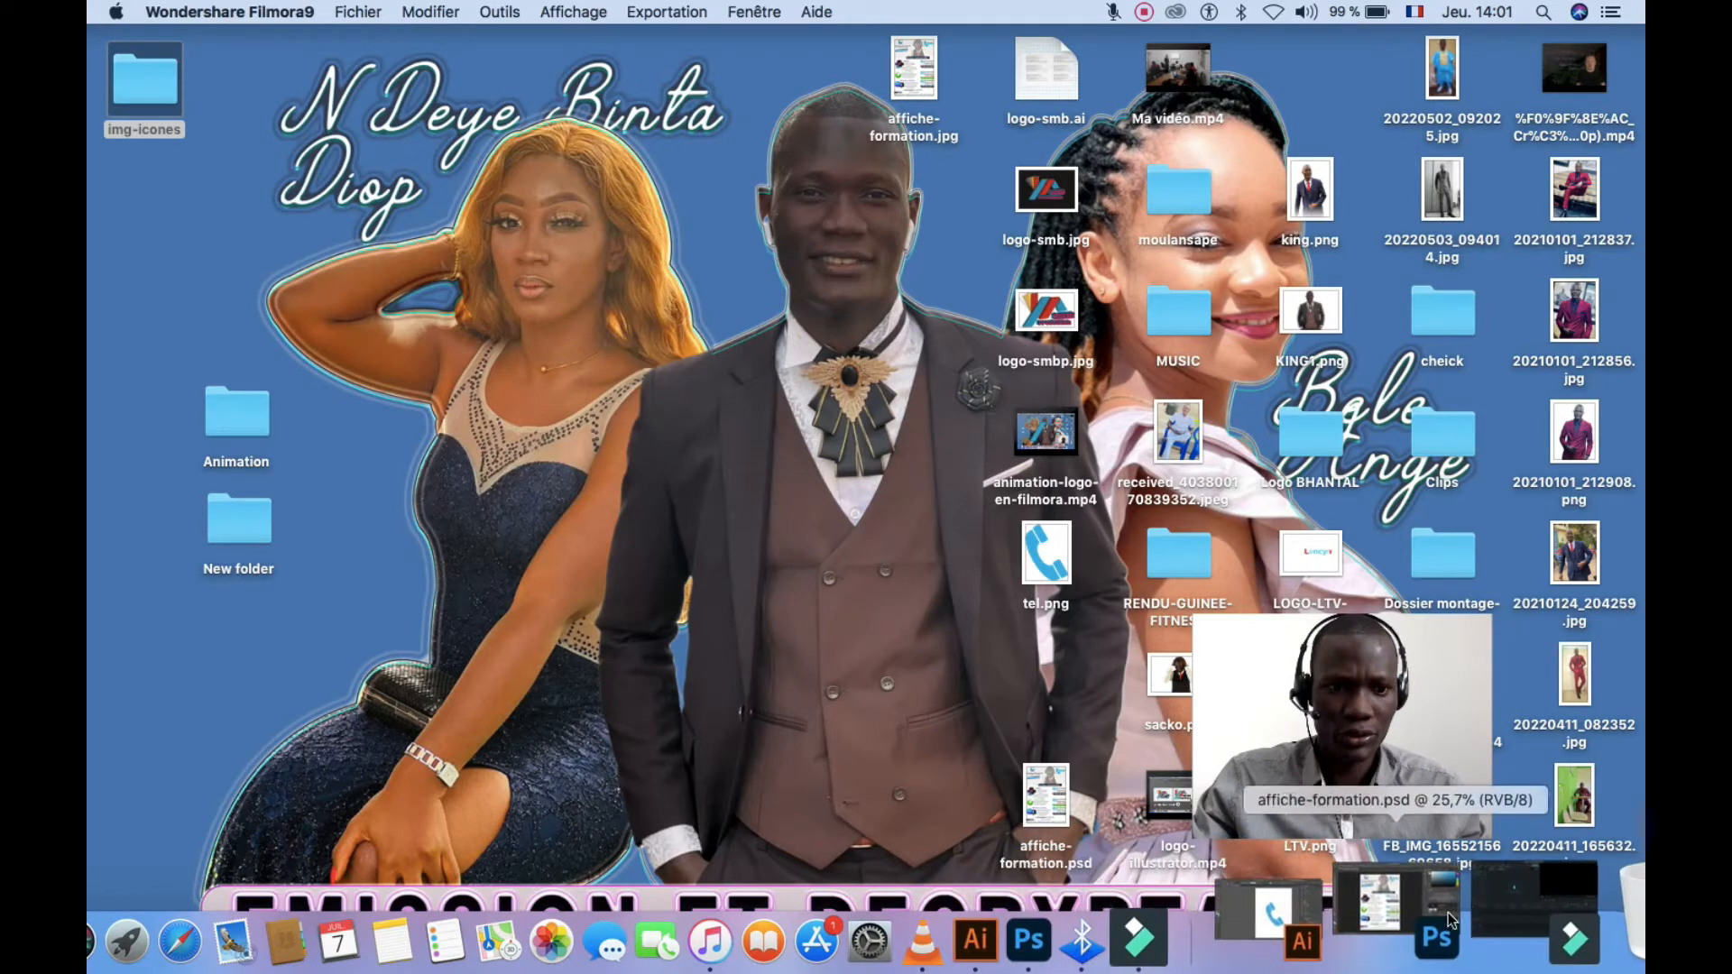
Bring affiche-formation.psd back from the Dock and zoom and pan over the finished poster's sections
{"action": "left_click", "coordinate": [1447, 912]}
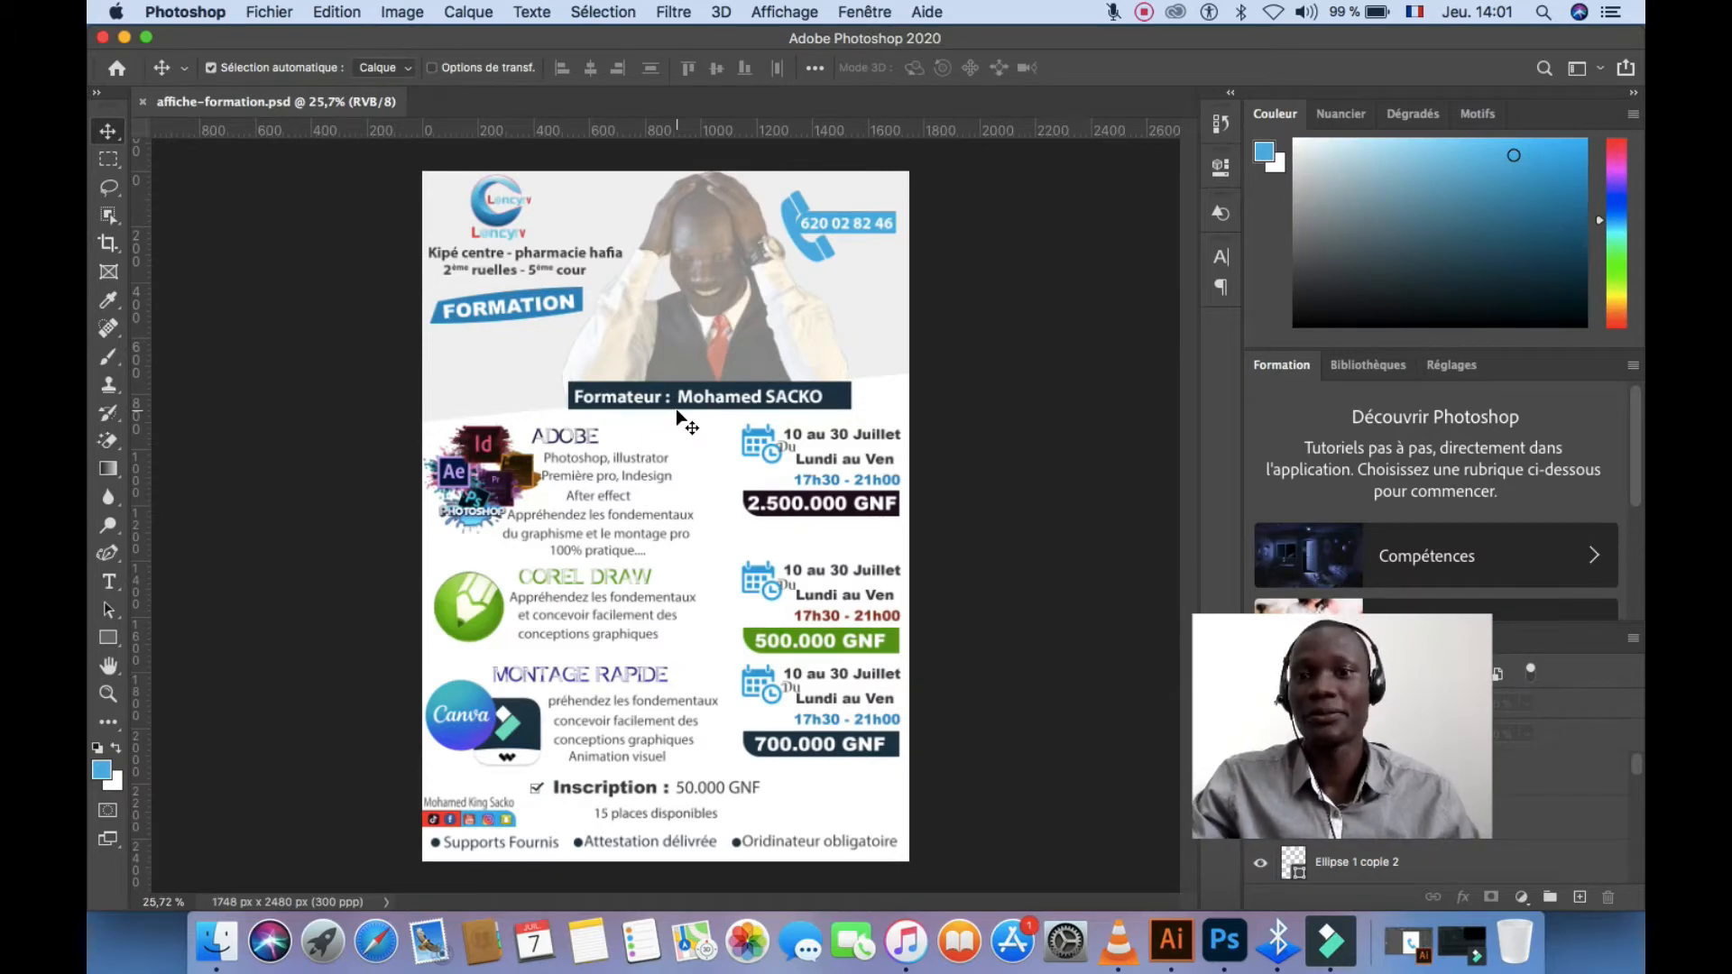
{"action": "scroll", "coordinate": [539, 442], "scroll_direction": "up", "scroll_amount": 5}
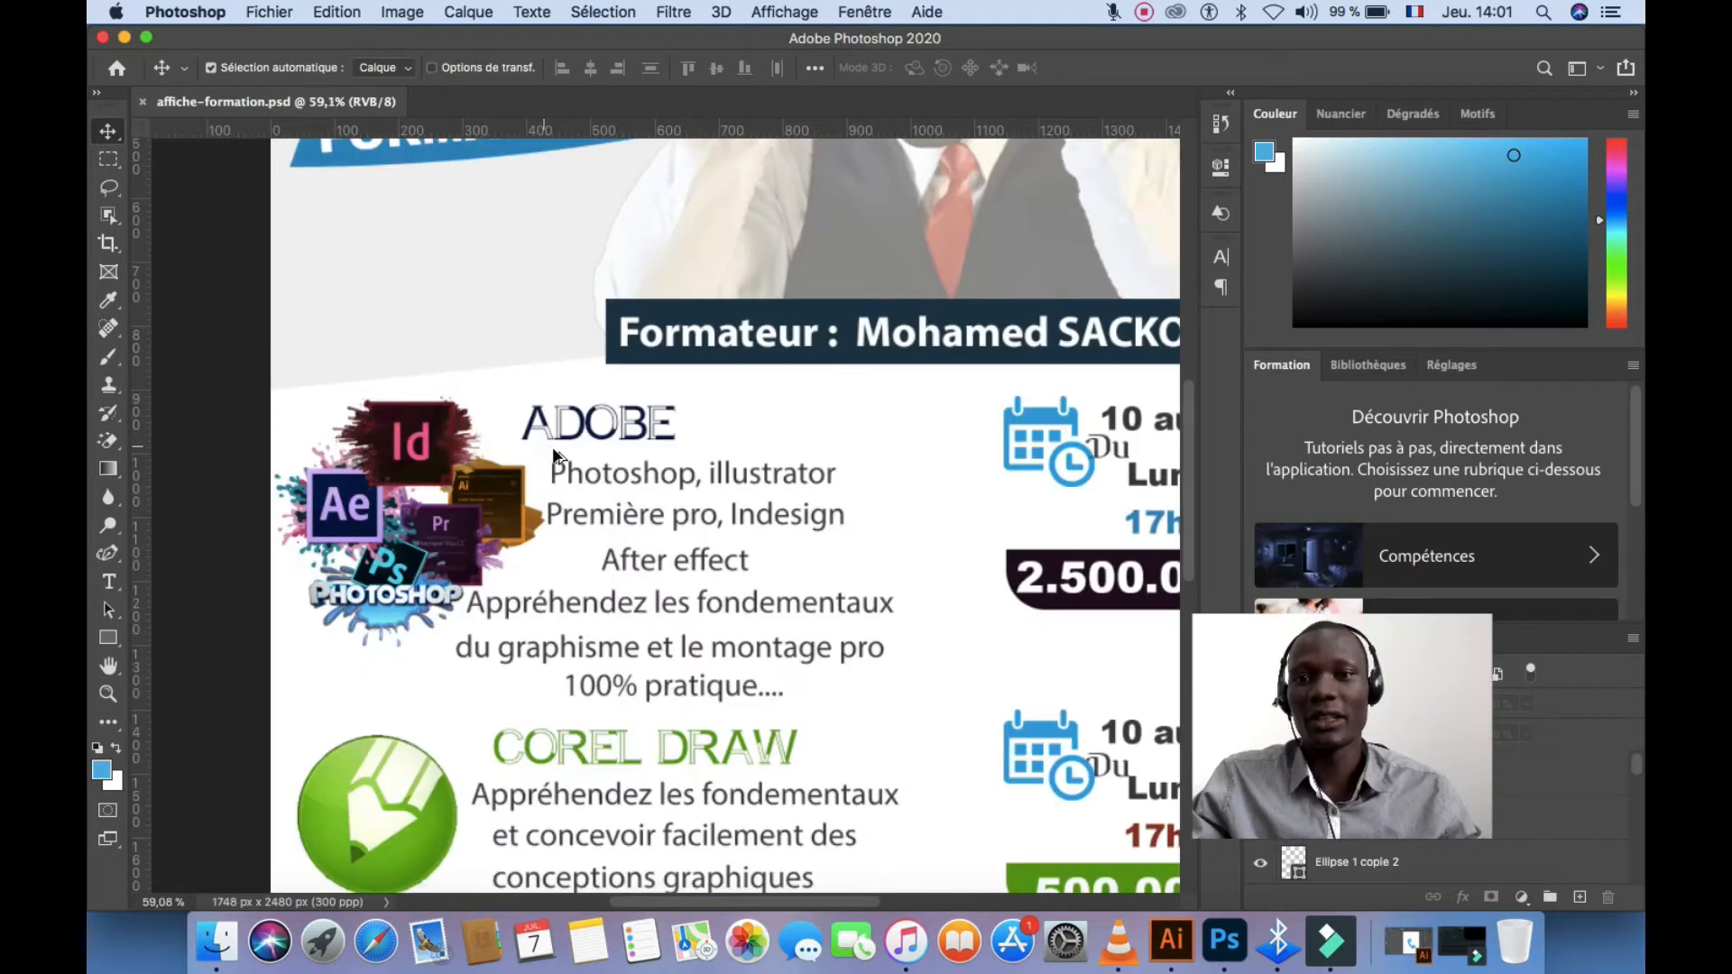
{"action": "scroll", "coordinate": [554, 444], "scroll_direction": "down", "scroll_amount": 4}
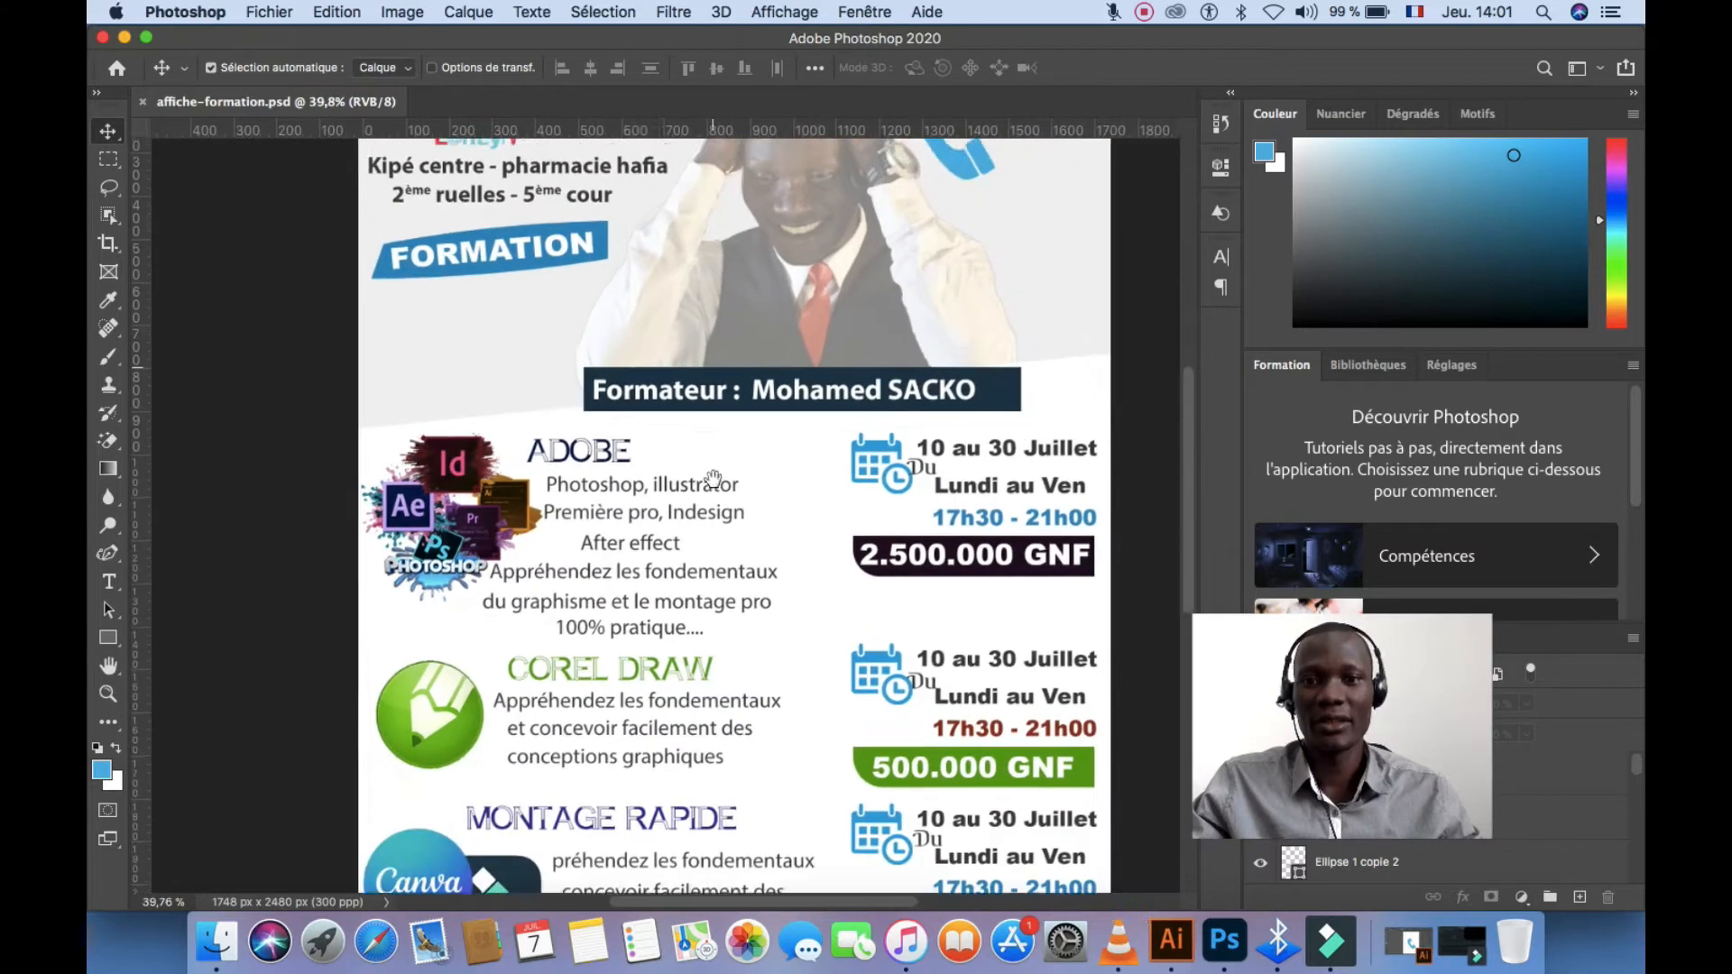
{"action": "scroll", "coordinate": [714, 478], "scroll_direction": "up", "scroll_amount": 3}
{"action": "scroll", "coordinate": [739, 541], "scroll_direction": "down", "scroll_amount": 7}
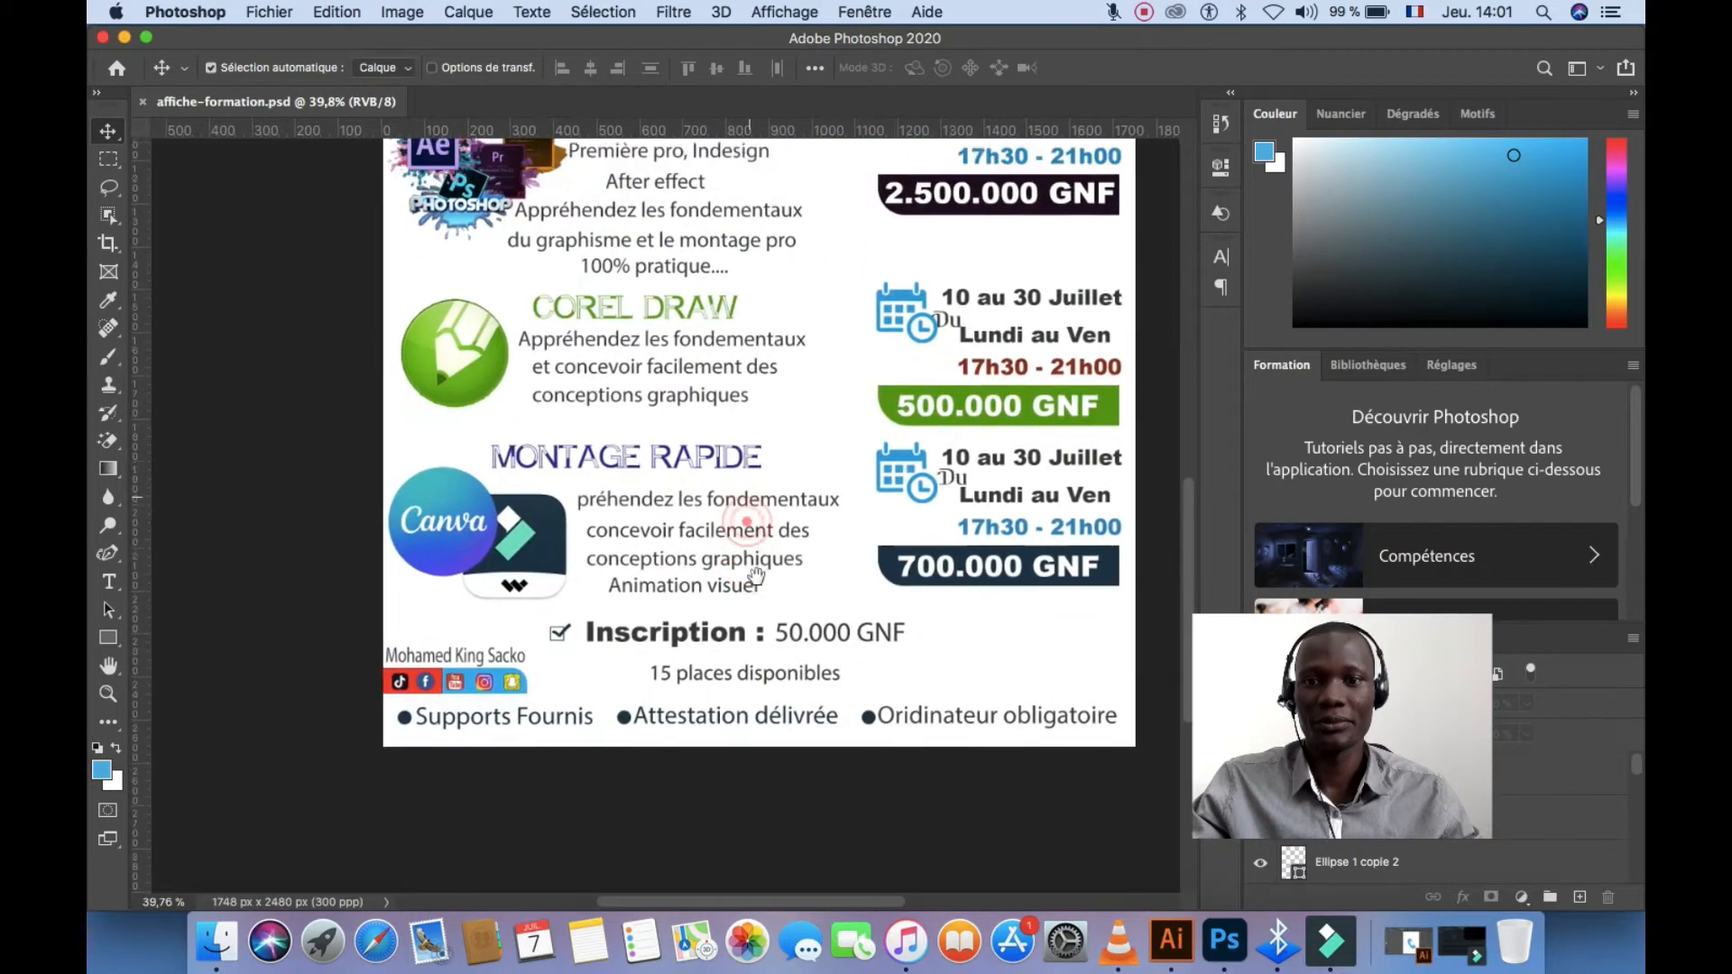
{"action": "scroll", "coordinate": [756, 577], "scroll_direction": "up", "scroll_amount": 5}
{"action": "scroll", "coordinate": [733, 569], "scroll_direction": "down", "scroll_amount": 2}
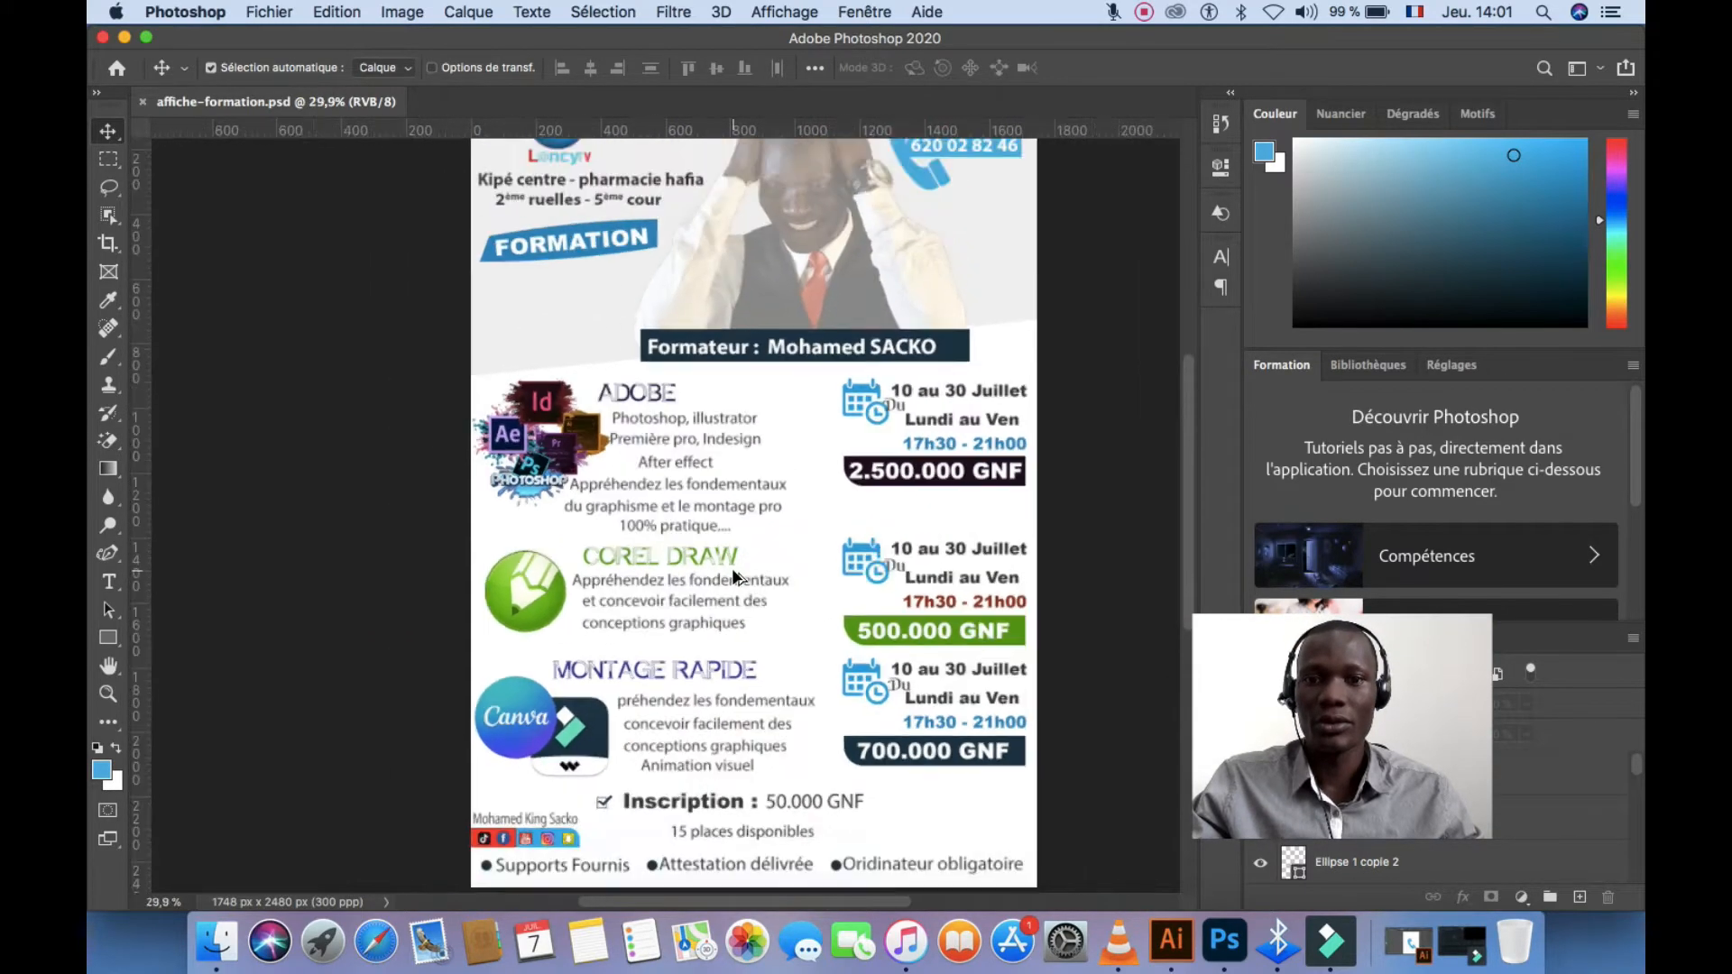
{"action": "scroll", "coordinate": [732, 568], "scroll_direction": "down", "scroll_amount": 1}
{"action": "left_click_drag", "start_coordinate": [761, 479], "coordinate": [763, 505]}
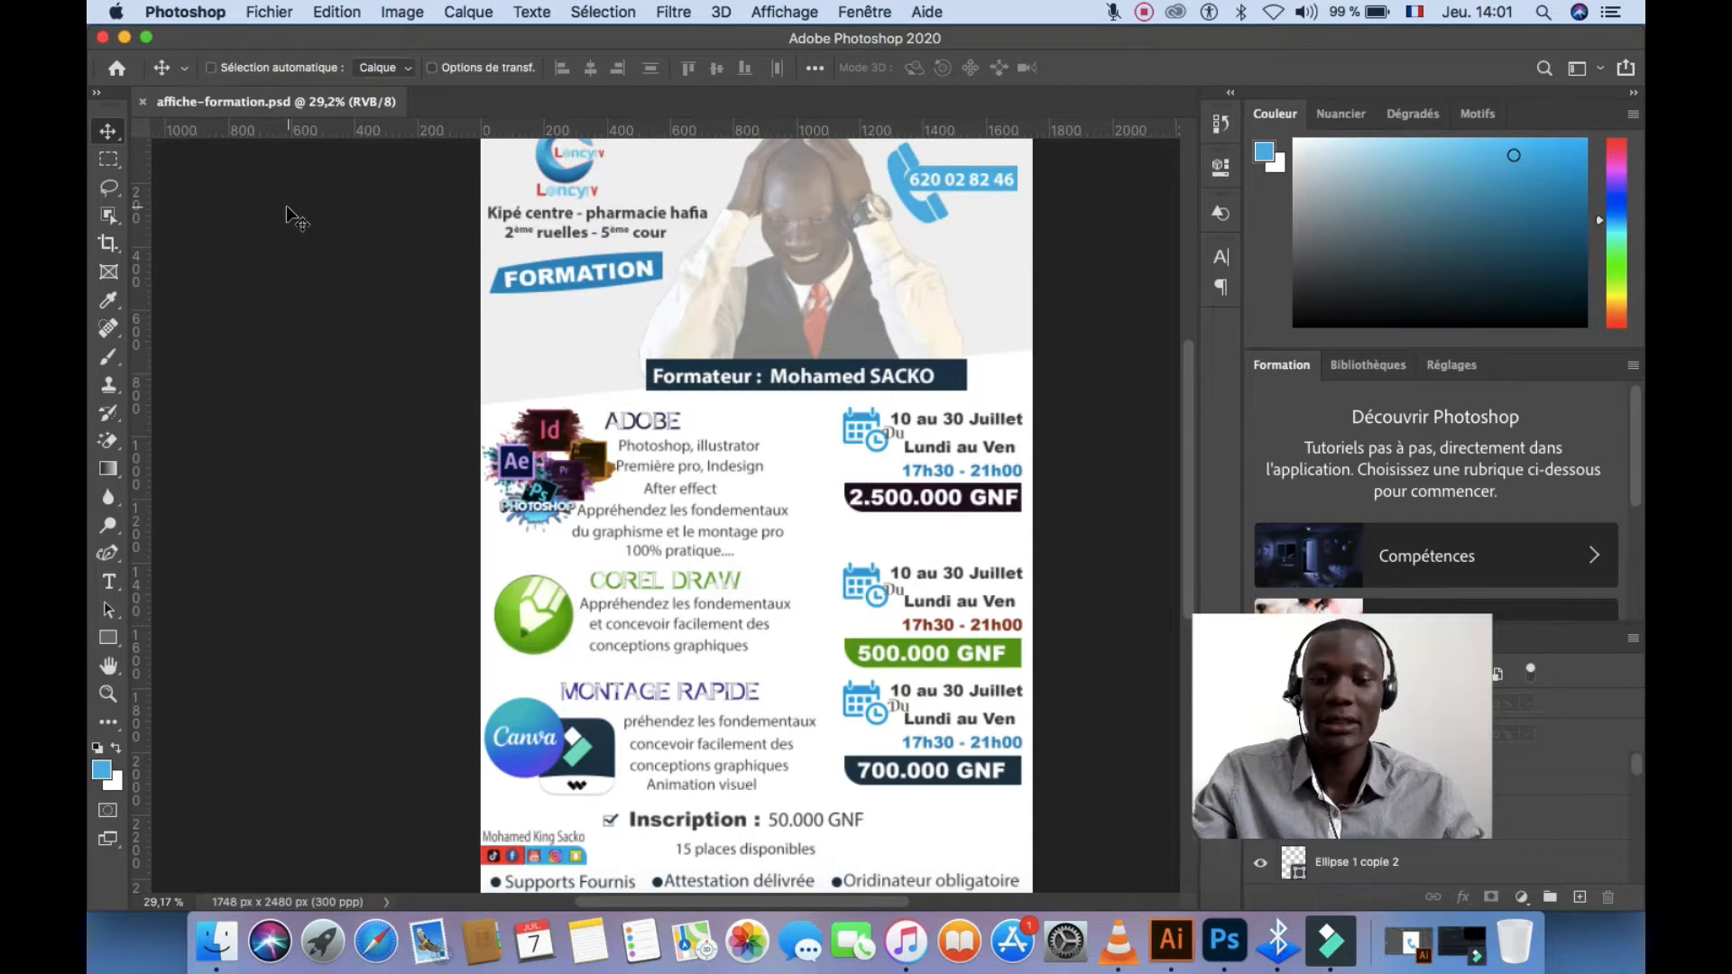
Create an A5 print document (148 × 210 mm, 300 ppp, portrait) named 'affiche de formation'
{"action": "key", "text": "super+n"}
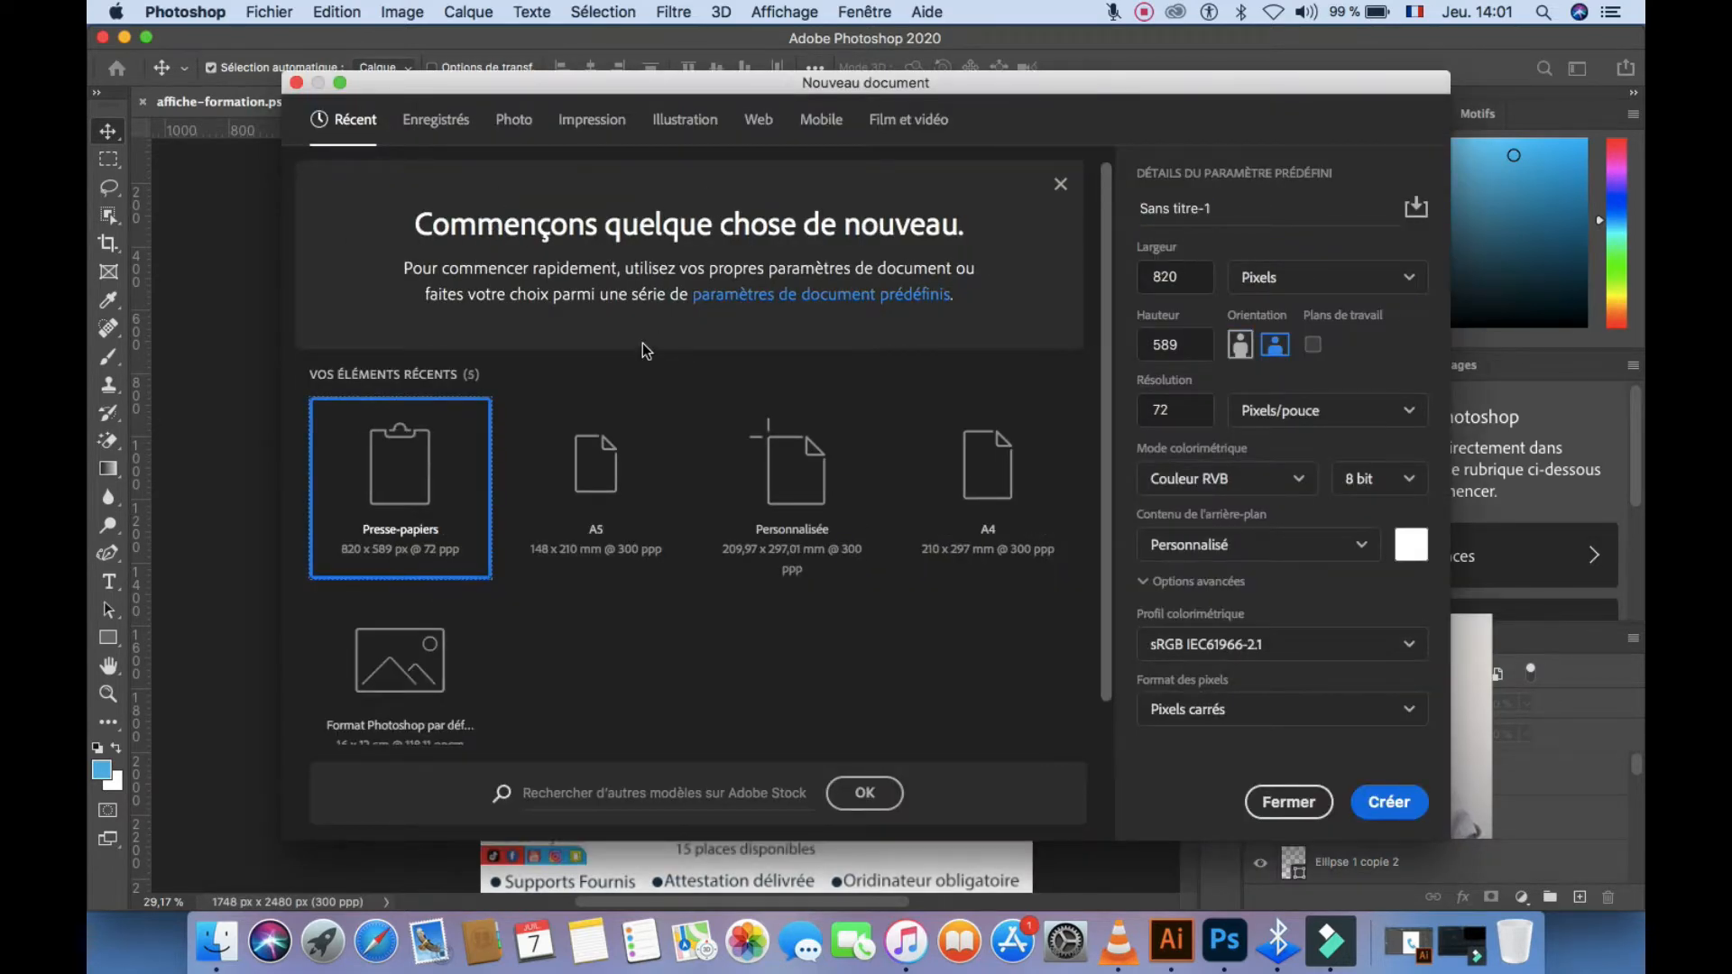
{"action": "left_click_drag", "start_coordinate": [735, 81], "coordinate": [669, 78]}
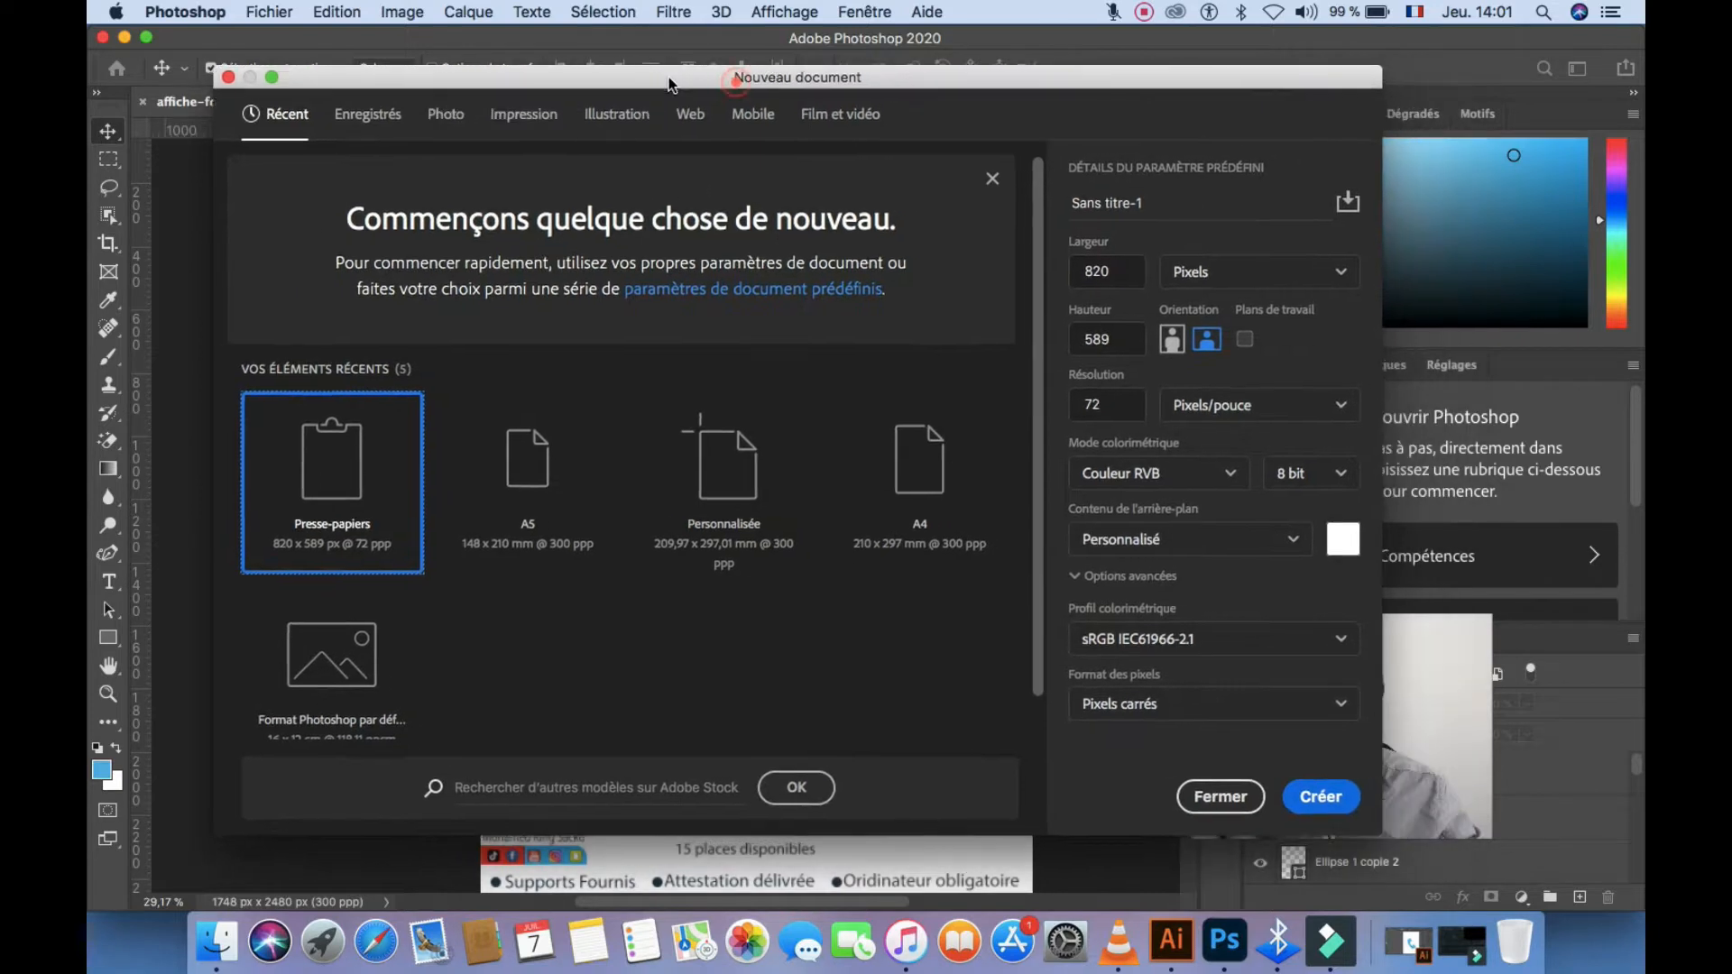
{"action": "left_click", "coordinate": [368, 114]}
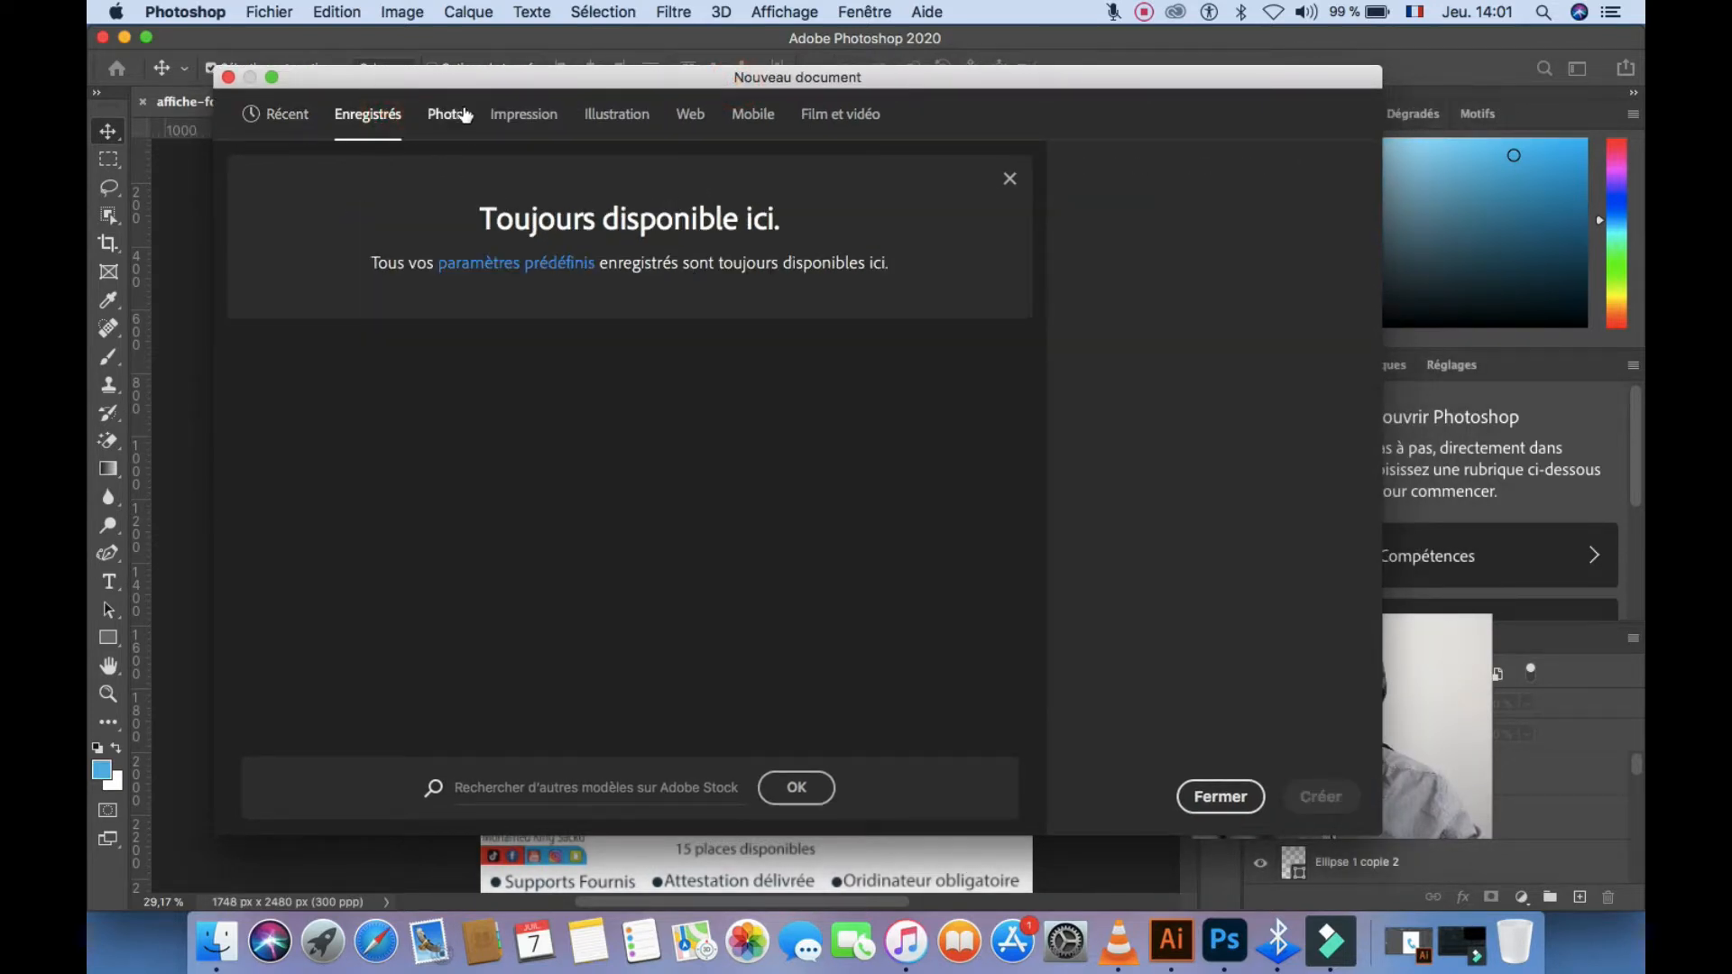
{"action": "left_click", "coordinate": [445, 114]}
{"action": "left_click", "coordinate": [523, 114]}
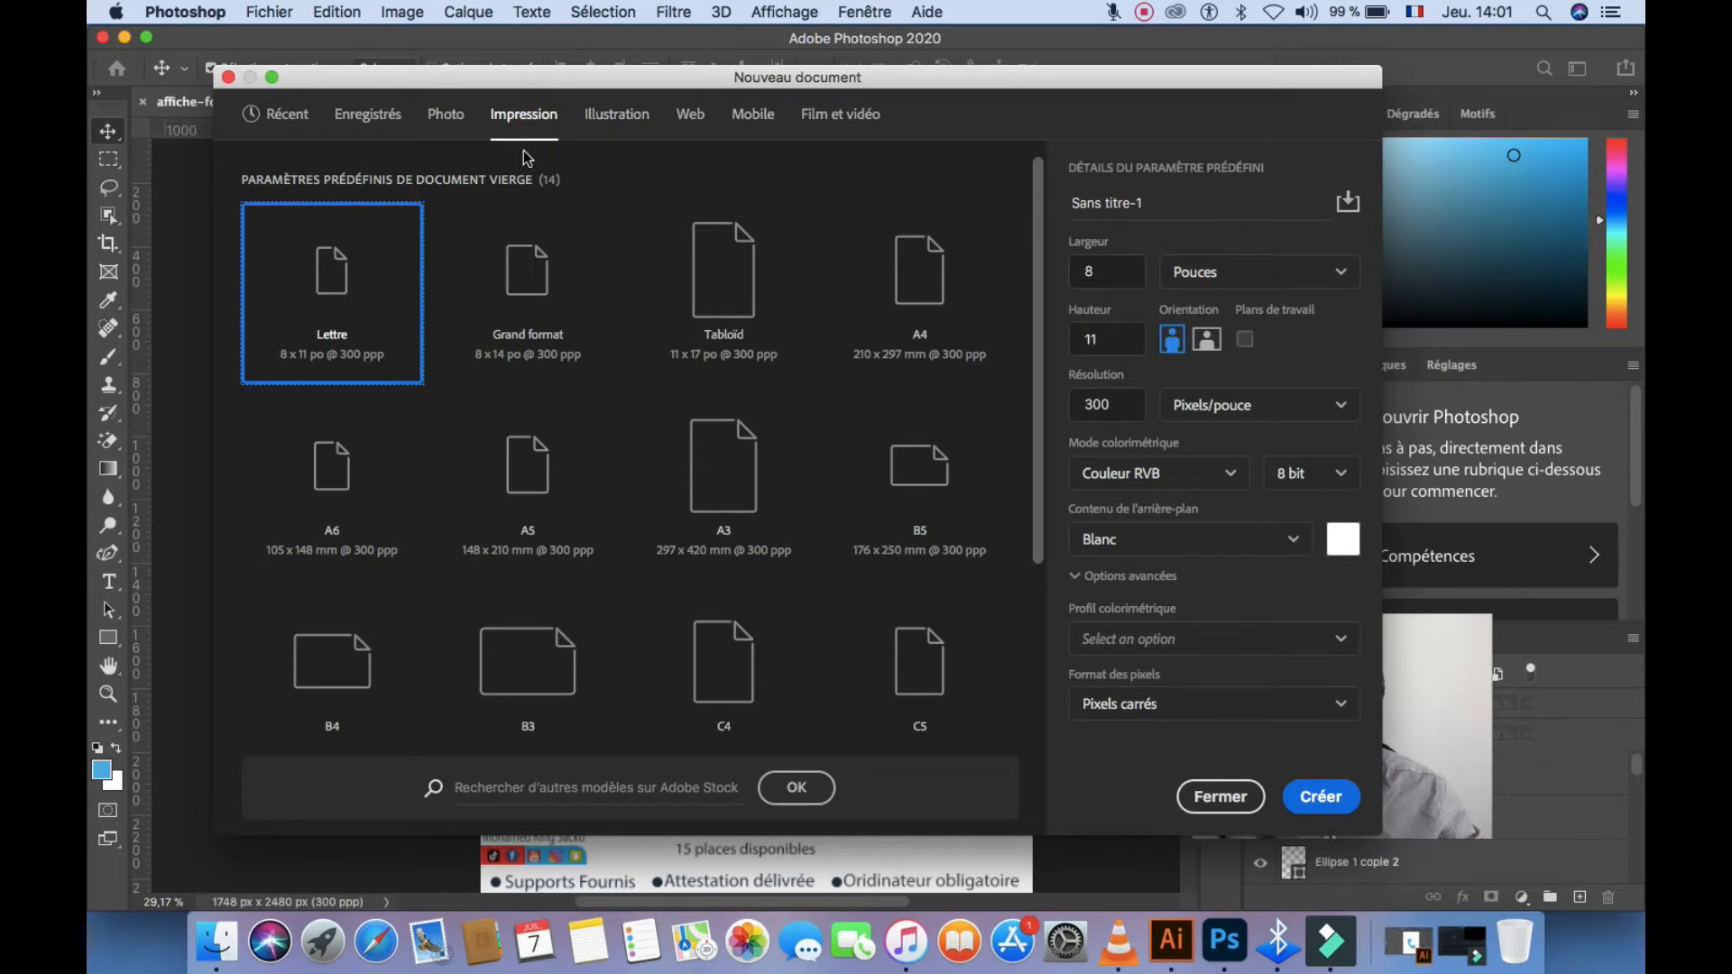
{"action": "left_click", "coordinate": [552, 495]}
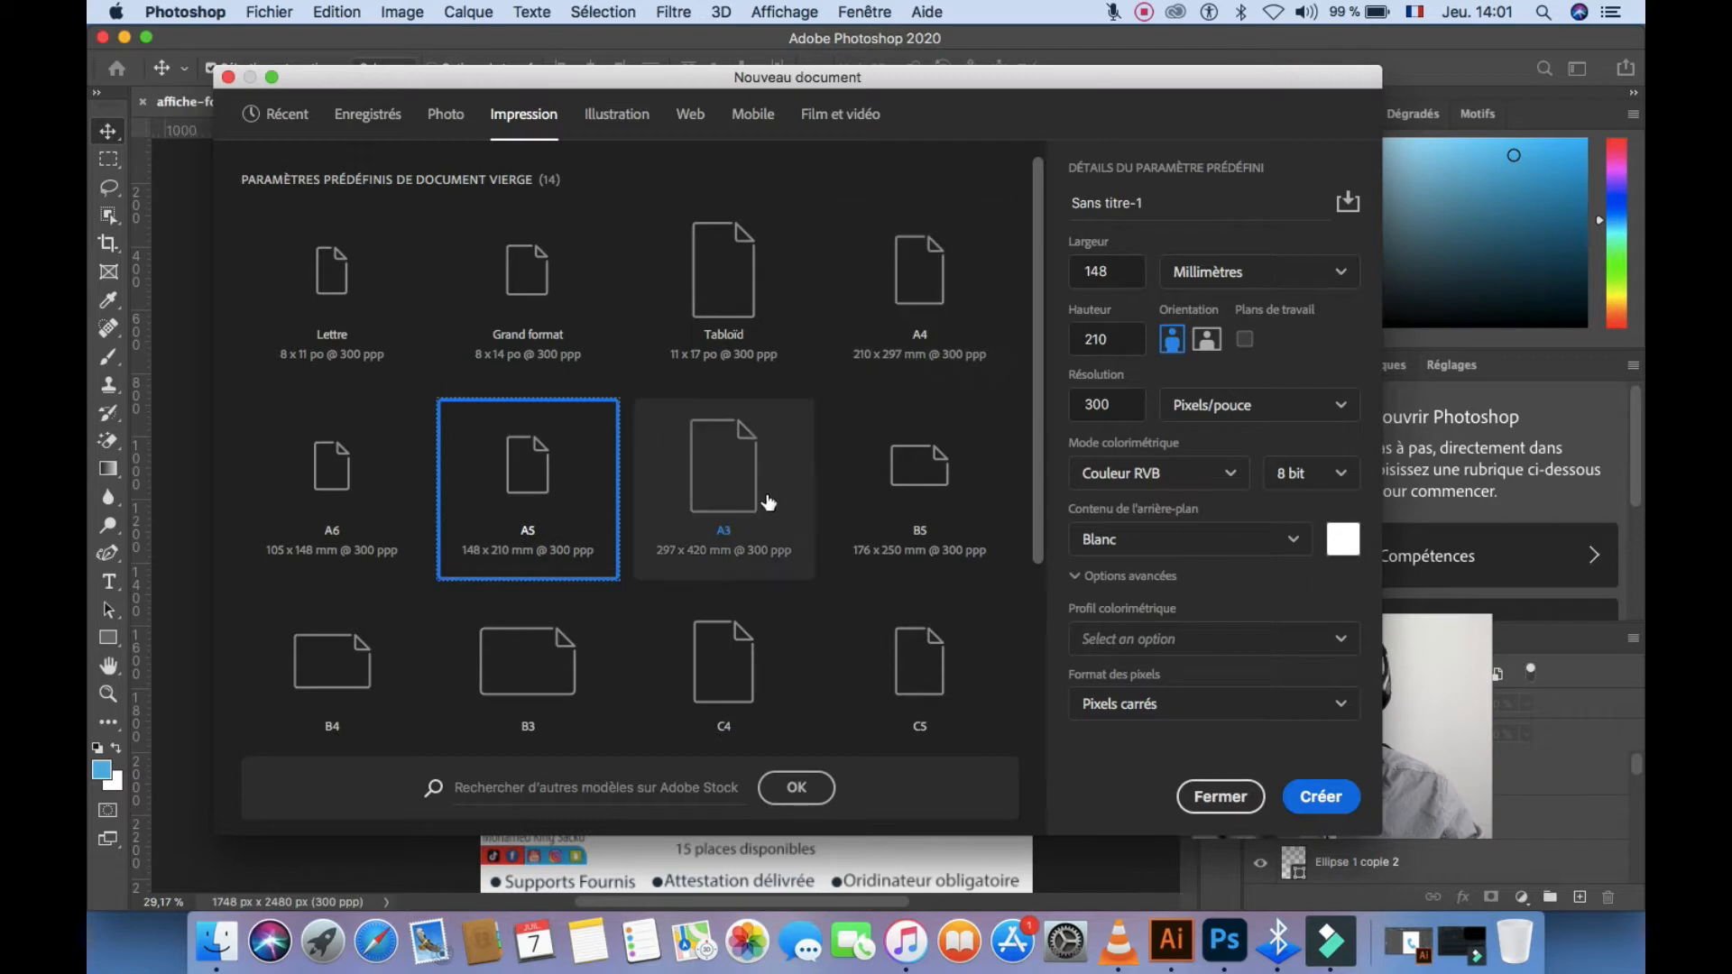
{"action": "left_click", "coordinate": [1156, 200]}
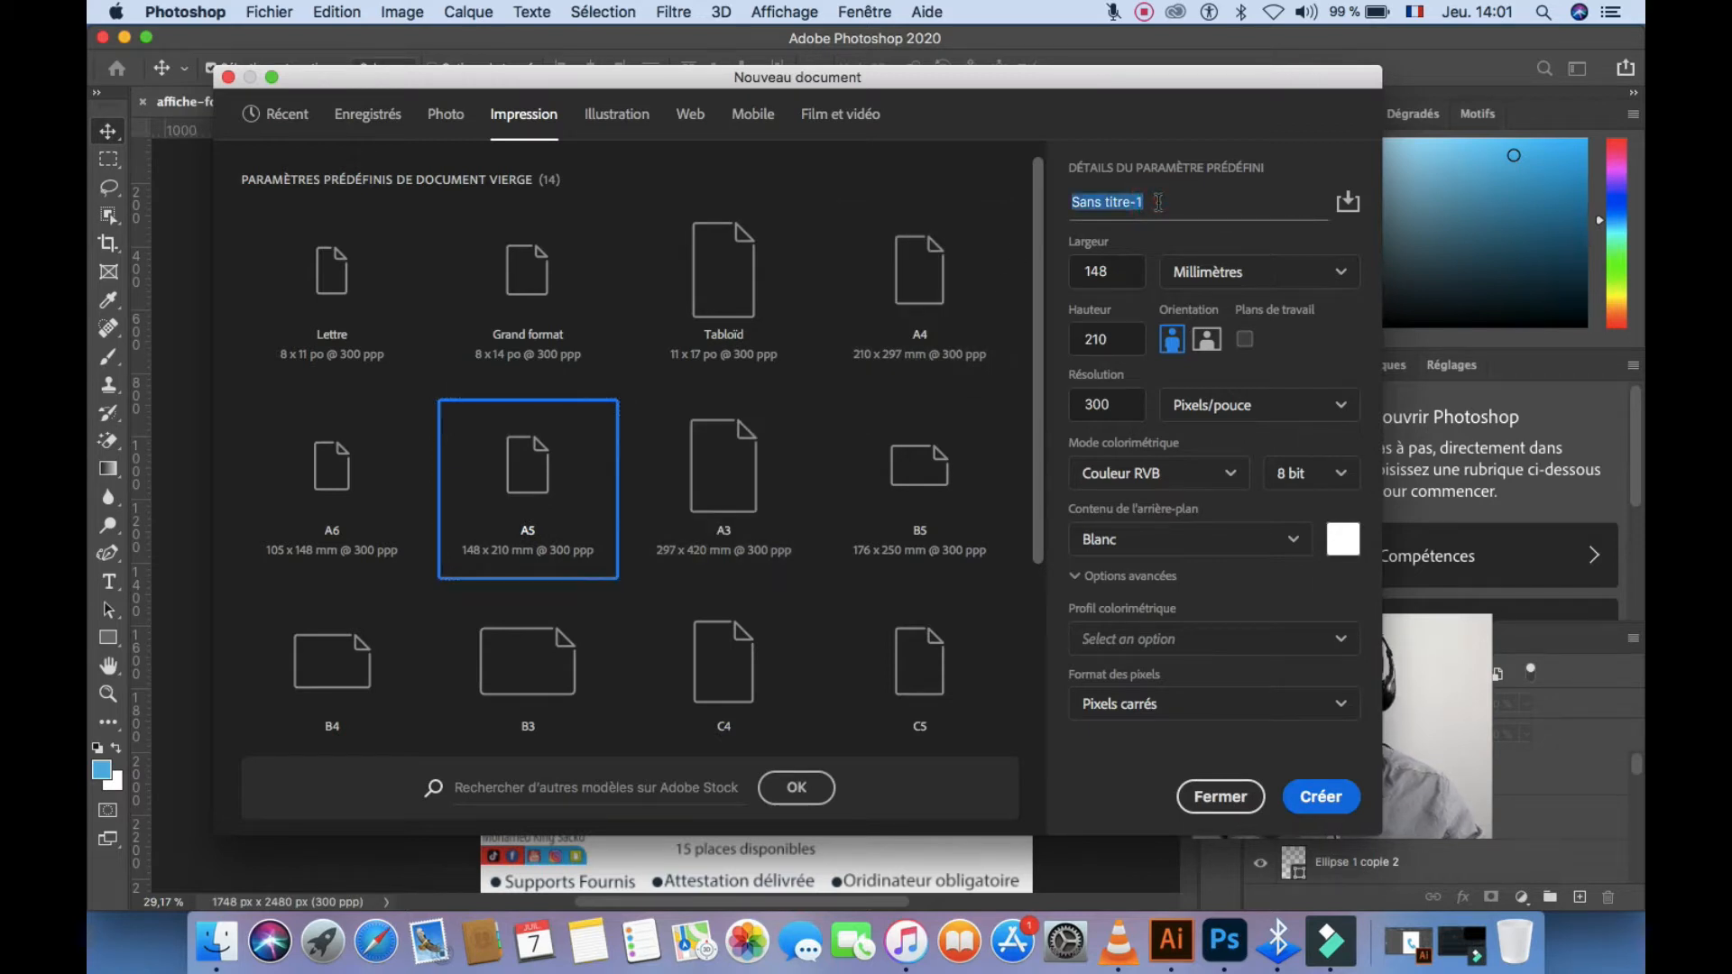
{"action": "type", "text": "affiche de formation"}
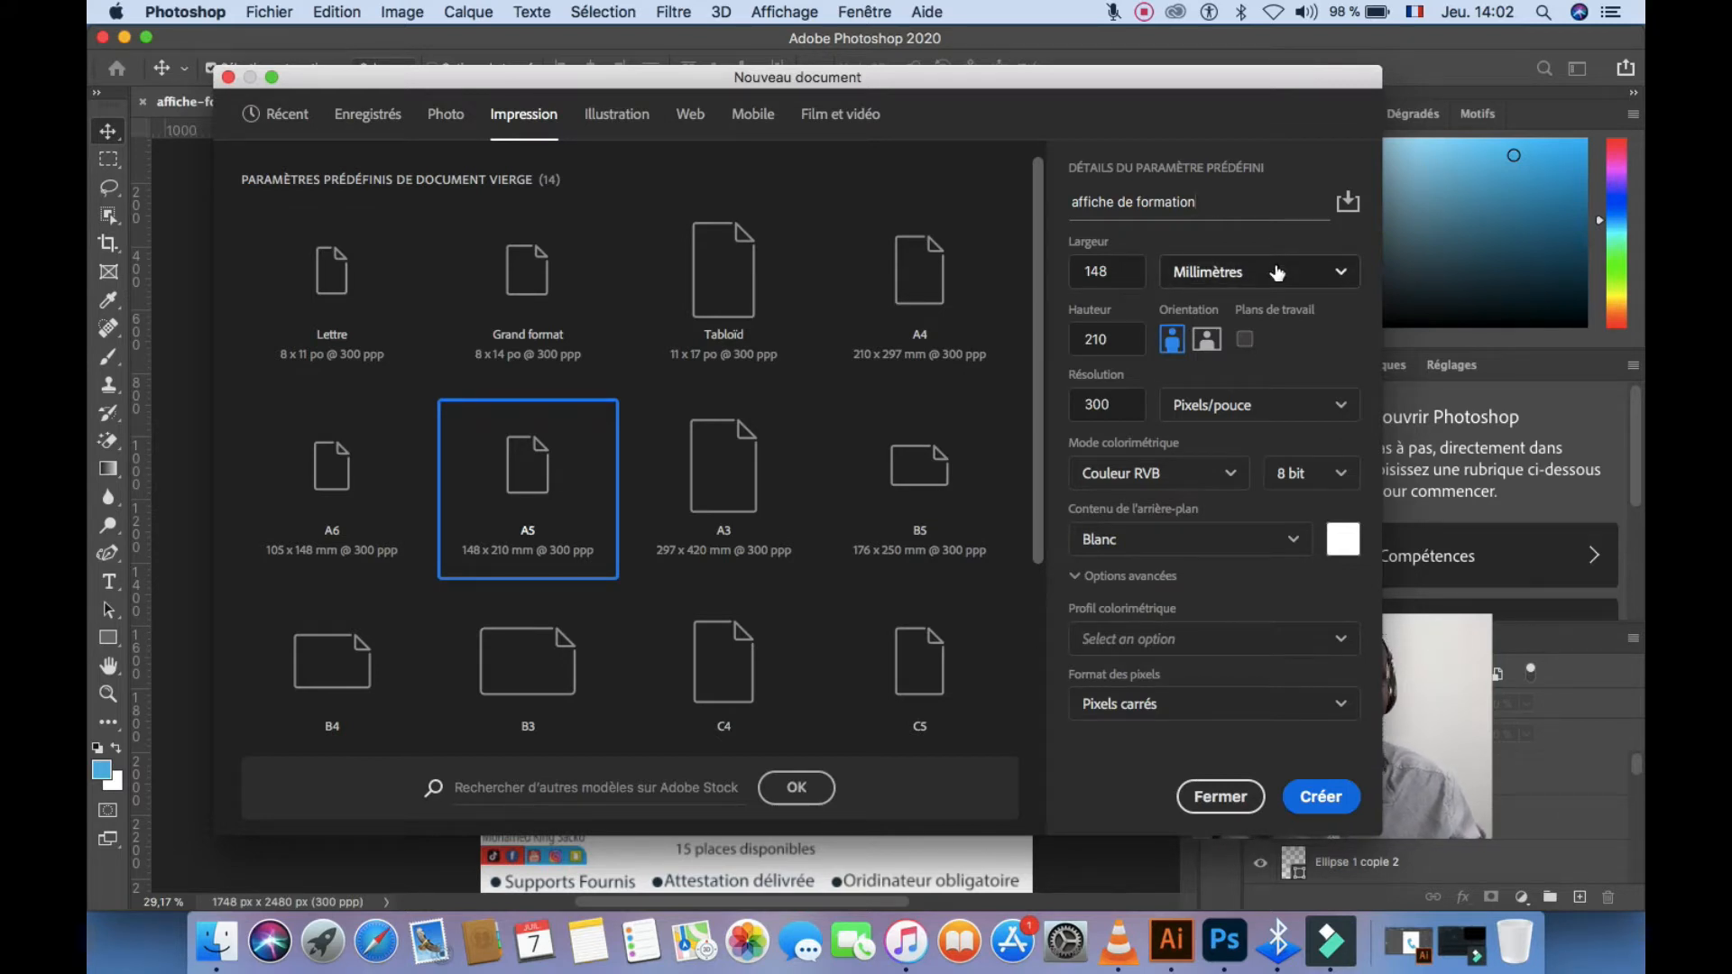
{"action": "left_click", "coordinate": [1316, 797]}
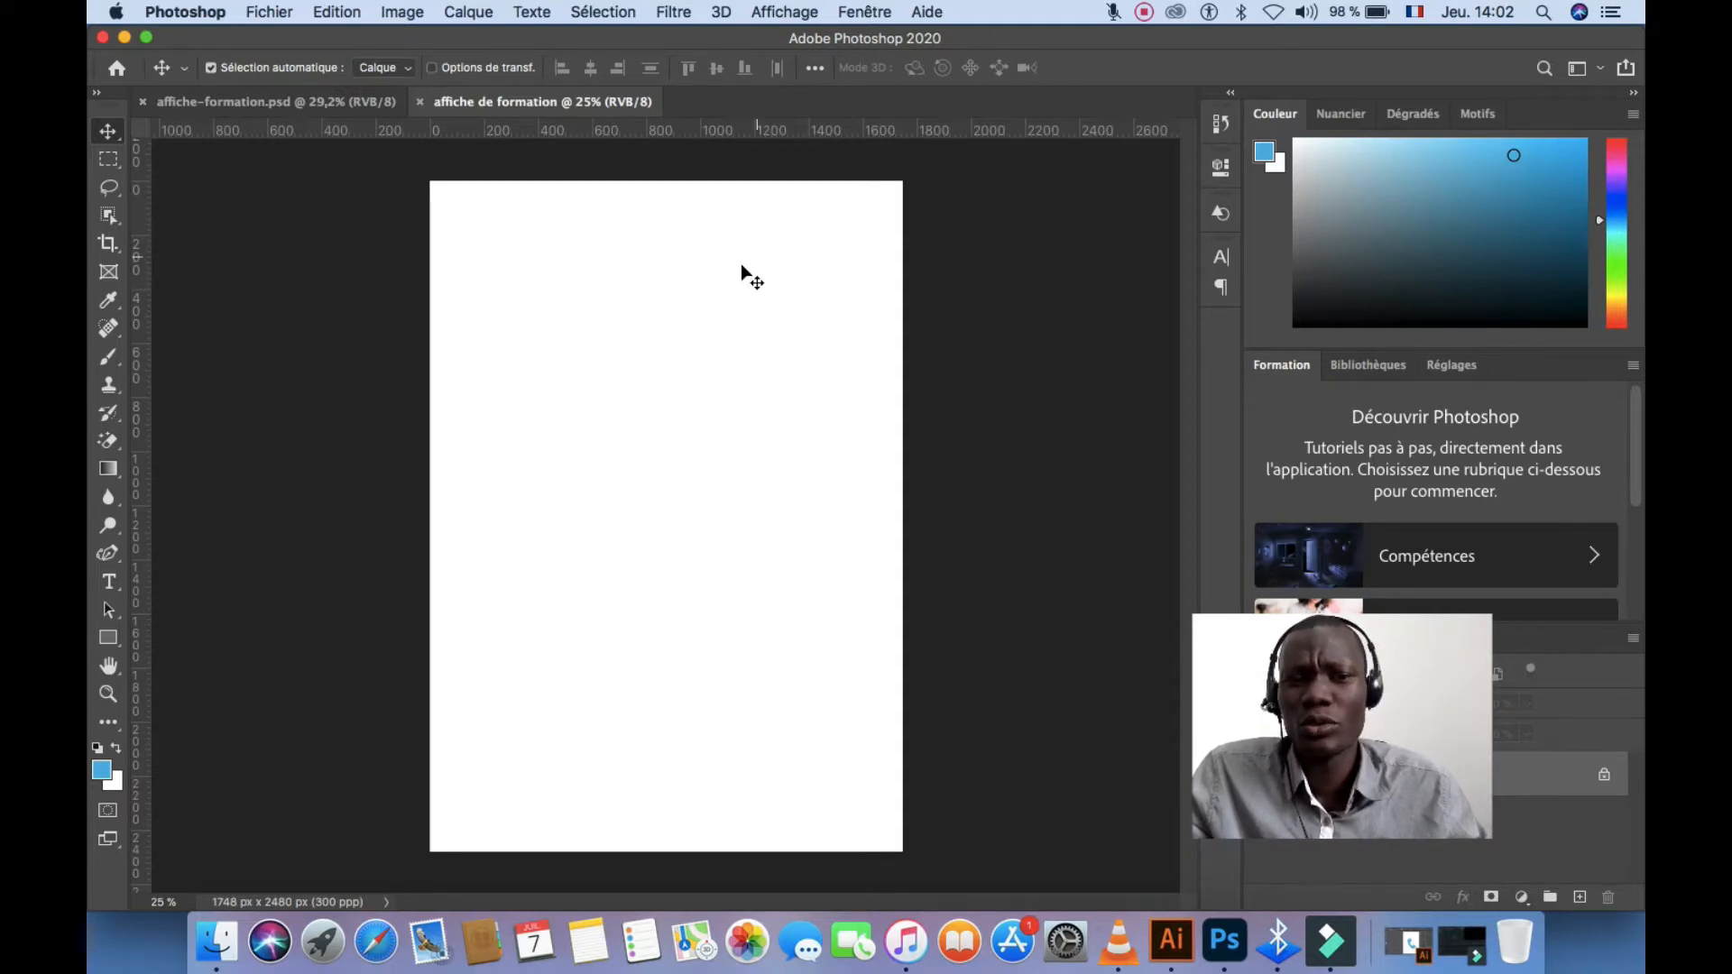
Draw a blue rectangle across the top of the page
{"action": "left_click", "coordinate": [694, 293]}
{"action": "left_click", "coordinate": [108, 637]}
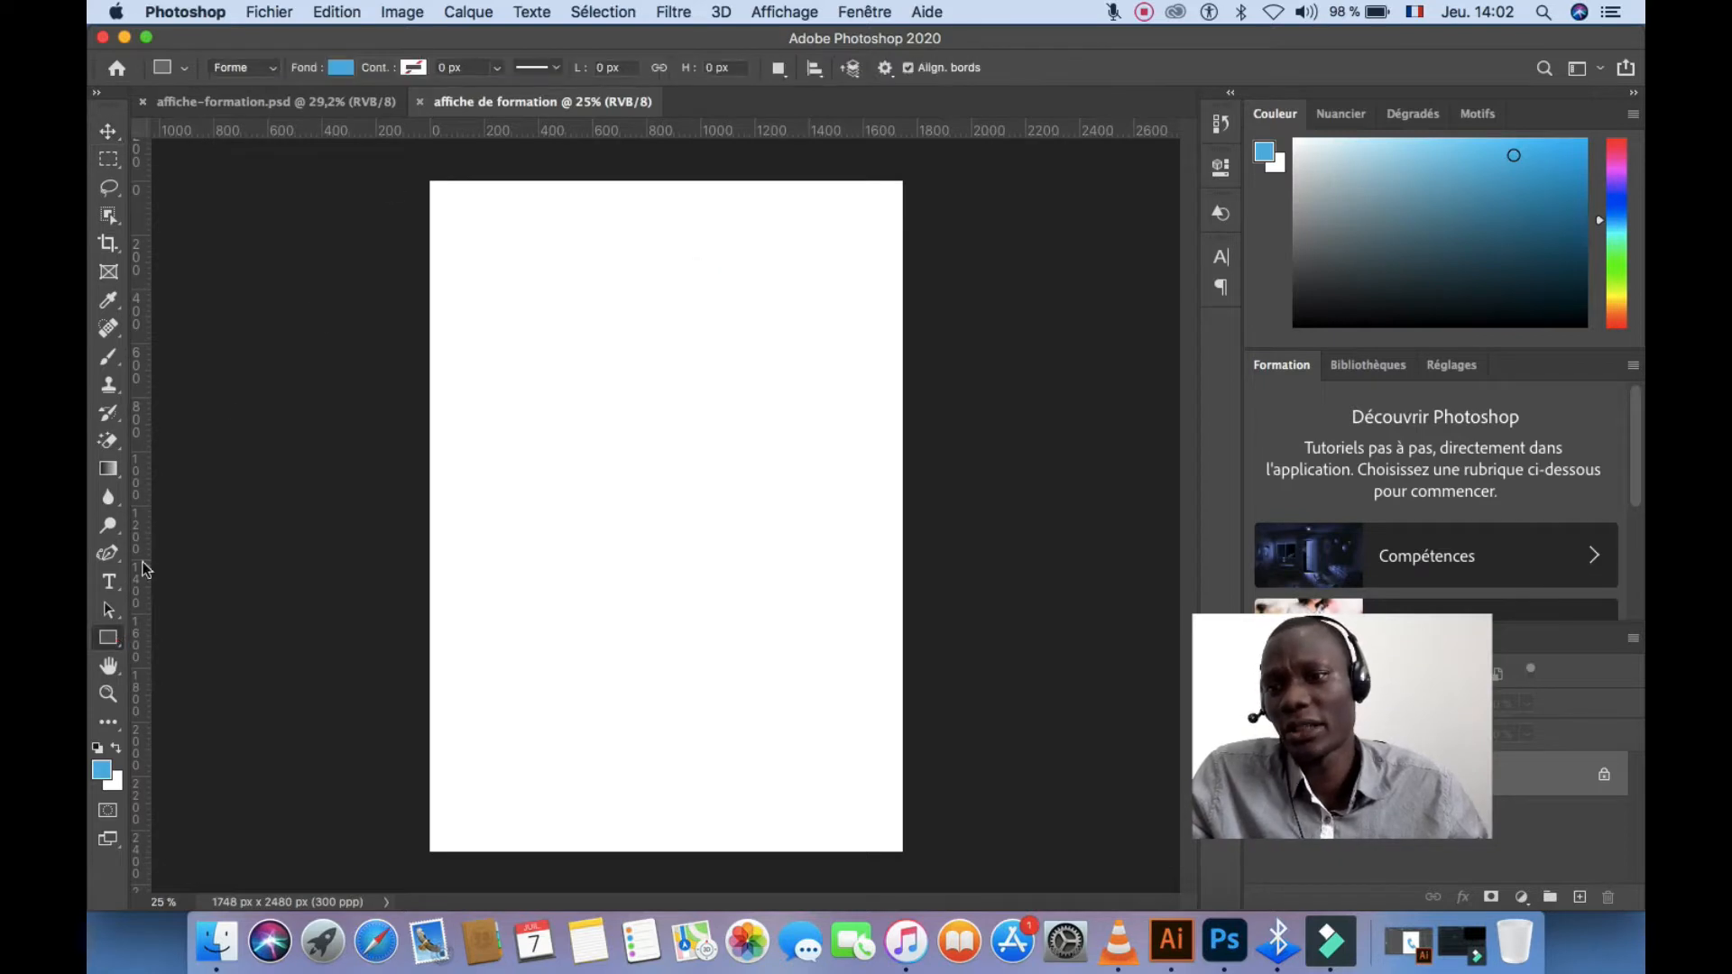
{"action": "left_click_drag", "start_coordinate": [430, 180], "coordinate": [903, 421]}
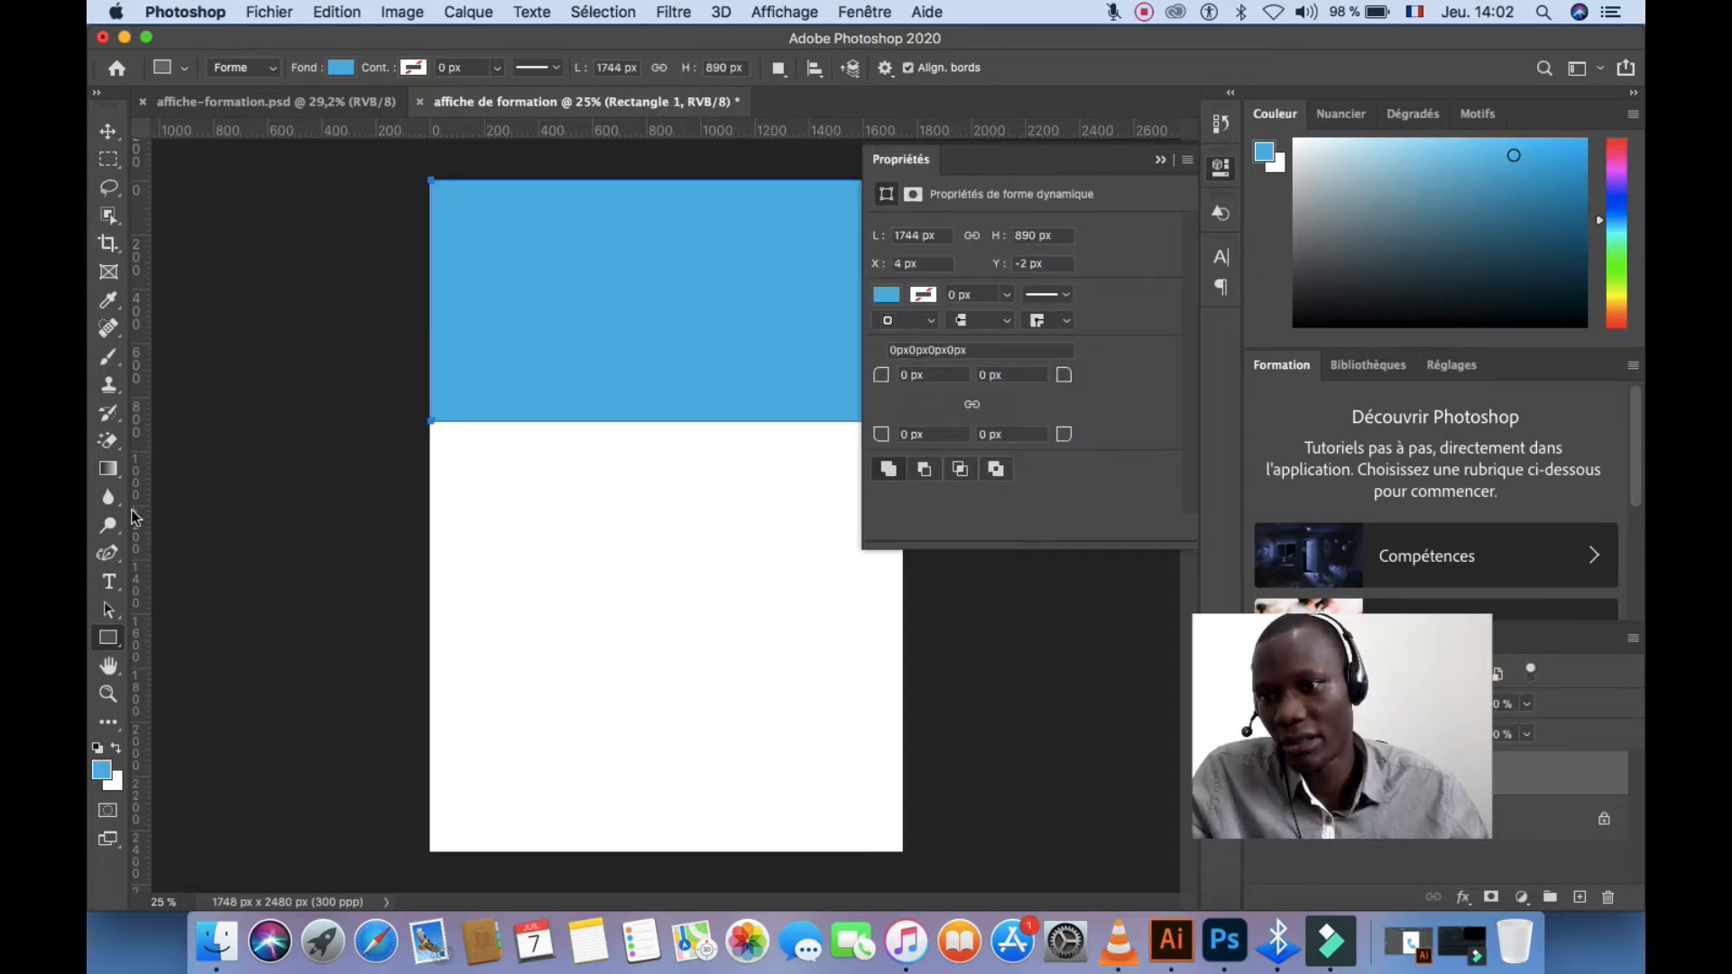
Raise the rectangle's lower-right anchor so its bottom edge slopes upward, accepting the path conversion
{"action": "left_click", "coordinate": [108, 553]}
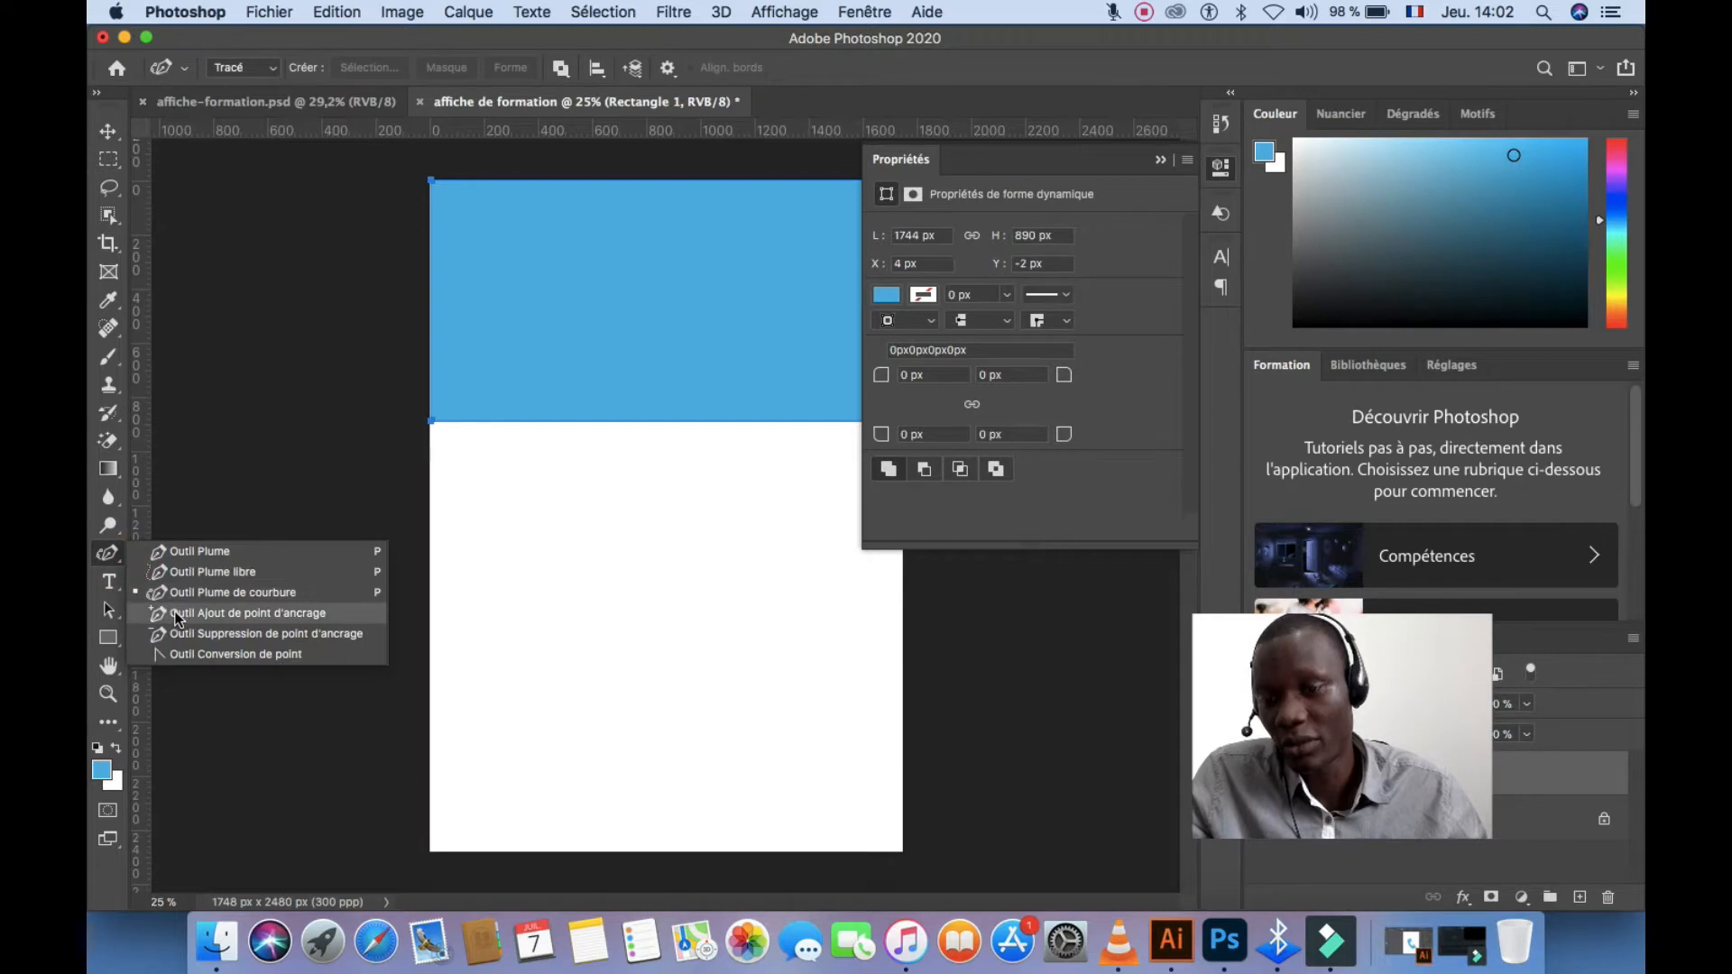
{"action": "left_click", "coordinate": [178, 613]}
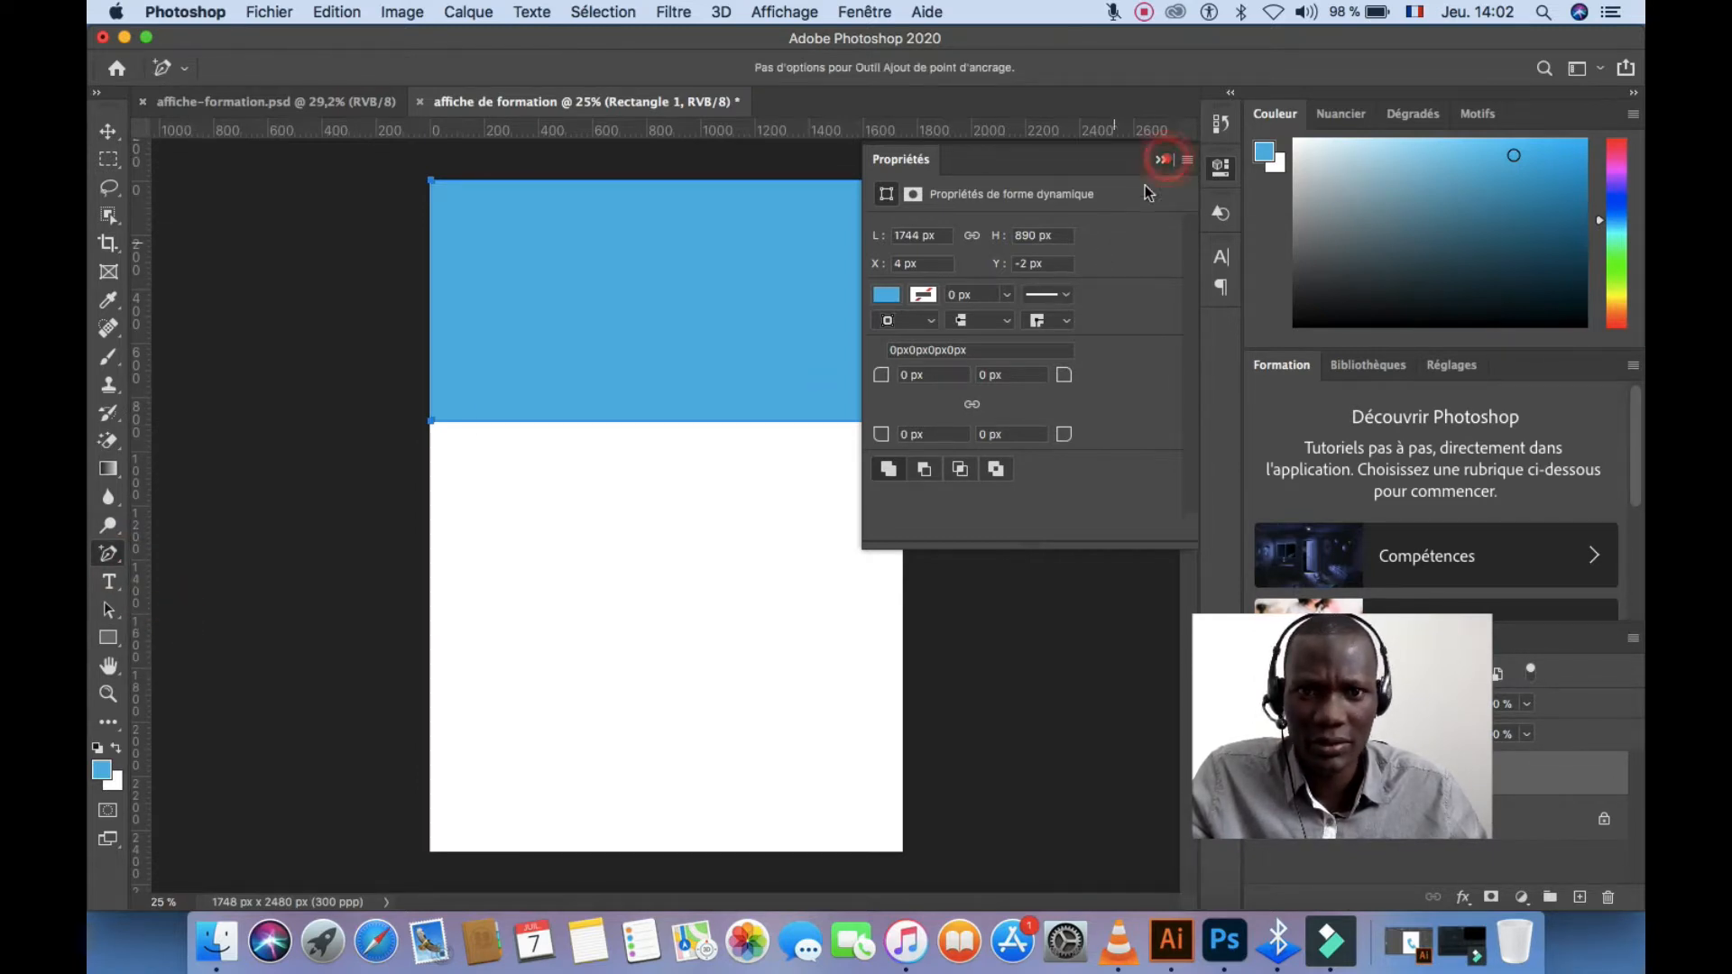
{"action": "left_click", "coordinate": [1162, 161]}
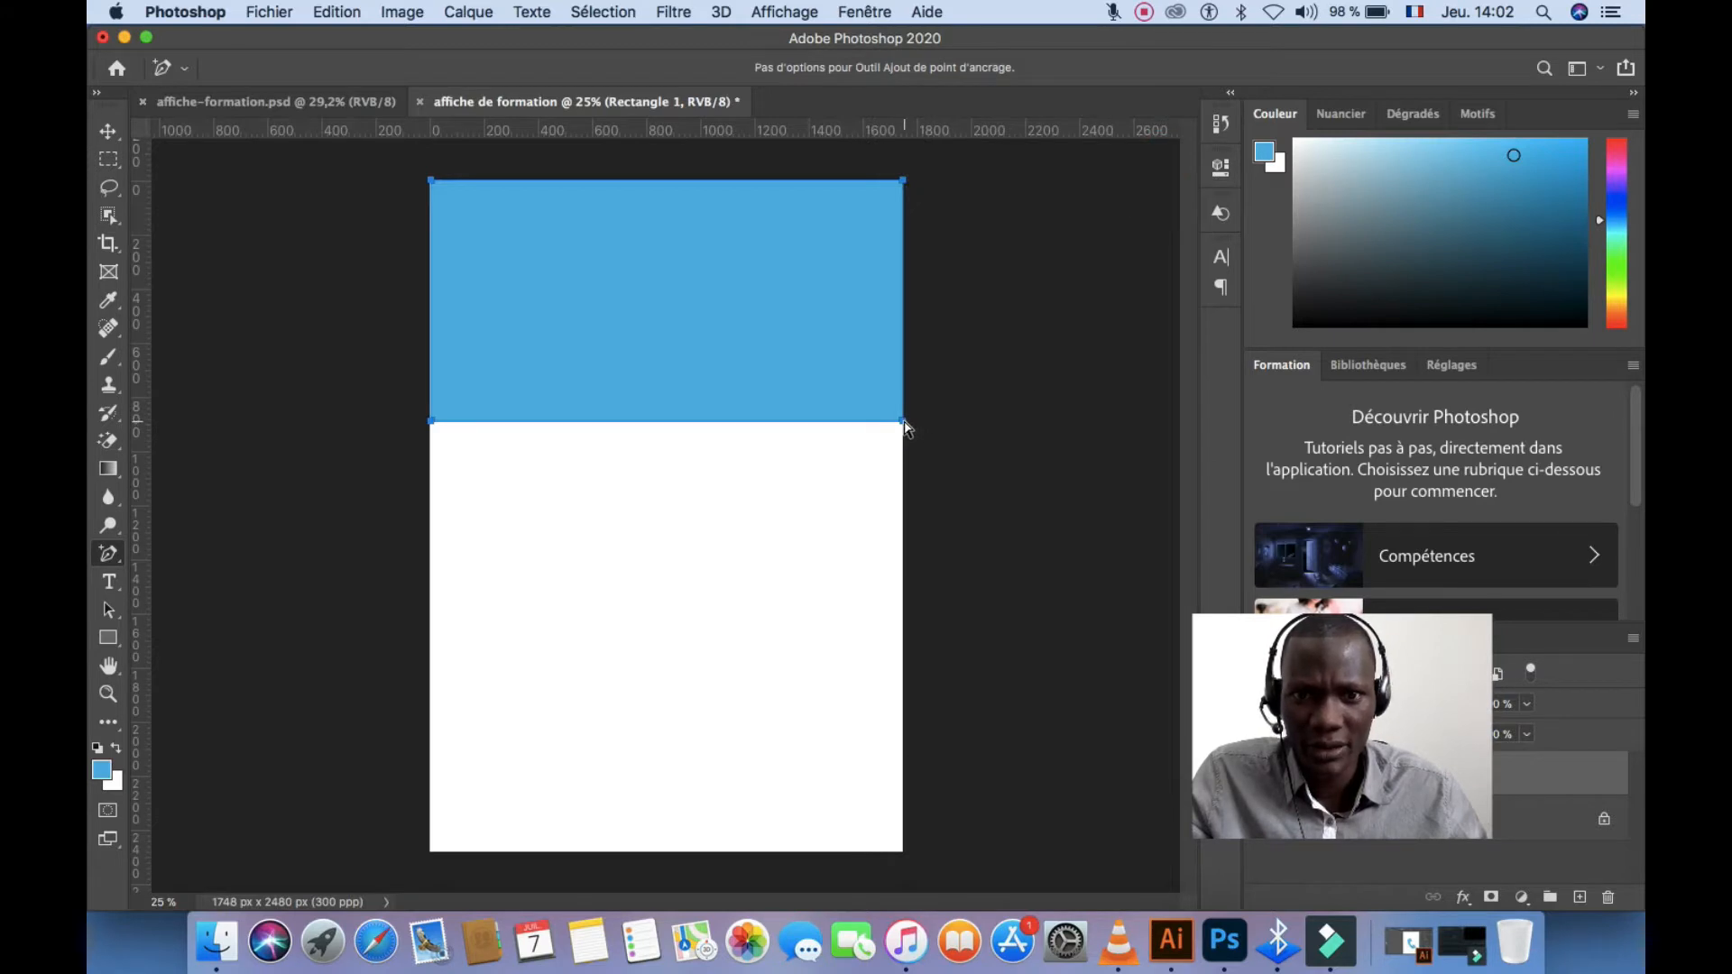
{"action": "left_click_drag", "start_coordinate": [905, 422], "coordinate": [902, 360]}
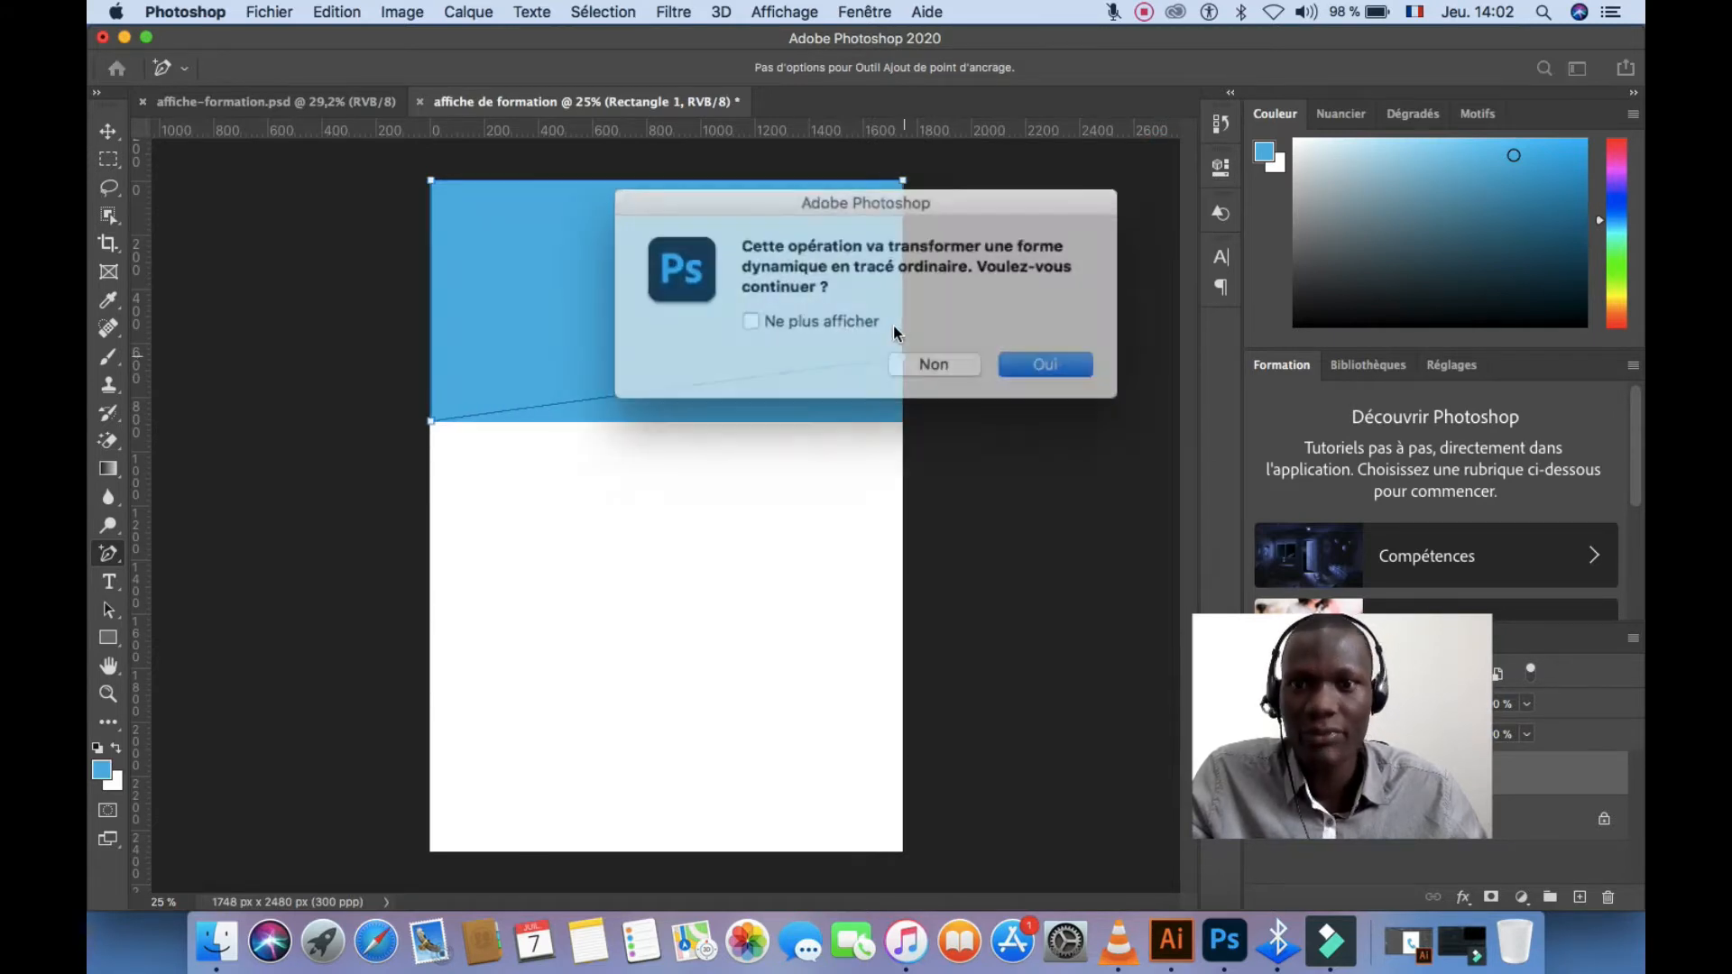
{"action": "left_click", "coordinate": [1003, 355]}
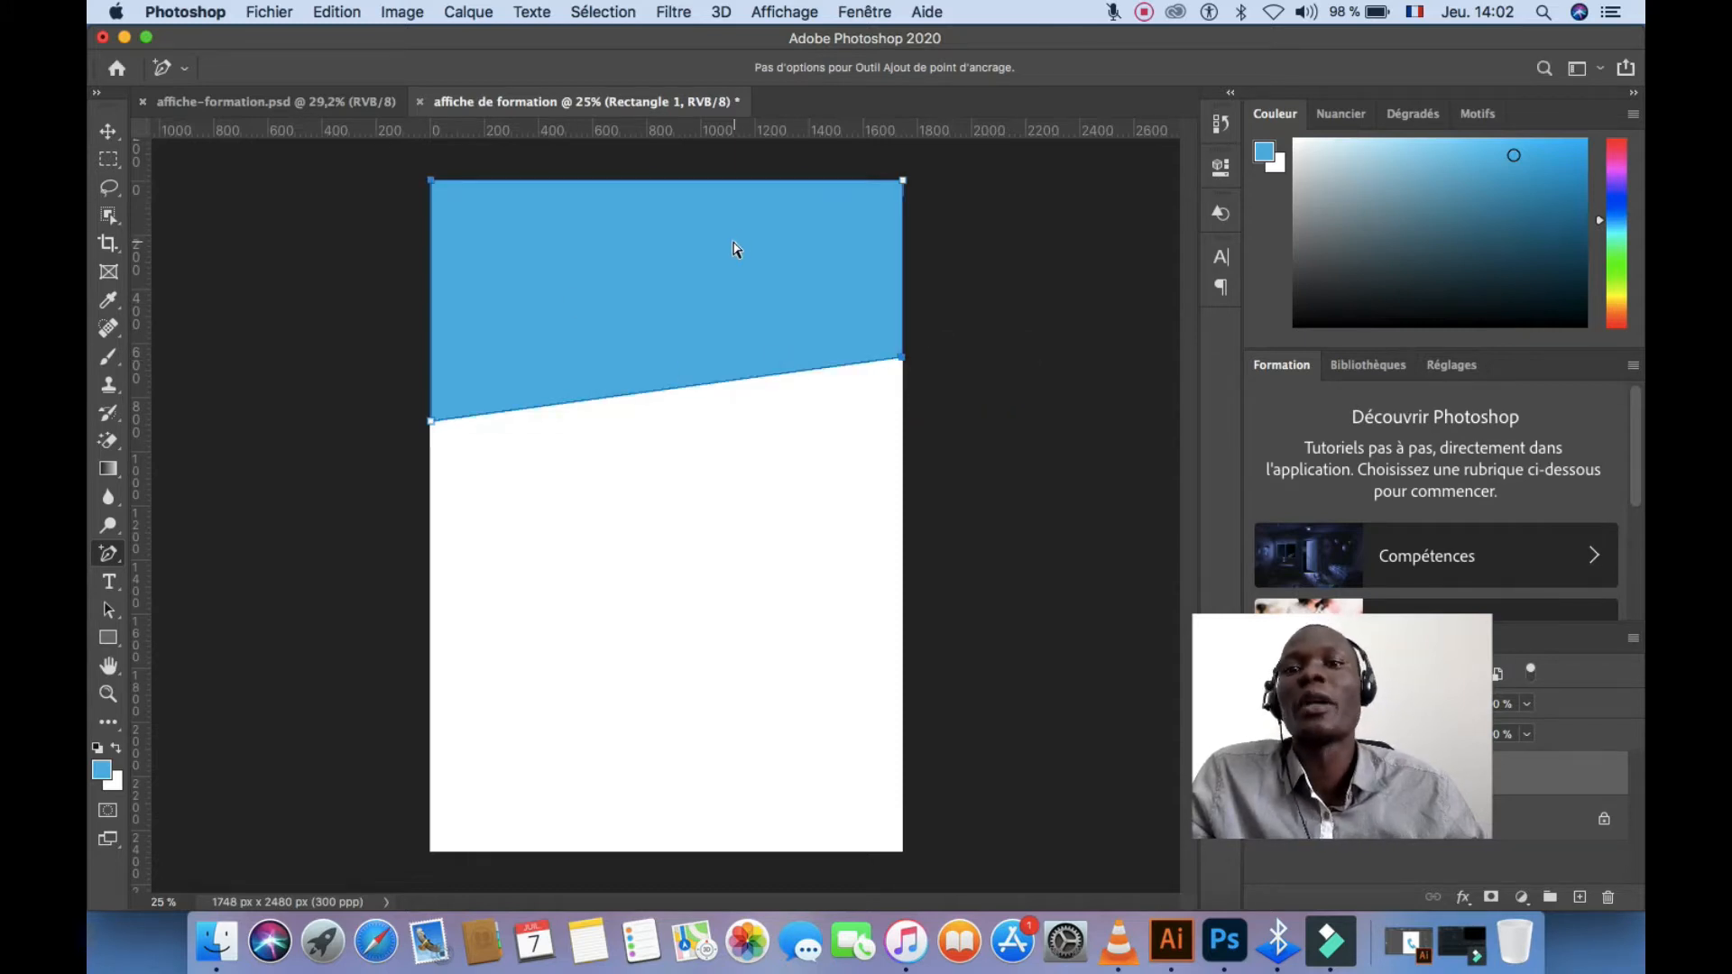
{"action": "left_click", "coordinate": [109, 639]}
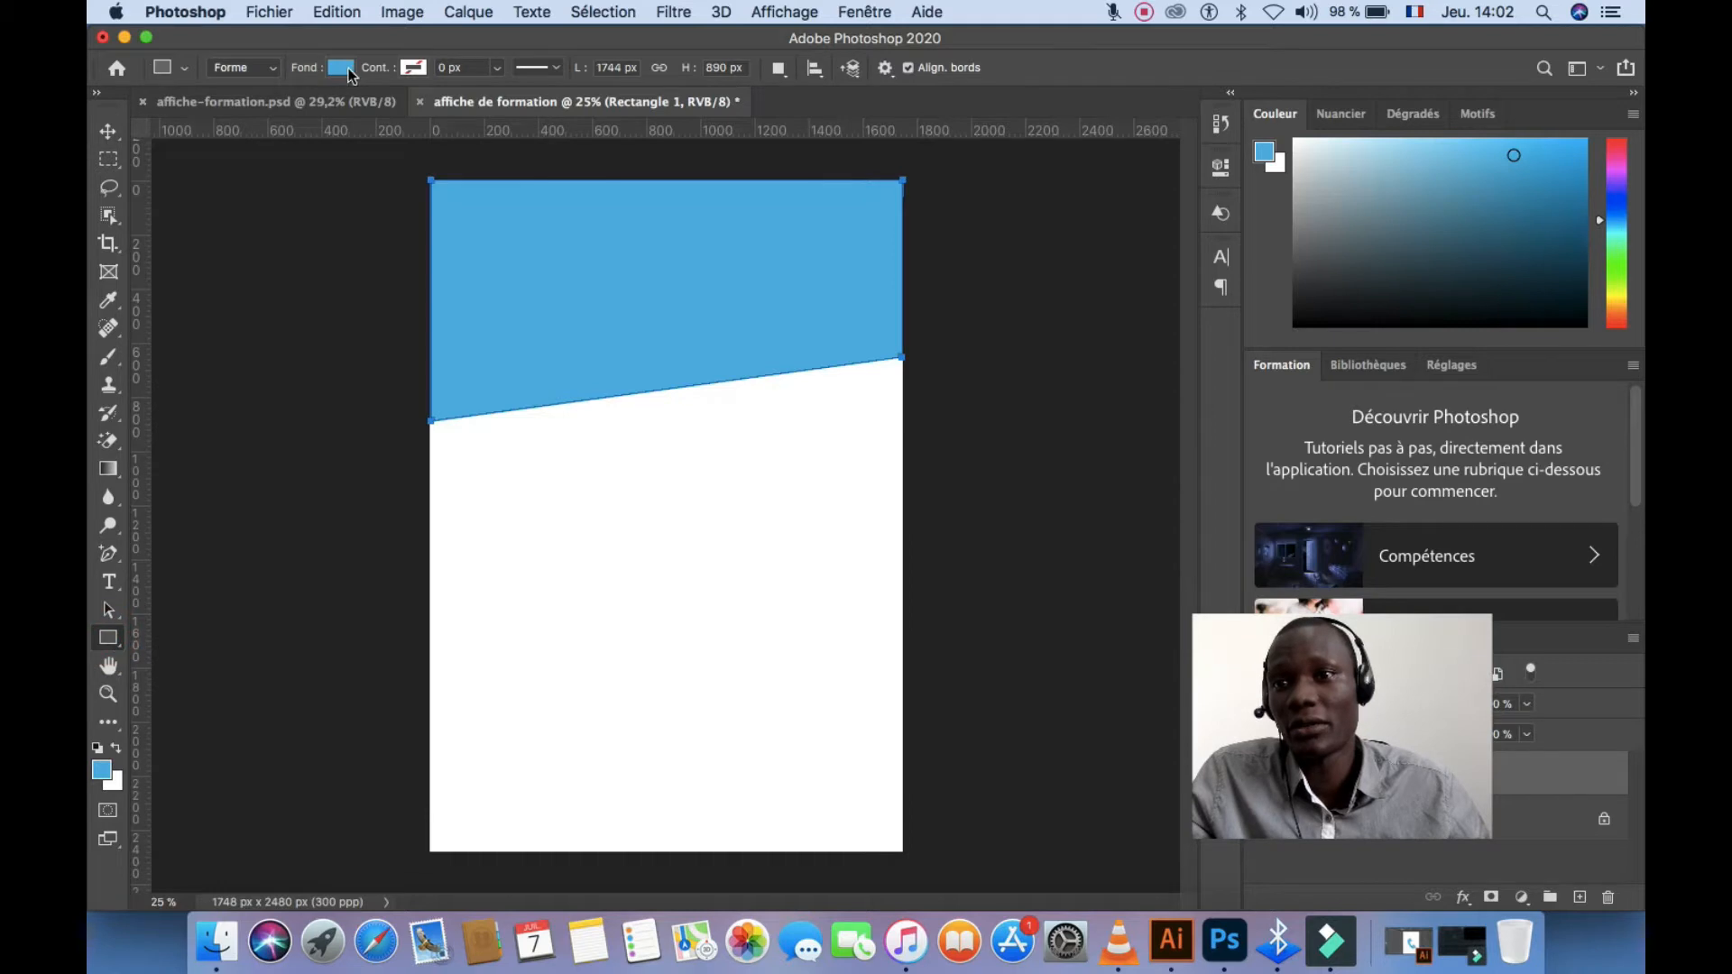
Fill the slanted header band with grey from the colour picker
{"action": "left_click", "coordinate": [342, 68]}
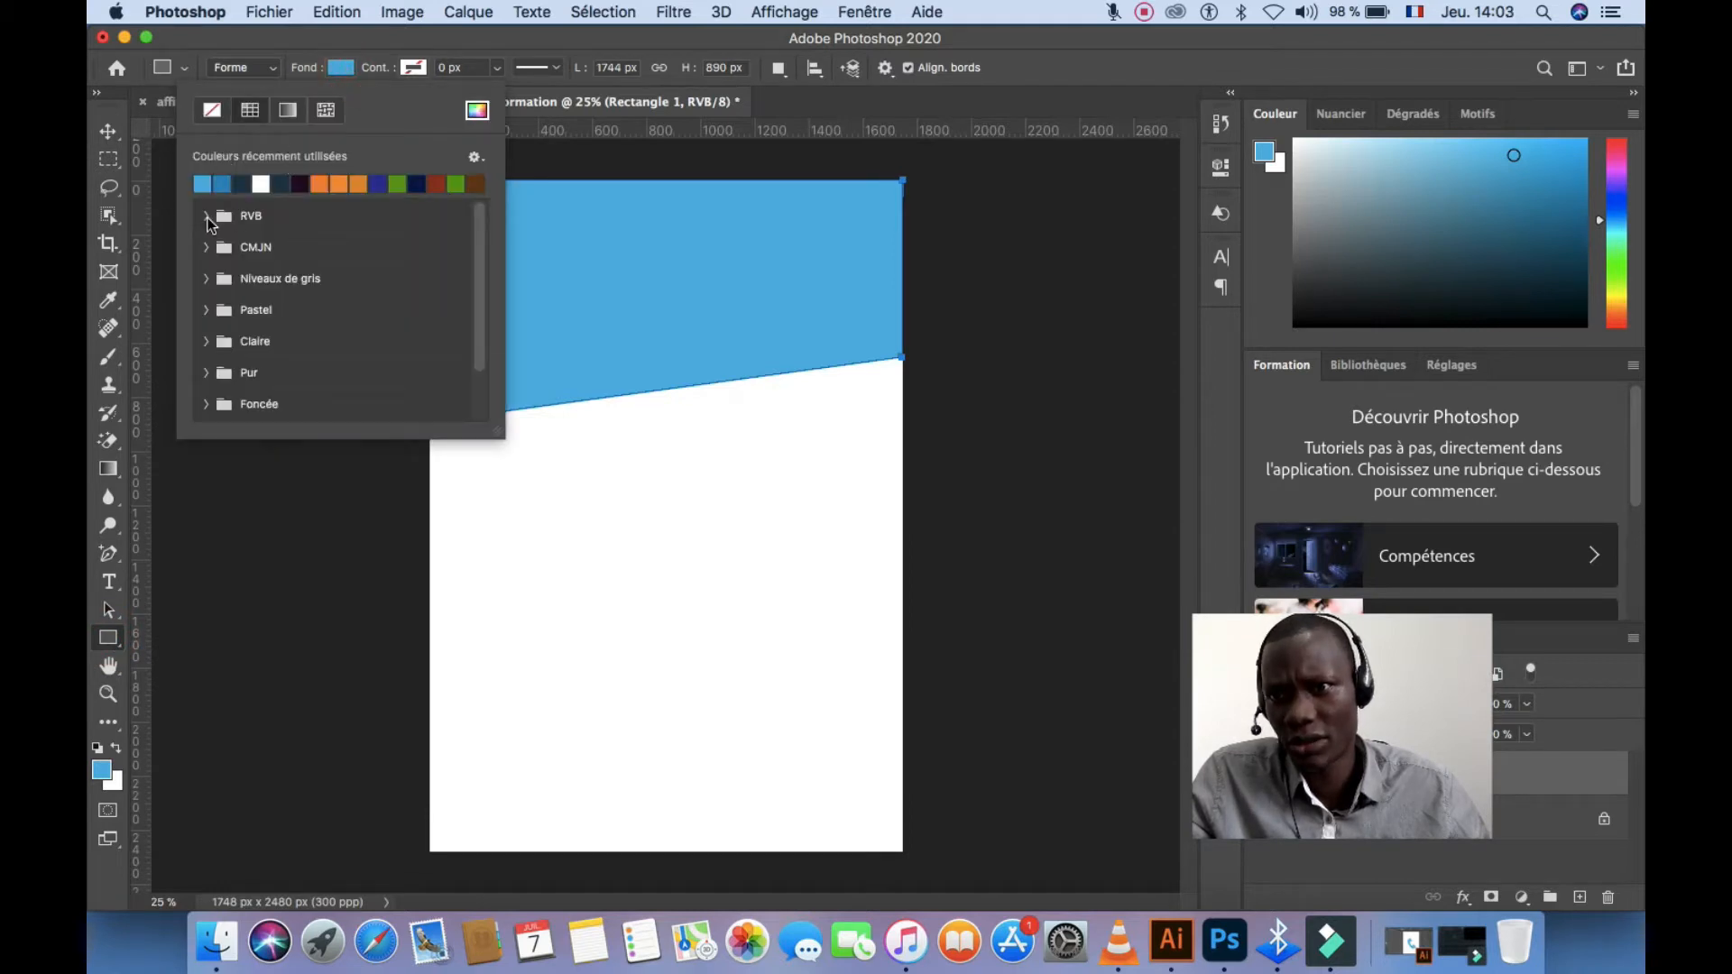
{"action": "left_click", "coordinate": [207, 218]}
{"action": "left_click", "coordinate": [207, 268]}
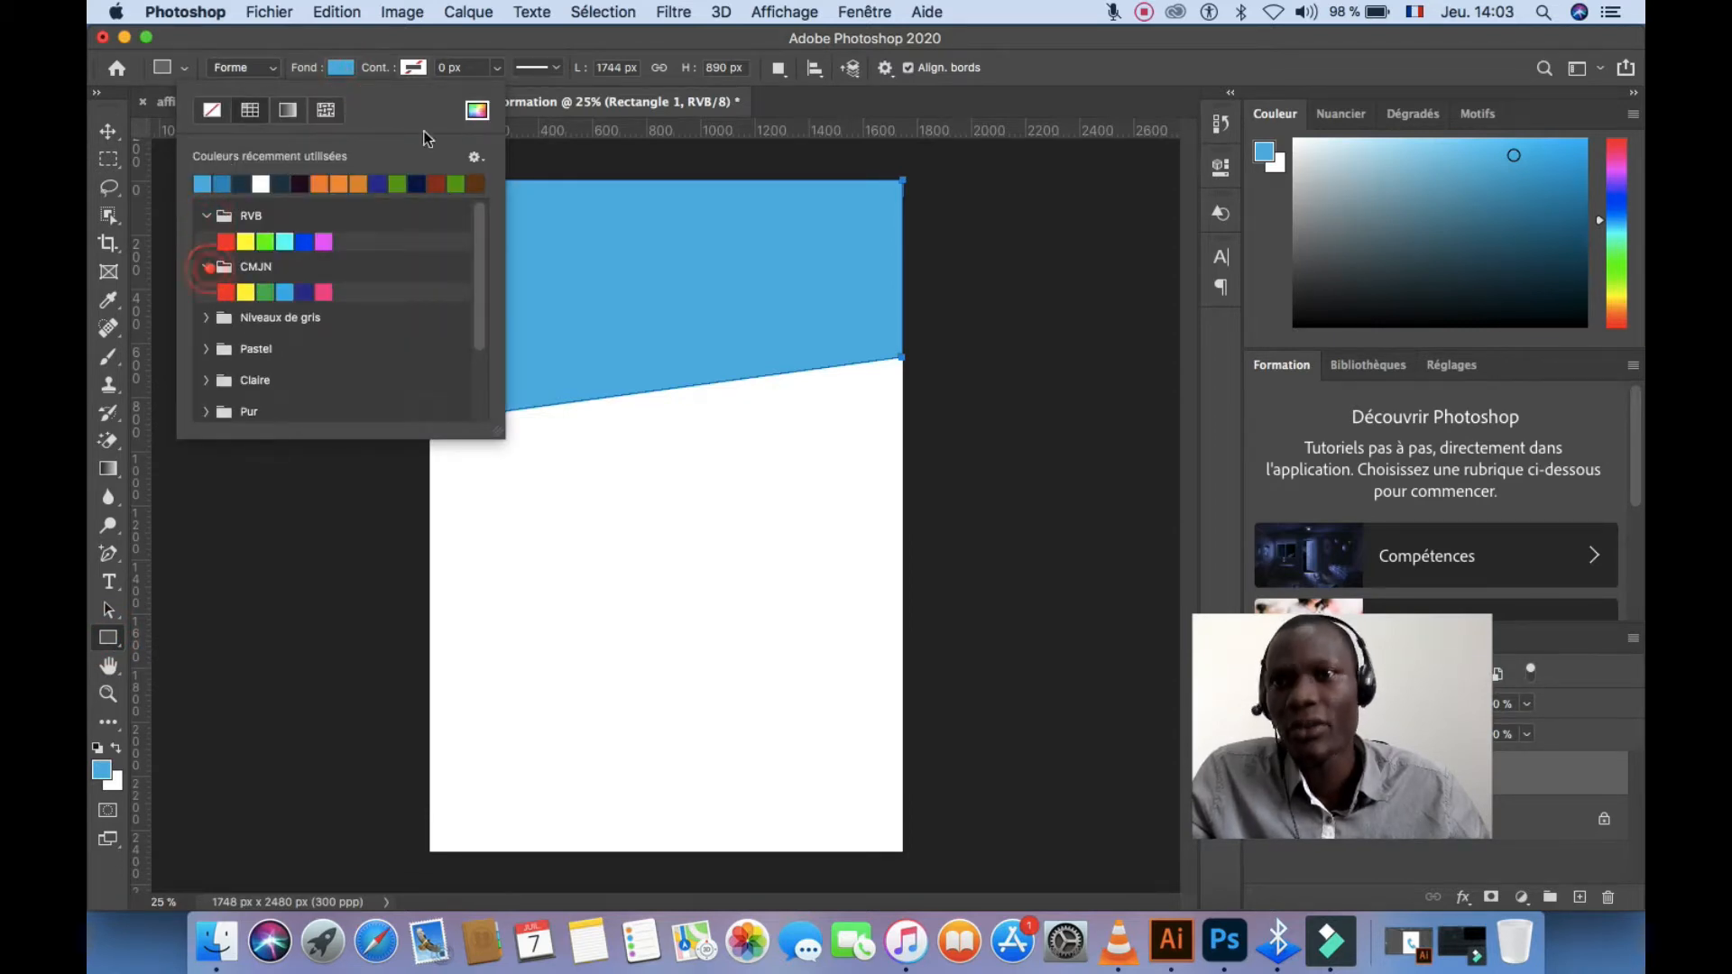
{"action": "left_click", "coordinate": [477, 110]}
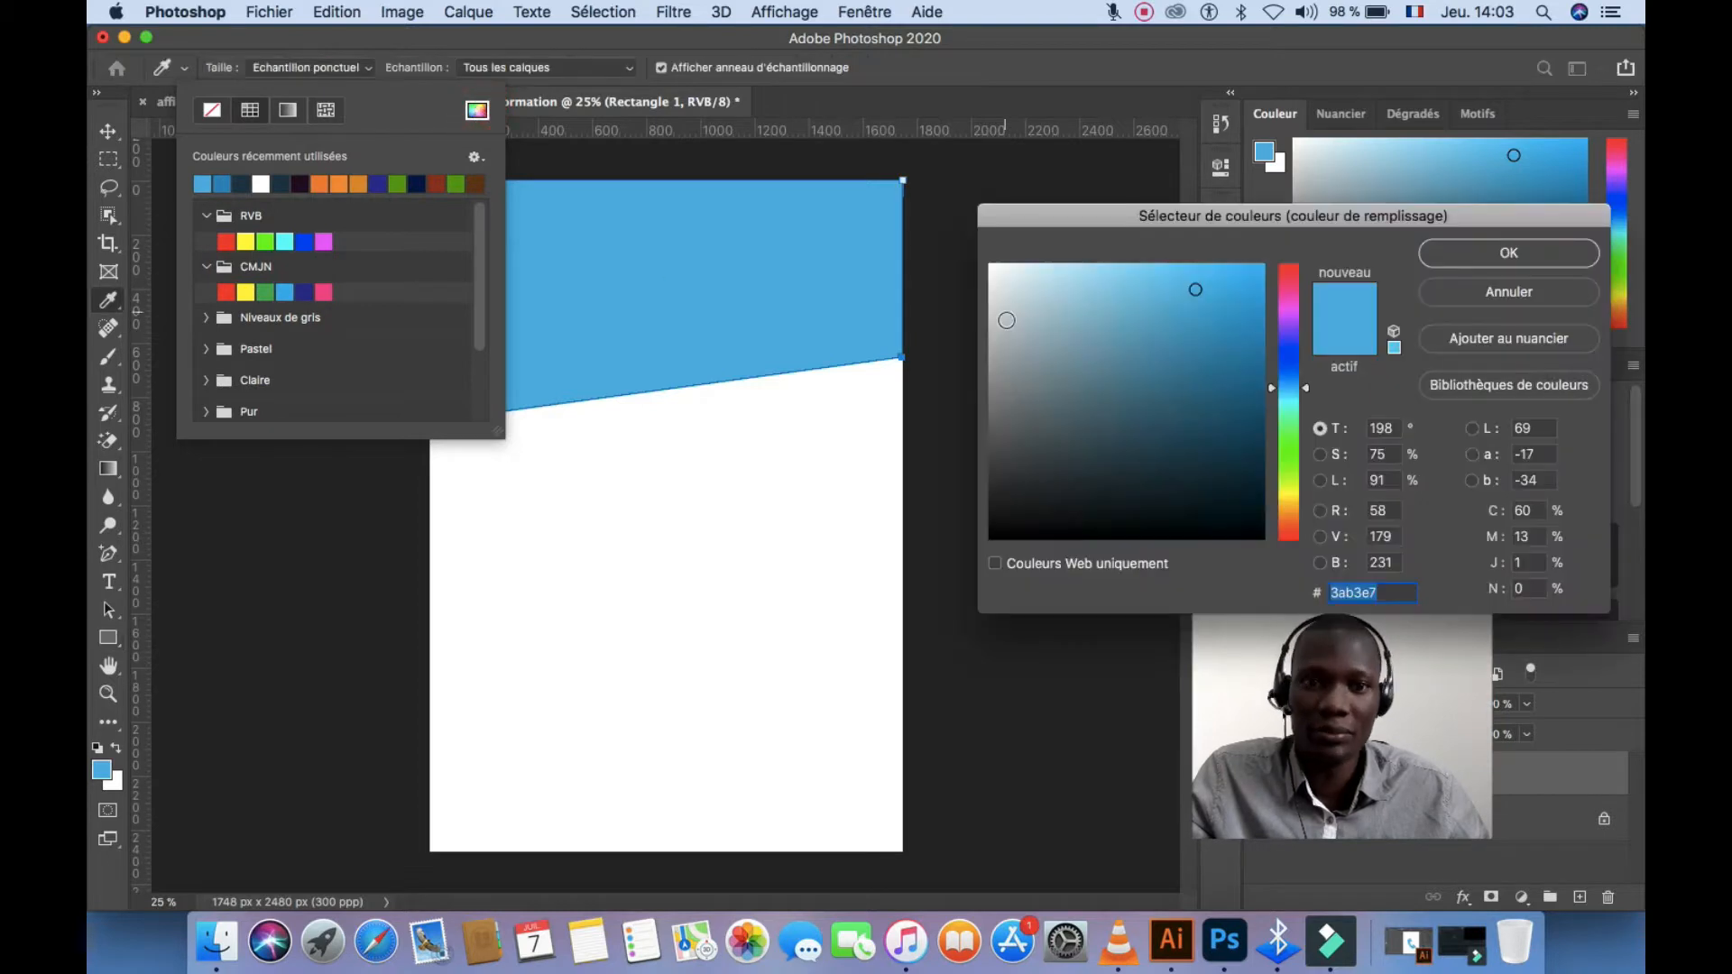
{"action": "mouse_move", "coordinate": [1007, 320]}
{"action": "left_mouse_down"}
{"action": "mouse_move", "coordinate": [993, 415]}
{"action": "mouse_move", "coordinate": [989, 342]}
{"action": "left_mouse_up"}
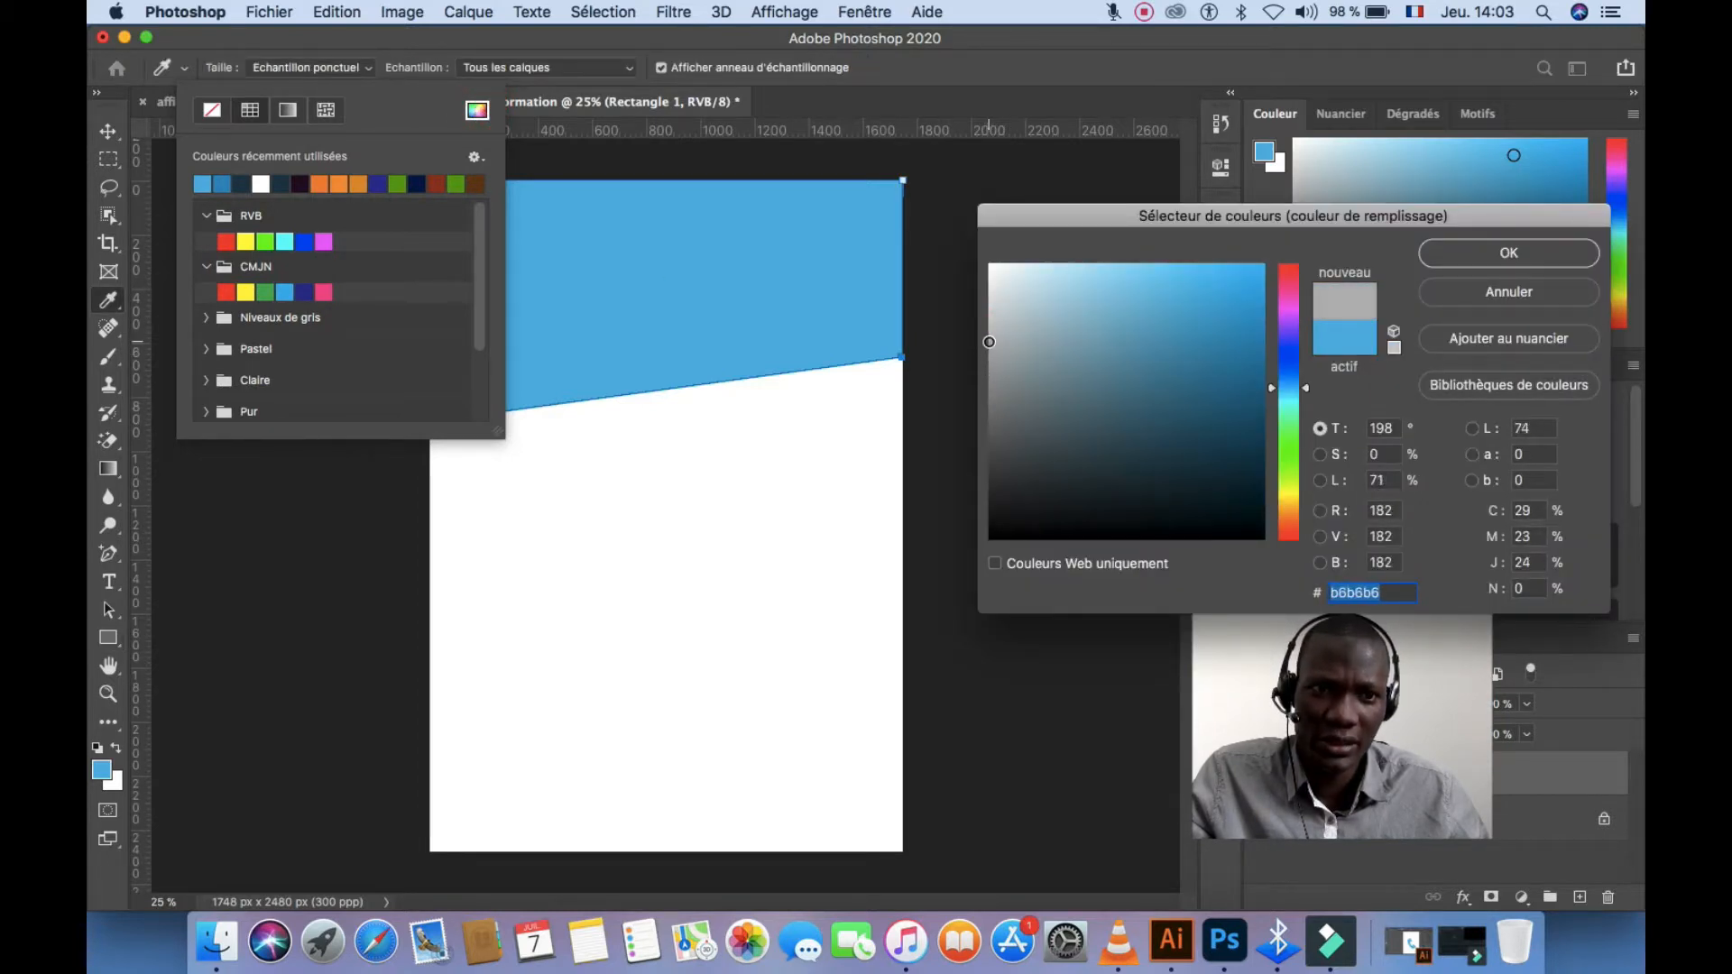
{"action": "left_click", "coordinate": [1446, 257]}
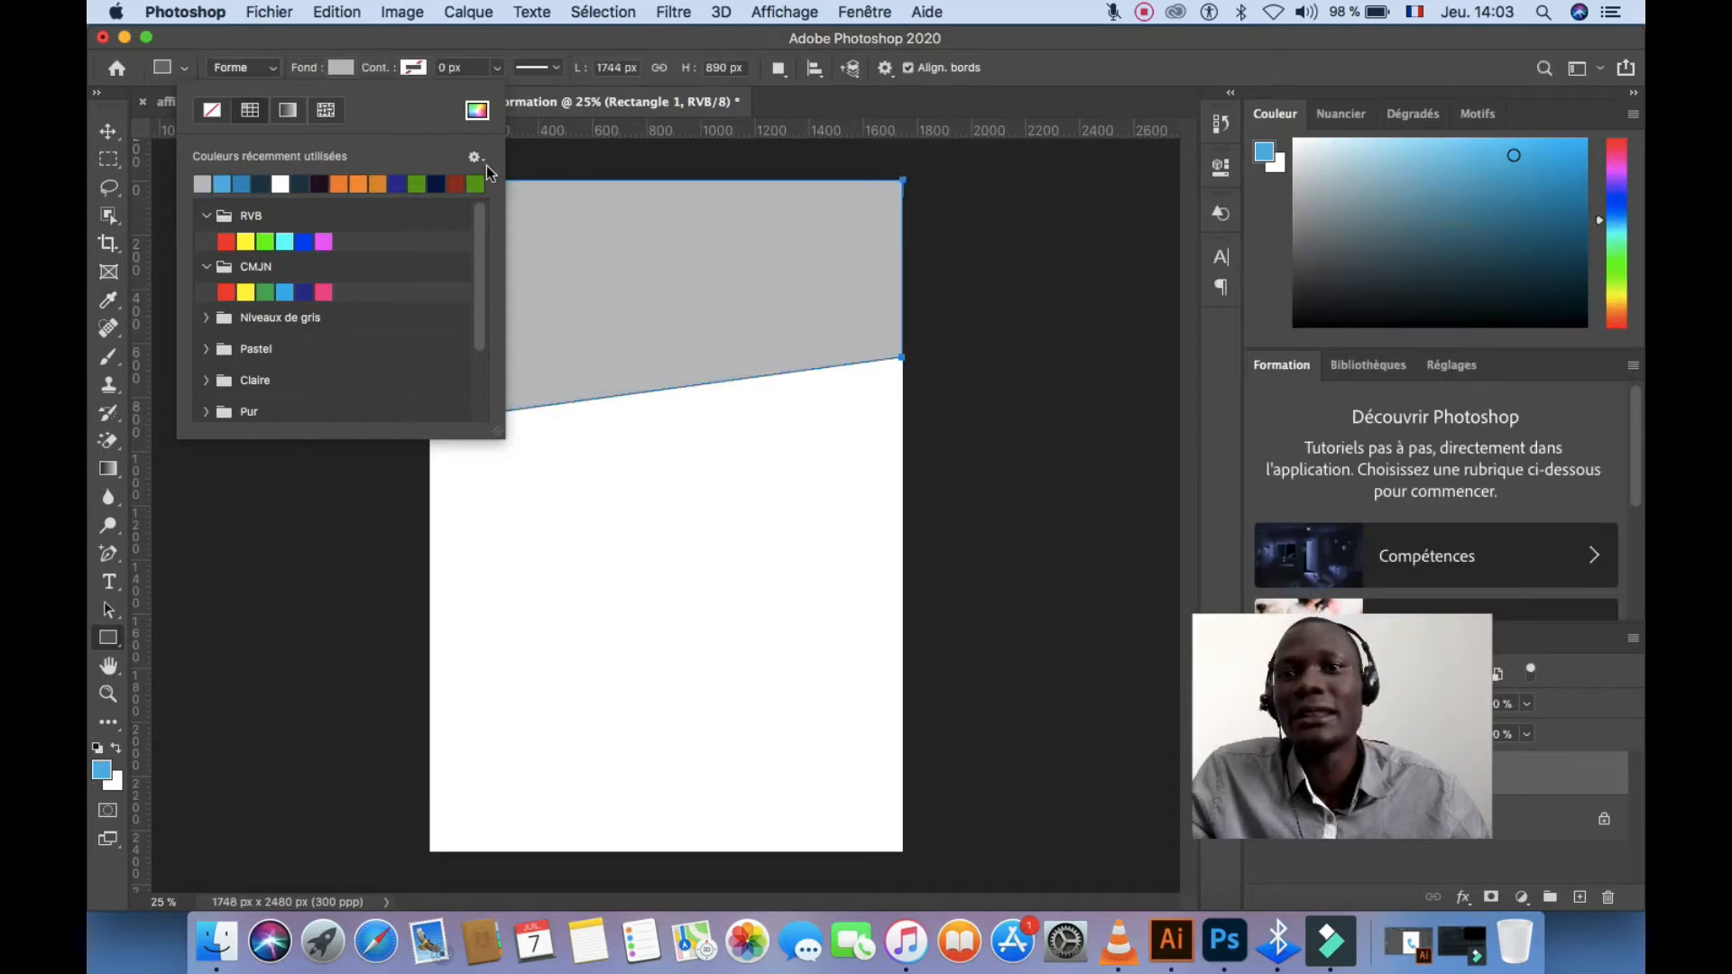
{"action": "left_click", "coordinate": [342, 68]}
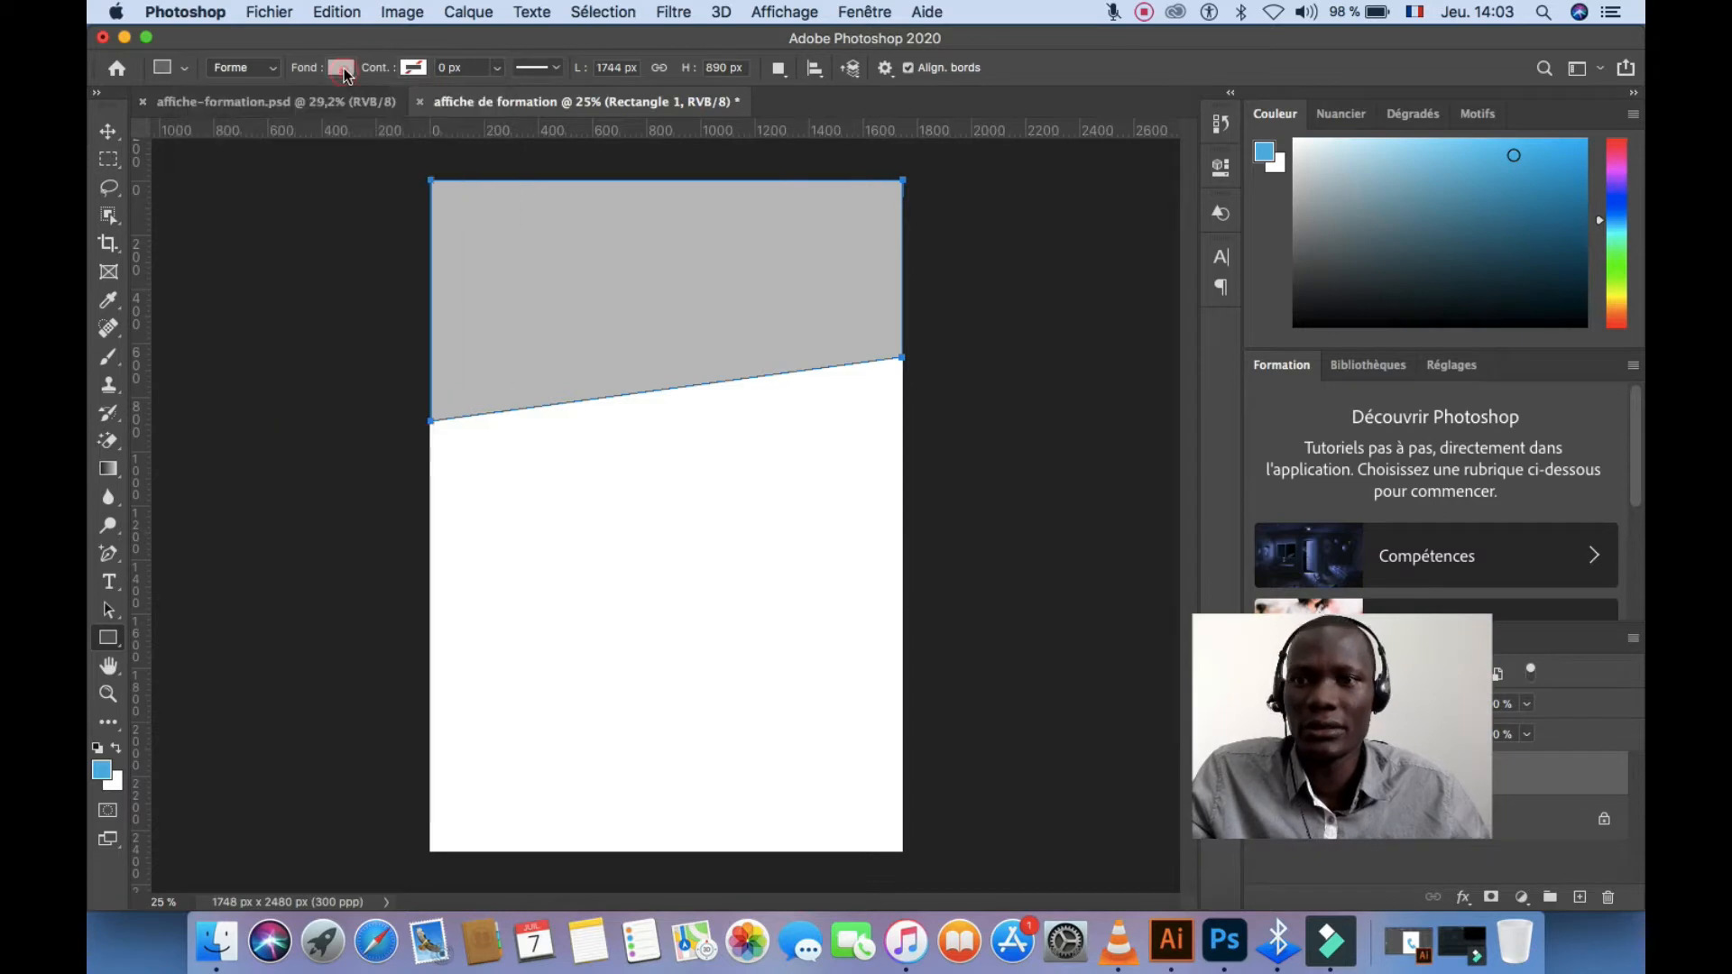
Lighten the band's fill to a paler grey
{"action": "left_click", "coordinate": [342, 68]}
{"action": "left_click", "coordinate": [479, 112]}
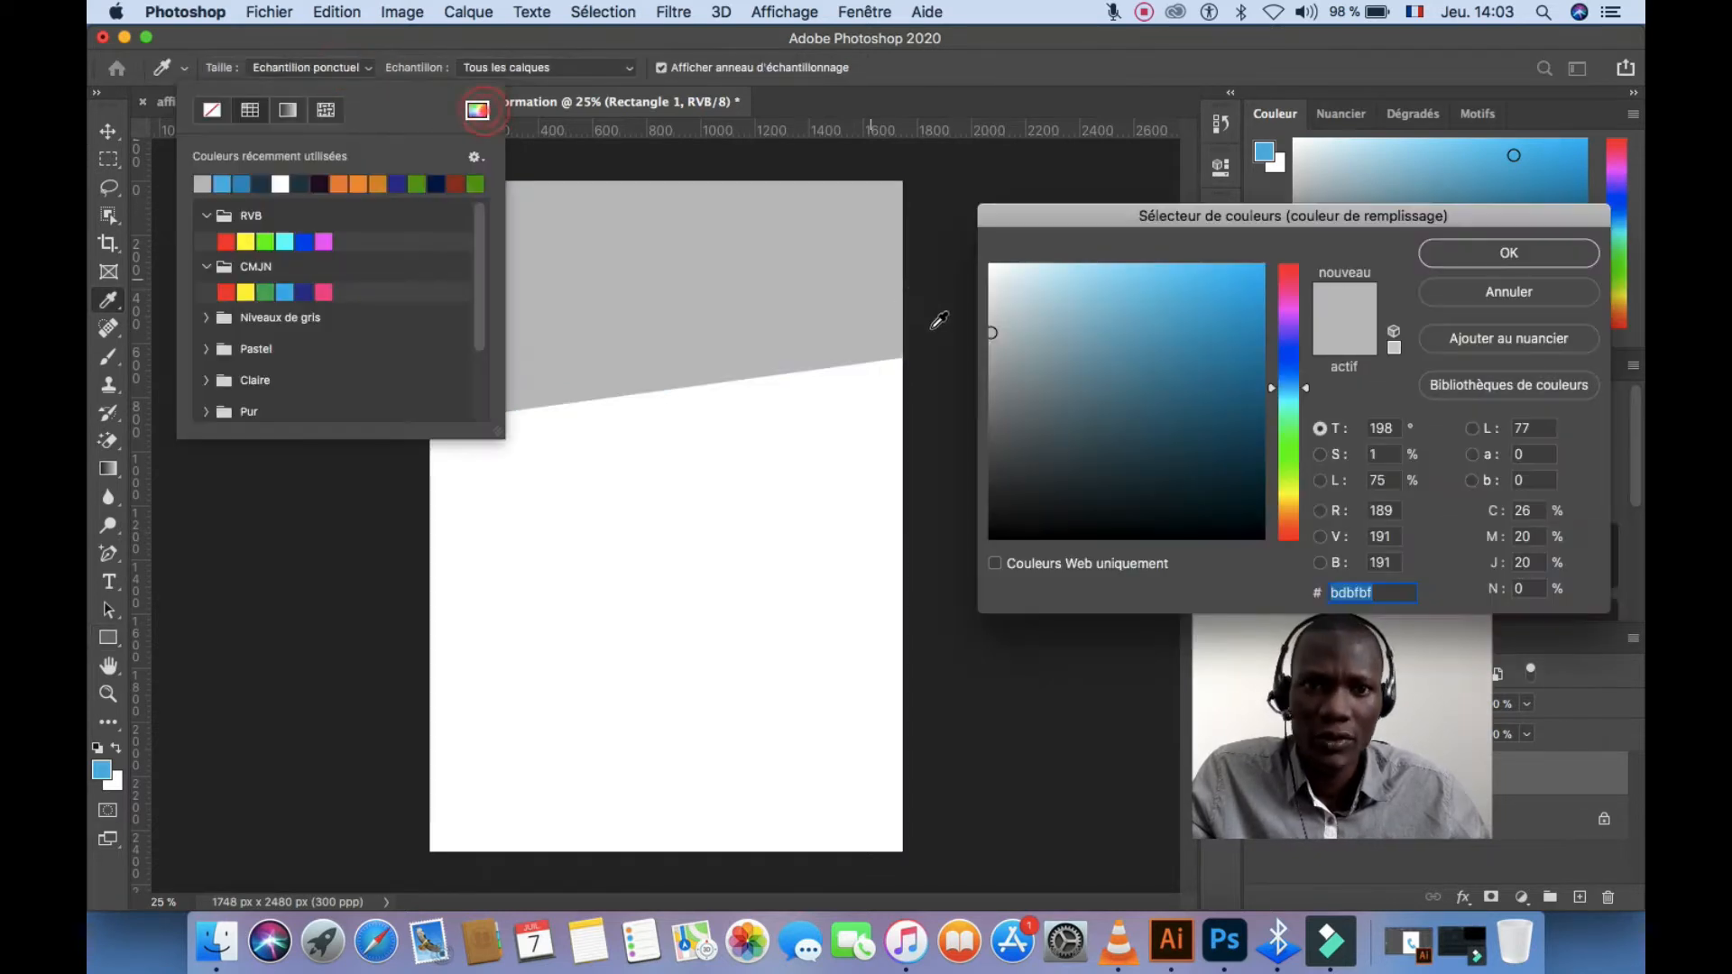
{"action": "left_click", "coordinate": [991, 334]}
{"action": "left_click_drag", "start_coordinate": [992, 334], "coordinate": [993, 305]}
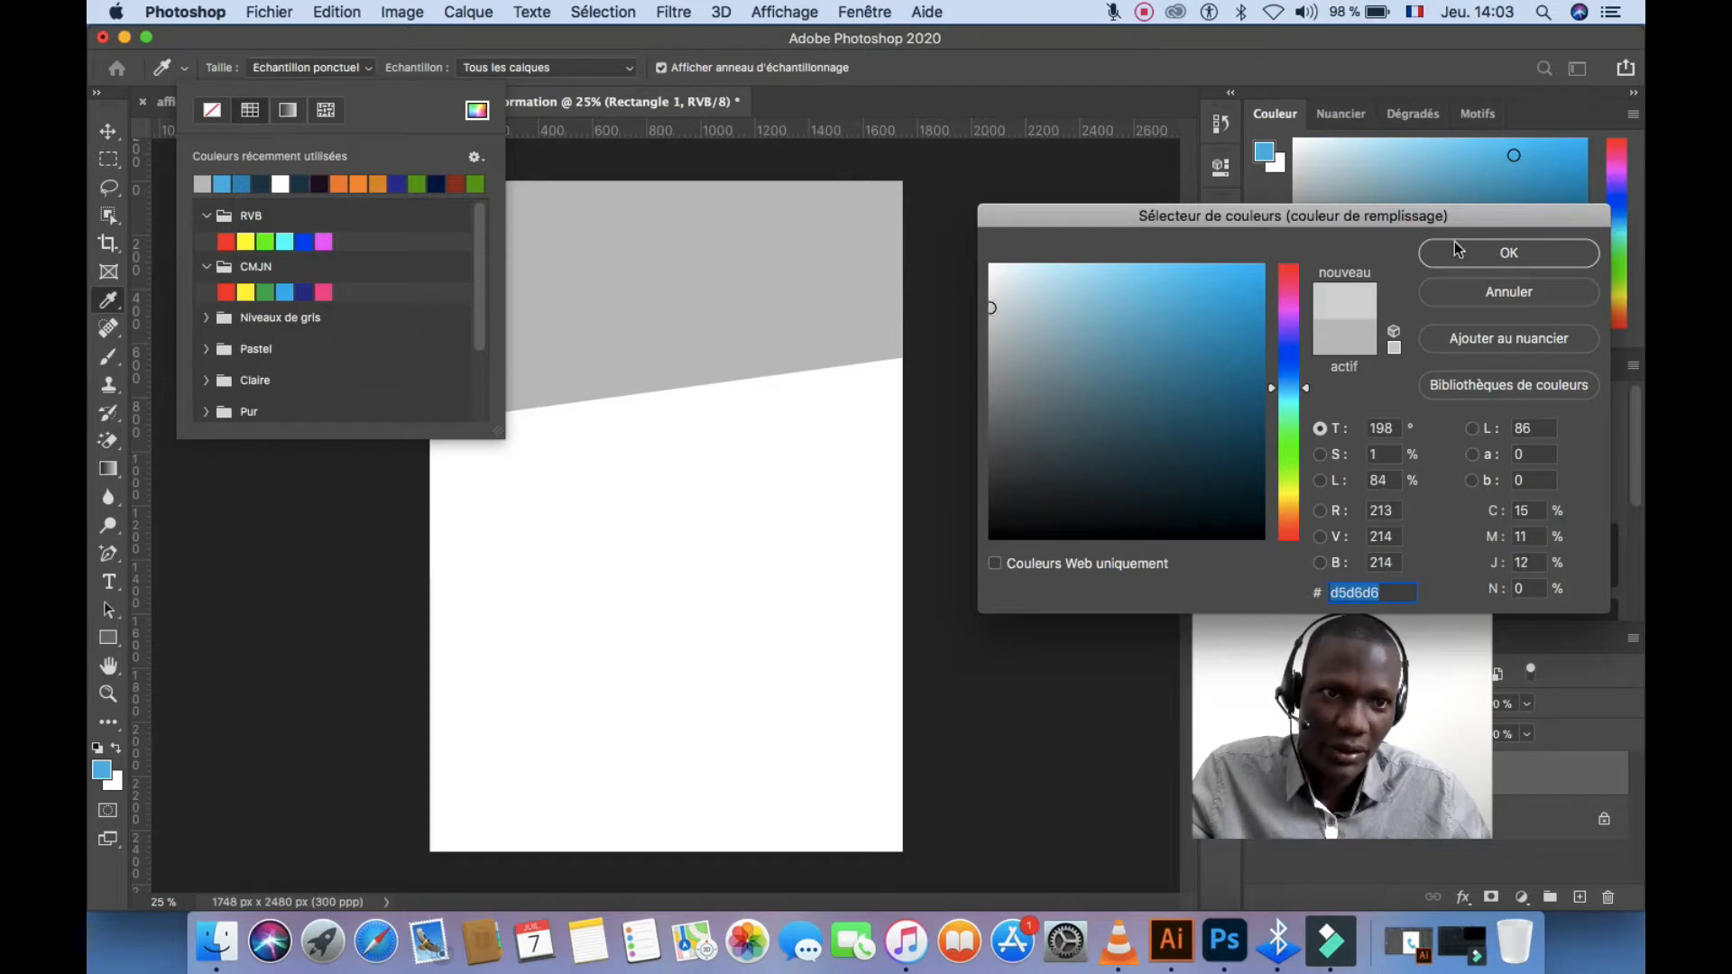
{"action": "left_click", "coordinate": [1509, 252]}
{"action": "left_click", "coordinate": [351, 67]}
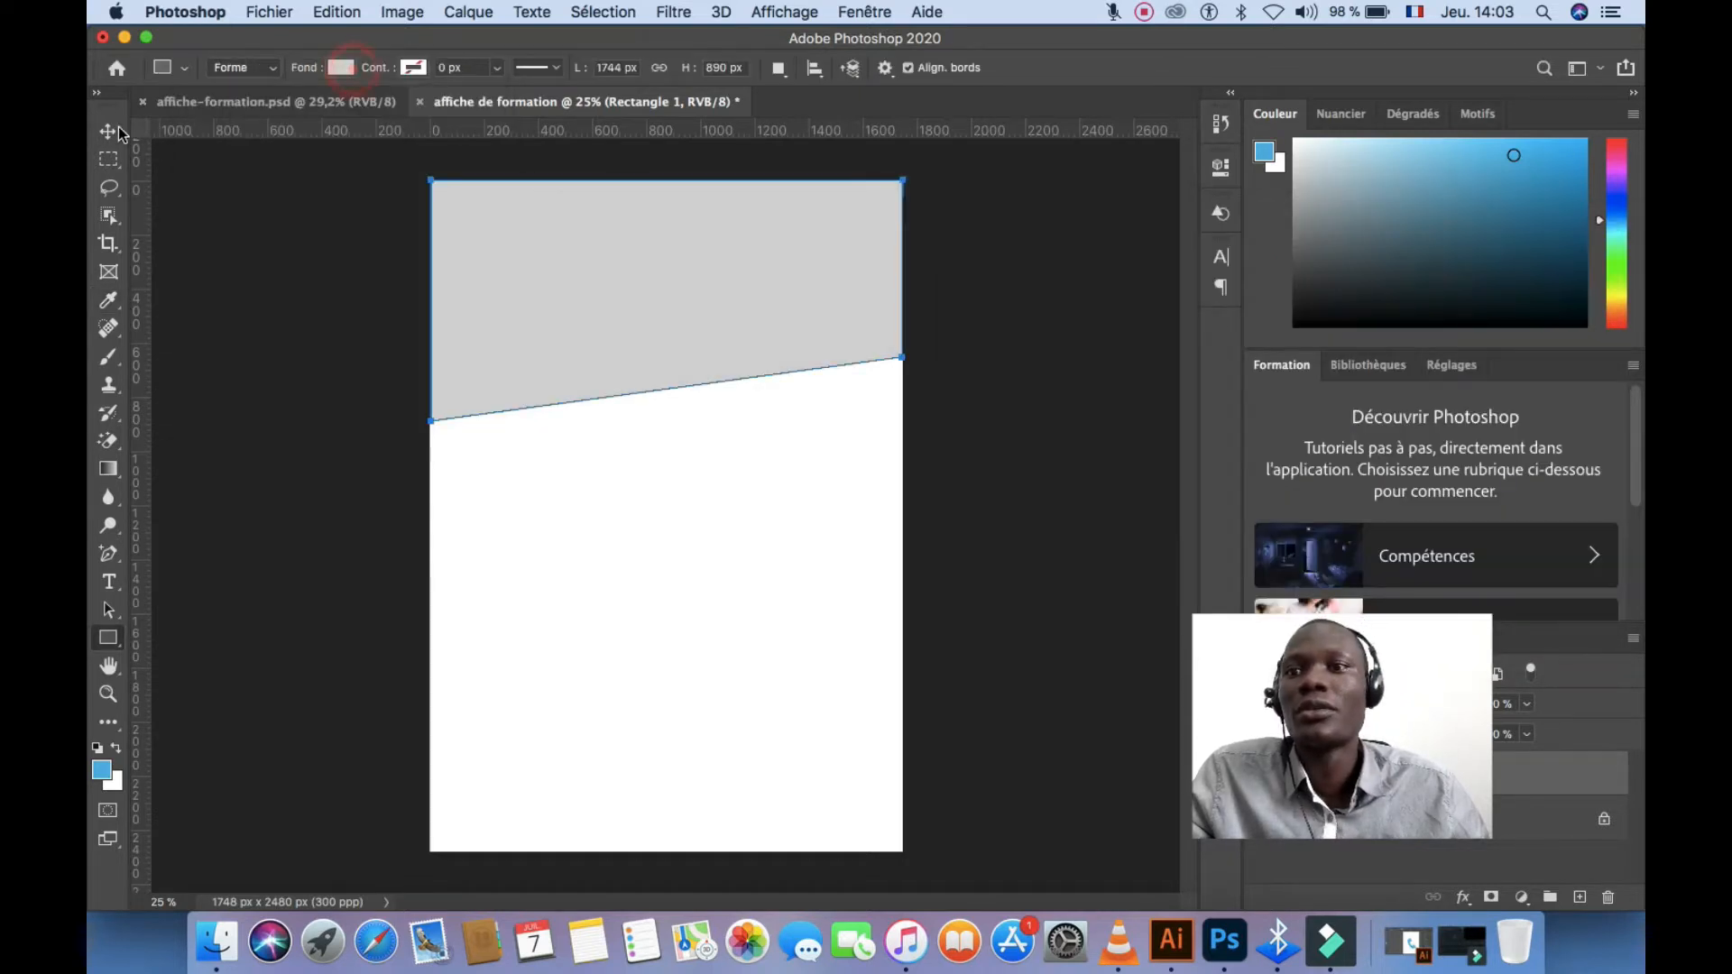
Set Rectangle 1's opacity to 40% and lower the window to show the desktop files
{"action": "left_click", "coordinate": [107, 131]}
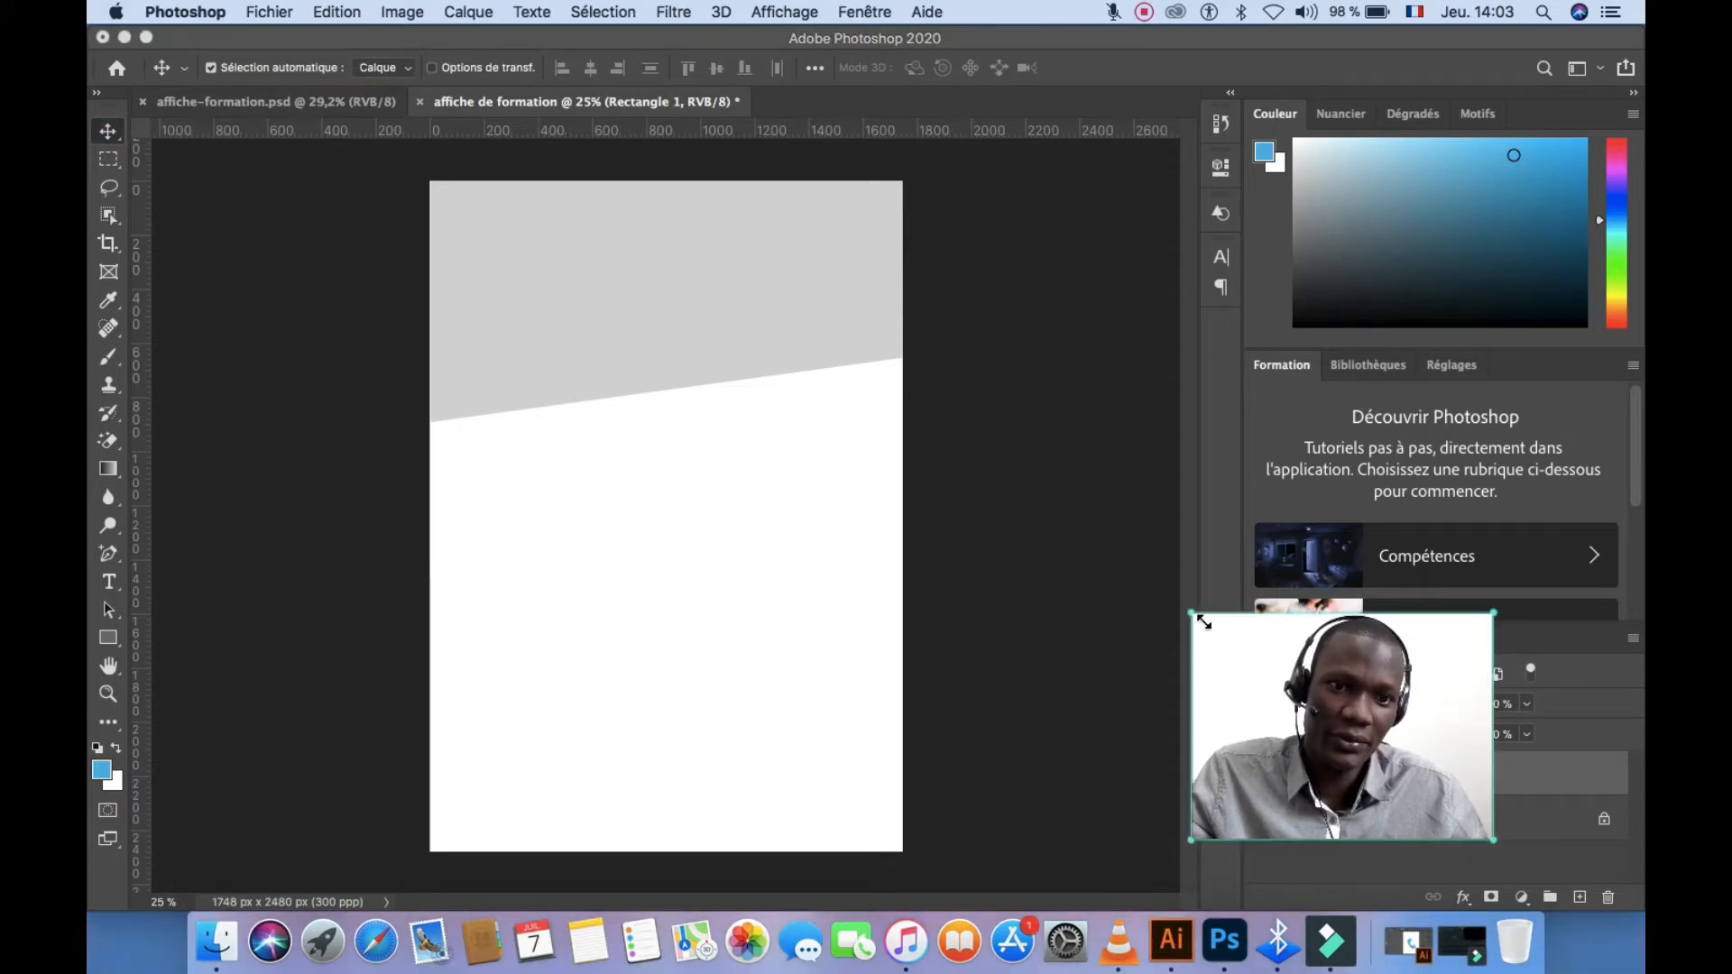
{"action": "left_click_drag", "start_coordinate": [1194, 616], "coordinate": [1225, 637]}
{"action": "left_click_drag", "start_coordinate": [1339, 633], "coordinate": [1444, 240]}
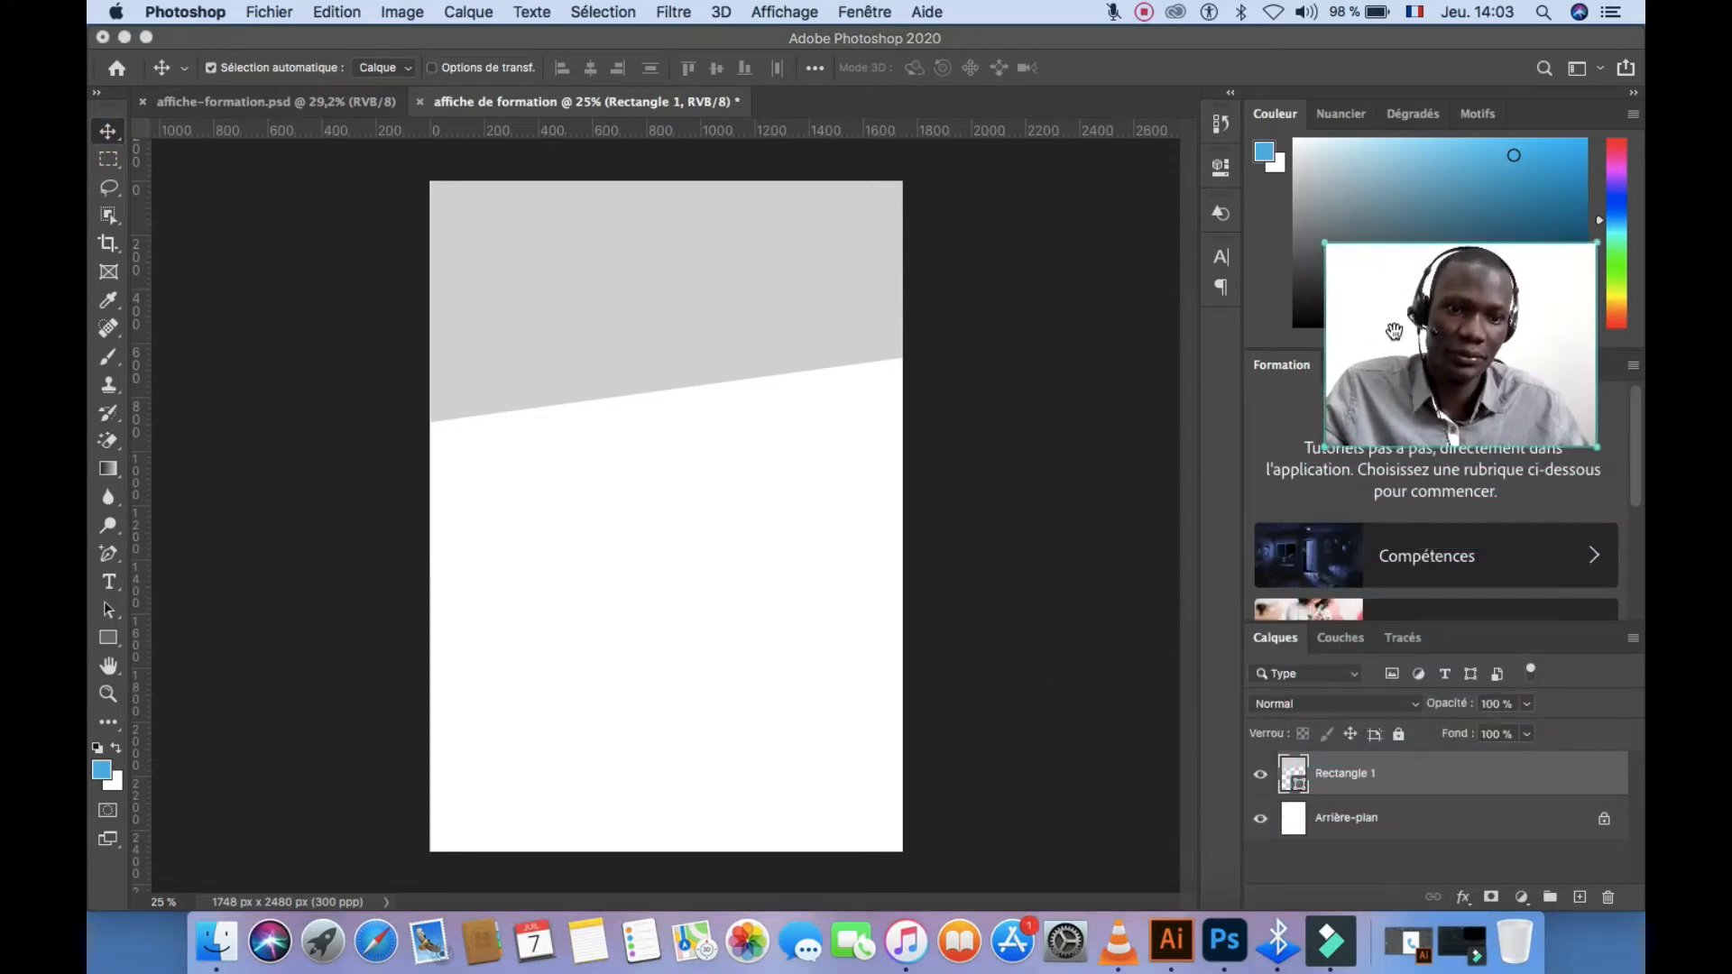
{"action": "left_click", "coordinate": [1443, 787]}
{"action": "left_click_drag", "start_coordinate": [1450, 713], "coordinate": [1384, 717]}
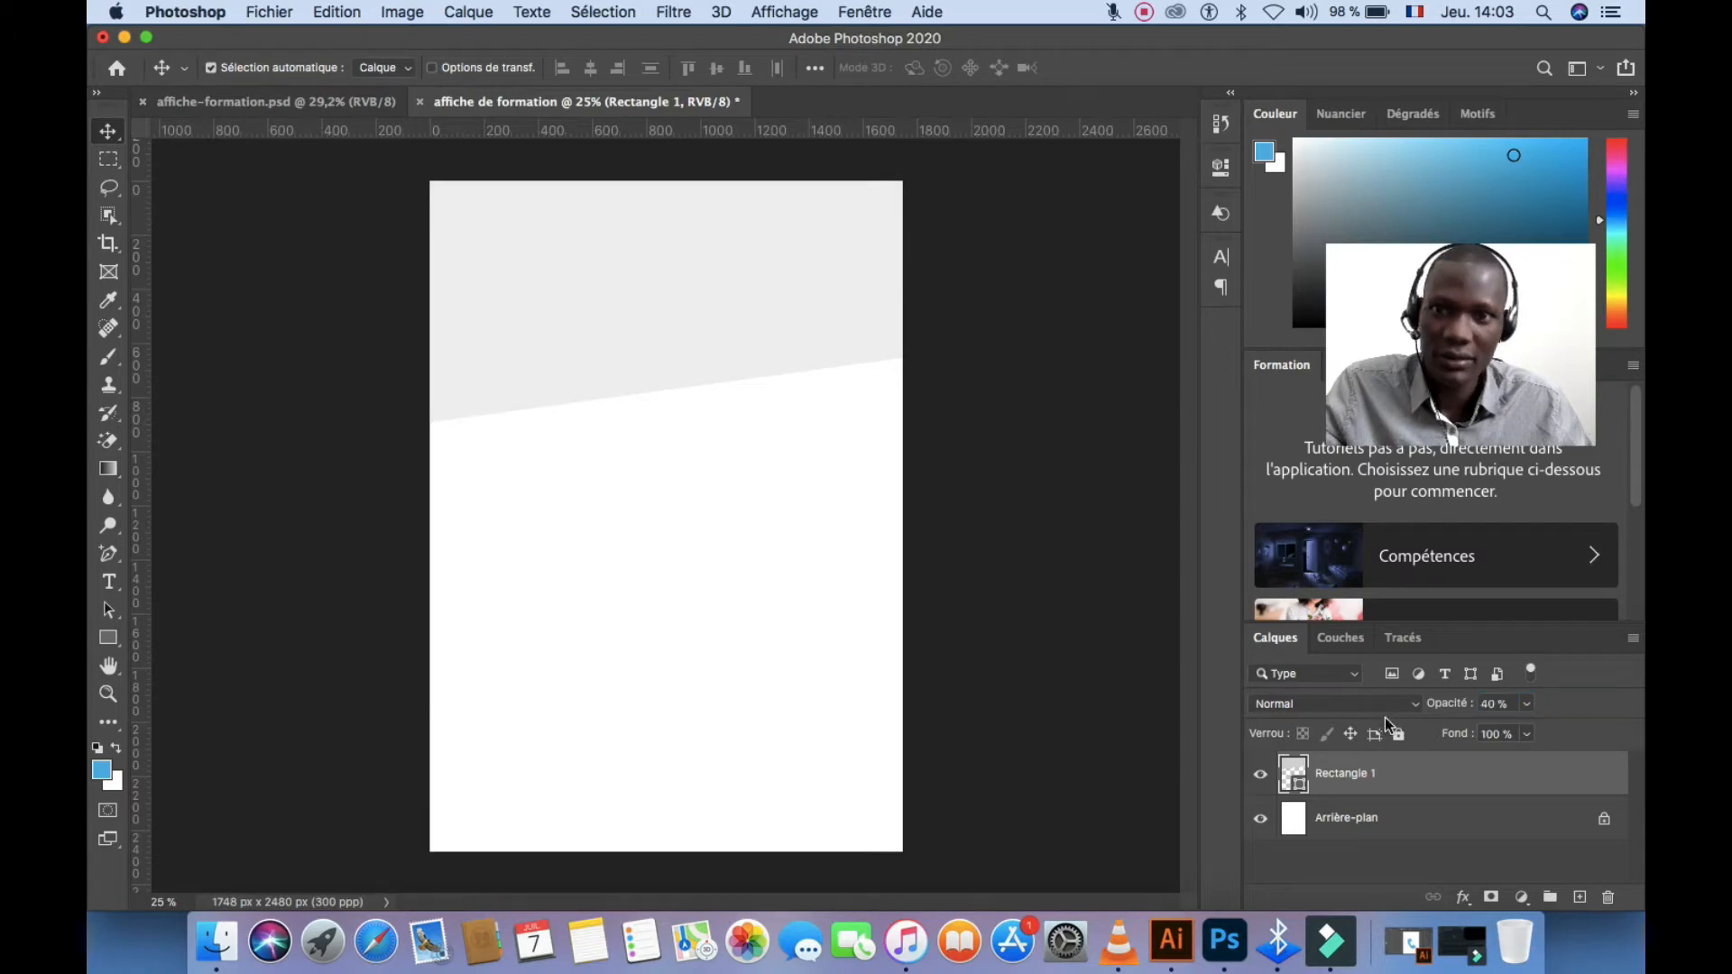
{"action": "left_click", "coordinate": [772, 521]}
{"action": "left_click_drag", "start_coordinate": [947, 44], "coordinate": [916, 682]}
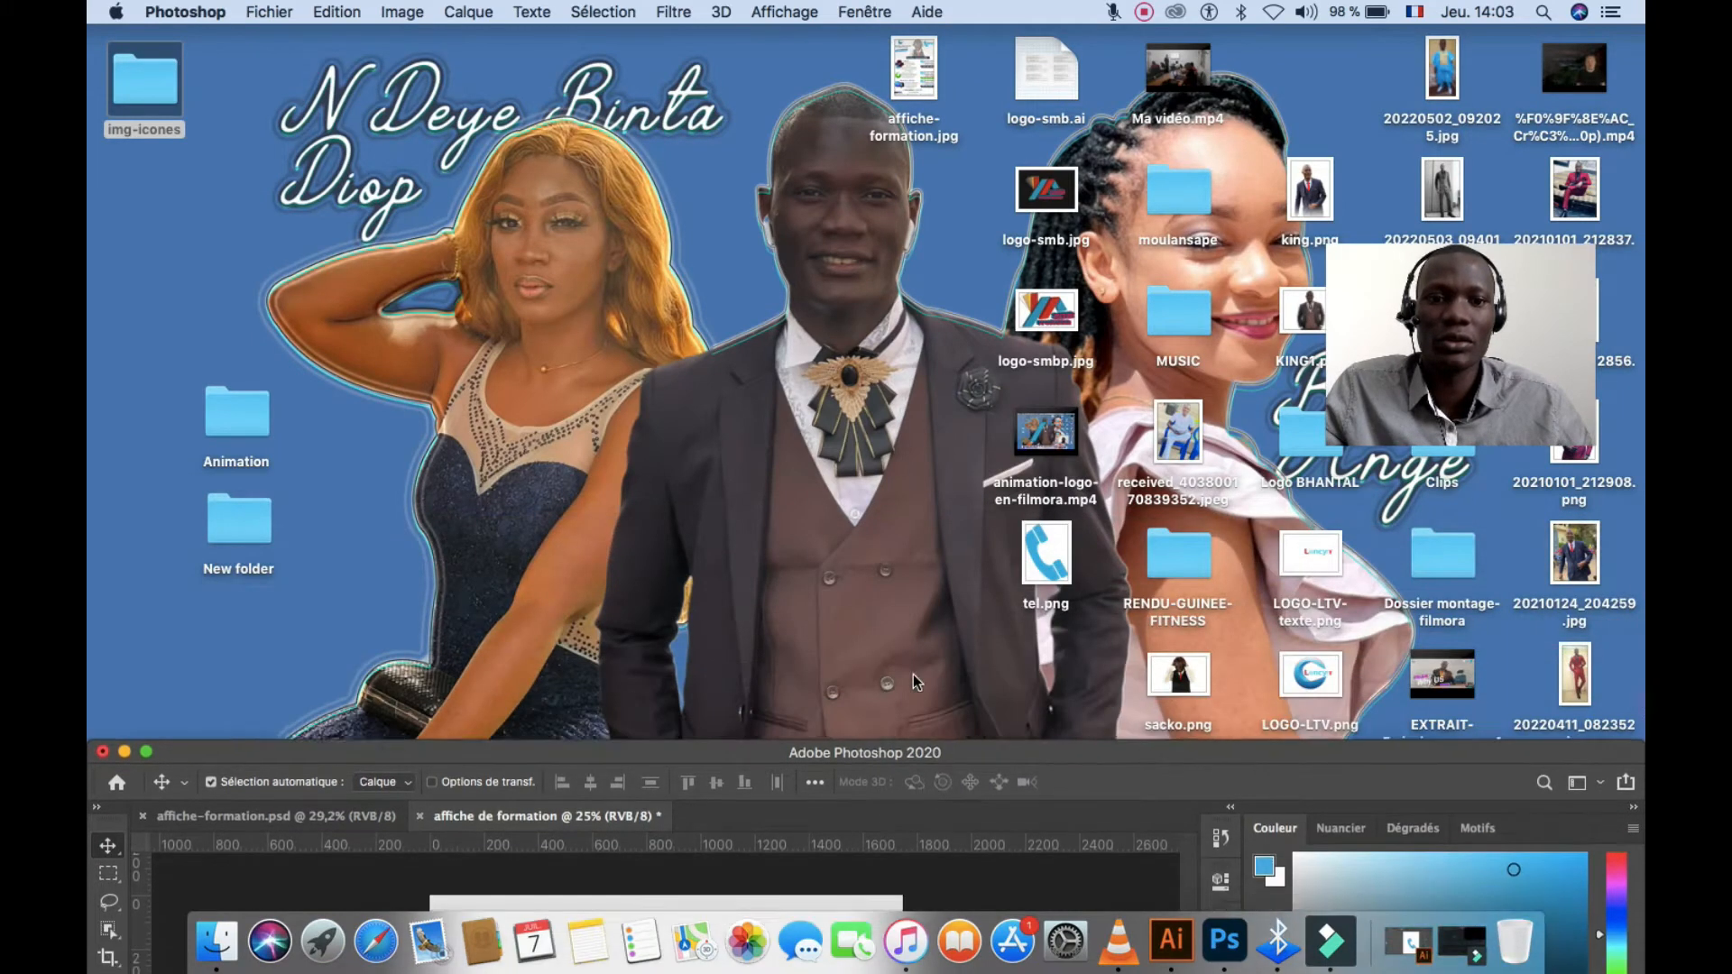
Drop sacko.png onto the poster, position it at the top centre, and commit the placement
{"action": "left_click_drag", "start_coordinate": [1178, 675], "coordinate": [706, 888]}
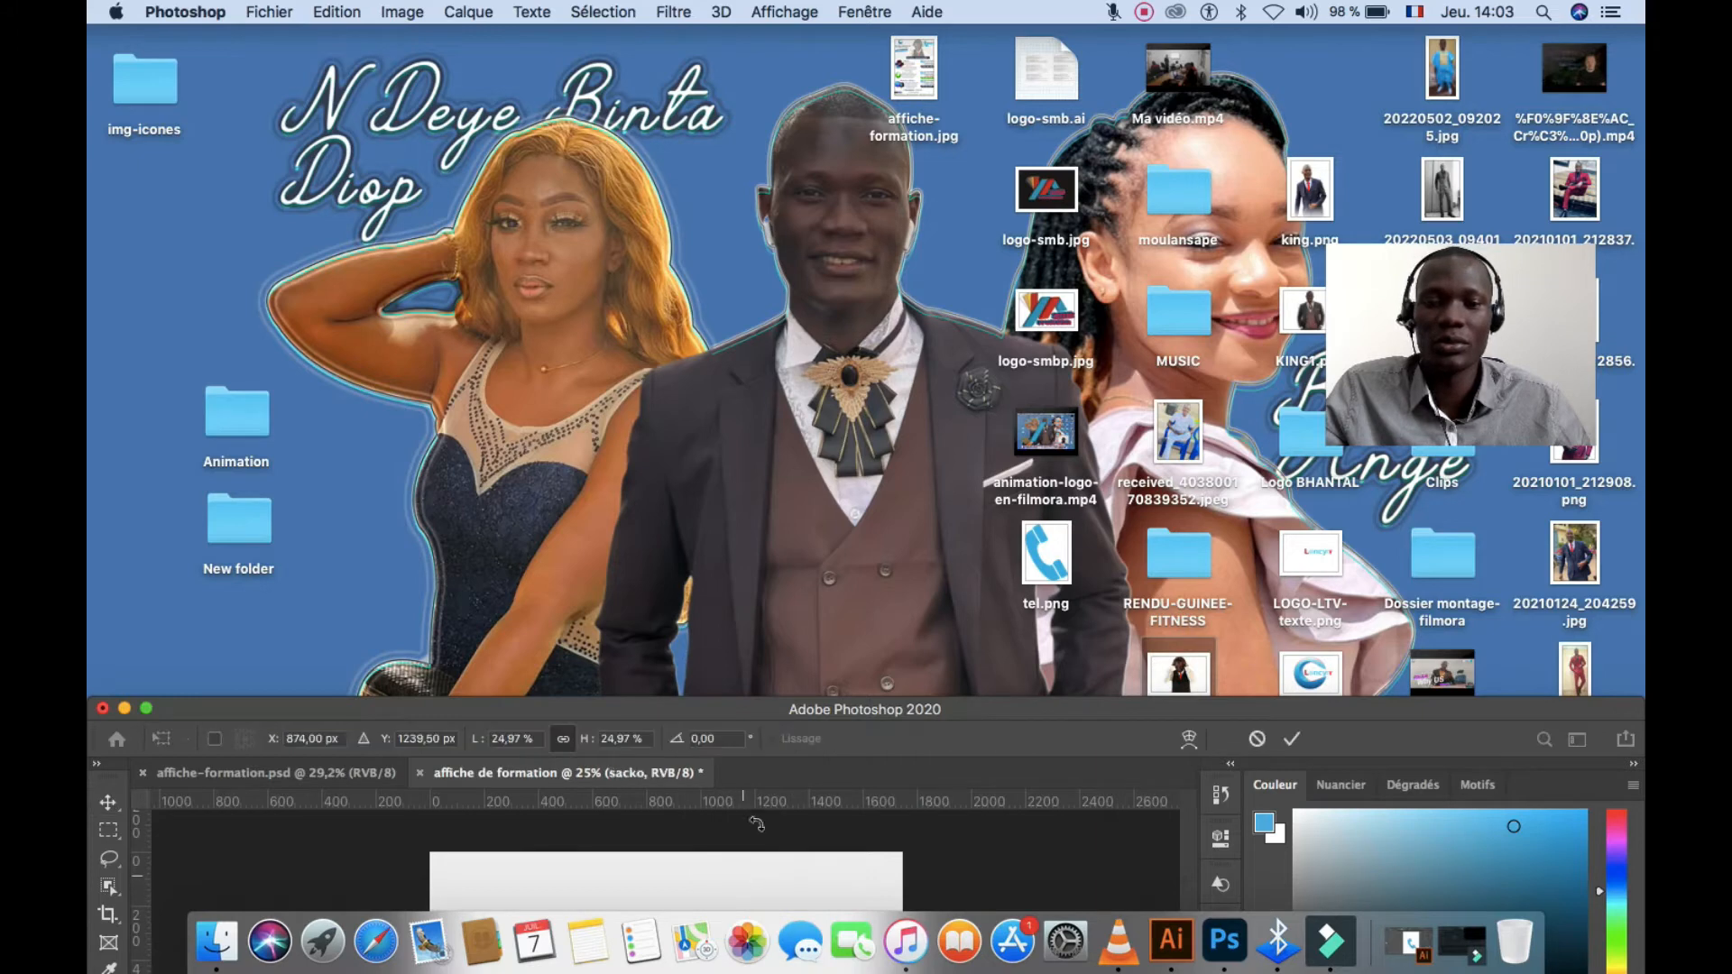
{"action": "left_click_drag", "start_coordinate": [781, 705], "coordinate": [761, 33]}
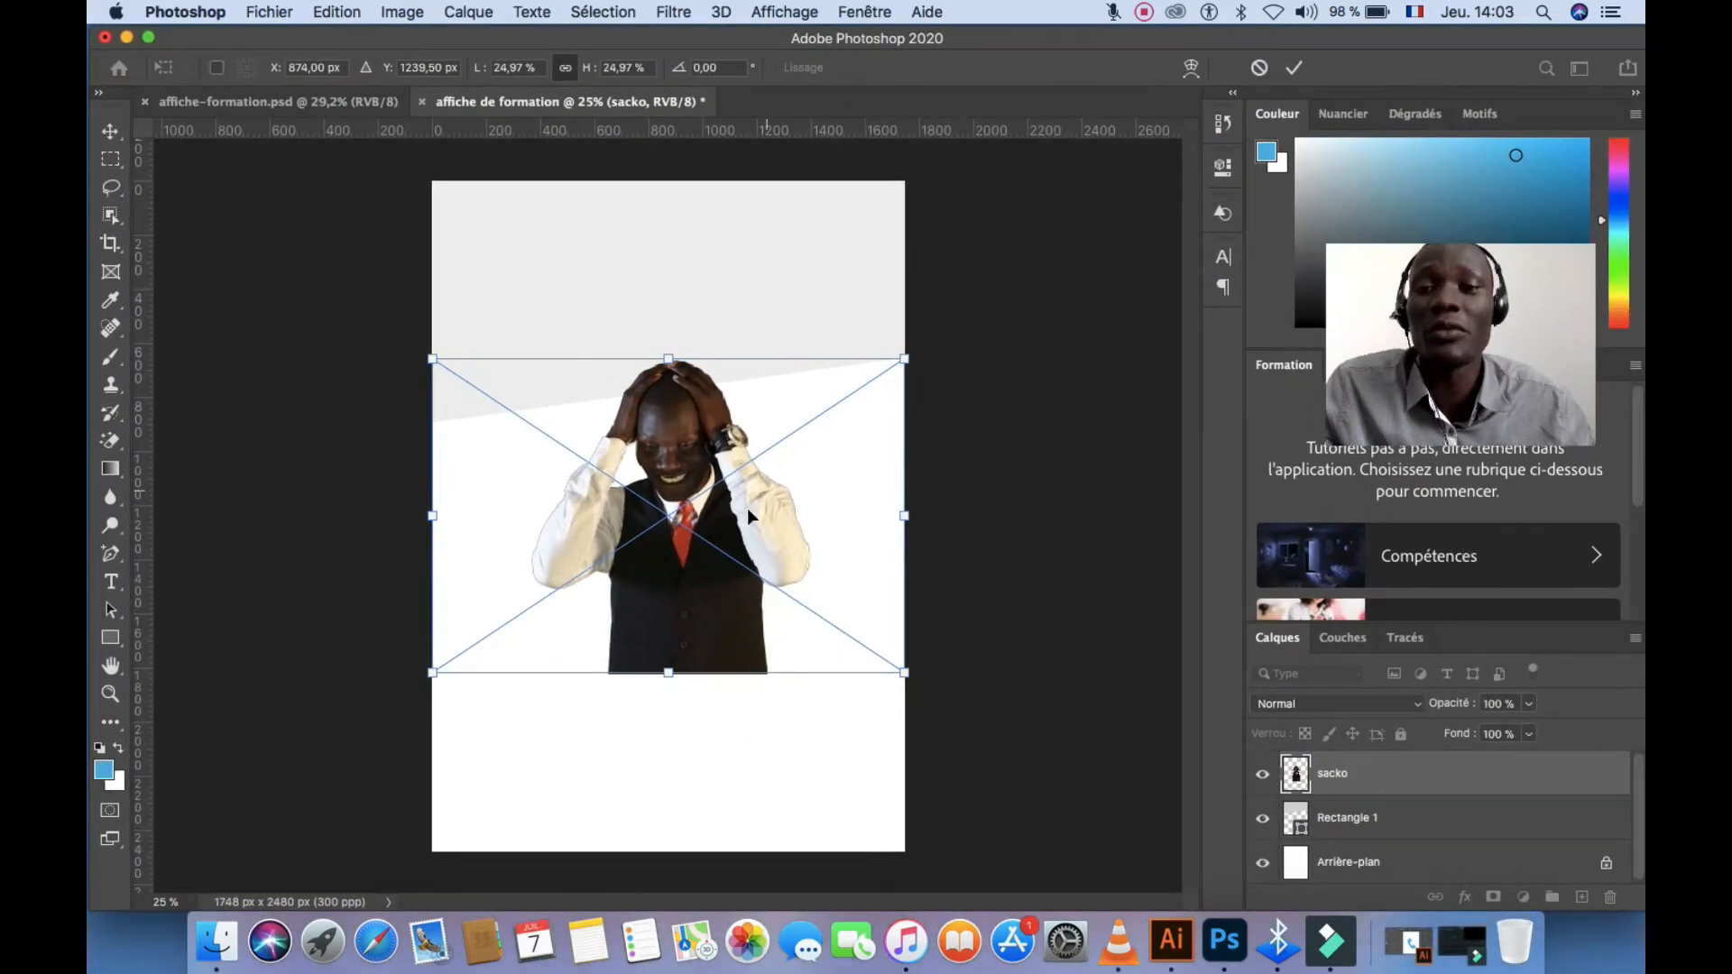
{"action": "left_click_drag", "start_coordinate": [747, 507], "coordinate": [785, 350]}
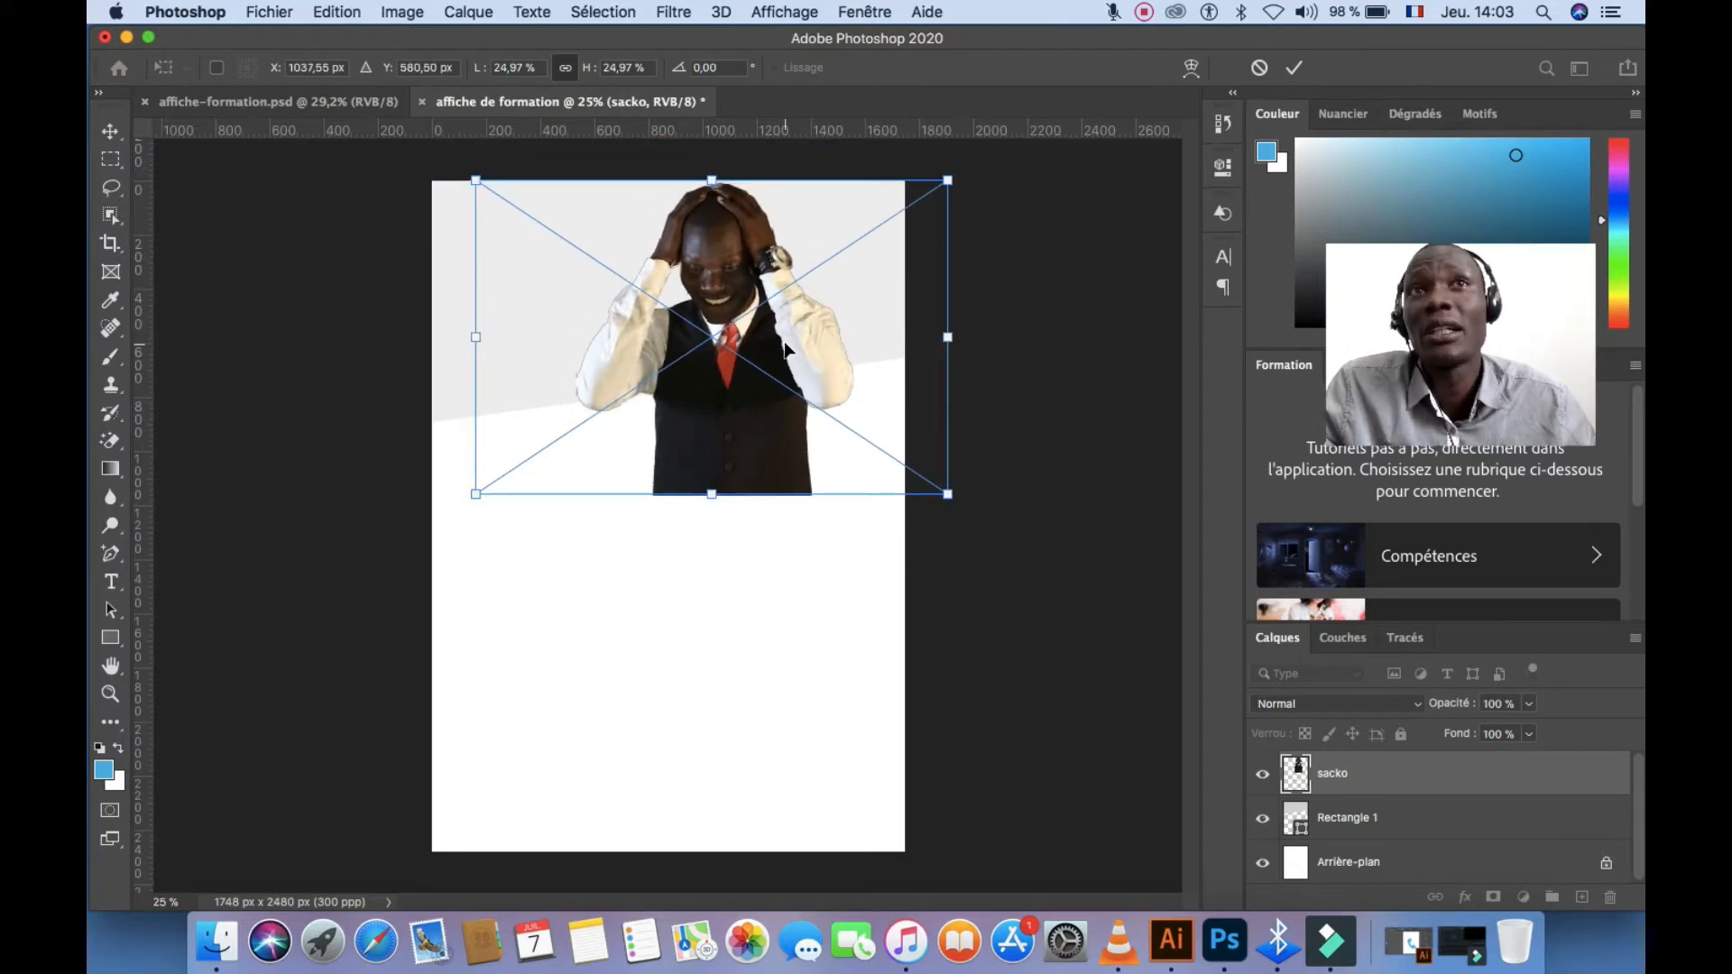
{"action": "mouse_move", "coordinate": [783, 347]}
{"action": "left_mouse_down"}
{"action": "mouse_move", "coordinate": [774, 315]}
{"action": "mouse_move", "coordinate": [764, 324]}
{"action": "left_mouse_up"}
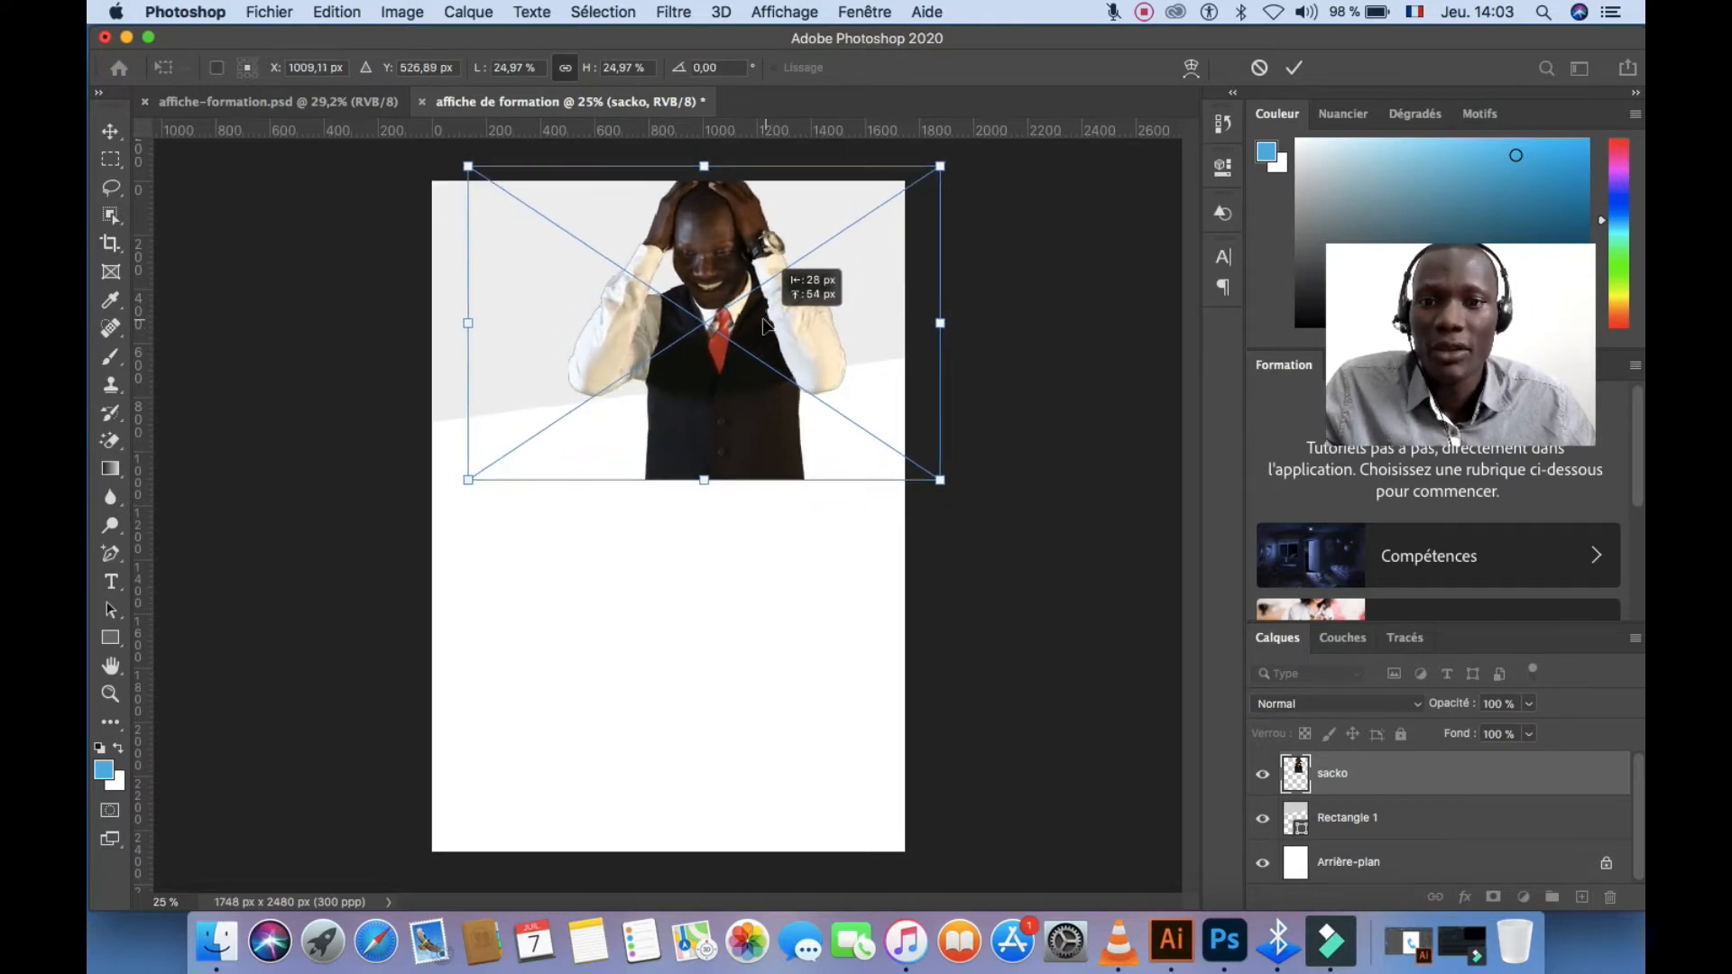
{"action": "left_click_drag", "start_coordinate": [724, 261], "coordinate": [728, 268]}
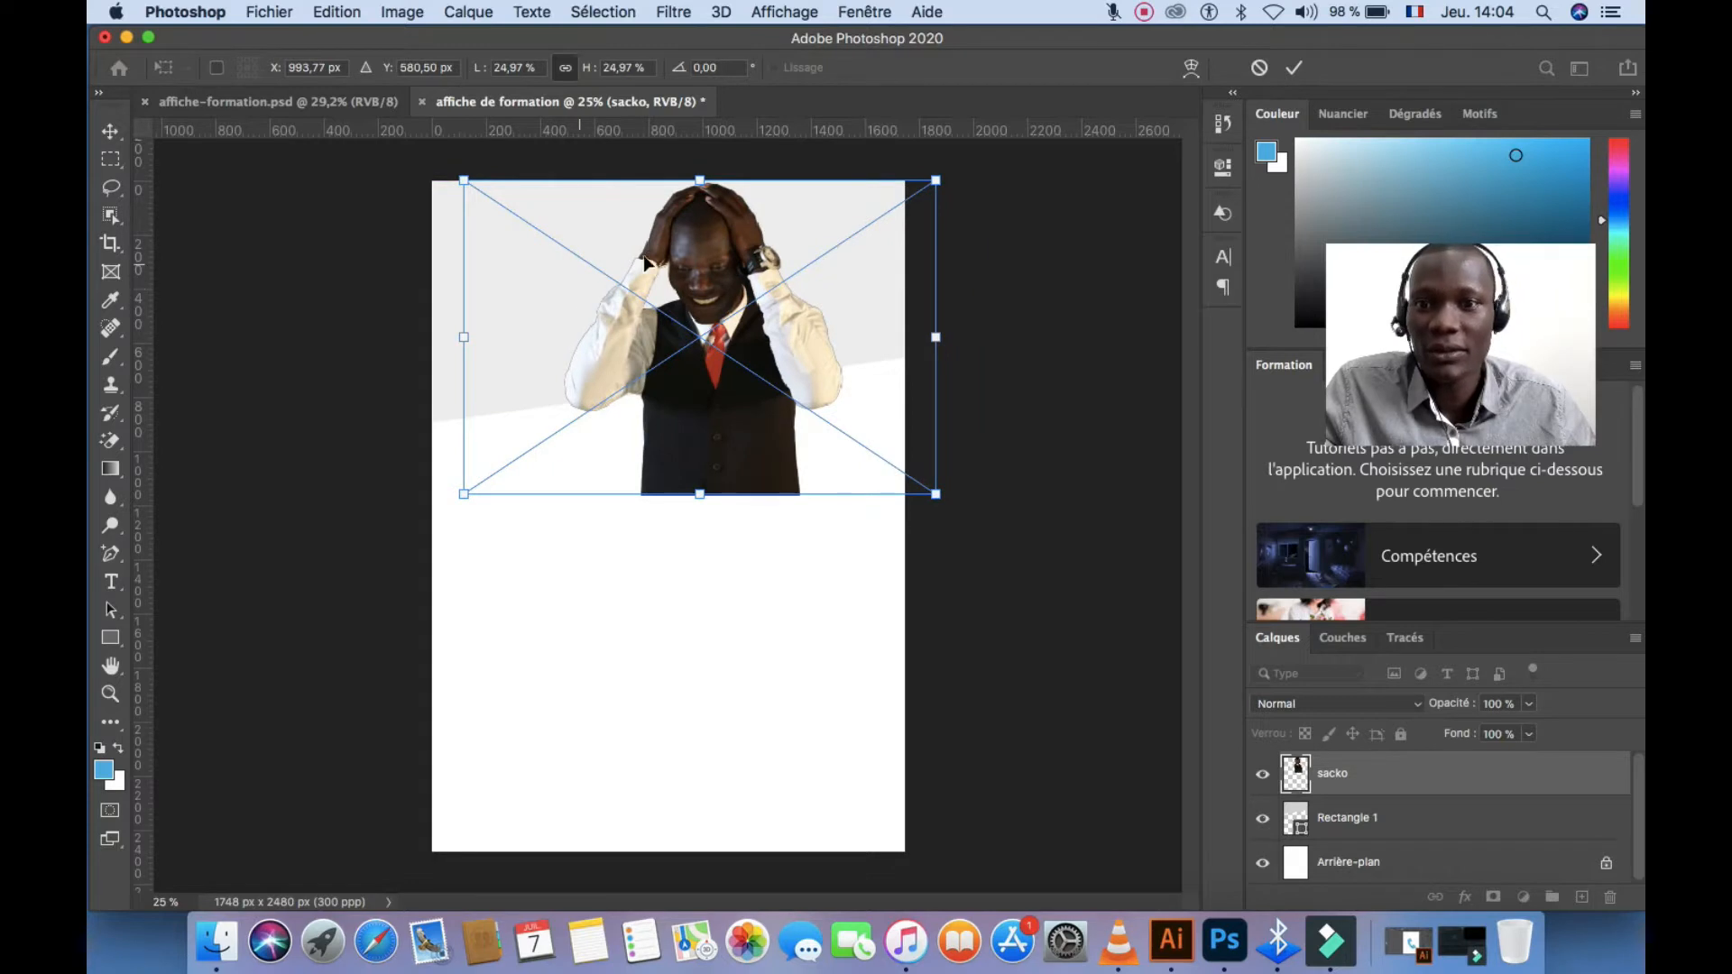
{"action": "left_click", "coordinate": [1294, 67]}
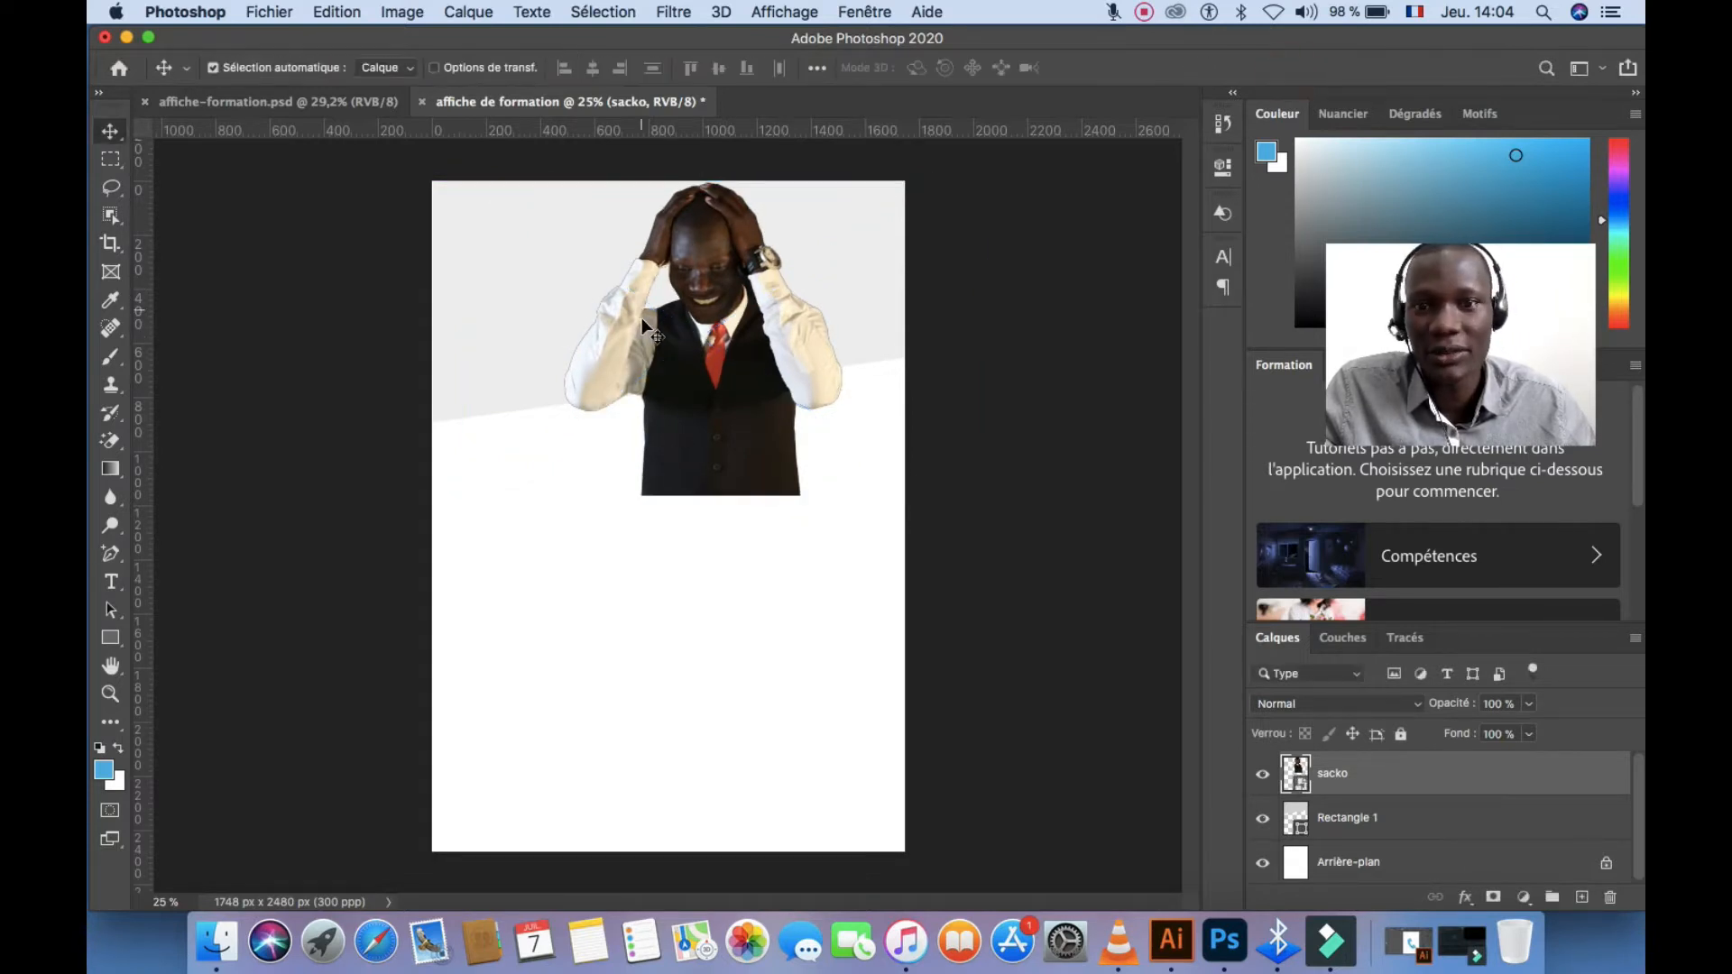
Stretch Rectangle 1 downward to about 106% height with Free Transform
{"action": "scroll", "coordinate": [569, 397], "scroll_direction": "up", "scroll_amount": 5}
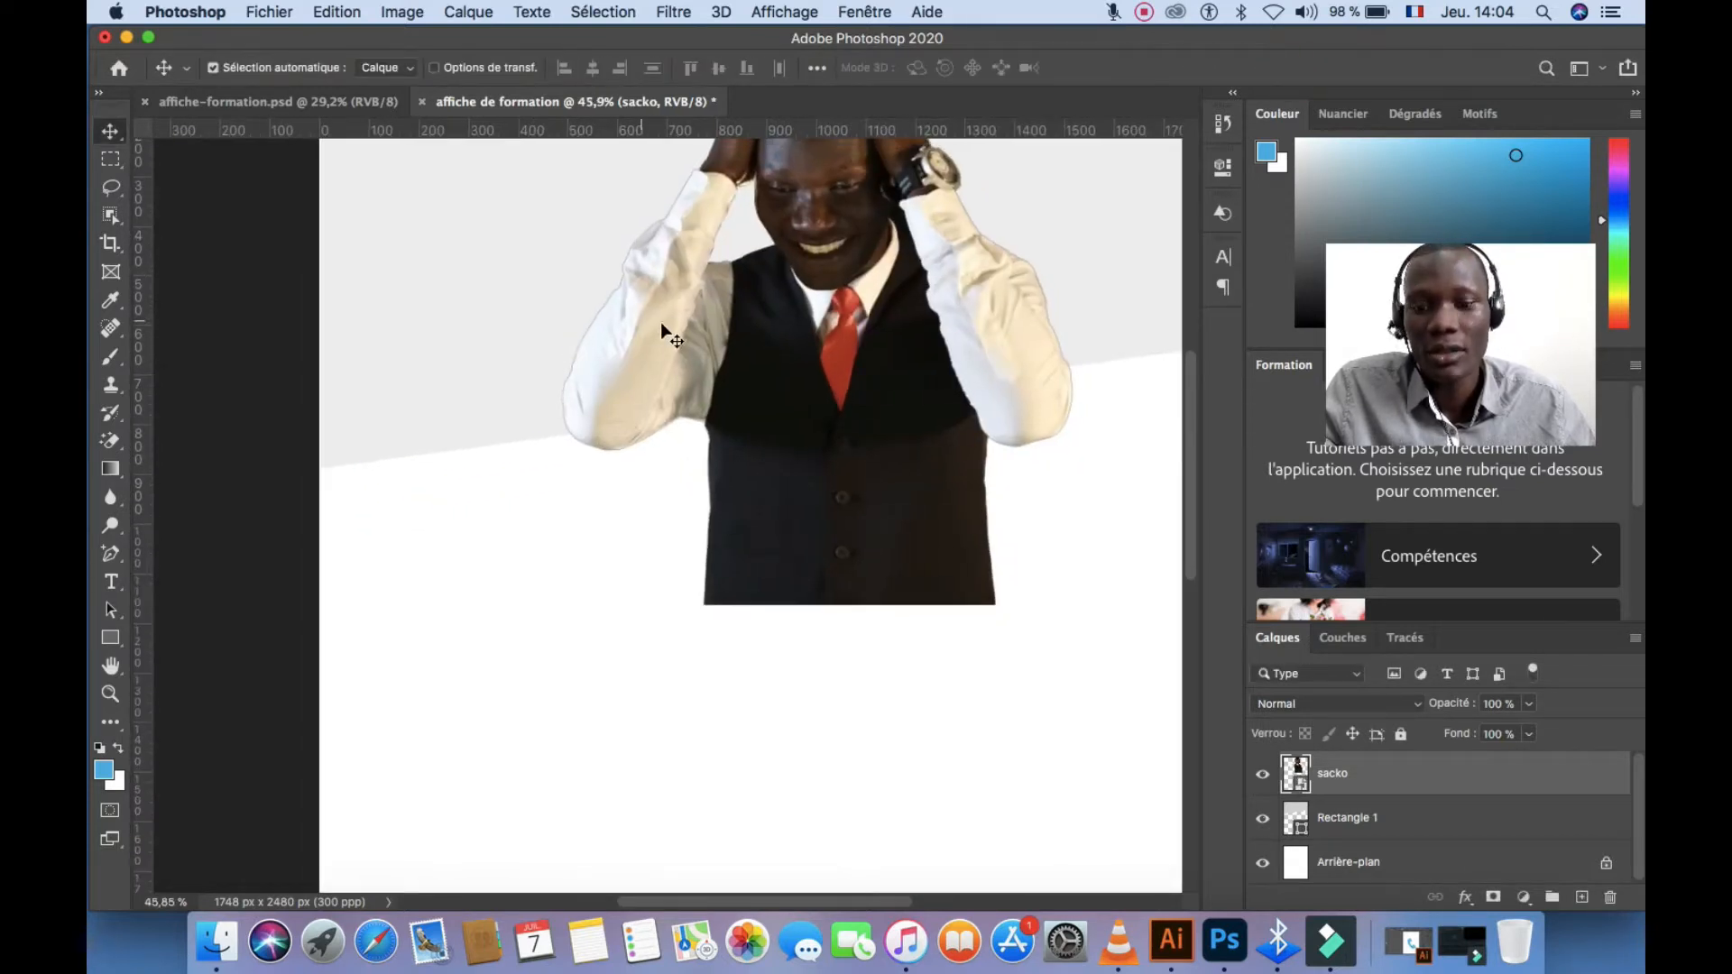
{"action": "left_click_drag", "start_coordinate": [705, 412], "coordinate": [676, 410]}
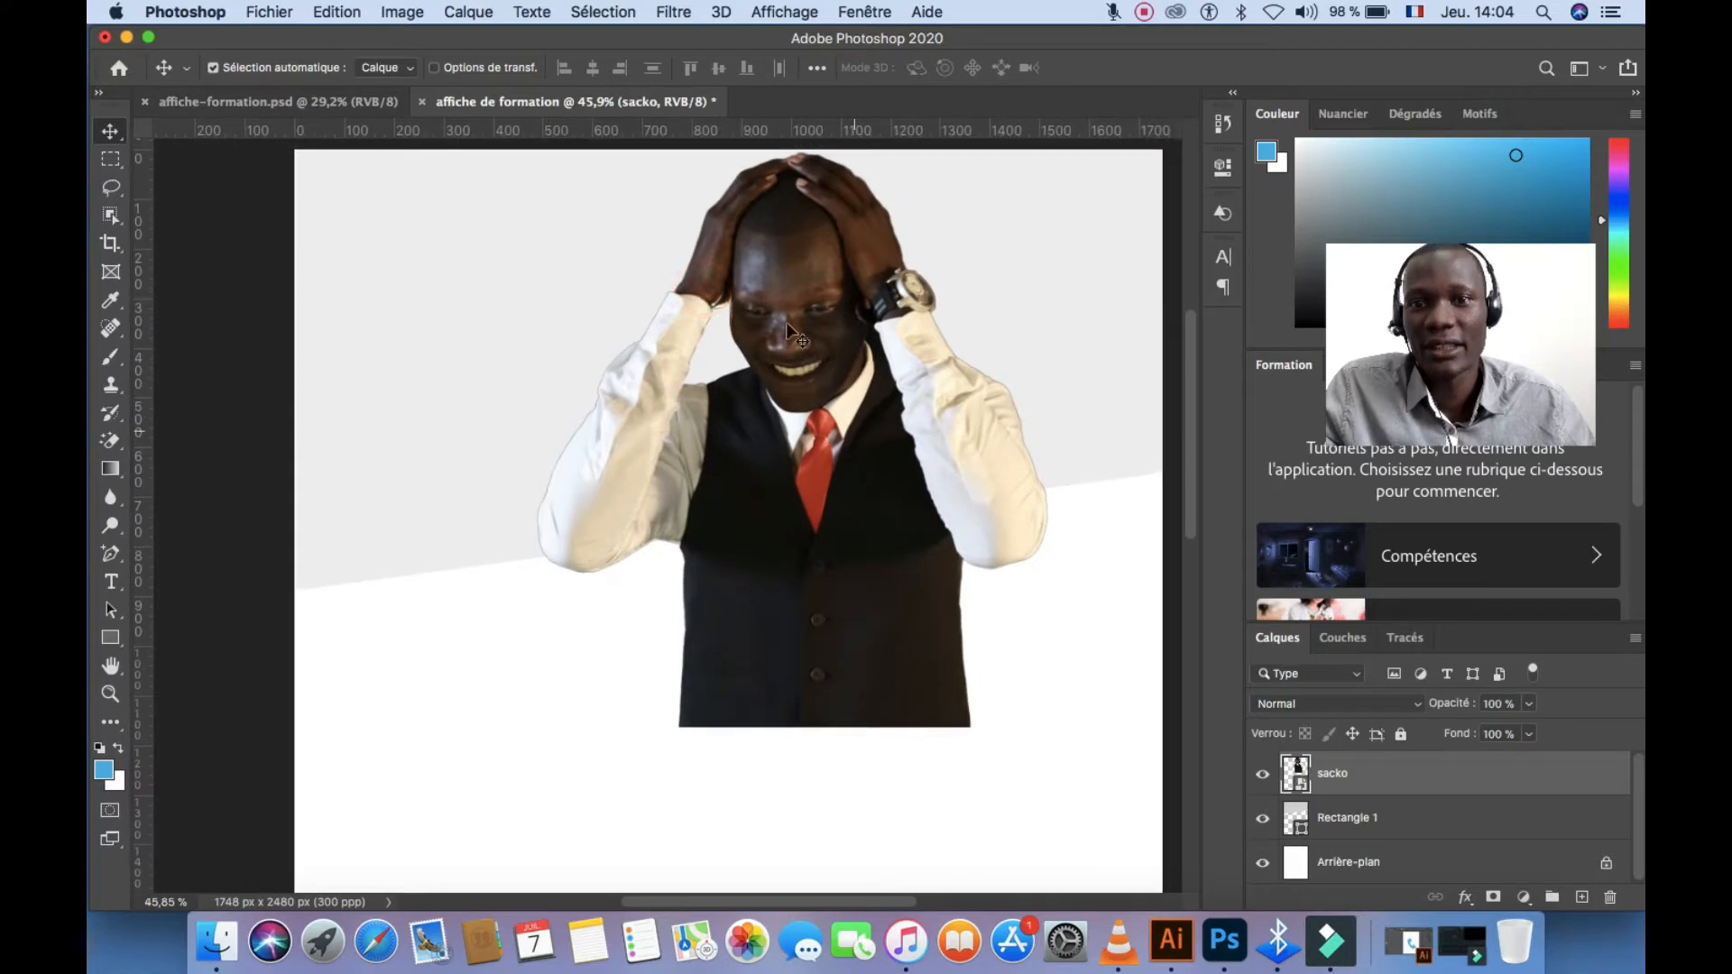
{"action": "left_click", "coordinate": [465, 435]}
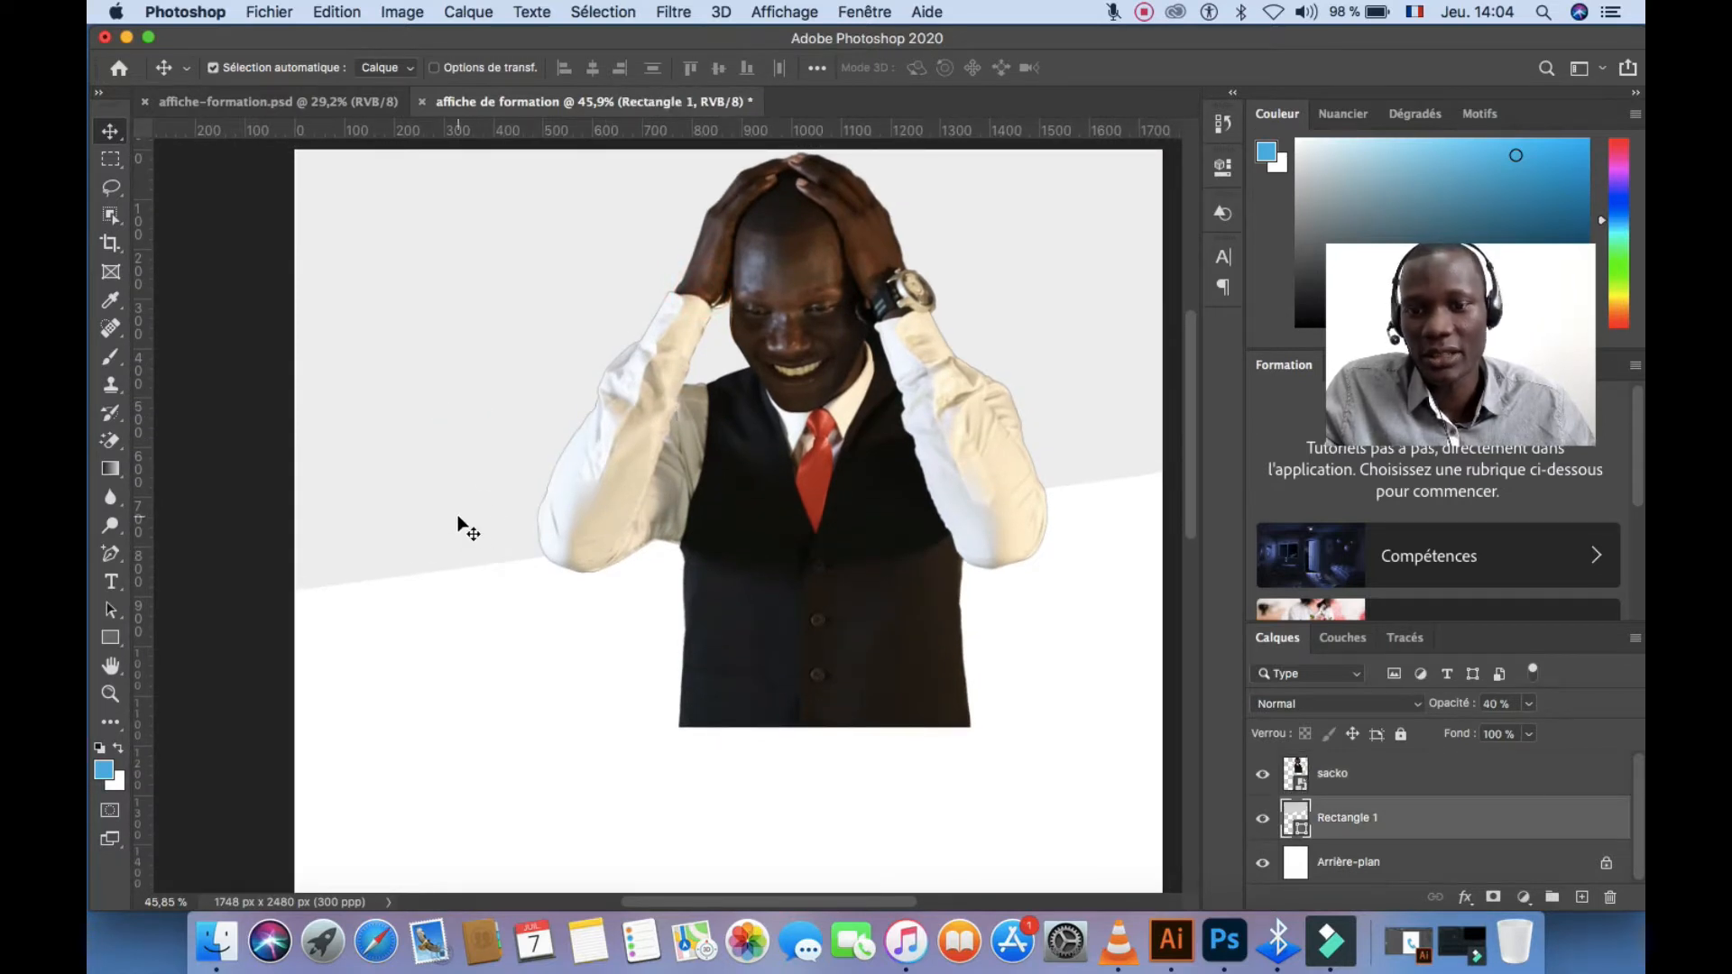
{"action": "key", "text": "super+t"}
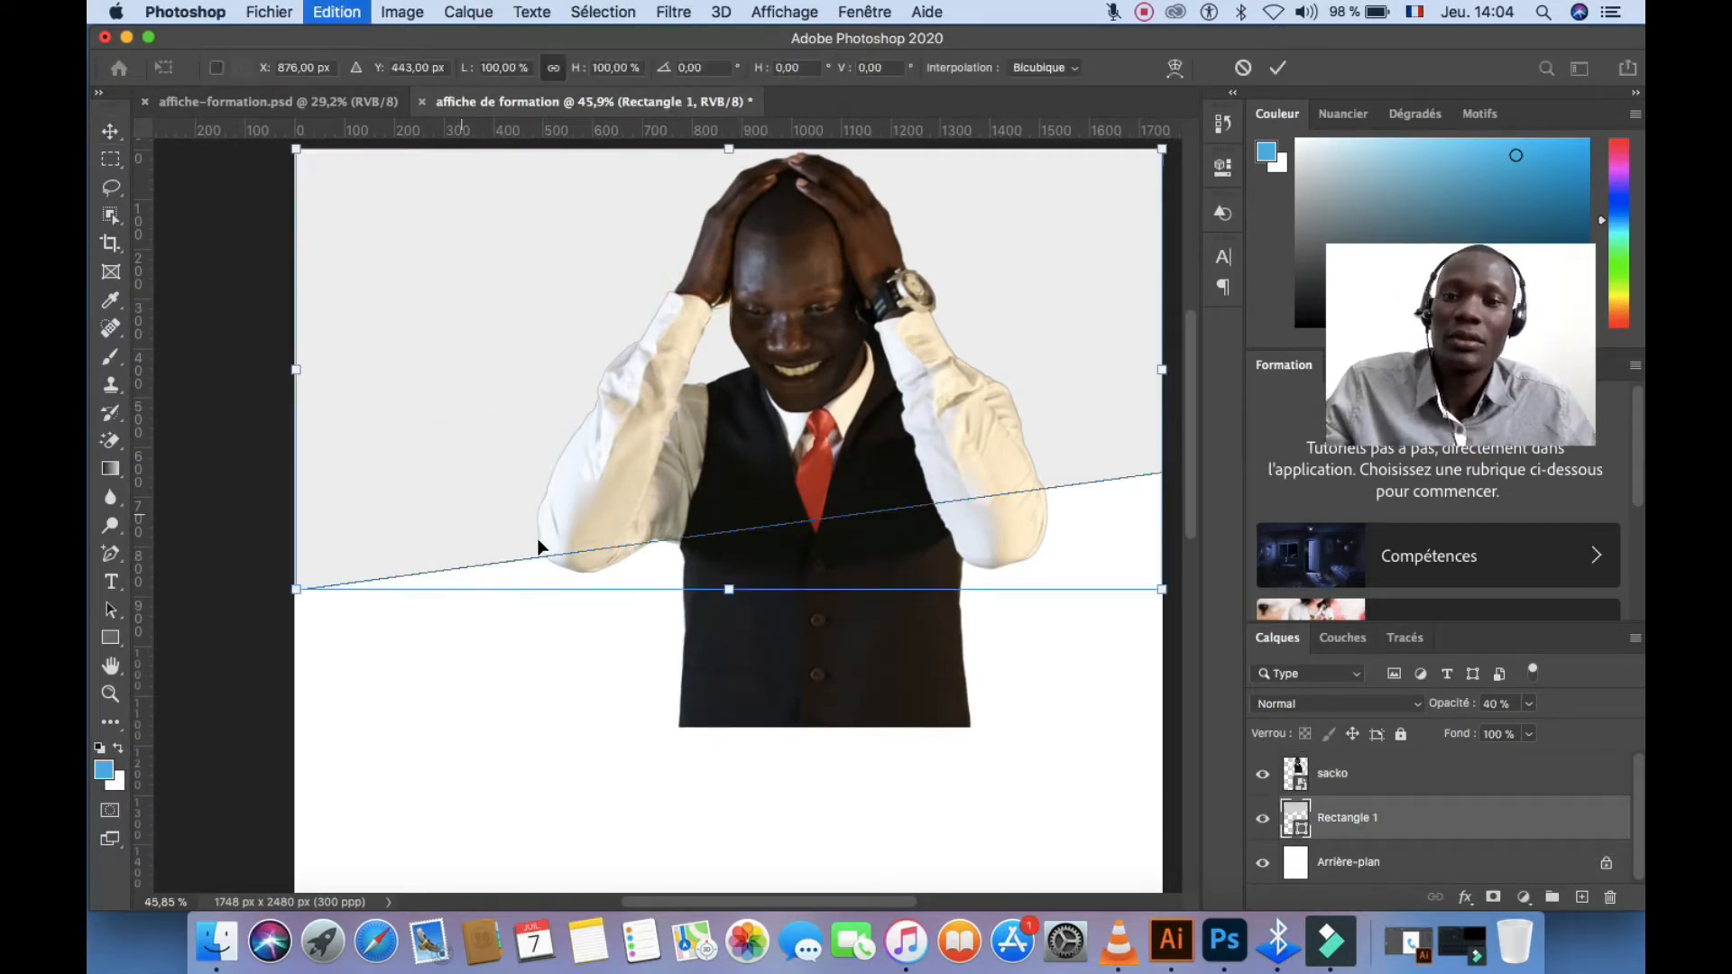
{"action": "left_click_drag", "start_coordinate": [729, 591], "coordinate": [729, 617]}
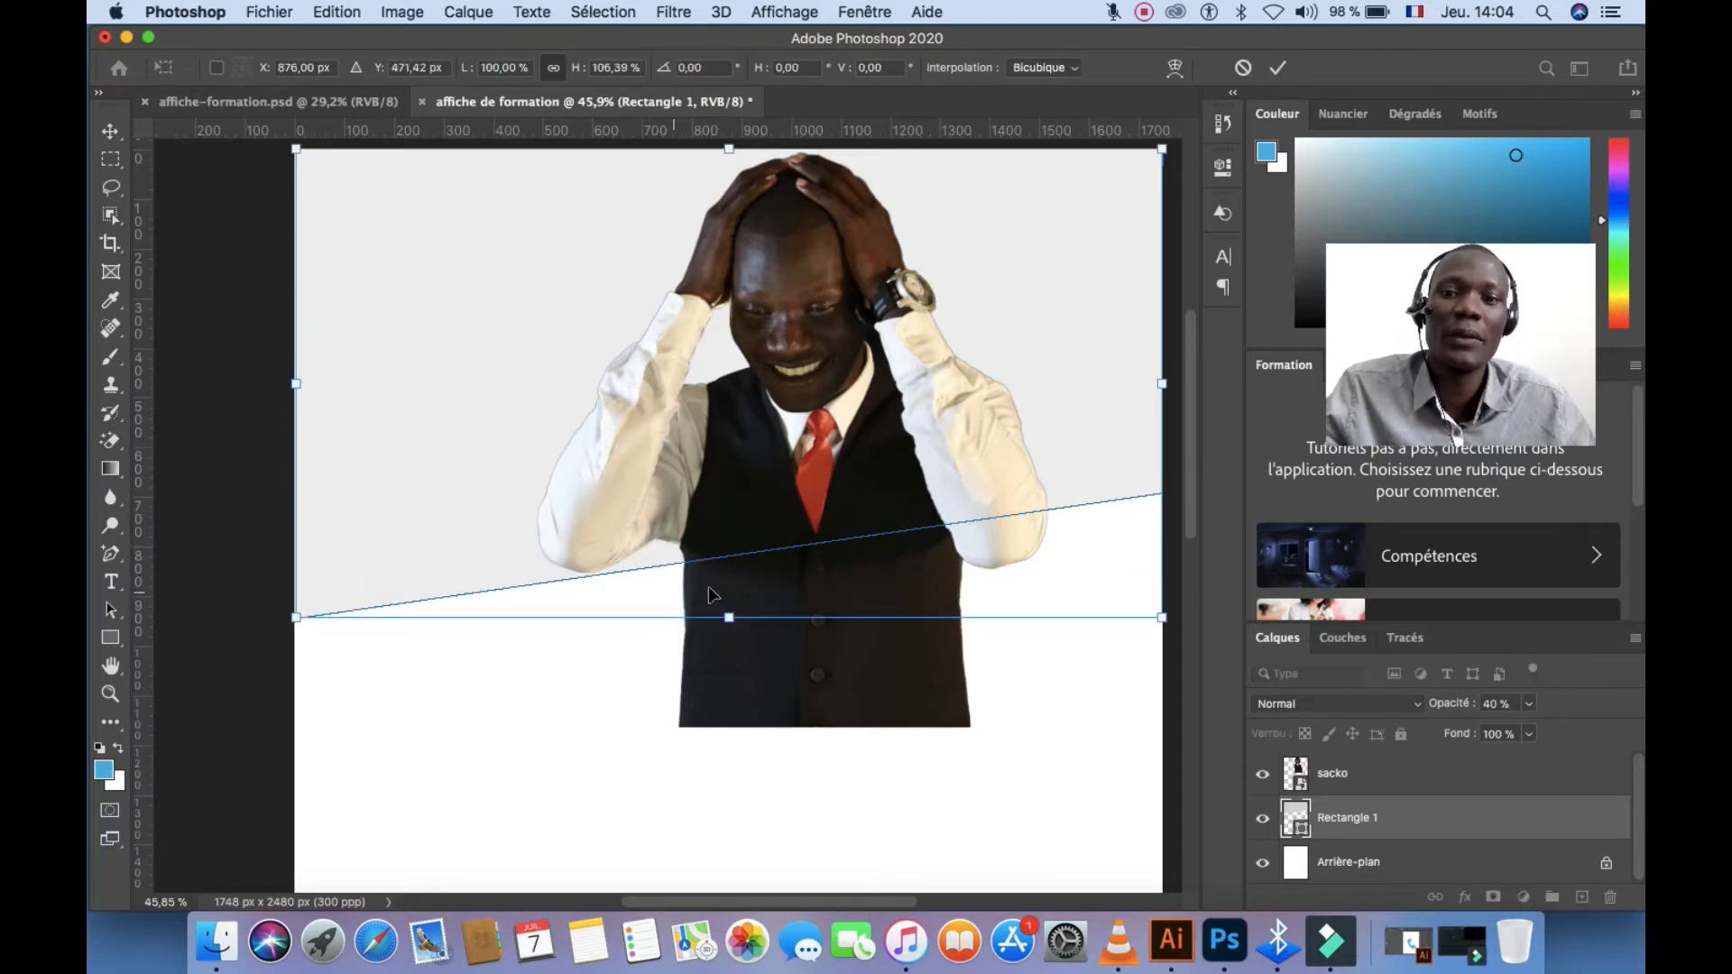
{"action": "left_click", "coordinate": [1278, 68]}
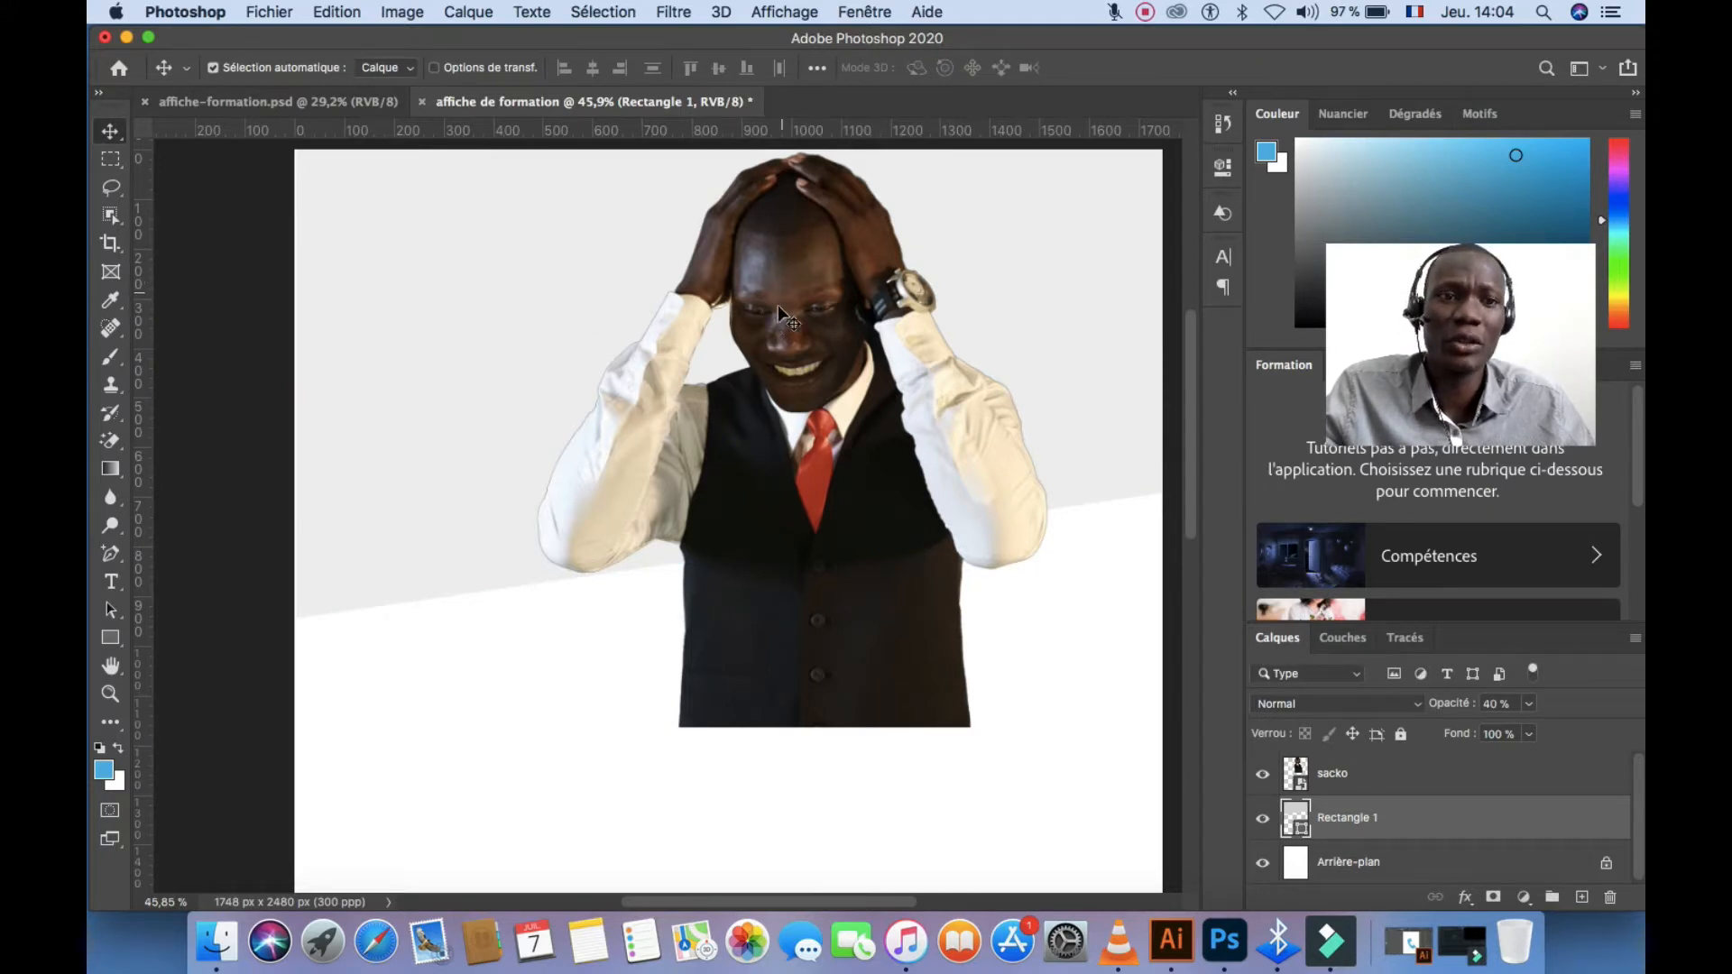
Clip the sacko photo layer into the grey shape, then reselect the grey shape
{"action": "left_click", "coordinate": [1366, 775]}
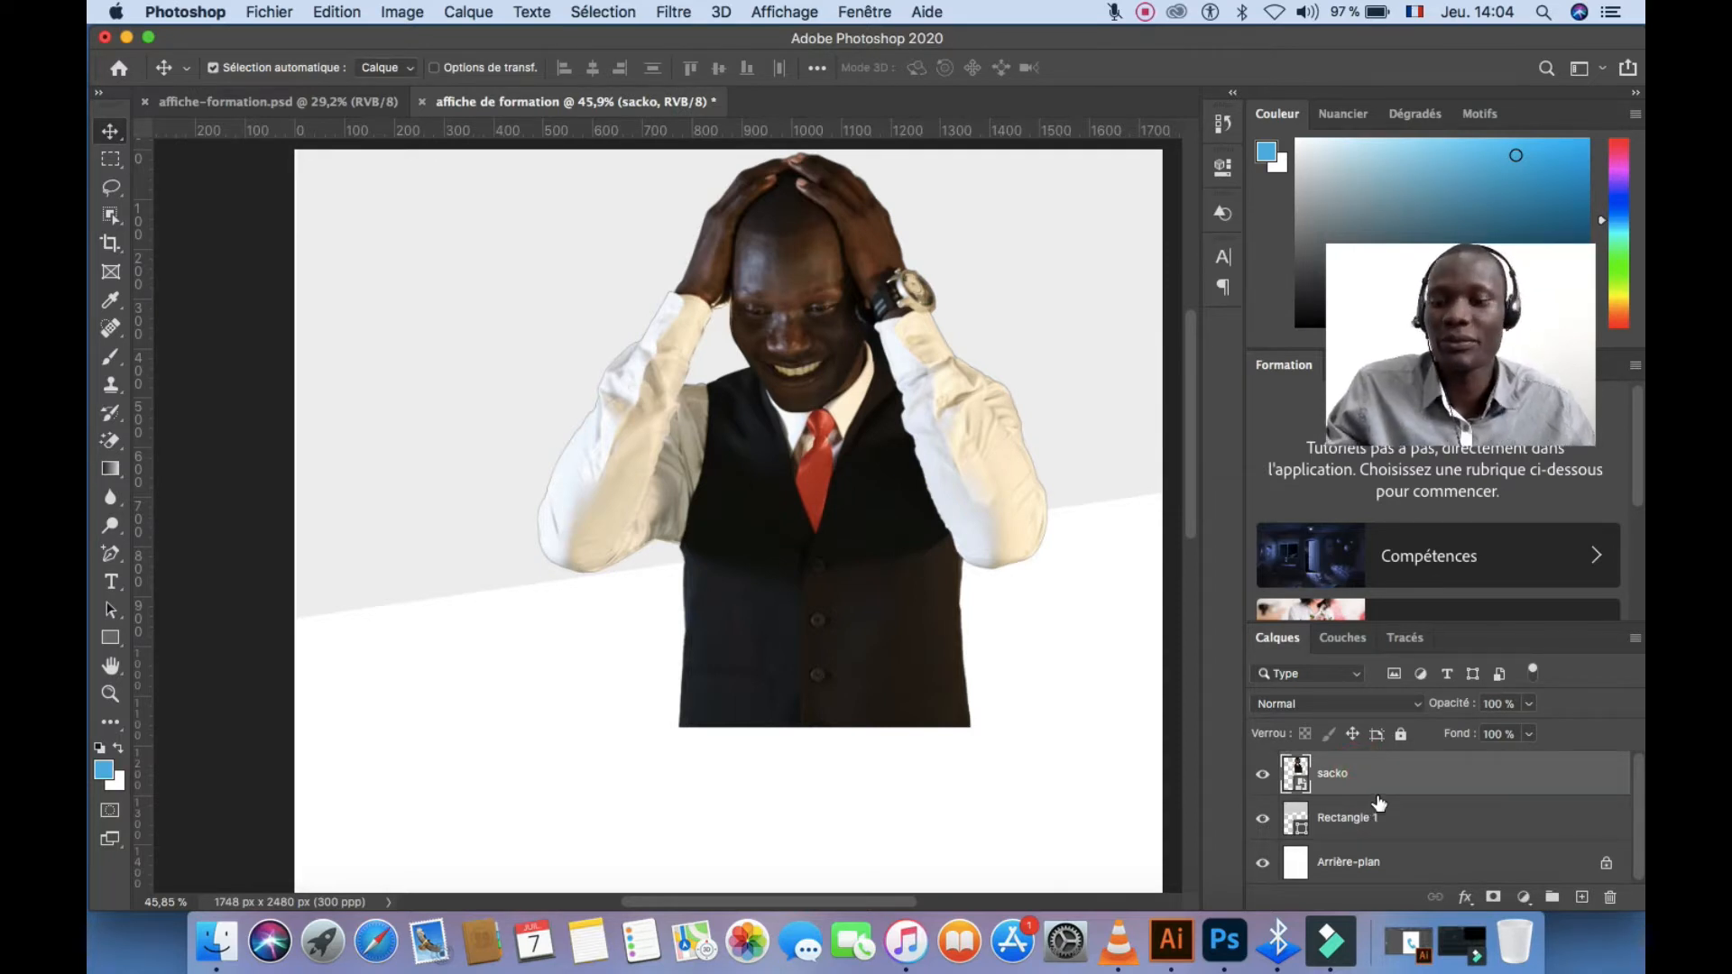
{"action": "left_click_drag", "start_coordinate": [1378, 801], "coordinate": [1379, 790]}
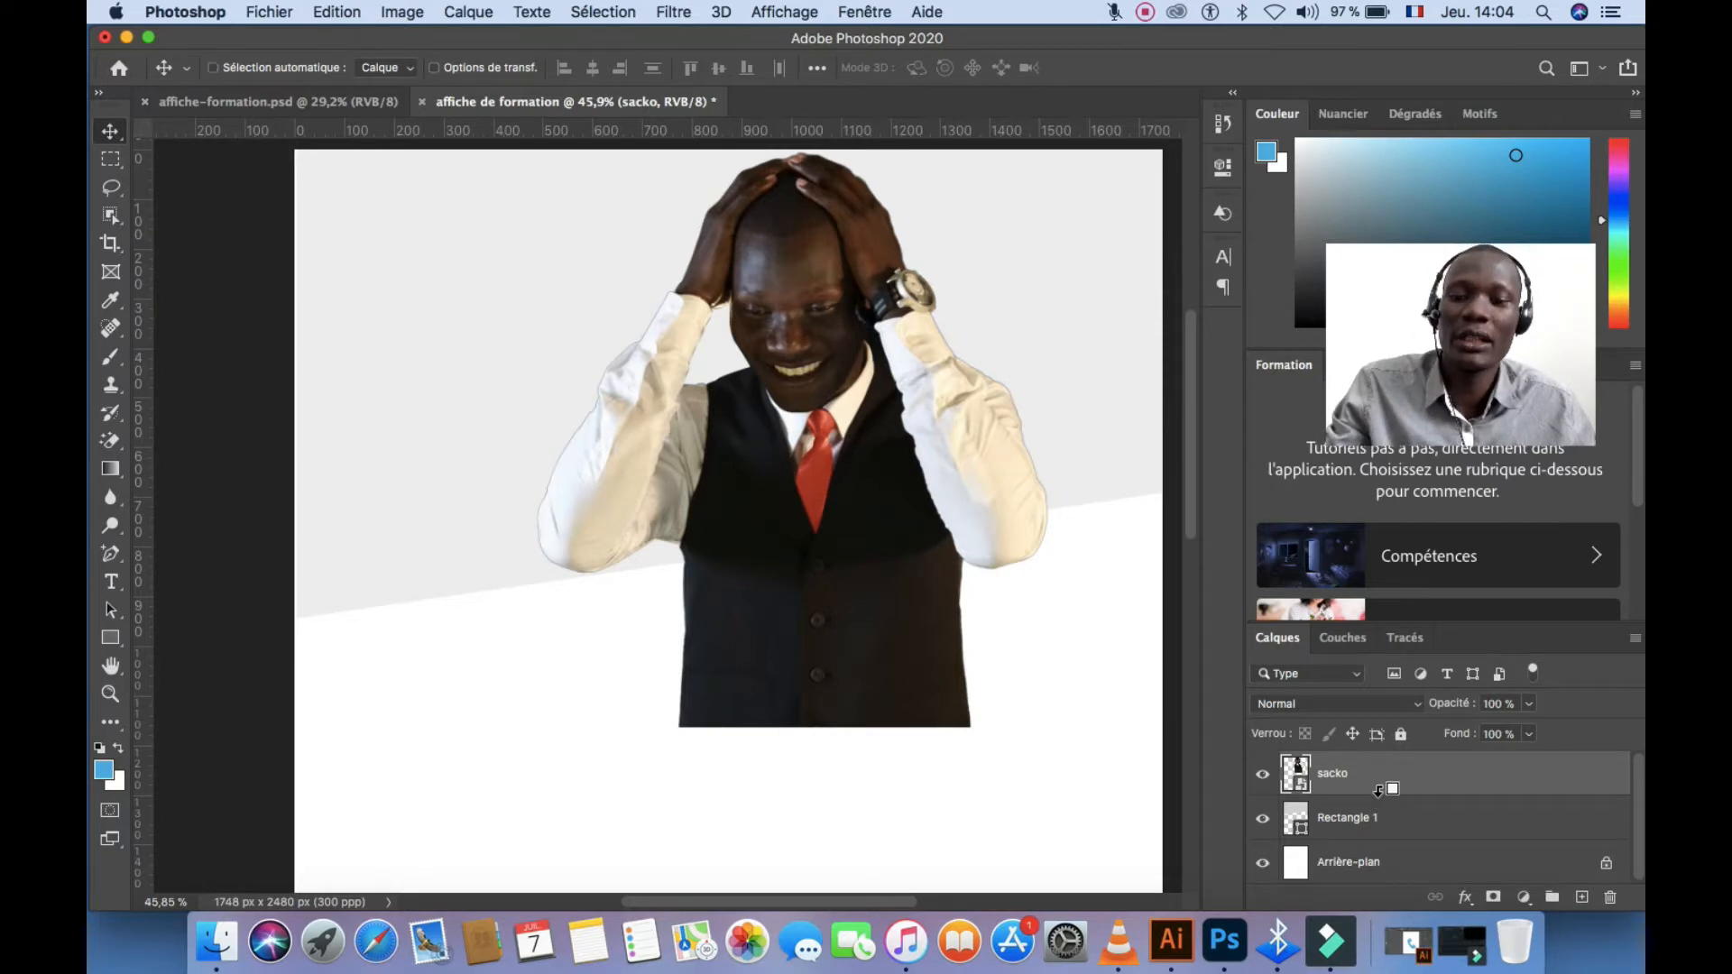
{"action": "left_click", "coordinate": [1378, 790], "text": "alt"}
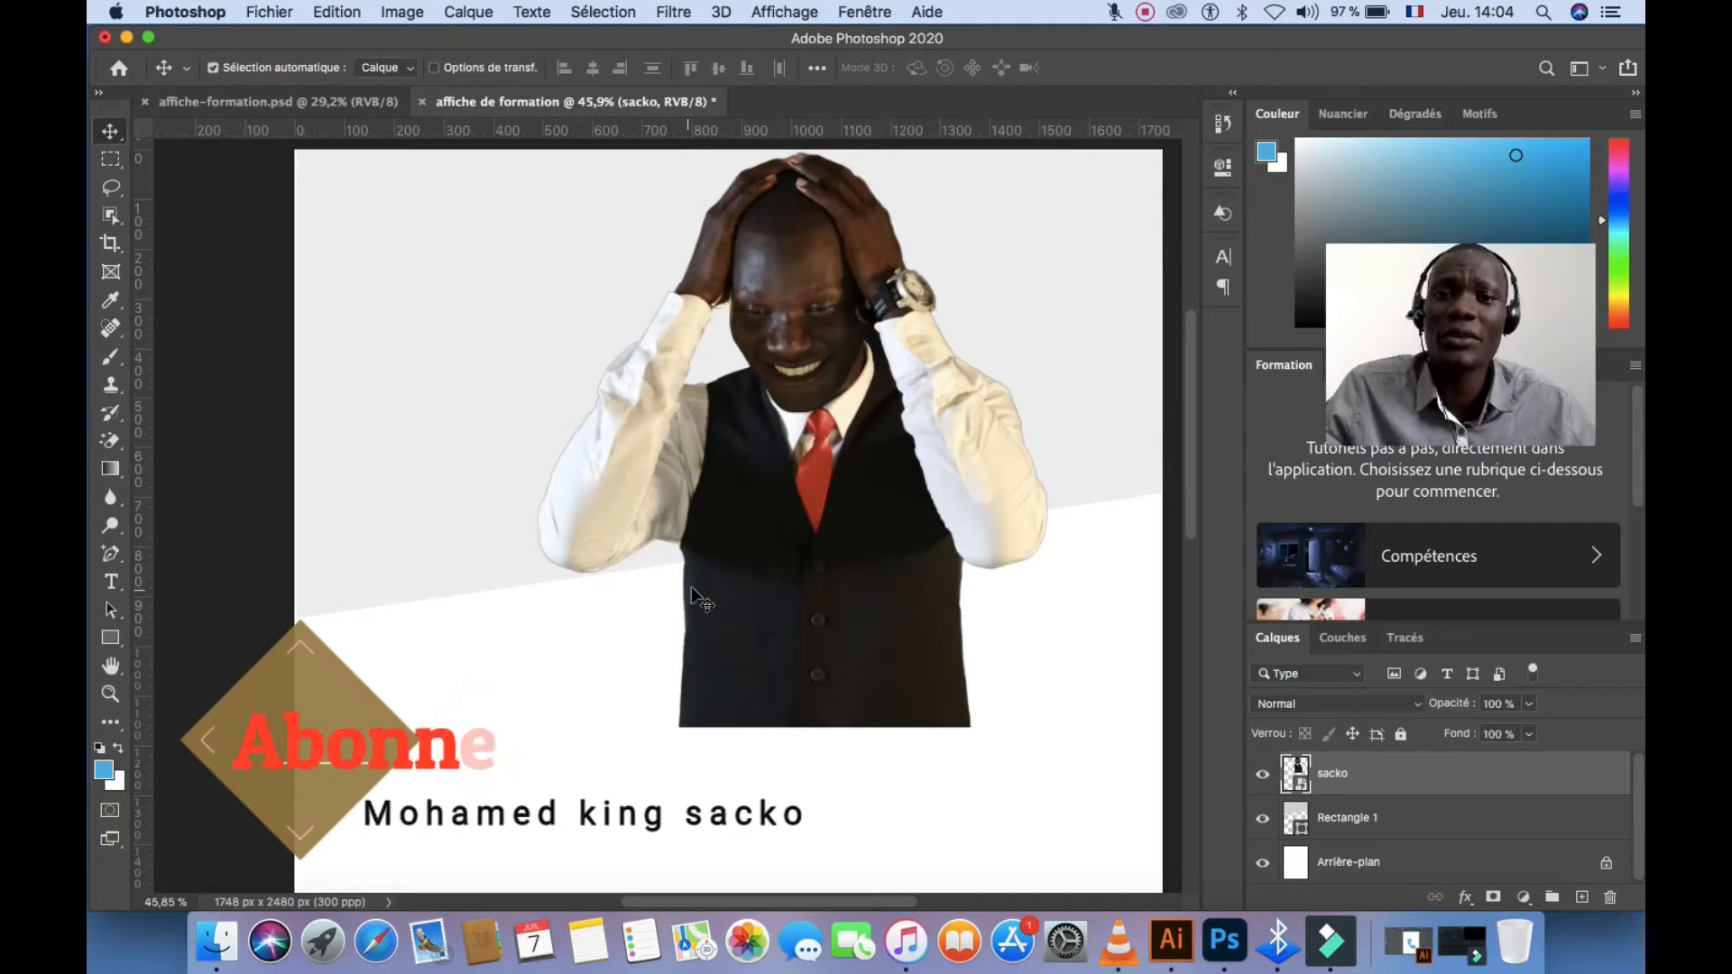
{"action": "left_click", "coordinate": [455, 411]}
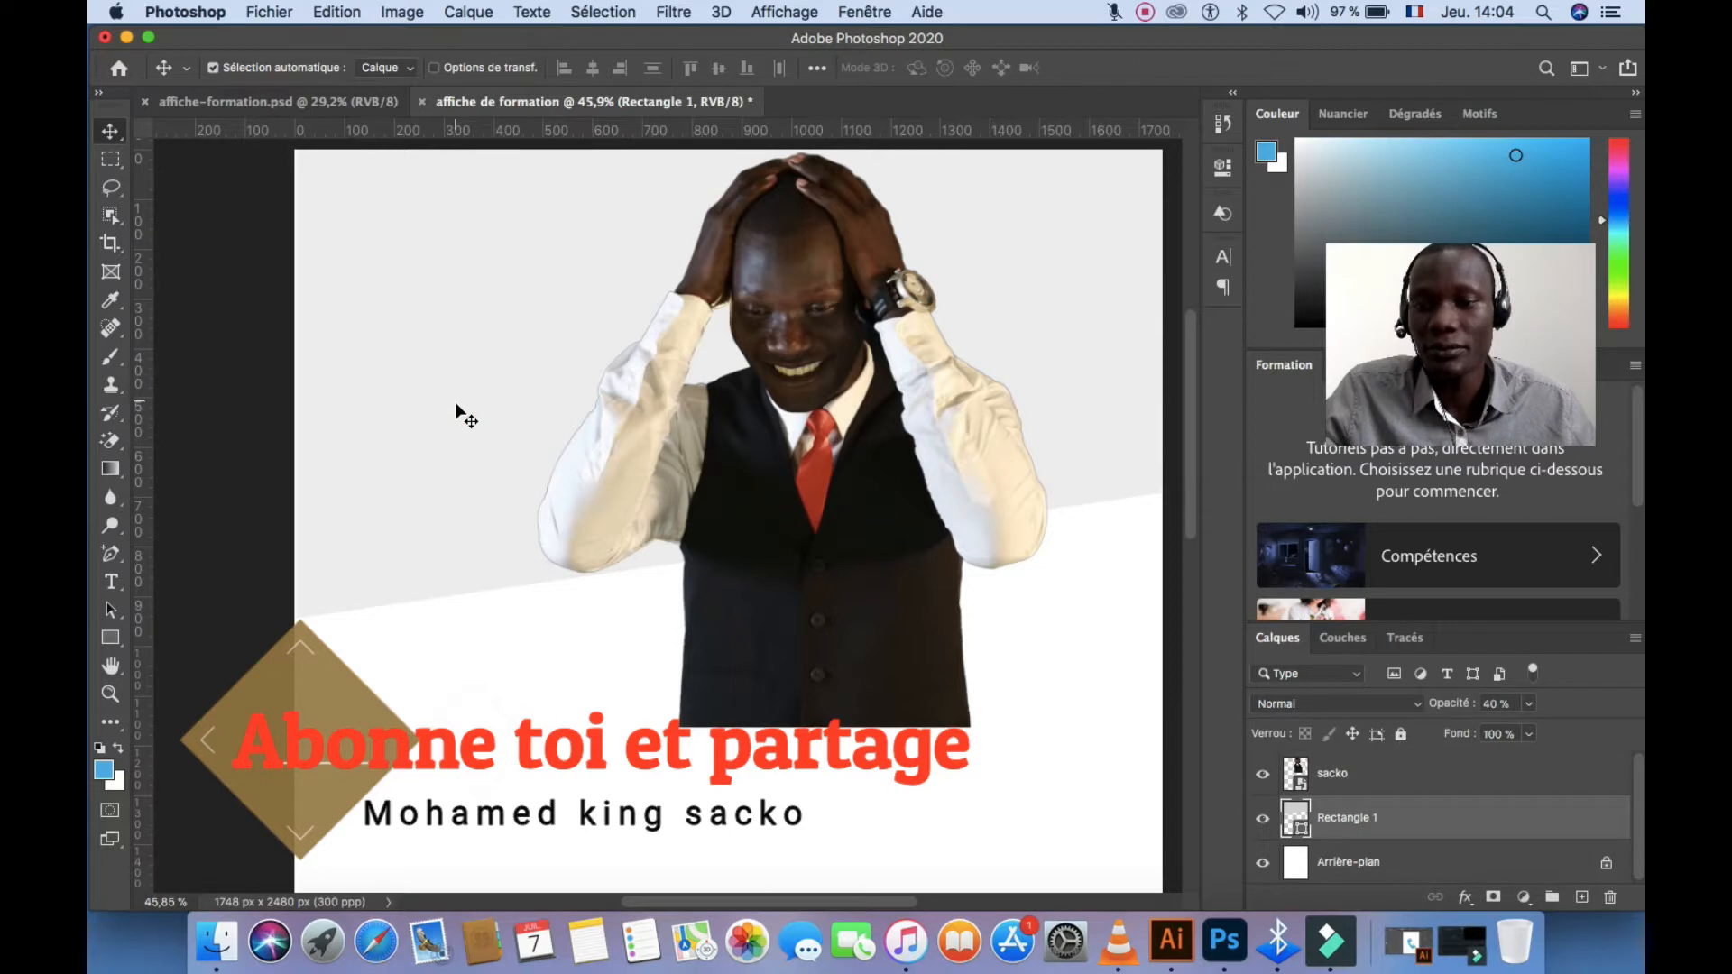
Duplicate the grey band at 100% opacity, clip sacko into the copy, and delete the faint original
{"action": "left_click_drag", "start_coordinate": [456, 386], "coordinate": [458, 390]}
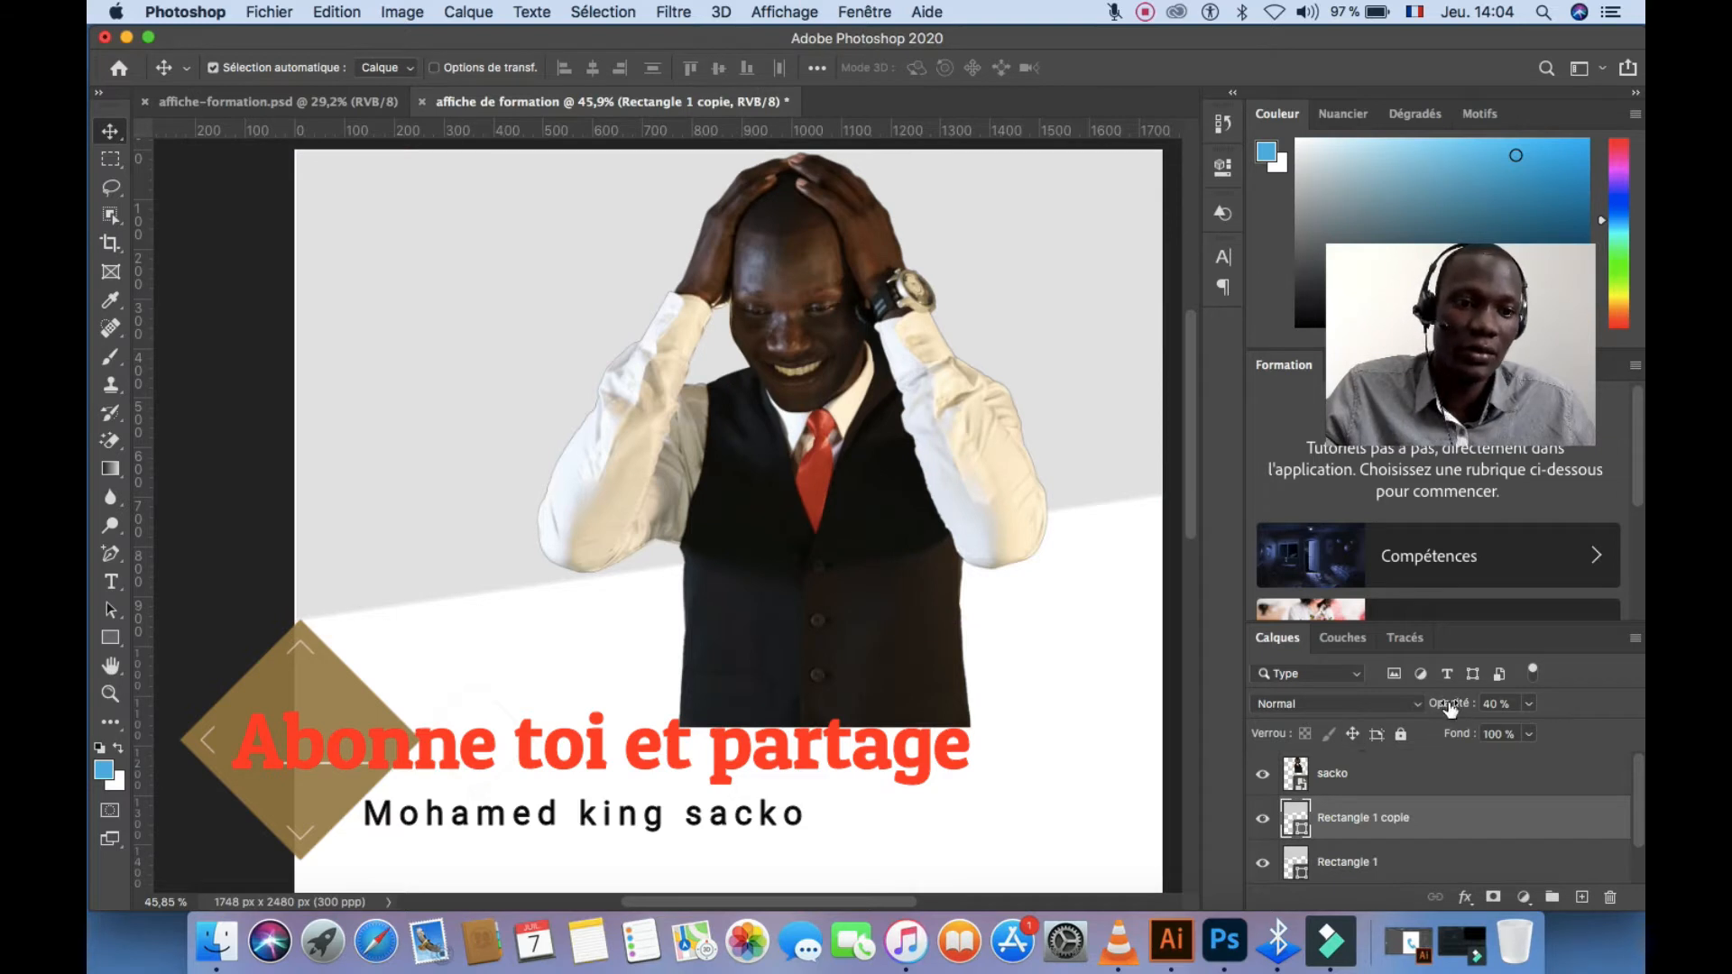
{"action": "left_click_drag", "start_coordinate": [1450, 708], "coordinate": [1599, 706]}
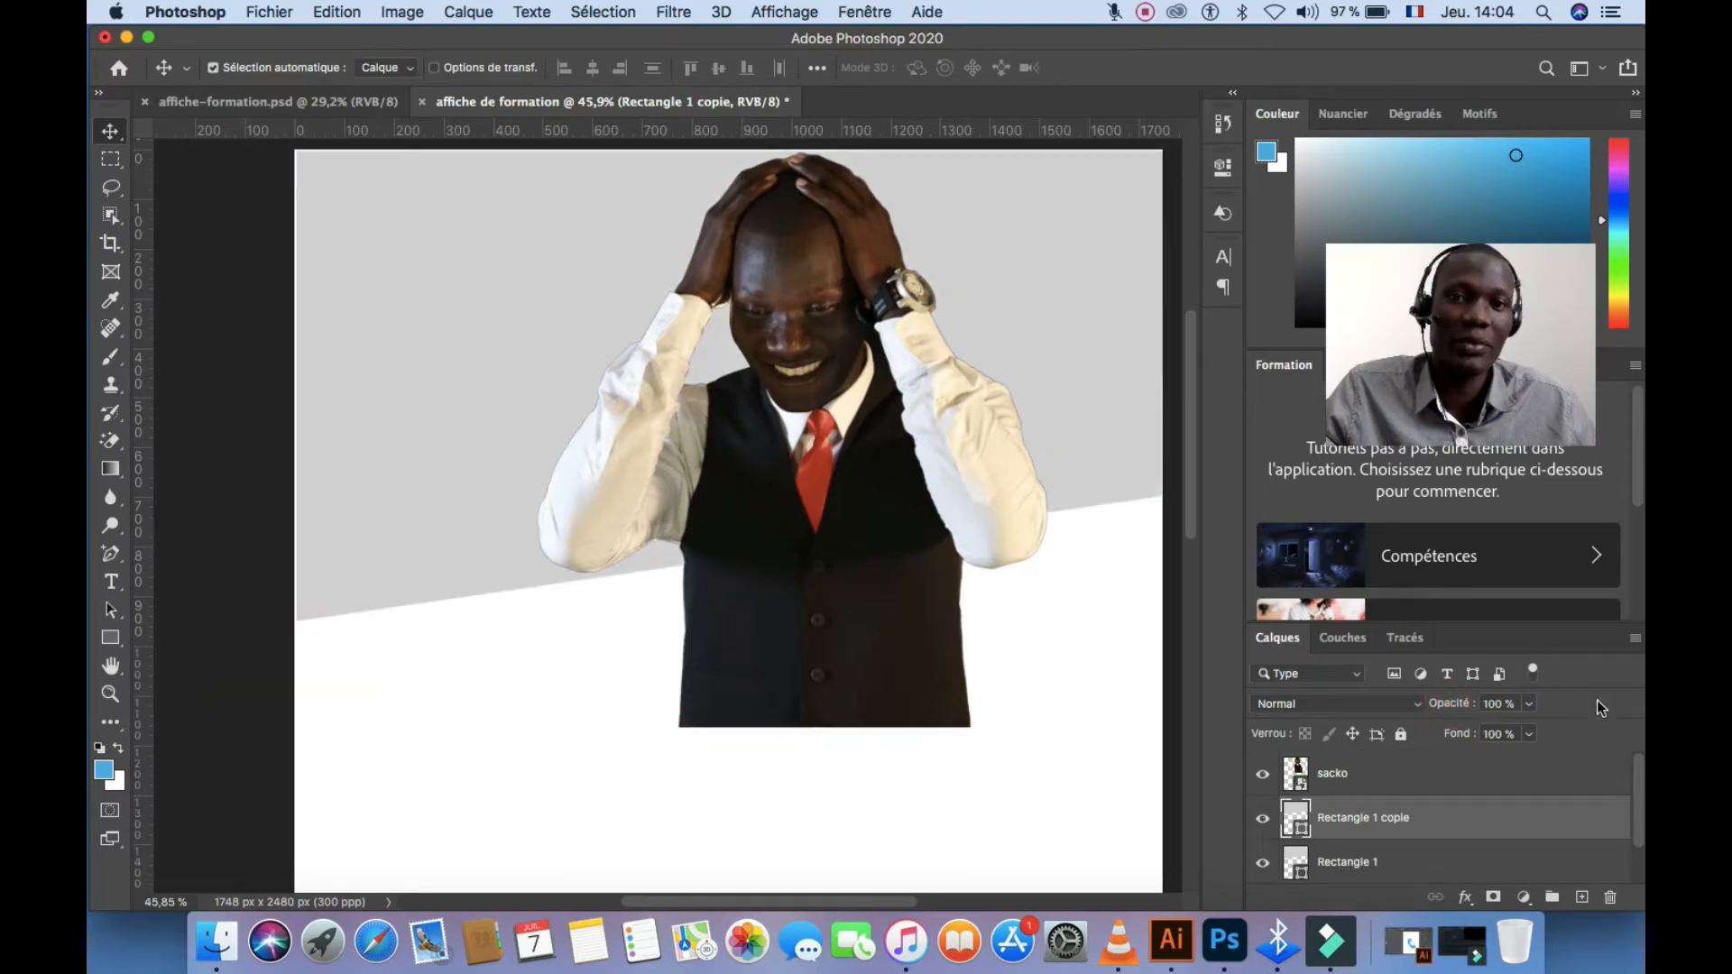
{"action": "left_click", "coordinate": [1368, 785]}
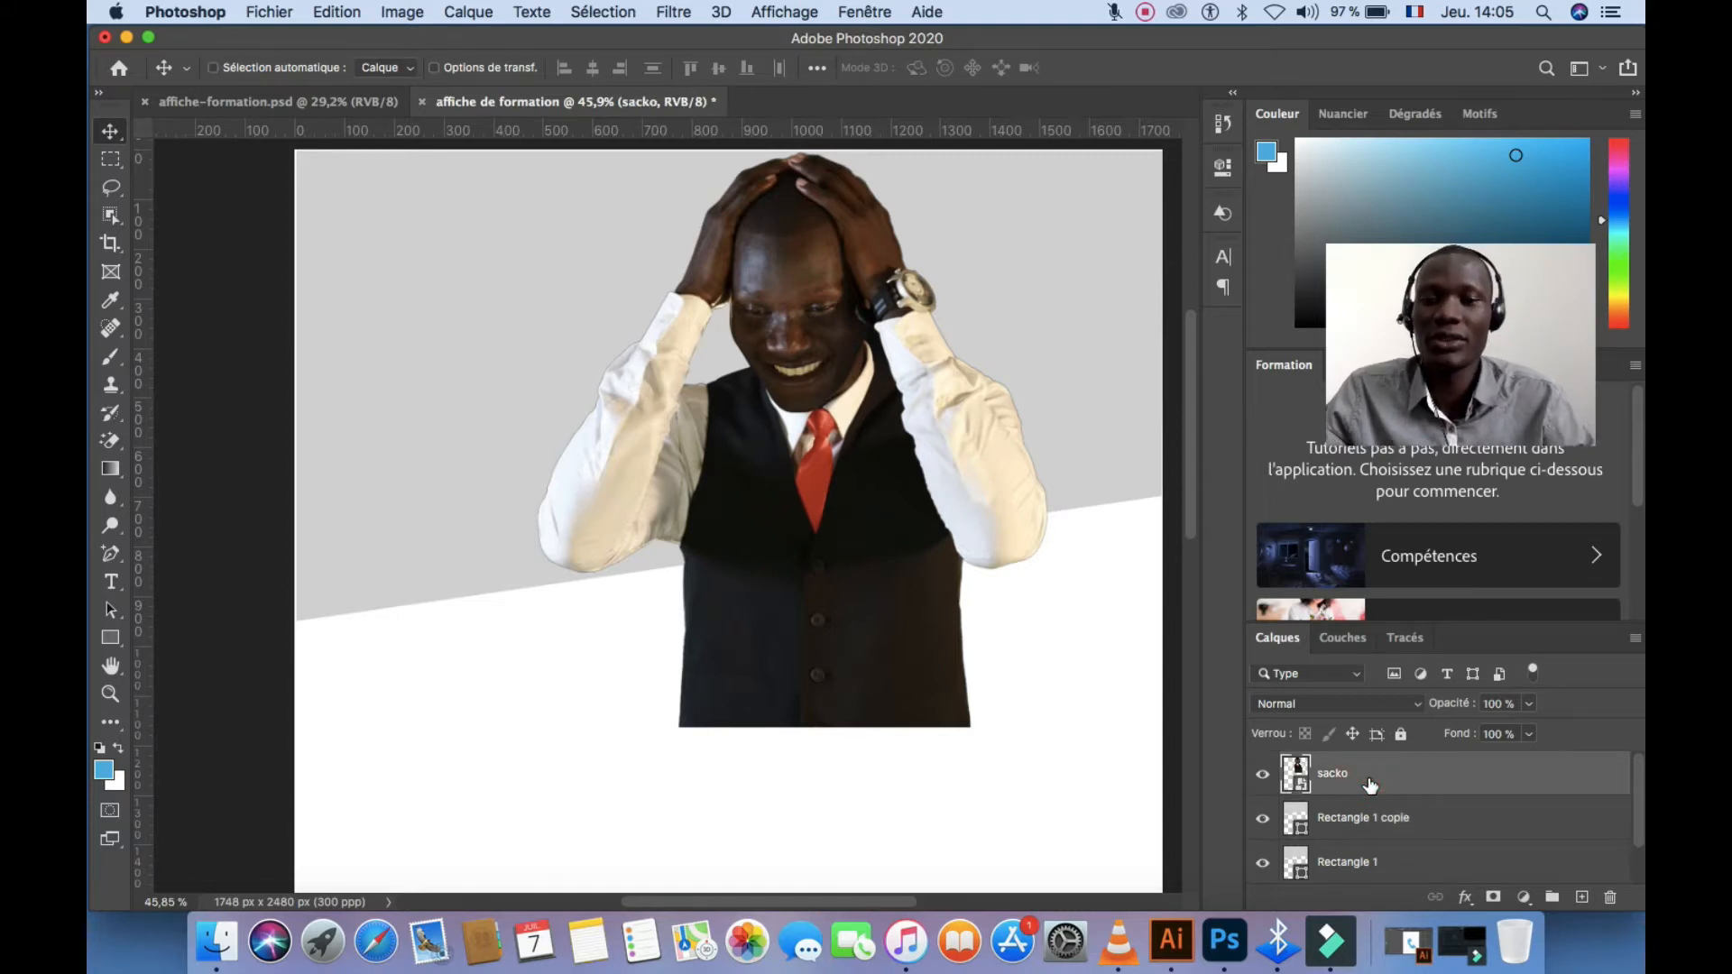
{"action": "key", "text": "super+alt+g"}
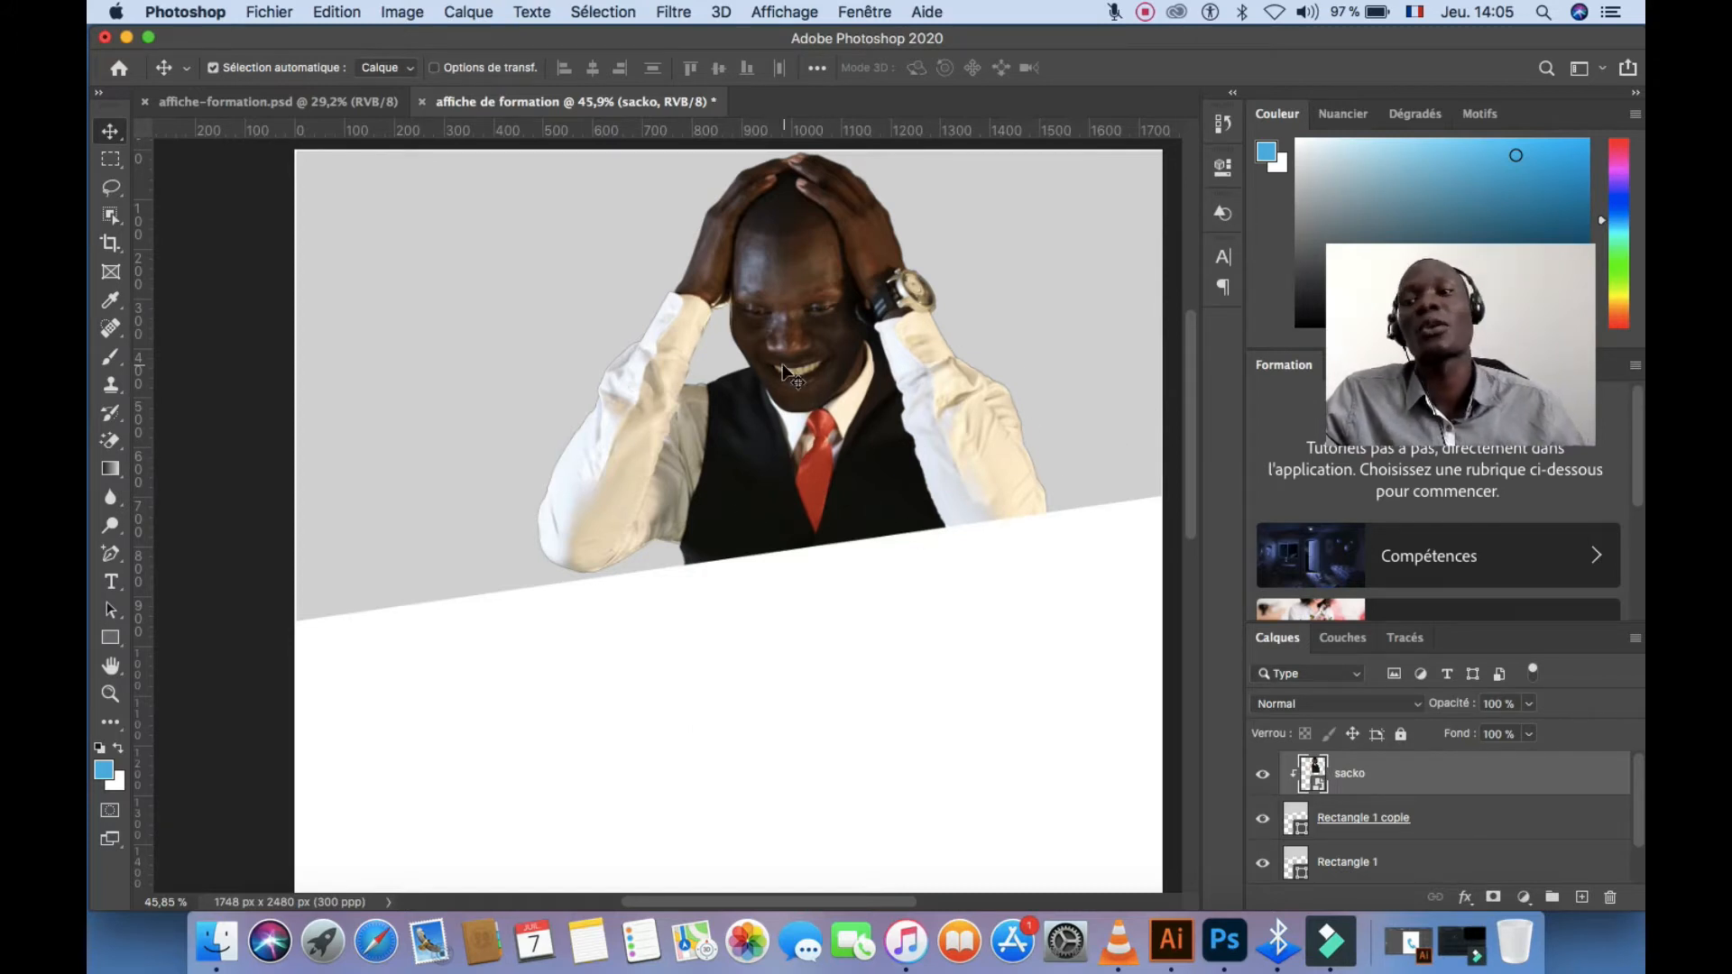
{"action": "left_click", "coordinate": [1392, 863]}
{"action": "key", "text": "BackSpace"}
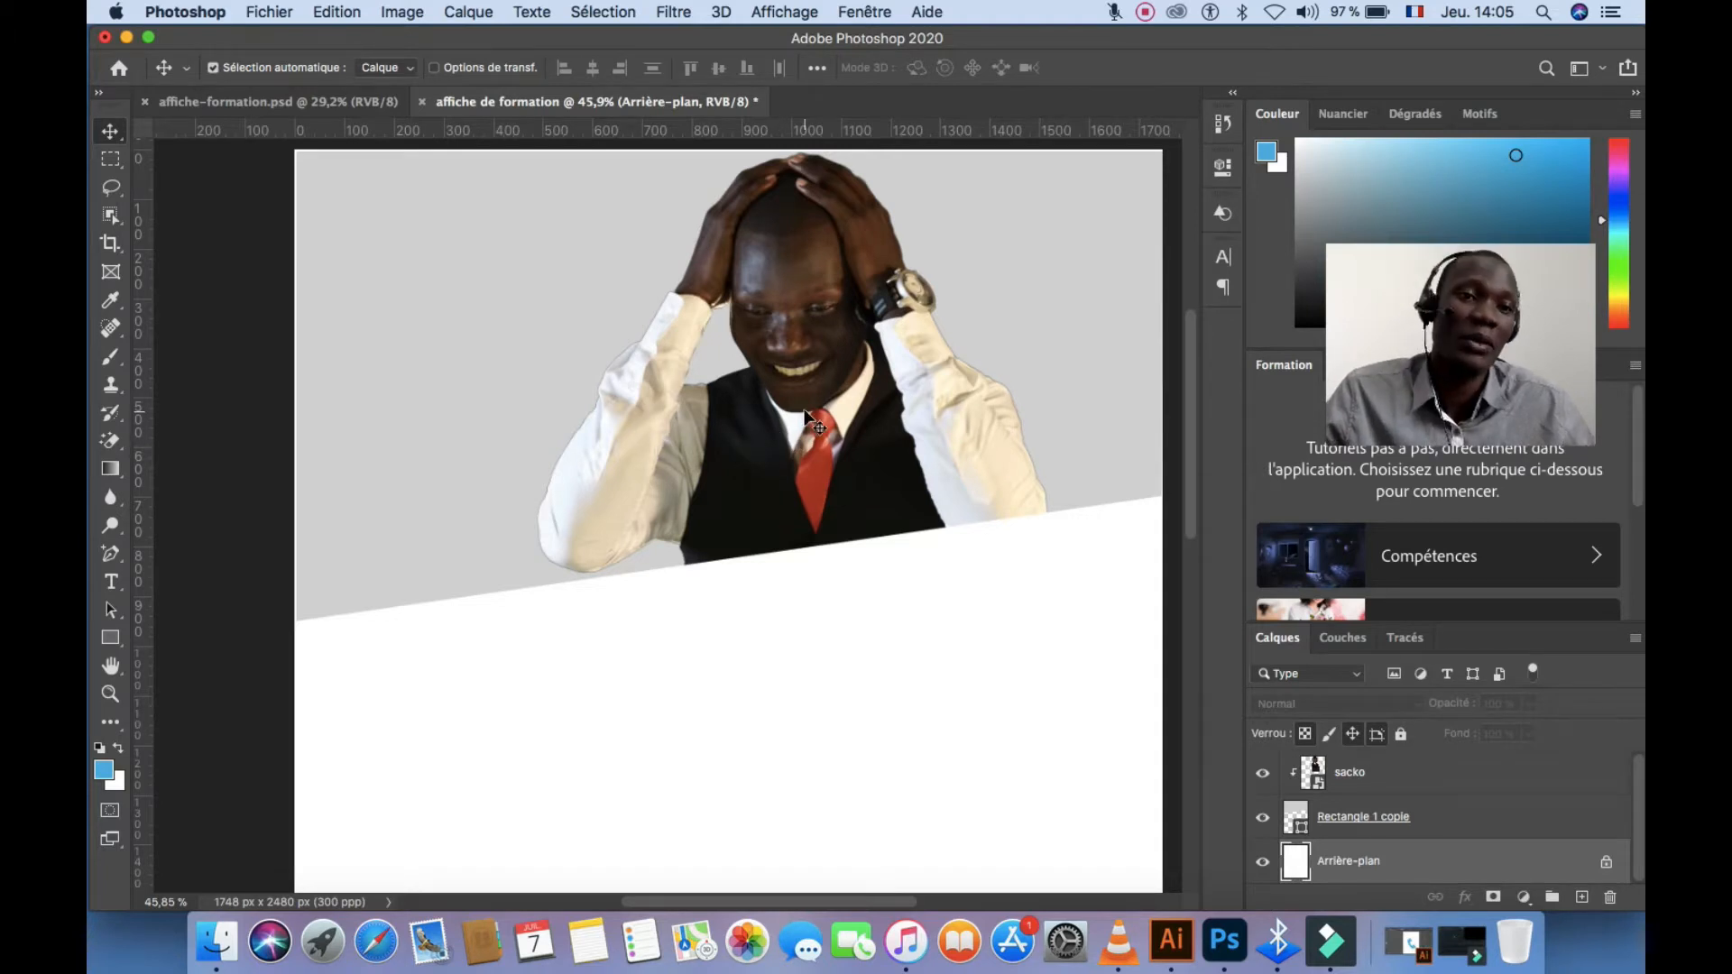
Draw a blue 444 × 110 px bar with a 48 px rounded bottom-left corner
{"action": "scroll", "coordinate": [758, 406], "scroll_direction": "down", "scroll_amount": 2}
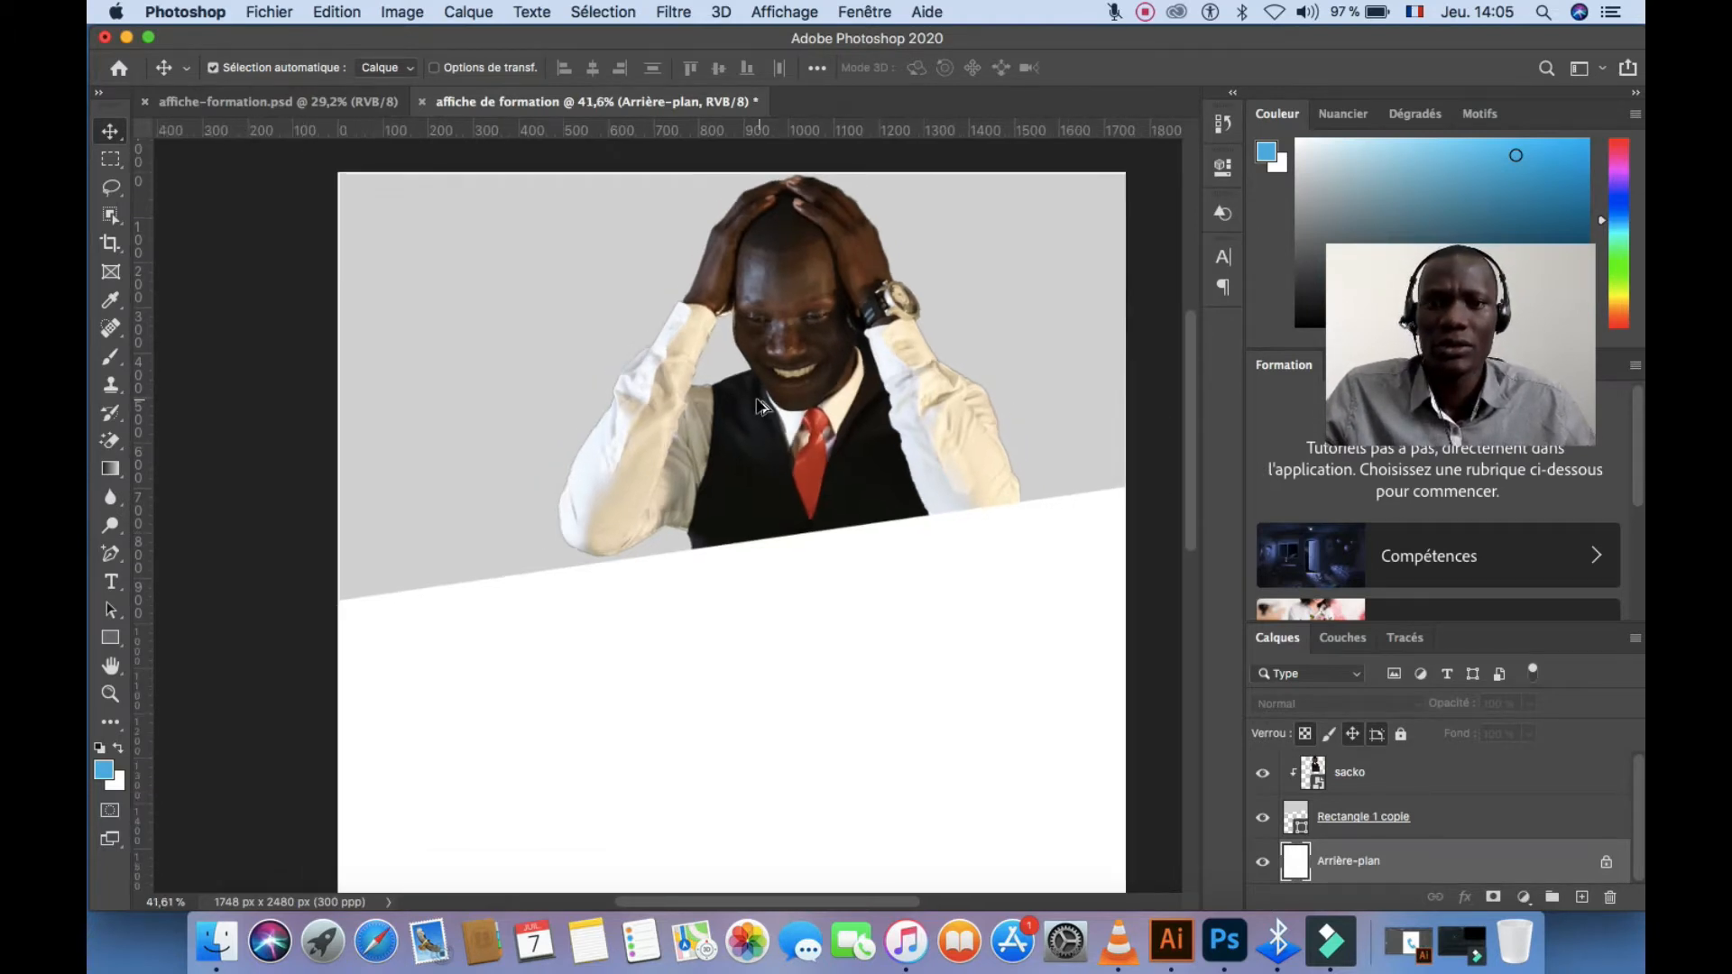
{"action": "scroll", "coordinate": [757, 406], "scroll_direction": "down", "scroll_amount": 1}
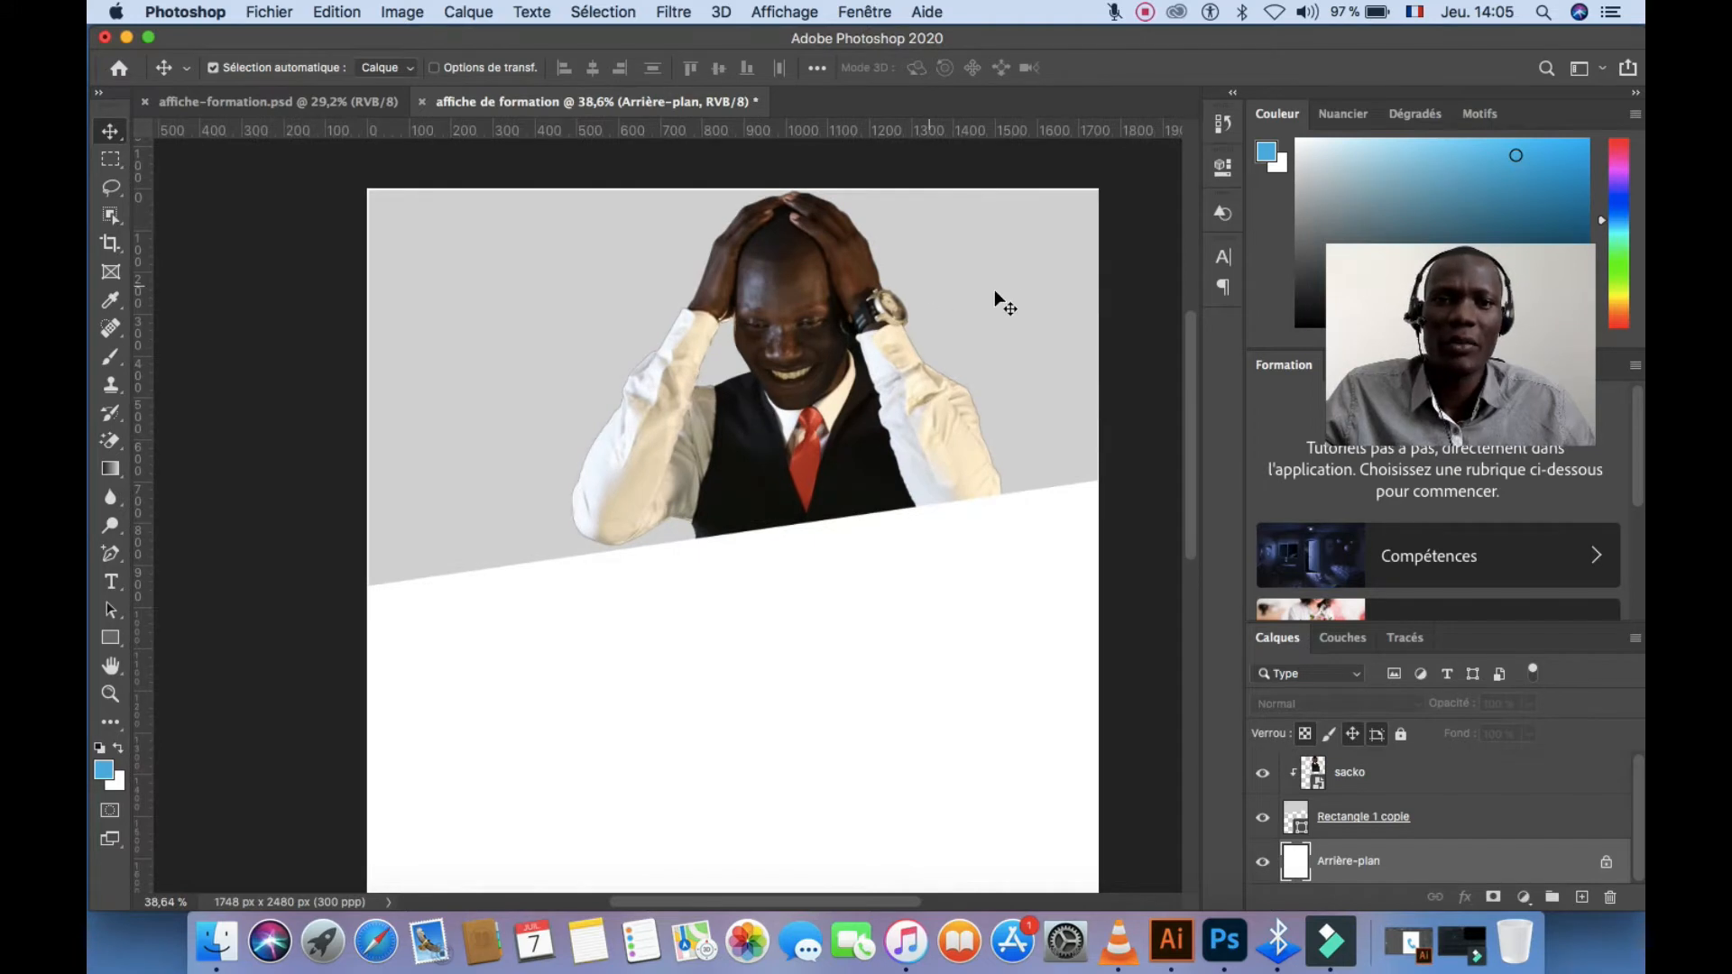
{"action": "left_click", "coordinate": [776, 636]}
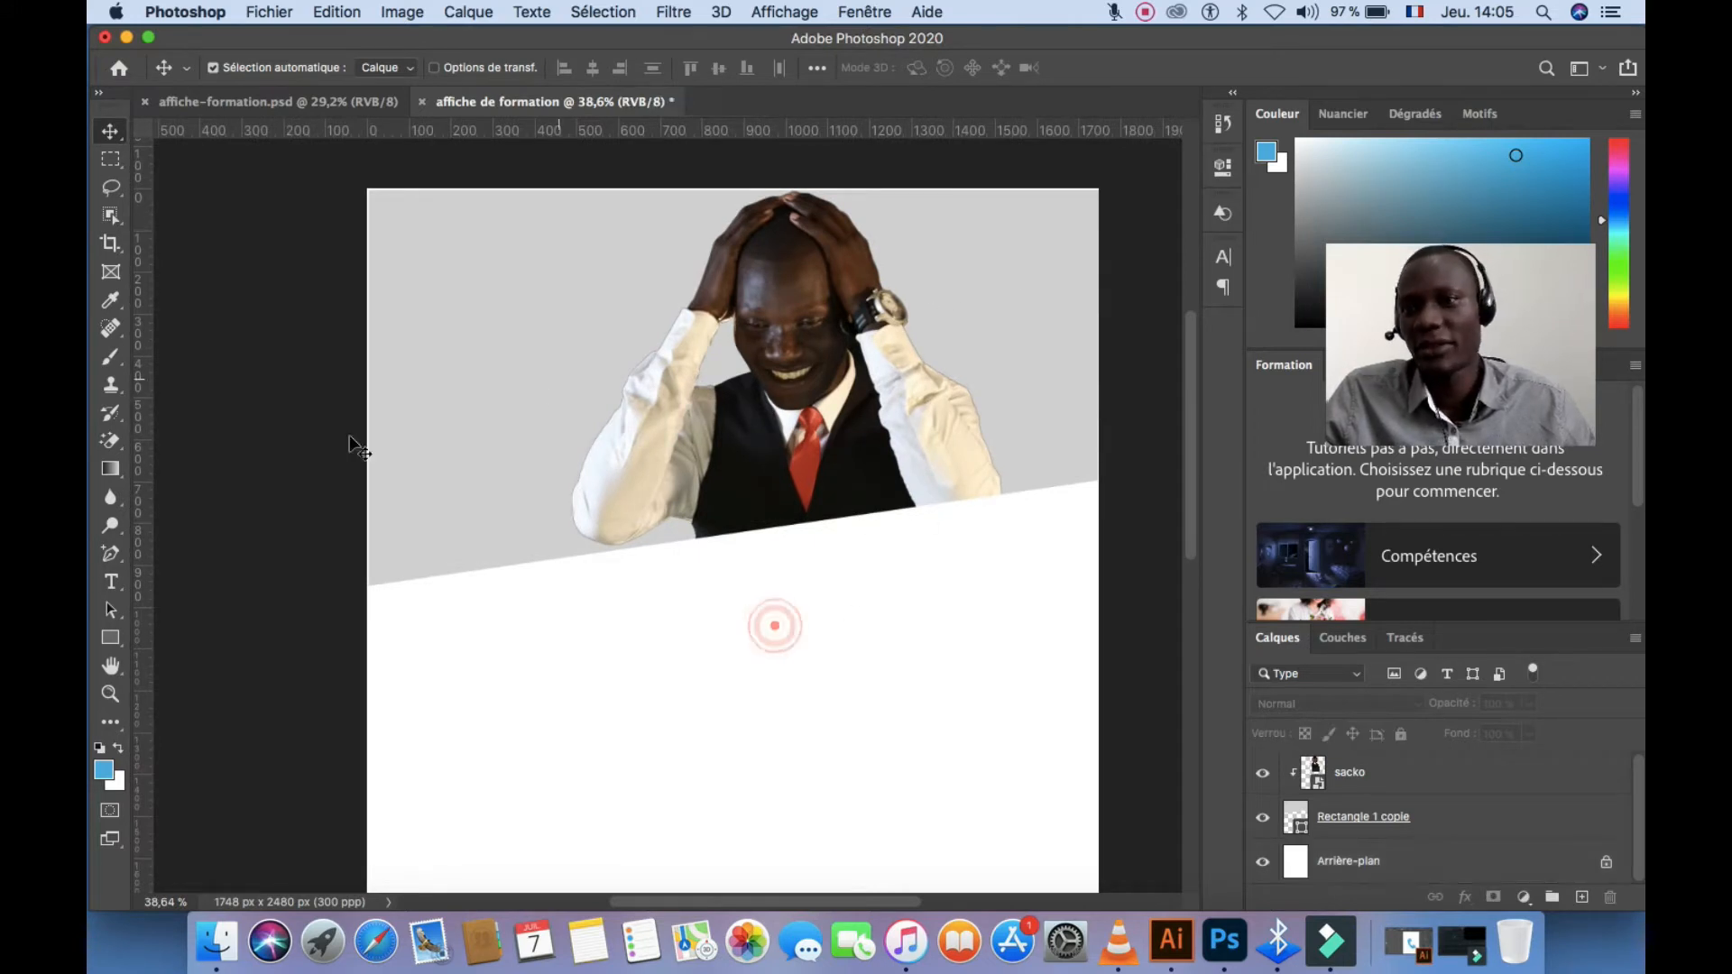
{"action": "left_click", "coordinate": [121, 632]}
{"action": "left_click_drag", "start_coordinate": [790, 584], "coordinate": [973, 629]}
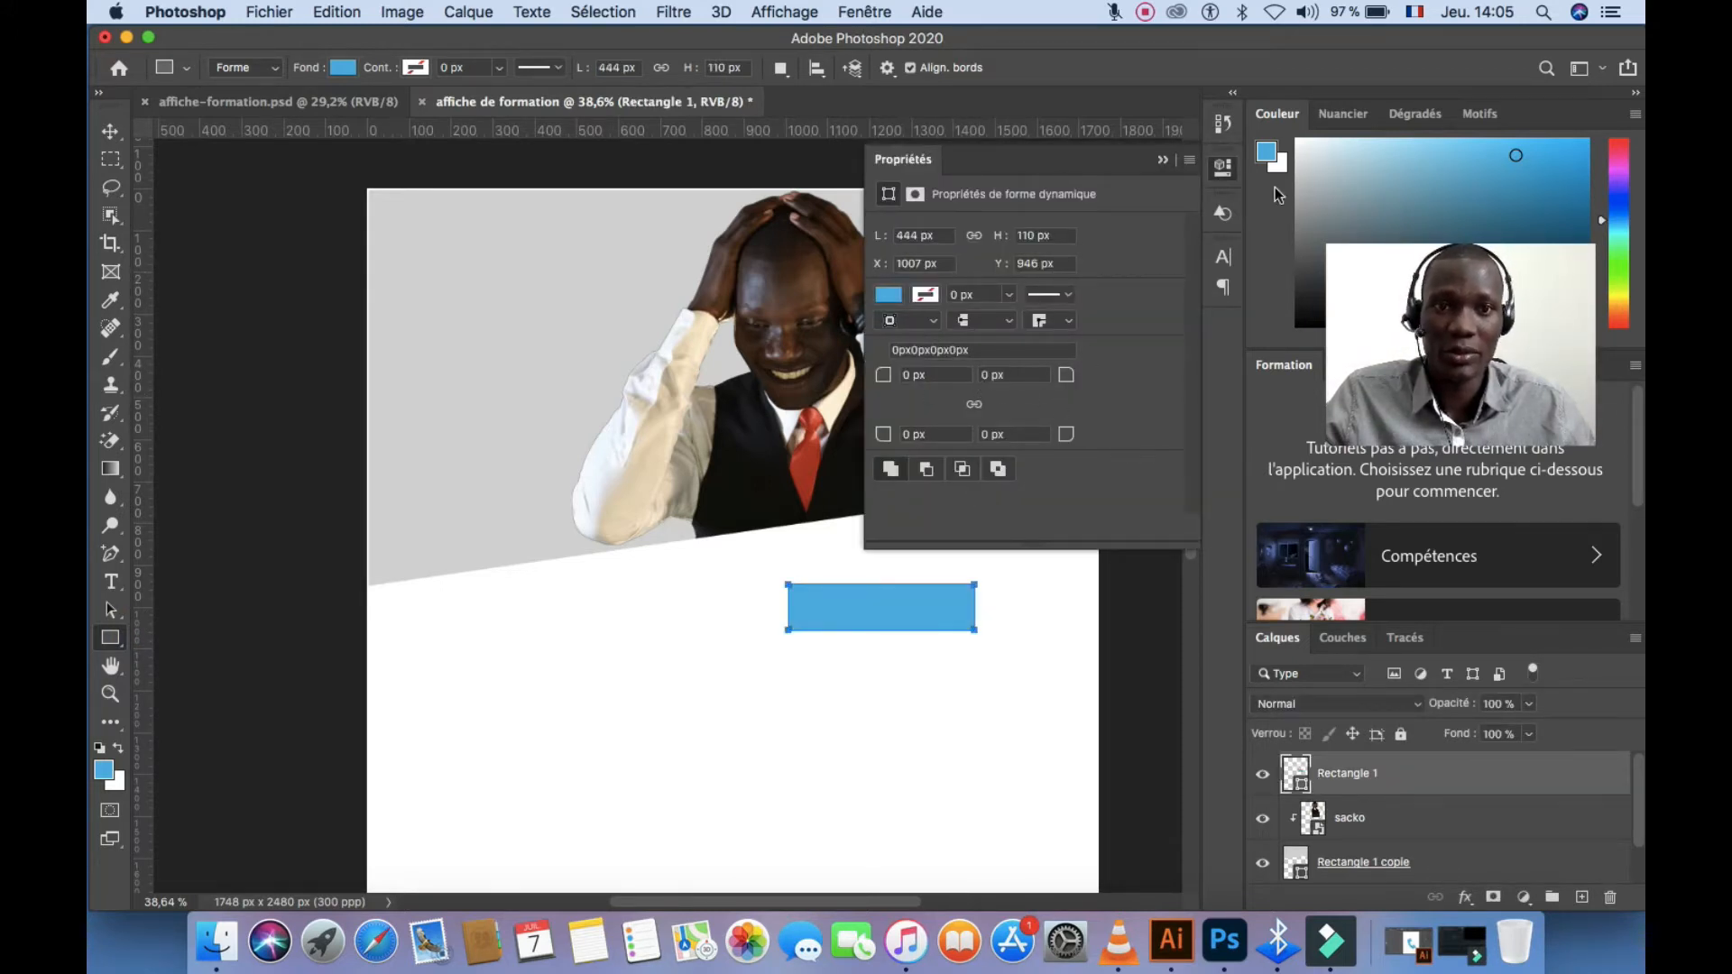
{"action": "left_click", "coordinate": [975, 407]}
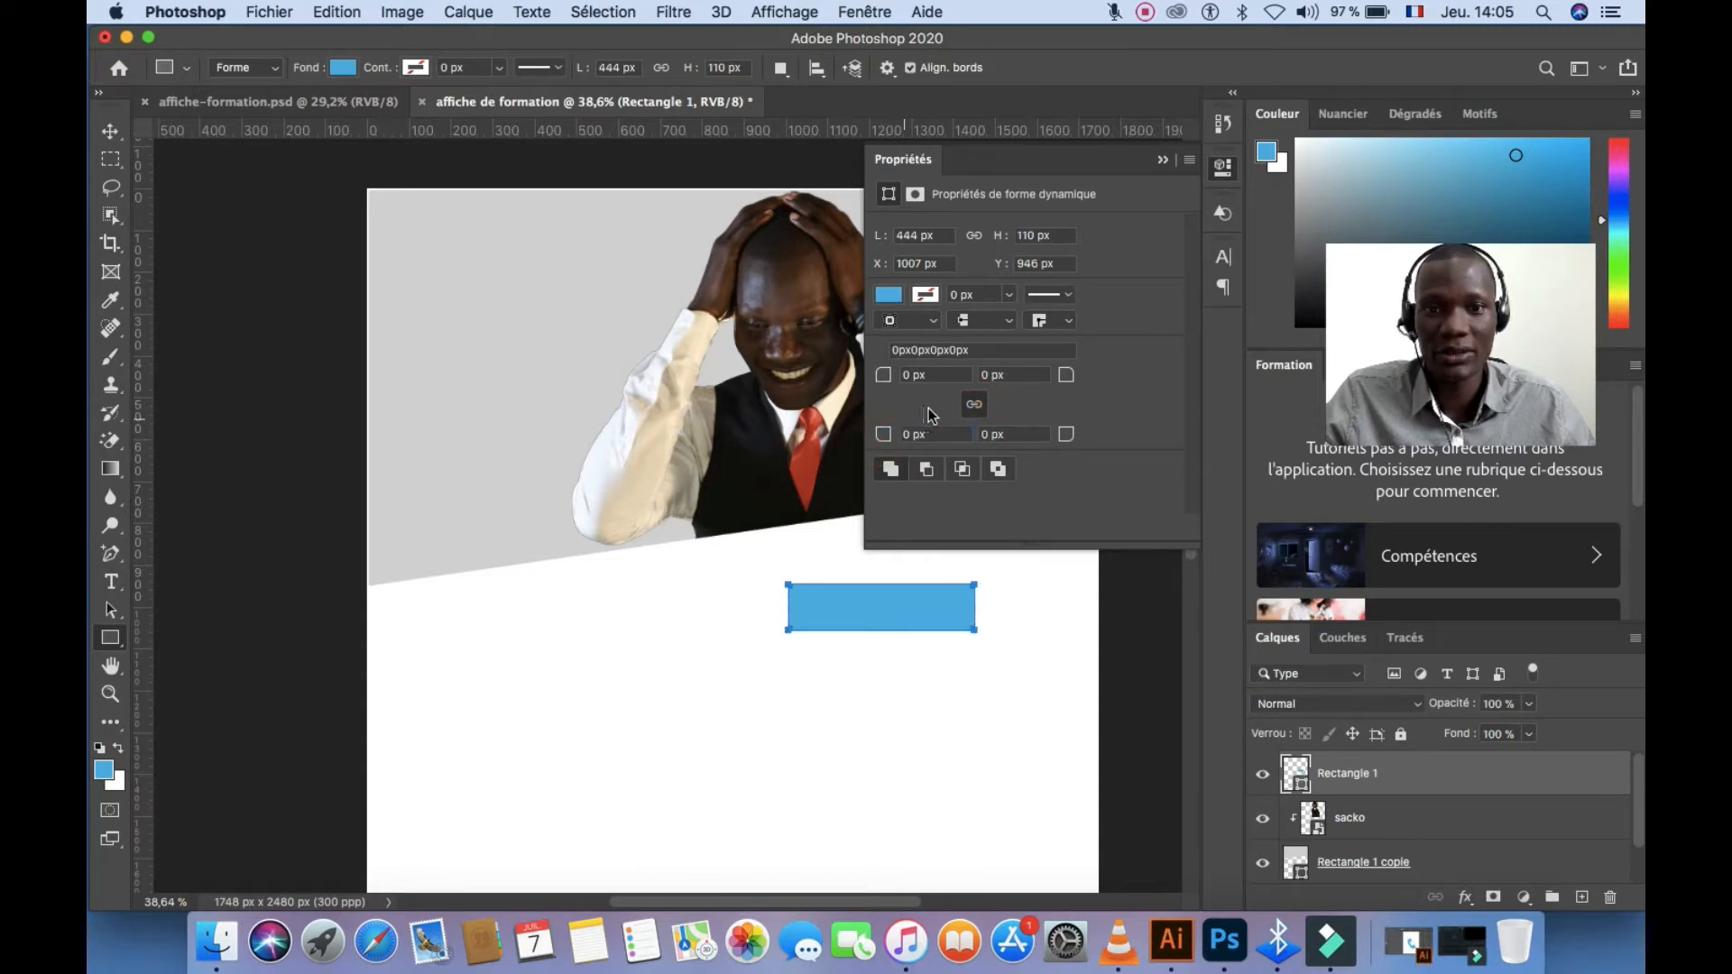
{"action": "left_click", "coordinate": [976, 406]}
{"action": "left_click_drag", "start_coordinate": [881, 444], "coordinate": [975, 445]}
{"action": "left_click", "coordinate": [1165, 160]}
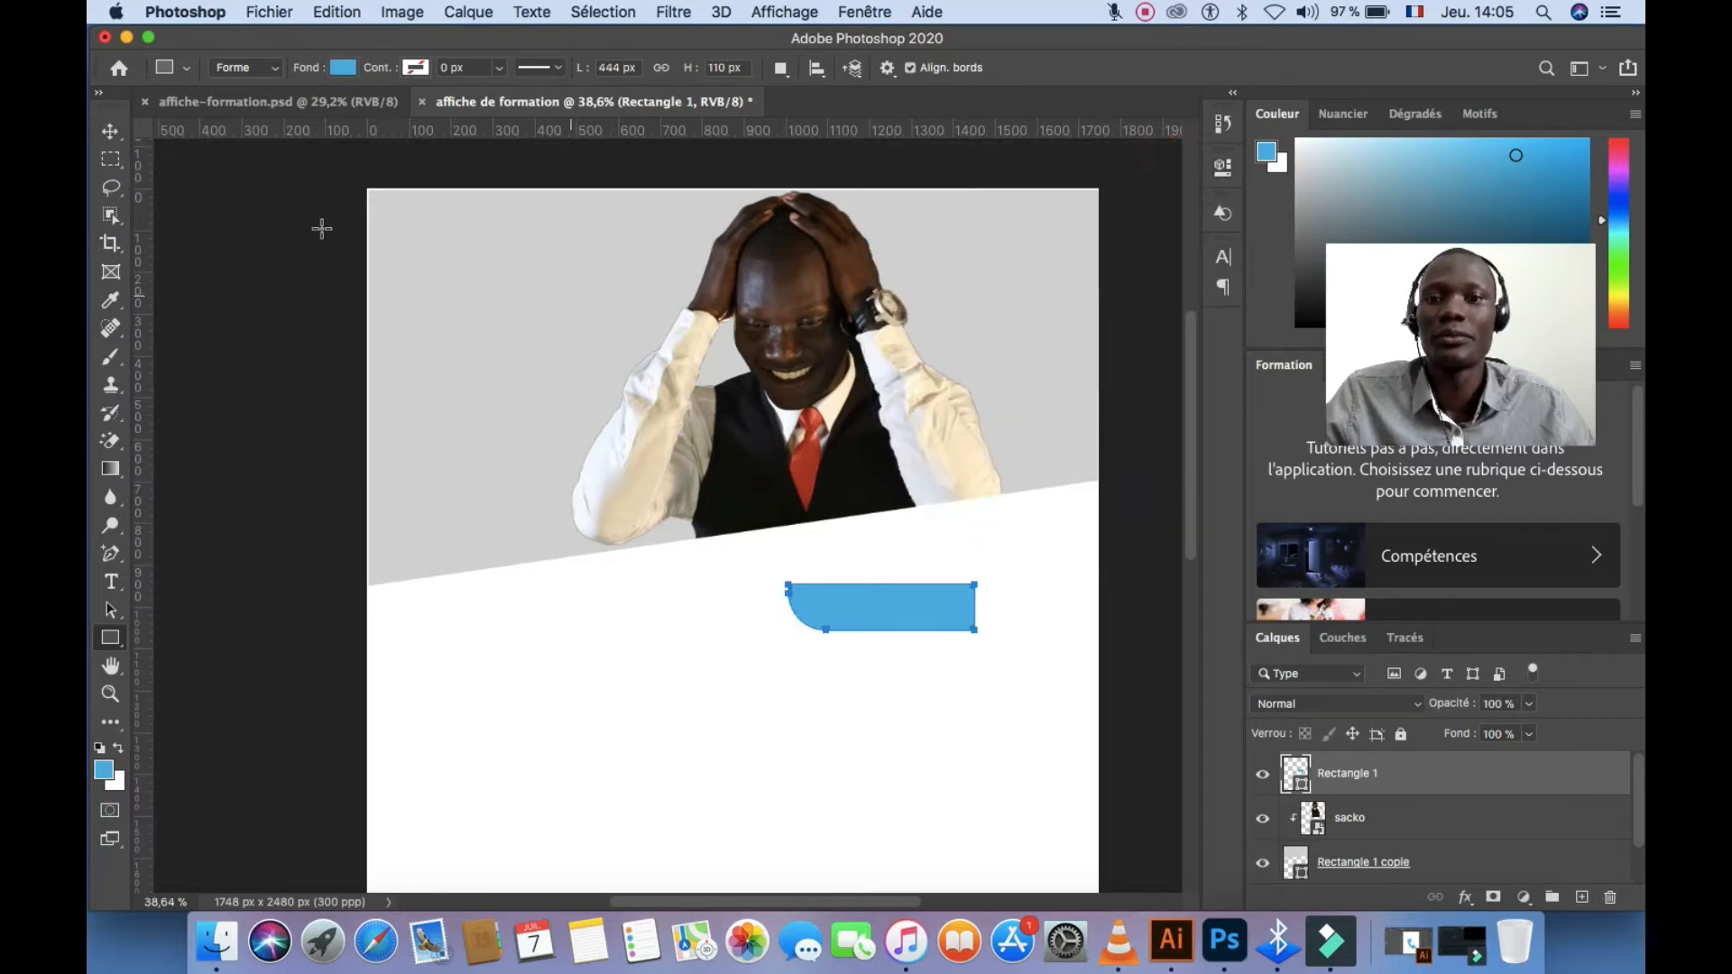
Move the blue bar to the header's top-right and scale it to about 88%
{"action": "left_click", "coordinate": [110, 132]}
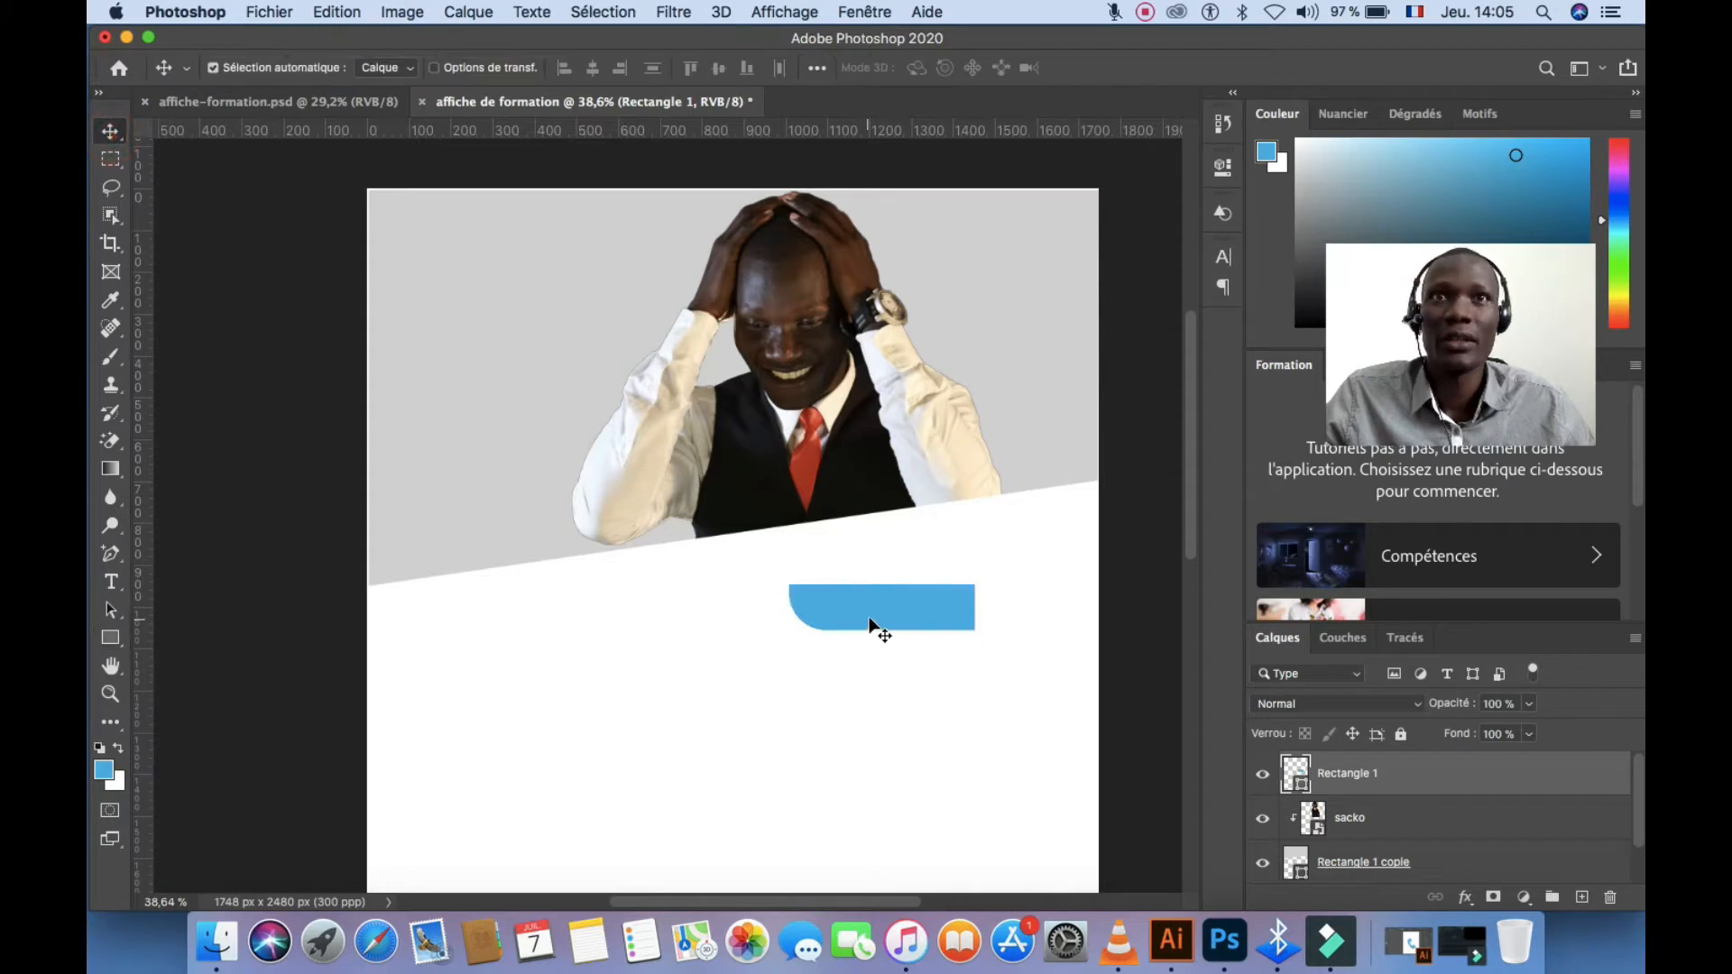
{"action": "left_click_drag", "start_coordinate": [868, 618], "coordinate": [974, 287]}
{"action": "key", "text": "super+t"}
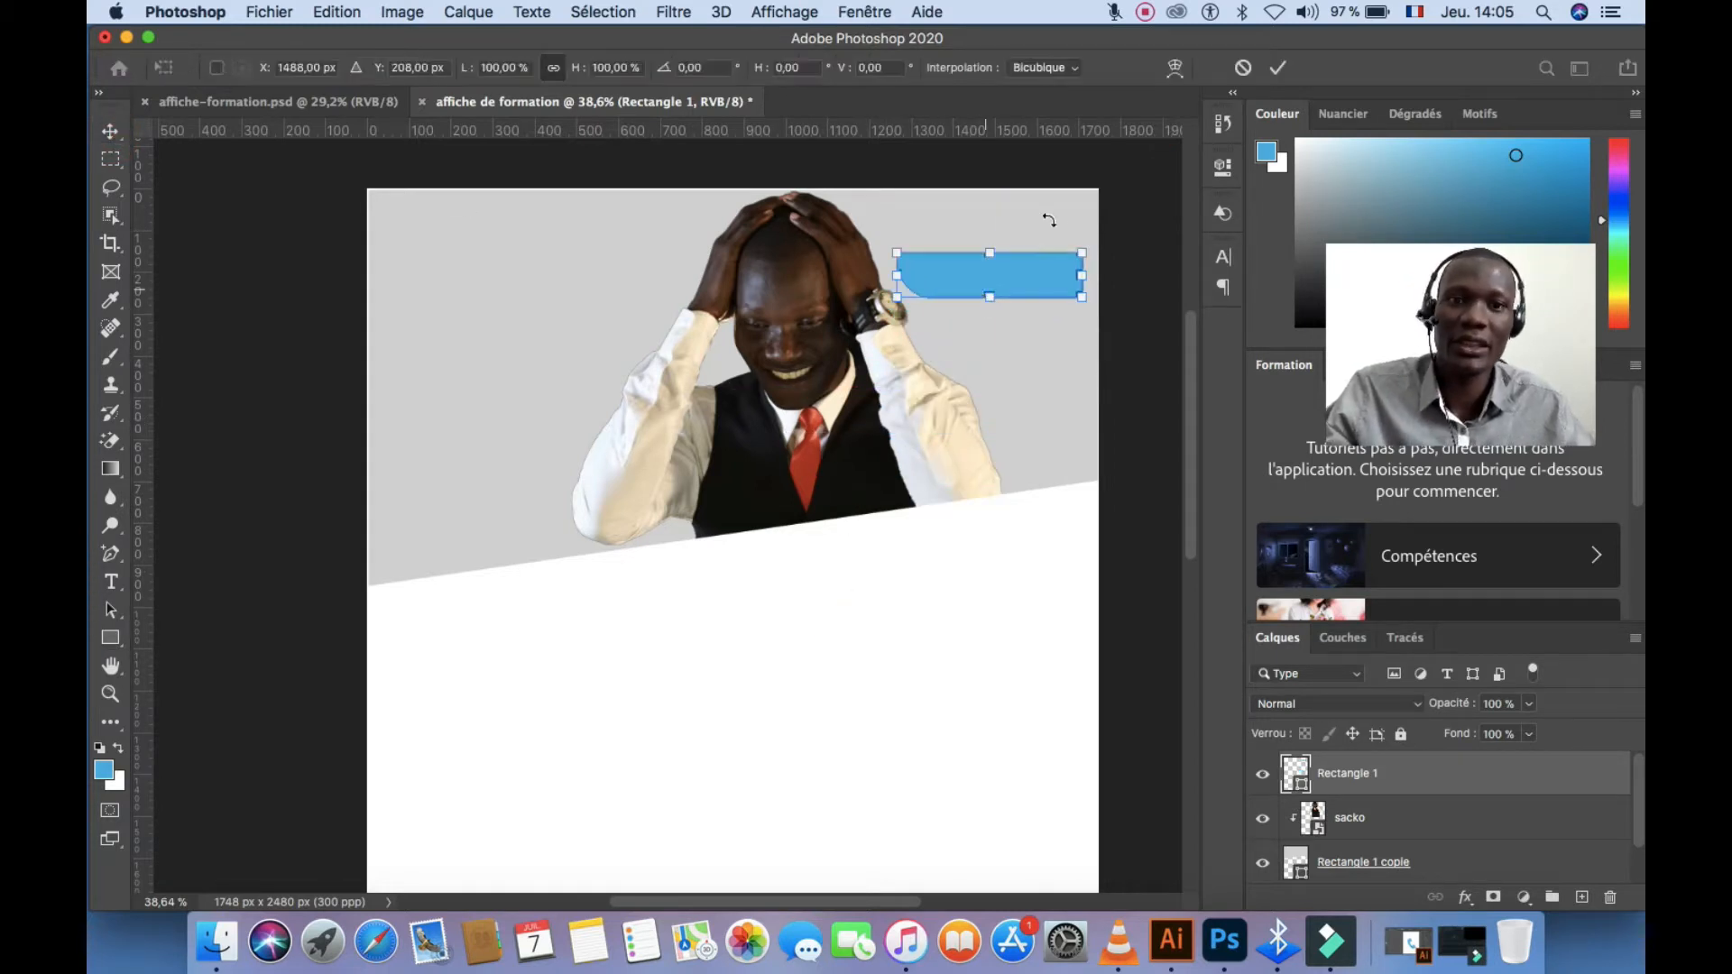
{"action": "left_click_drag", "start_coordinate": [1087, 250], "coordinate": [1035, 269]}
{"action": "left_click", "coordinate": [1278, 67]}
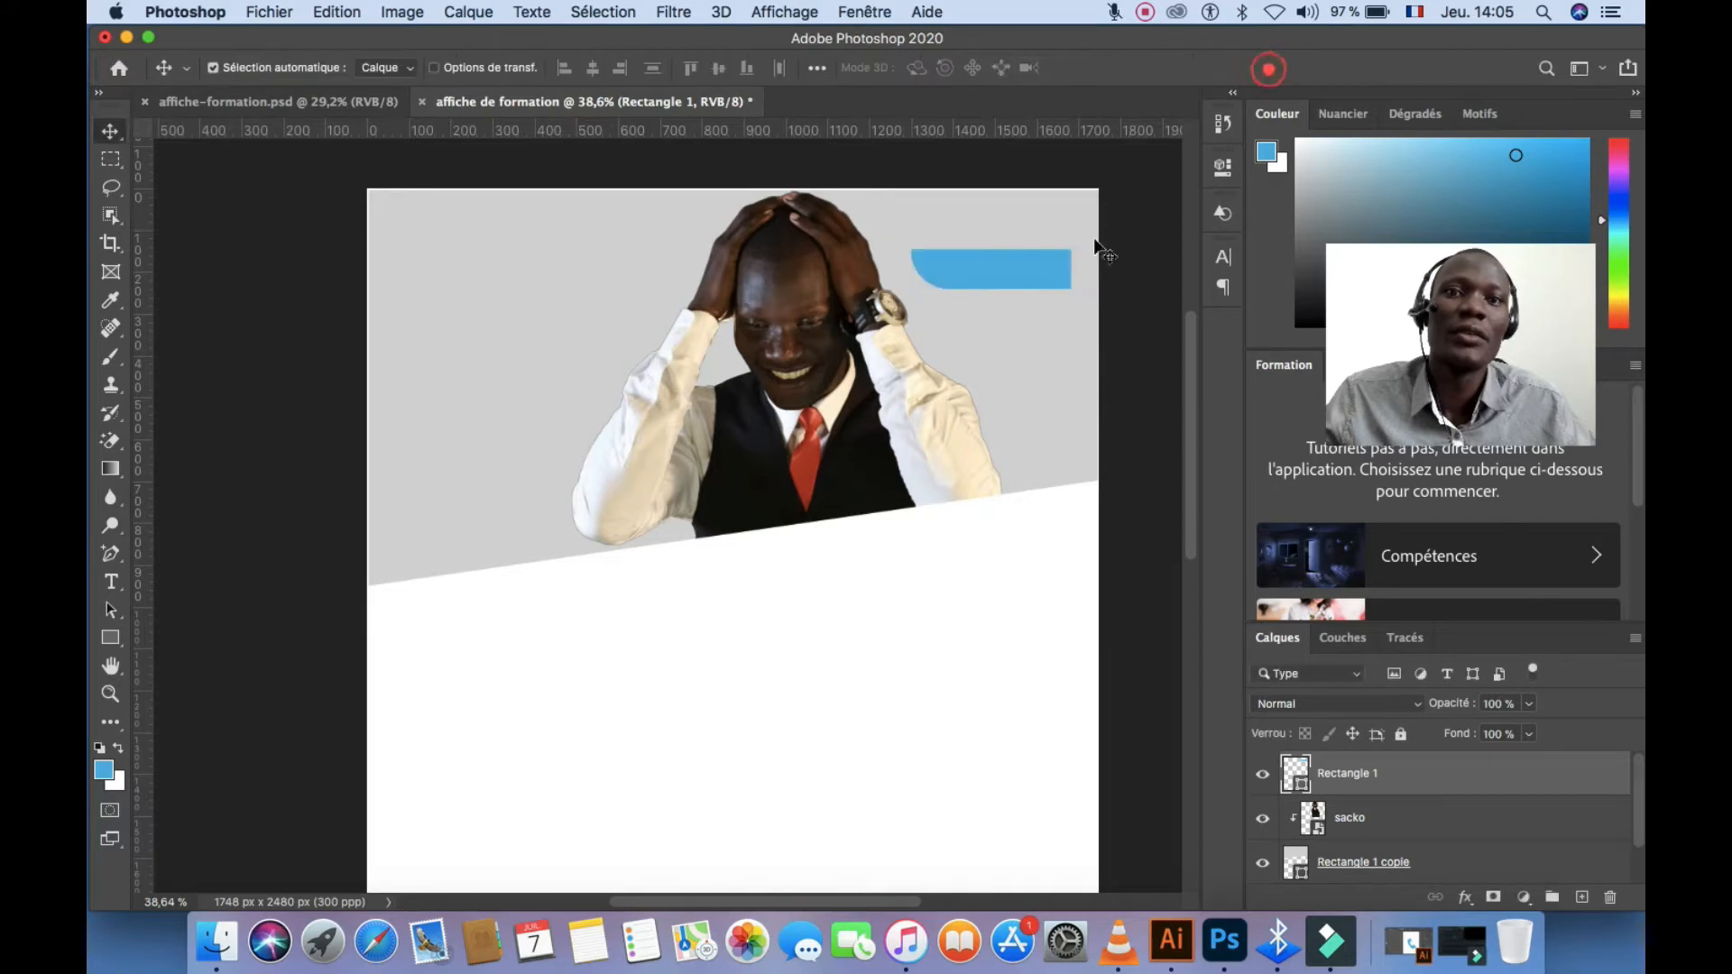
Place tel.png, scale it to about 14%, and set it at the blue bar's left end
{"action": "left_click_drag", "start_coordinate": [1022, 51], "coordinate": [1024, 634]}
{"action": "left_click_drag", "start_coordinate": [1037, 552], "coordinate": [890, 842]}
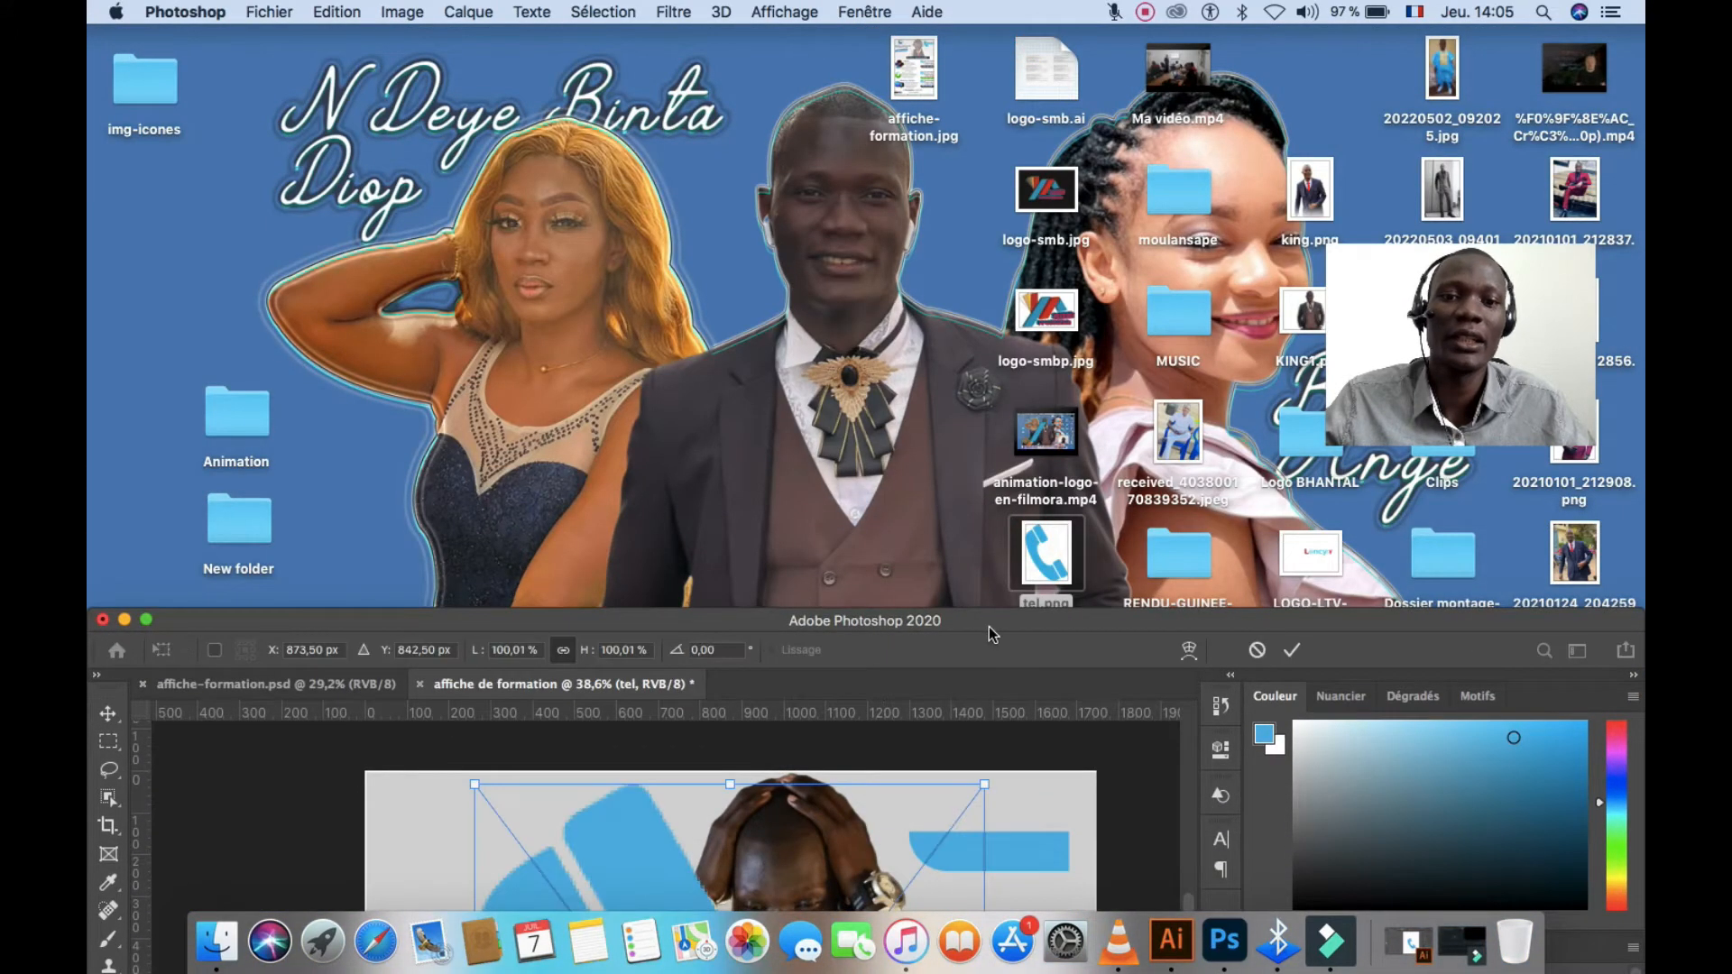
{"action": "left_click_drag", "start_coordinate": [947, 621], "coordinate": [1001, 46]}
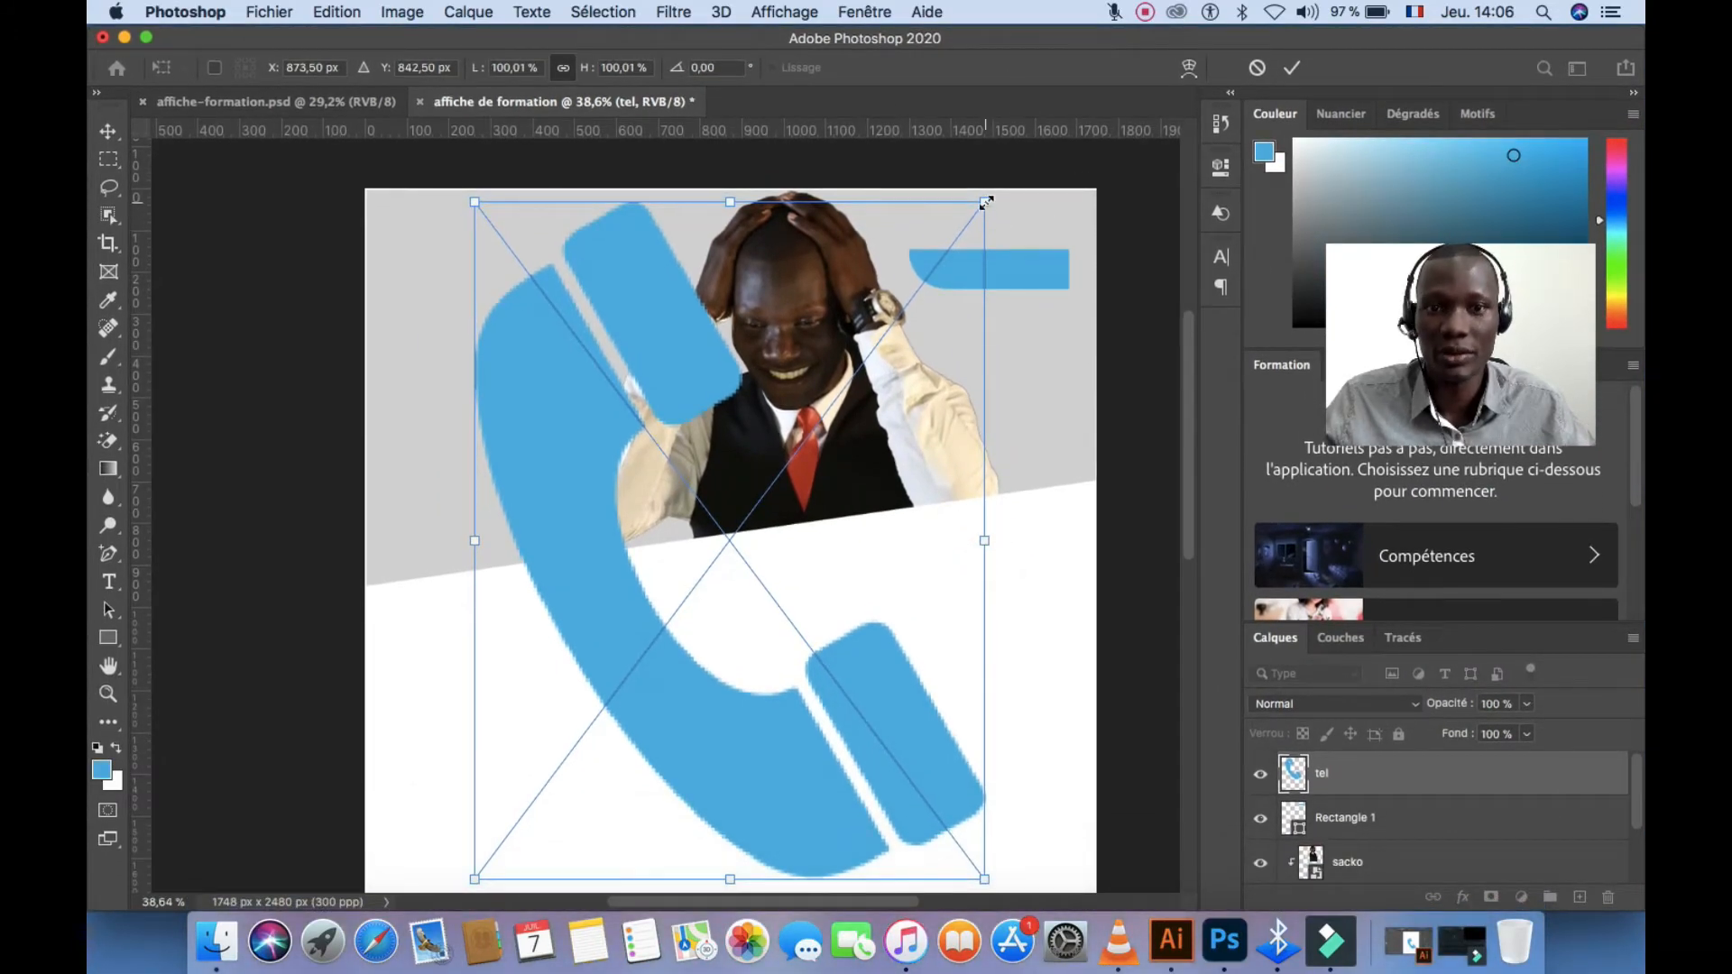
{"action": "left_click_drag", "start_coordinate": [984, 202], "coordinate": [799, 449]}
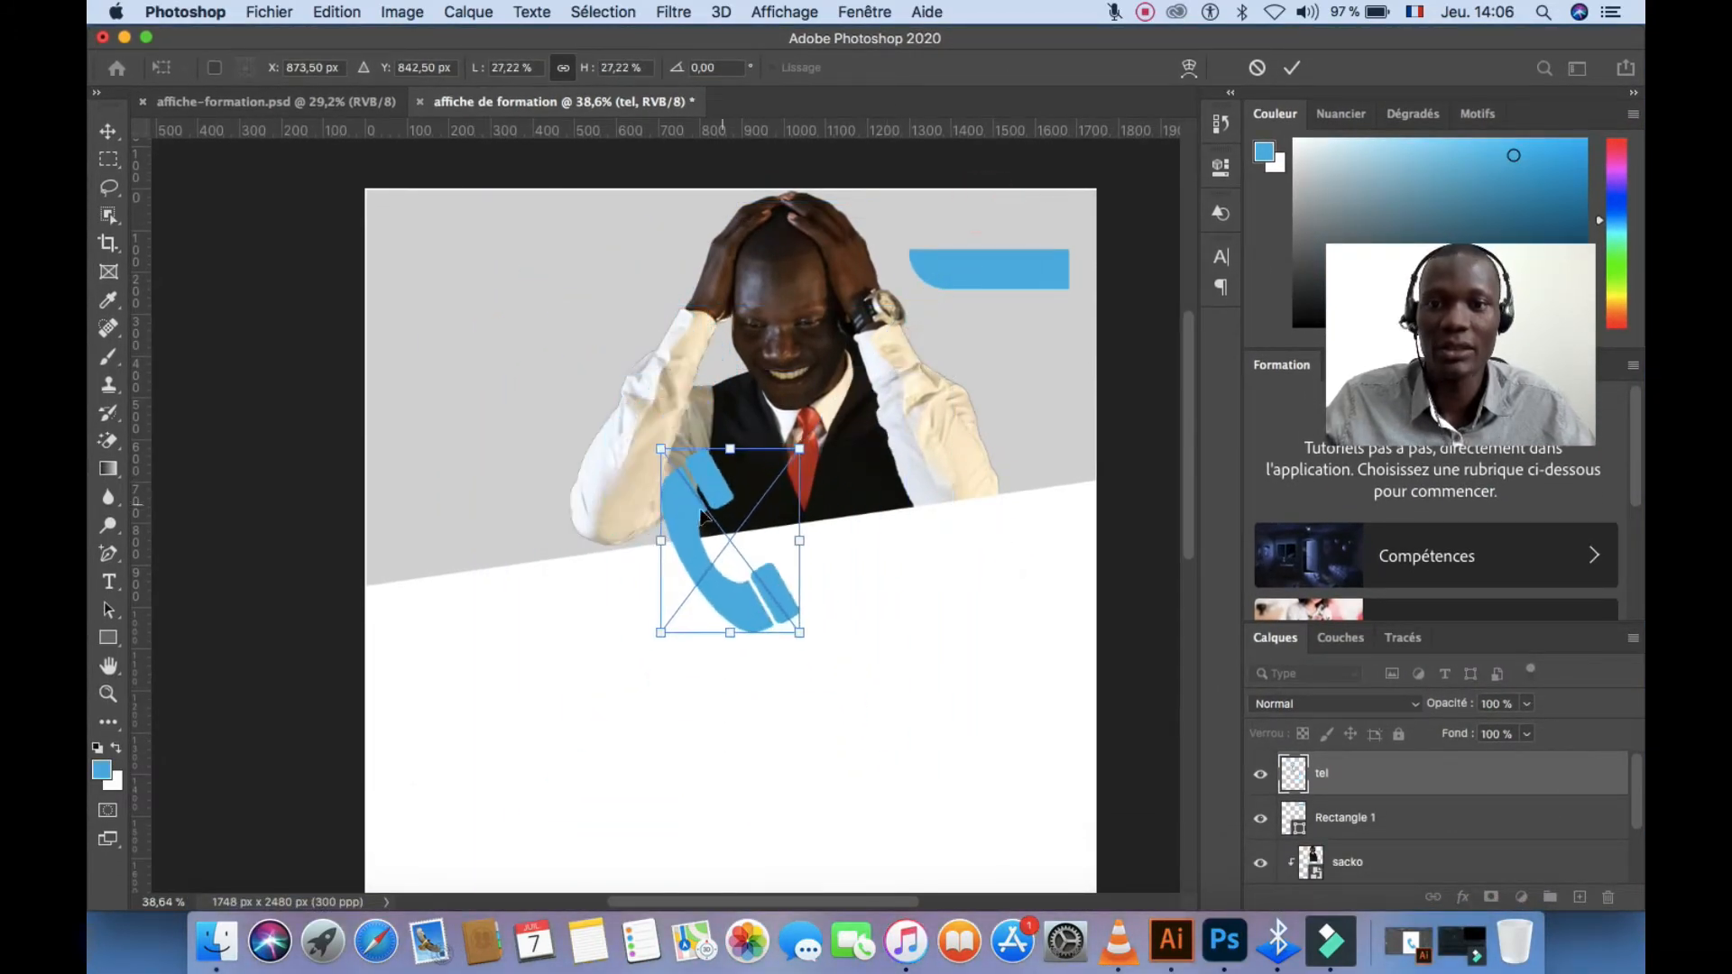
{"action": "left_click_drag", "start_coordinate": [679, 521], "coordinate": [708, 474]}
{"action": "left_click_drag", "start_coordinate": [831, 267], "coordinate": [893, 242]}
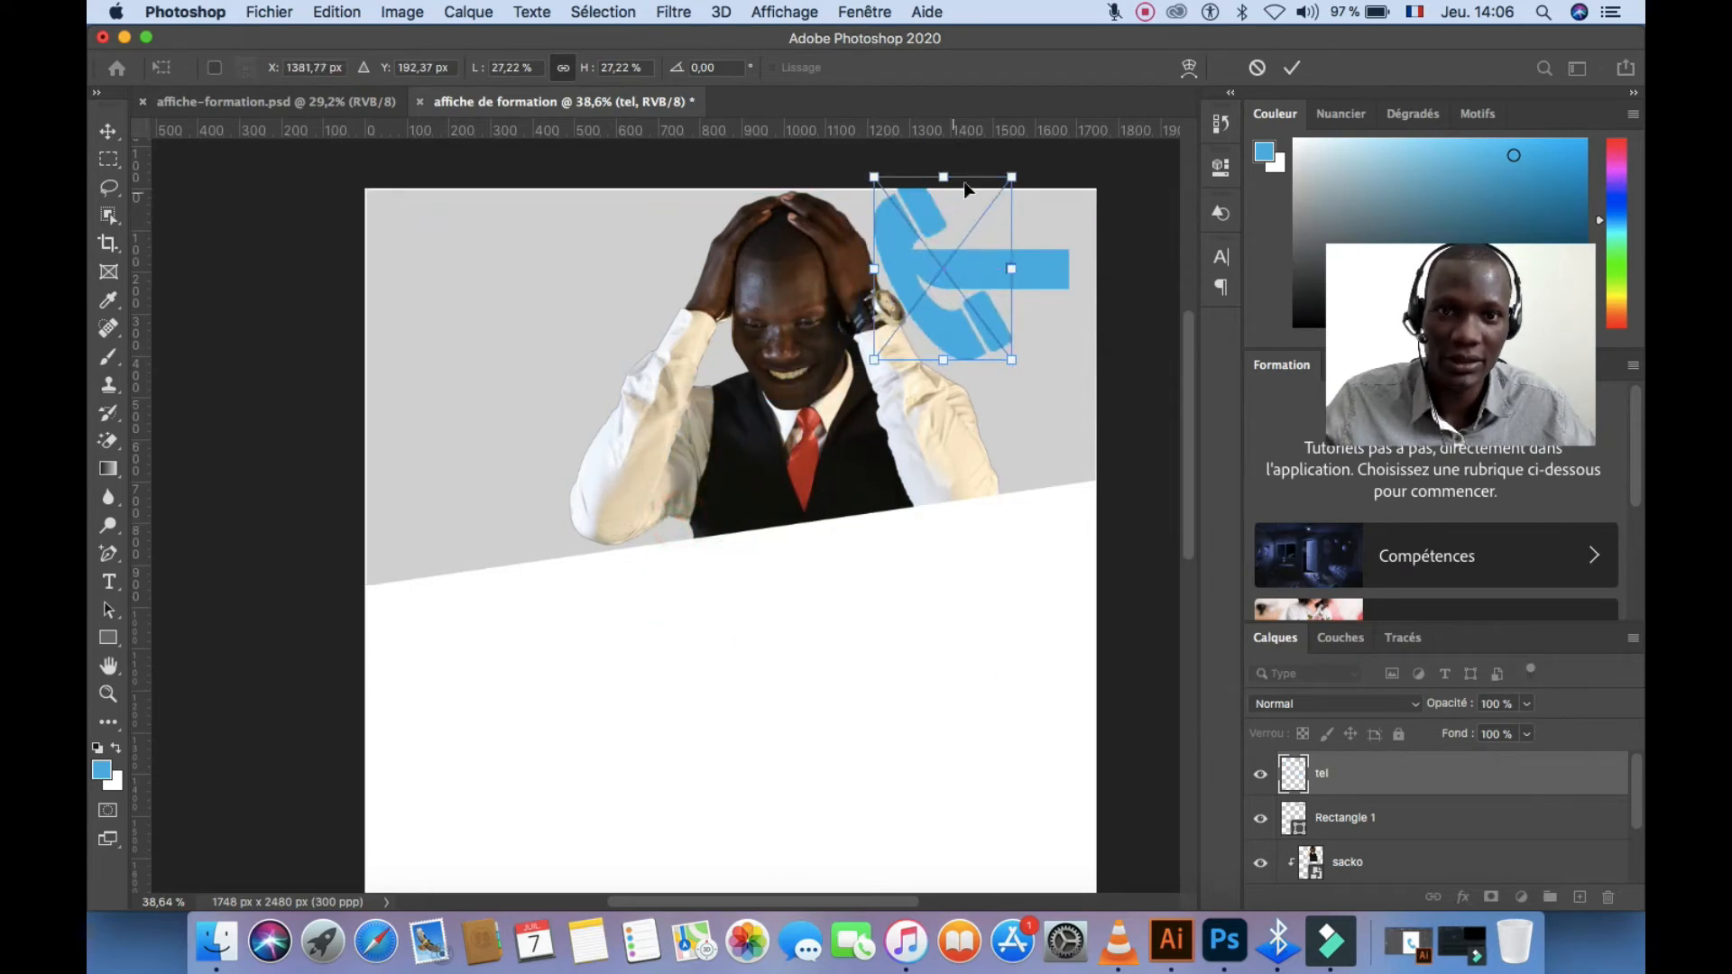
{"action": "left_click_drag", "start_coordinate": [1010, 175], "coordinate": [987, 209]}
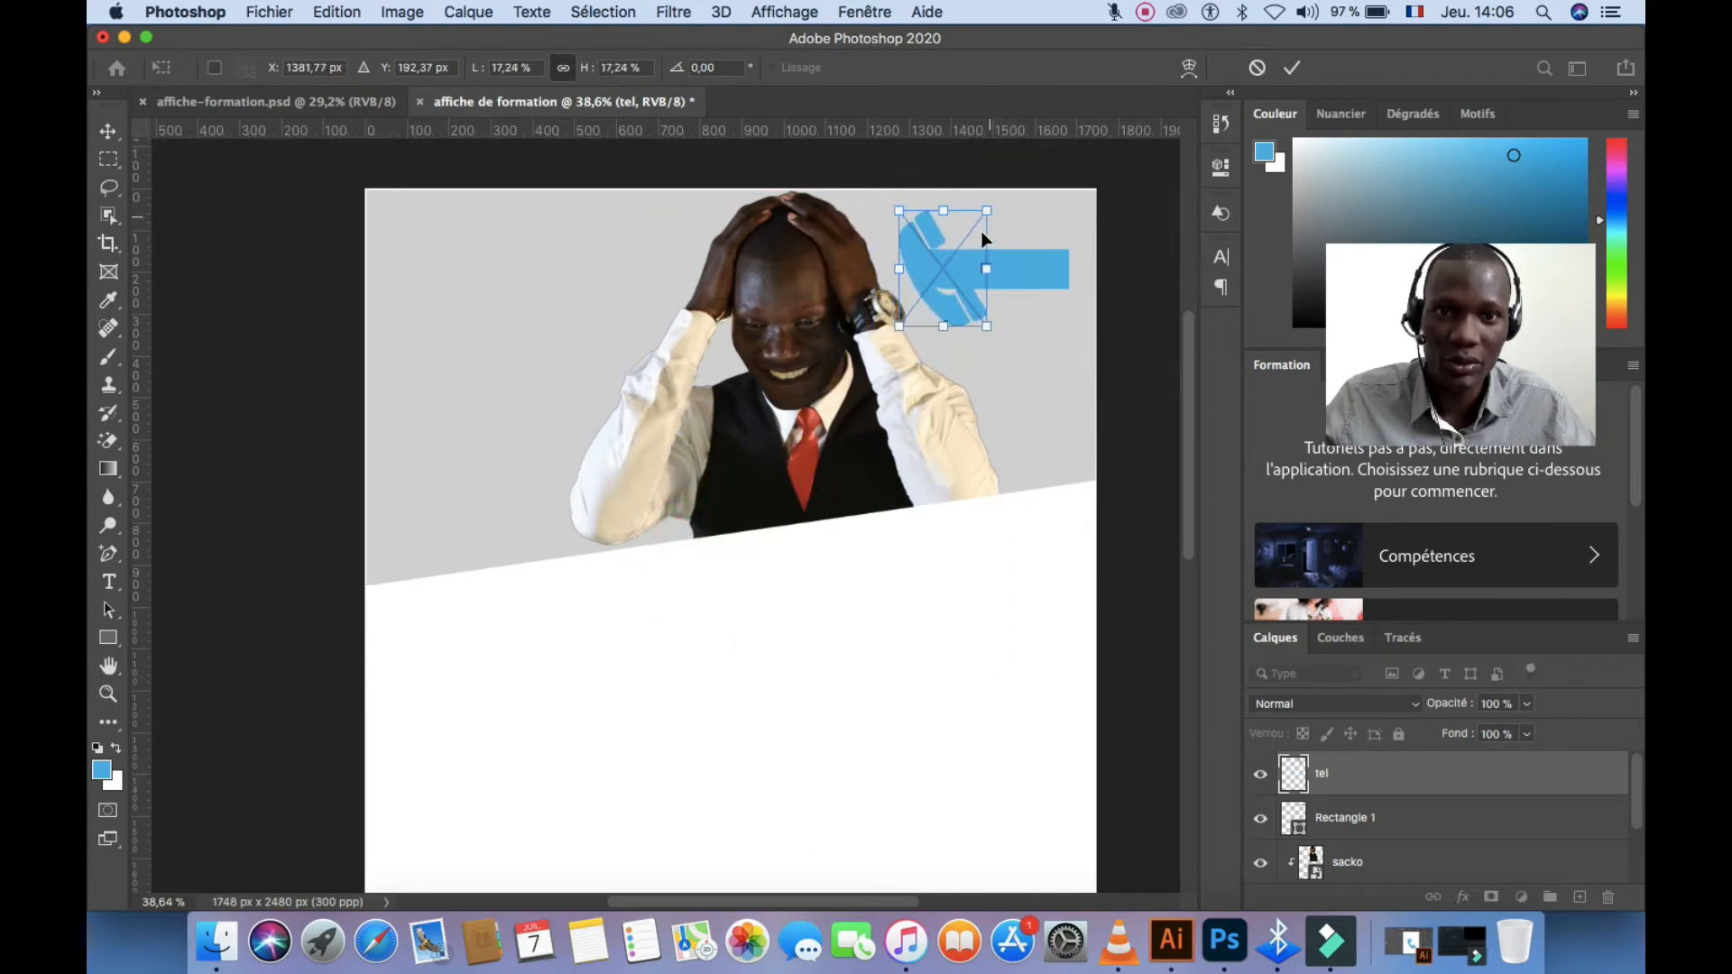
{"action": "scroll", "coordinate": [964, 253], "scroll_direction": "up", "scroll_amount": 4}
{"action": "left_click_drag", "start_coordinate": [859, 278], "coordinate": [831, 252]}
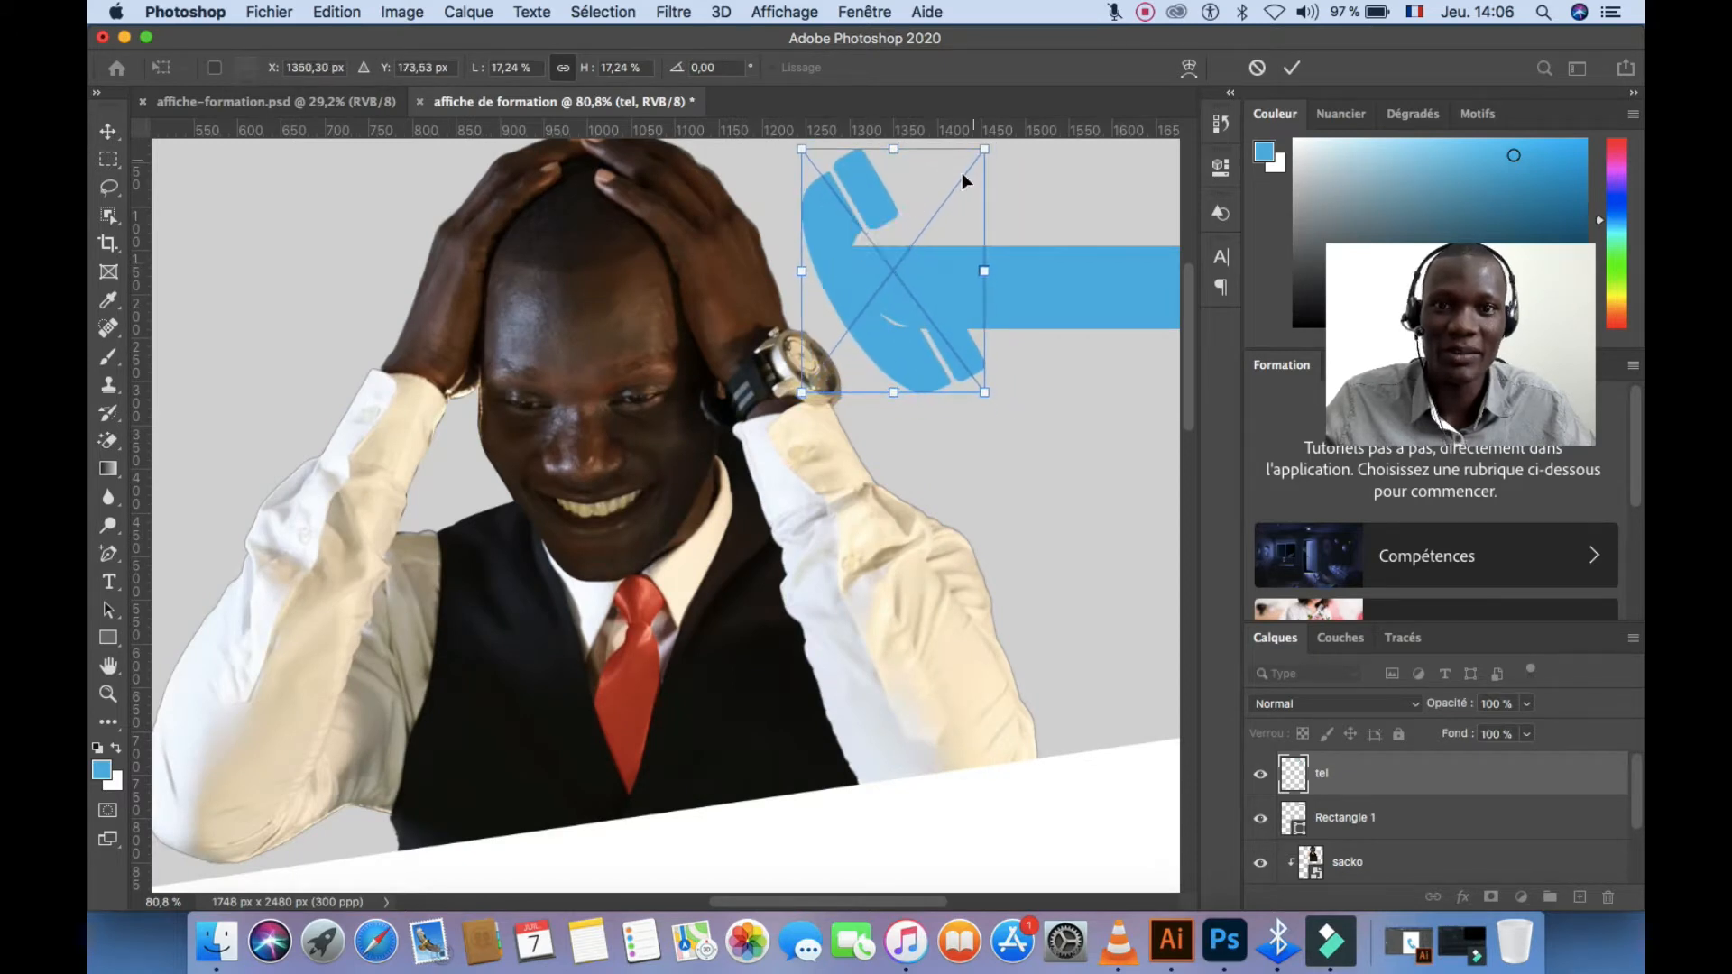
{"action": "left_click_drag", "start_coordinate": [981, 153], "coordinate": [971, 187]}
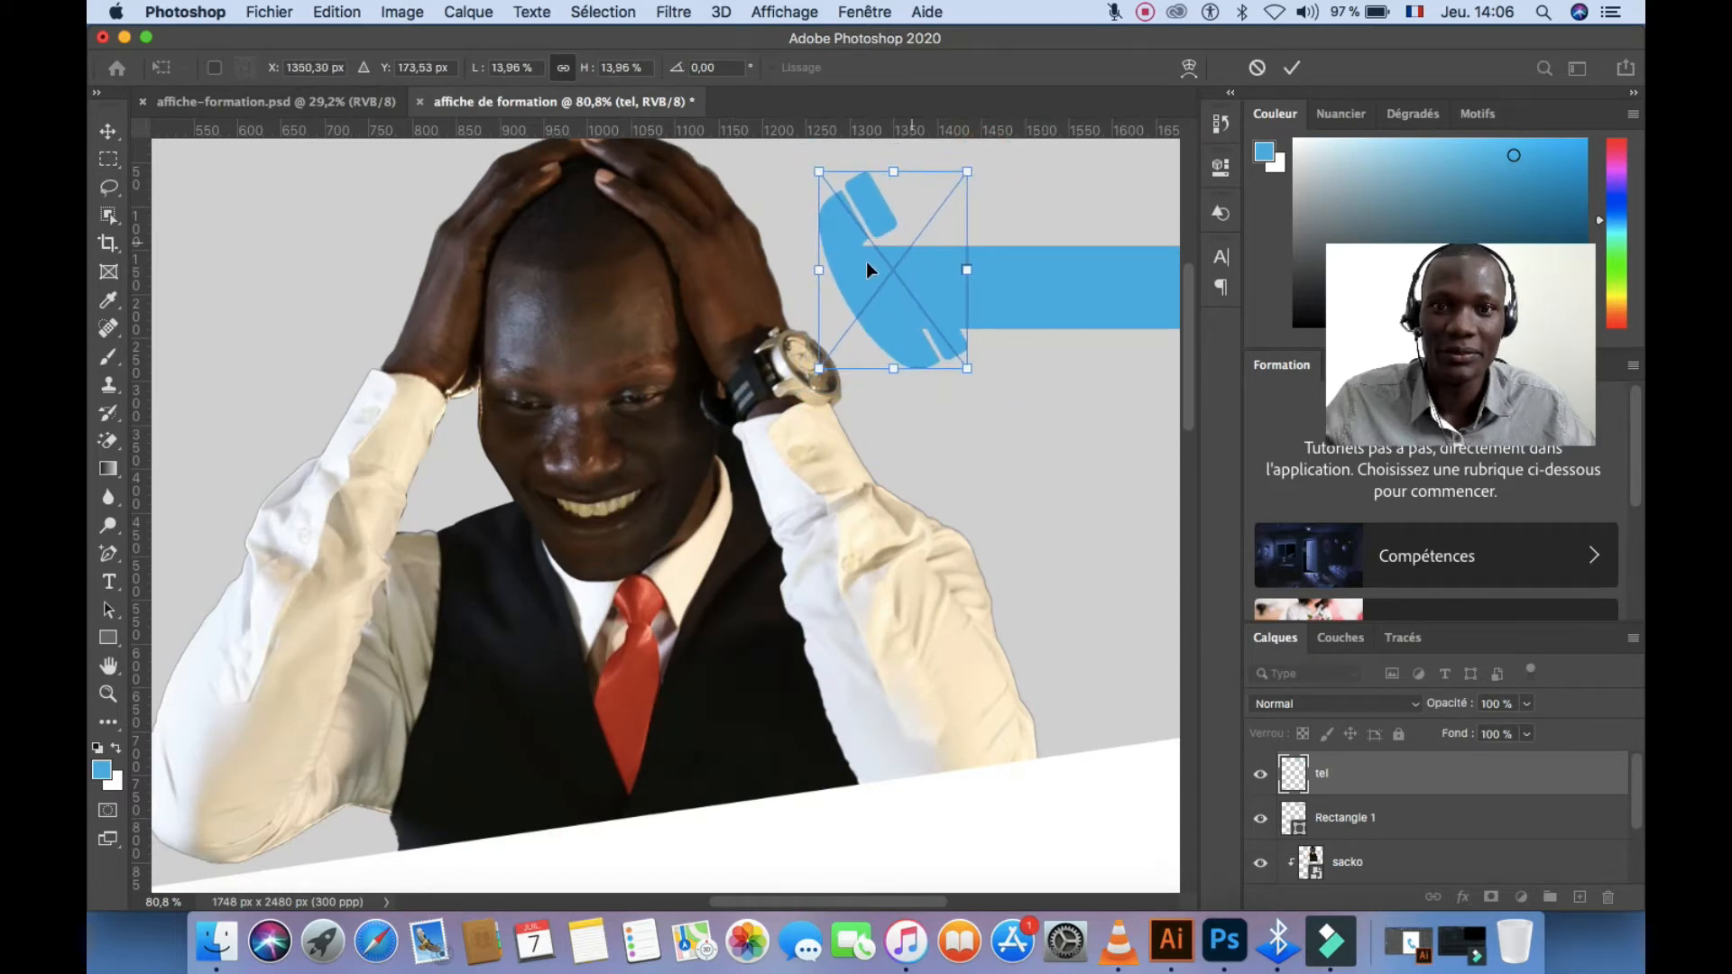
{"action": "left_click_drag", "start_coordinate": [864, 268], "coordinate": [858, 246]}
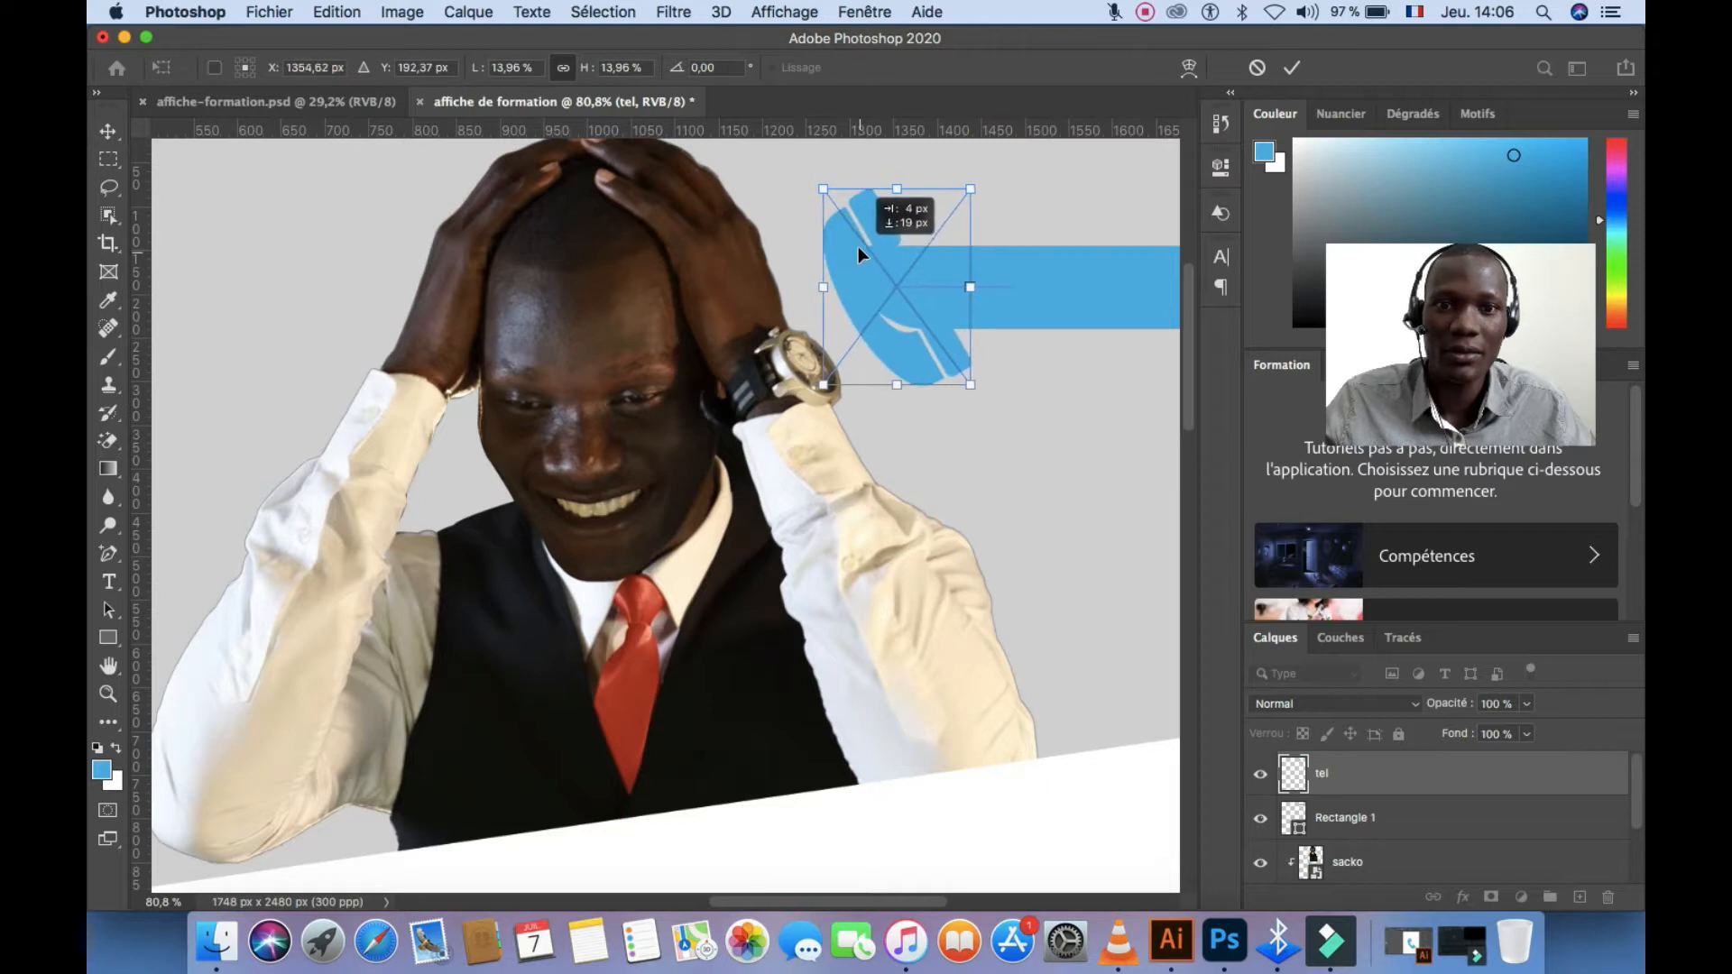
{"action": "key", "text": "Up"}
{"action": "key", "text": "Up"}
{"action": "key", "text": "Up"}
{"action": "key", "text": "Up"}
{"action": "key", "text": "Up"}
{"action": "key", "text": "Up"}
{"action": "key", "text": "Up"}
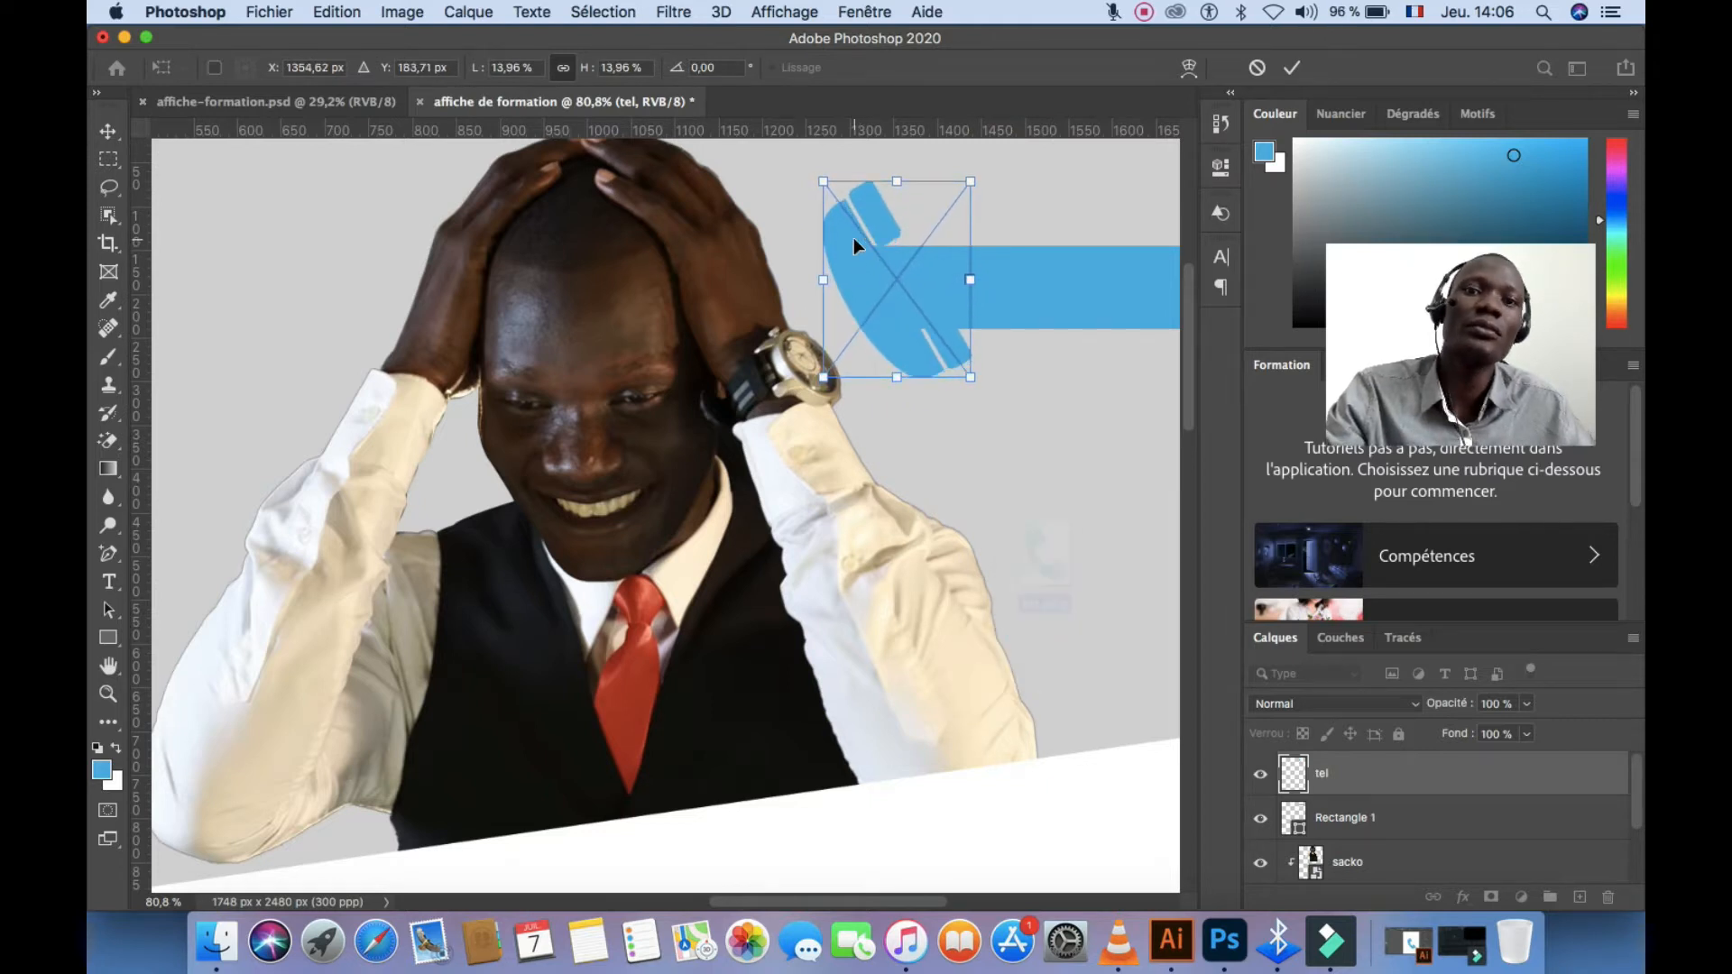
{"action": "left_click", "coordinate": [1292, 68]}
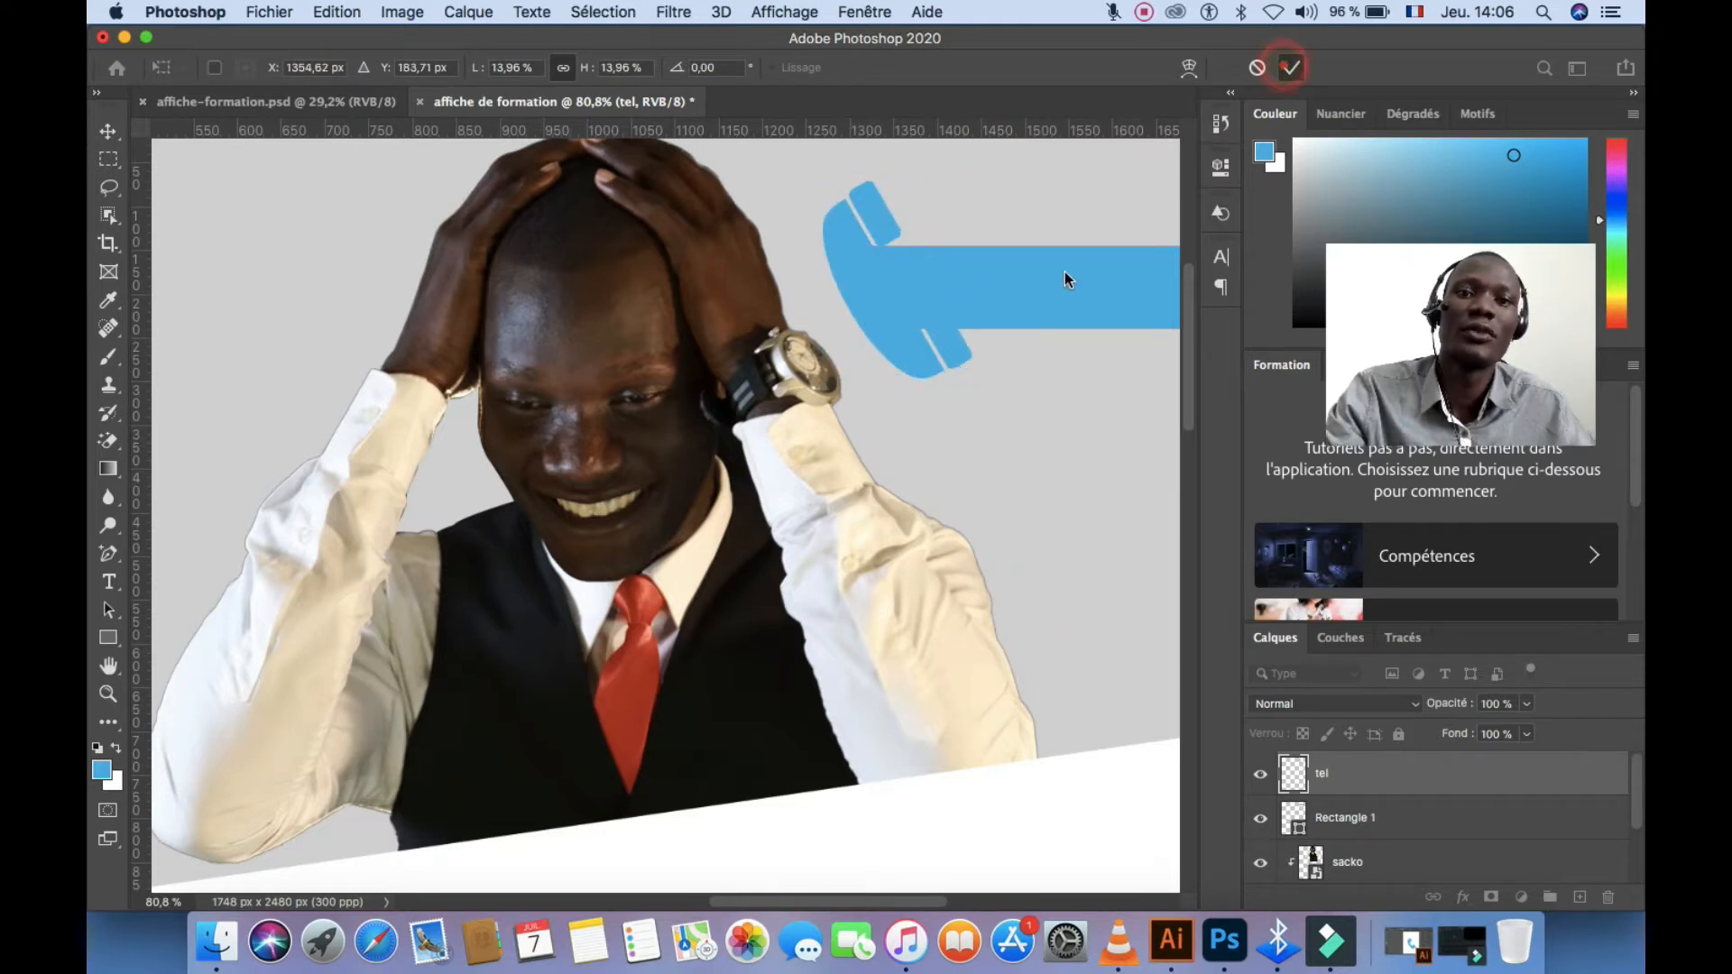
Shrink the blue bar slightly to about 87%
{"action": "left_click", "coordinate": [1063, 274]}
{"action": "key", "text": "super+t"}
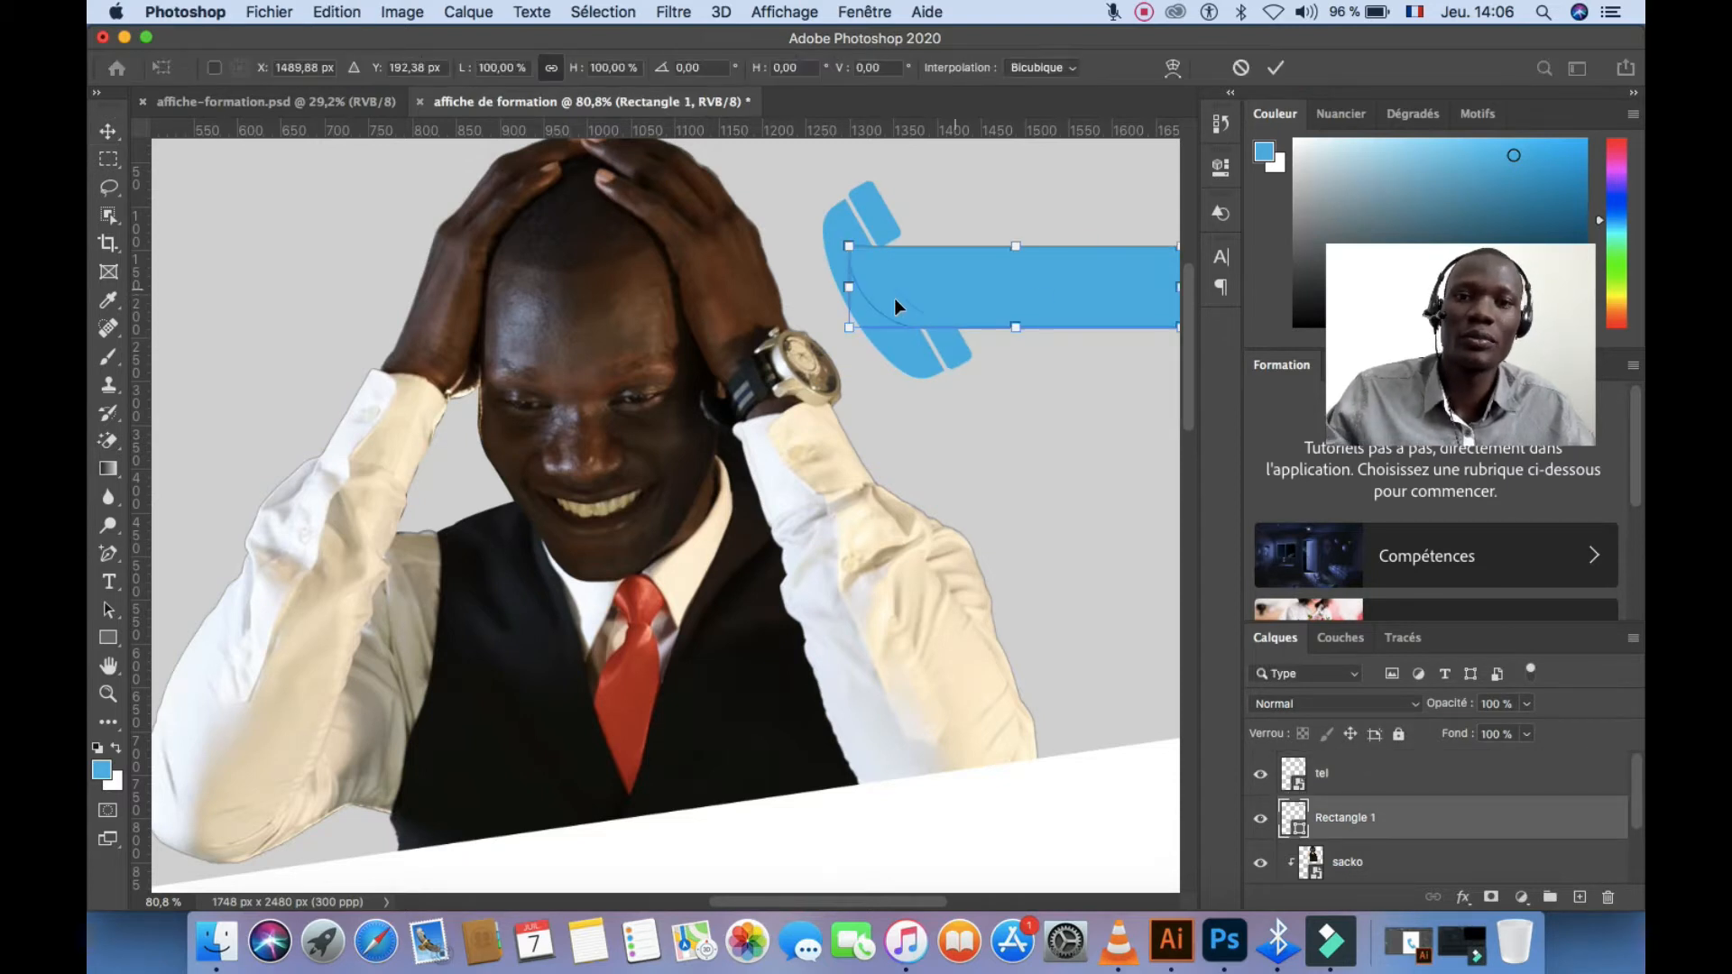
{"action": "left_click_drag", "start_coordinate": [849, 326], "coordinate": [1010, 283]}
{"action": "left_click", "coordinate": [1275, 67]}
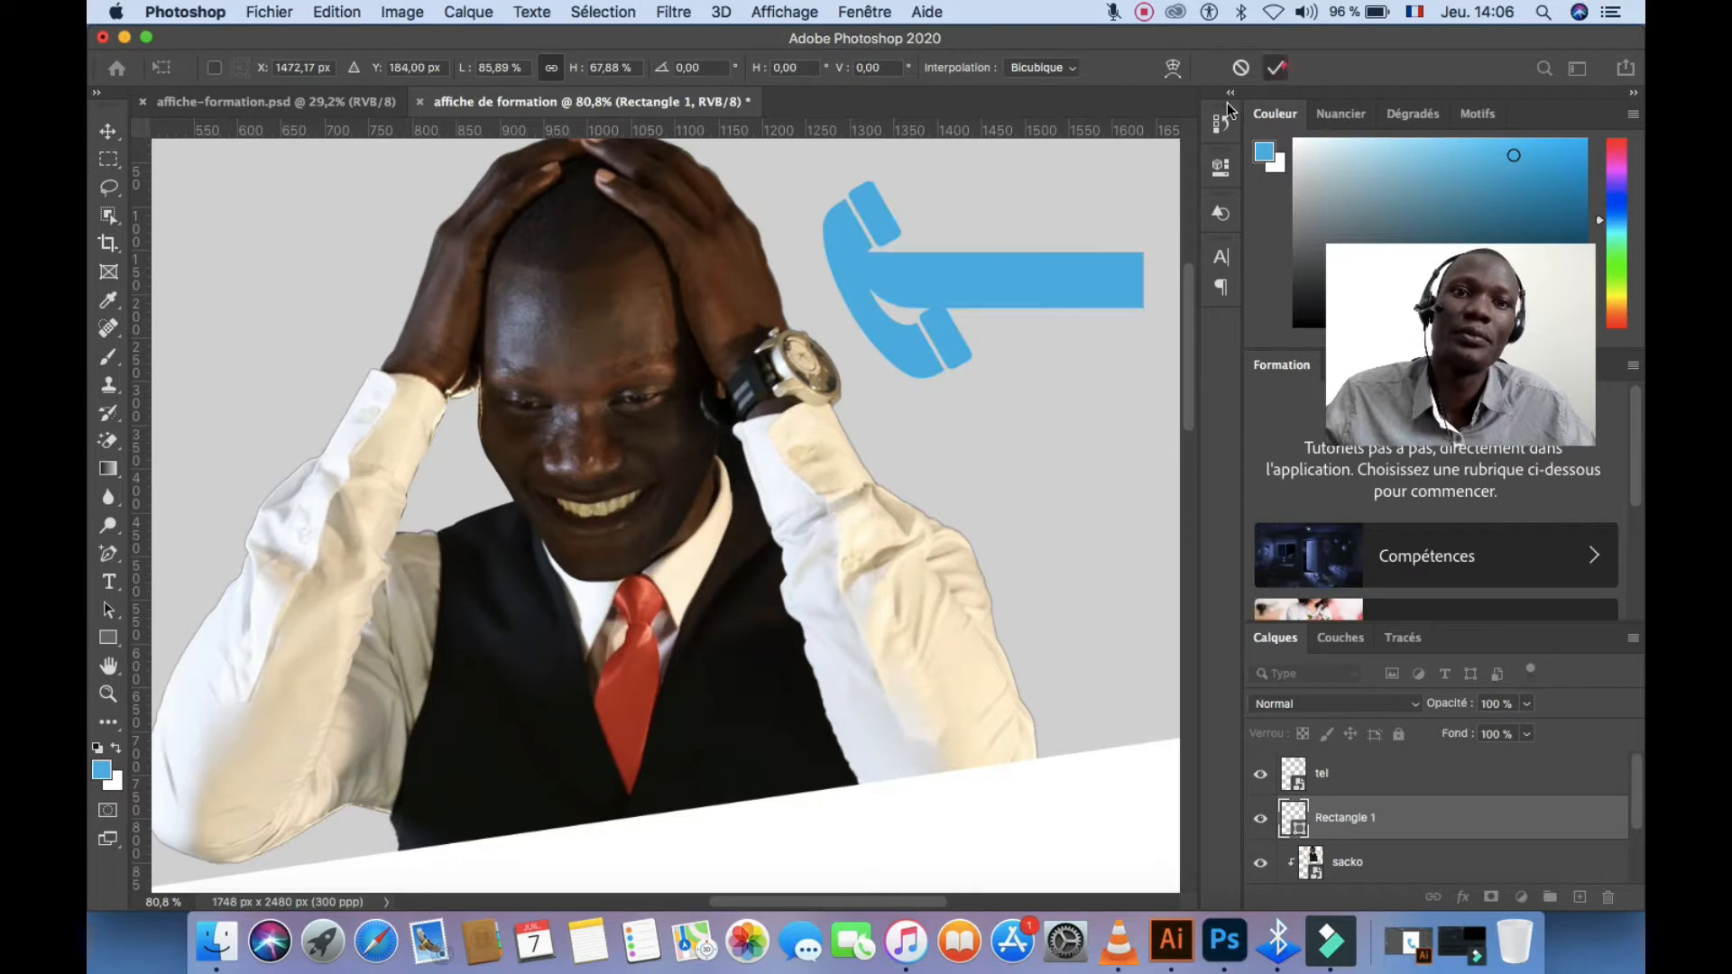
Tilt the phone icon about 7 degrees and nudge it into position
{"action": "left_click", "coordinate": [951, 339], "text": "super"}
{"action": "key", "text": "super+t"}
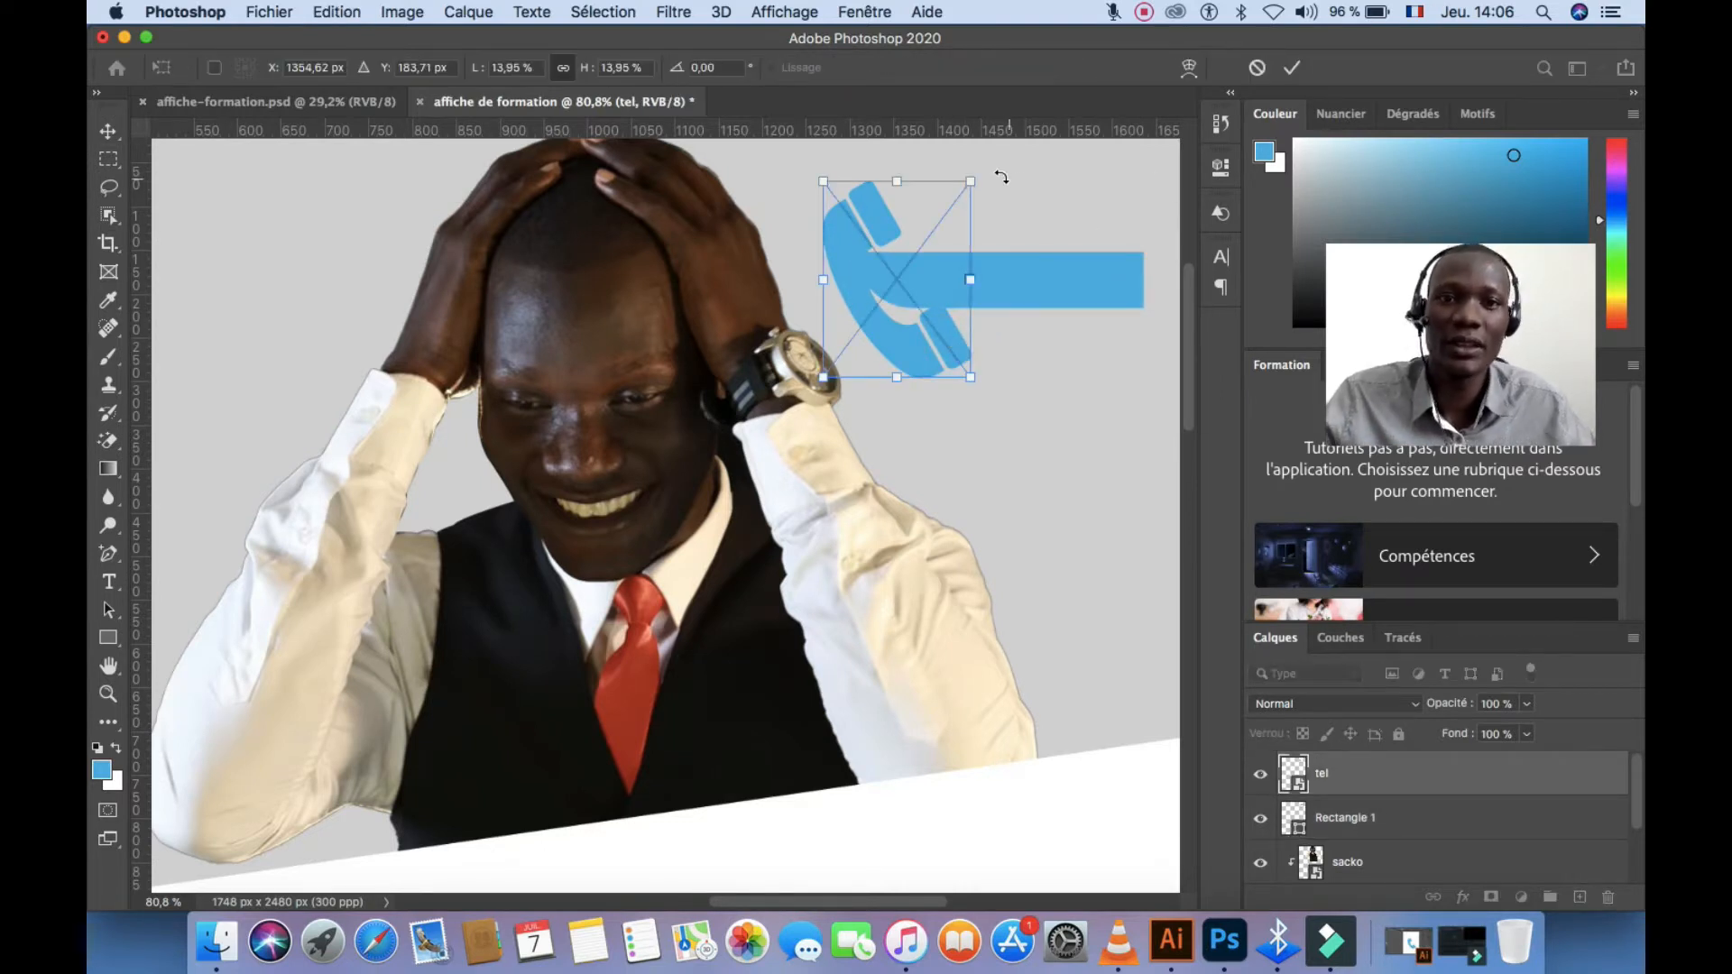
{"action": "left_click_drag", "start_coordinate": [998, 179], "coordinate": [1007, 197]}
{"action": "left_click_drag", "start_coordinate": [935, 329], "coordinate": [934, 323]}
{"action": "key", "text": "Down"}
{"action": "key", "text": "Down"}
{"action": "key", "text": "Down"}
{"action": "key", "text": "Down"}
{"action": "key", "text": "Down"}
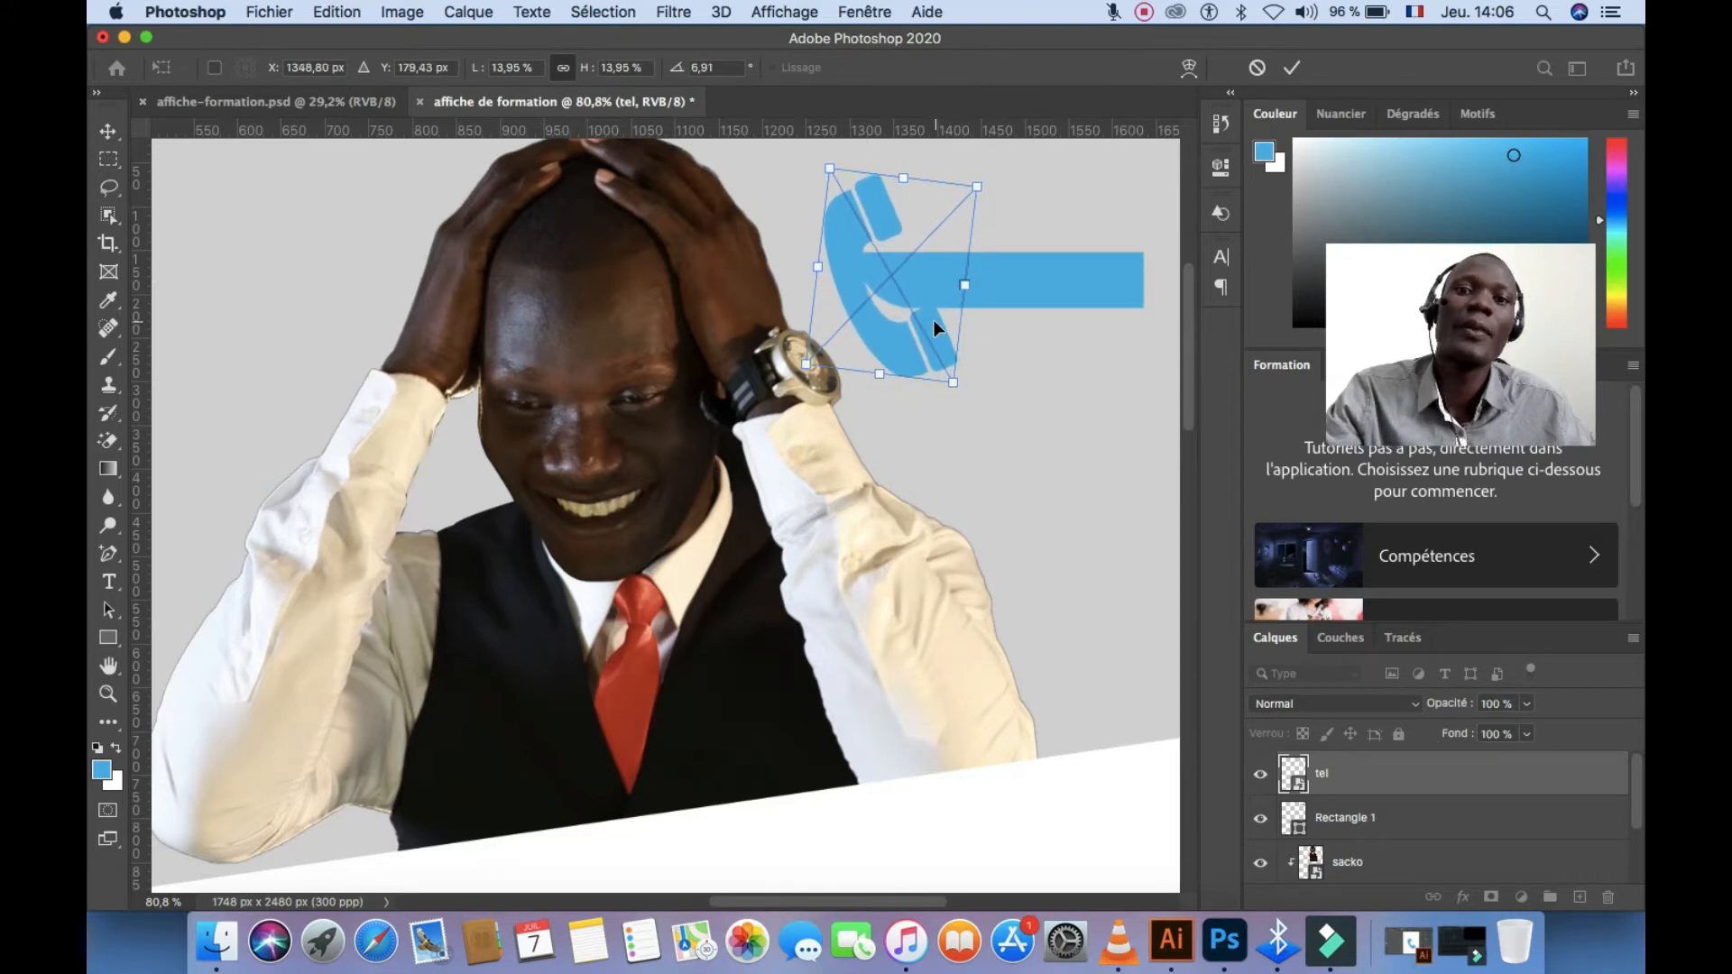
{"action": "left_click", "coordinate": [1292, 68]}
{"action": "scroll", "coordinate": [796, 375], "scroll_direction": "down", "scroll_amount": 5}
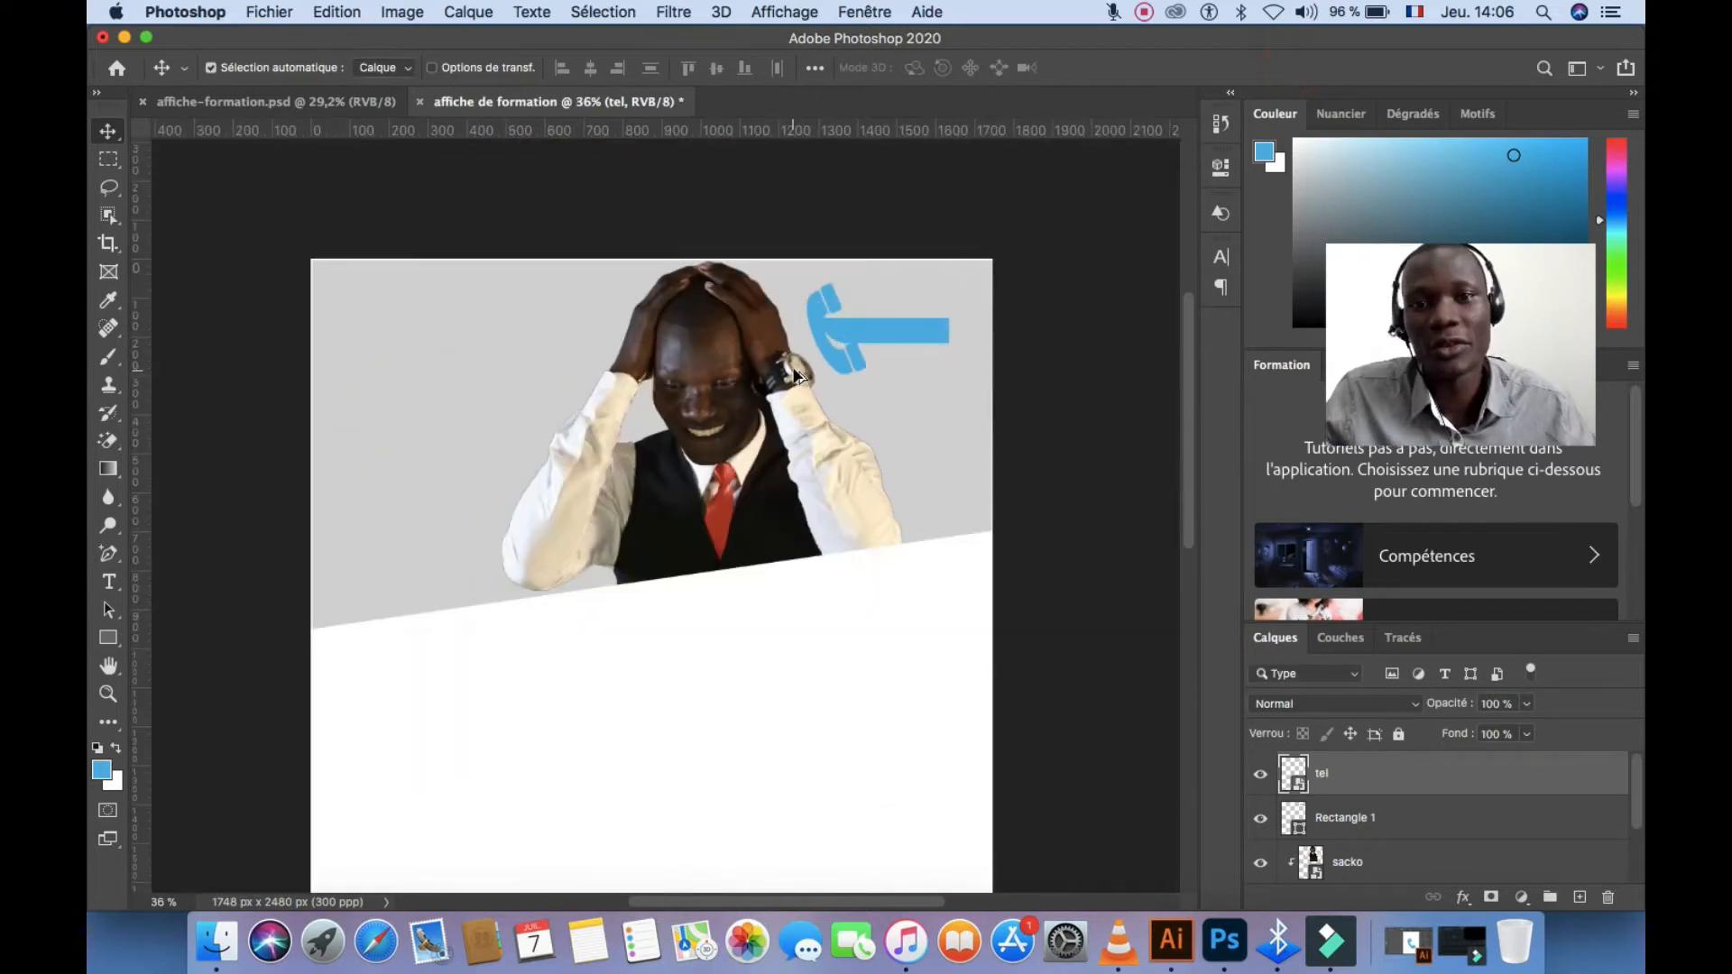
Type the phone number as a text line and move it onto the blue bar
{"action": "scroll", "coordinate": [809, 374], "scroll_direction": "up", "scroll_amount": 2}
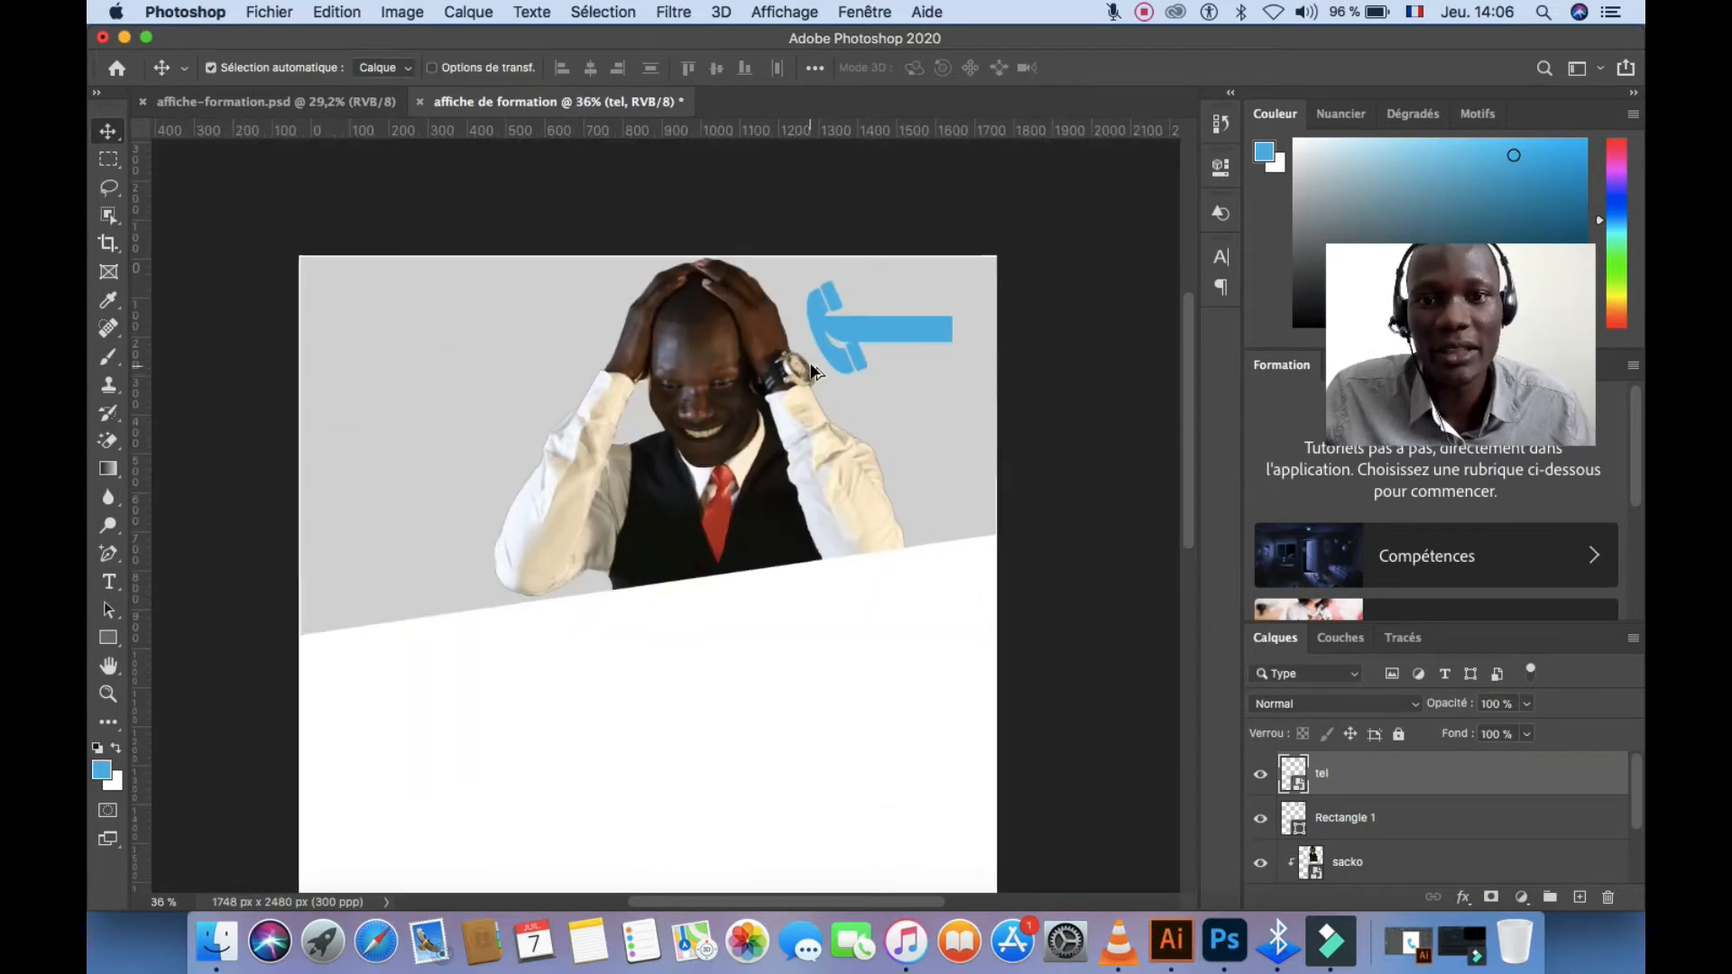
{"action": "left_click", "coordinate": [818, 629]}
{"action": "key", "text": "t"}
{"action": "left_click", "coordinate": [677, 734]}
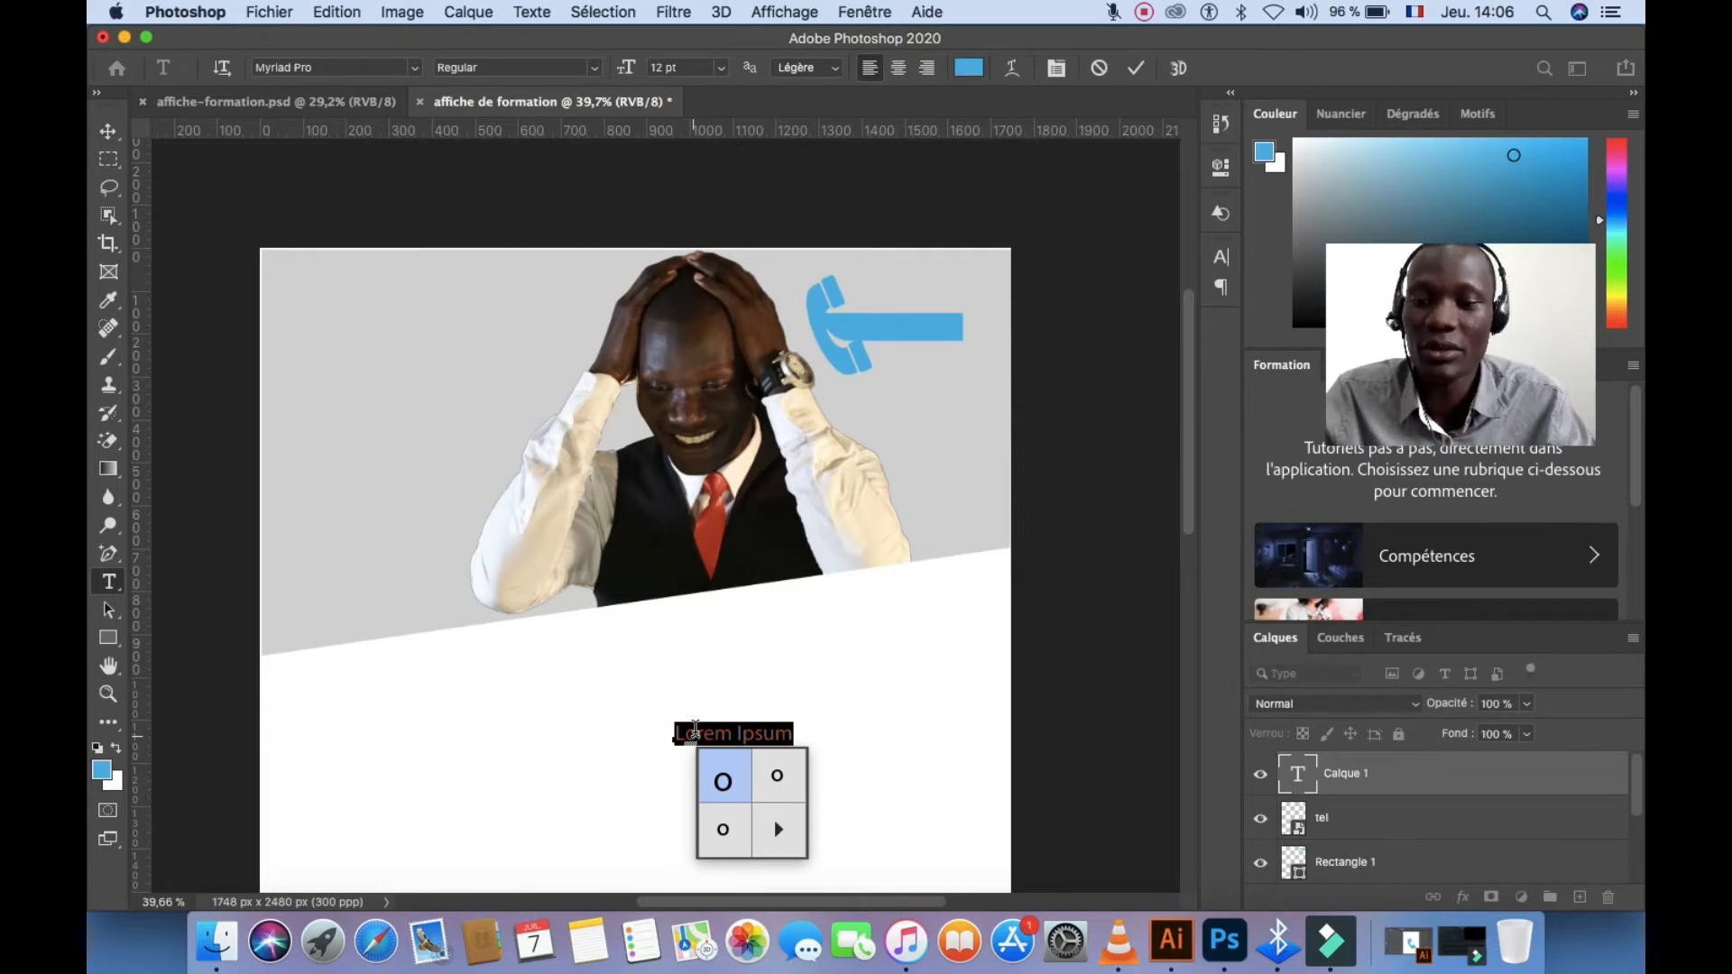
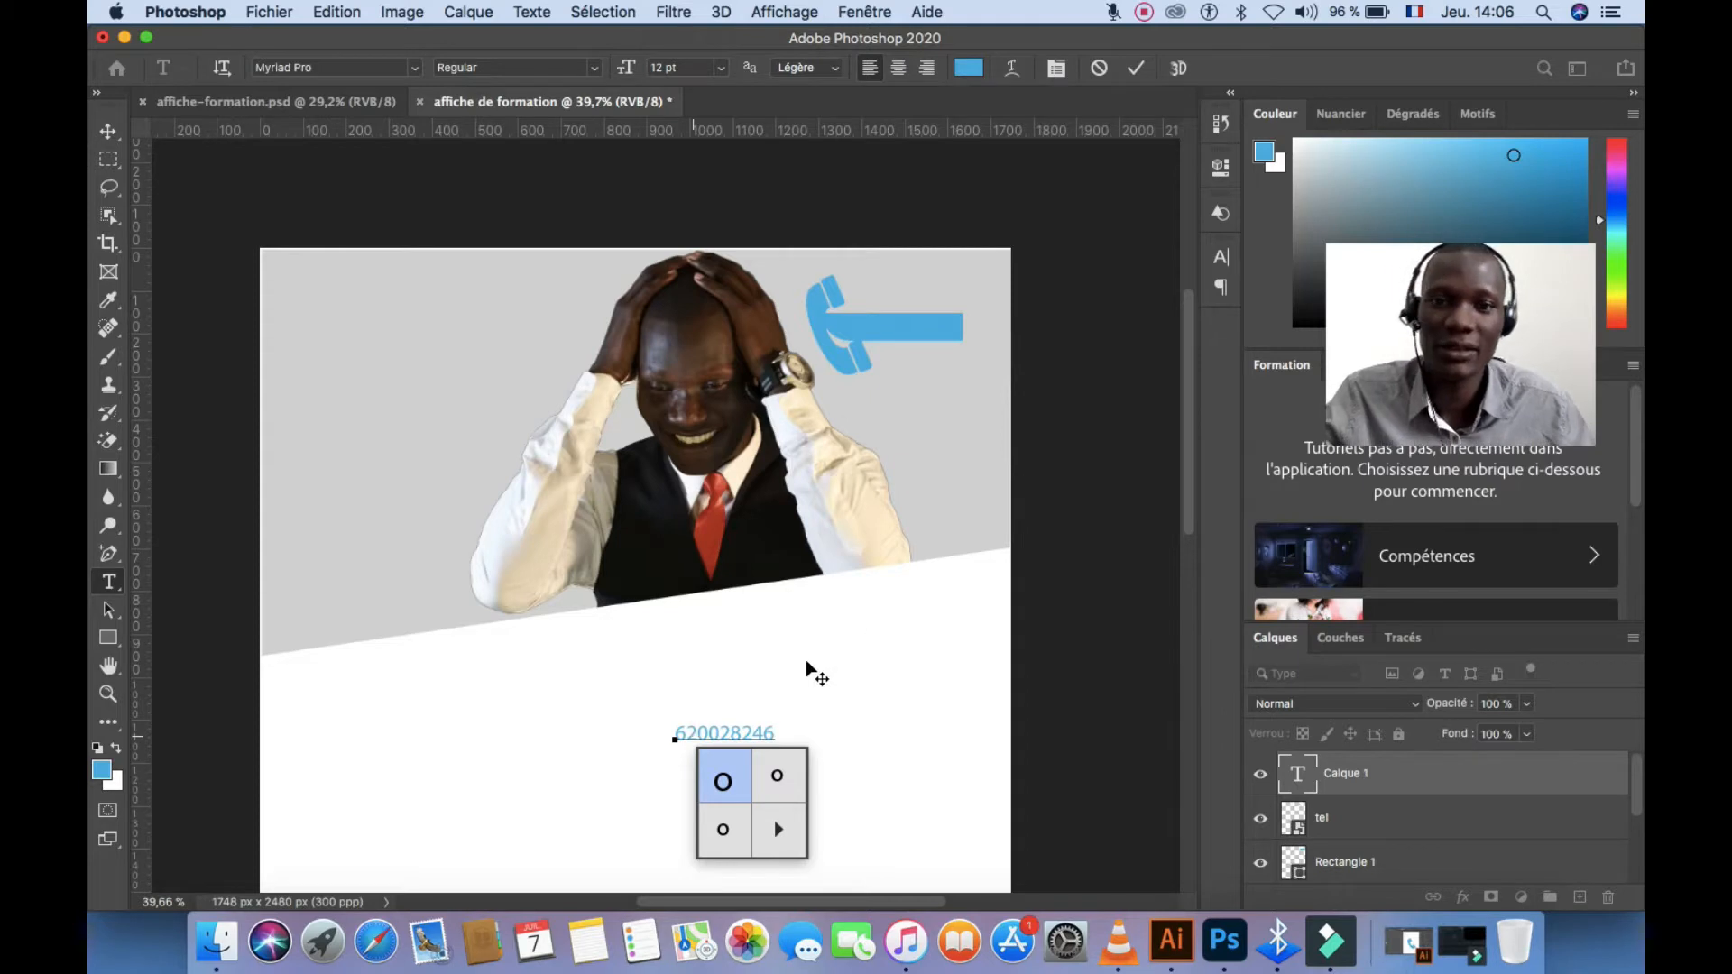
{"action": "left_click_drag", "start_coordinate": [772, 732], "coordinate": [619, 729]}
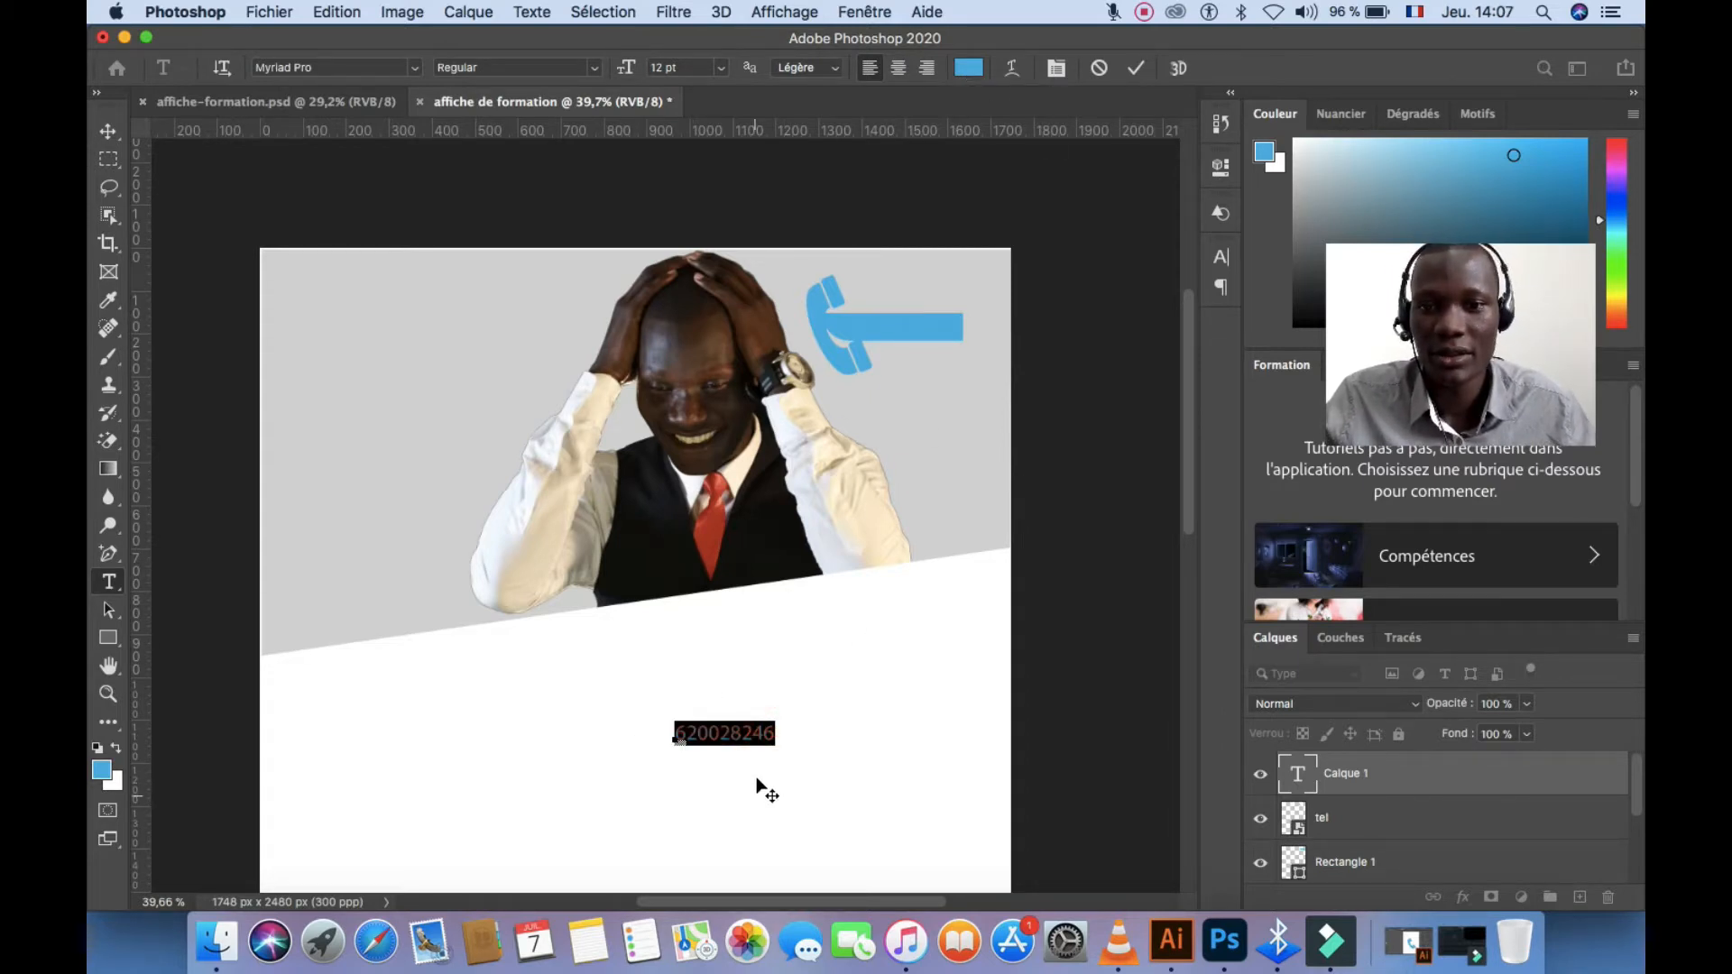
{"action": "left_click_drag", "start_coordinate": [756, 773], "coordinate": [929, 377]}
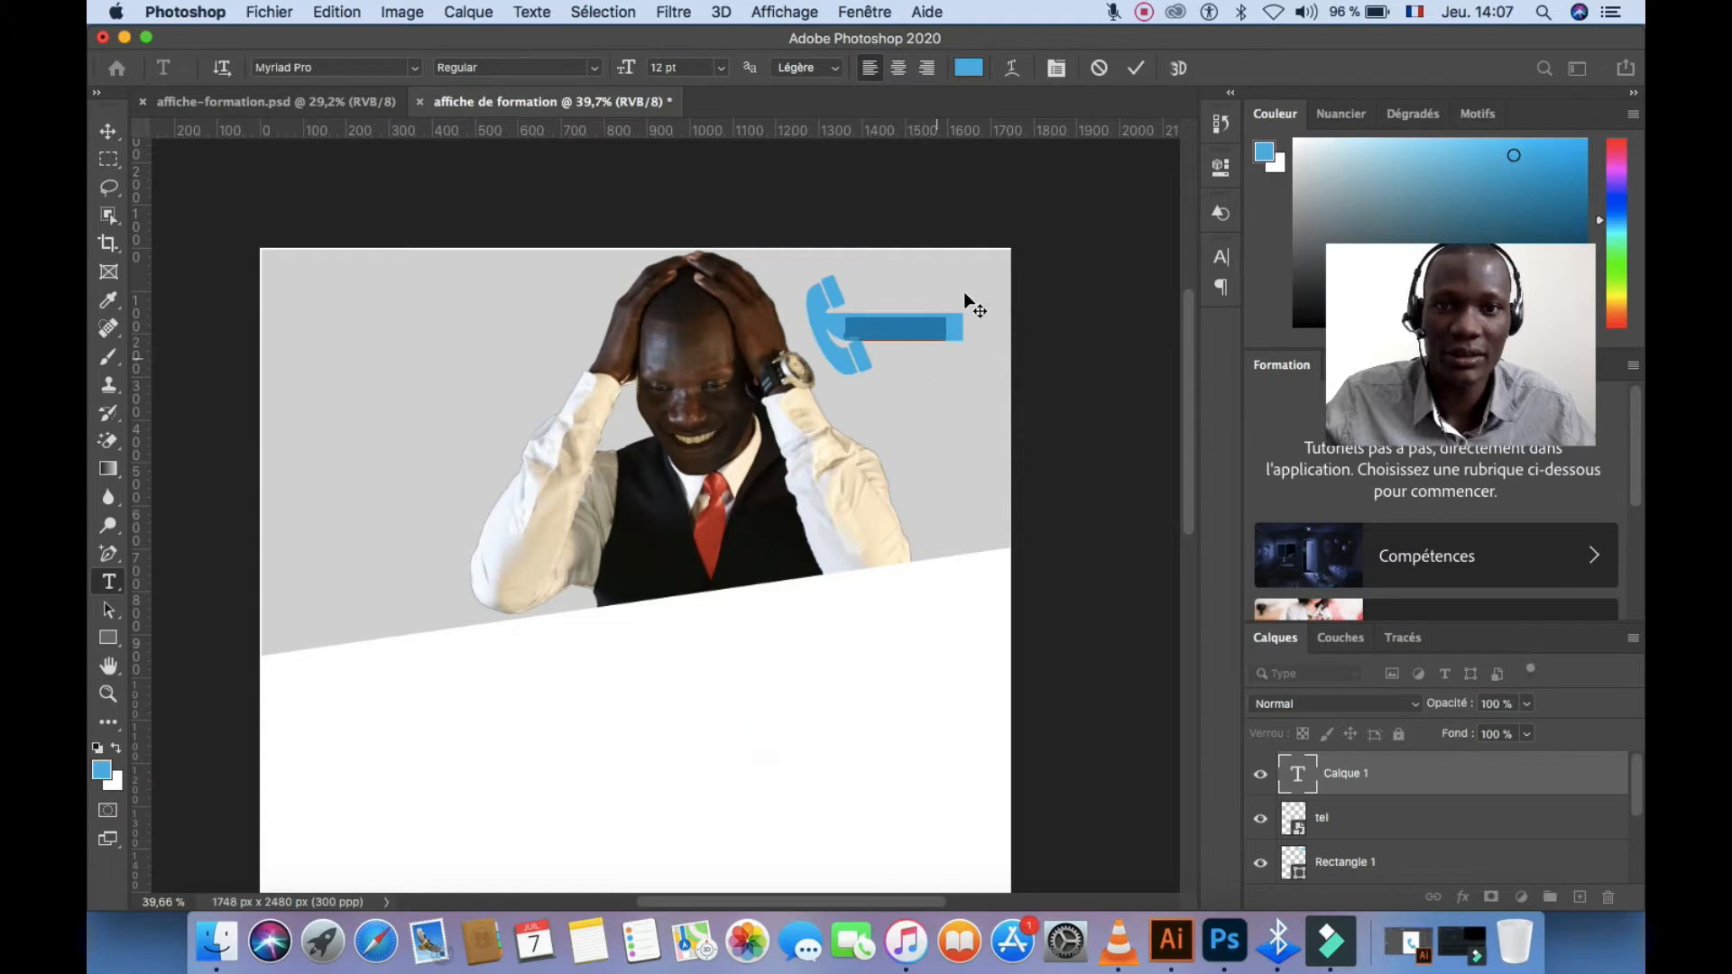
Make the phone number white at 14 pt and commit the text
{"action": "left_click", "coordinate": [969, 68]}
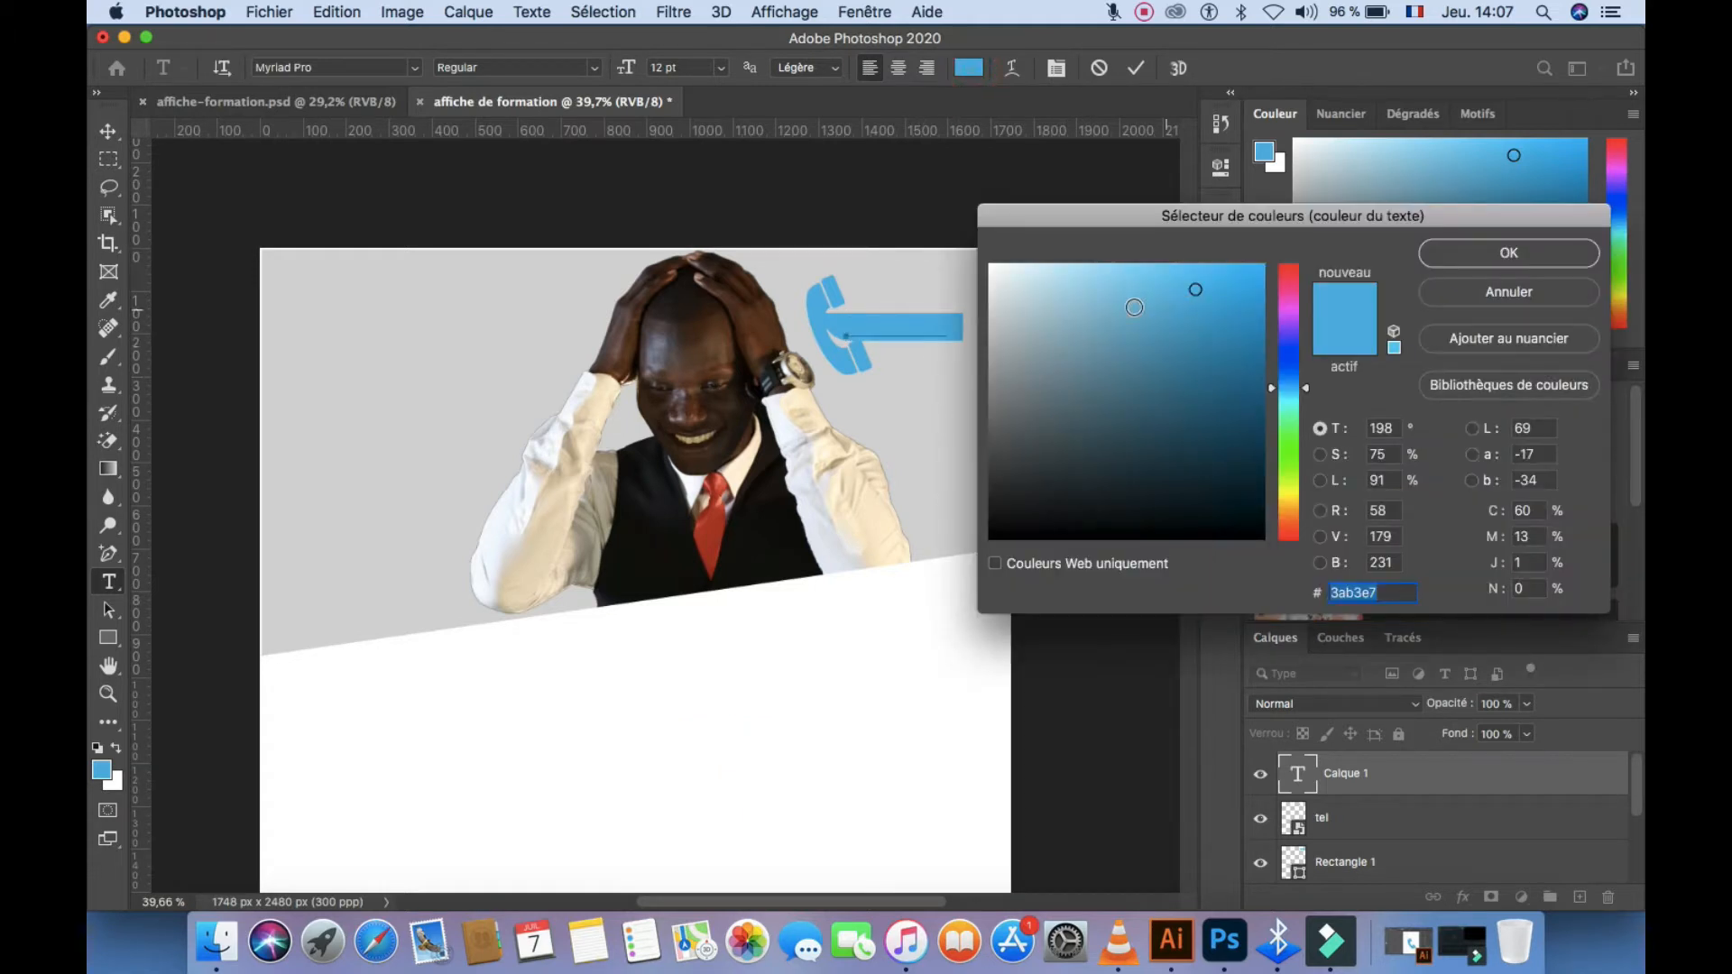
{"action": "left_click", "coordinate": [990, 266]}
{"action": "left_click", "coordinate": [1421, 265]}
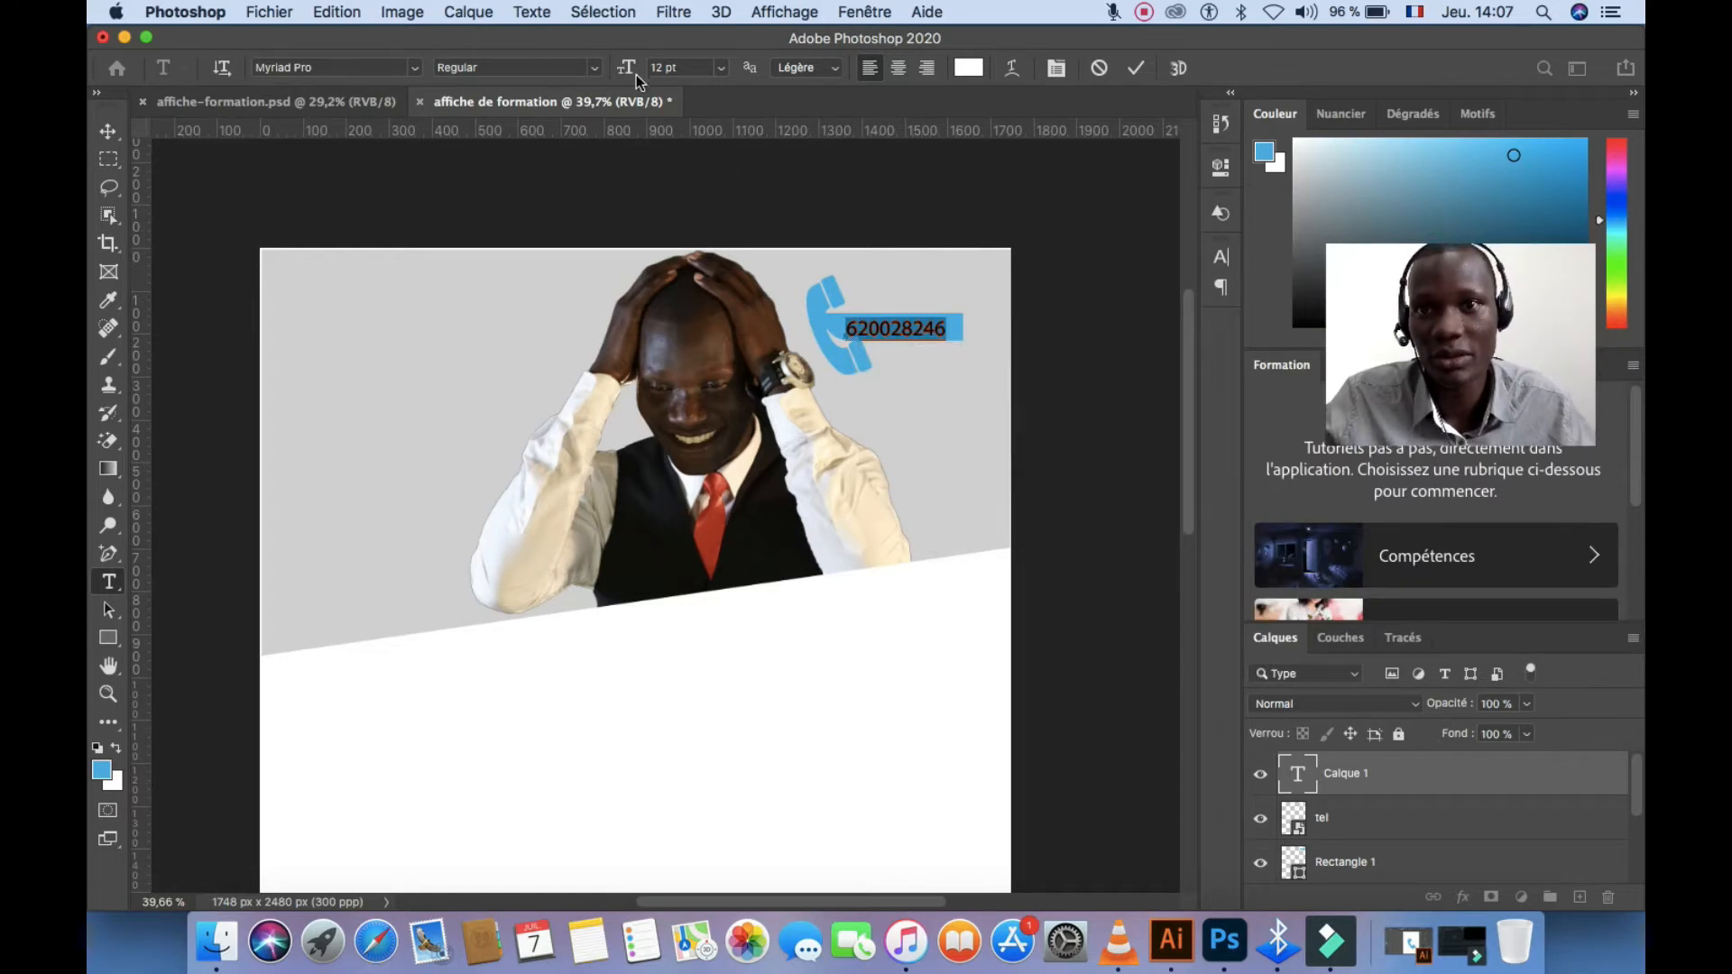
{"action": "left_click_drag", "start_coordinate": [636, 74], "coordinate": [630, 72]}
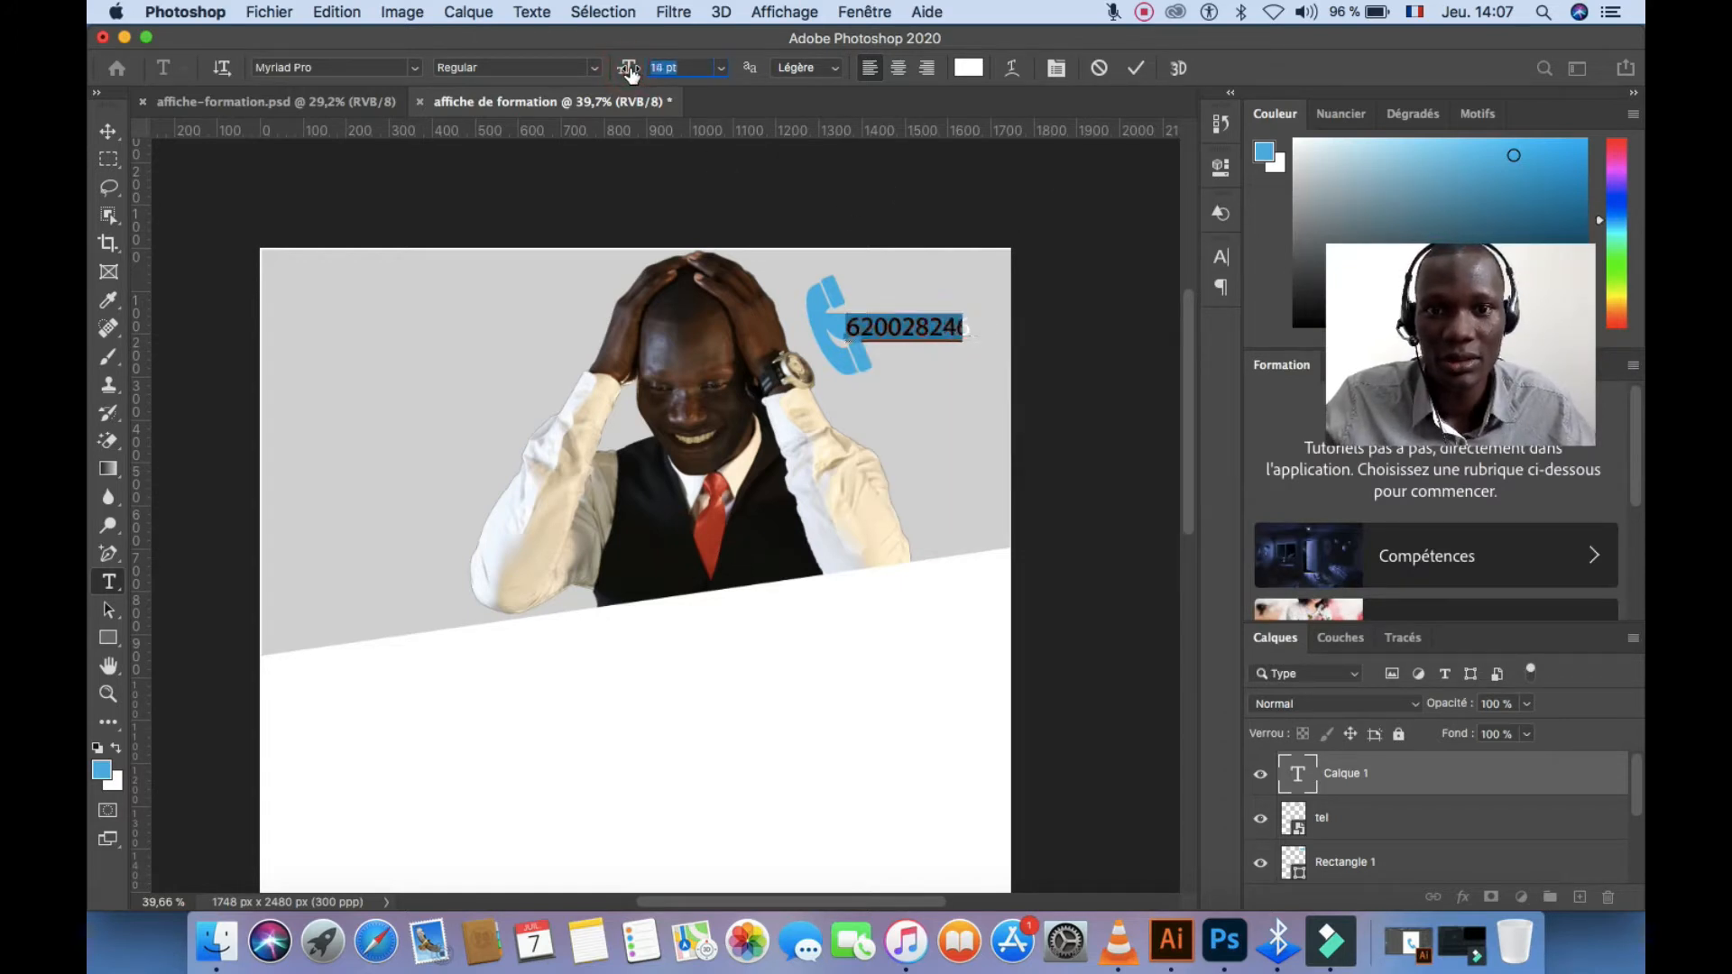
{"action": "left_click", "coordinate": [1136, 69]}
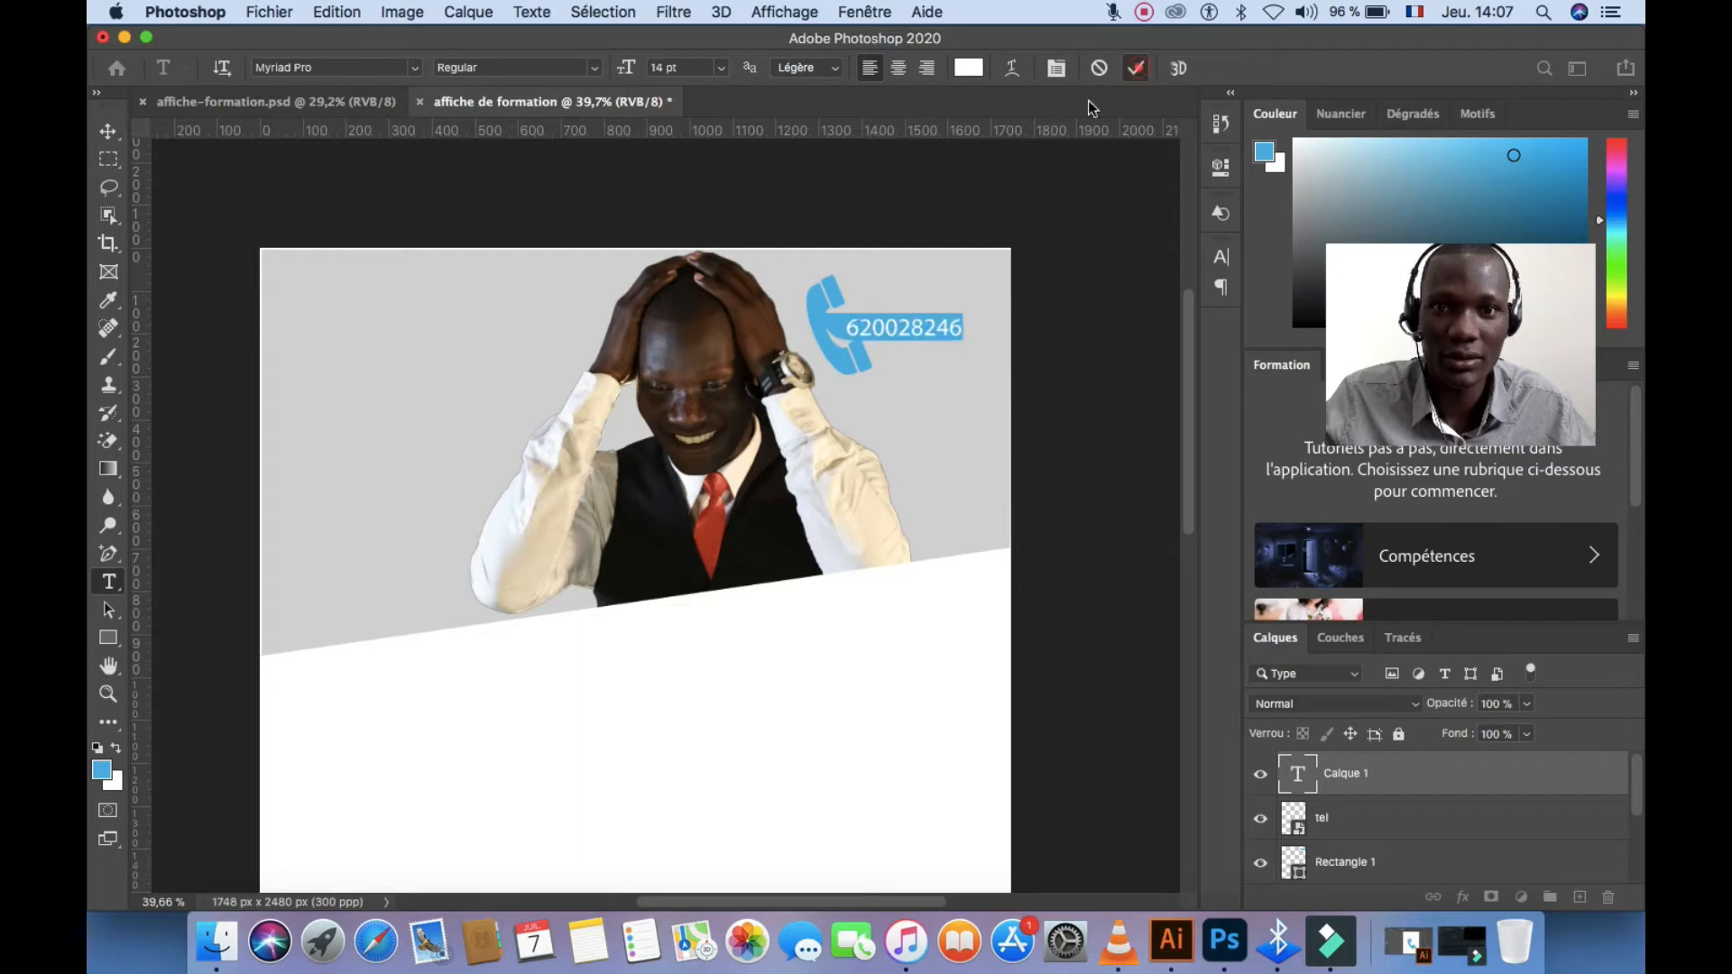
Nudge the phone number one step left and up with the Move tool
{"action": "left_click", "coordinate": [107, 131]}
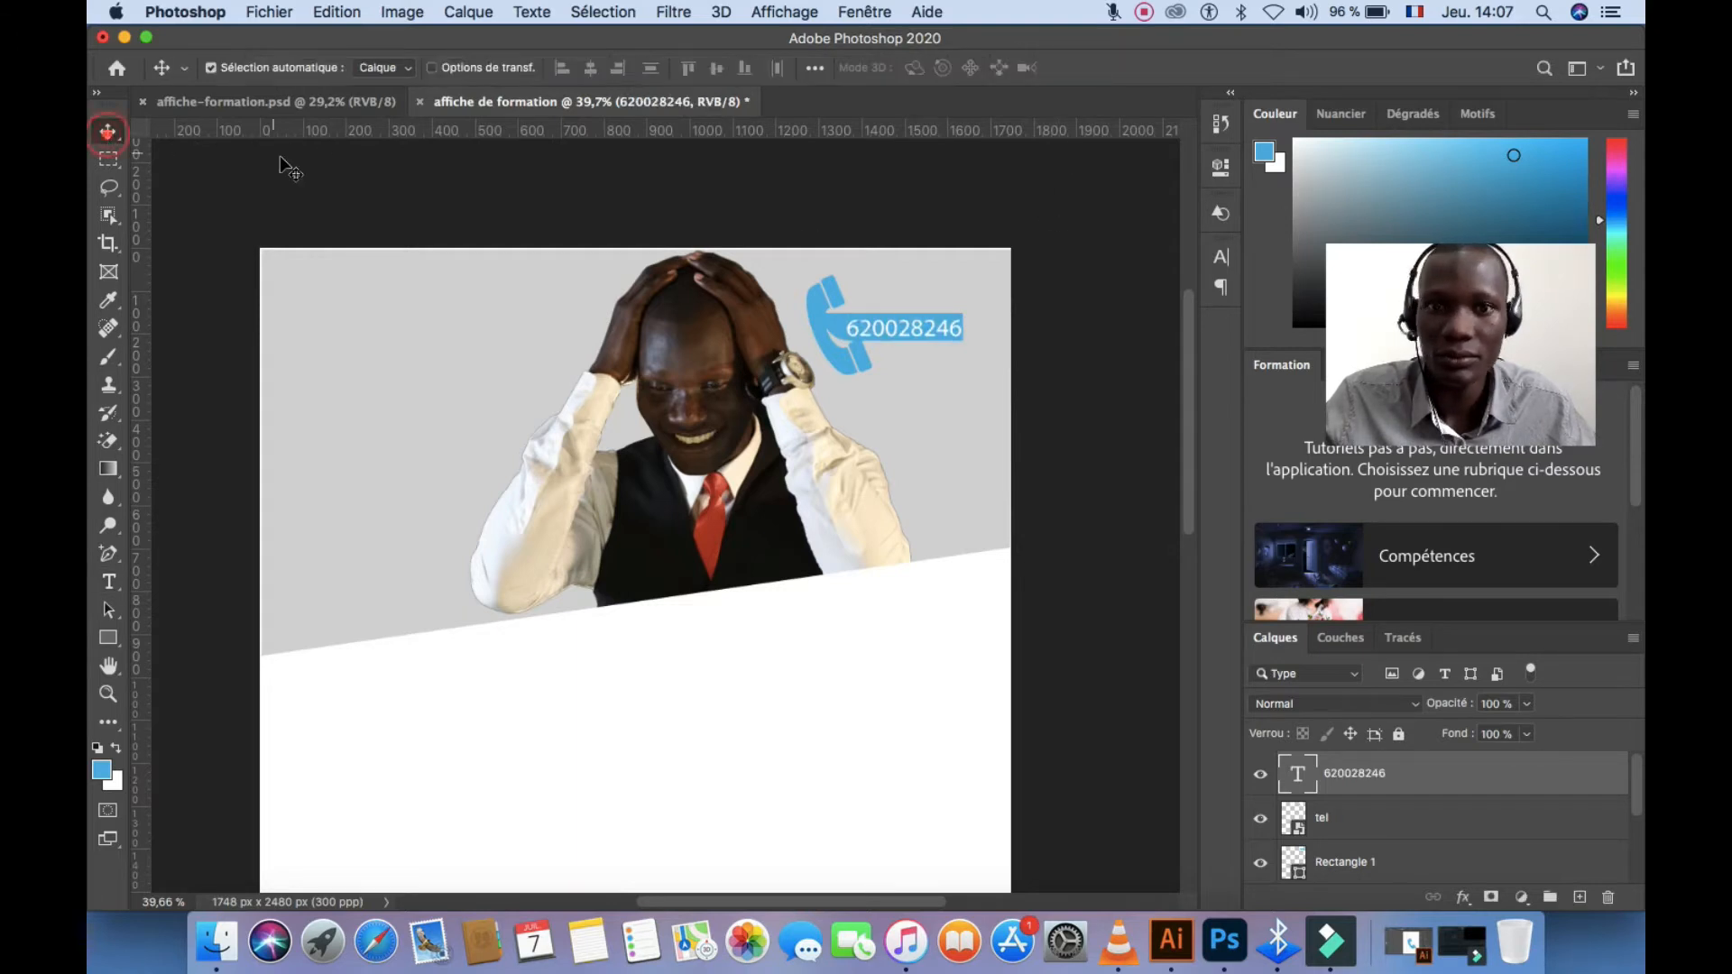
{"action": "key", "text": "Left"}
{"action": "key", "text": "Left"}
{"action": "key", "text": "Left"}
{"action": "key", "text": "Left"}
{"action": "key", "text": "Left"}
{"action": "key", "text": "Left"}
{"action": "key", "text": "Up"}
{"action": "key", "text": "Up"}
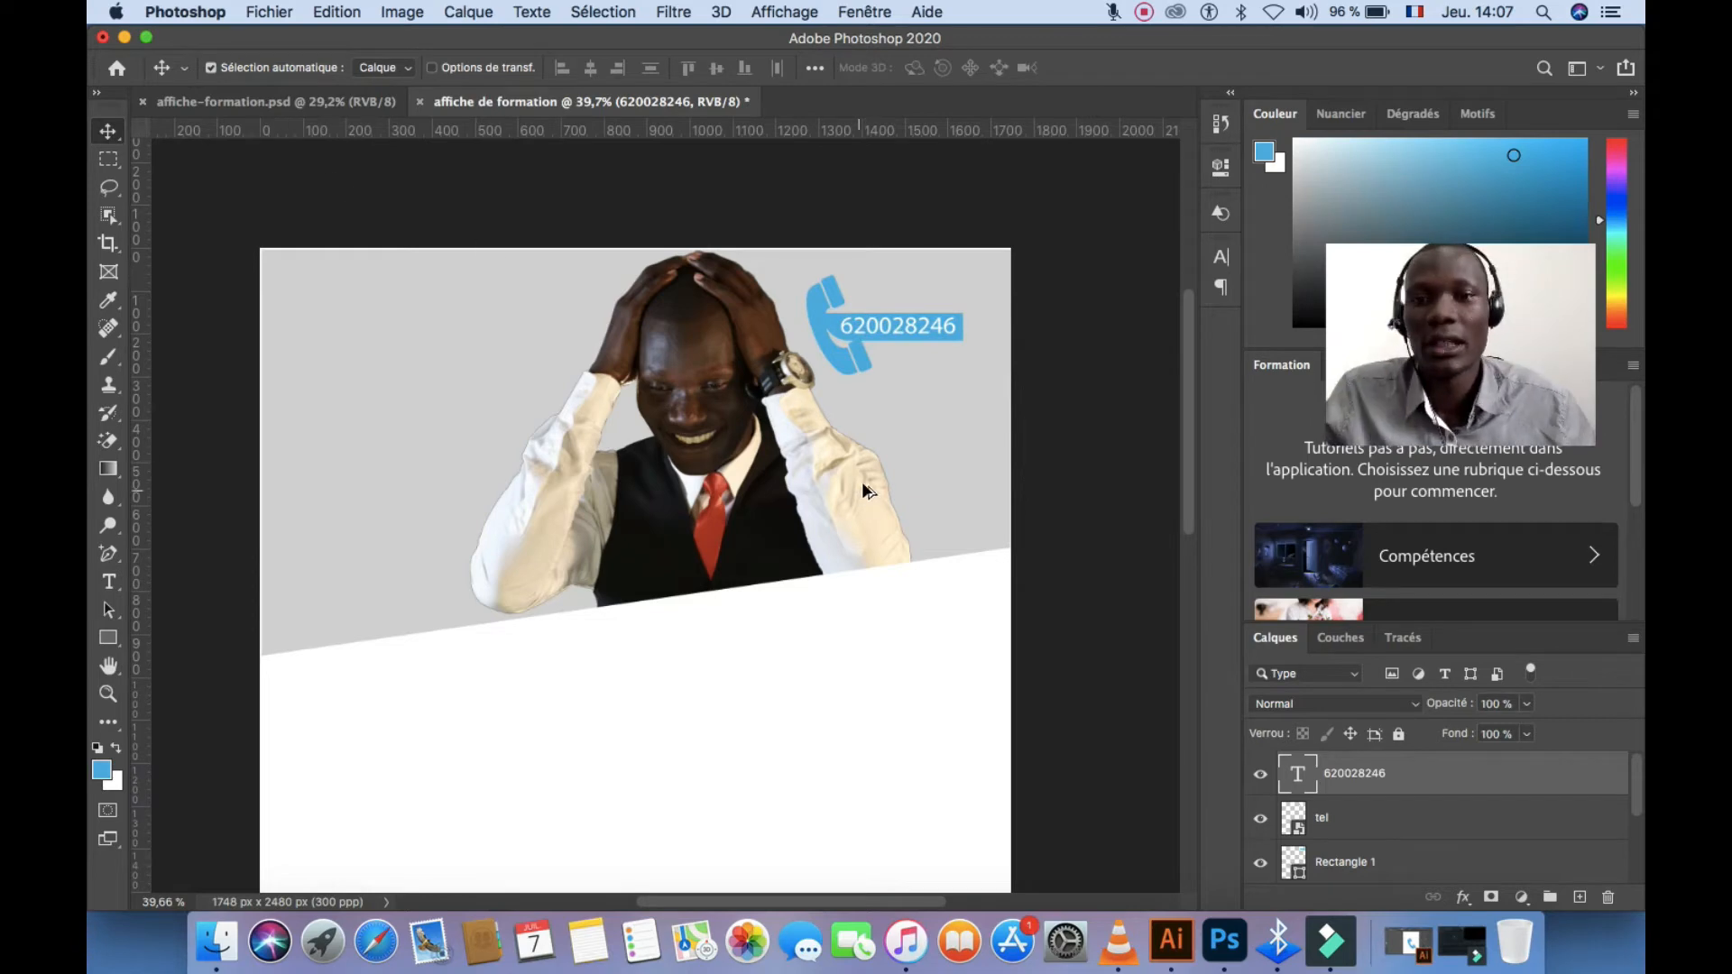
{"action": "scroll", "coordinate": [868, 491], "scroll_direction": "down", "scroll_amount": 1}
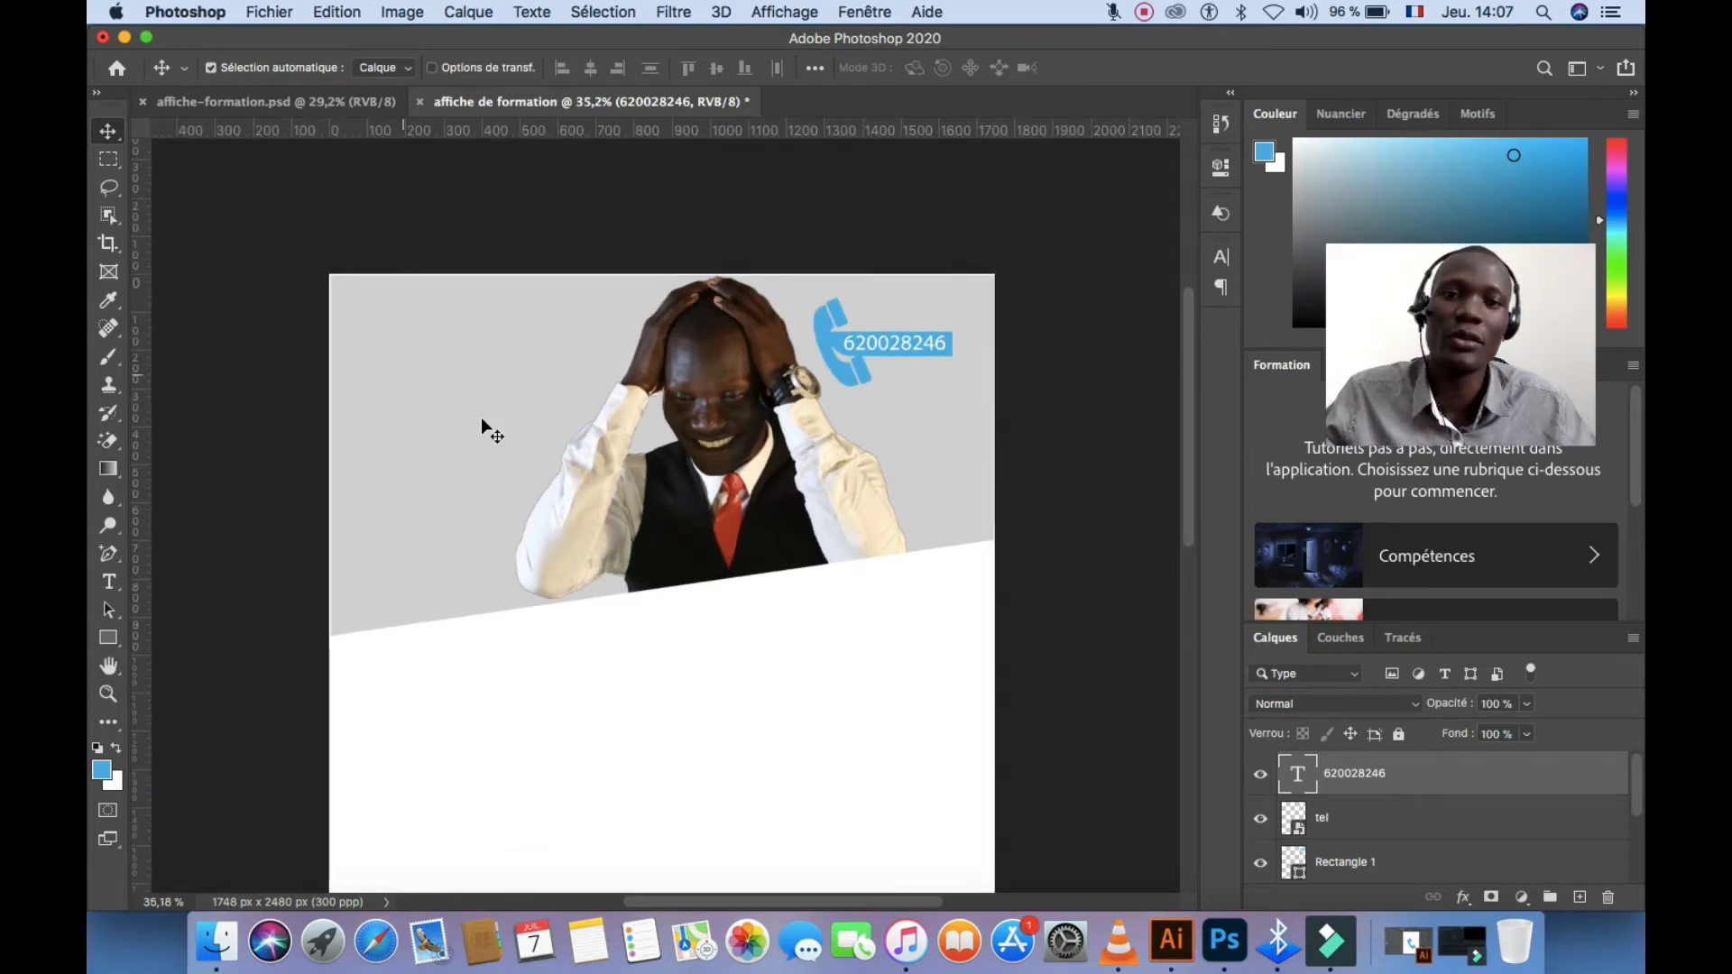
Drag the LOGO-LTV logo onto the poster, shrink it, and place it in the top-left corner
{"action": "left_click_drag", "start_coordinate": [973, 37], "coordinate": [628, 390]}
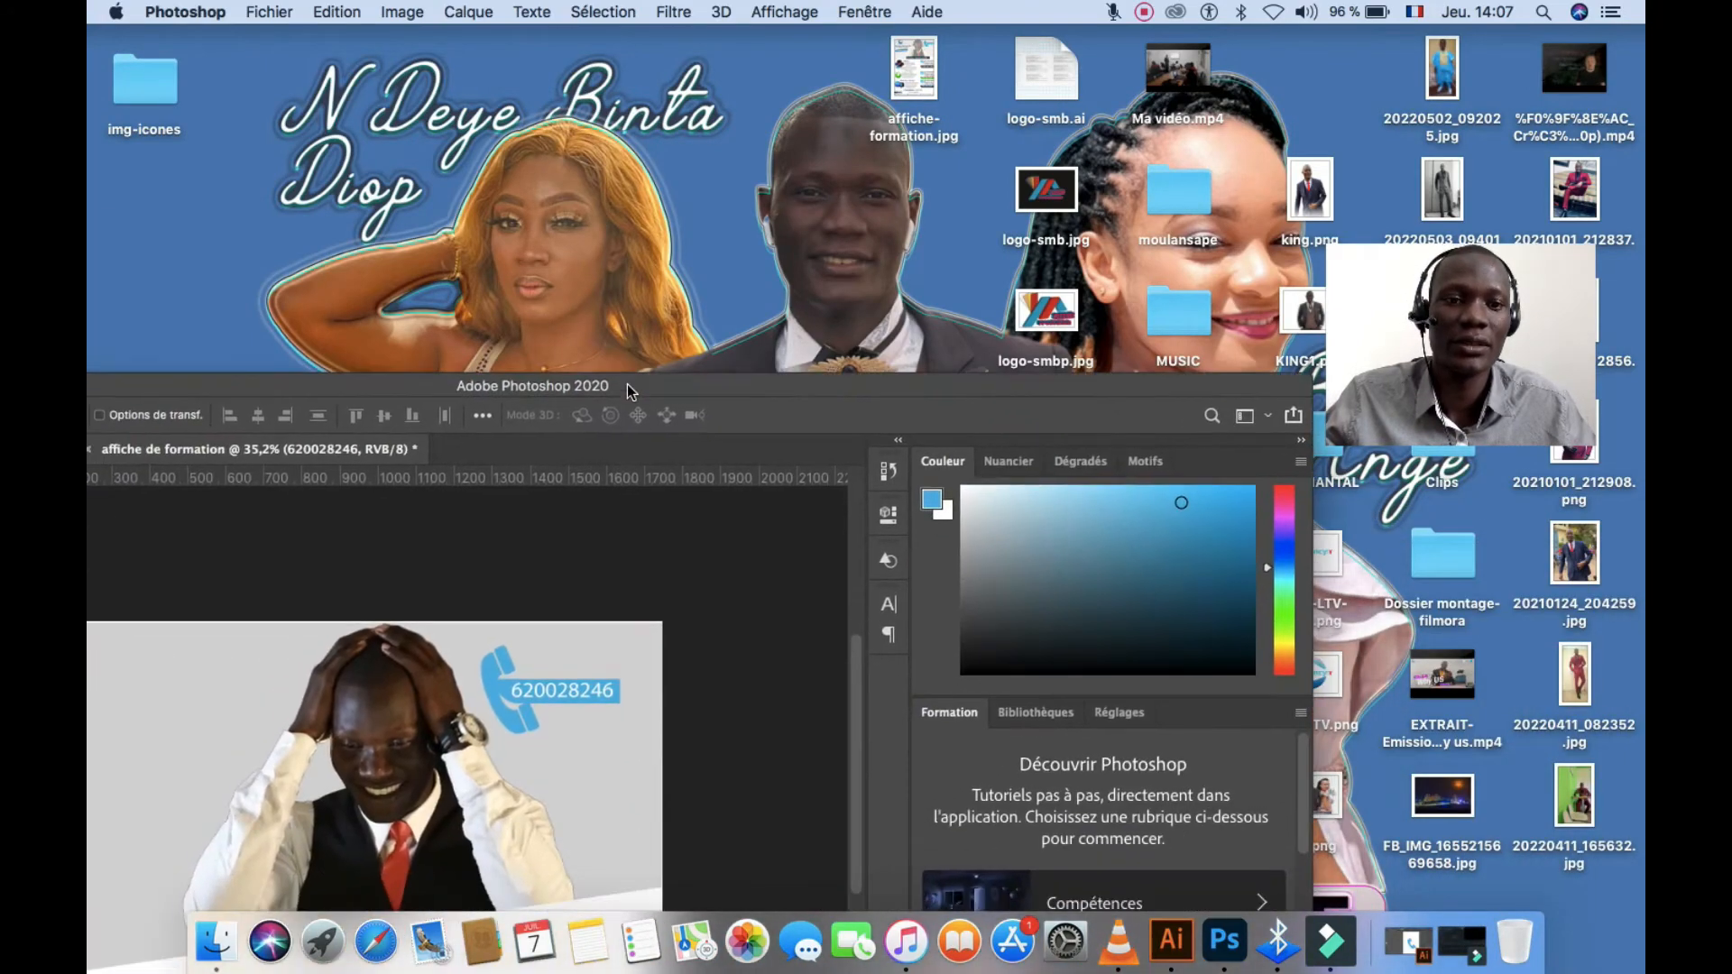
{"action": "left_click_drag", "start_coordinate": [1360, 697], "coordinate": [508, 637]}
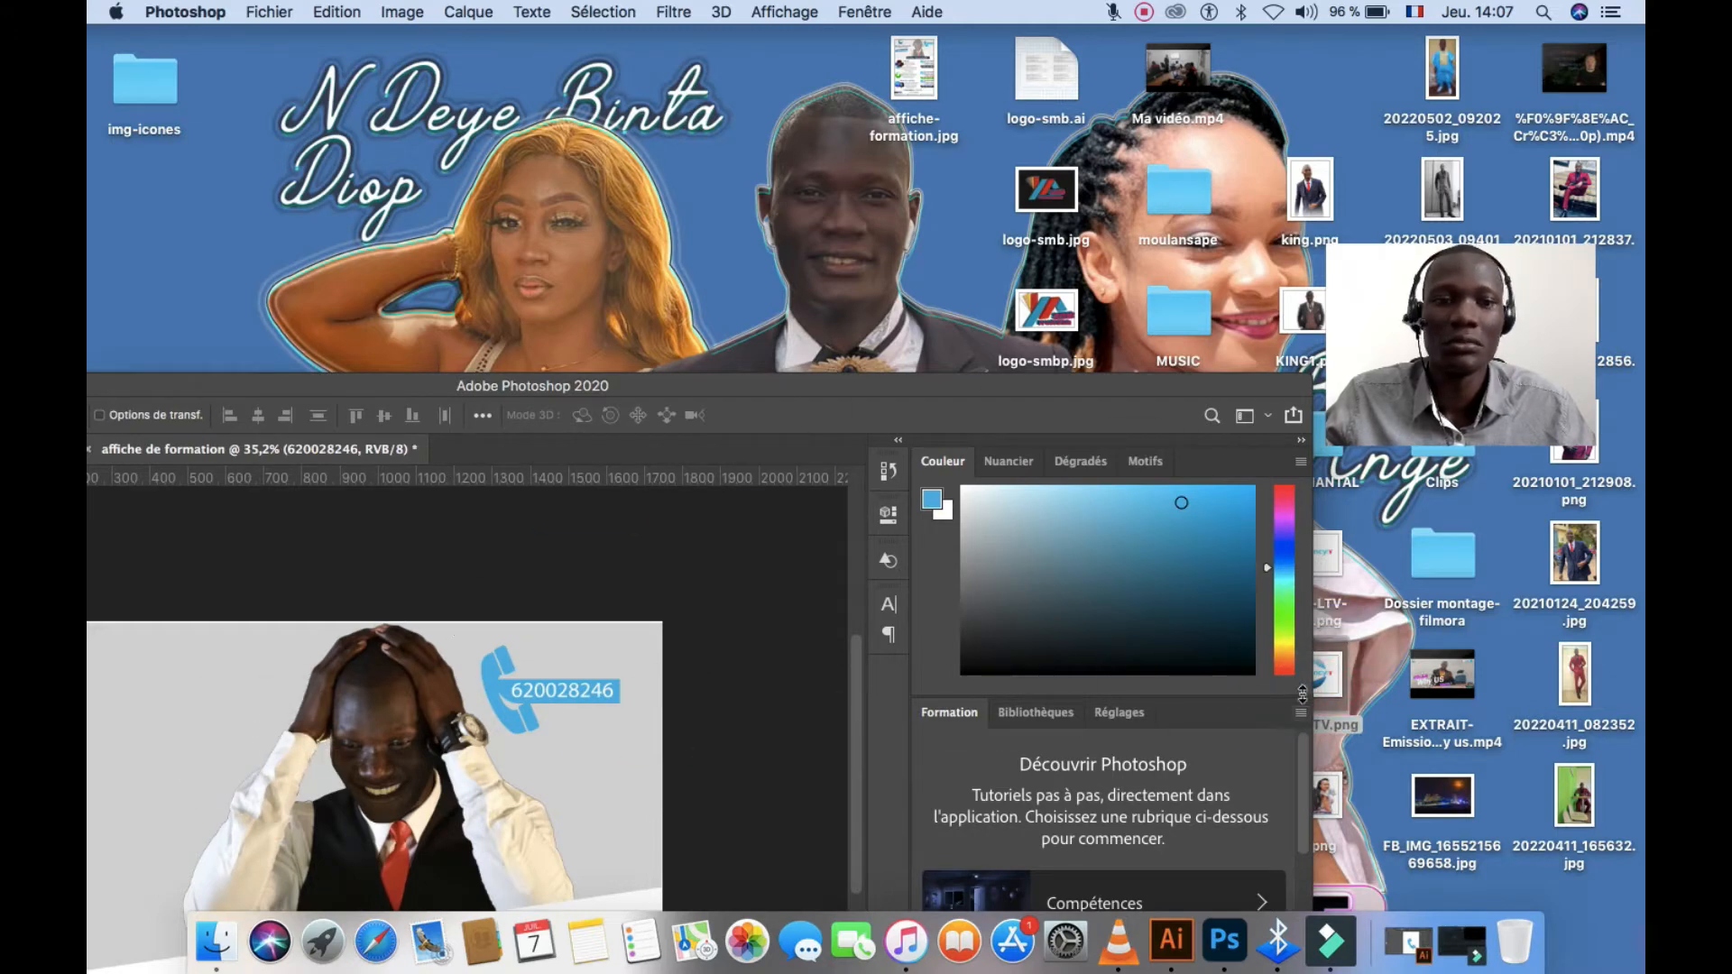
{"action": "left_click_drag", "start_coordinate": [1242, 764], "coordinate": [550, 796]}
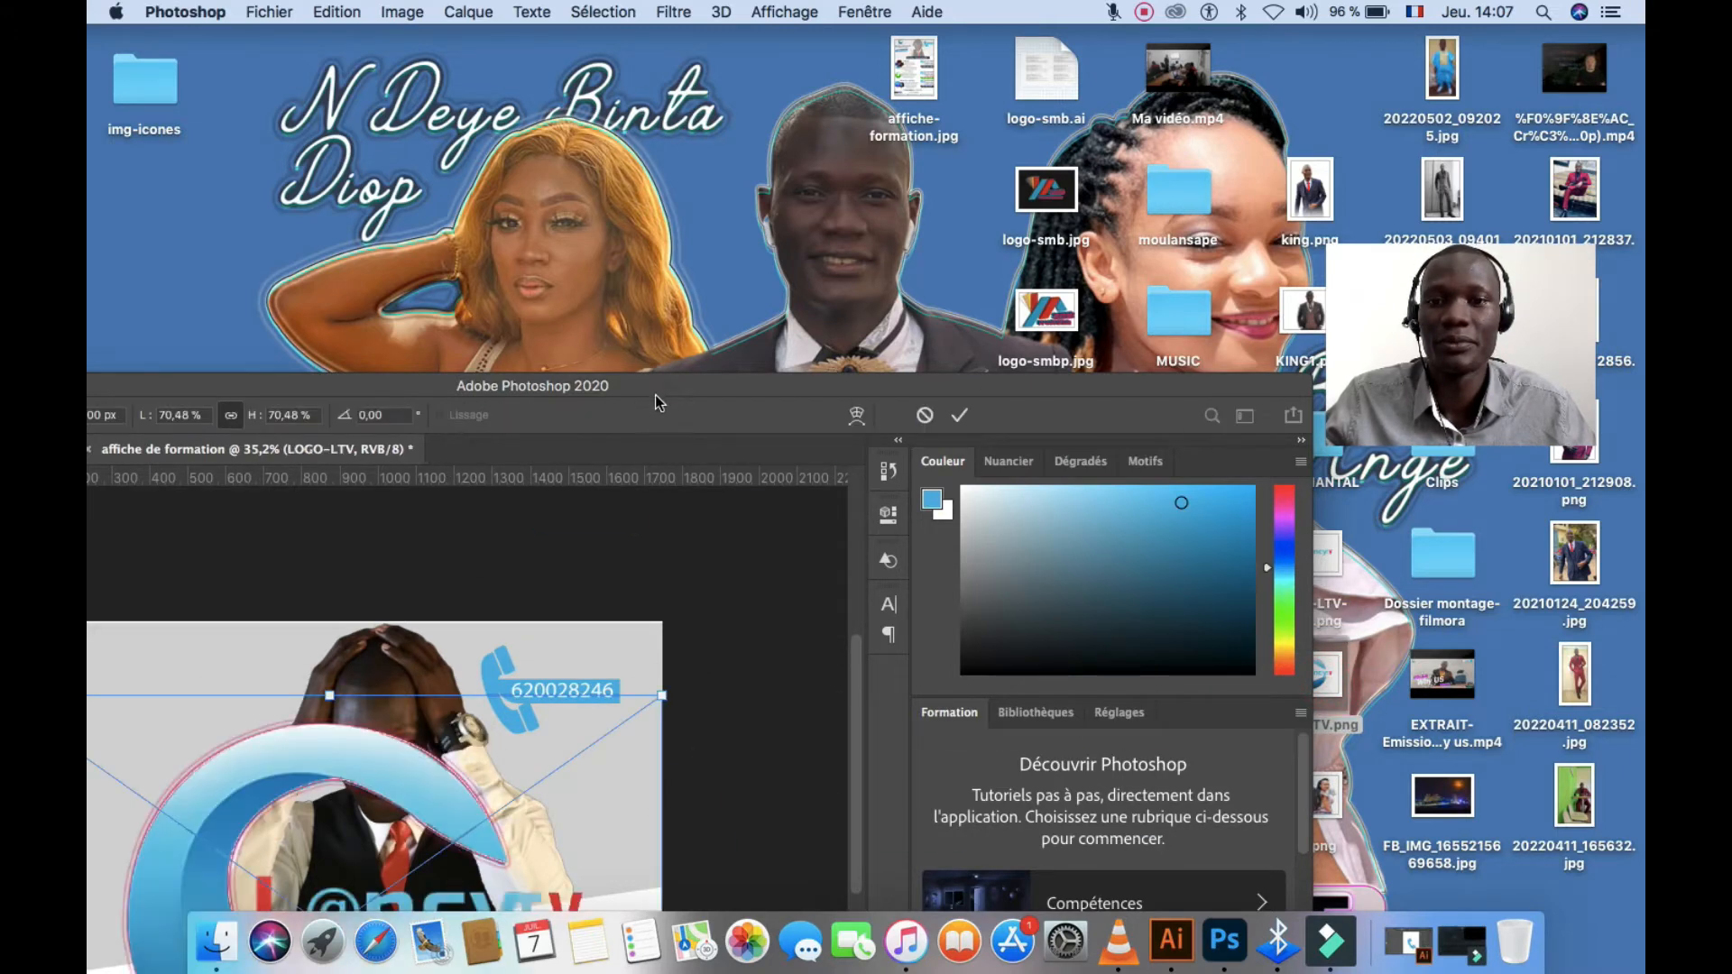
{"action": "left_click_drag", "start_coordinate": [658, 388], "coordinate": [958, 35]}
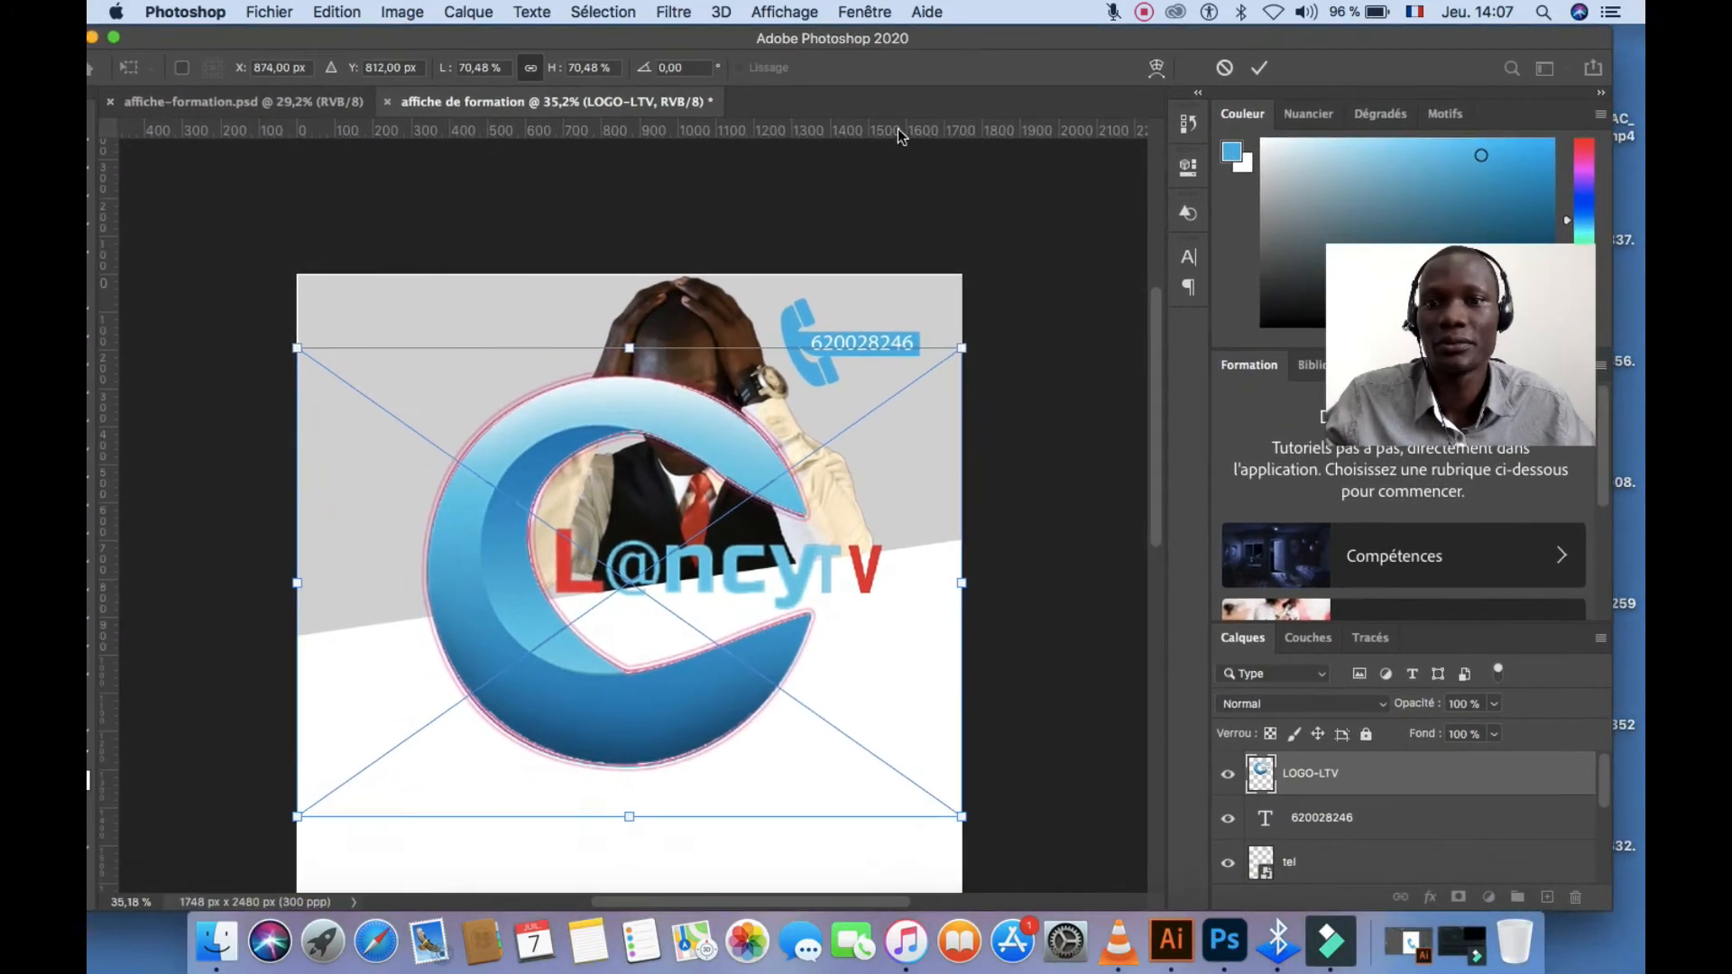
{"action": "left_click_drag", "start_coordinate": [961, 348], "coordinate": [464, 293]}
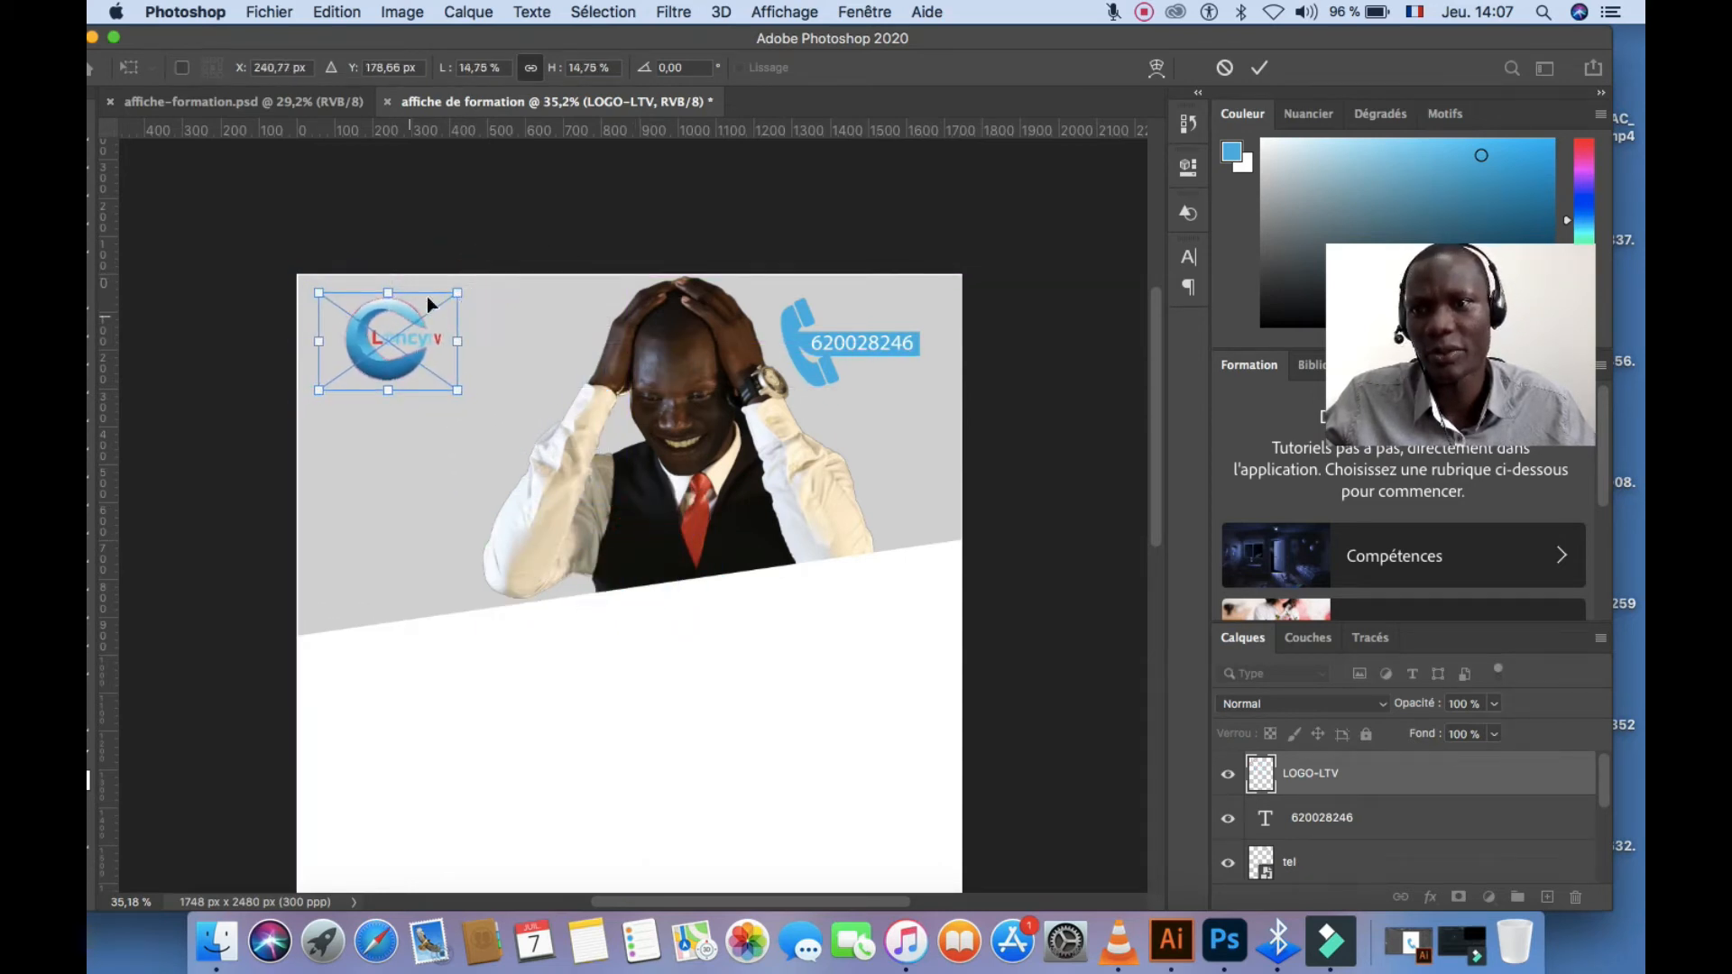
{"action": "left_click", "coordinate": [1261, 69]}
{"action": "left_click", "coordinate": [866, 589]}
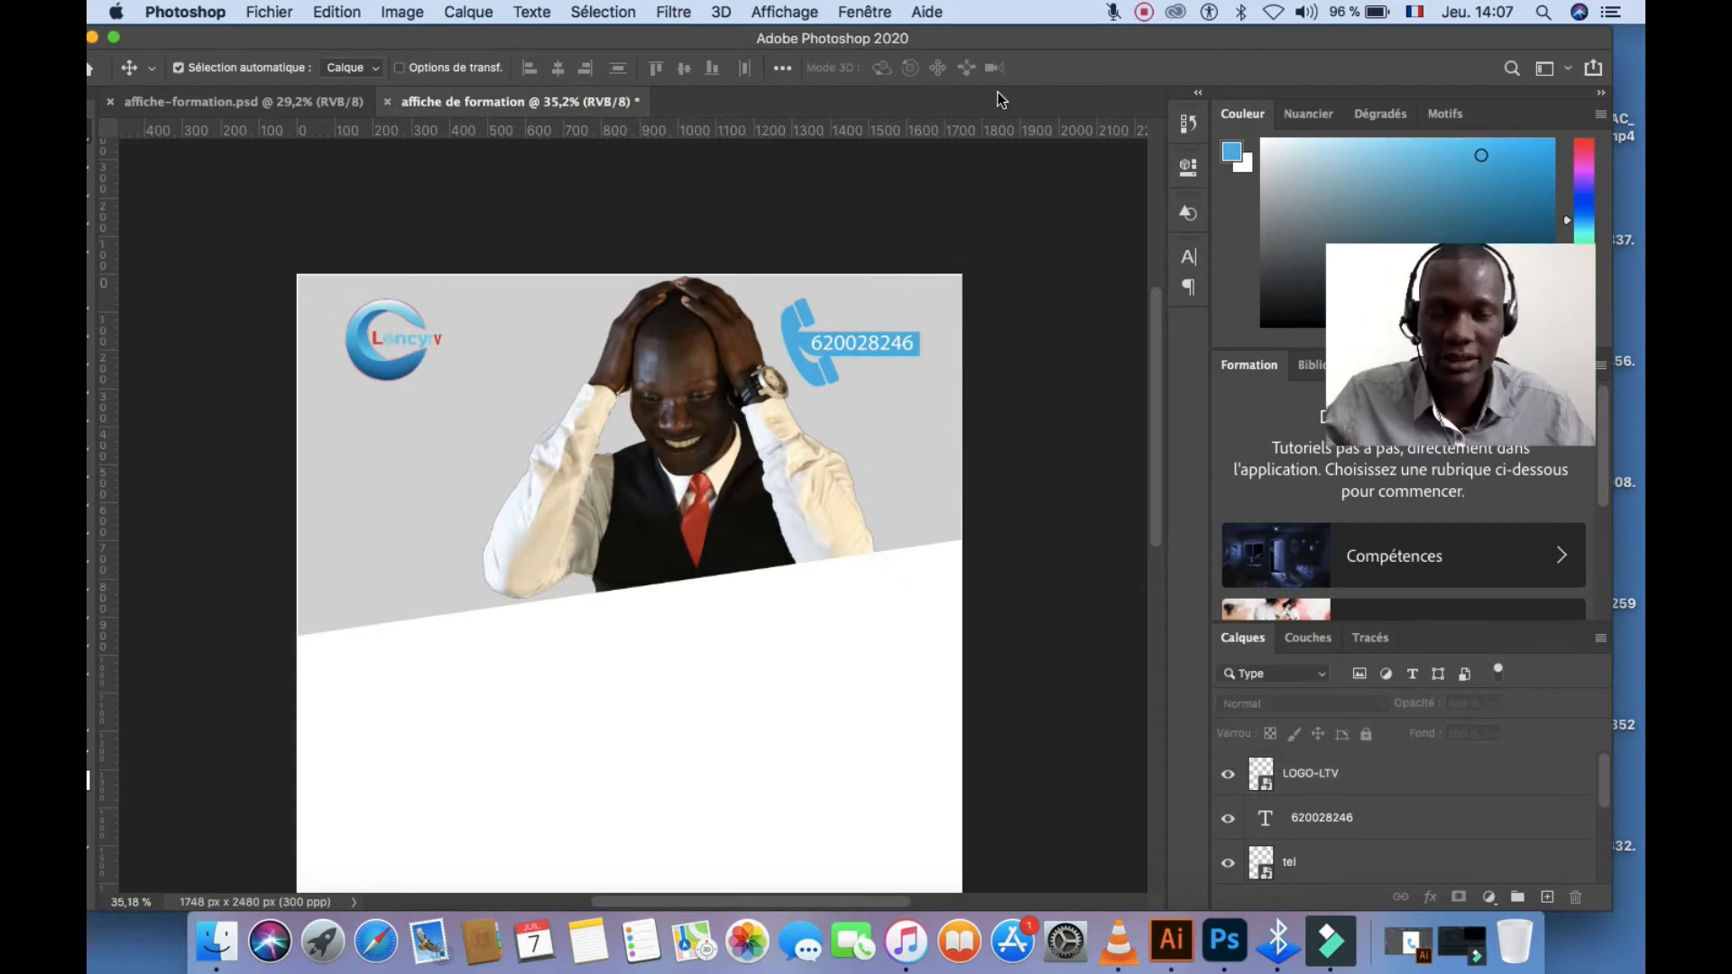
Pan around the poster to check the logo, then move the Photoshop window aside to show the desktop
{"action": "scroll", "coordinate": [917, 676], "scroll_direction": "up", "scroll_amount": 2}
{"action": "scroll", "coordinate": [917, 681], "scroll_direction": "down", "scroll_amount": 4}
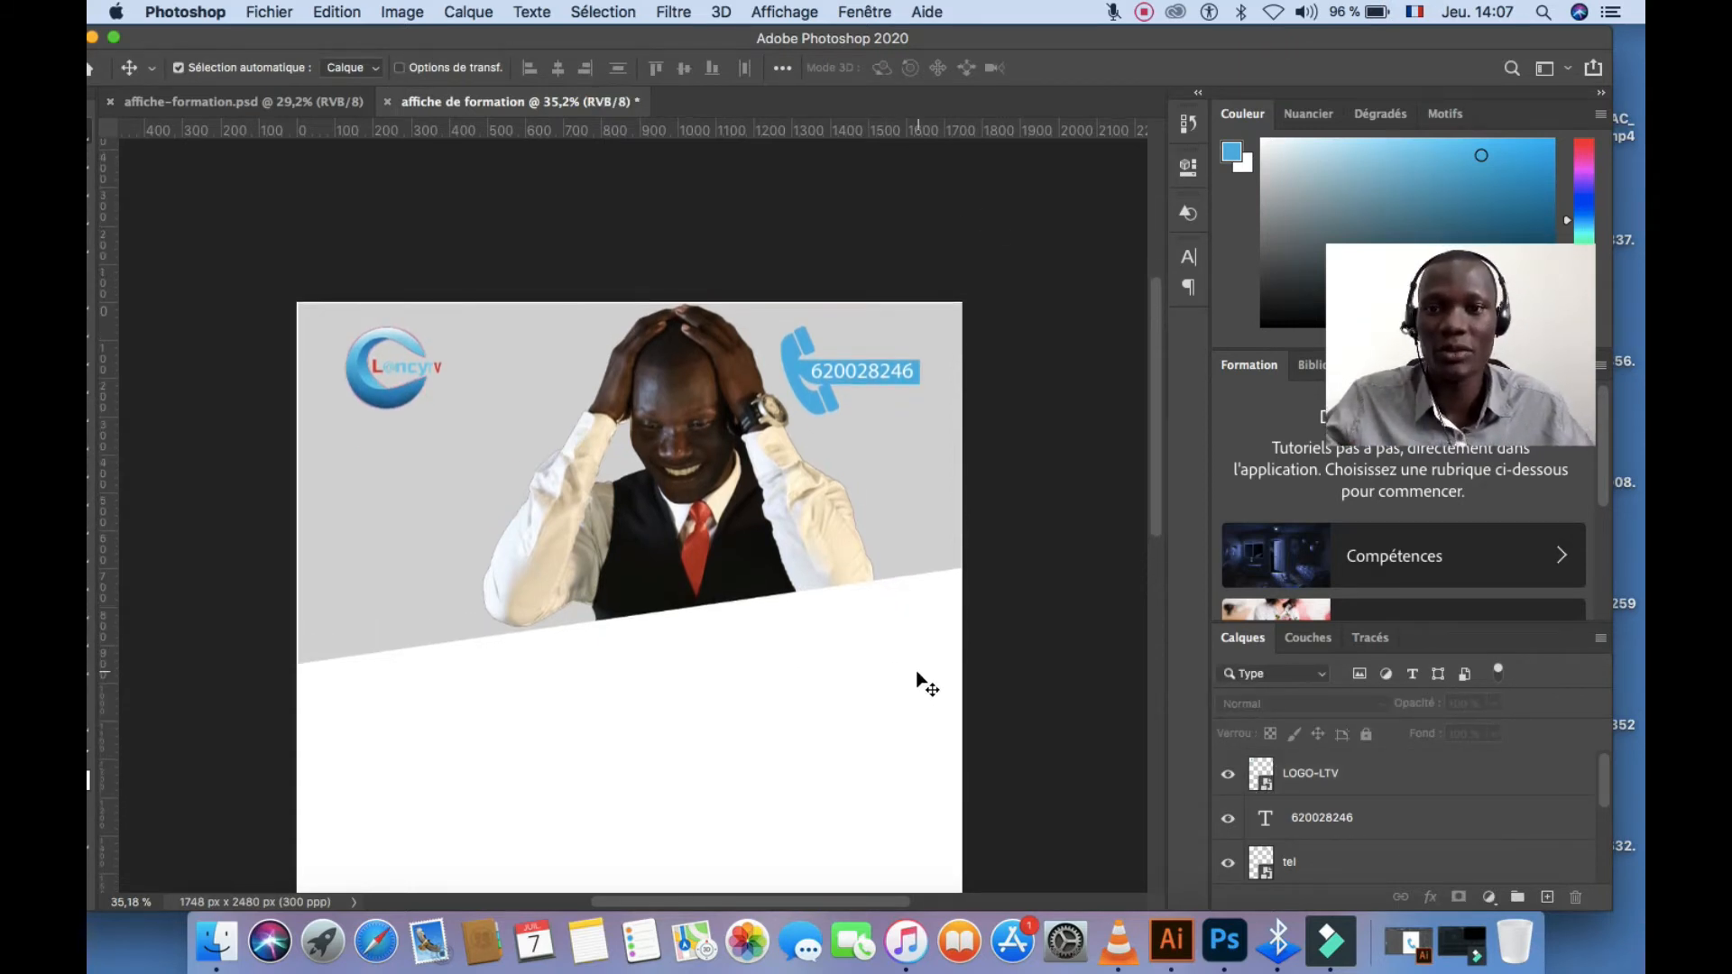
{"action": "scroll", "coordinate": [913, 667], "scroll_direction": "down", "scroll_amount": 2}
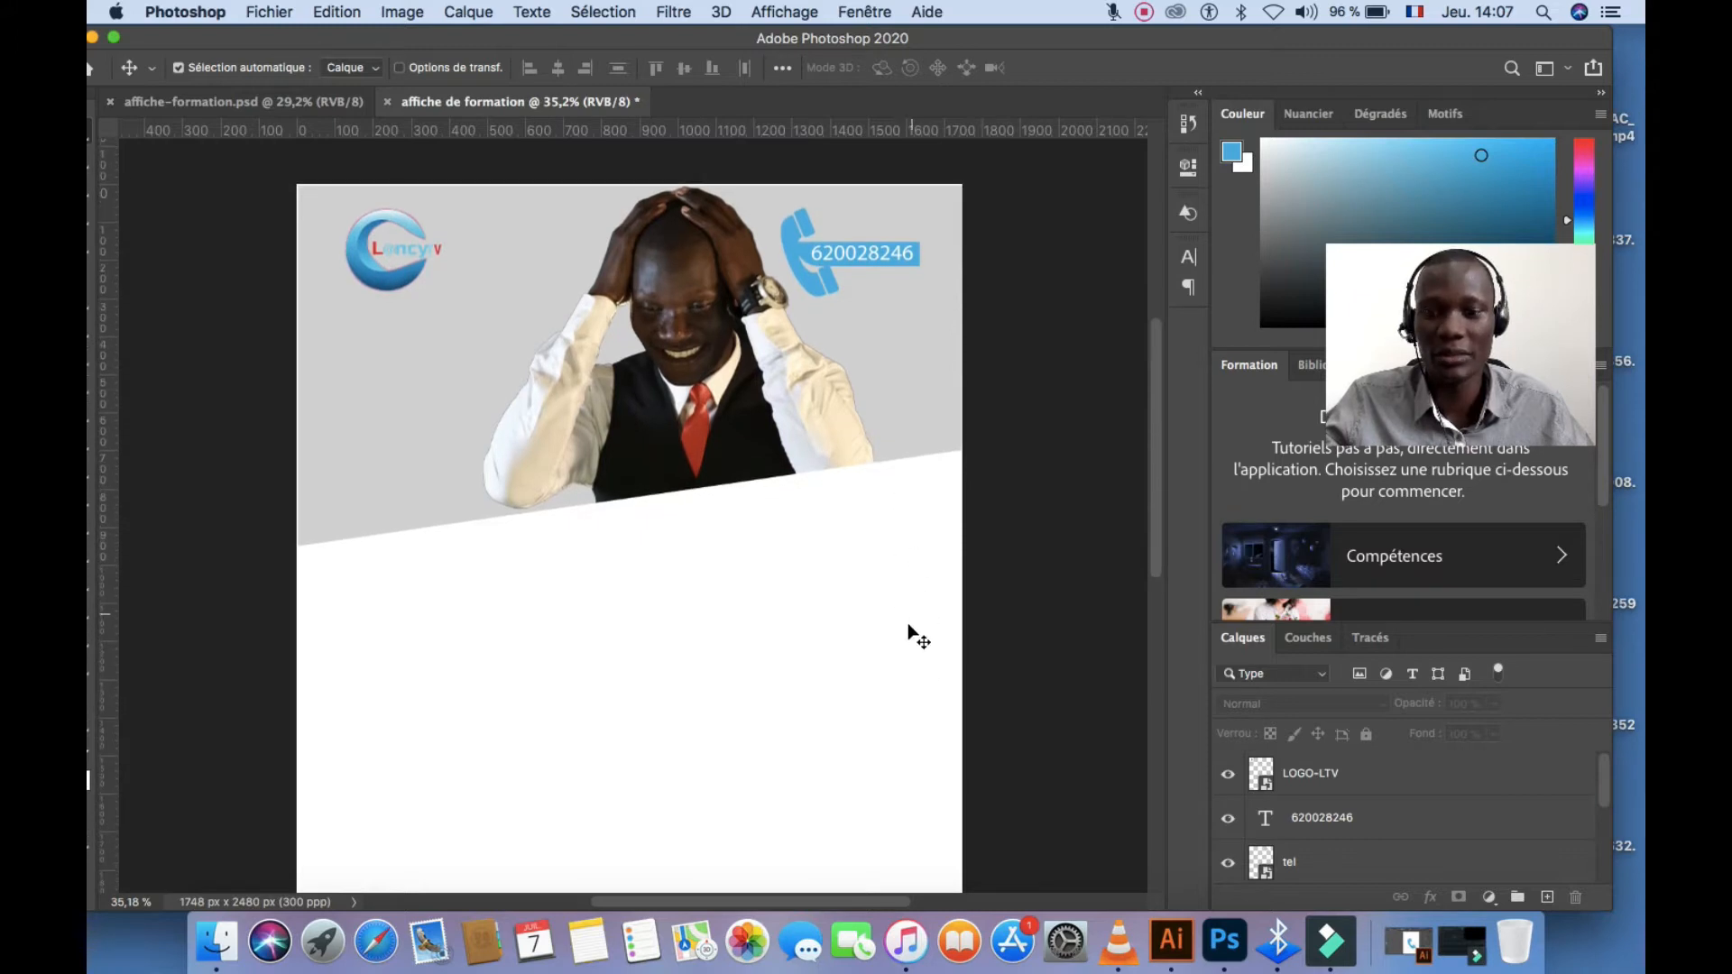
{"action": "scroll", "coordinate": [934, 612], "scroll_direction": "up", "scroll_amount": 2}
{"action": "scroll", "coordinate": [922, 602], "scroll_direction": "down", "scroll_amount": 2}
{"action": "left_click_drag", "start_coordinate": [915, 667], "coordinate": [969, 588]}
{"action": "scroll", "coordinate": [944, 630], "scroll_direction": "down", "scroll_amount": 3}
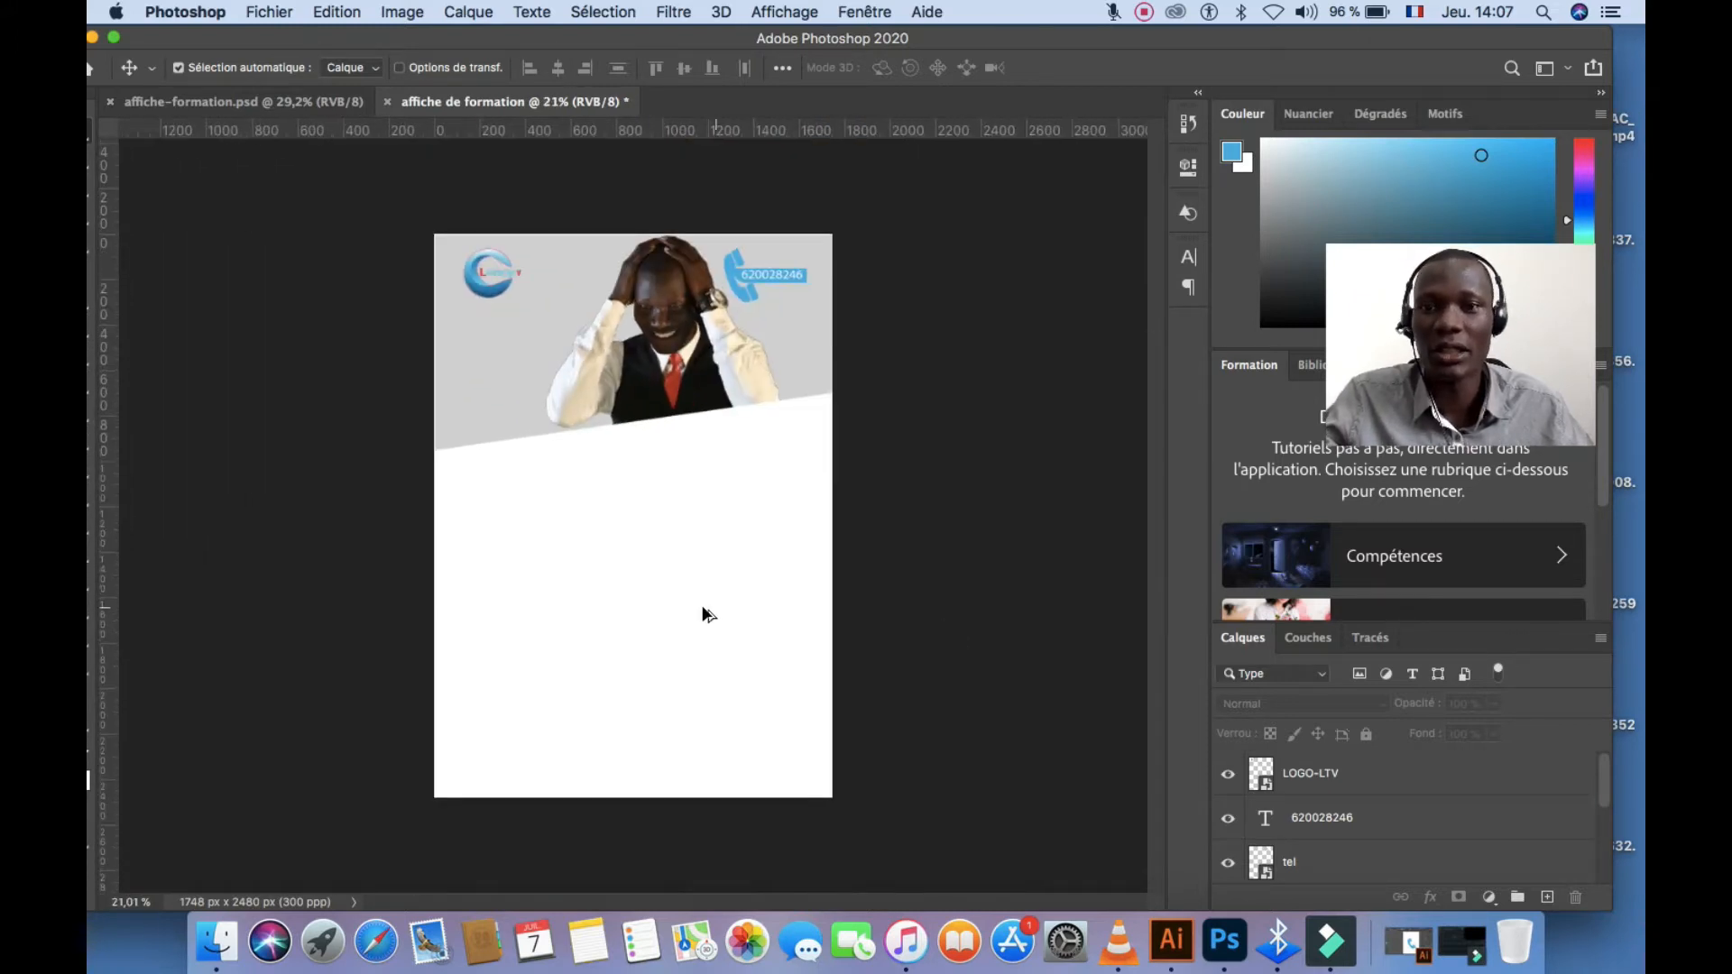
{"action": "scroll", "coordinate": [704, 611], "scroll_direction": "up", "scroll_amount": 1}
{"action": "left_click_drag", "start_coordinate": [1083, 38], "coordinate": [1024, 439]}
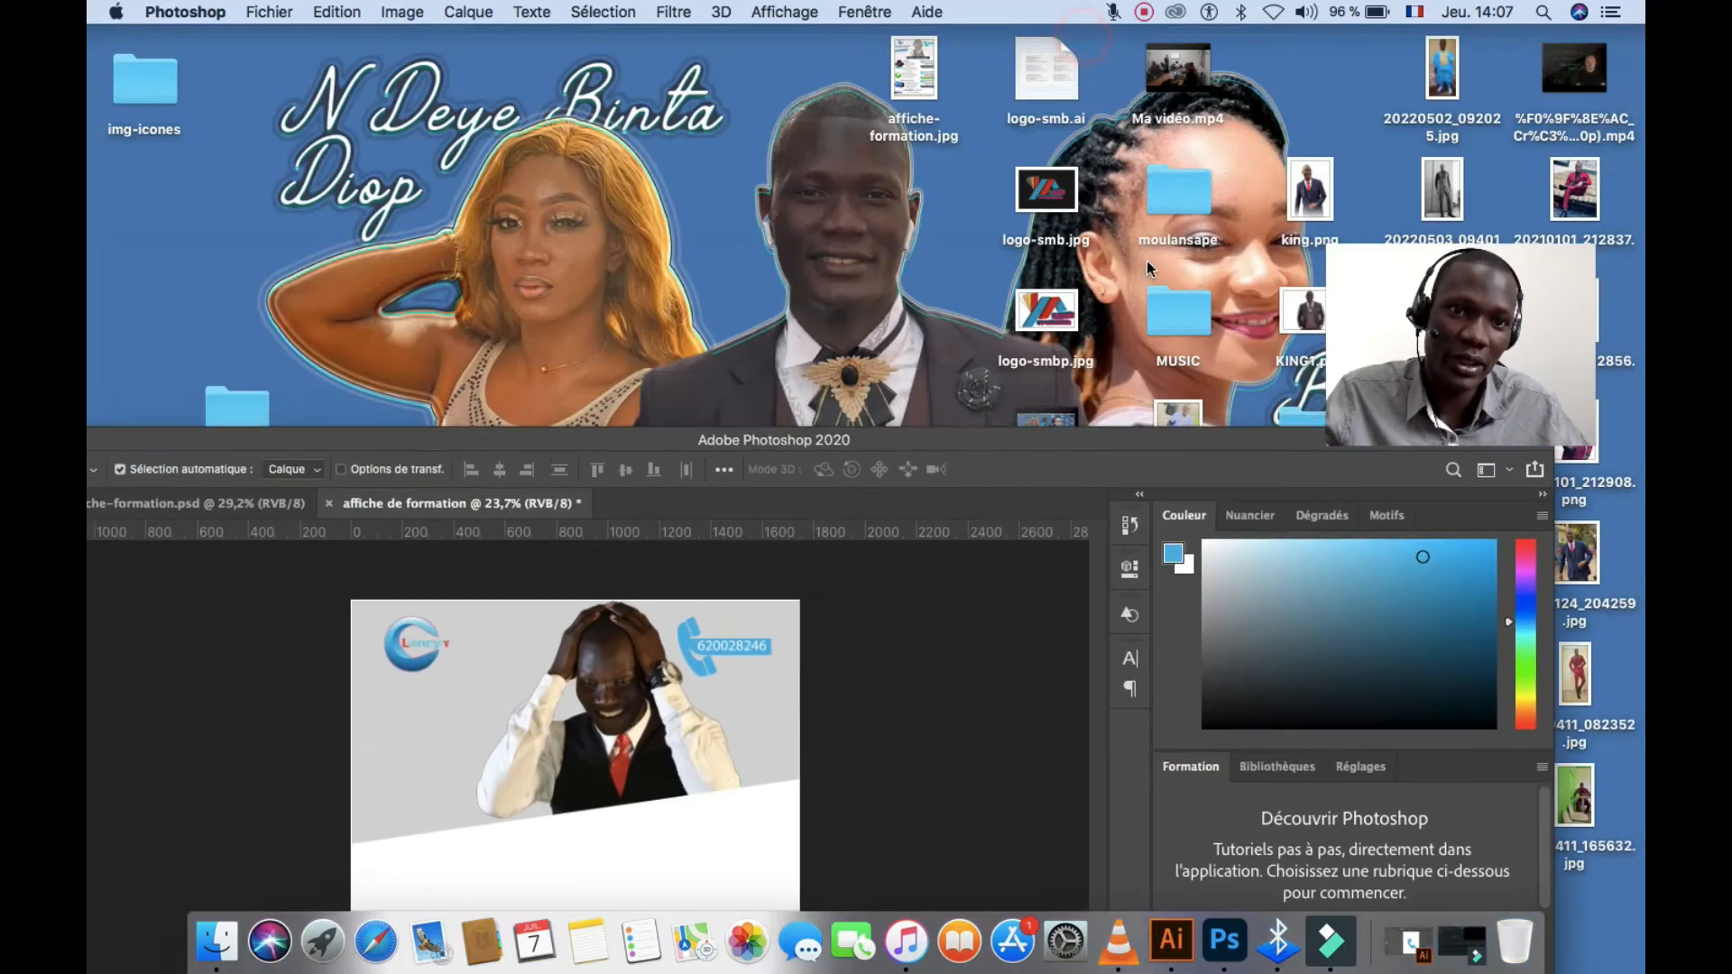
Open the img-icones folder and drag calendrier.png onto the Photoshop poster
{"action": "double_click", "coordinate": [165, 93]}
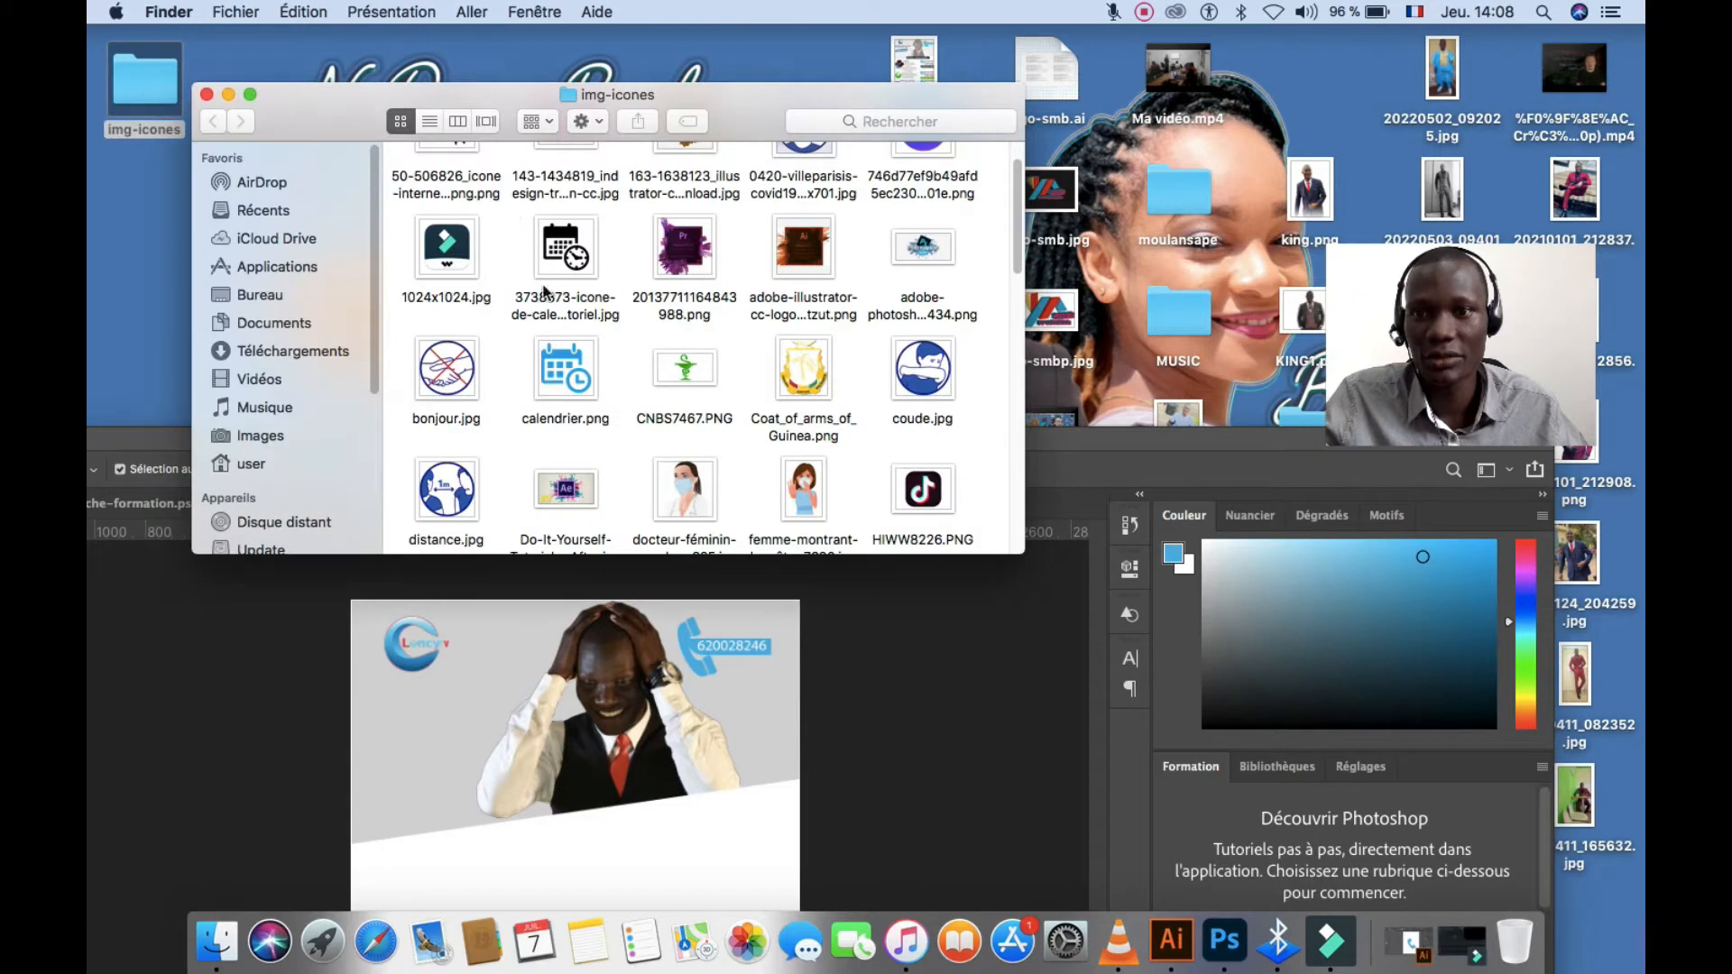
{"action": "left_click_drag", "start_coordinate": [574, 249], "coordinate": [712, 808]}
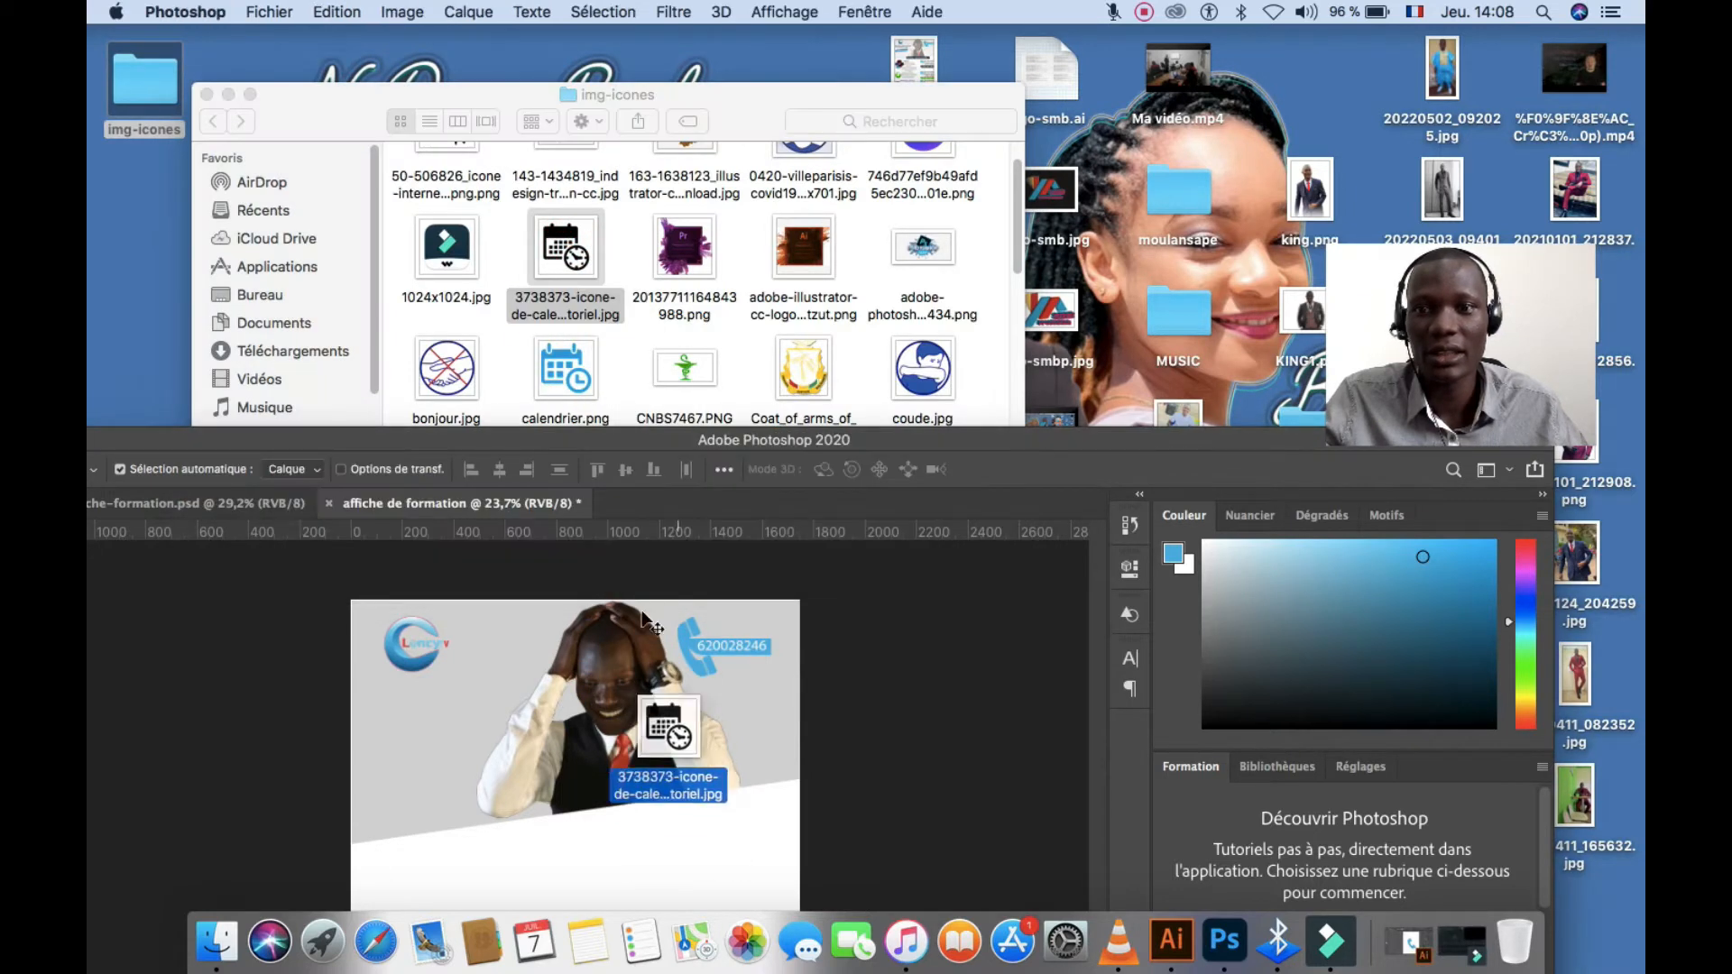
{"action": "left_click_drag", "start_coordinate": [642, 618], "coordinate": [530, 246]}
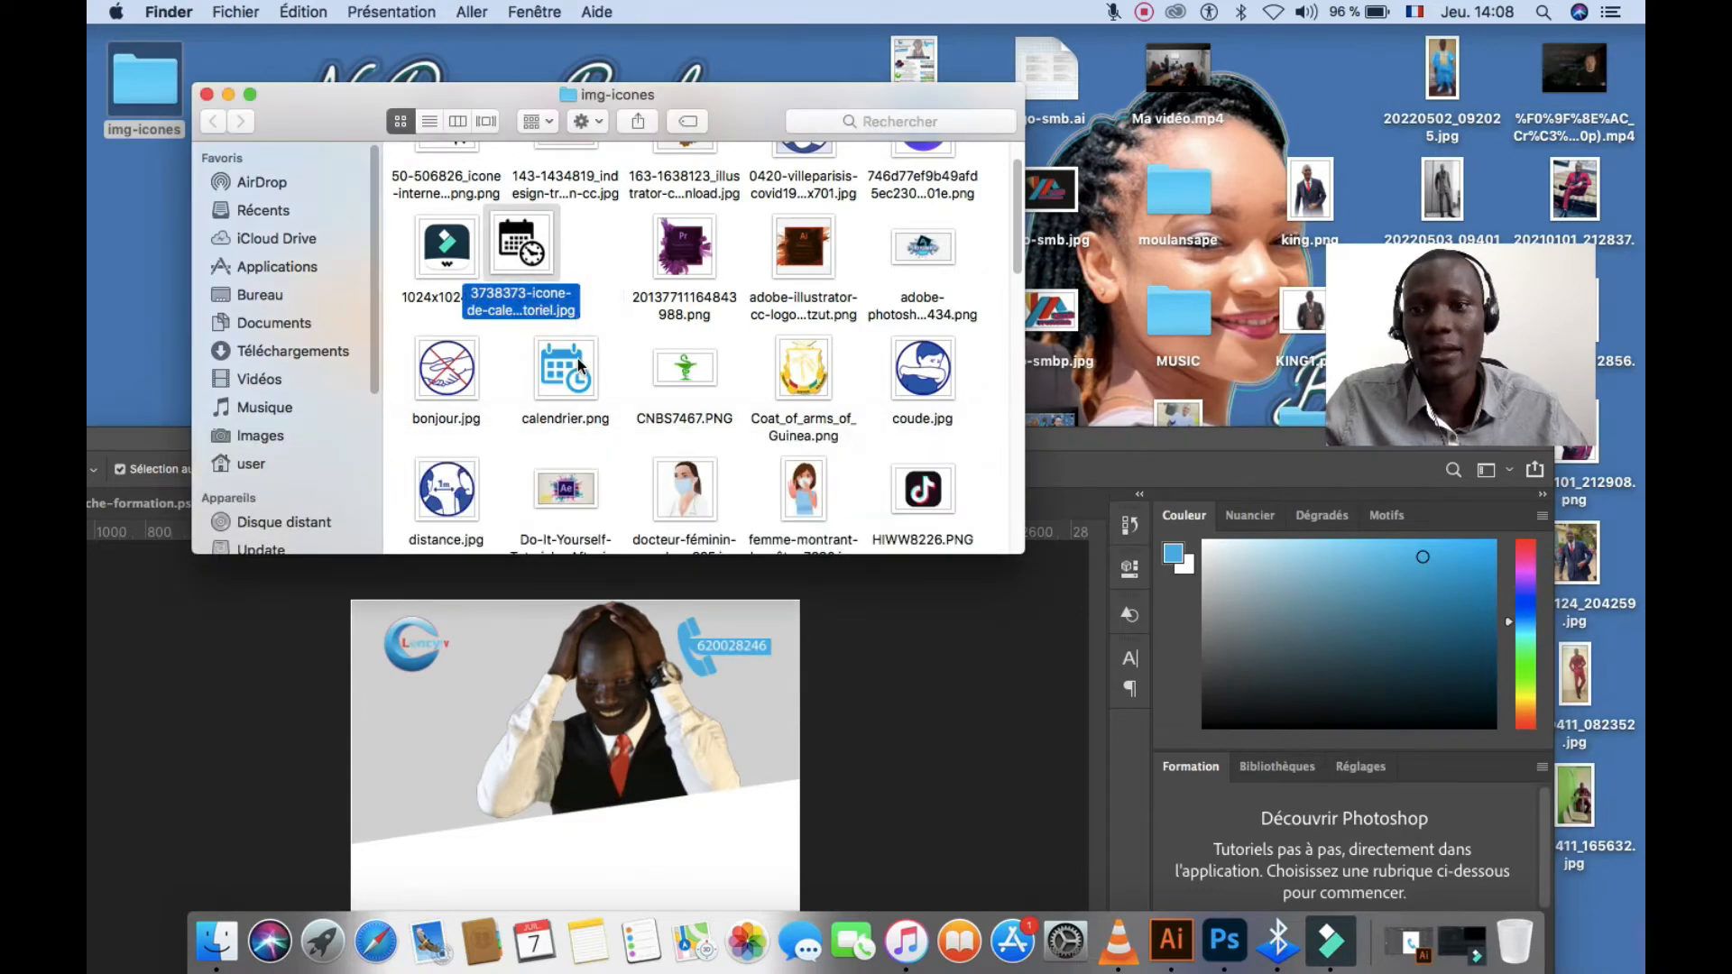
{"action": "left_click_drag", "start_coordinate": [577, 359], "coordinate": [723, 812]}
Scale the calendrier icon to 9.30% below the slanted header, then view affiche-formation.psd
{"action": "double_click", "coordinate": [799, 448]}
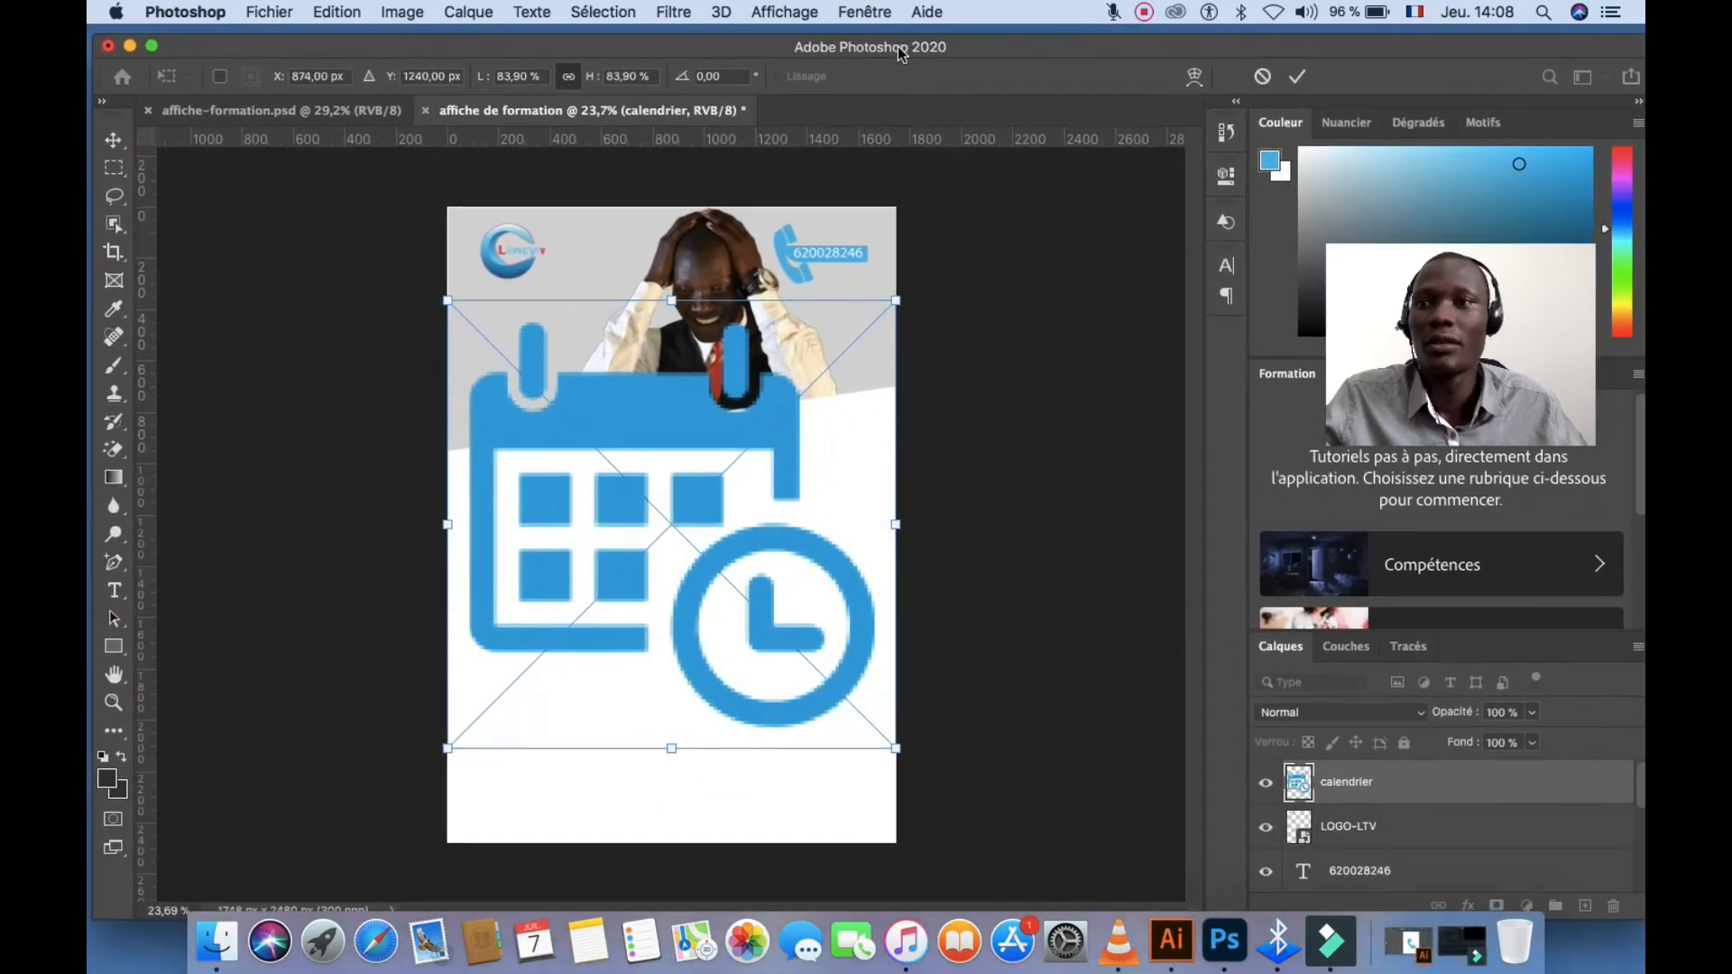
{"action": "left_click_drag", "start_coordinate": [897, 288], "coordinate": [774, 434]}
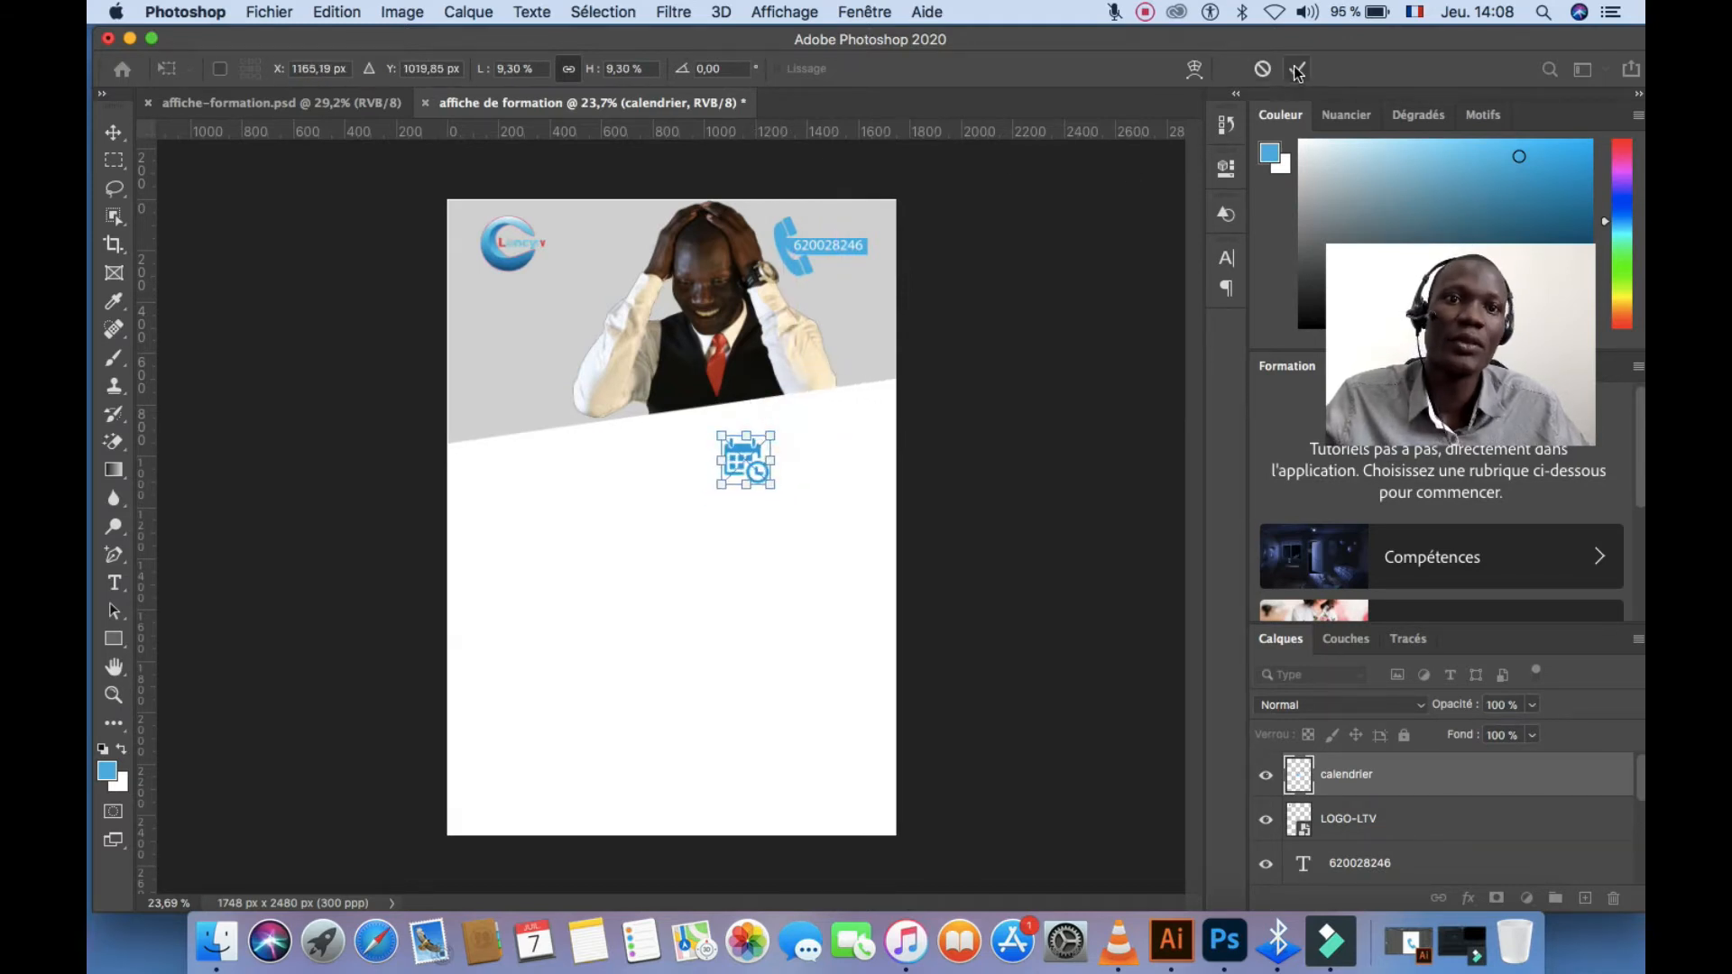
{"action": "left_click", "coordinate": [1297, 69]}
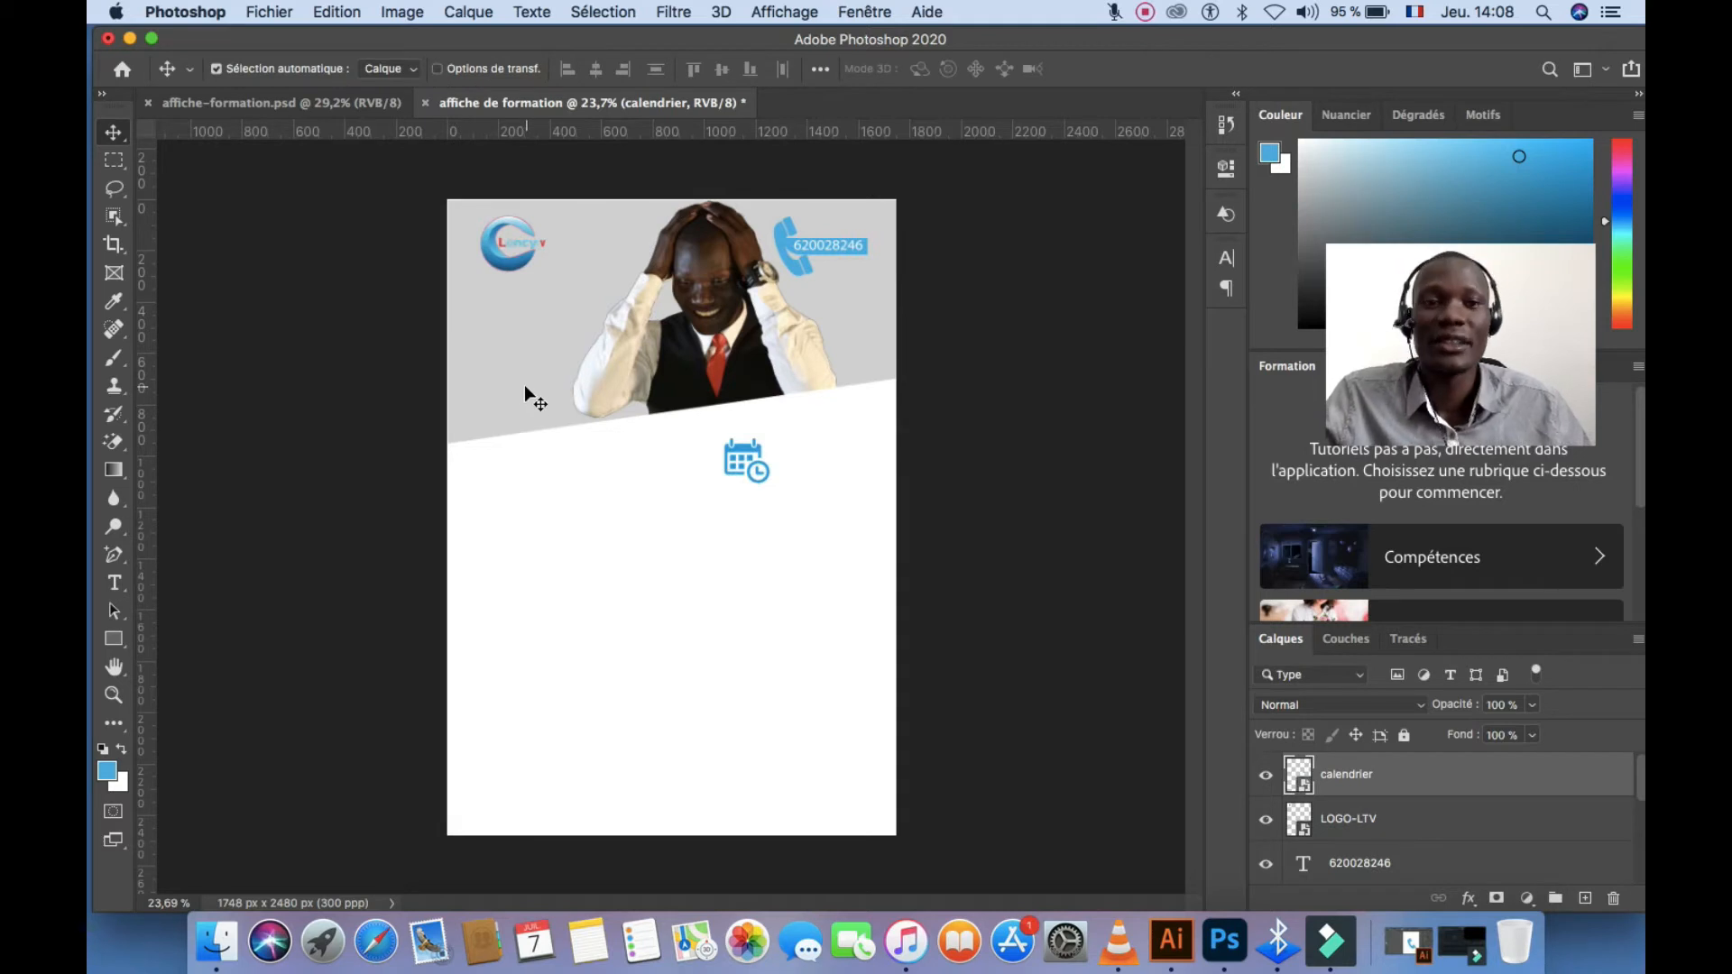
{"action": "left_click", "coordinate": [298, 106]}
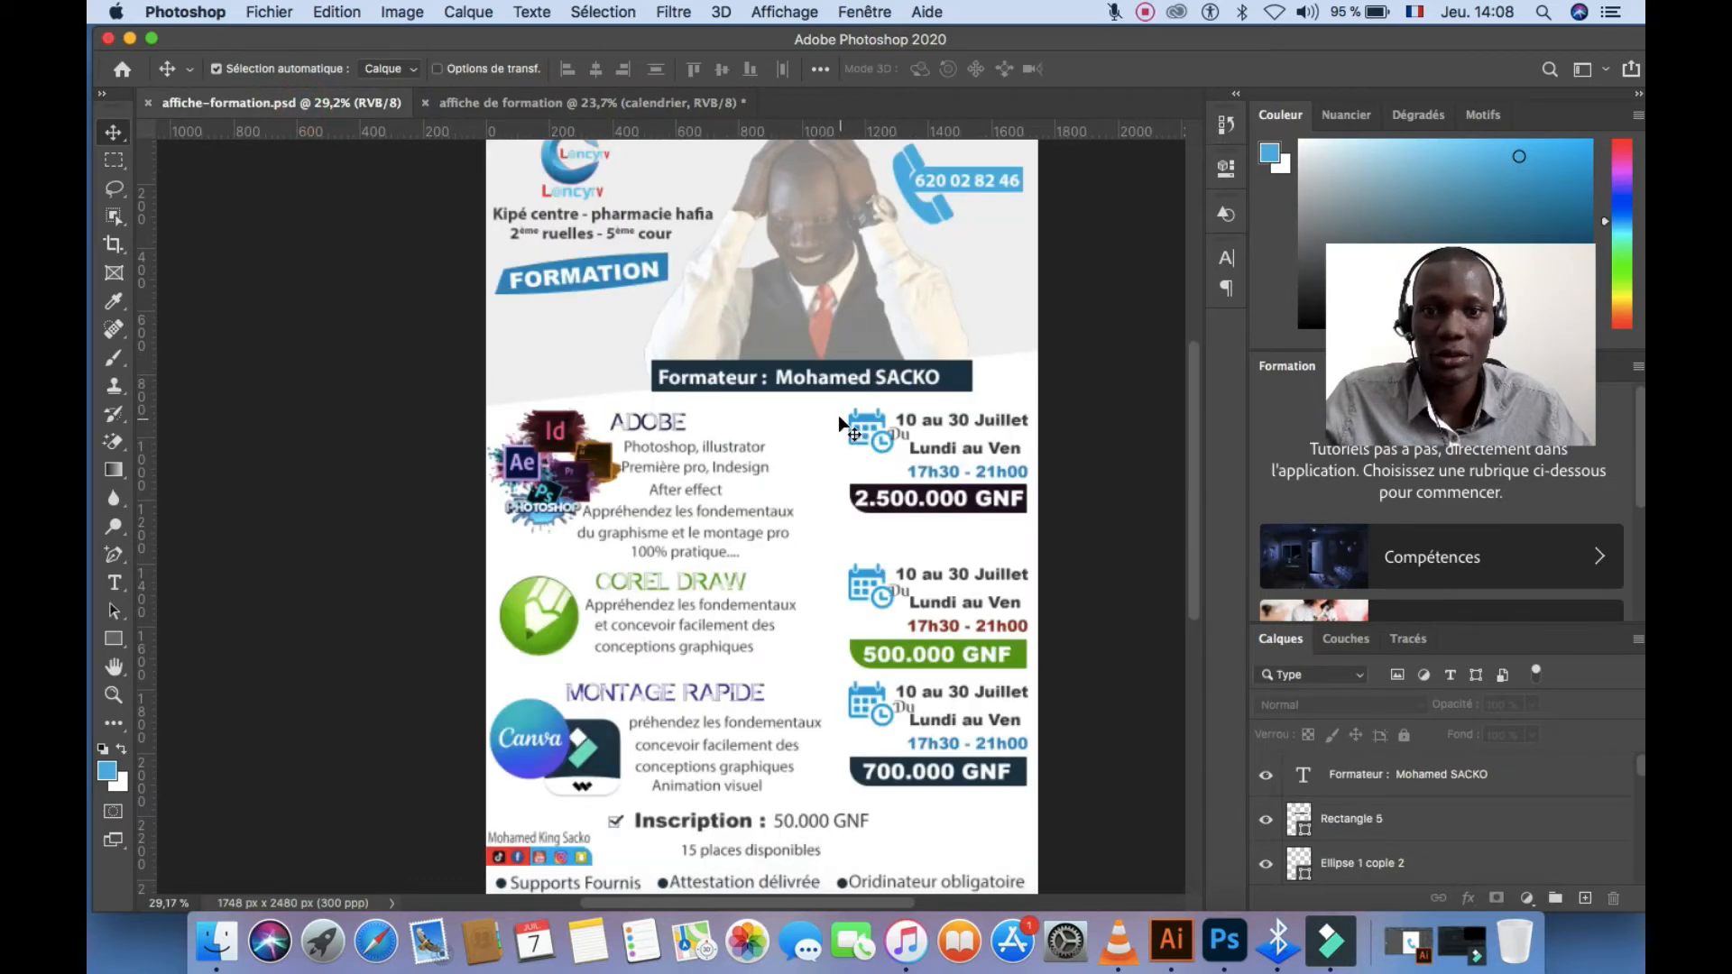
Copy the '10 au 30 Juillet', 'Lundi au Ven' and '17h30 - 21h00' lines beside the calendar icon
{"action": "left_click_drag", "start_coordinate": [839, 420], "coordinate": [998, 475]}
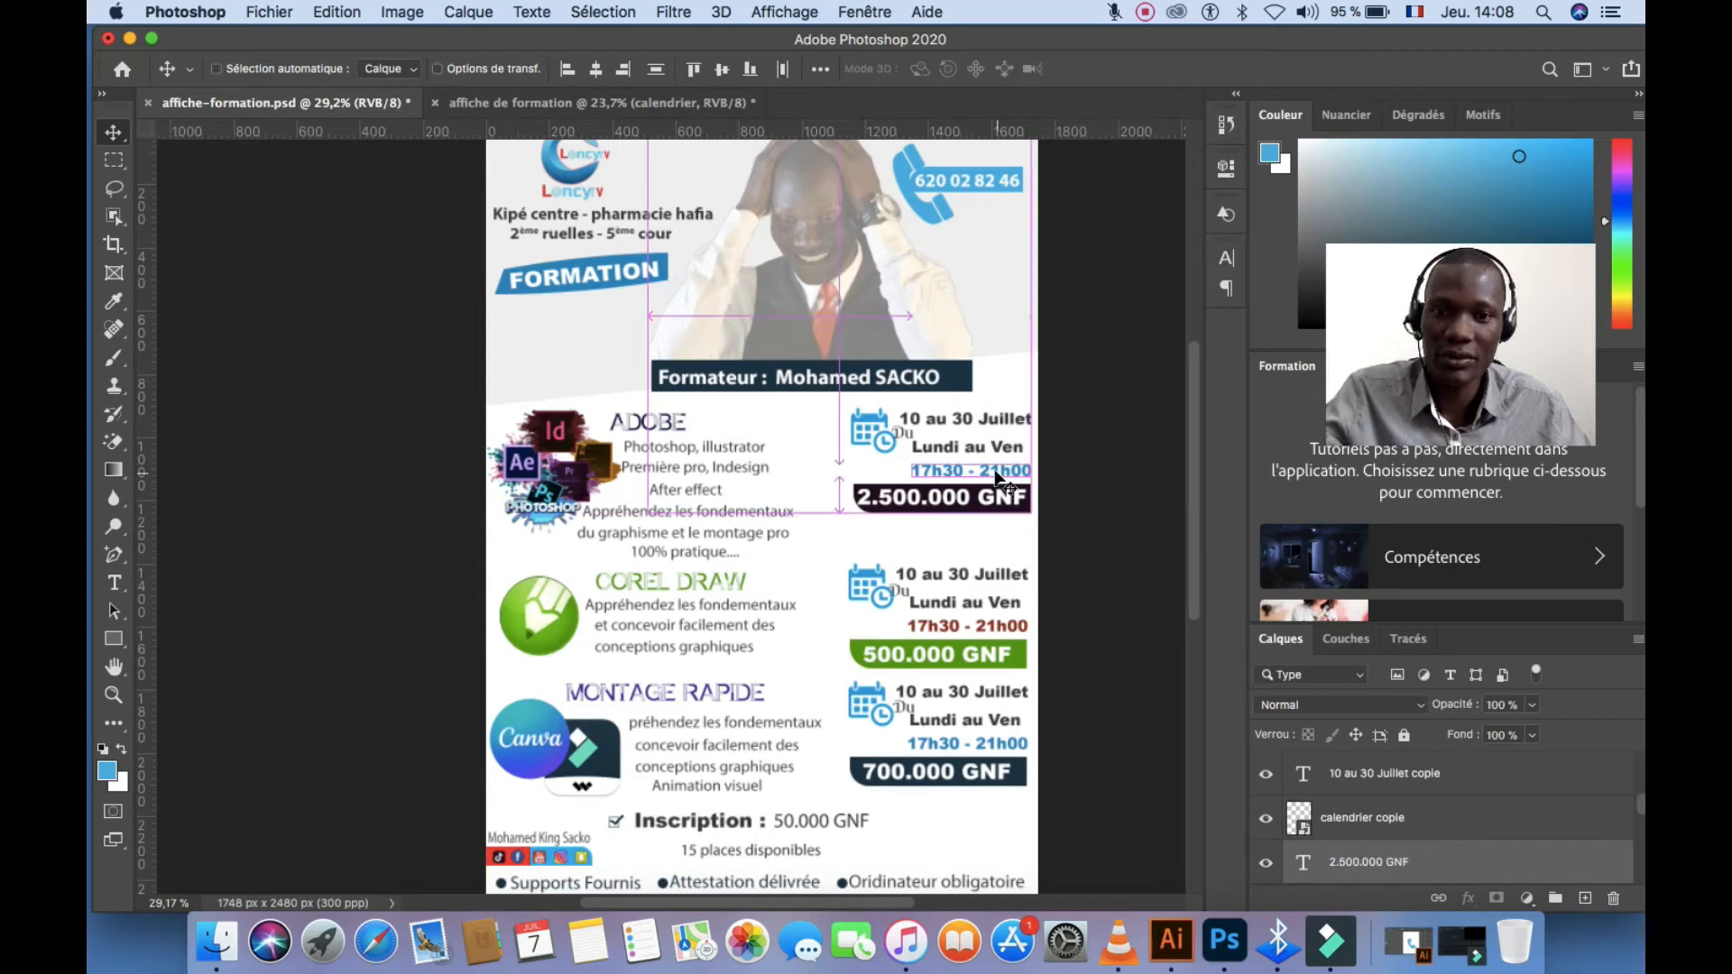
{"action": "key", "text": "super+z"}
{"action": "left_click", "coordinate": [966, 553]}
{"action": "left_click", "coordinate": [1008, 456]}
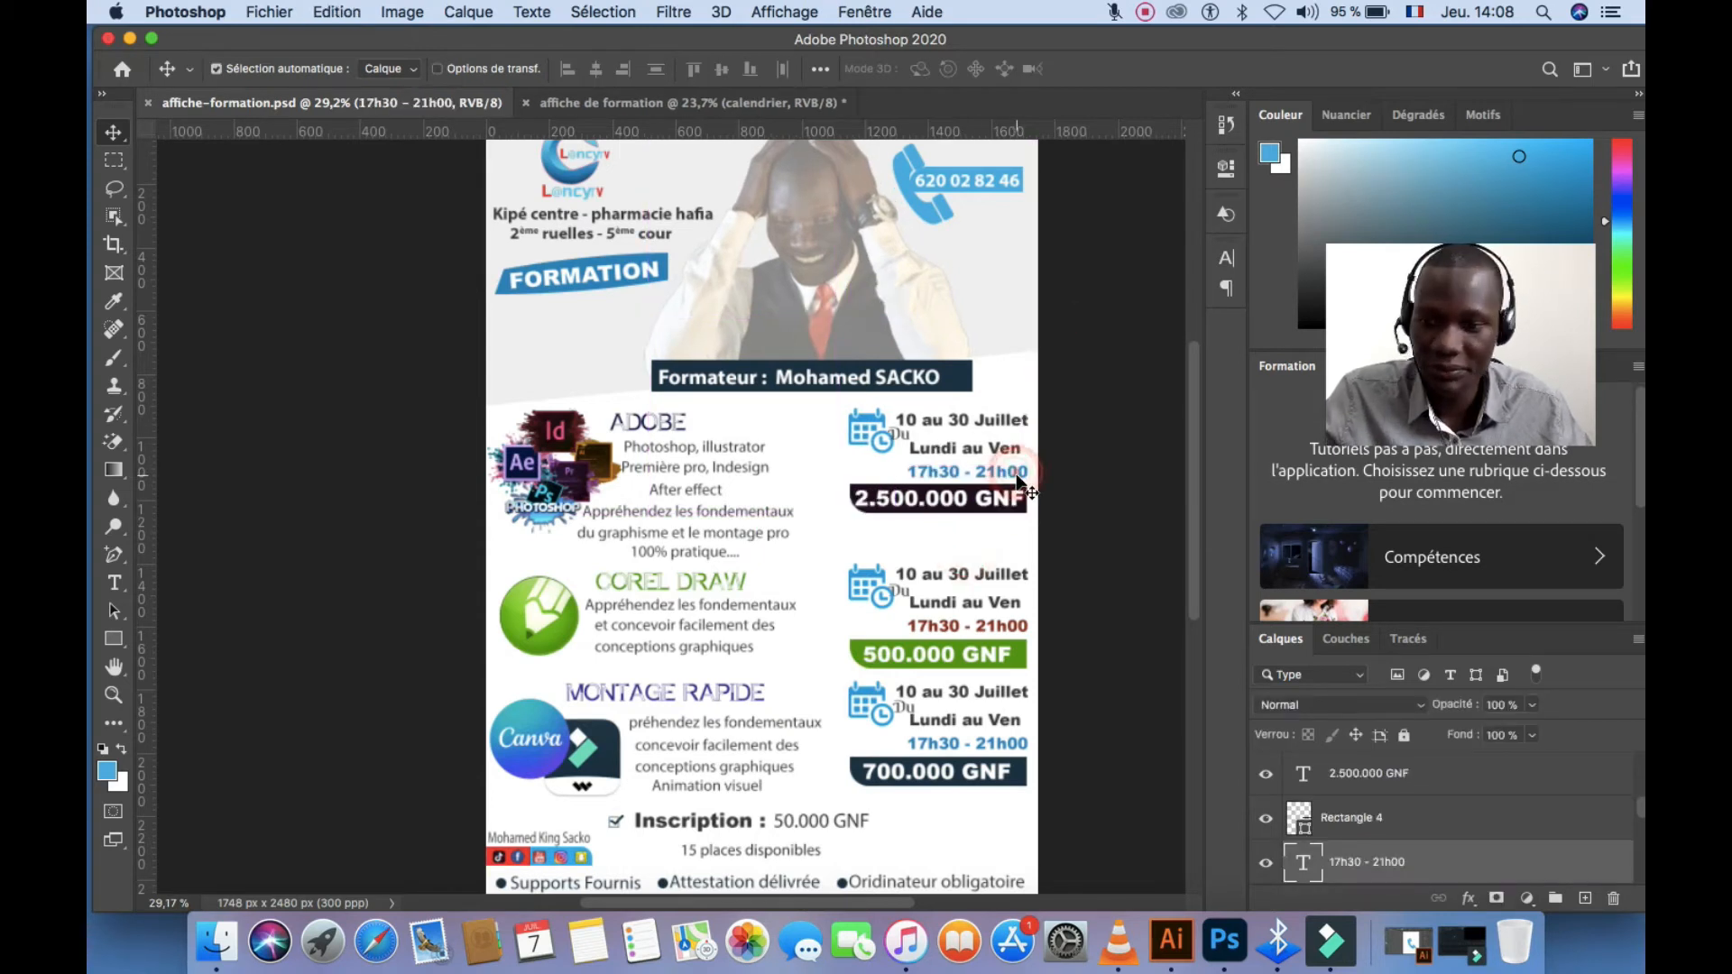
{"action": "left_click", "coordinate": [1008, 426]}
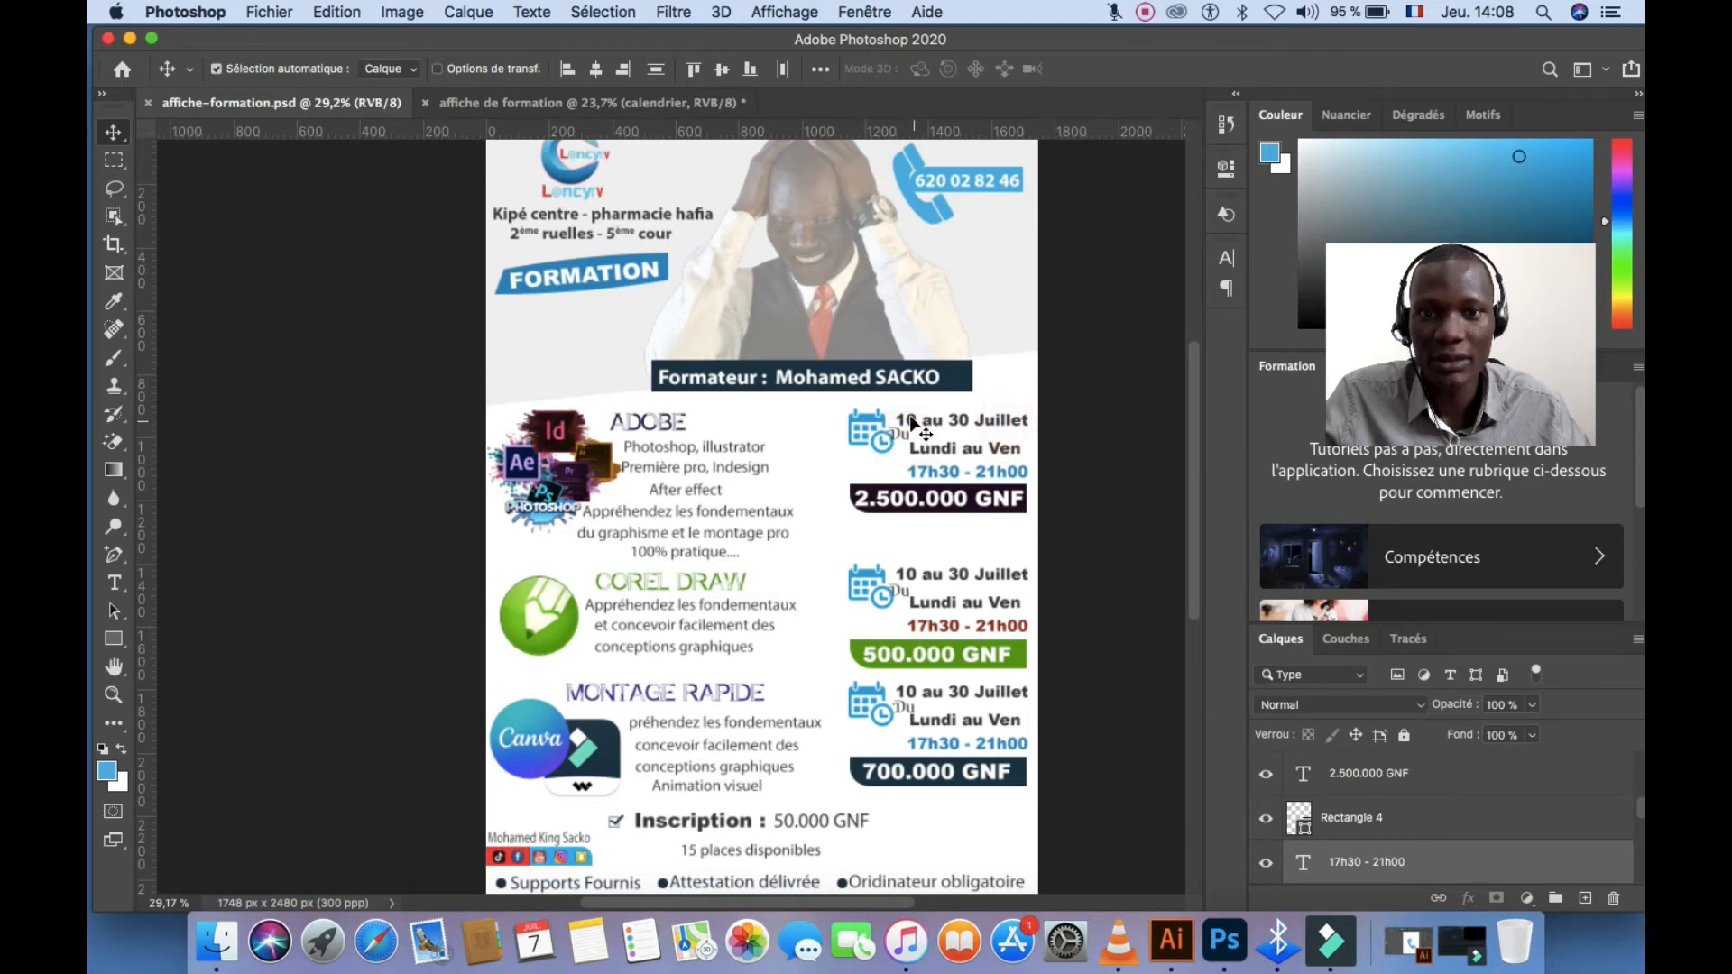
{"action": "left_click_drag", "start_coordinate": [913, 423], "coordinate": [695, 108]}
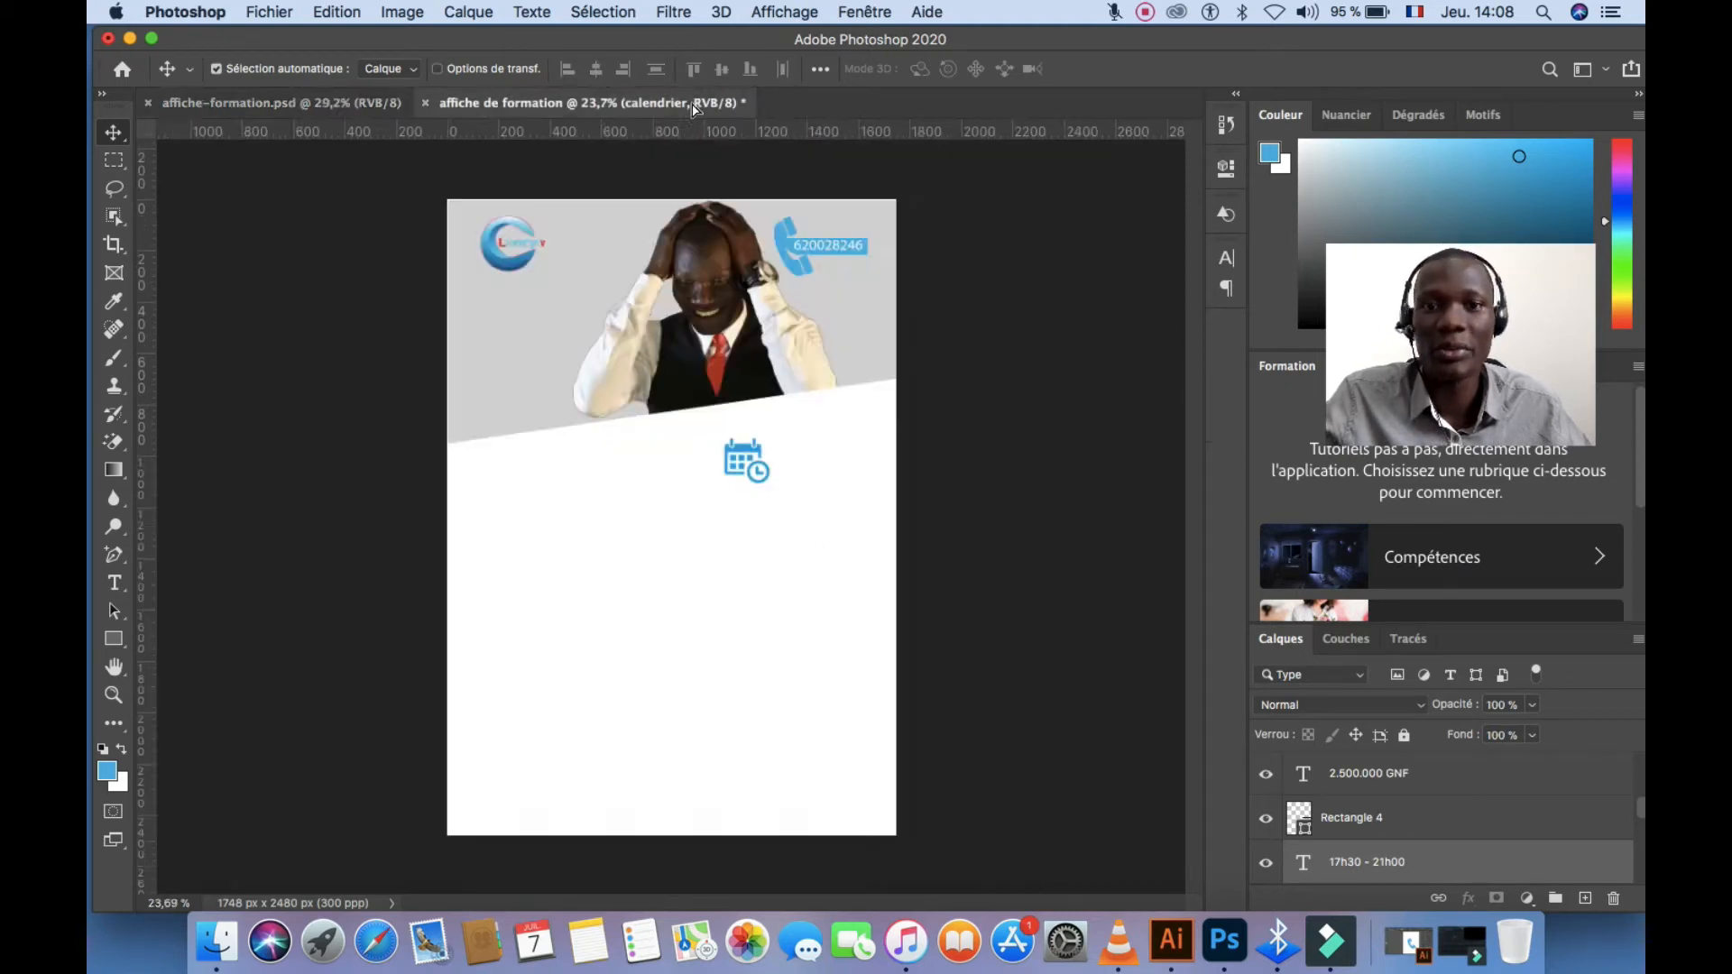
{"action": "left_click_drag", "start_coordinate": [811, 489], "coordinate": [827, 477]}
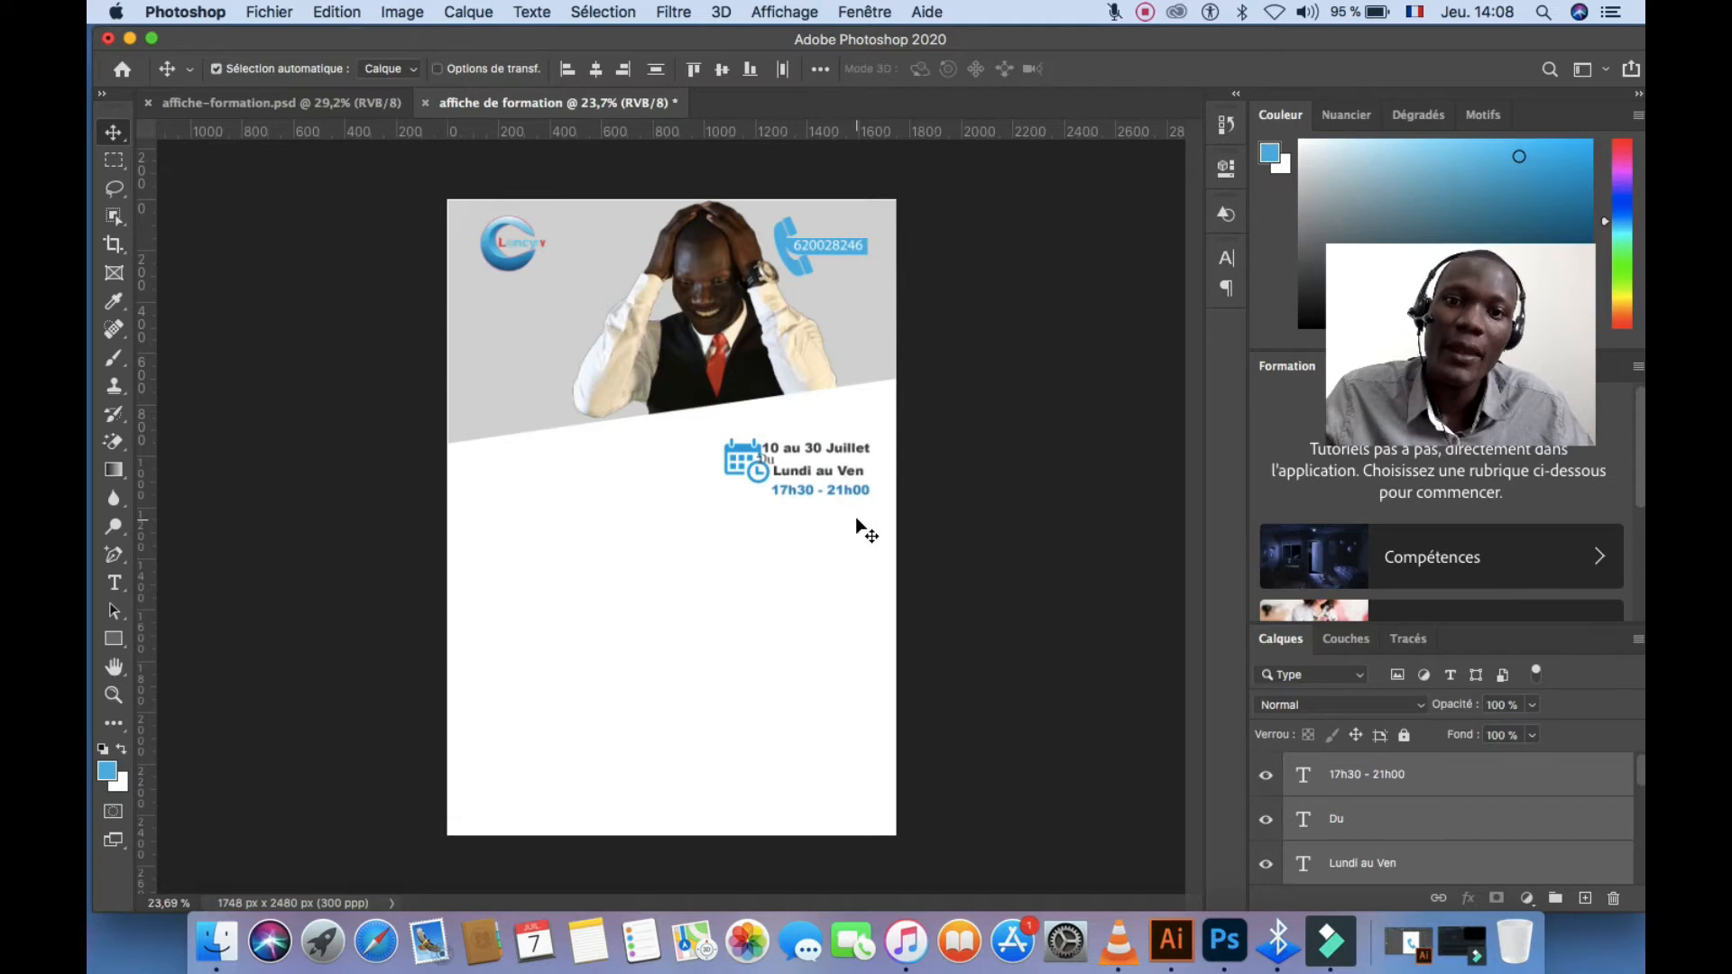
{"action": "key", "text": "shift+Right"}
{"action": "key", "text": "shift+Right"}
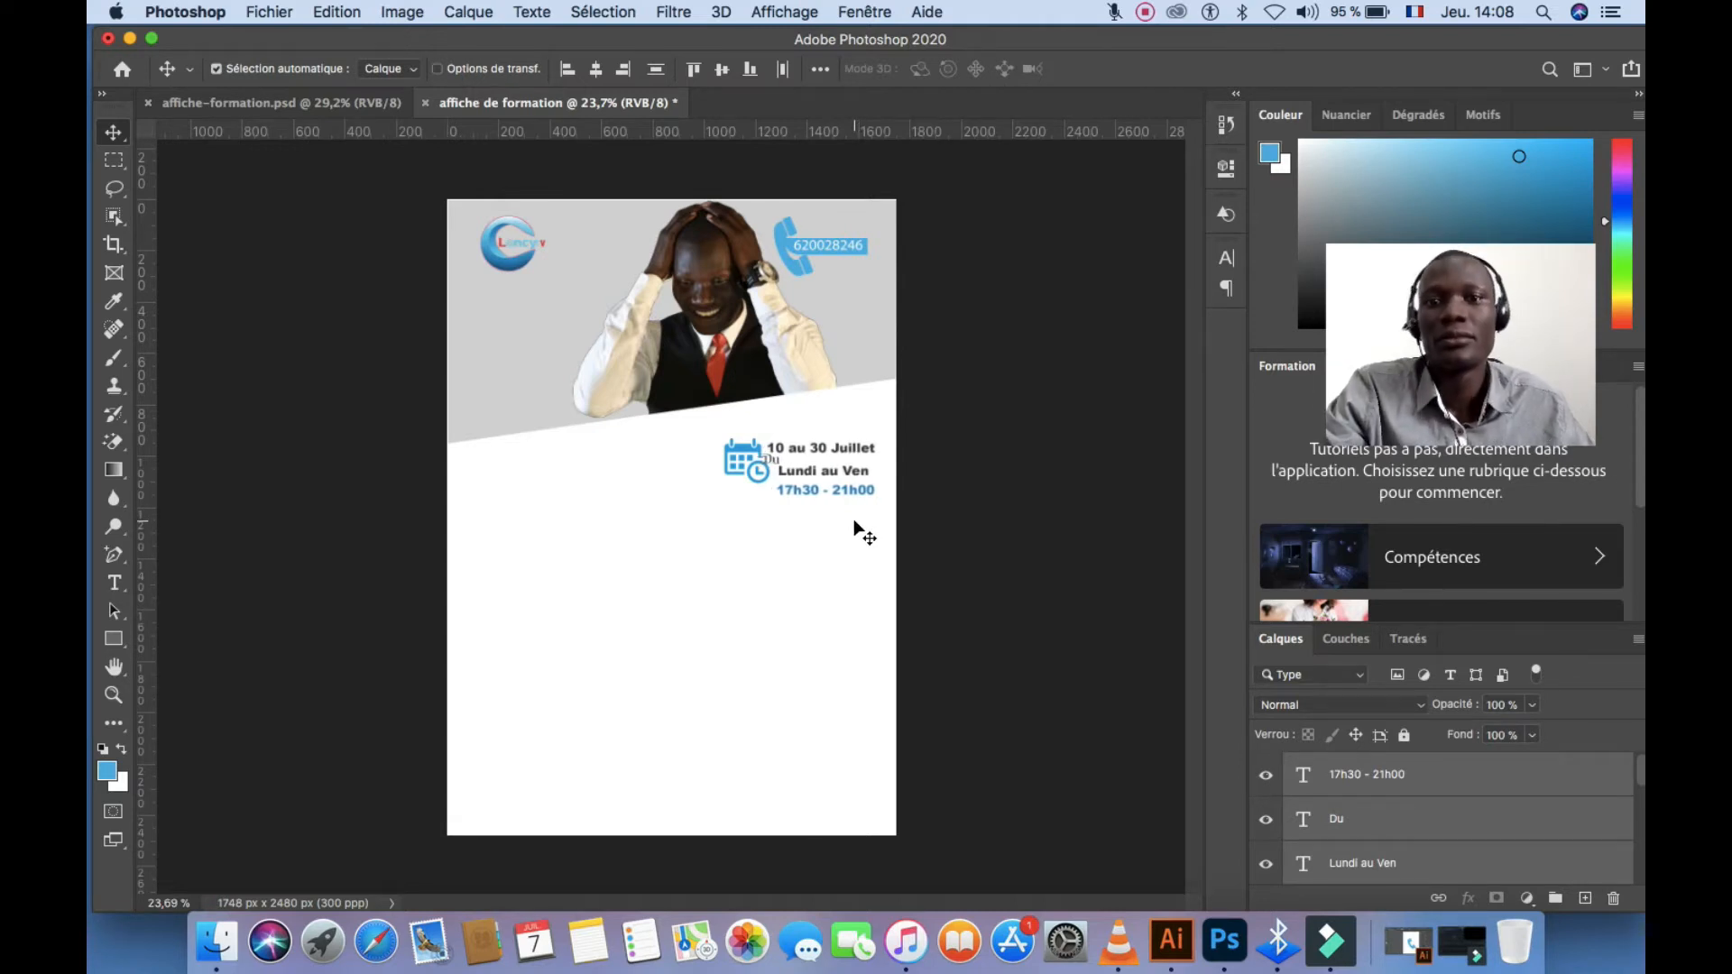
{"action": "left_click", "coordinate": [352, 104]}
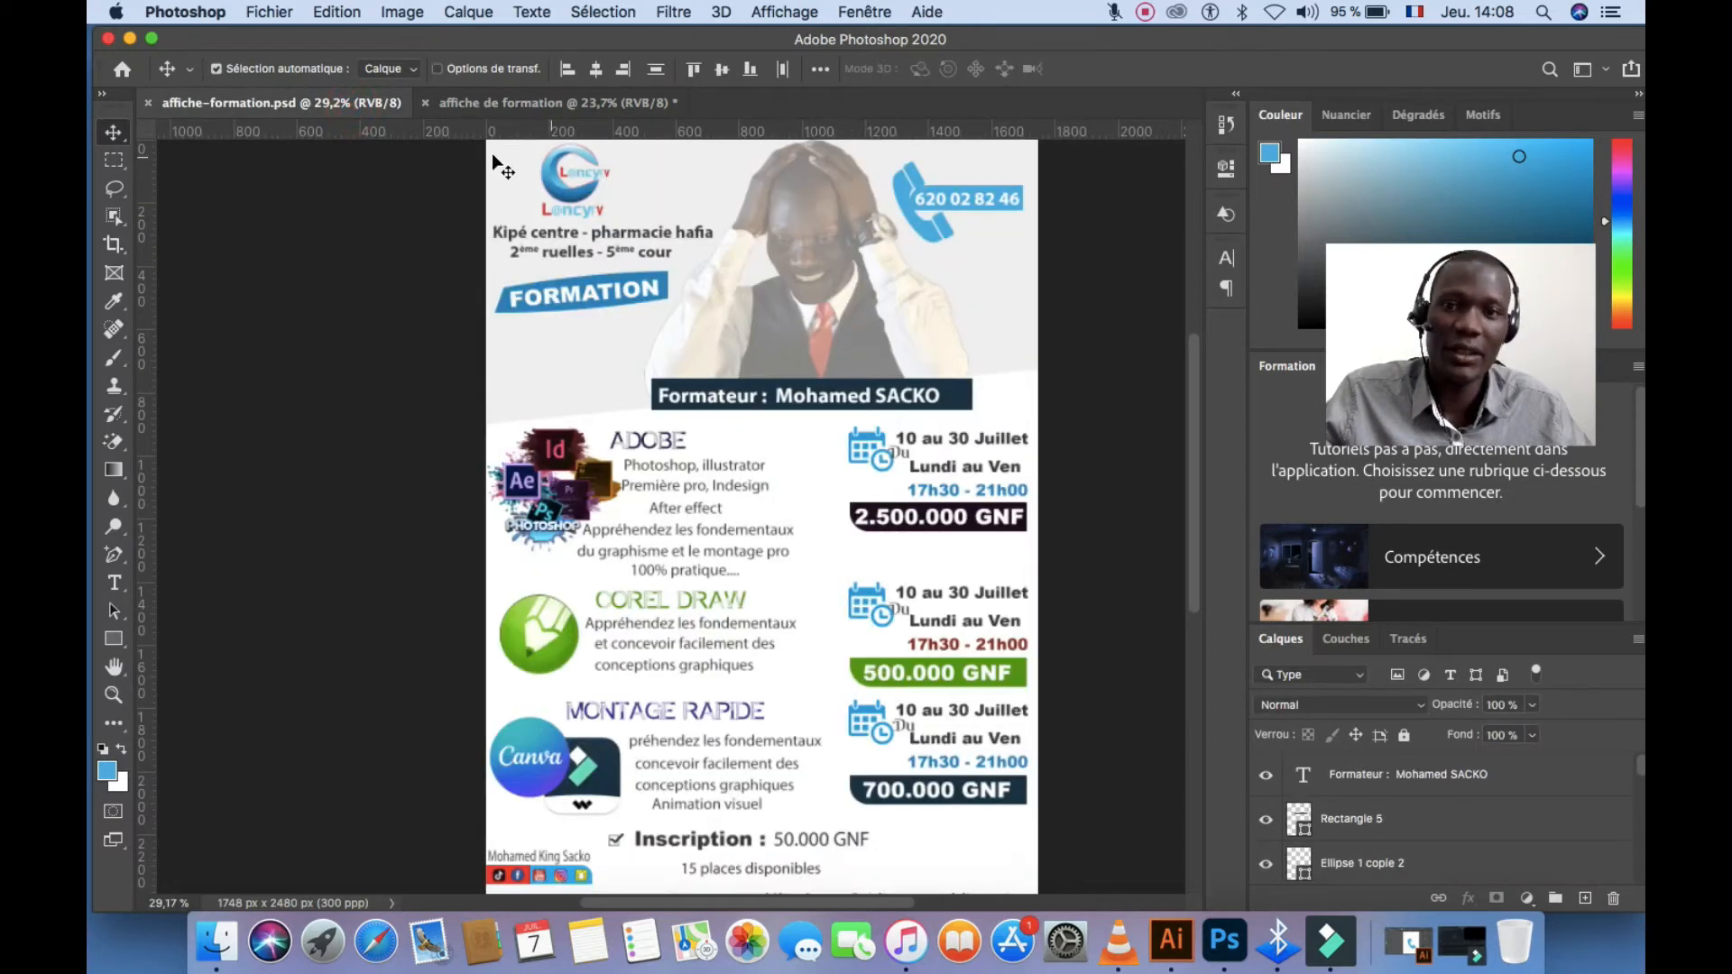
Duplicate the blue phone-number bar down beneath the '17h30 - 21h00' line
{"action": "left_click", "coordinate": [543, 101]}
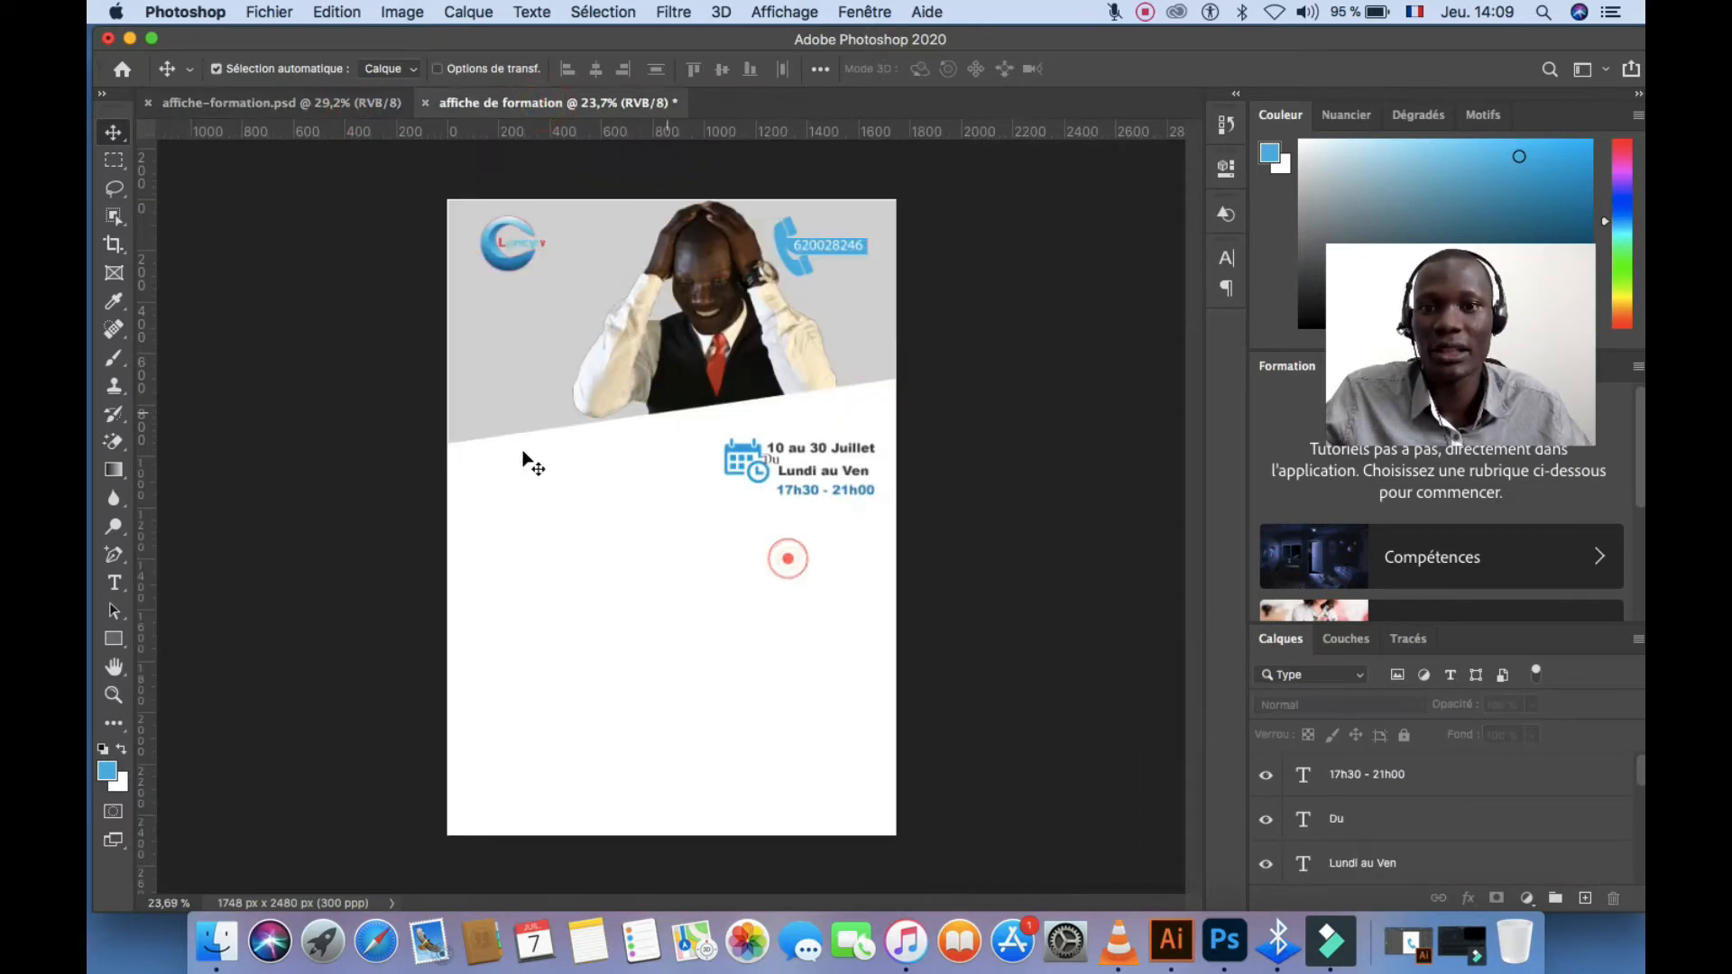
{"action": "left_click", "coordinate": [862, 258]}
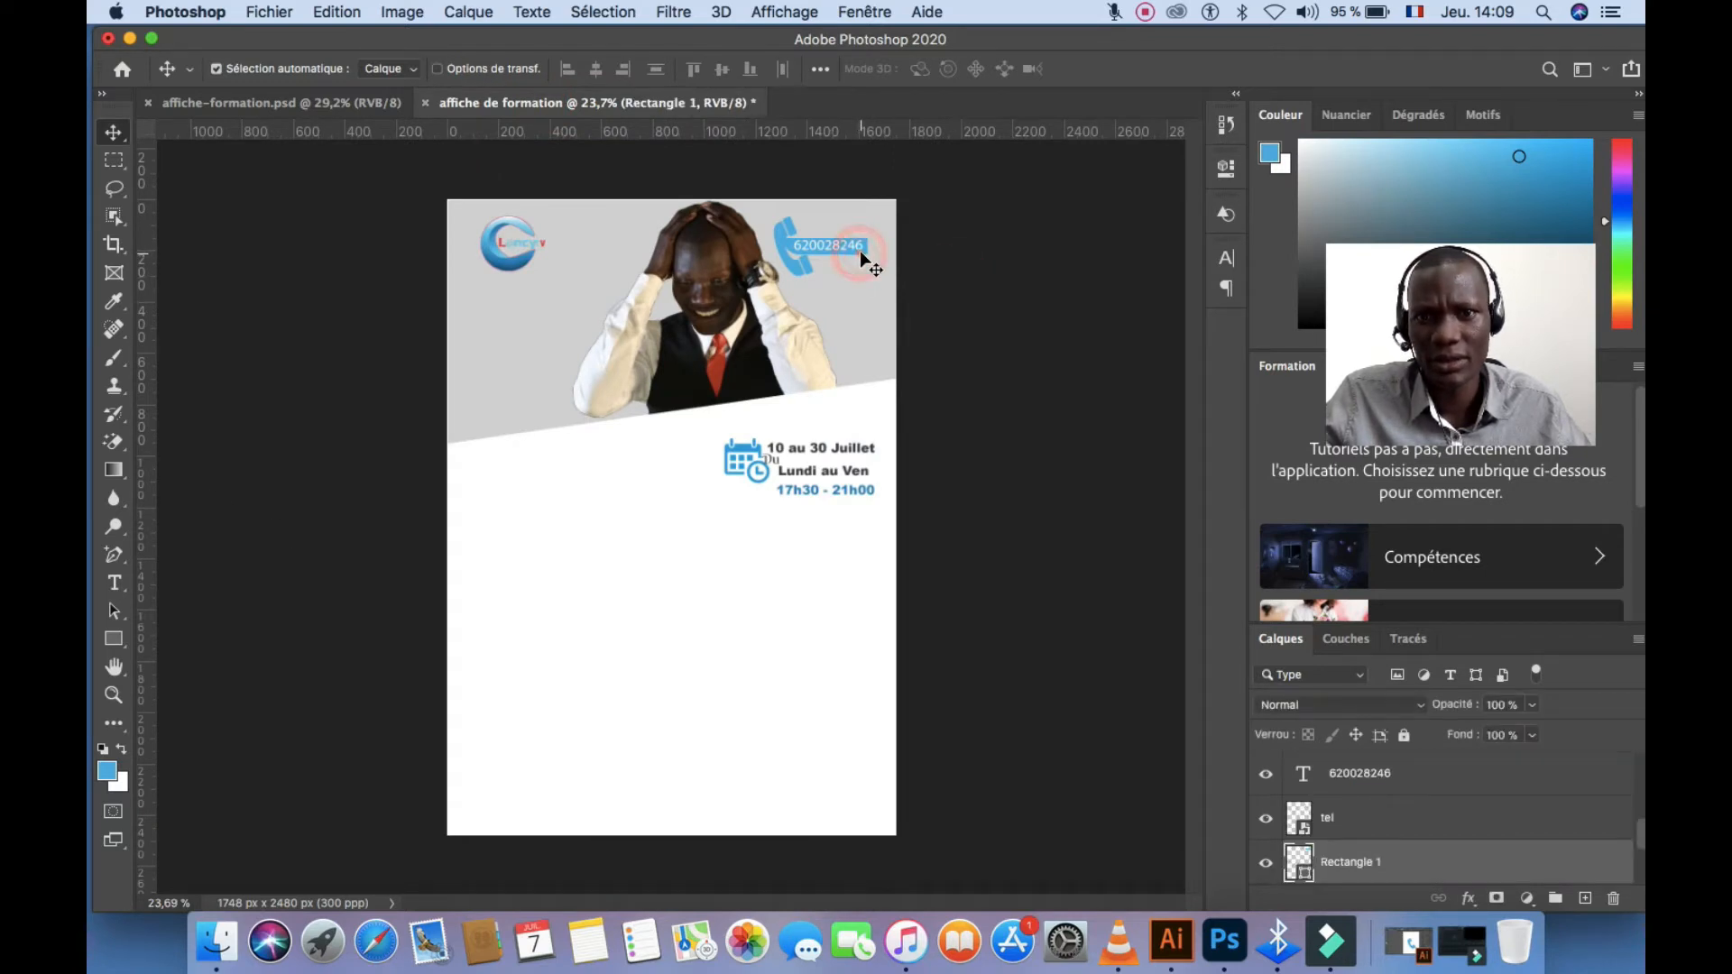
{"action": "left_click_drag", "start_coordinate": [860, 255], "coordinate": [861, 517]}
{"action": "scroll", "coordinate": [868, 516], "scroll_direction": "up", "scroll_amount": 5}
{"action": "scroll", "coordinate": [823, 511], "scroll_direction": "down", "scroll_amount": 5}
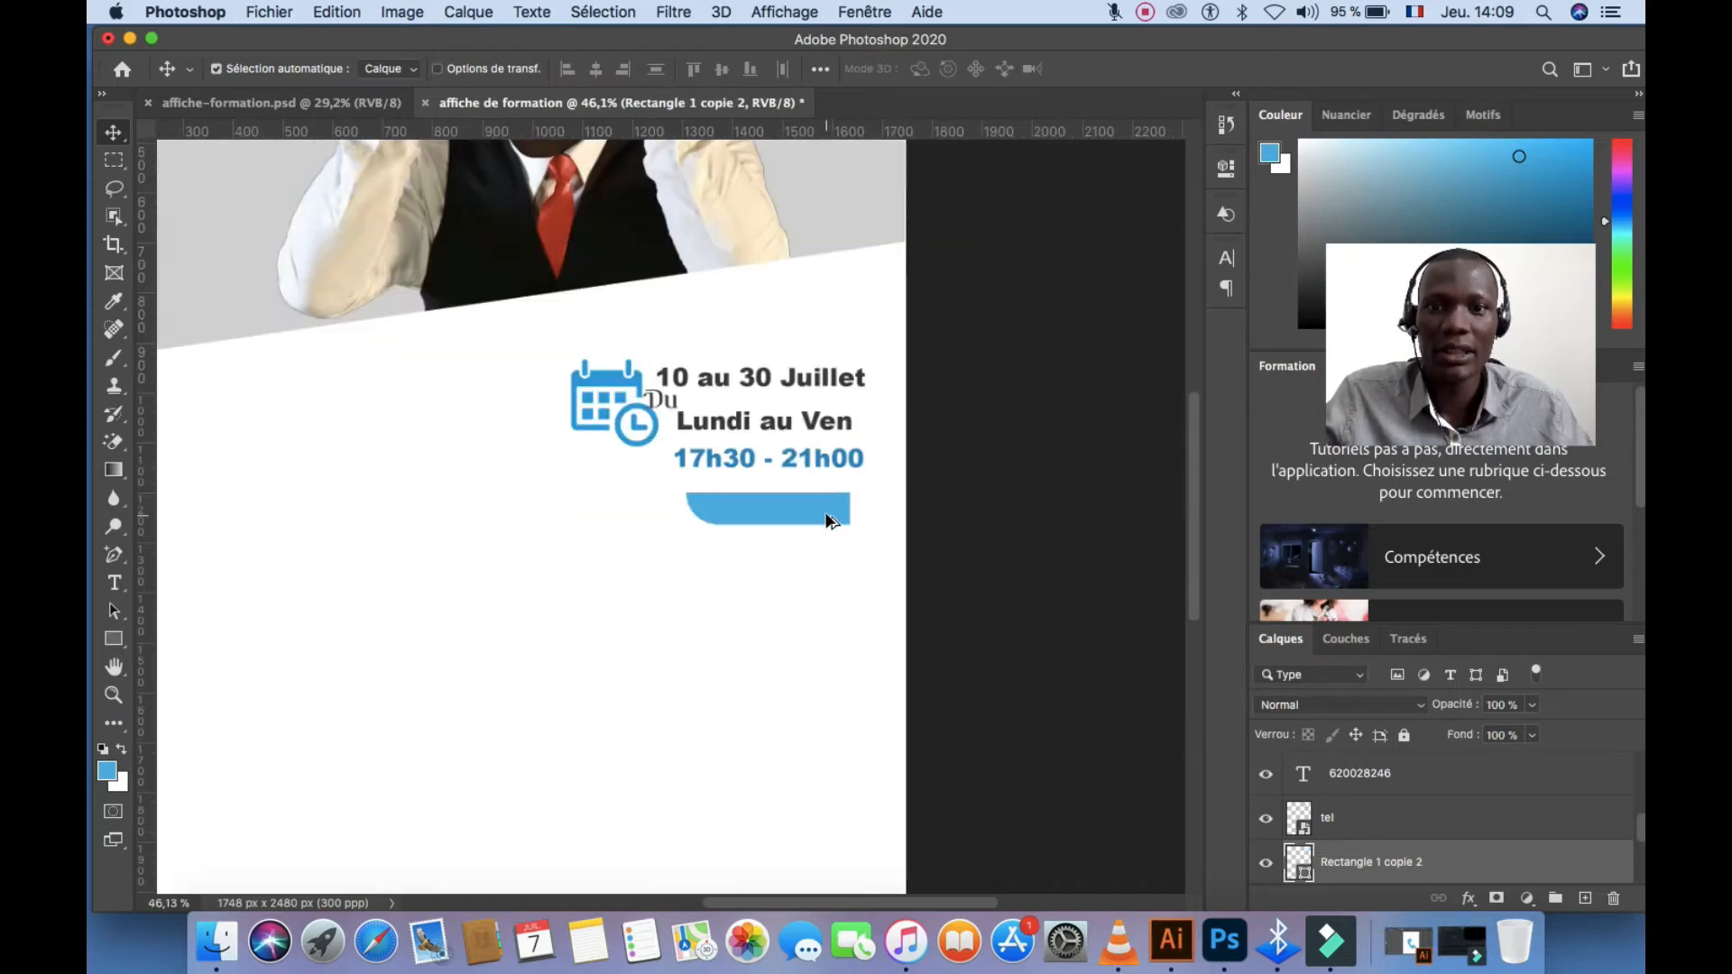
Enlarge the copied blue bar to about 139%, nudge it into place, and select the date block
{"action": "key", "text": "super+t"}
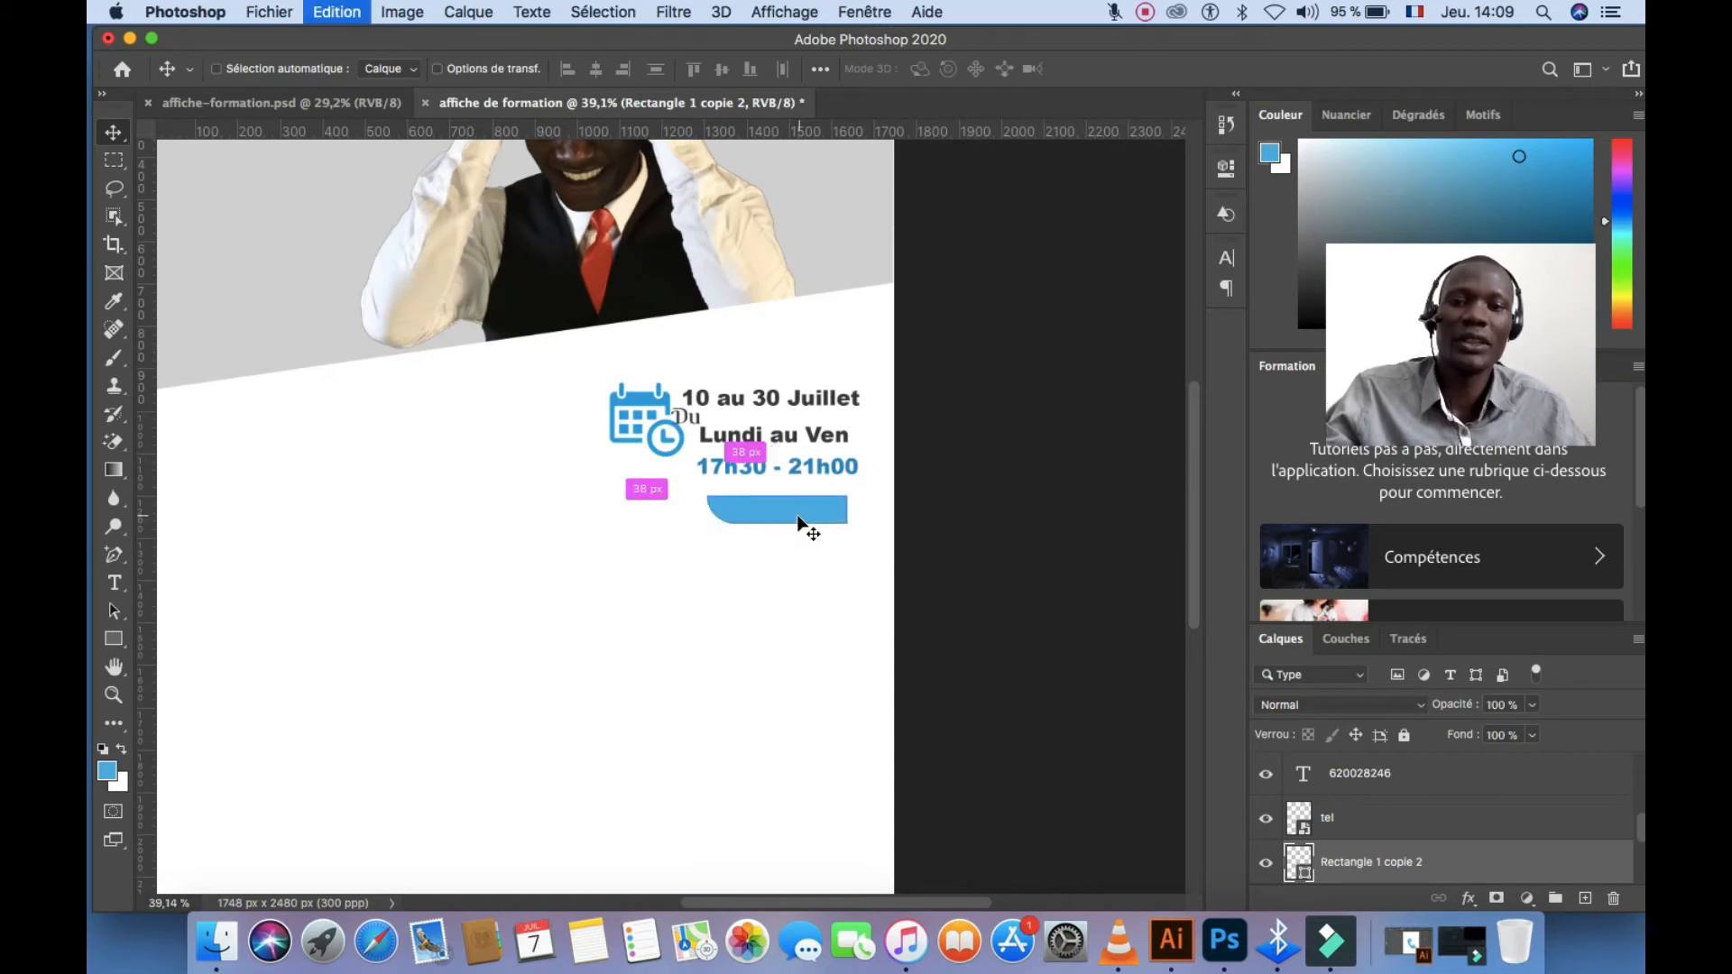
{"action": "left_click_drag", "start_coordinate": [845, 495], "coordinate": [873, 448]}
{"action": "double_click", "coordinate": [842, 507]}
{"action": "left_click_drag", "start_coordinate": [821, 503], "coordinate": [809, 507]}
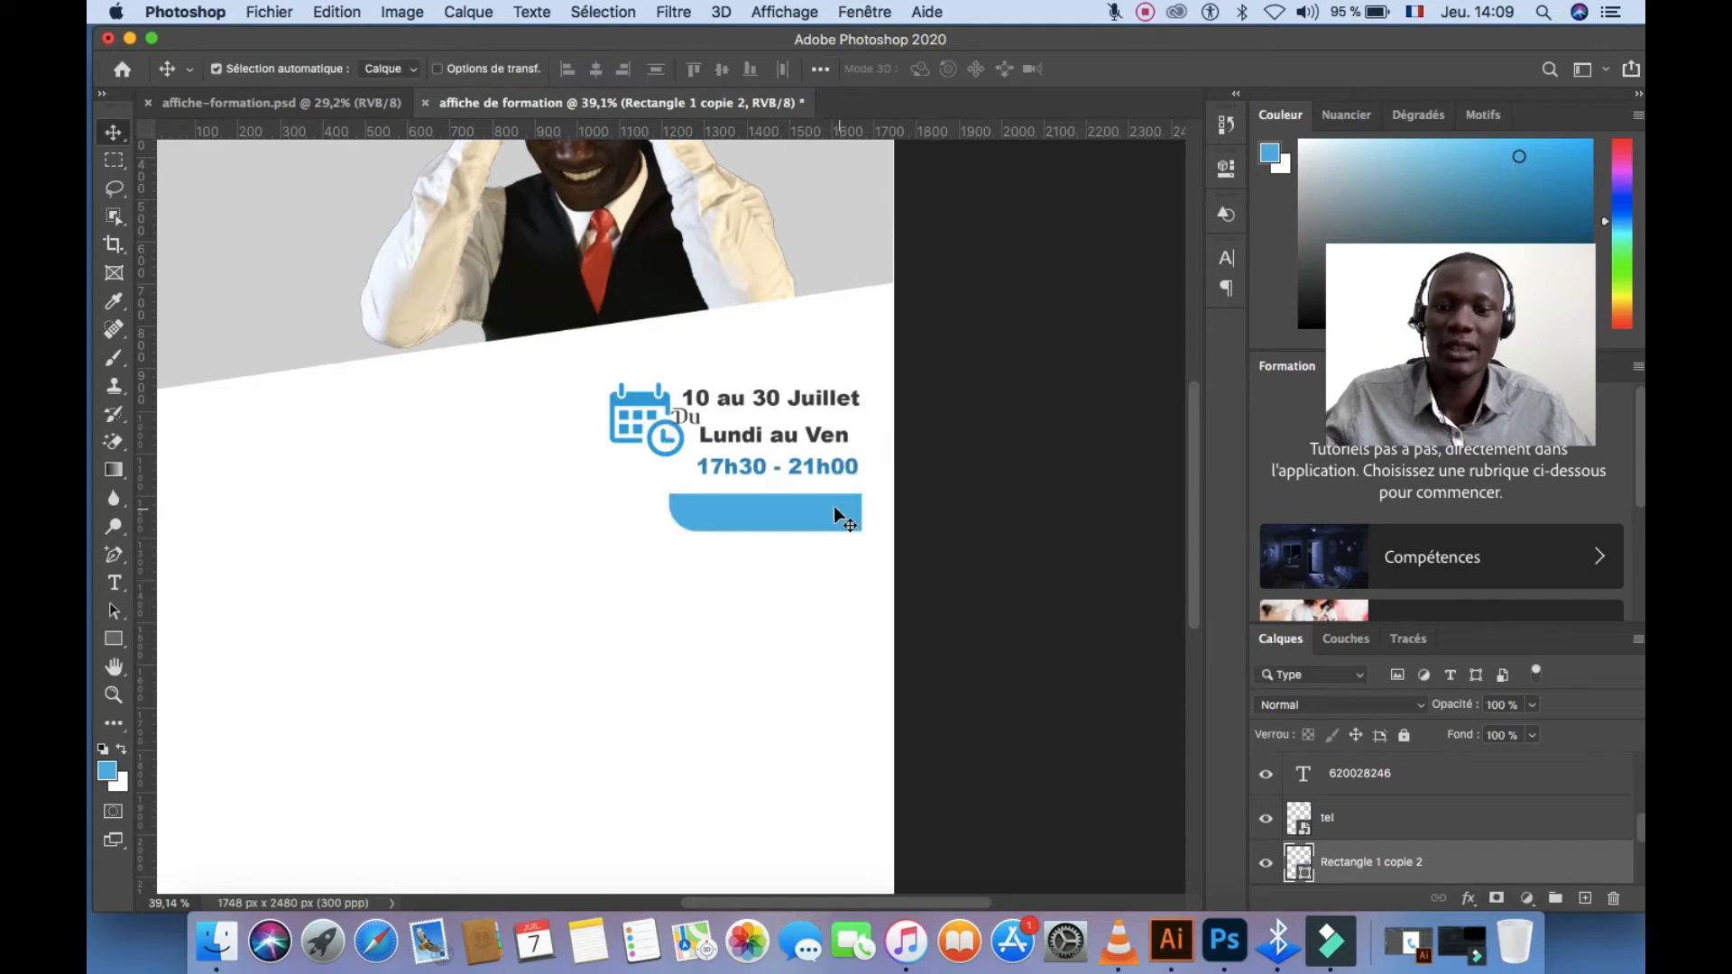
{"action": "scroll", "coordinate": [830, 507], "scroll_direction": "down", "scroll_amount": 5}
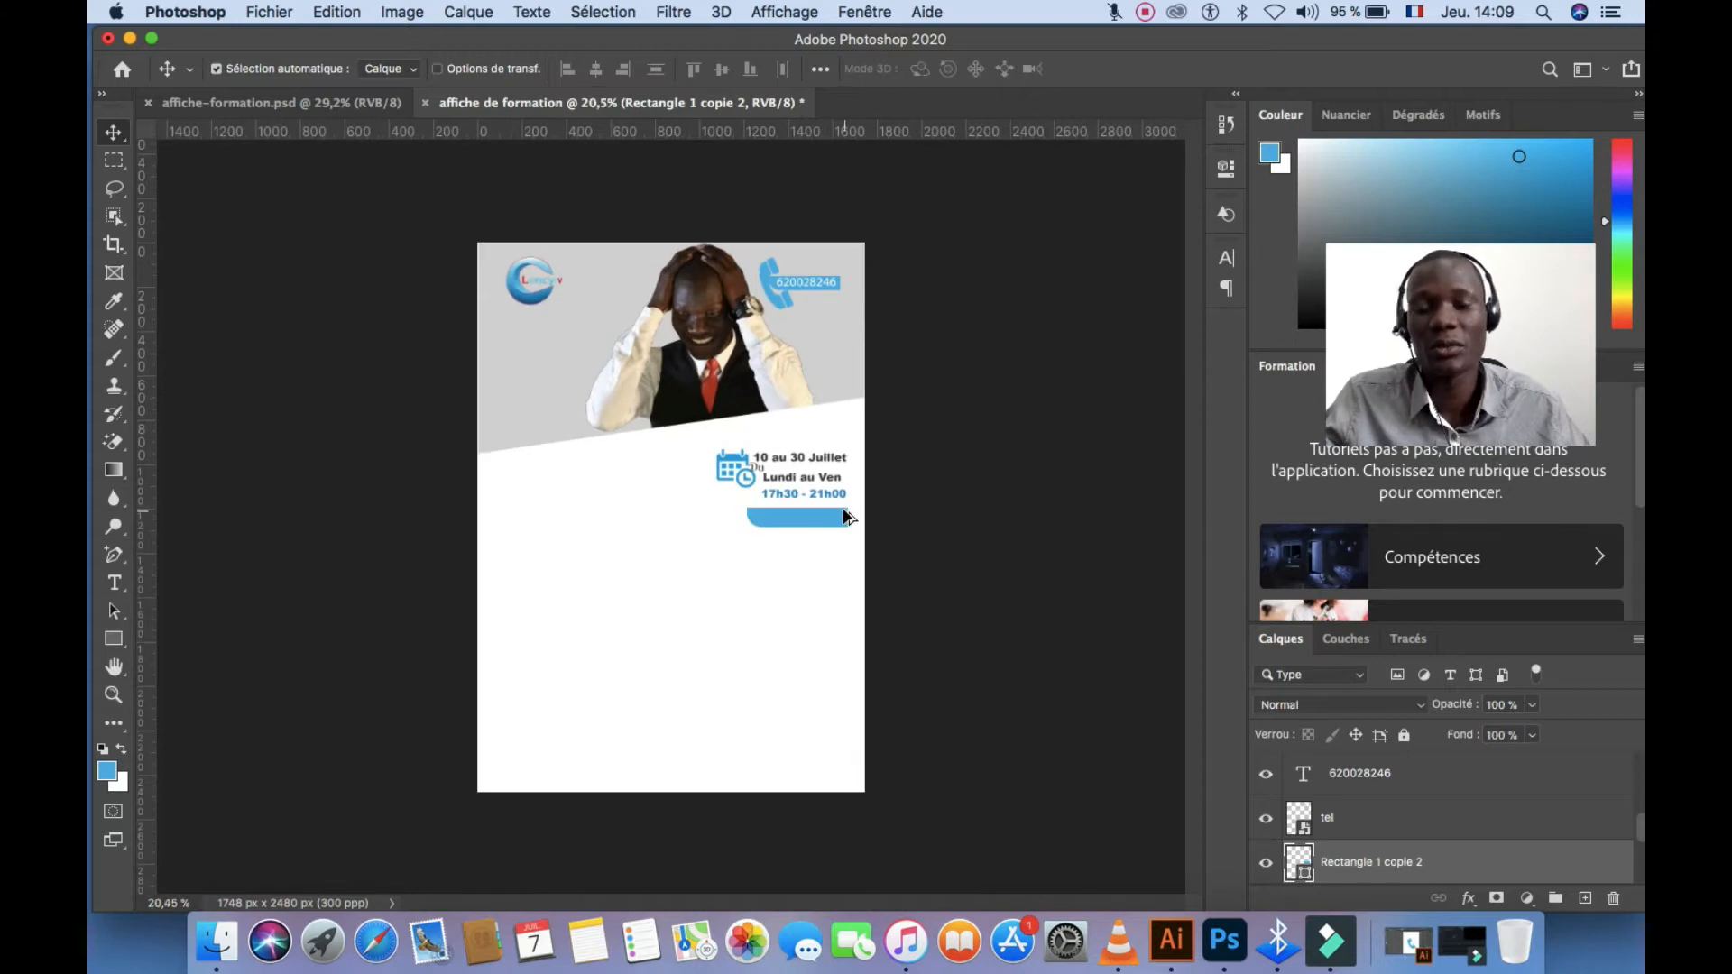
{"action": "scroll", "coordinate": [846, 516], "scroll_direction": "up", "scroll_amount": 1}
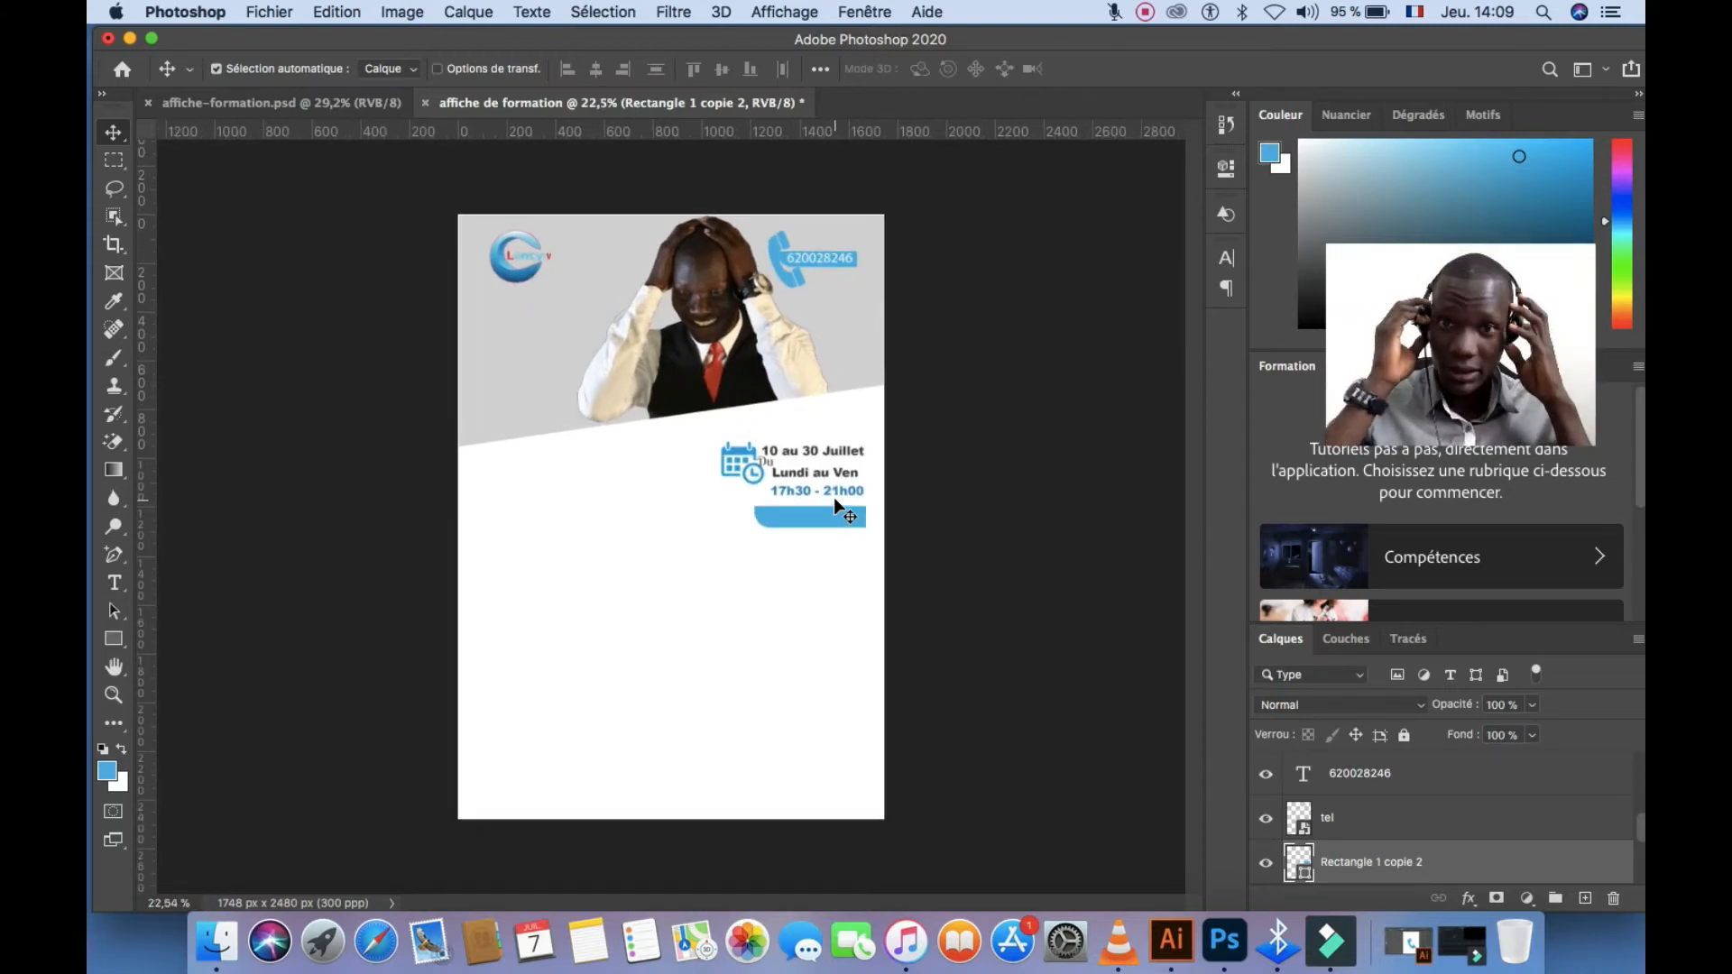
{"action": "left_click", "coordinate": [756, 554]}
{"action": "left_click_drag", "start_coordinate": [861, 554], "coordinate": [718, 448]}
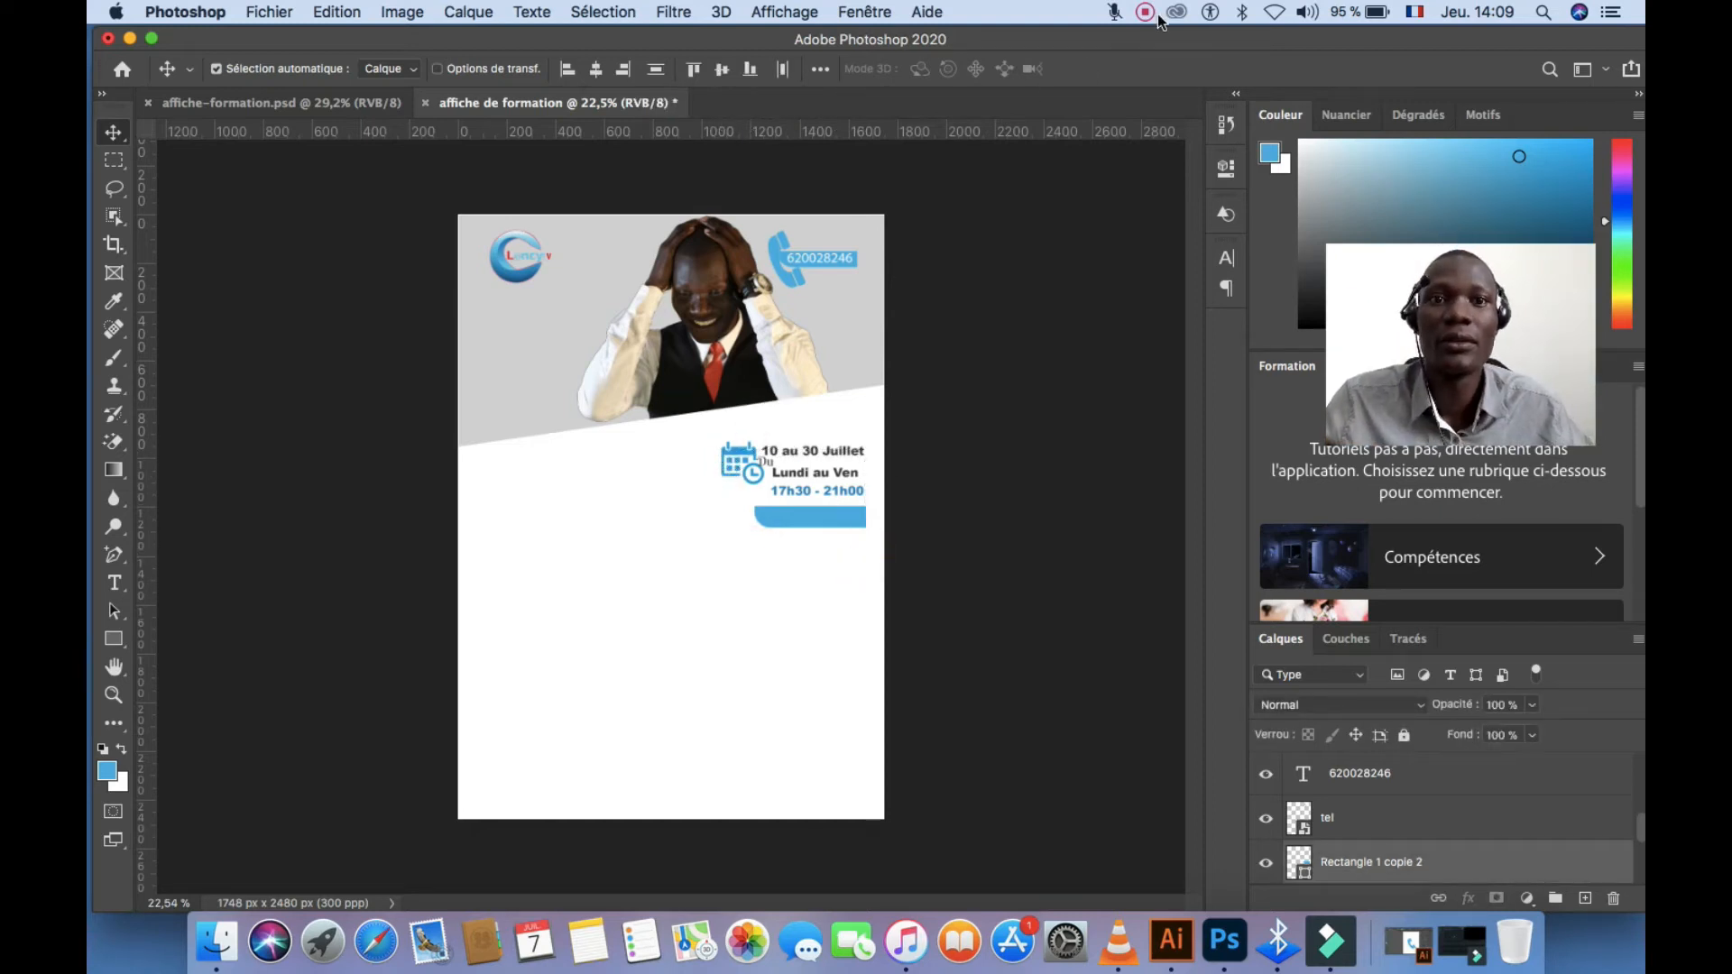
Select the first date block's layers and stack two copies of it down the right side
{"action": "key", "text": "super+plus"}
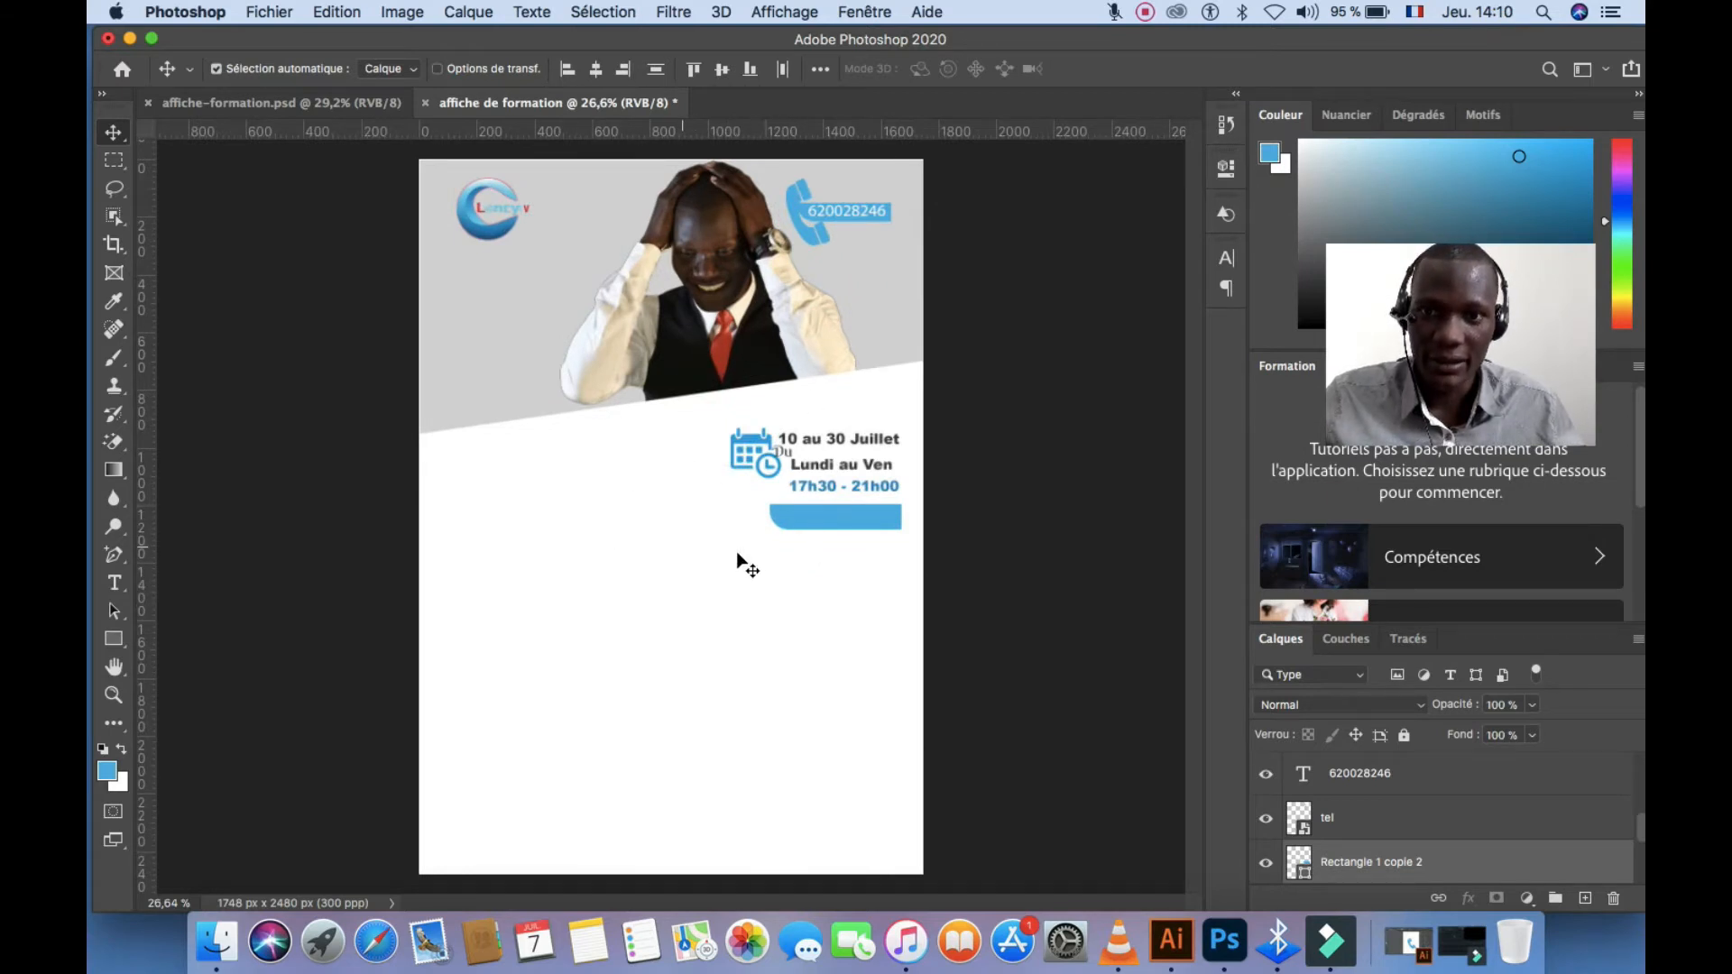
{"action": "left_click", "coordinate": [873, 556]}
{"action": "left_click_drag", "start_coordinate": [909, 539], "coordinate": [773, 721]}
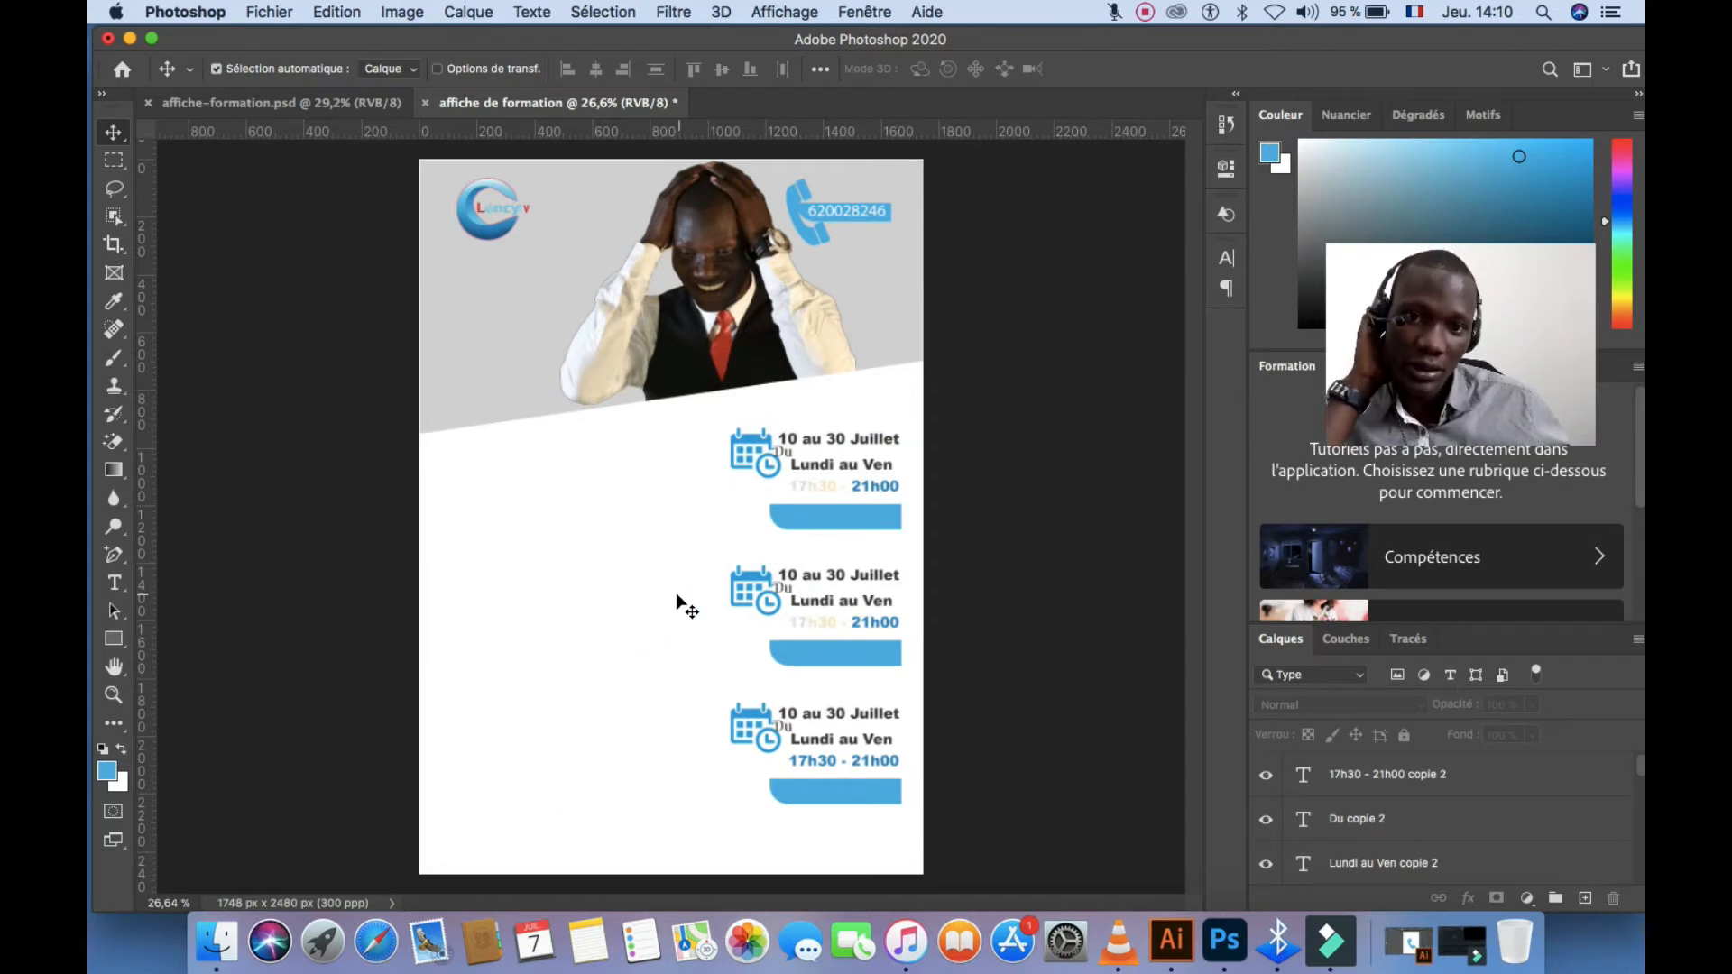
{"action": "left_click", "coordinate": [835, 488]}
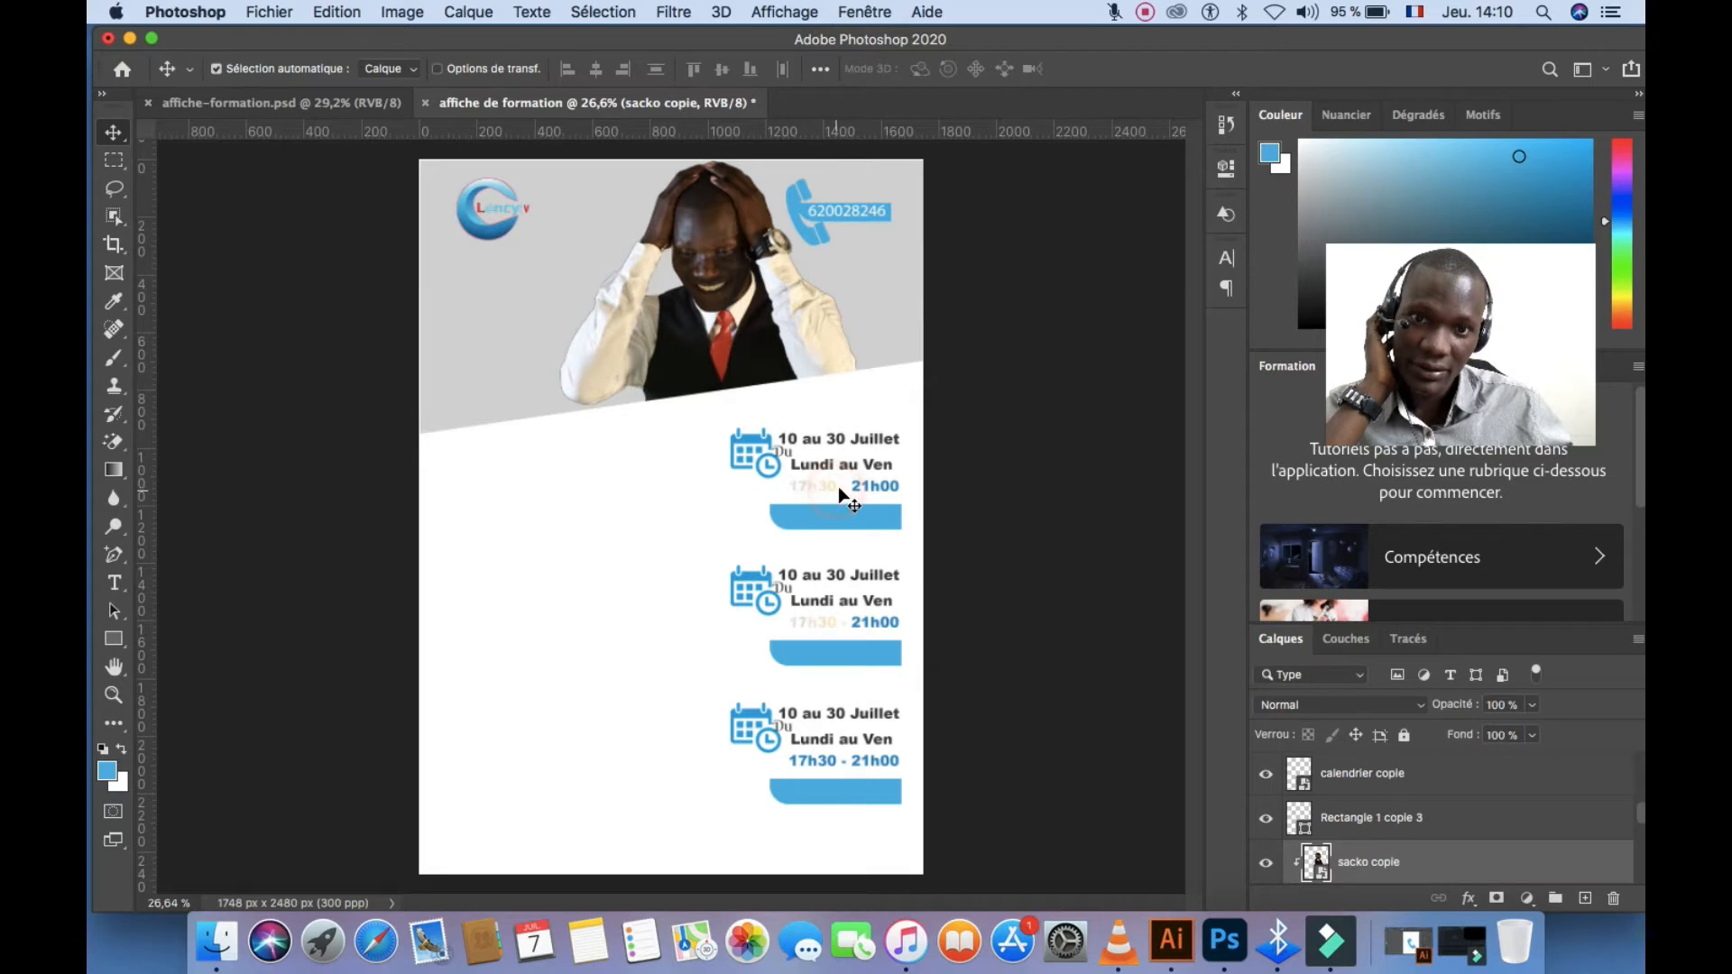
{"action": "left_click", "coordinate": [668, 521]}
{"action": "left_click", "coordinate": [870, 494]}
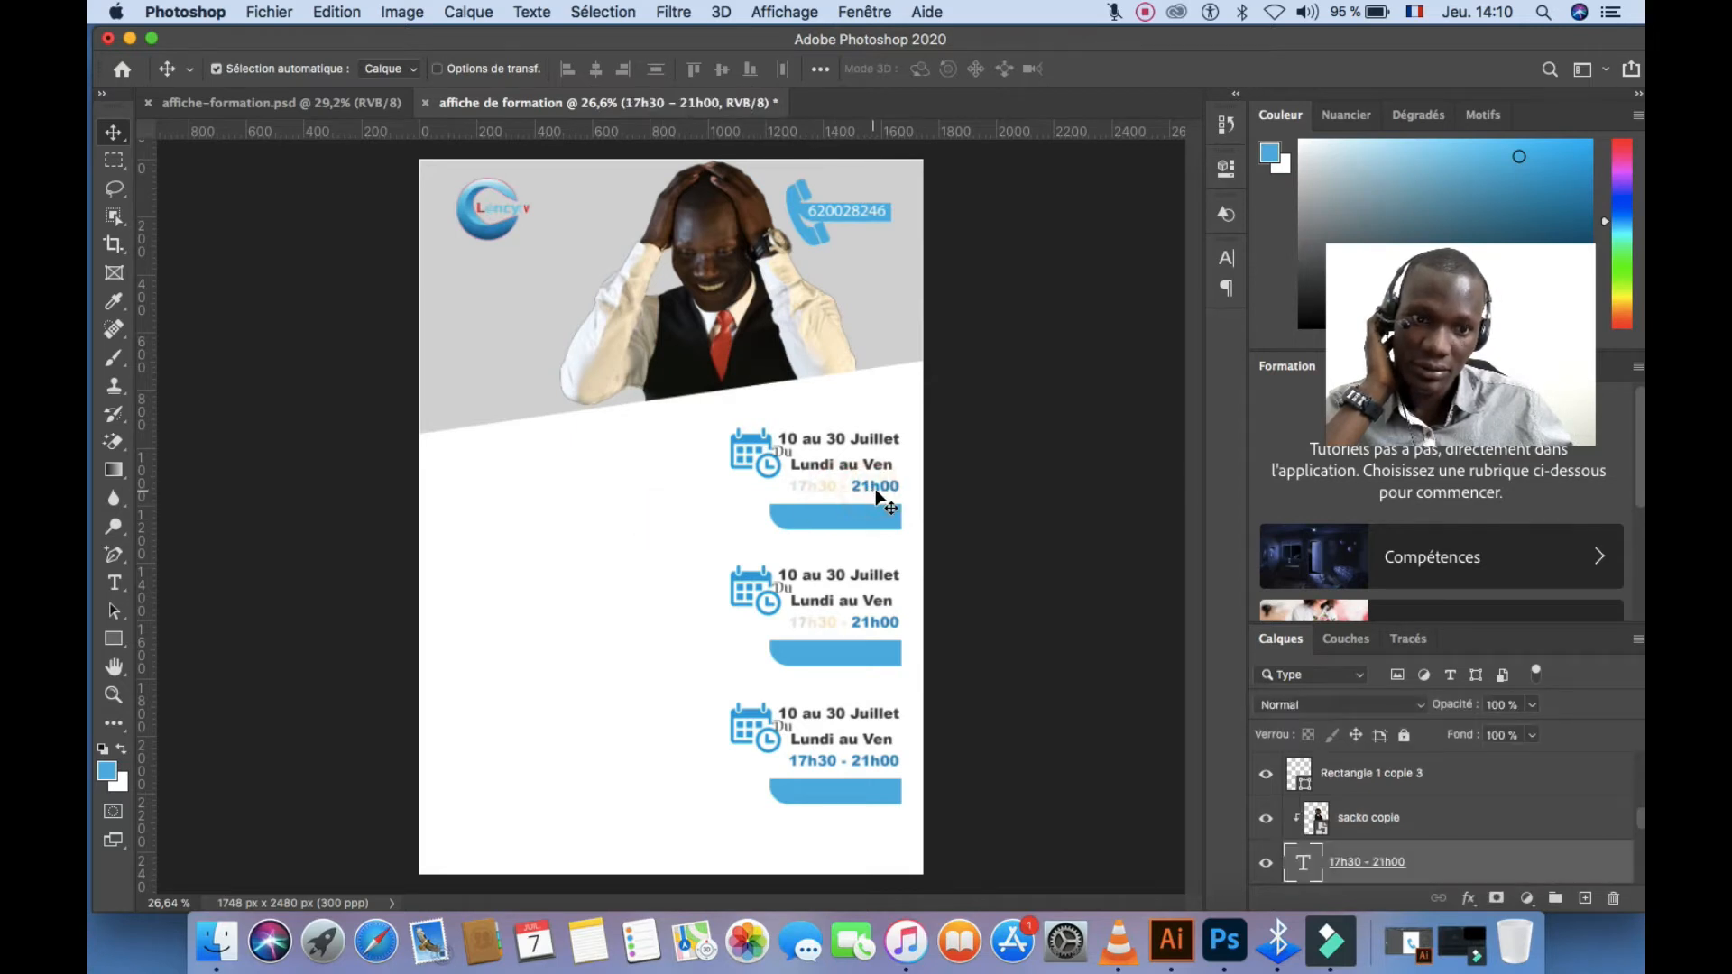
{"action": "left_click", "coordinate": [875, 491]}
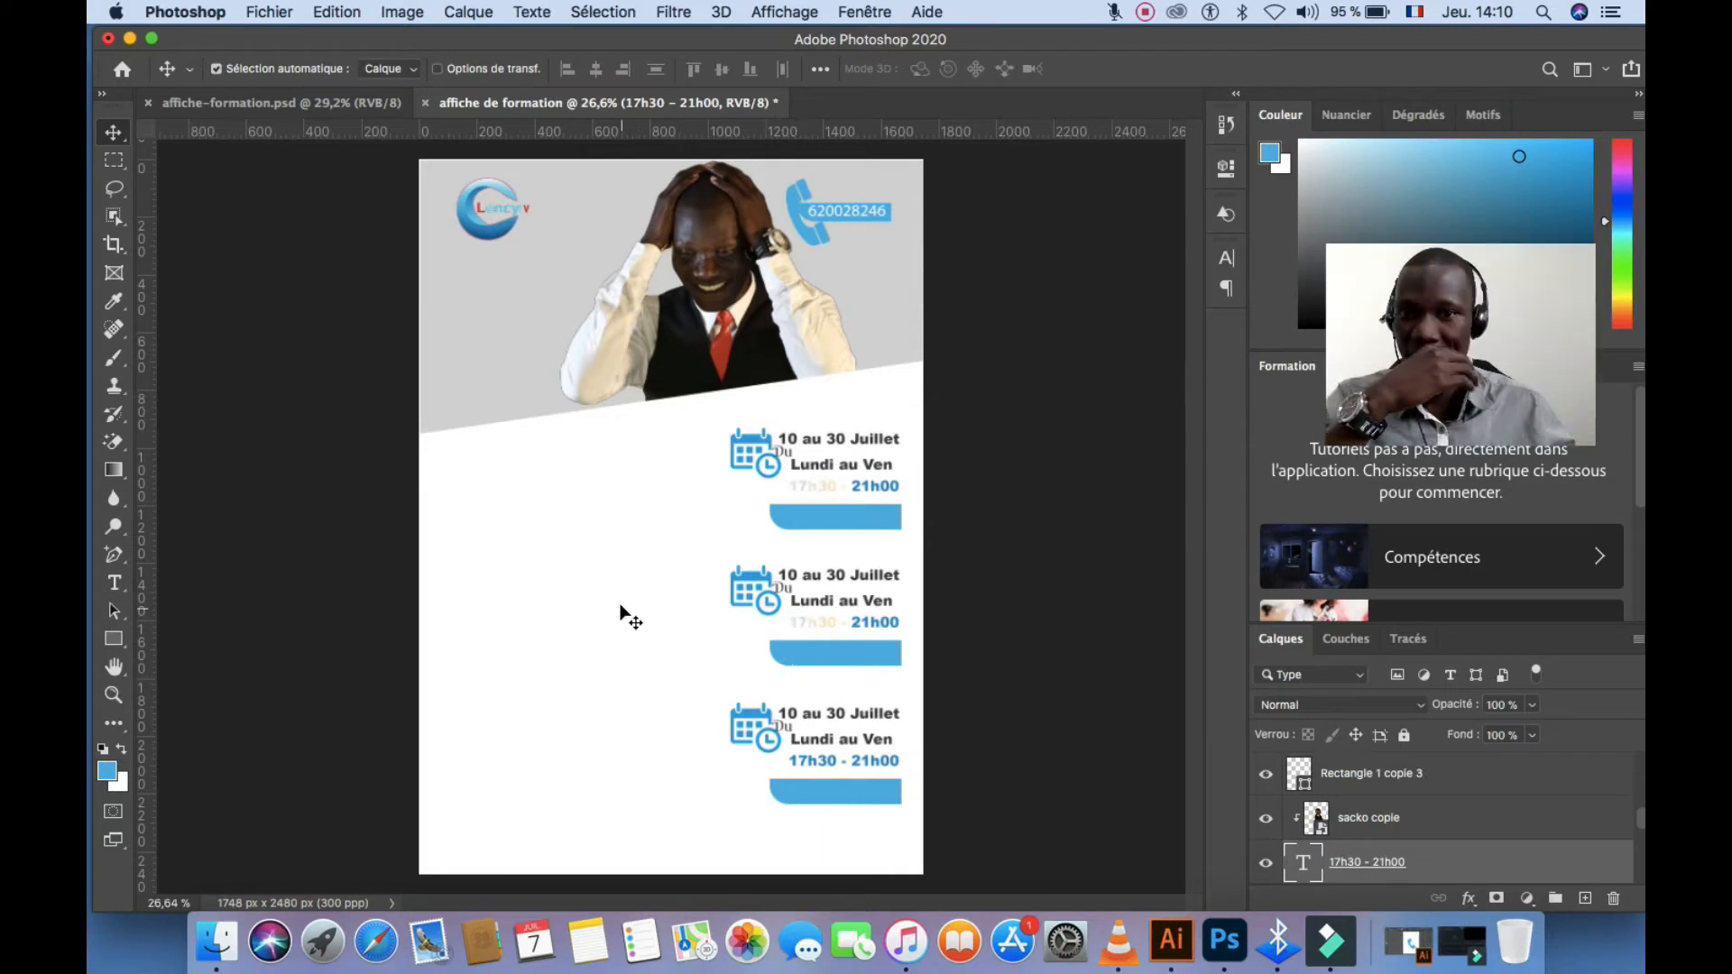
{"action": "left_click", "coordinate": [602, 570]}
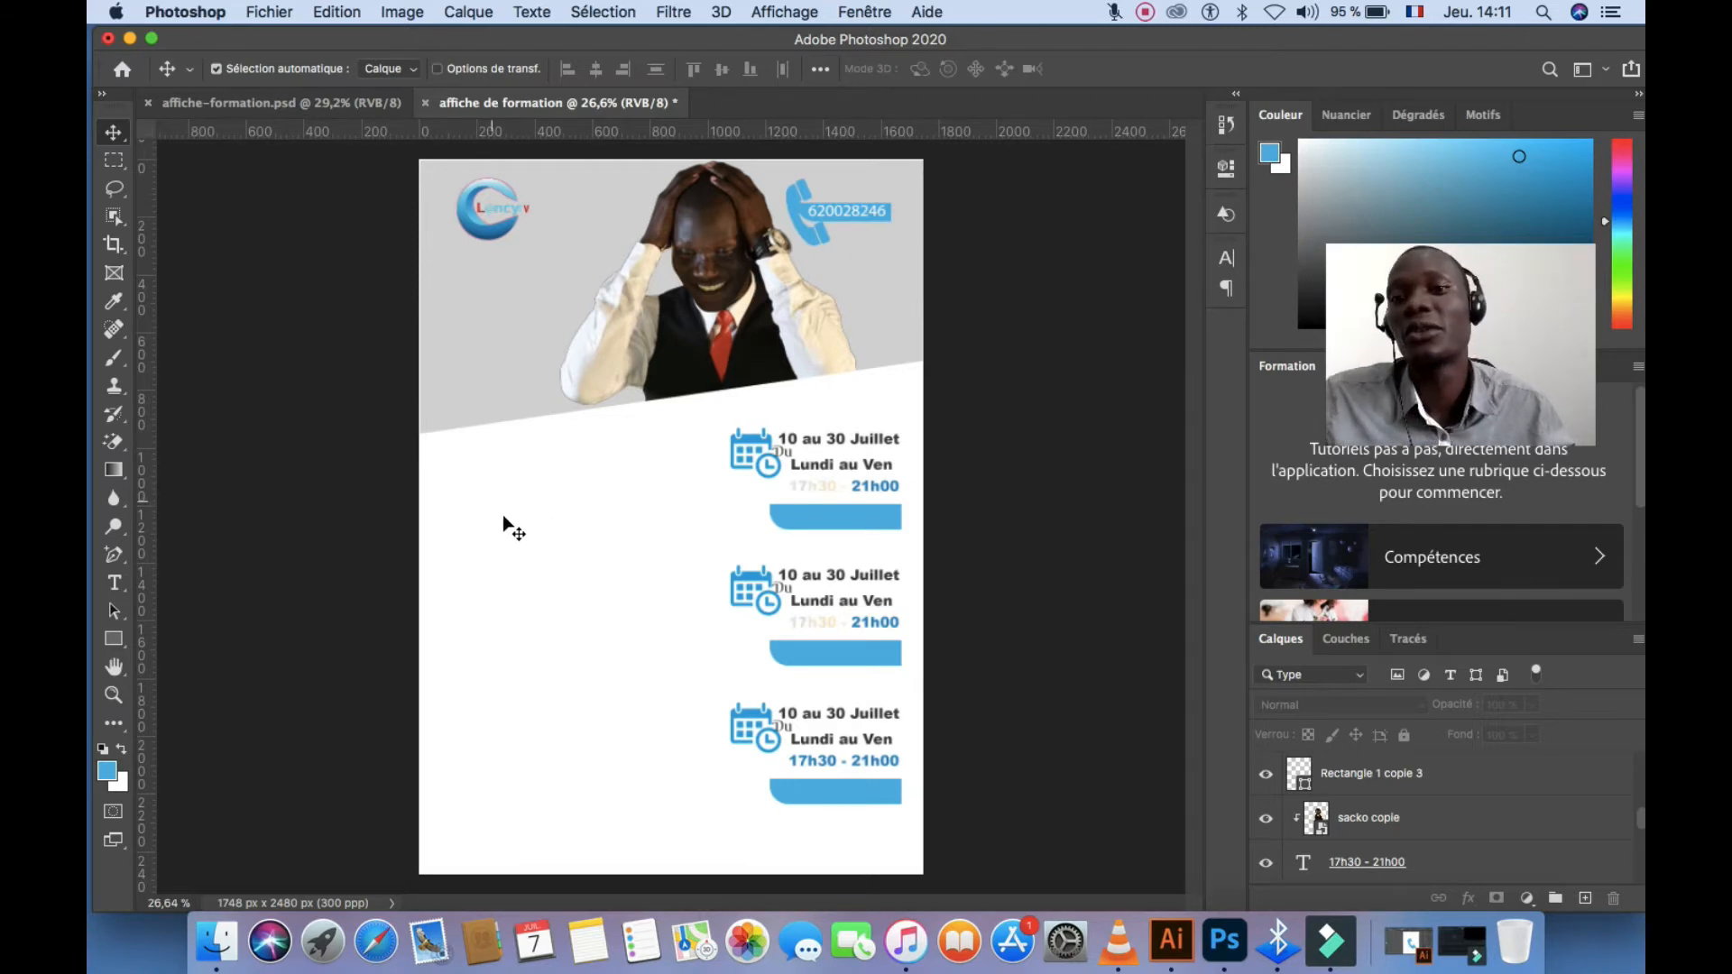
Copy the Adobe icons and description block from affiche-formation.psd left of the first dates
{"action": "left_click", "coordinate": [322, 102]}
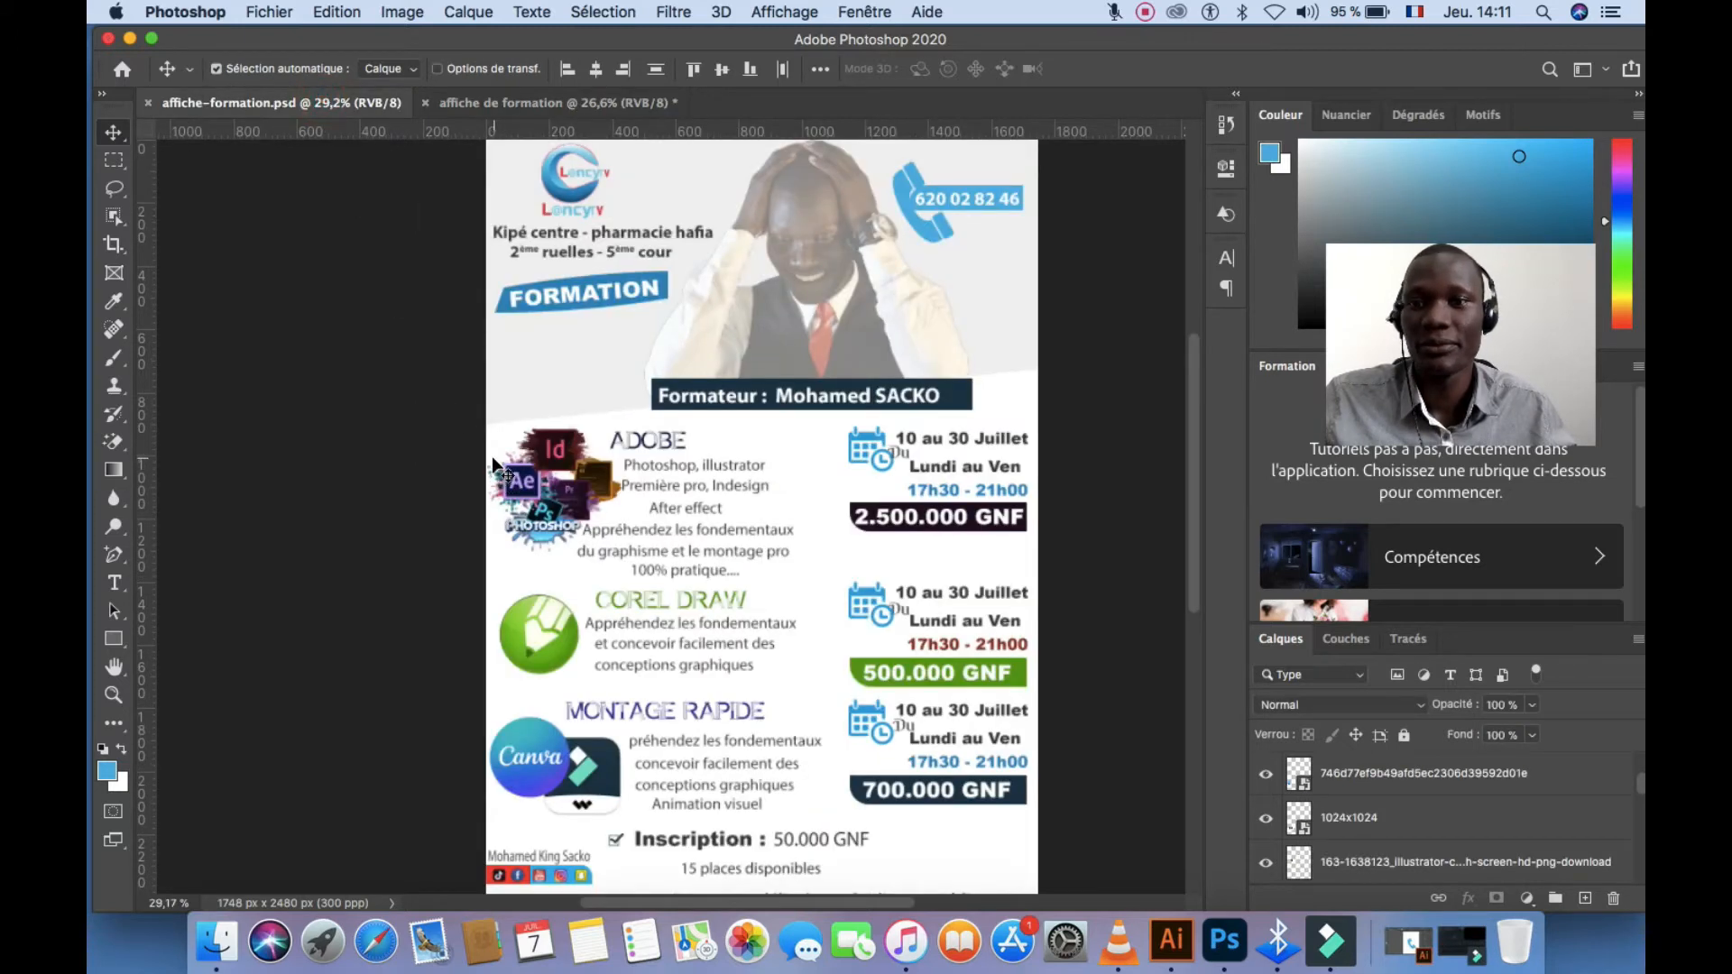
{"action": "left_click_drag", "start_coordinate": [492, 454], "coordinate": [742, 575]}
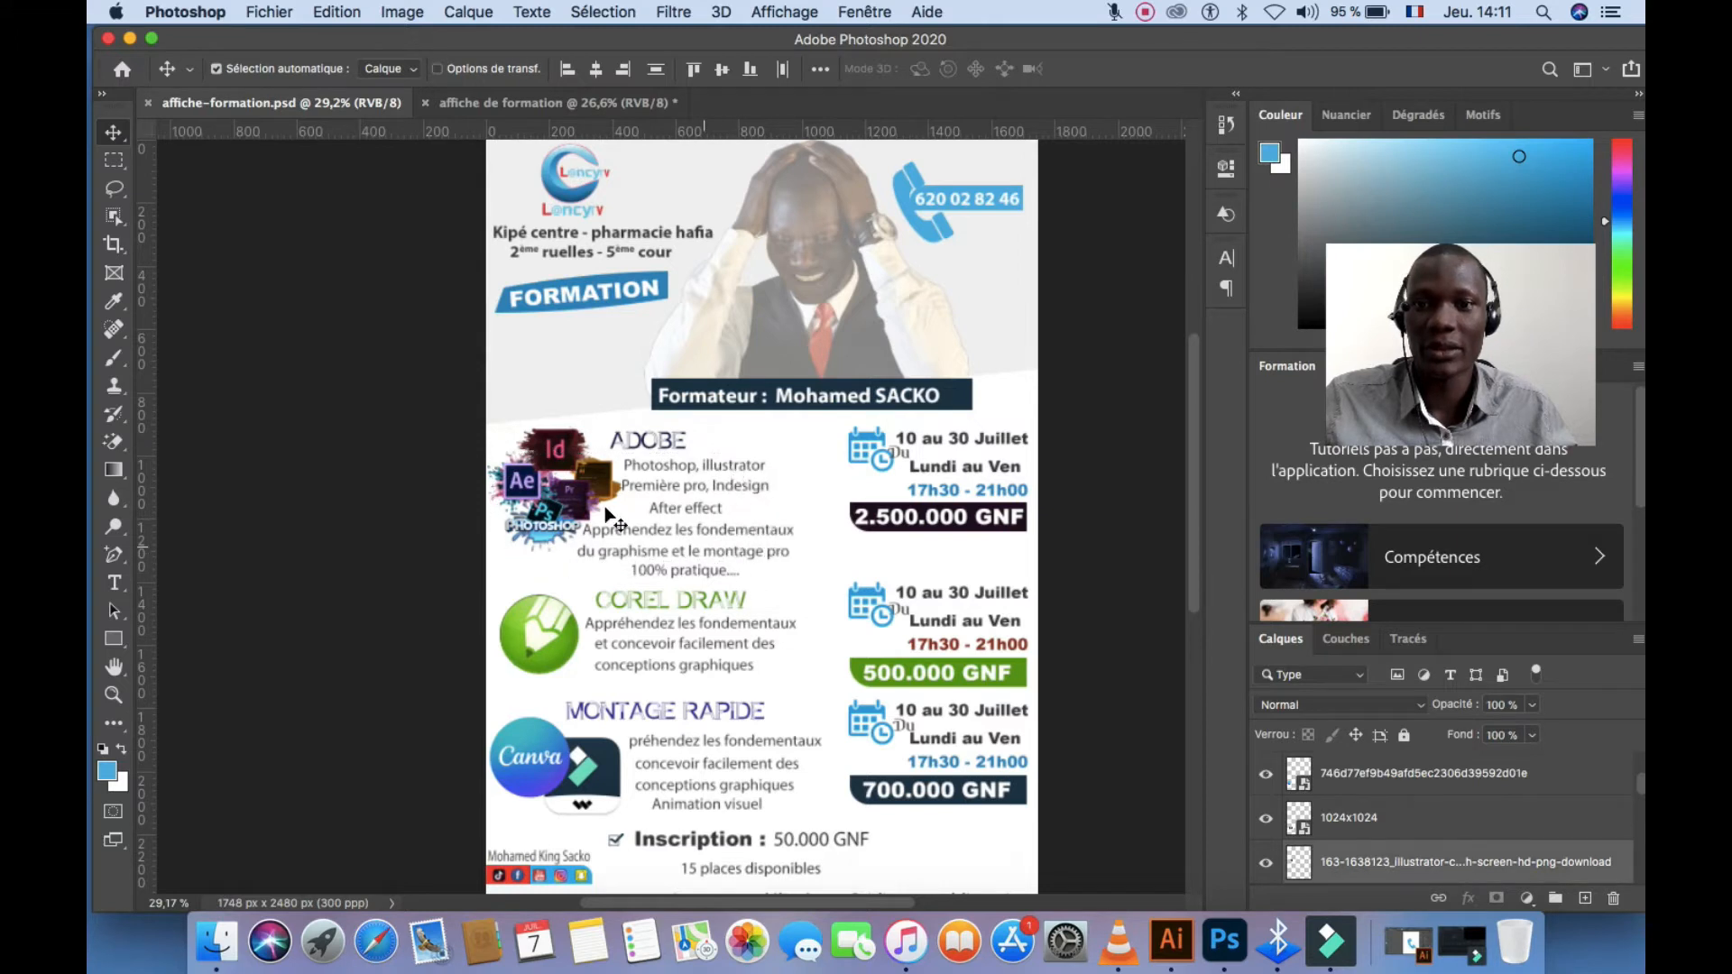
{"action": "left_click_drag", "start_coordinate": [598, 450], "coordinate": [619, 175]}
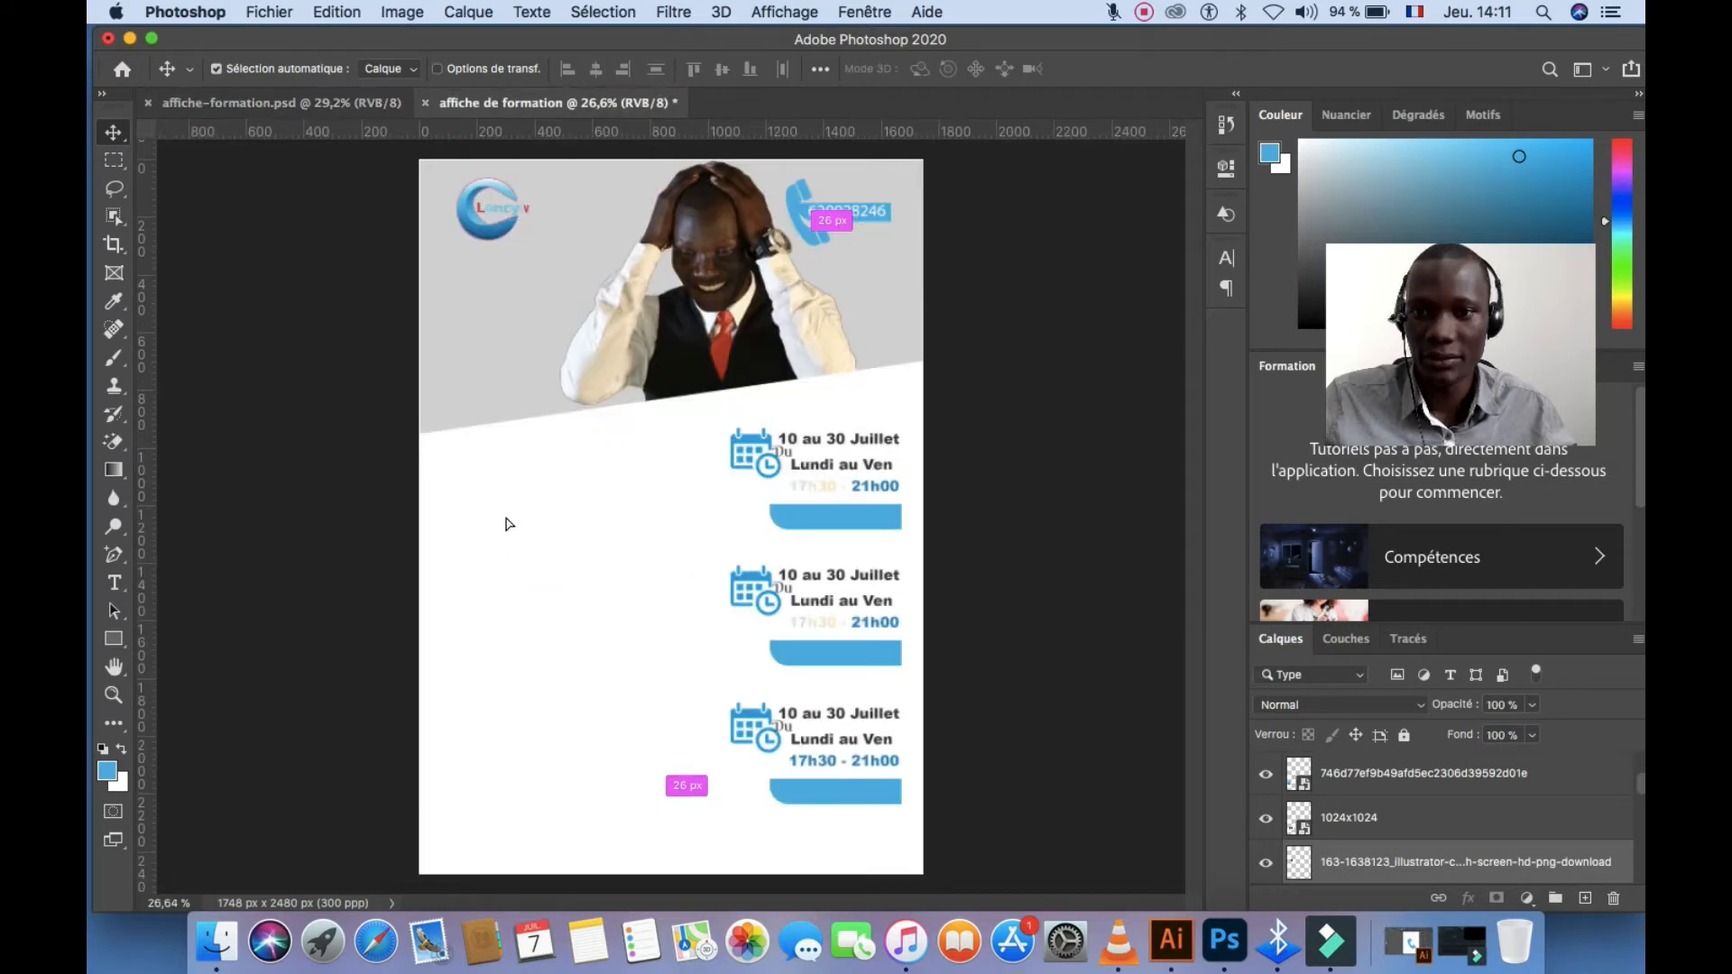
{"action": "left_click_drag", "start_coordinate": [497, 528], "coordinate": [497, 528]}
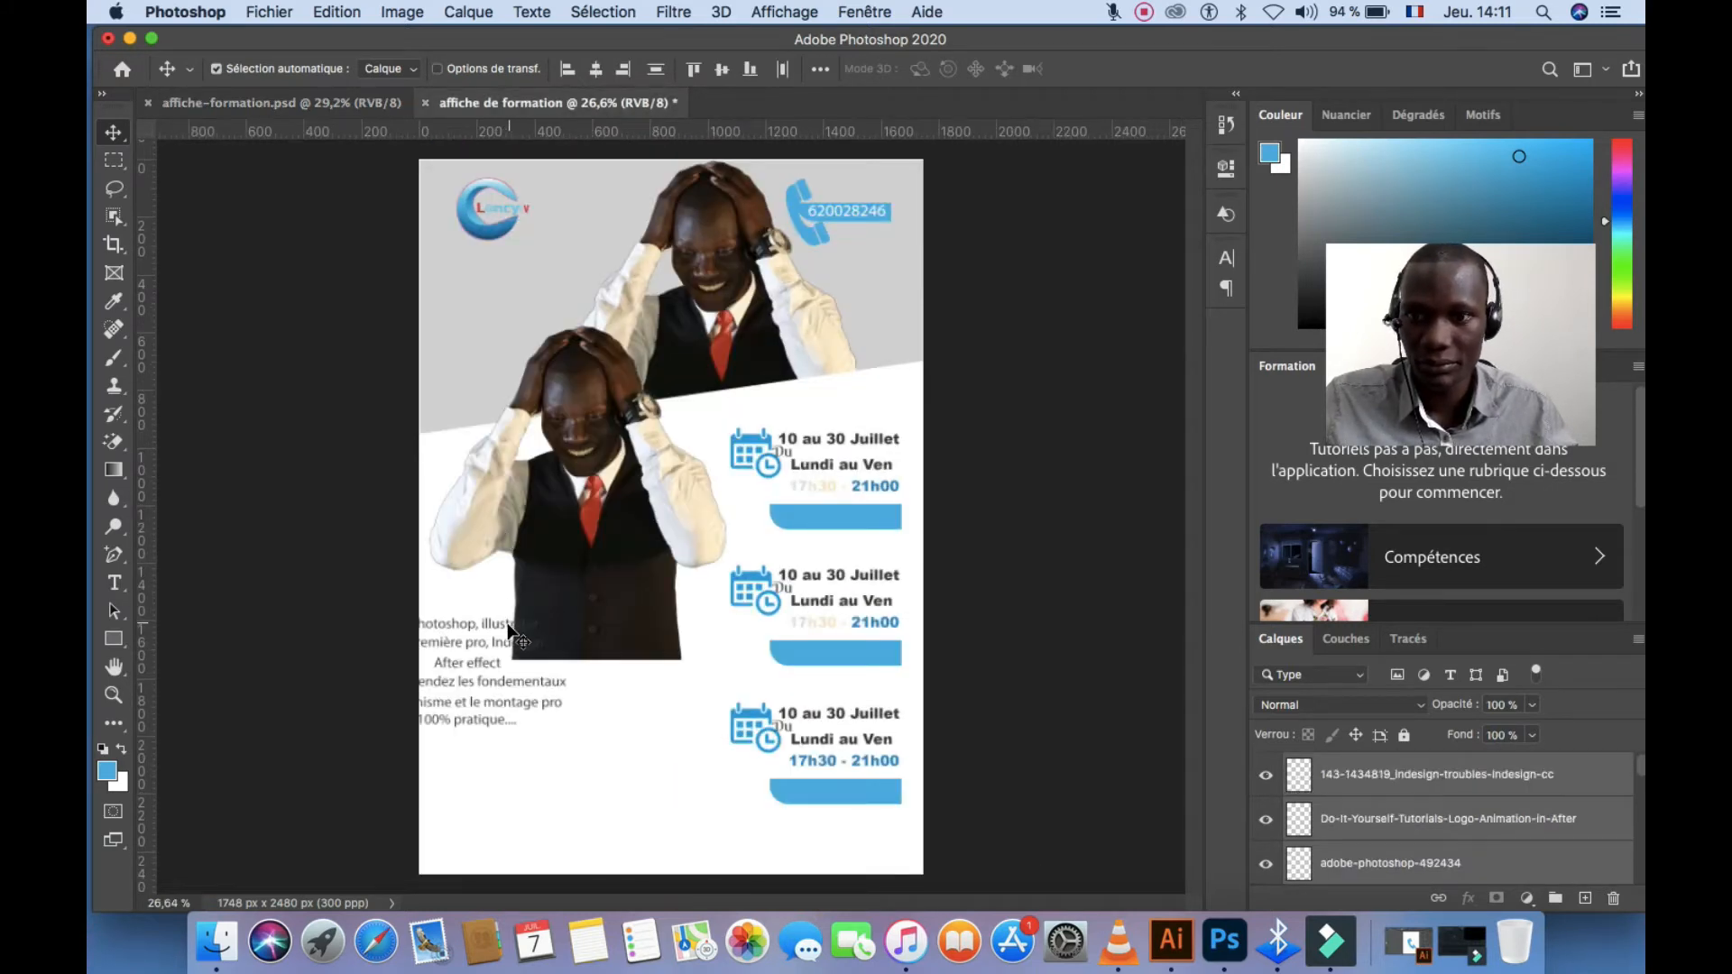
{"action": "left_click_drag", "start_coordinate": [551, 586], "coordinate": [641, 491]}
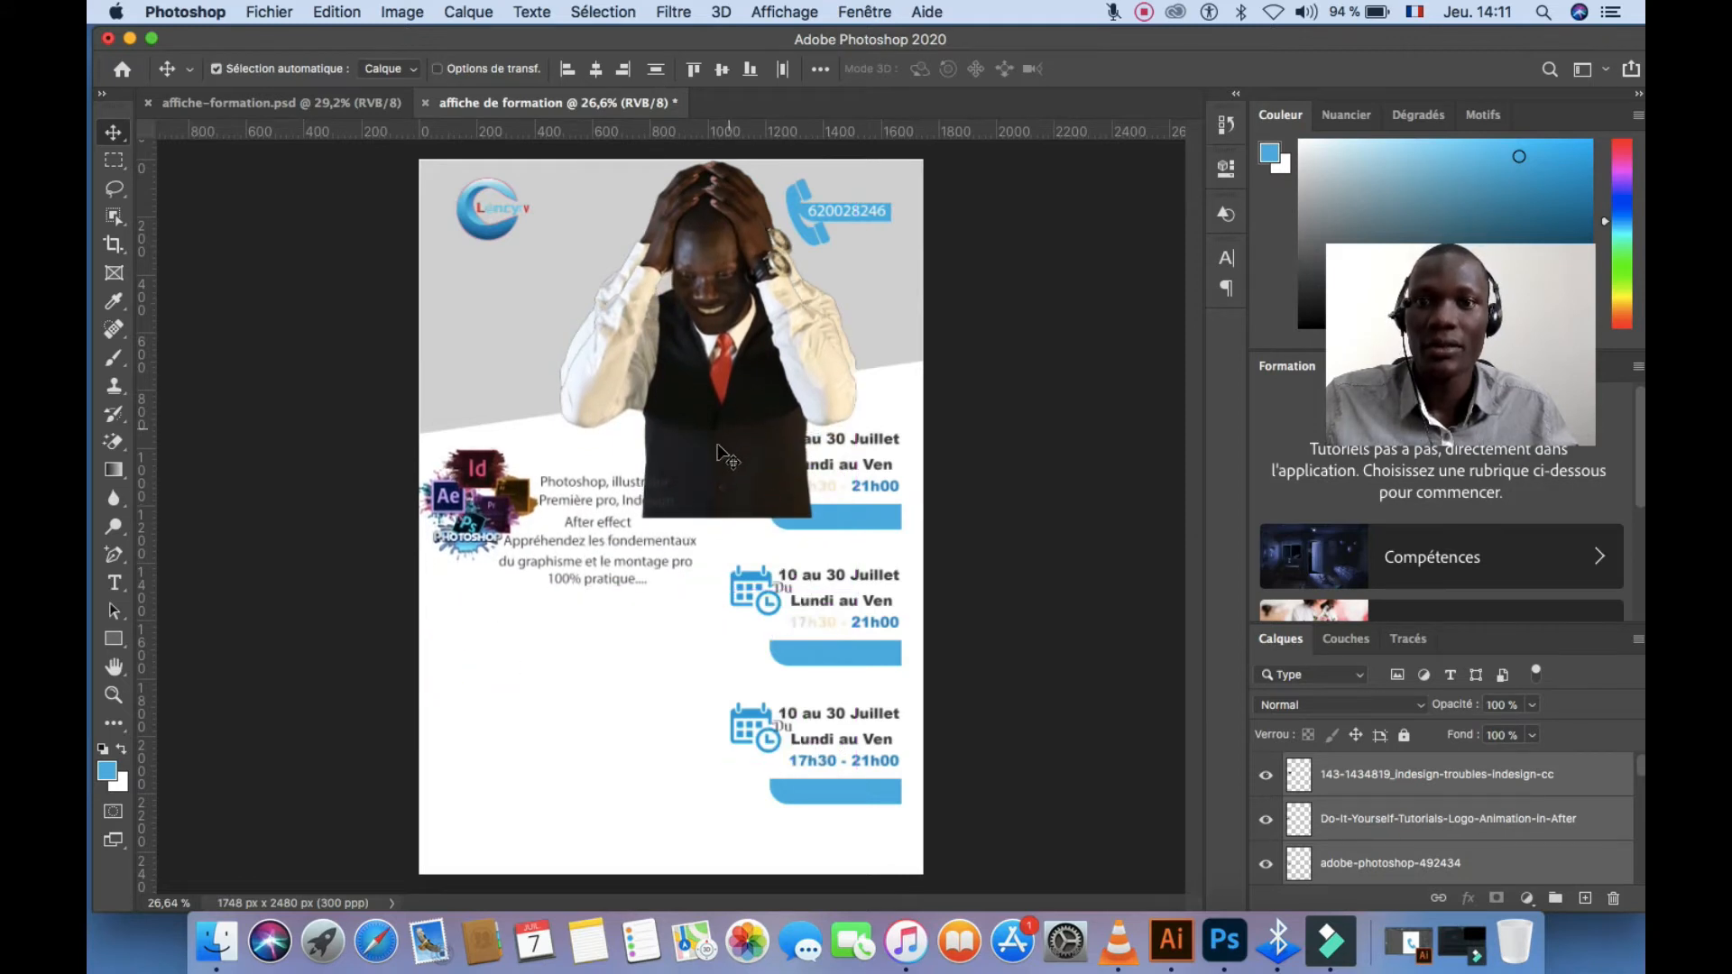
Delete the extra copied photo of the man and reposition the description text beside the icons
{"action": "left_click", "coordinate": [636, 679]}
{"action": "left_click", "coordinate": [696, 457]}
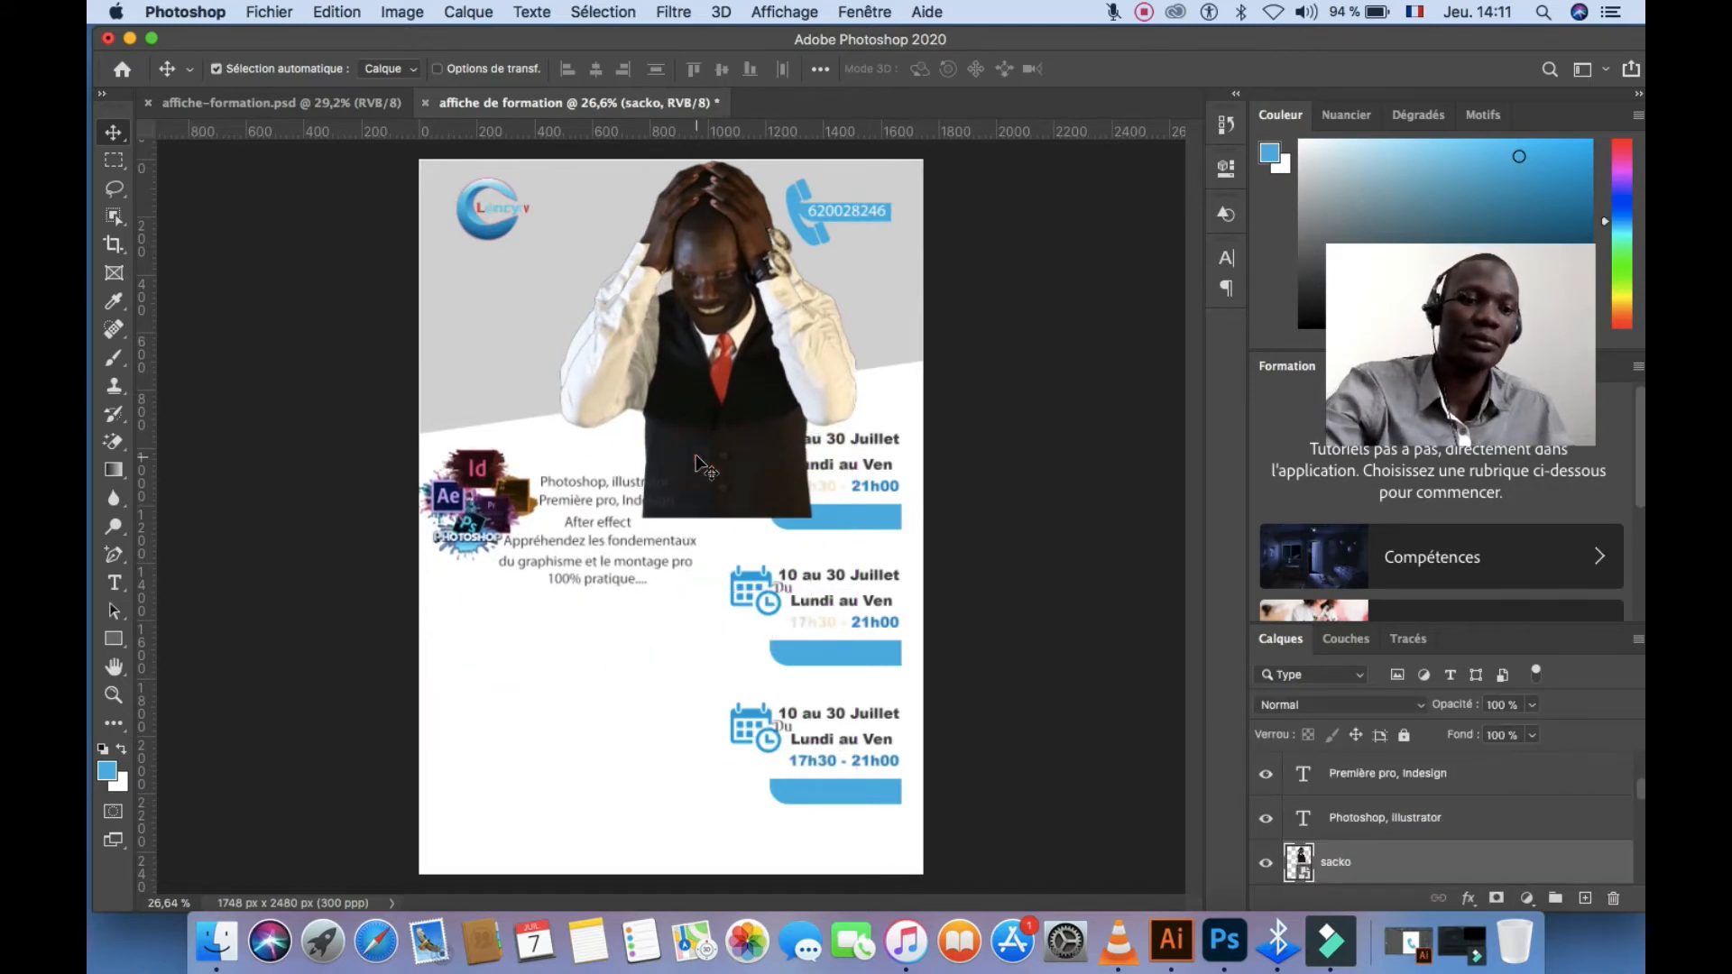
{"action": "key", "text": "BackSpace"}
{"action": "scroll", "coordinate": [516, 588], "scroll_direction": "up", "scroll_amount": 4}
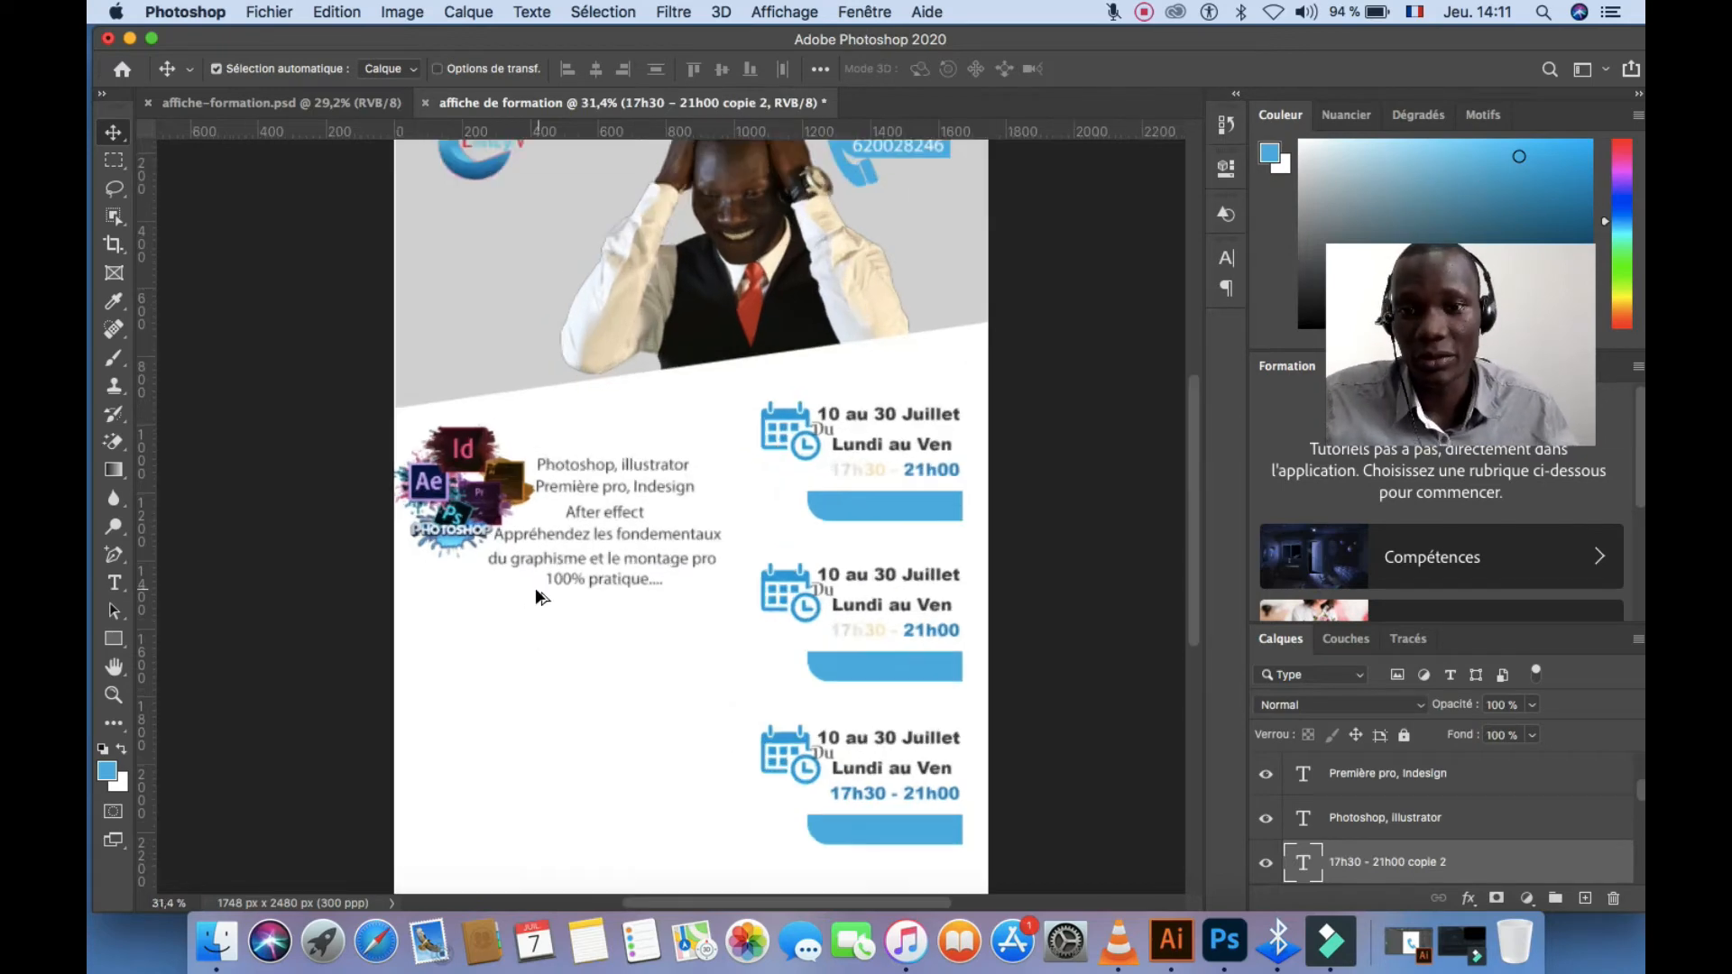
{"action": "left_click", "coordinate": [605, 616]}
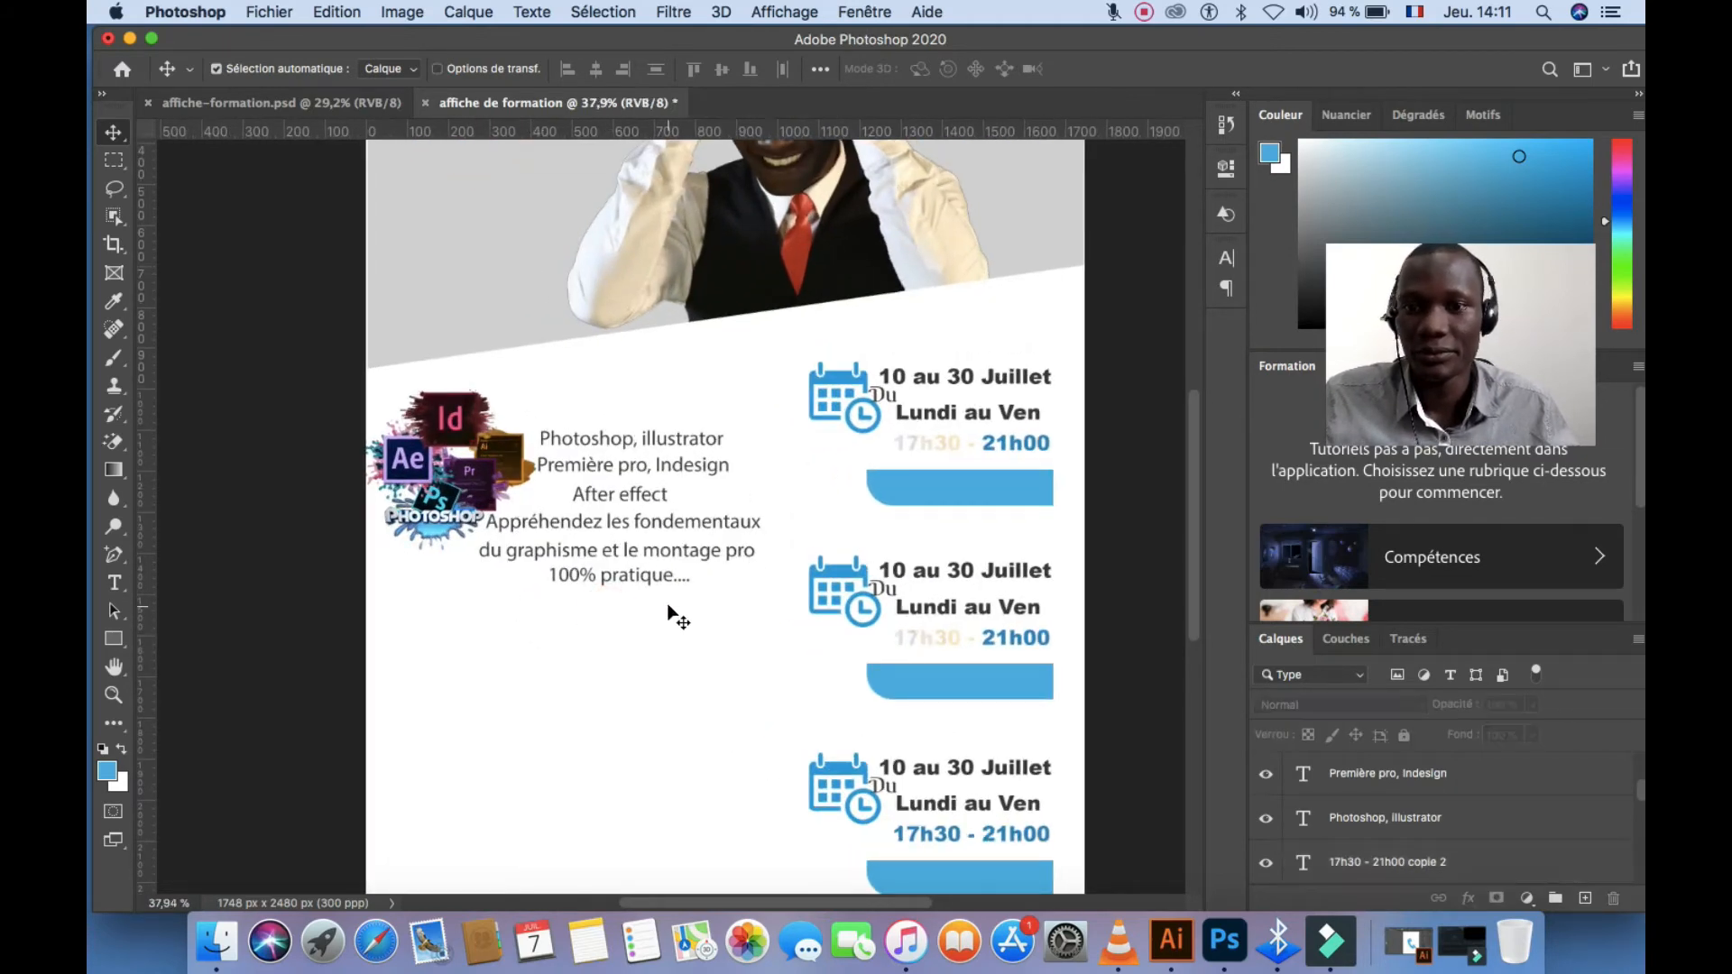
{"action": "left_click_drag", "start_coordinate": [669, 609], "coordinate": [446, 407]}
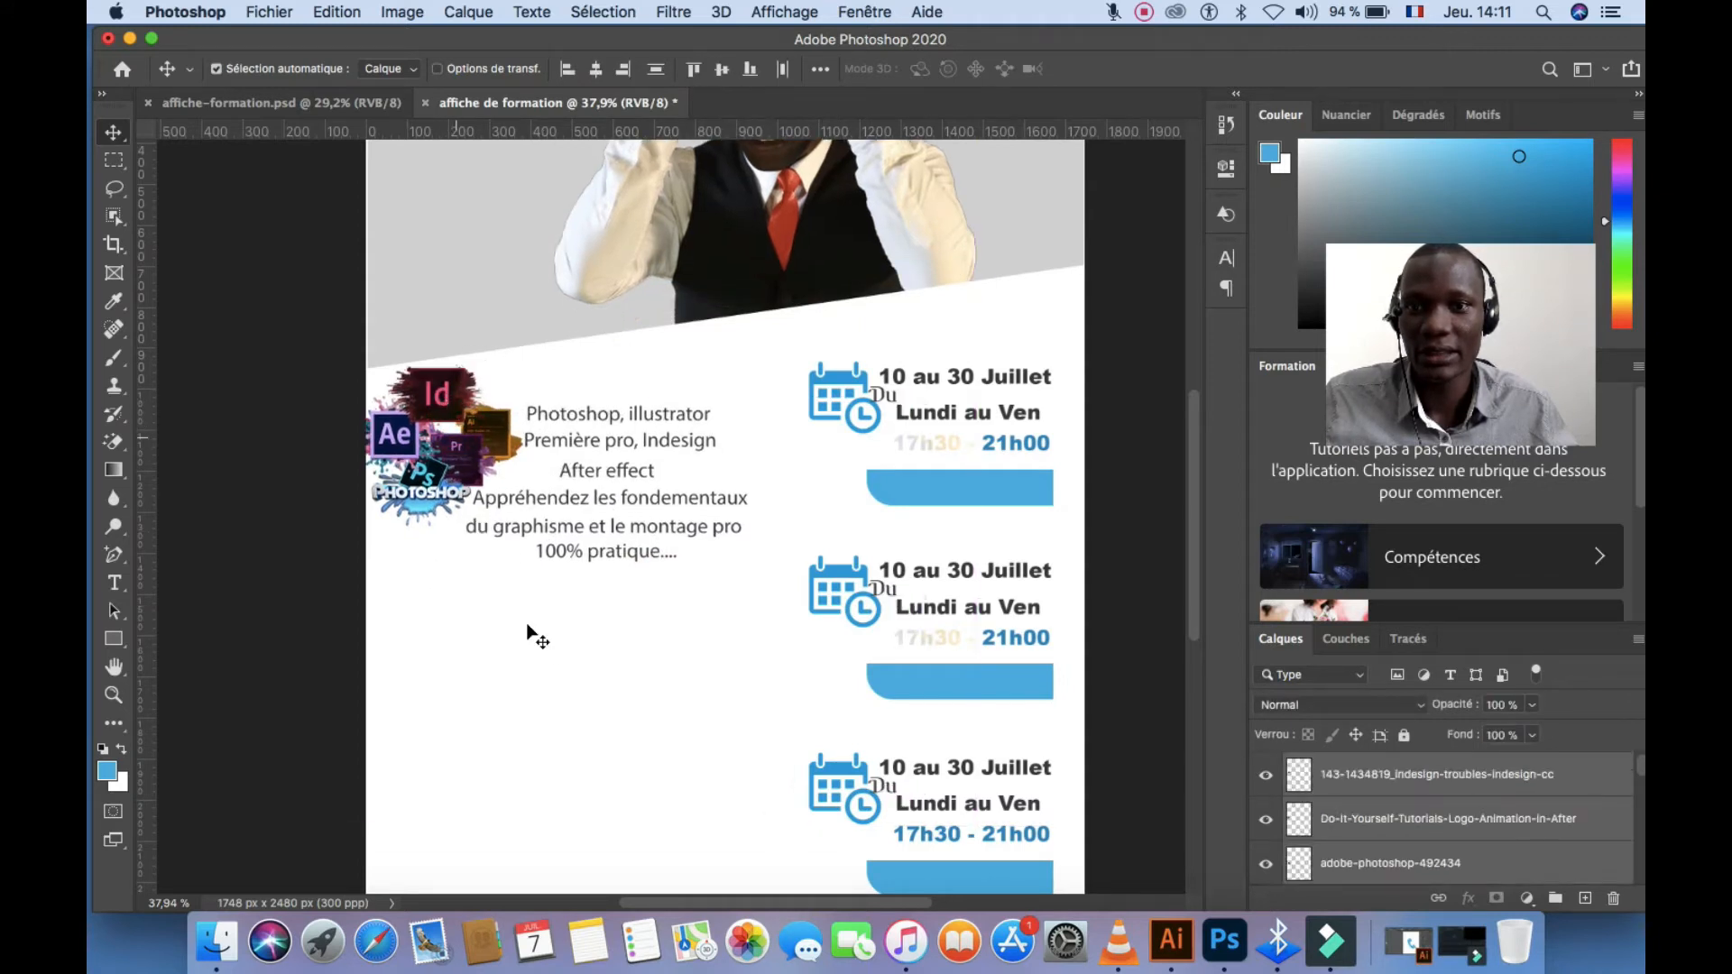
{"action": "left_click", "coordinate": [541, 643]}
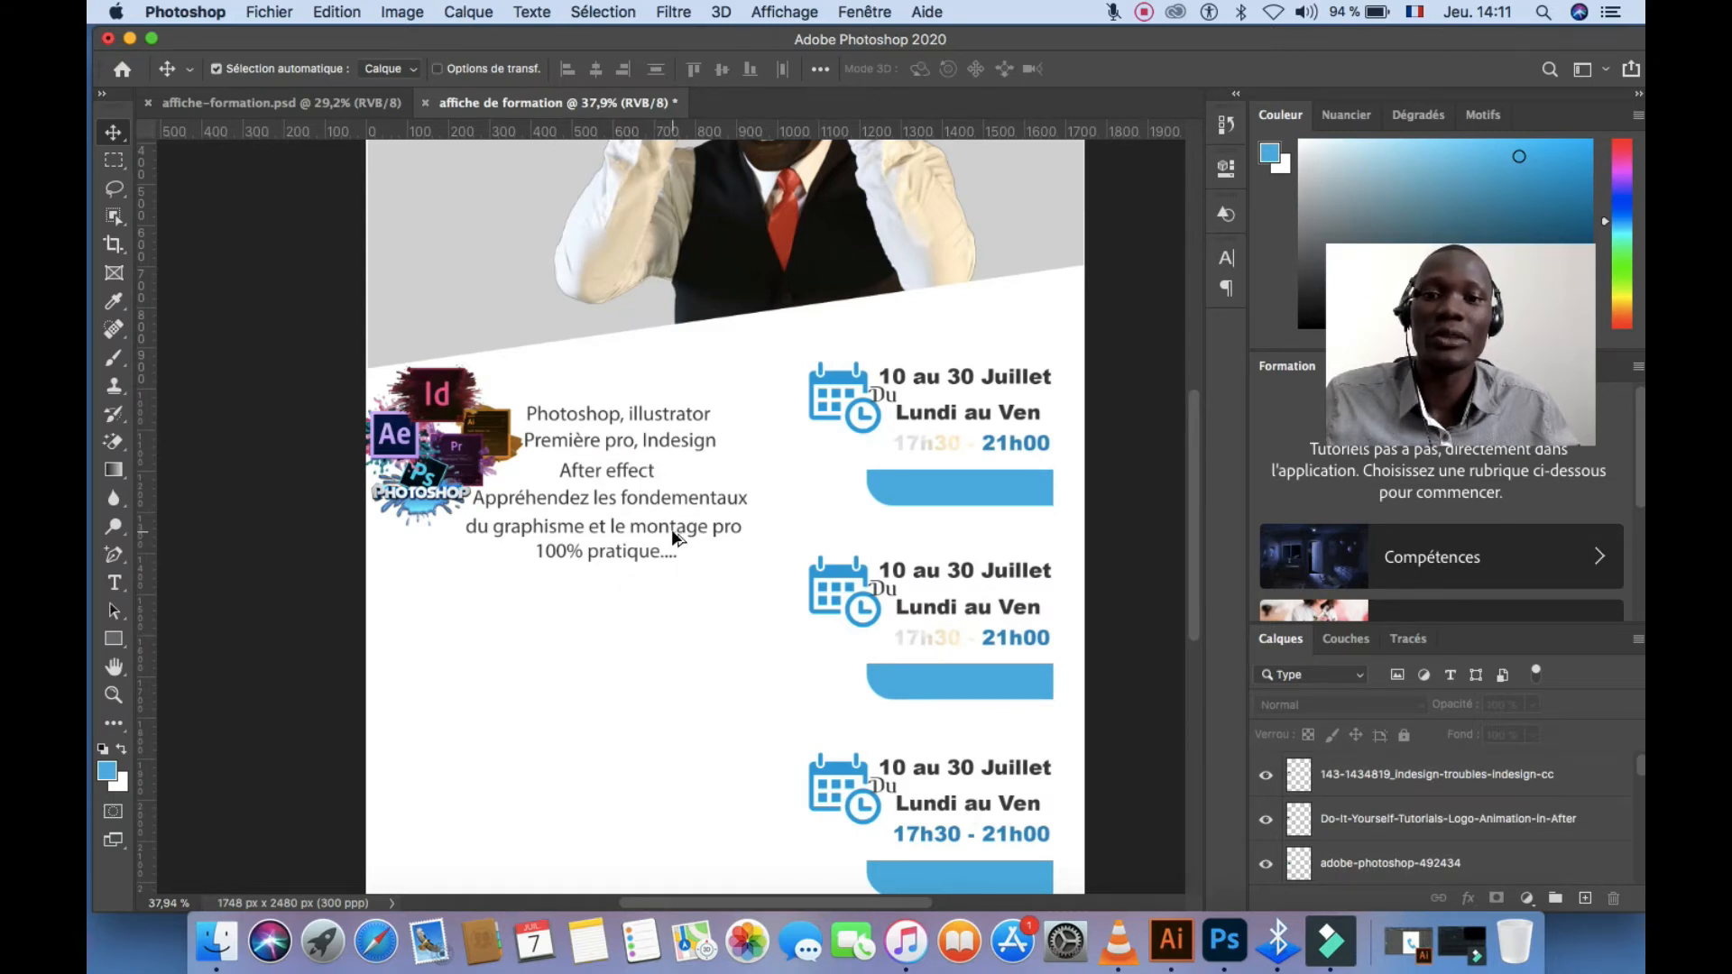
{"action": "scroll", "coordinate": [671, 528], "scroll_direction": "down", "scroll_amount": 5}
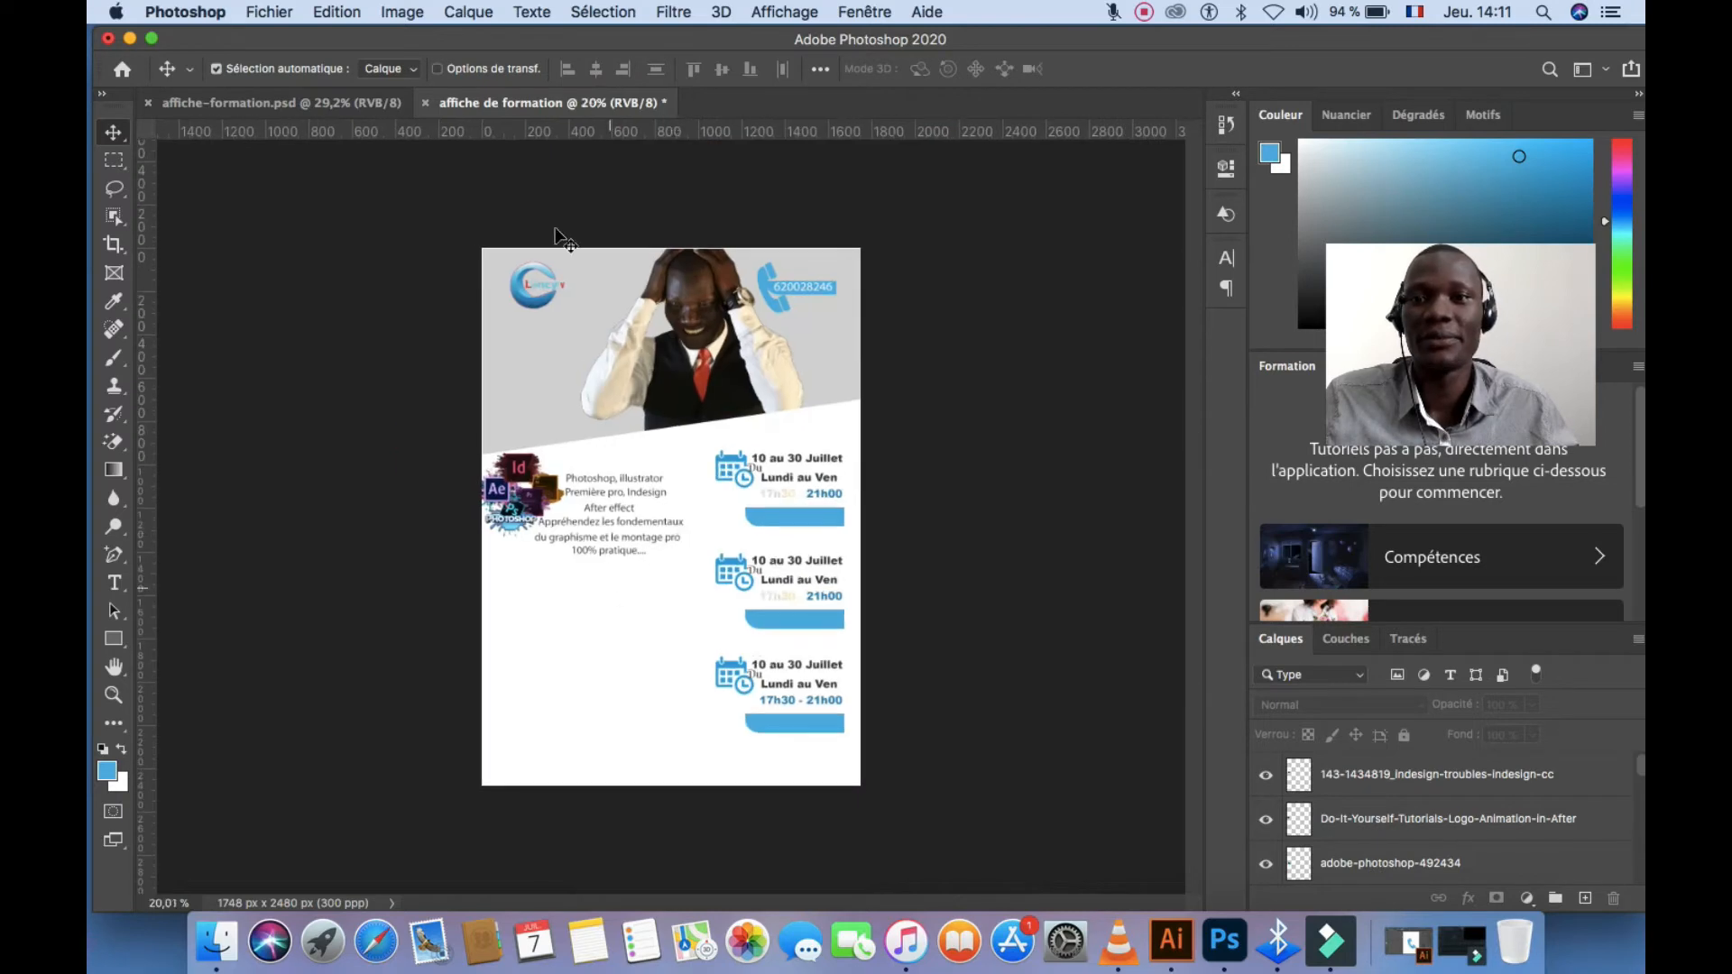
Drag the COREL DRAW and MONTAGE RAPIDE layers from affiche-formation.psd into the new poster
{"action": "left_click", "coordinate": [303, 102]}
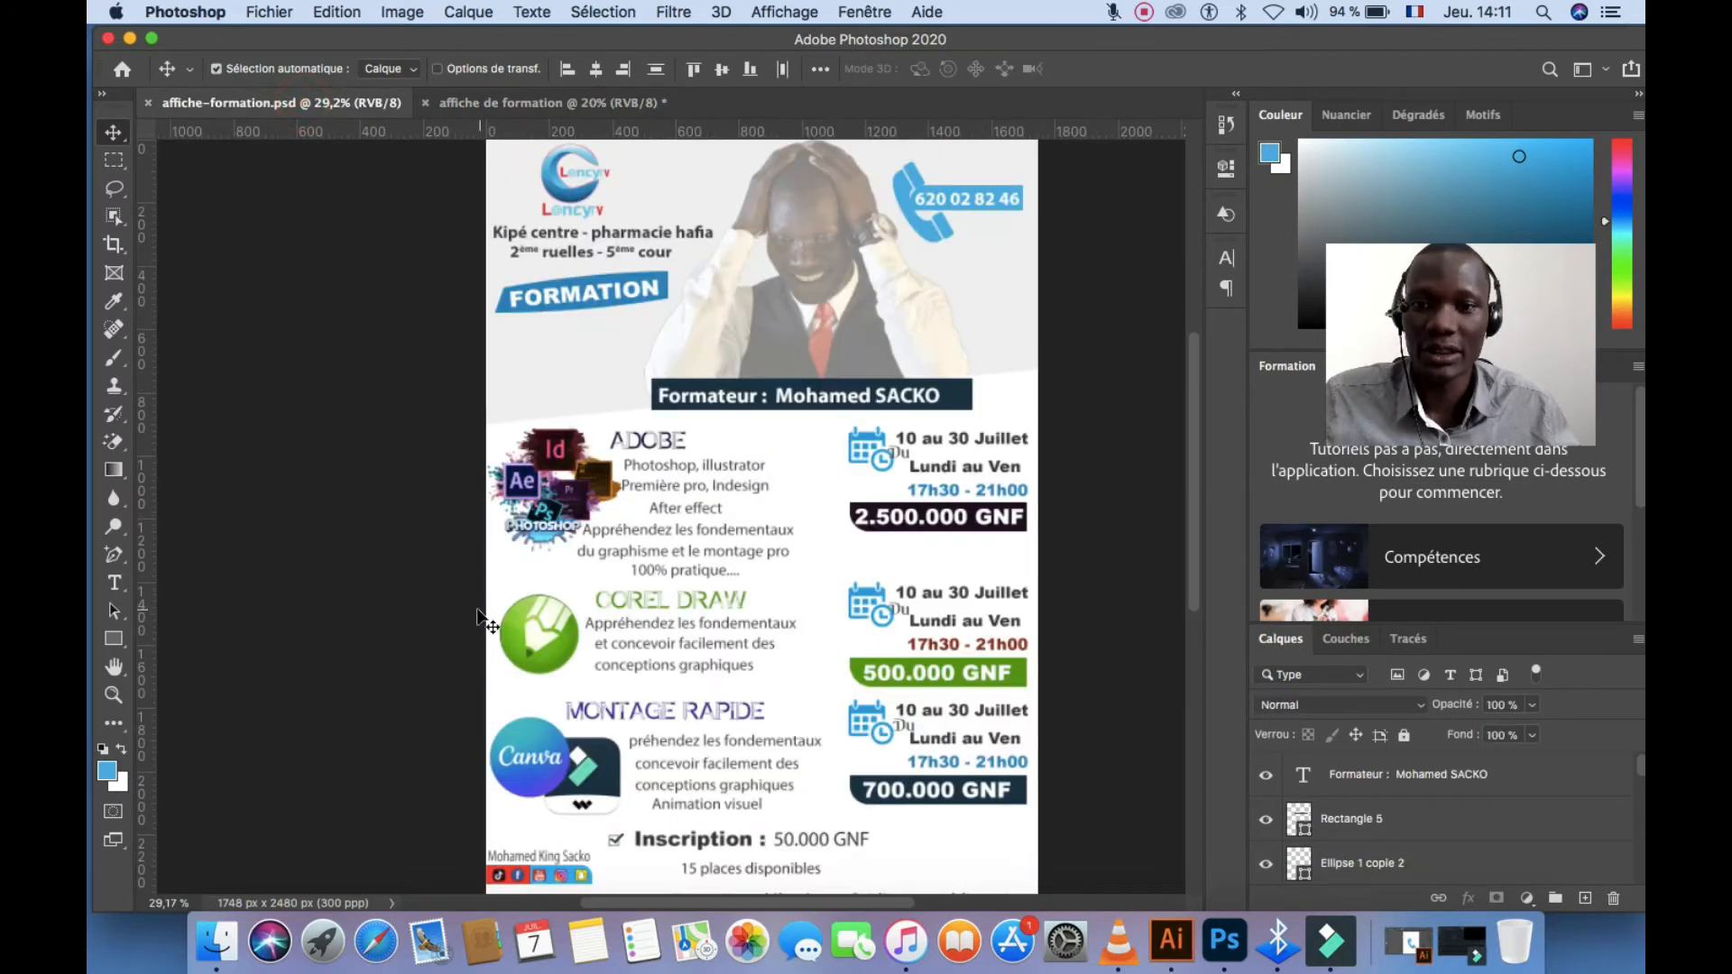
{"action": "left_click_drag", "start_coordinate": [553, 598], "coordinate": [767, 819]}
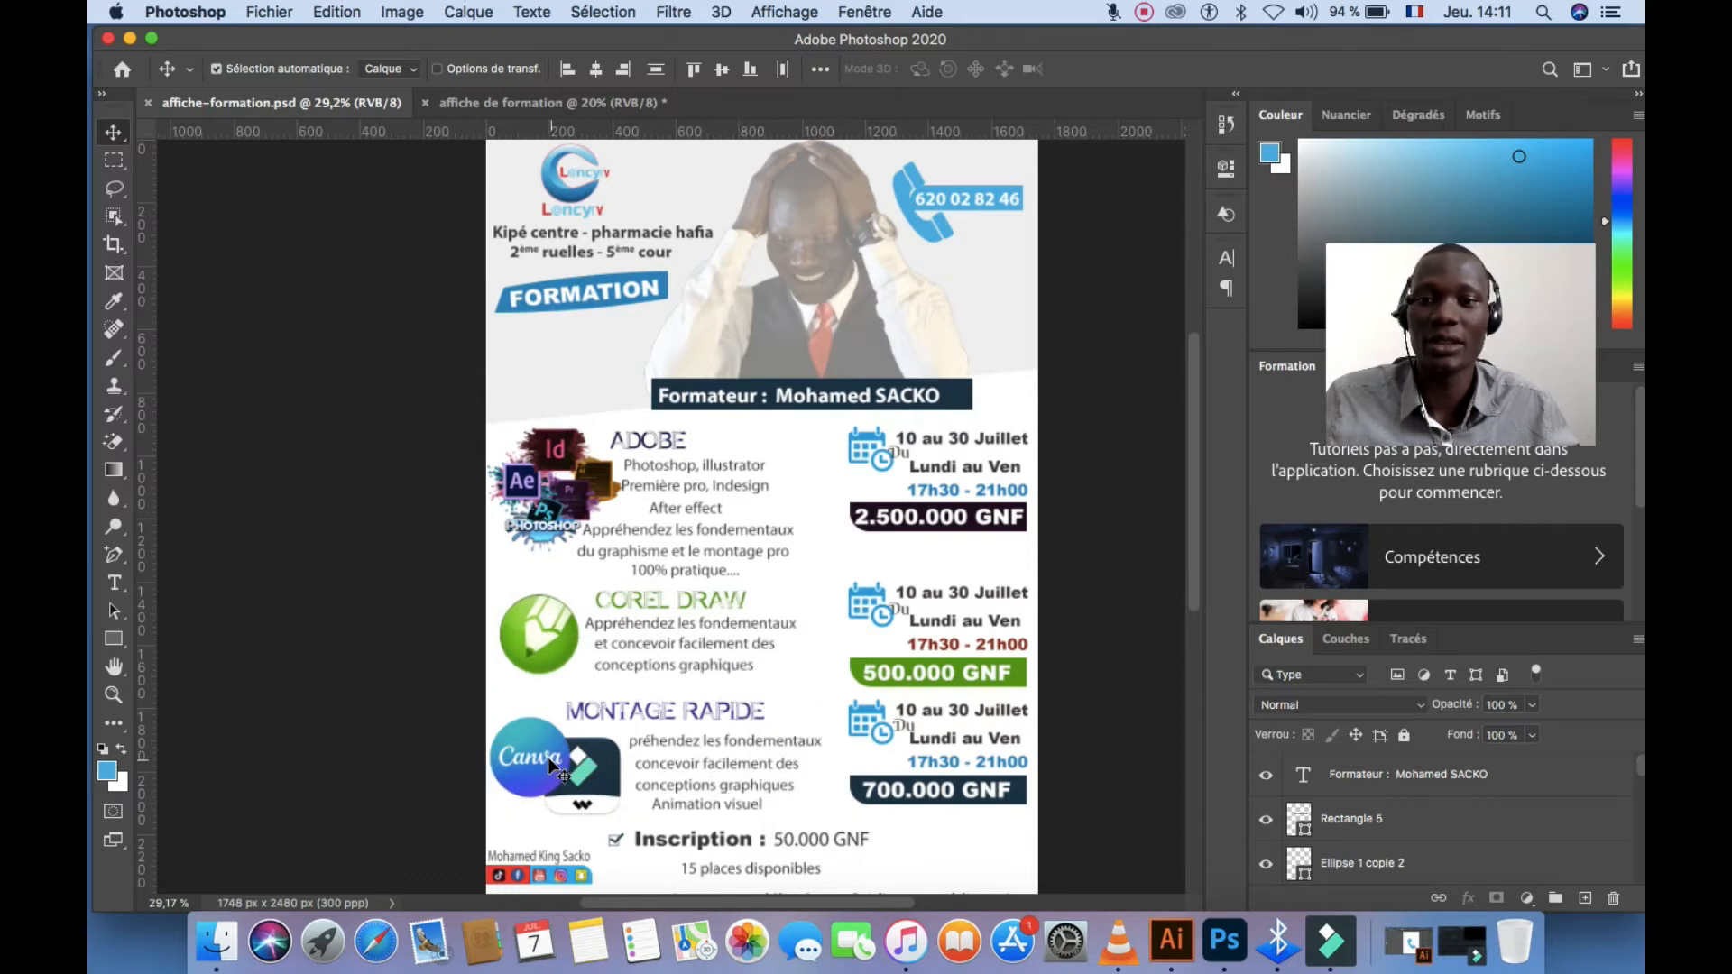
{"action": "left_click_drag", "start_coordinate": [548, 755], "coordinate": [492, 111]}
{"action": "mouse_move", "coordinate": [541, 688]}
{"action": "left_mouse_down"}
{"action": "mouse_move", "coordinate": [565, 644]}
{"action": "mouse_move", "coordinate": [622, 619]}
{"action": "left_mouse_up"}
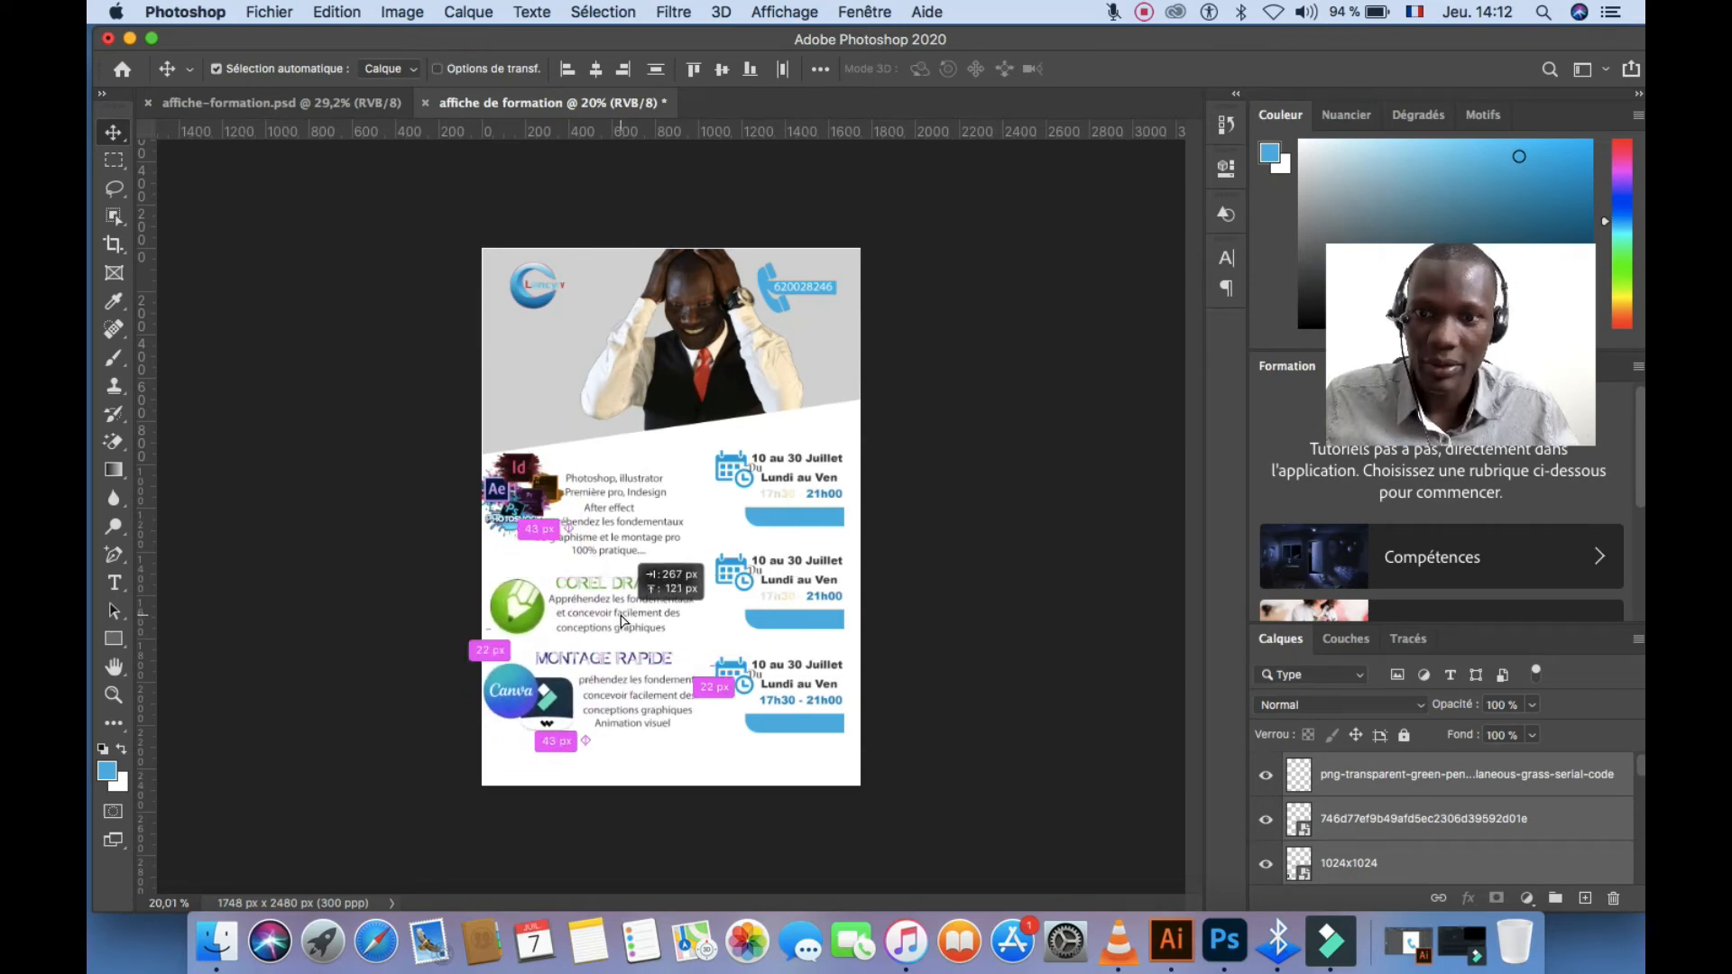
Align the second and third date blocks beside COREL DRAW and MONTAGE RAPIDE, then view the reference
{"action": "scroll", "coordinate": [650, 538], "scroll_direction": "up", "scroll_amount": 4}
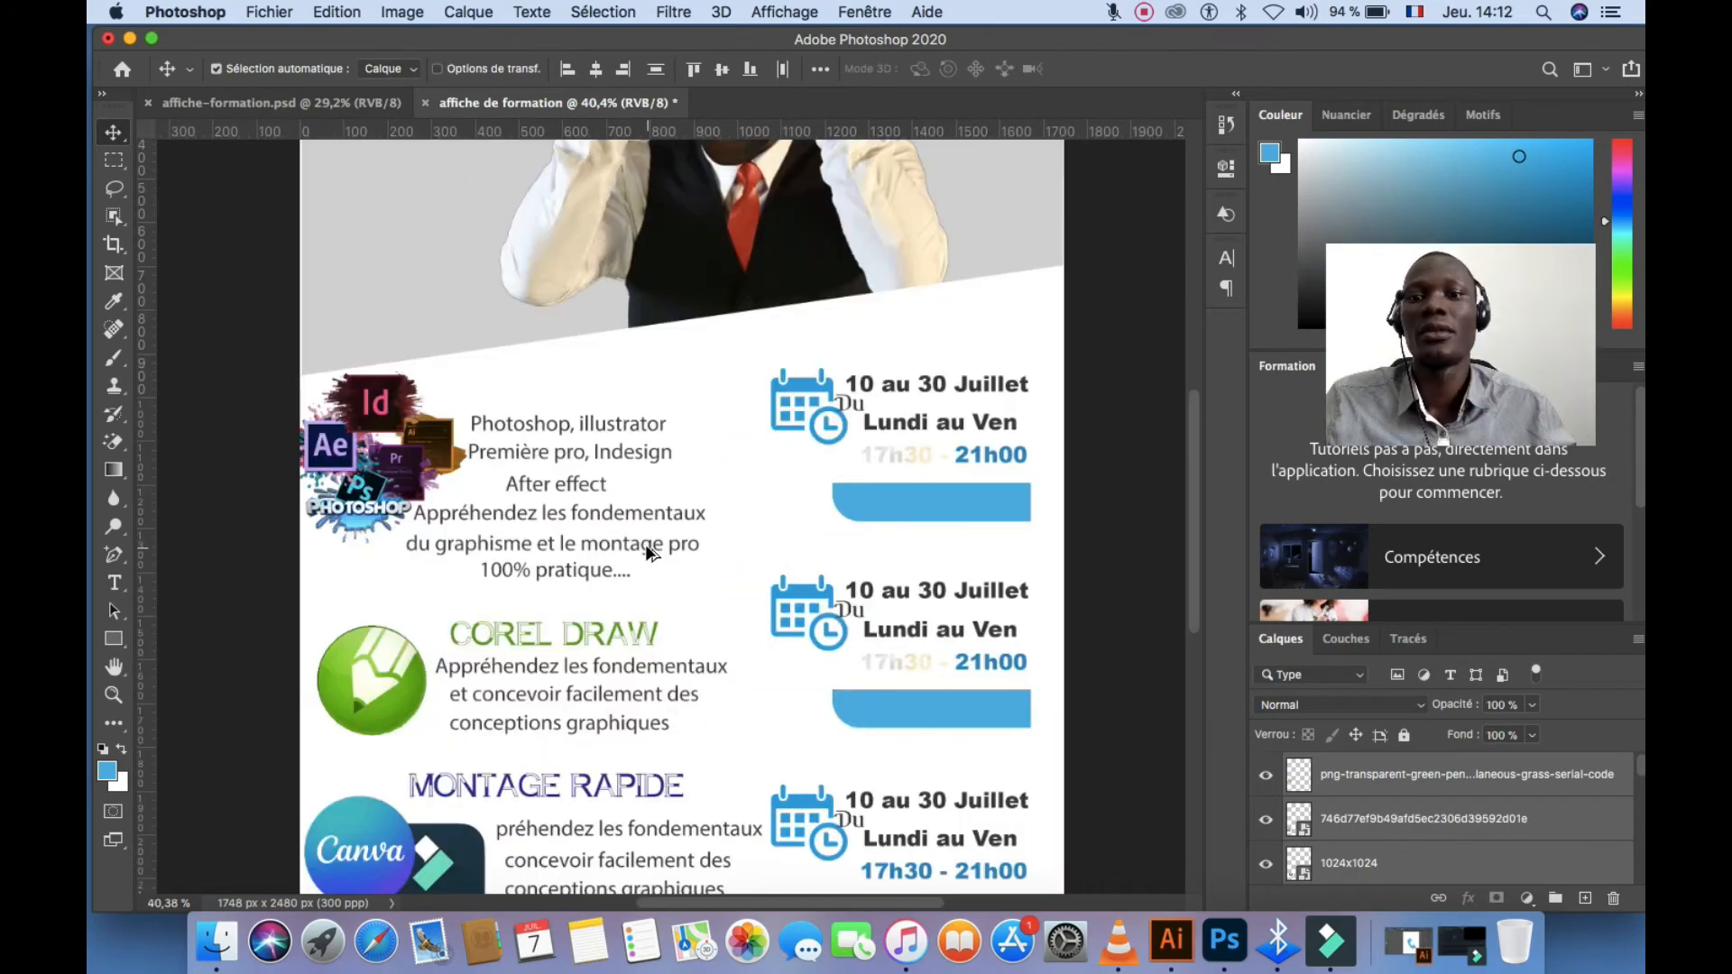
{"action": "scroll", "coordinate": [650, 537], "scroll_direction": "down", "scroll_amount": 3}
{"action": "scroll", "coordinate": [650, 537], "scroll_direction": "up", "scroll_amount": 1}
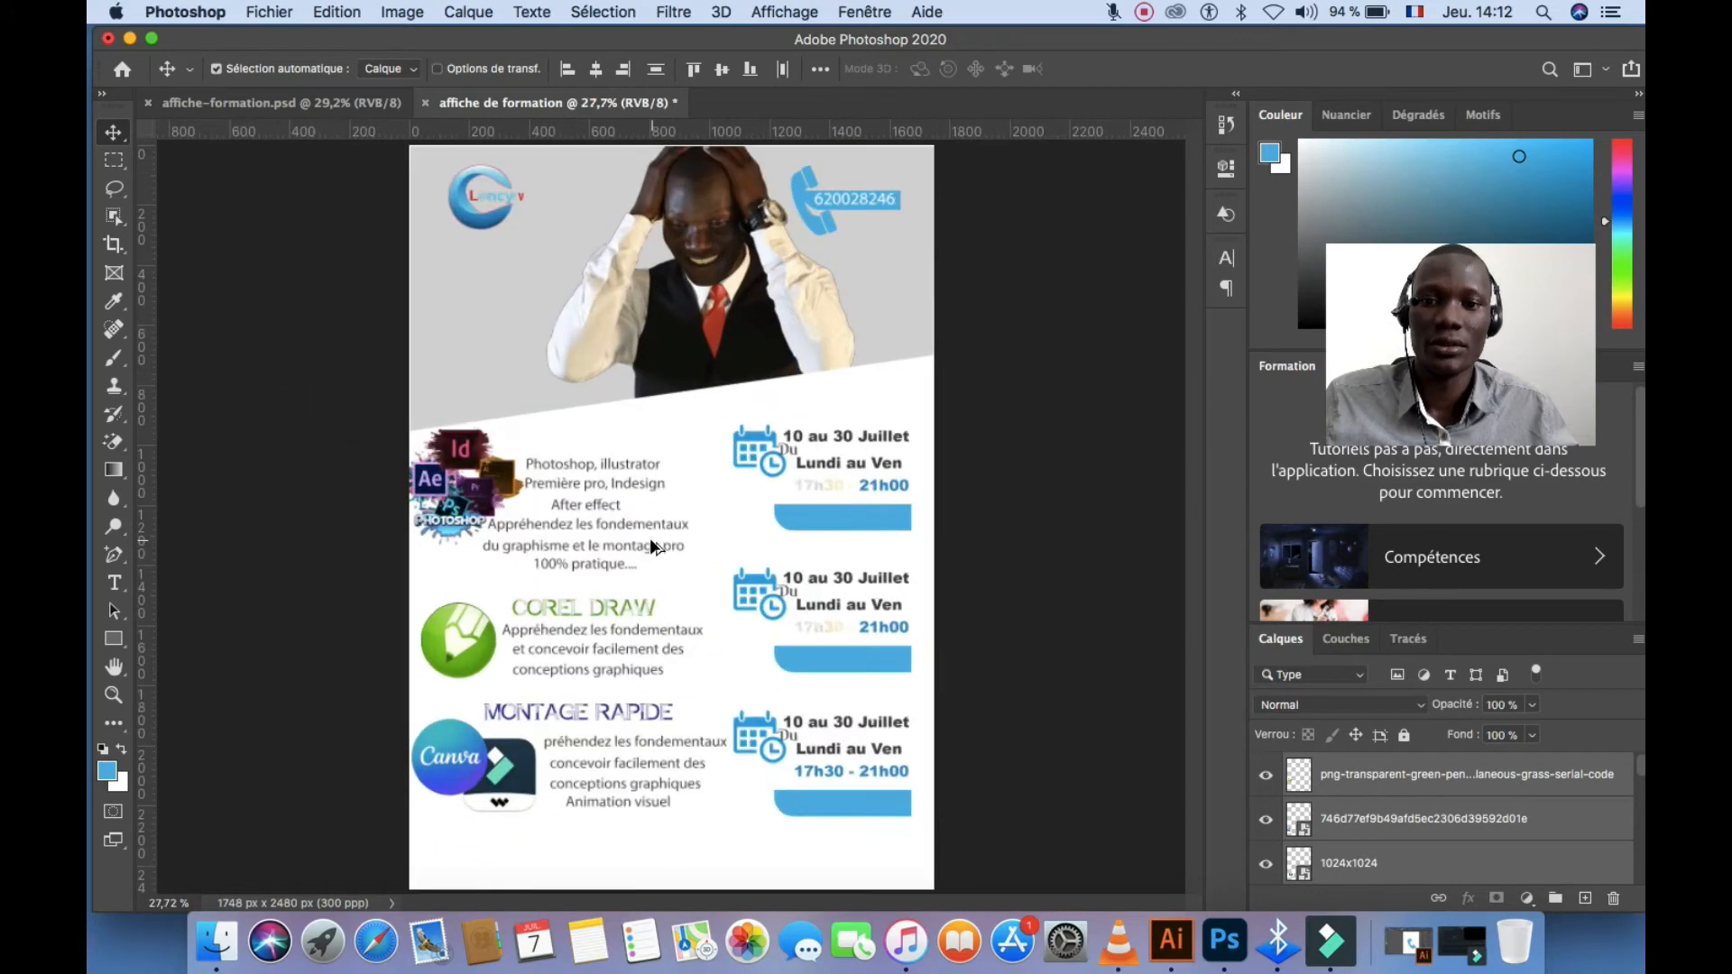
{"action": "left_click", "coordinate": [853, 702]}
{"action": "left_click_drag", "start_coordinate": [909, 685], "coordinate": [761, 600]}
{"action": "left_click", "coordinate": [909, 844]}
{"action": "left_click_drag", "start_coordinate": [908, 830], "coordinate": [774, 755]}
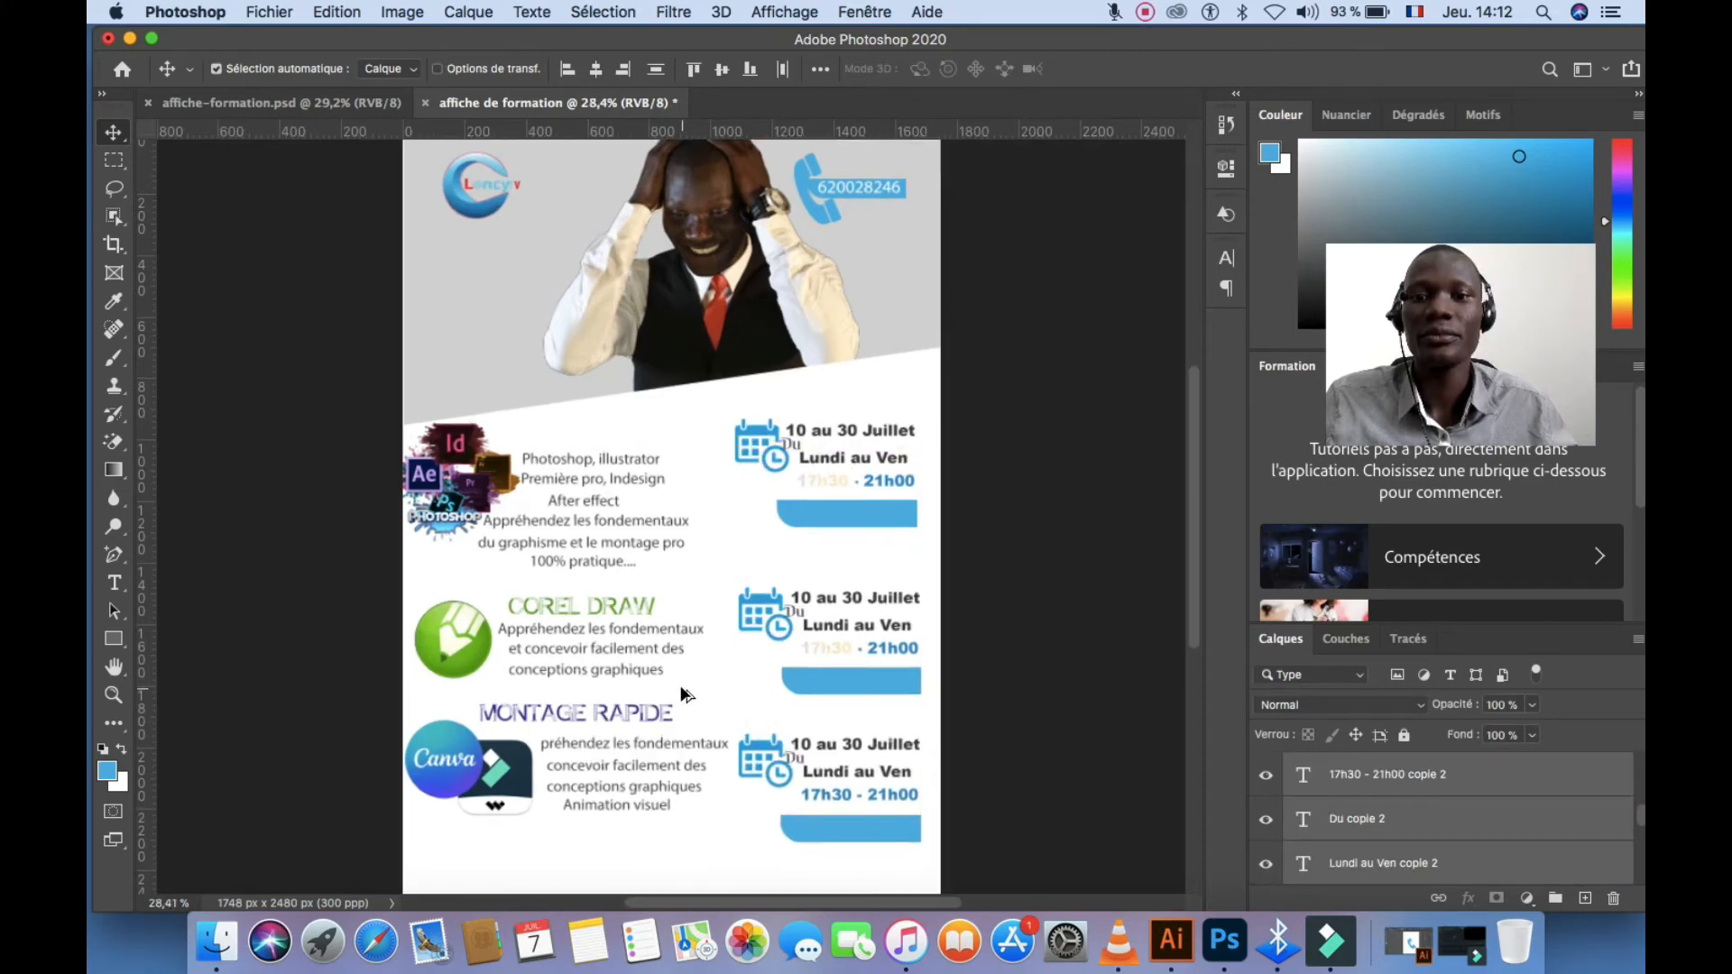
{"action": "scroll", "coordinate": [679, 684], "scroll_direction": "down", "scroll_amount": 2}
{"action": "scroll", "coordinate": [663, 665], "scroll_direction": "up", "scroll_amount": 3}
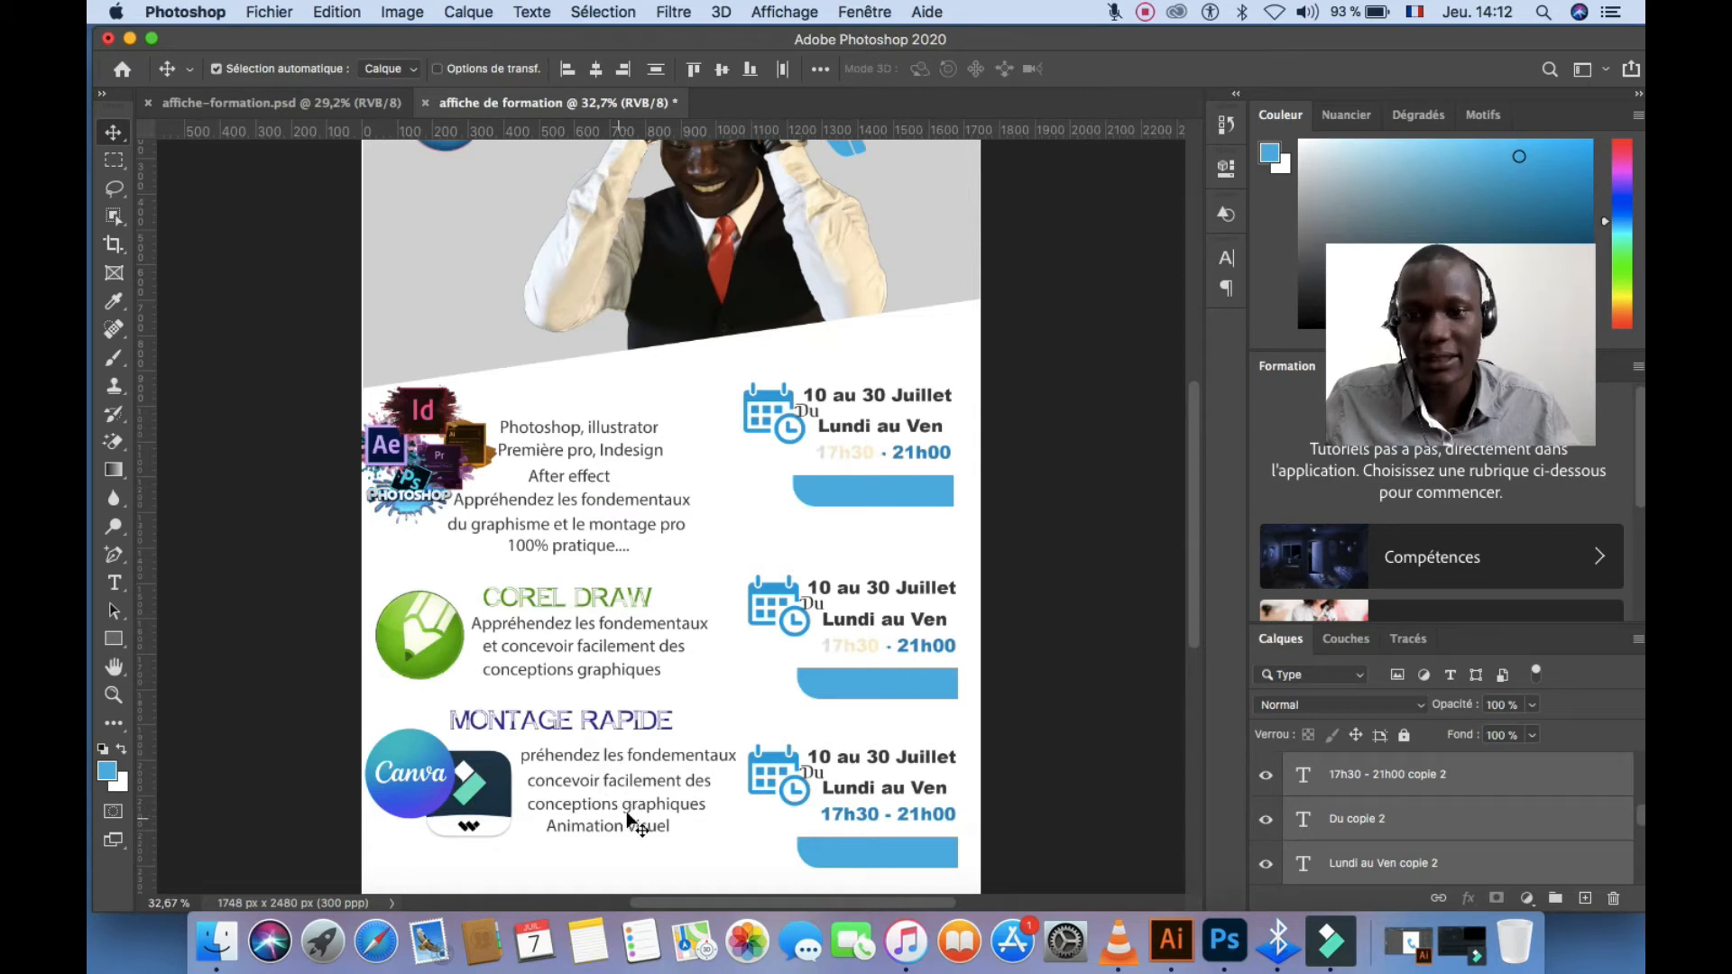
{"action": "scroll", "coordinate": [649, 812], "scroll_direction": "down", "scroll_amount": 3}
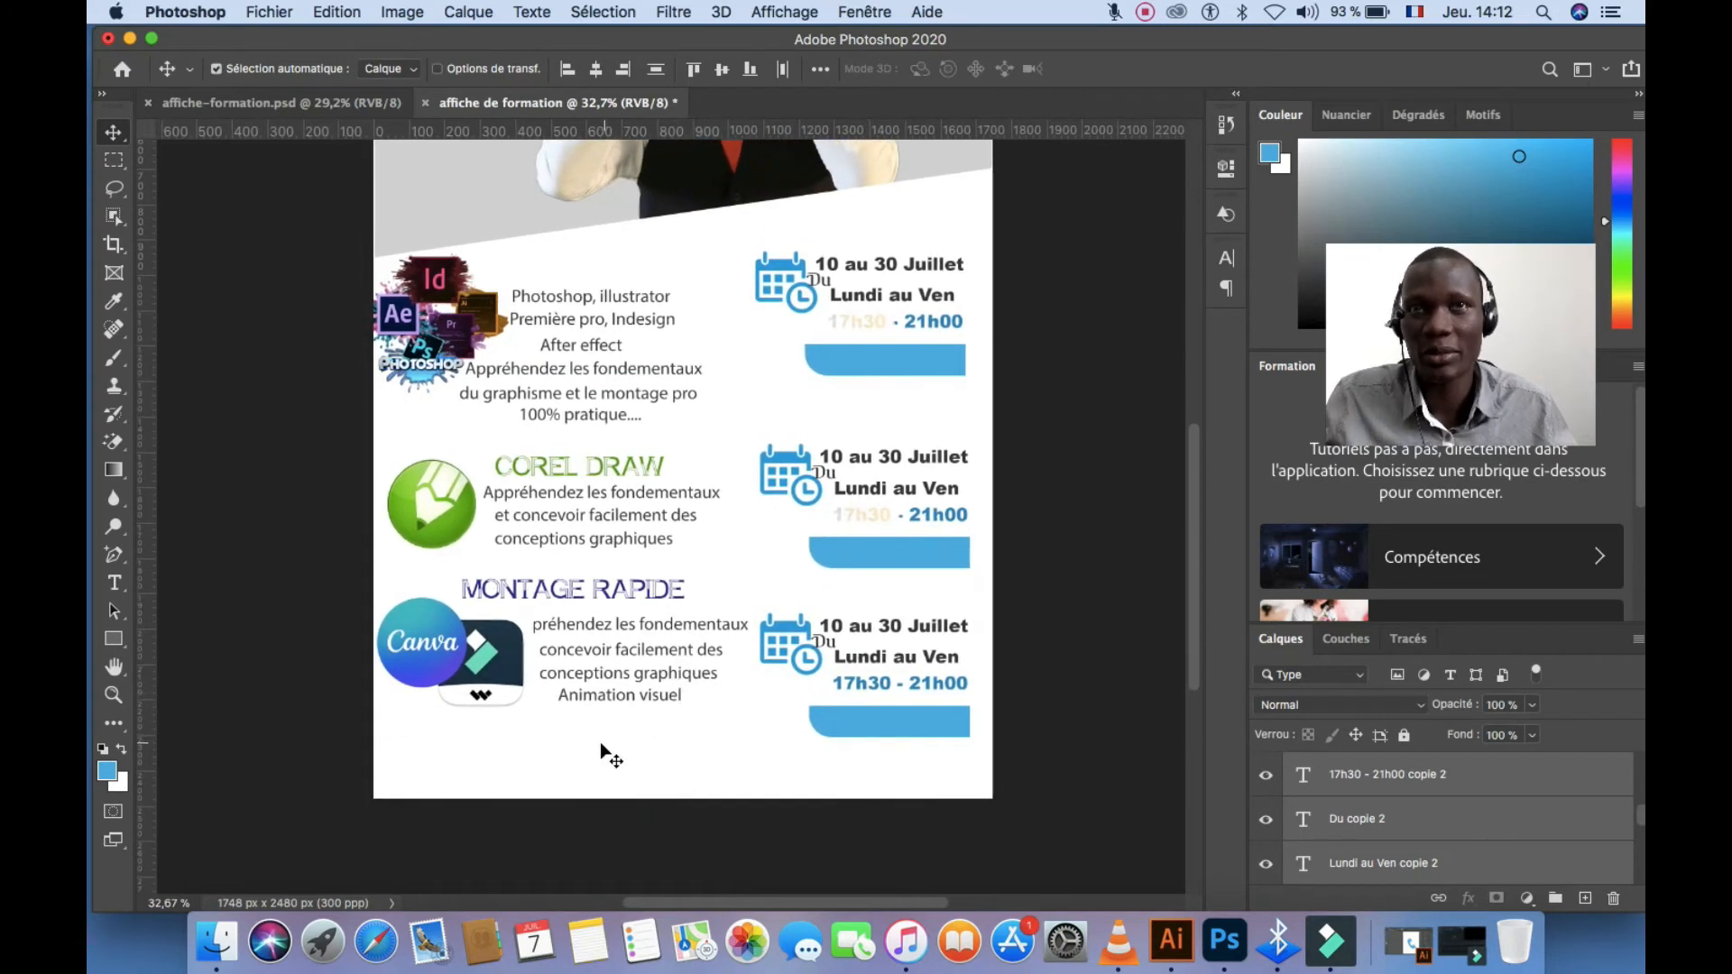
{"action": "left_click", "coordinate": [585, 751]}
{"action": "left_click", "coordinate": [339, 111]}
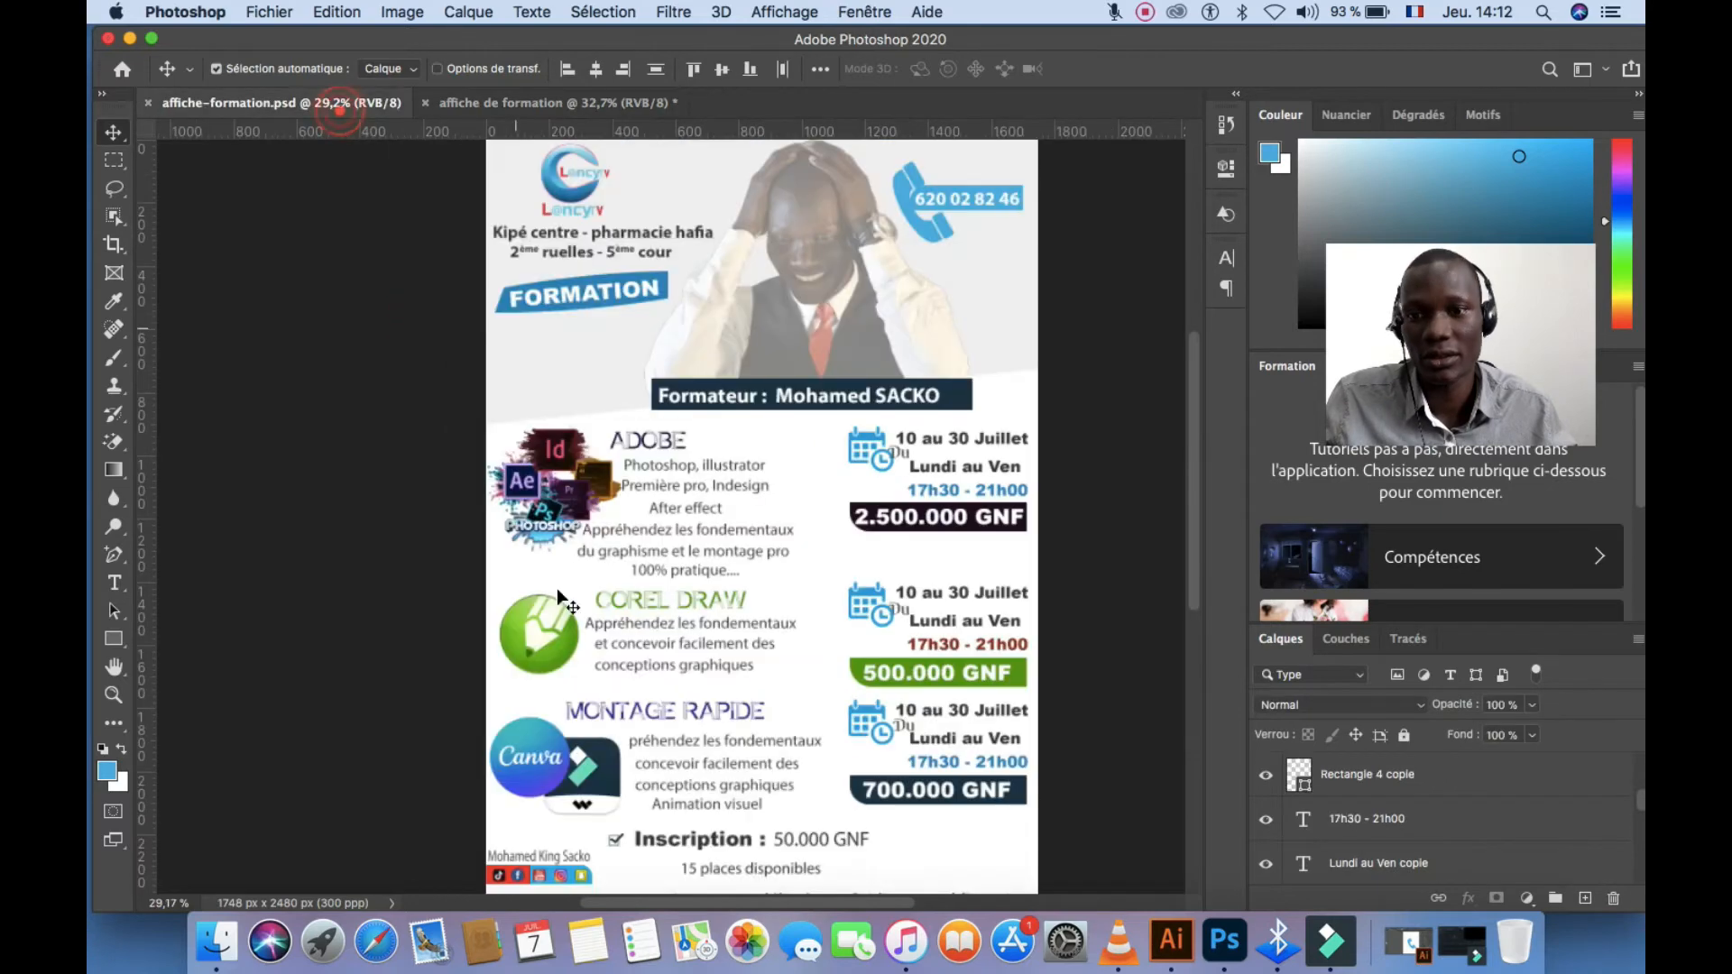
Bring the 'Inscription : 50.000 GNF' block and social badge into the poster above the footer
{"action": "scroll", "coordinate": [694, 729], "scroll_direction": "down", "scroll_amount": 2}
{"action": "scroll", "coordinate": [695, 735], "scroll_direction": "down", "scroll_amount": 3}
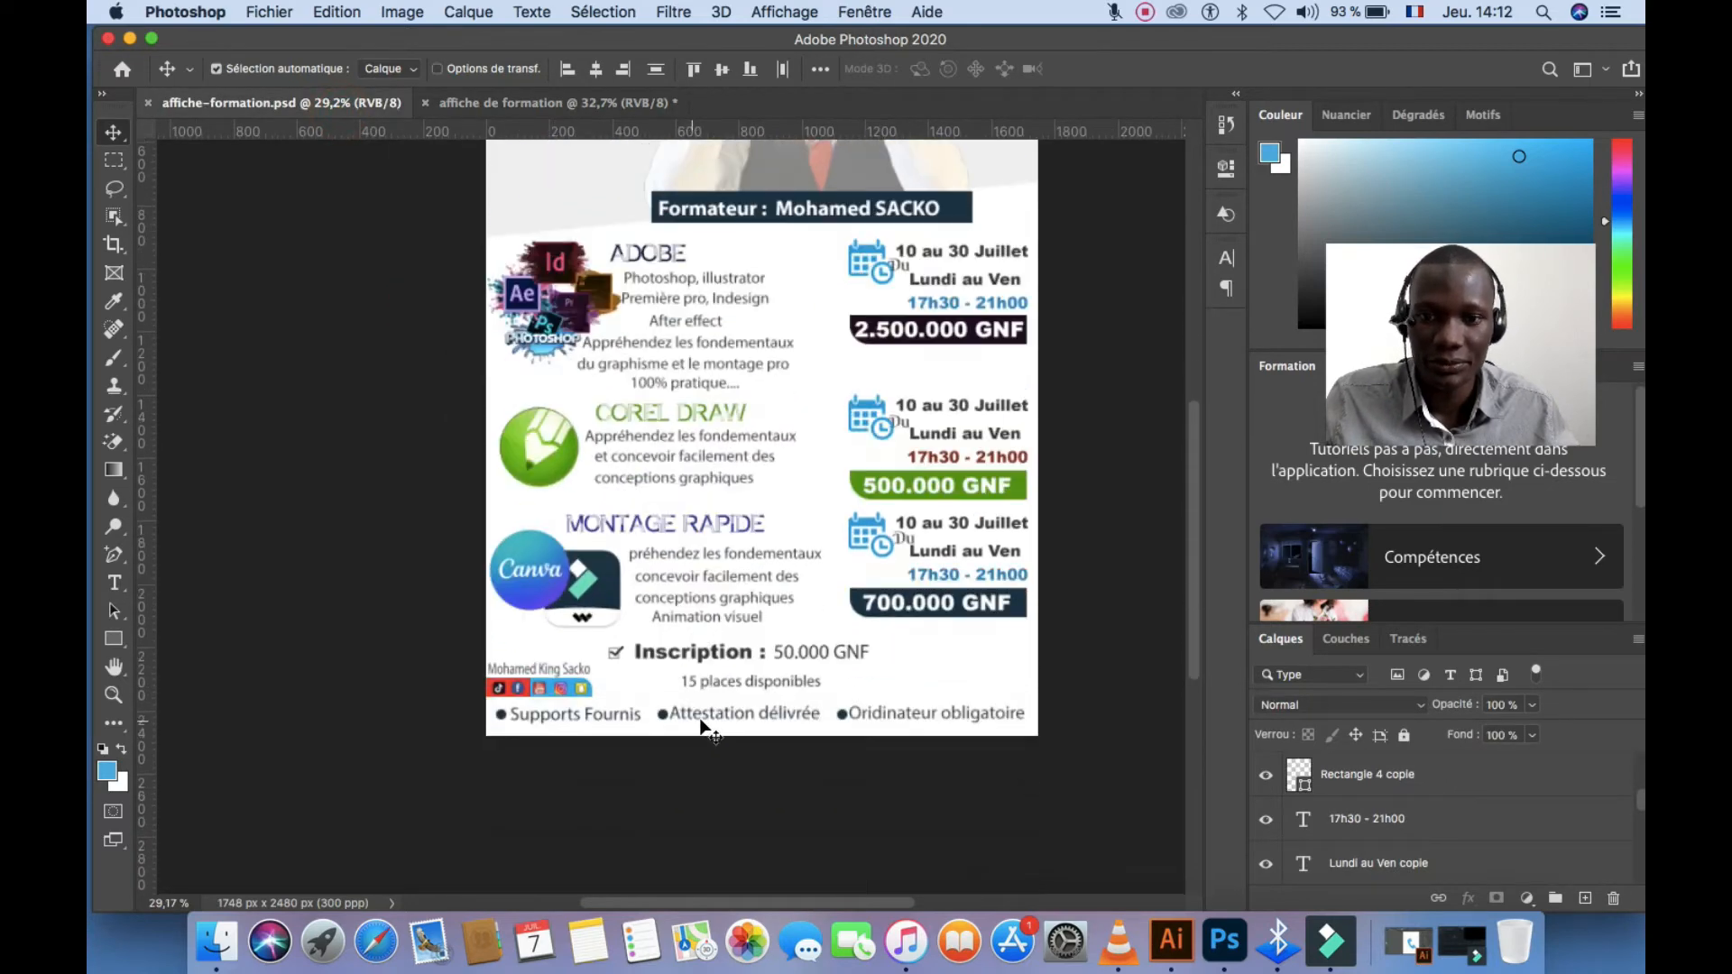
{"action": "left_click_drag", "start_coordinate": [1024, 736], "coordinate": [567, 110]}
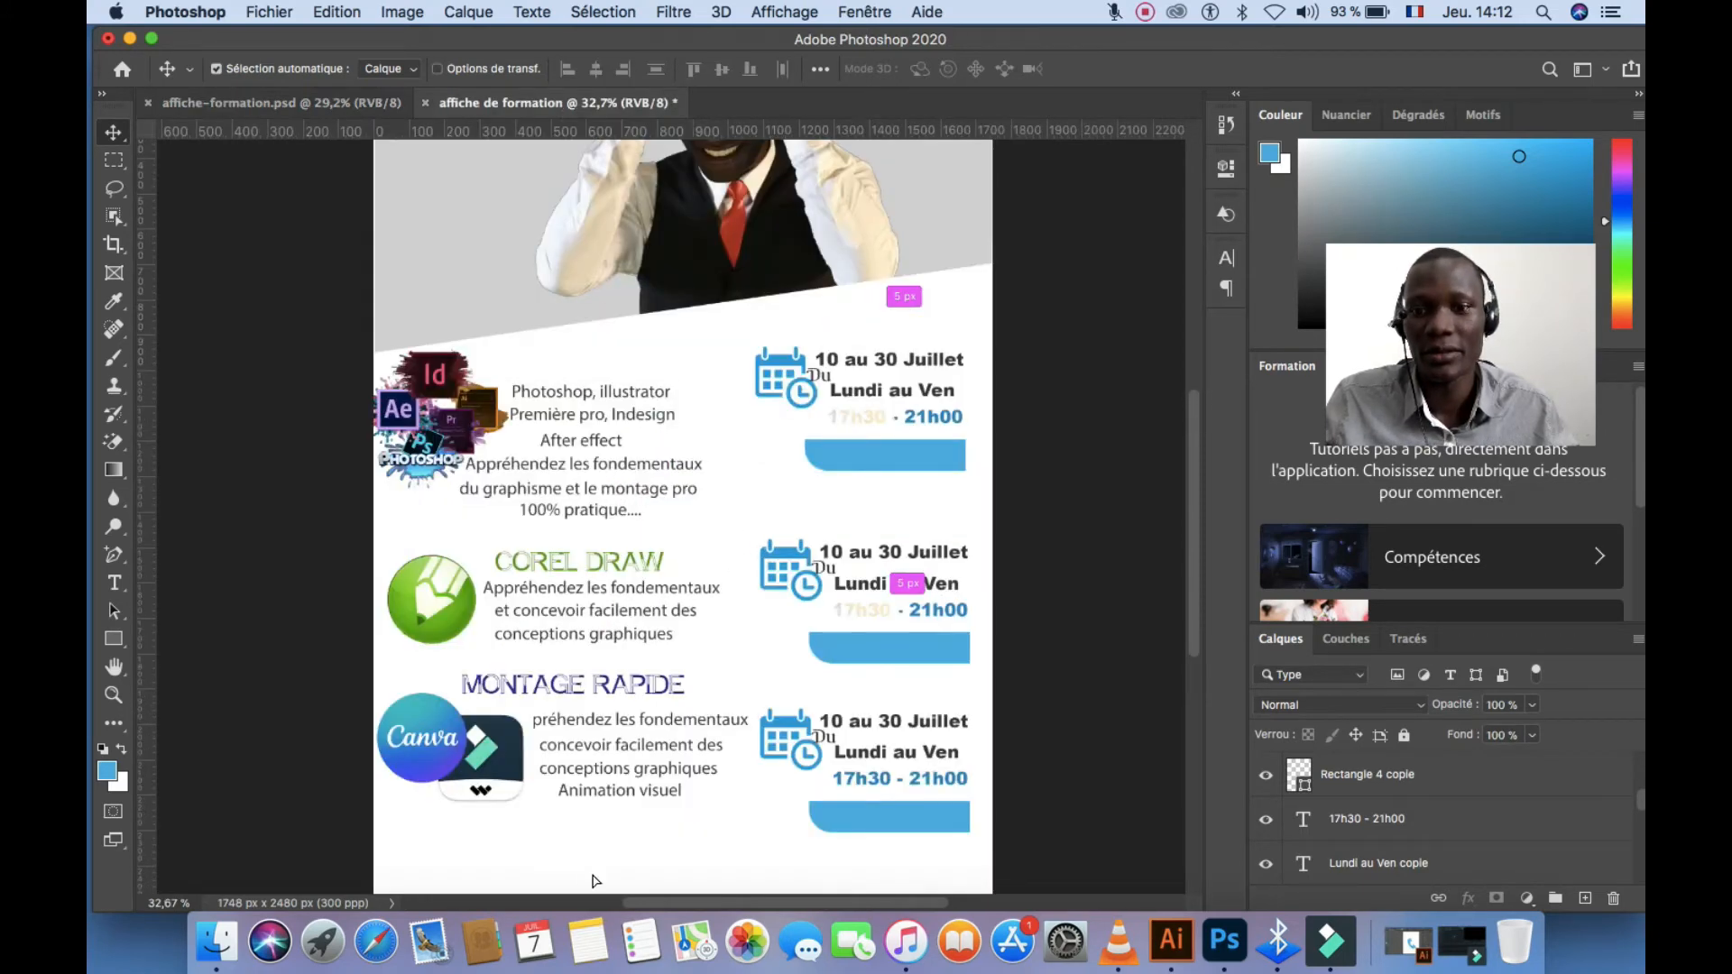
{"action": "left_click_drag", "start_coordinate": [591, 872], "coordinate": [592, 873]}
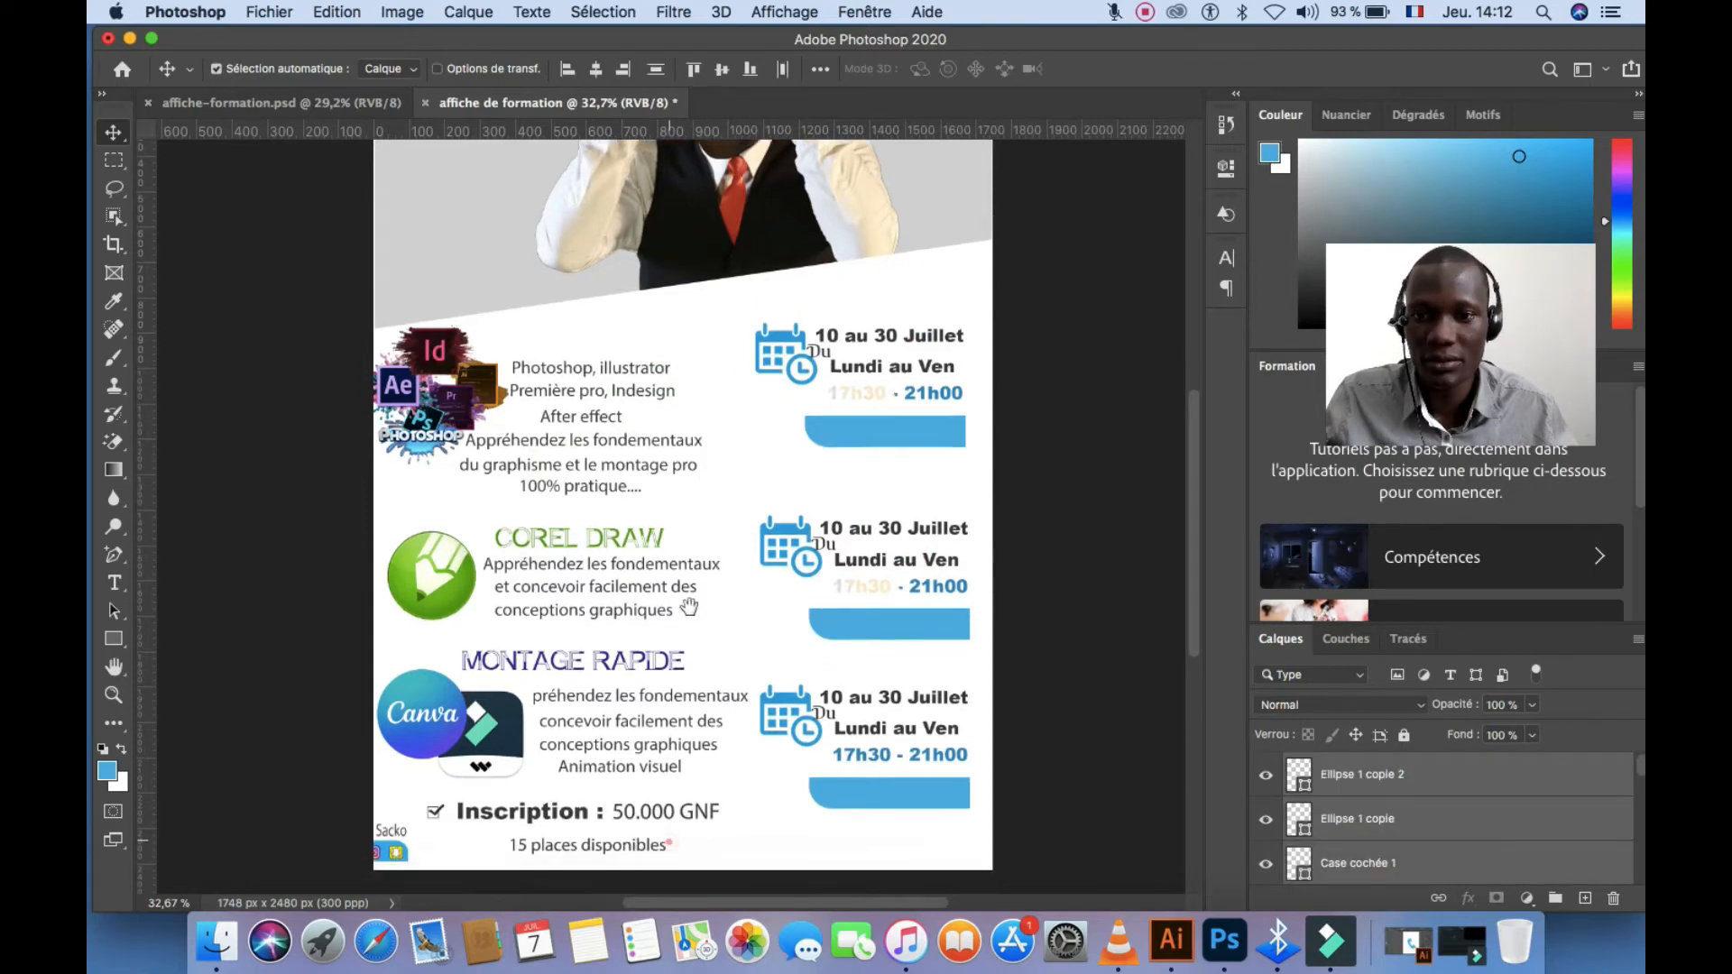
{"action": "scroll", "coordinate": [631, 686], "scroll_direction": "down", "scroll_amount": 6}
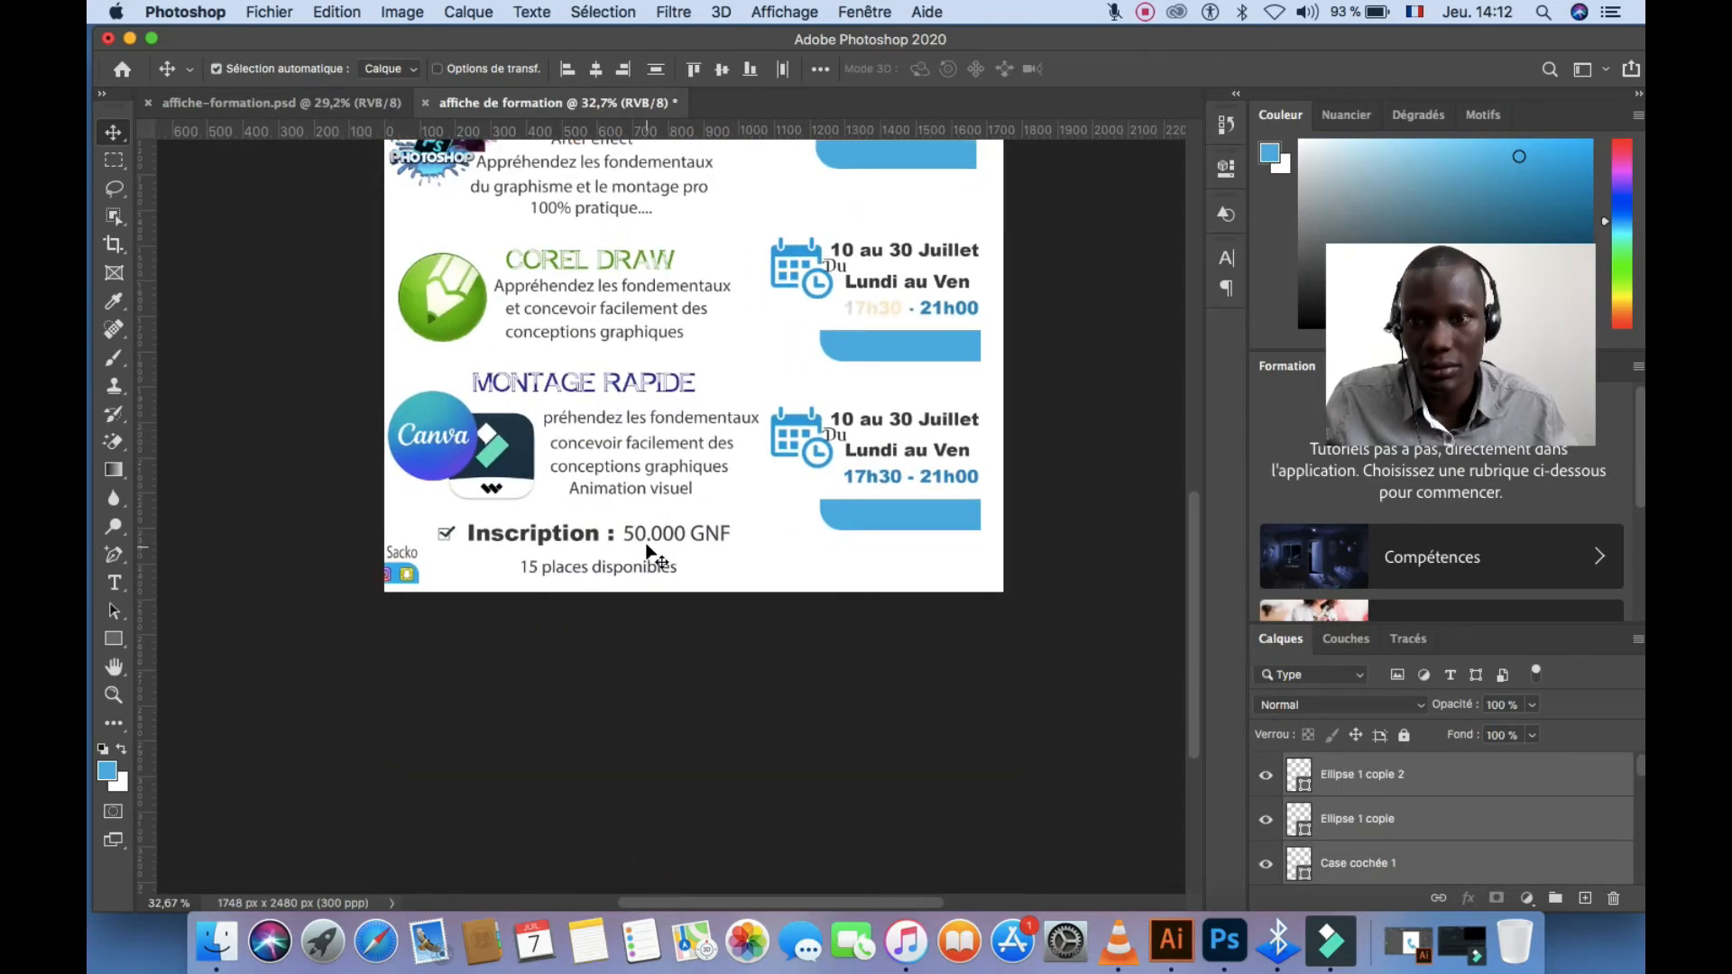
{"action": "left_click_drag", "start_coordinate": [649, 545], "coordinate": [731, 517]}
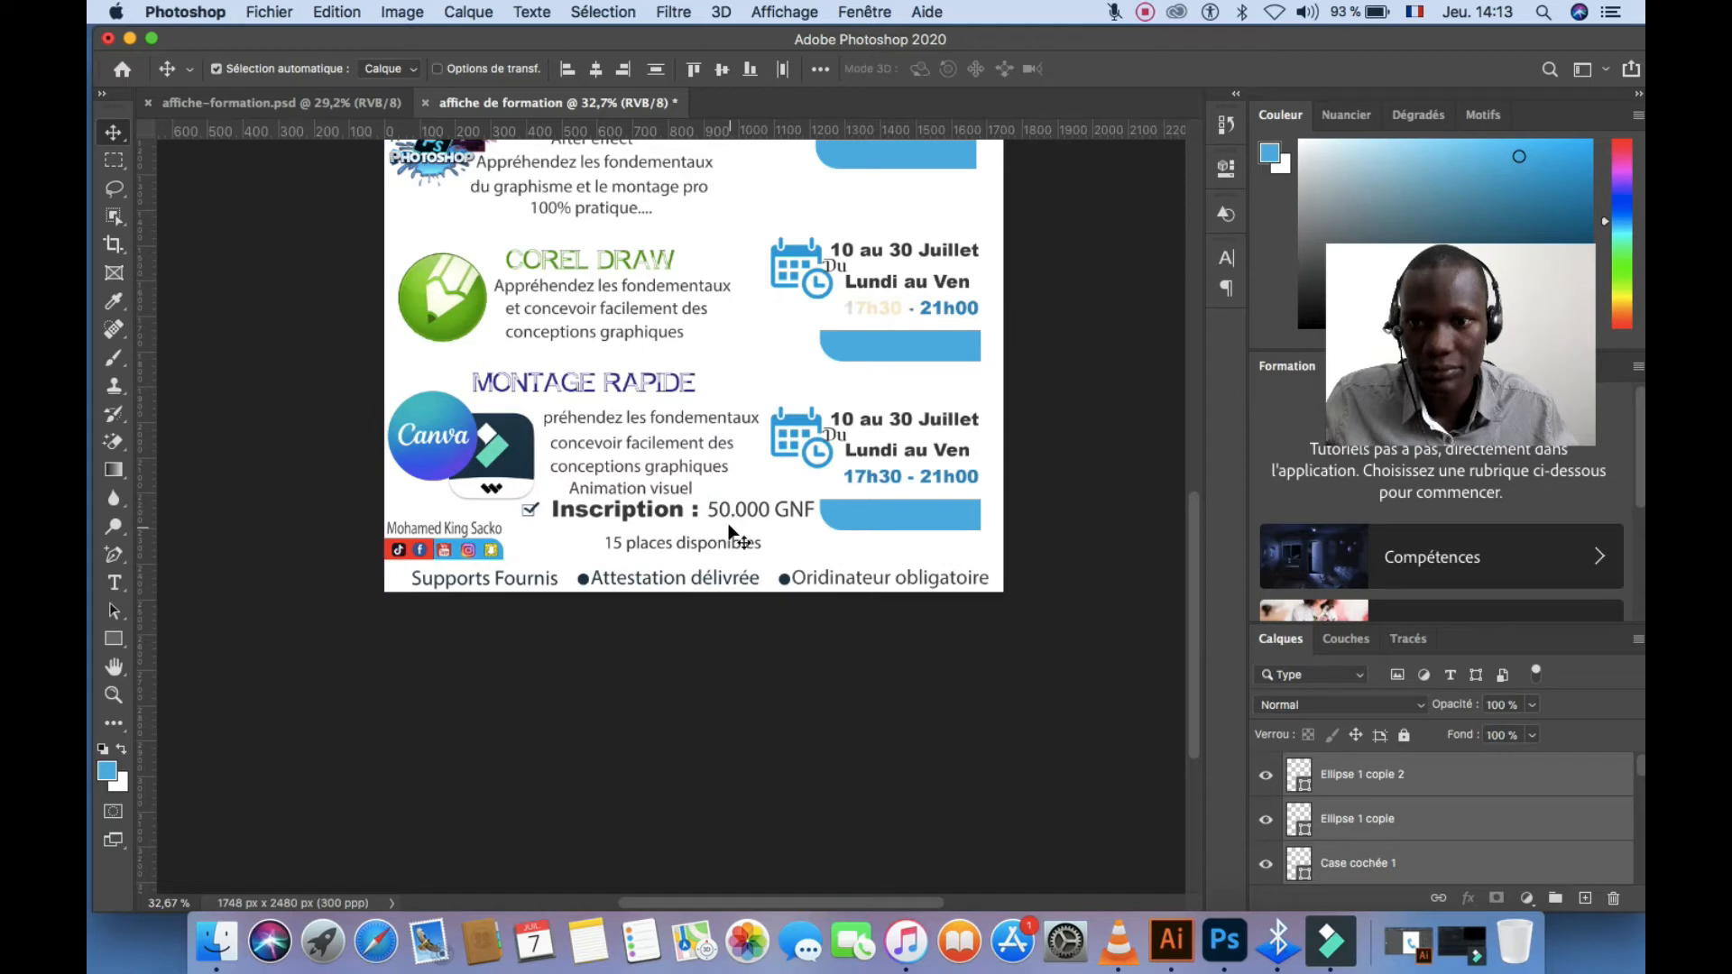
Fine-tune the positions of '15 places disponibles', '50.000 GNF' and the Inscription label
{"action": "left_click", "coordinate": [838, 546]}
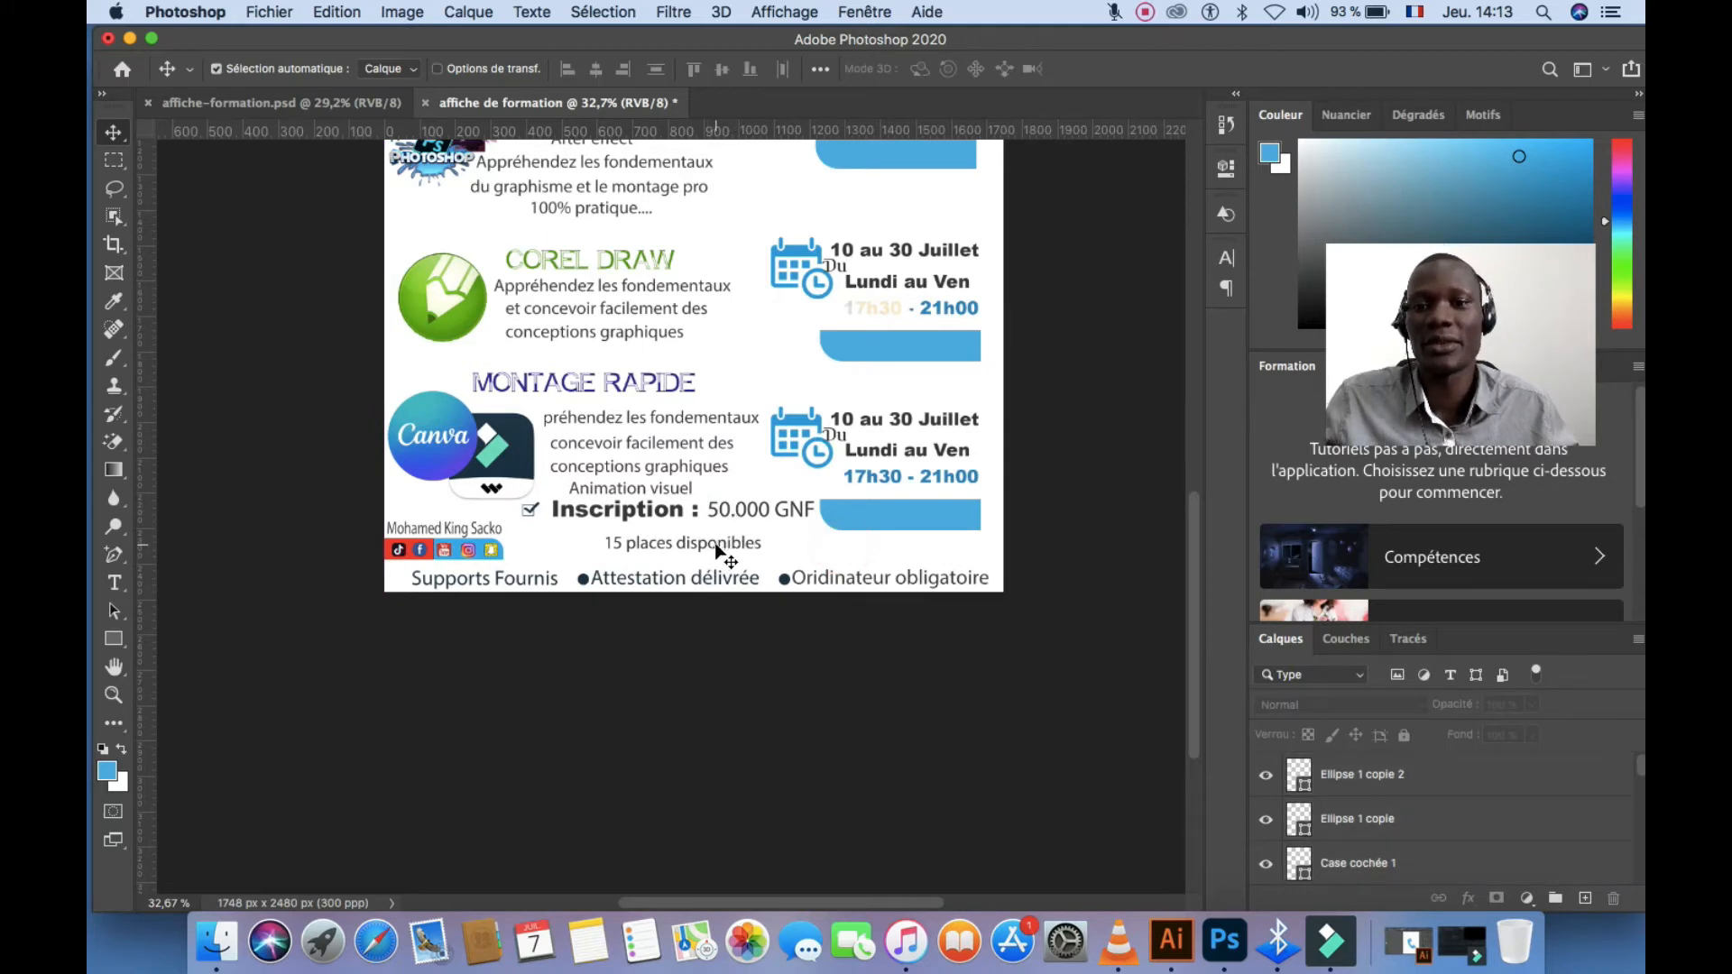
{"action": "mouse_move", "coordinate": [719, 551]}
{"action": "left_mouse_down"}
{"action": "mouse_move", "coordinate": [719, 530]}
{"action": "mouse_move", "coordinate": [699, 533]}
{"action": "left_mouse_up"}
{"action": "left_click", "coordinate": [717, 514]}
{"action": "left_click", "coordinate": [697, 518]}
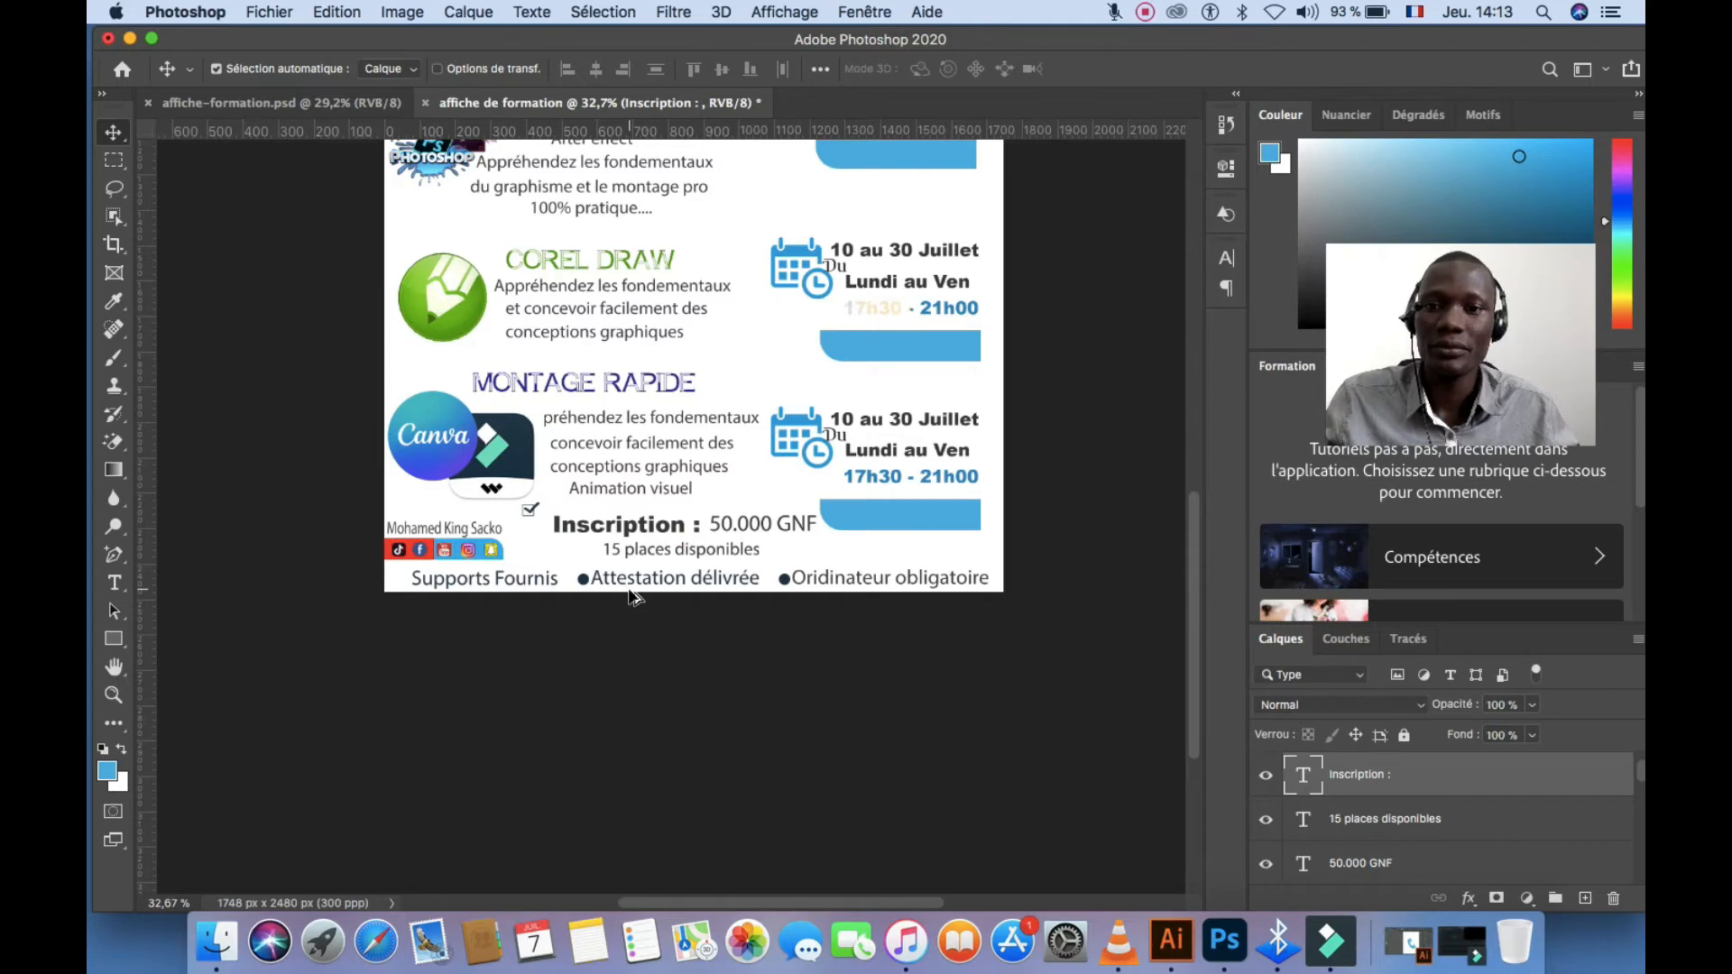
{"action": "scroll", "coordinate": [642, 622], "scroll_direction": "down", "scroll_amount": 1}
{"action": "scroll", "coordinate": [679, 721], "scroll_direction": "up", "scroll_amount": 3}
{"action": "scroll", "coordinate": [679, 722], "scroll_direction": "up", "scroll_amount": 2}
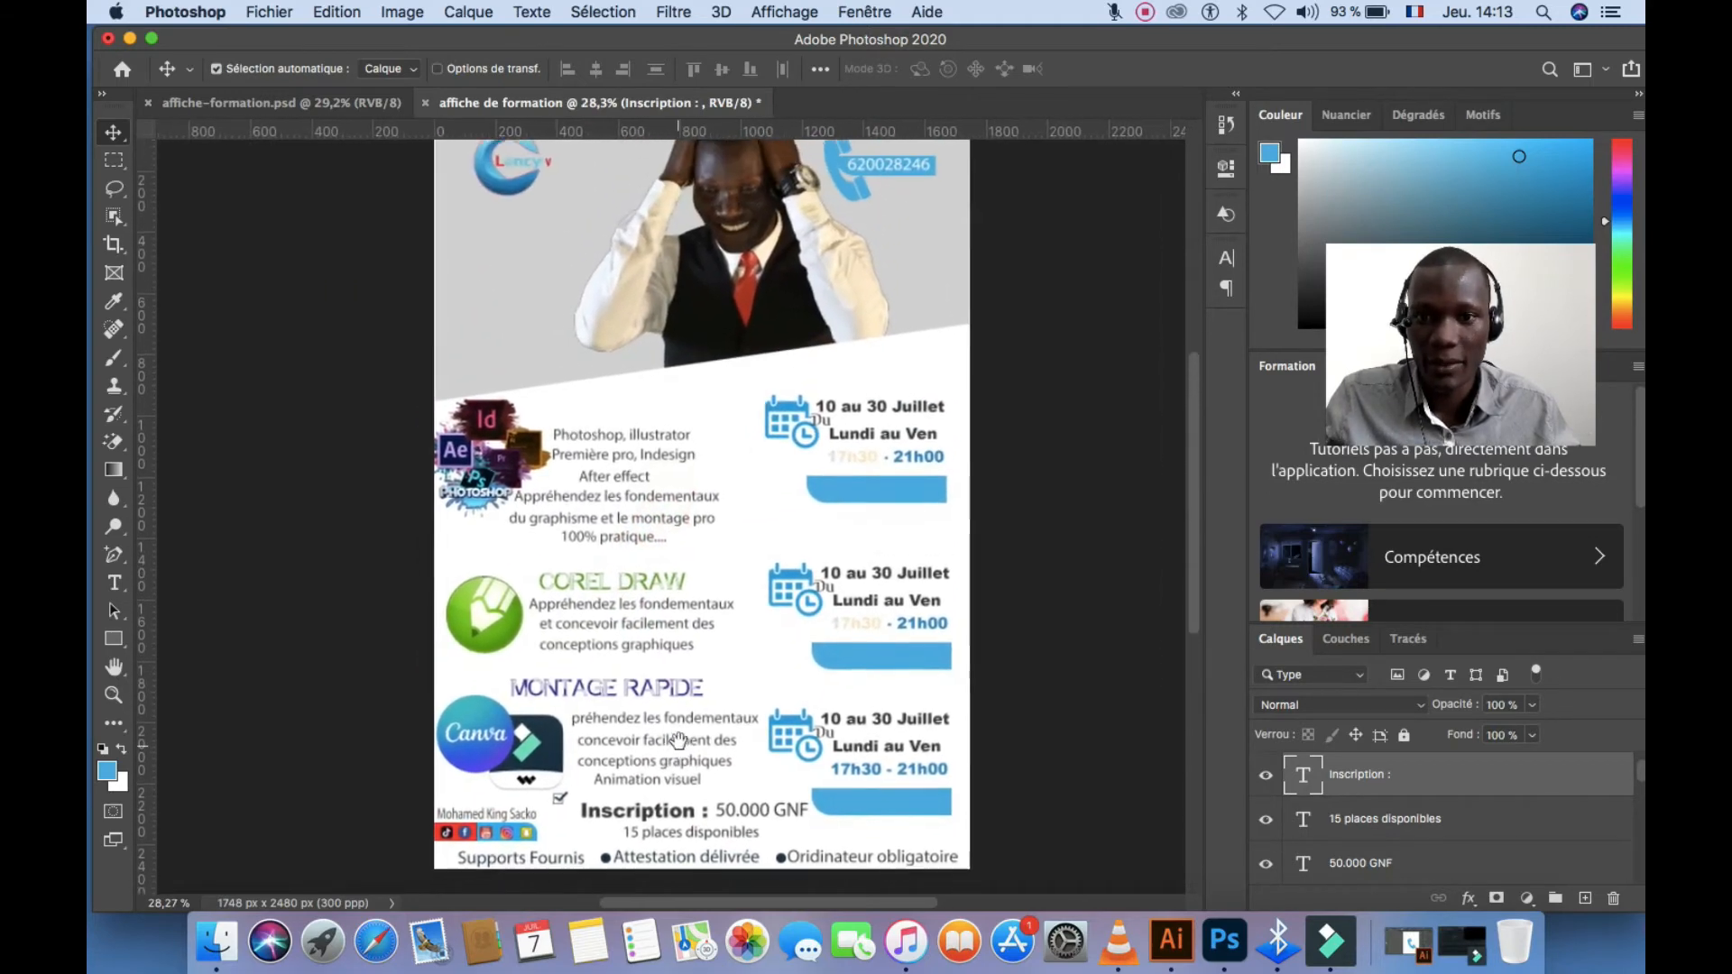
Compare the blue bar under the second course dates against the reference poster
{"action": "left_click", "coordinate": [974, 672]}
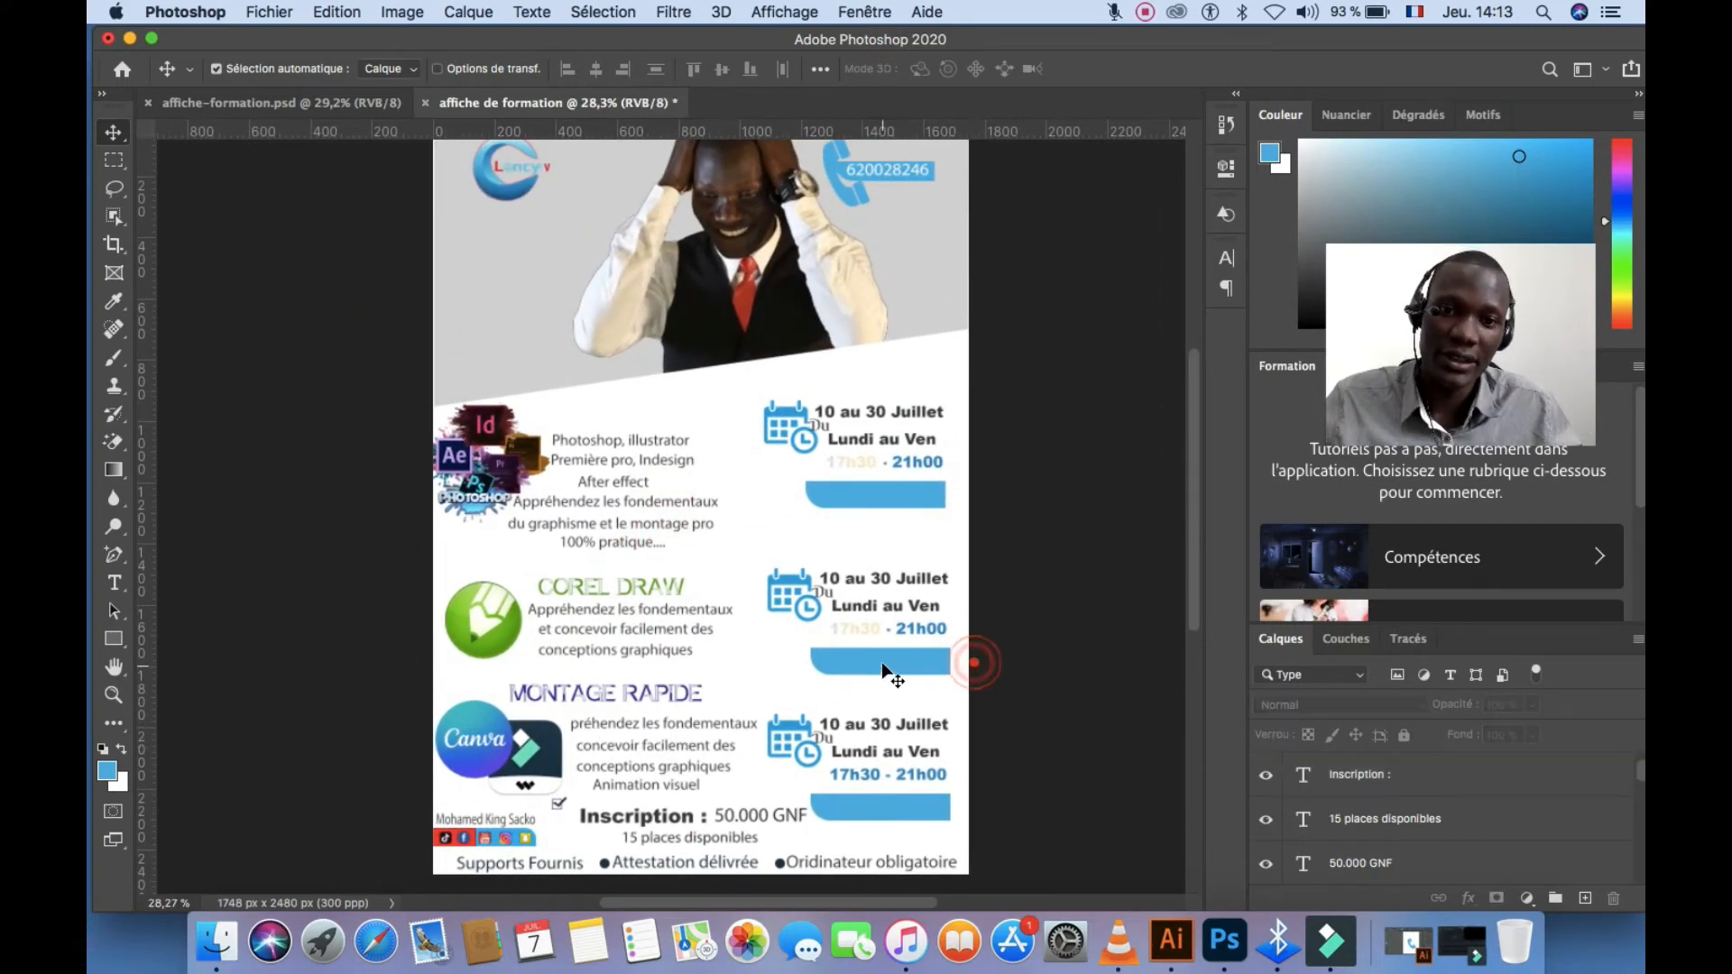
{"action": "left_click", "coordinate": [896, 663]}
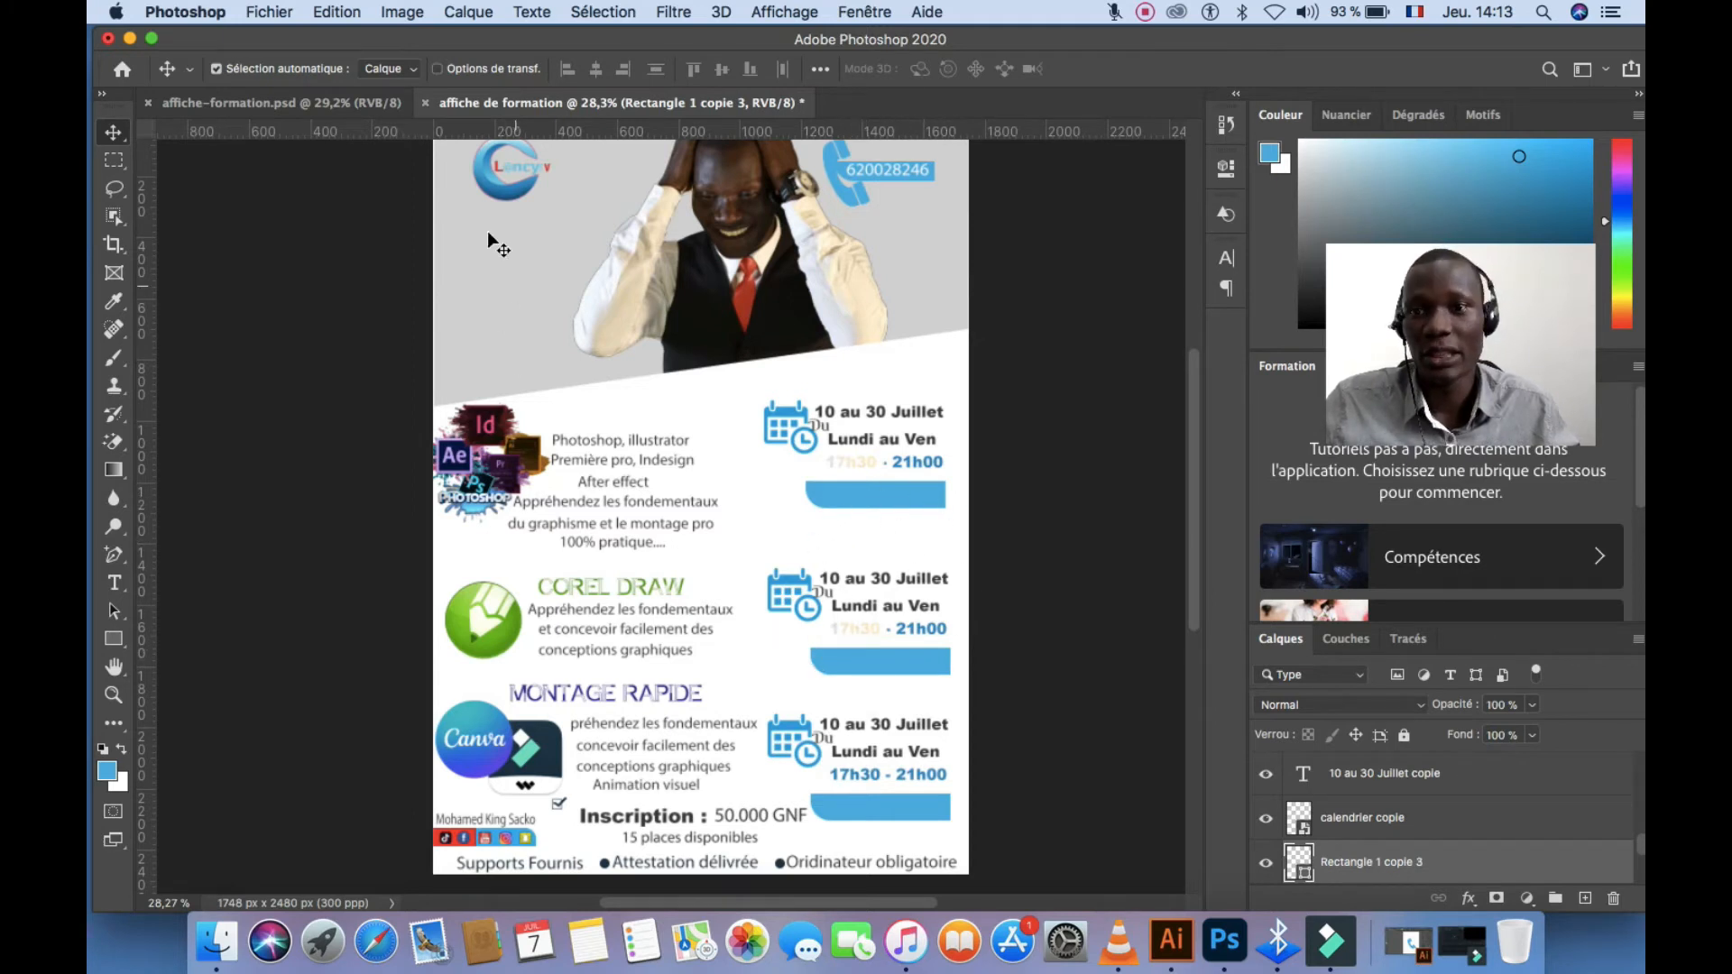
{"action": "left_click", "coordinate": [271, 102]}
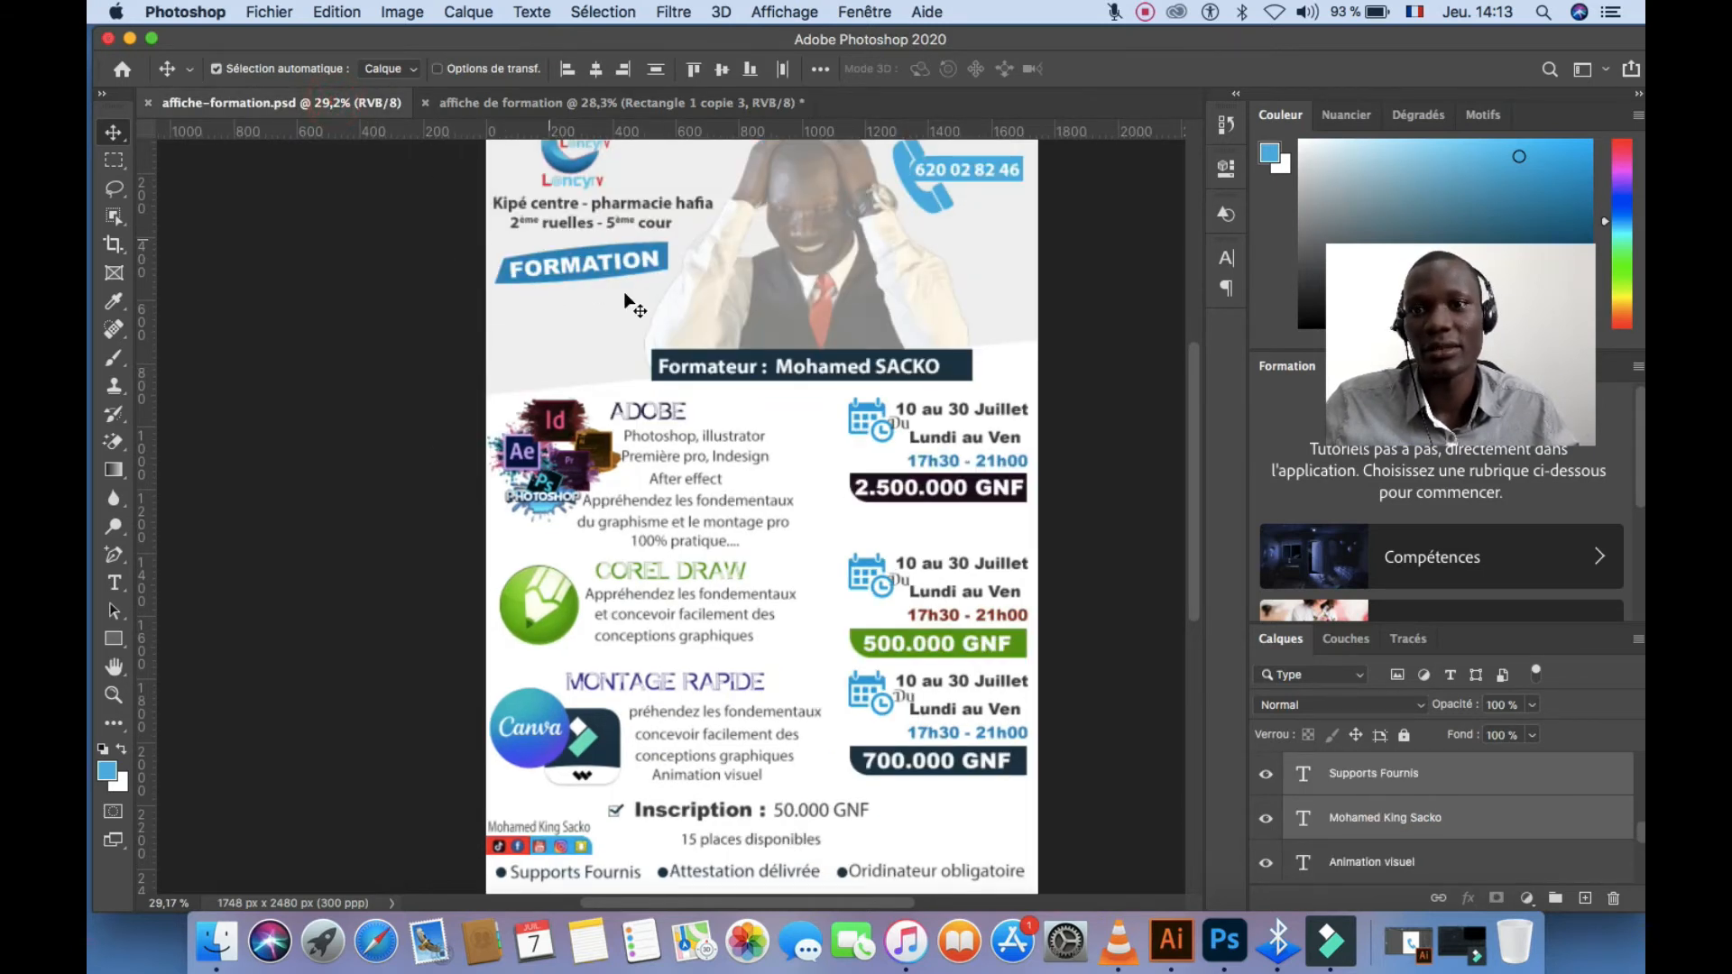
{"action": "left_click", "coordinate": [619, 109]}
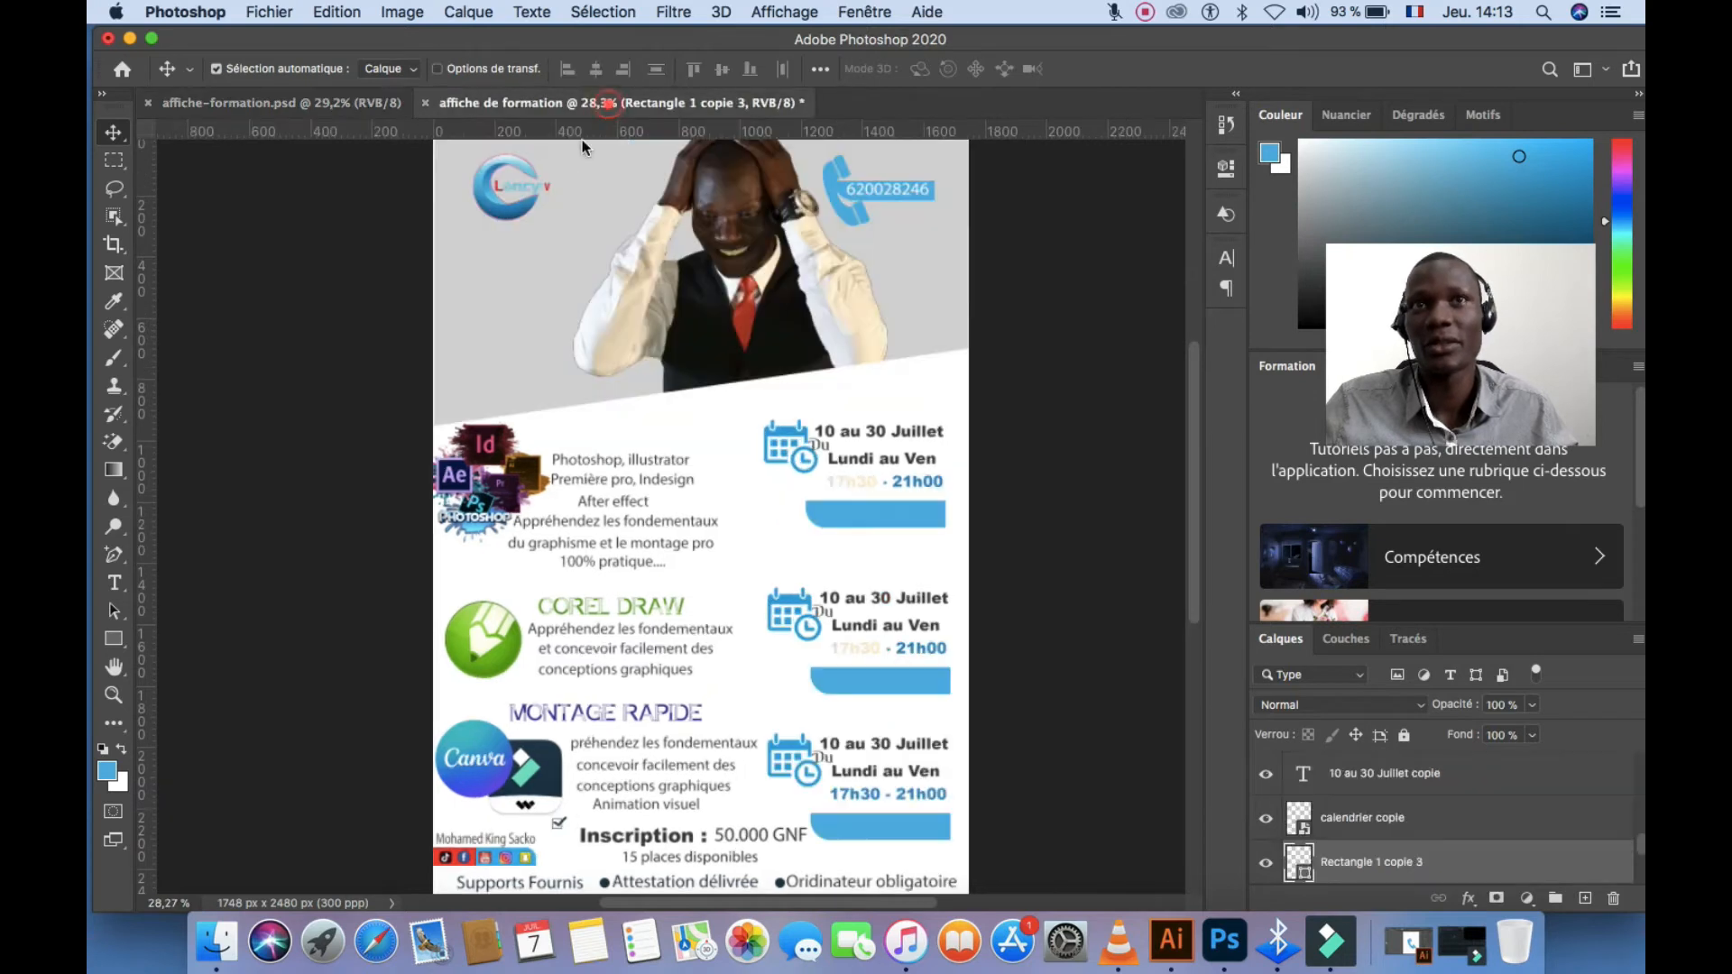
{"action": "left_click", "coordinate": [998, 337]}
Switch to the Rectangle tool
{"action": "left_click", "coordinate": [109, 643]}
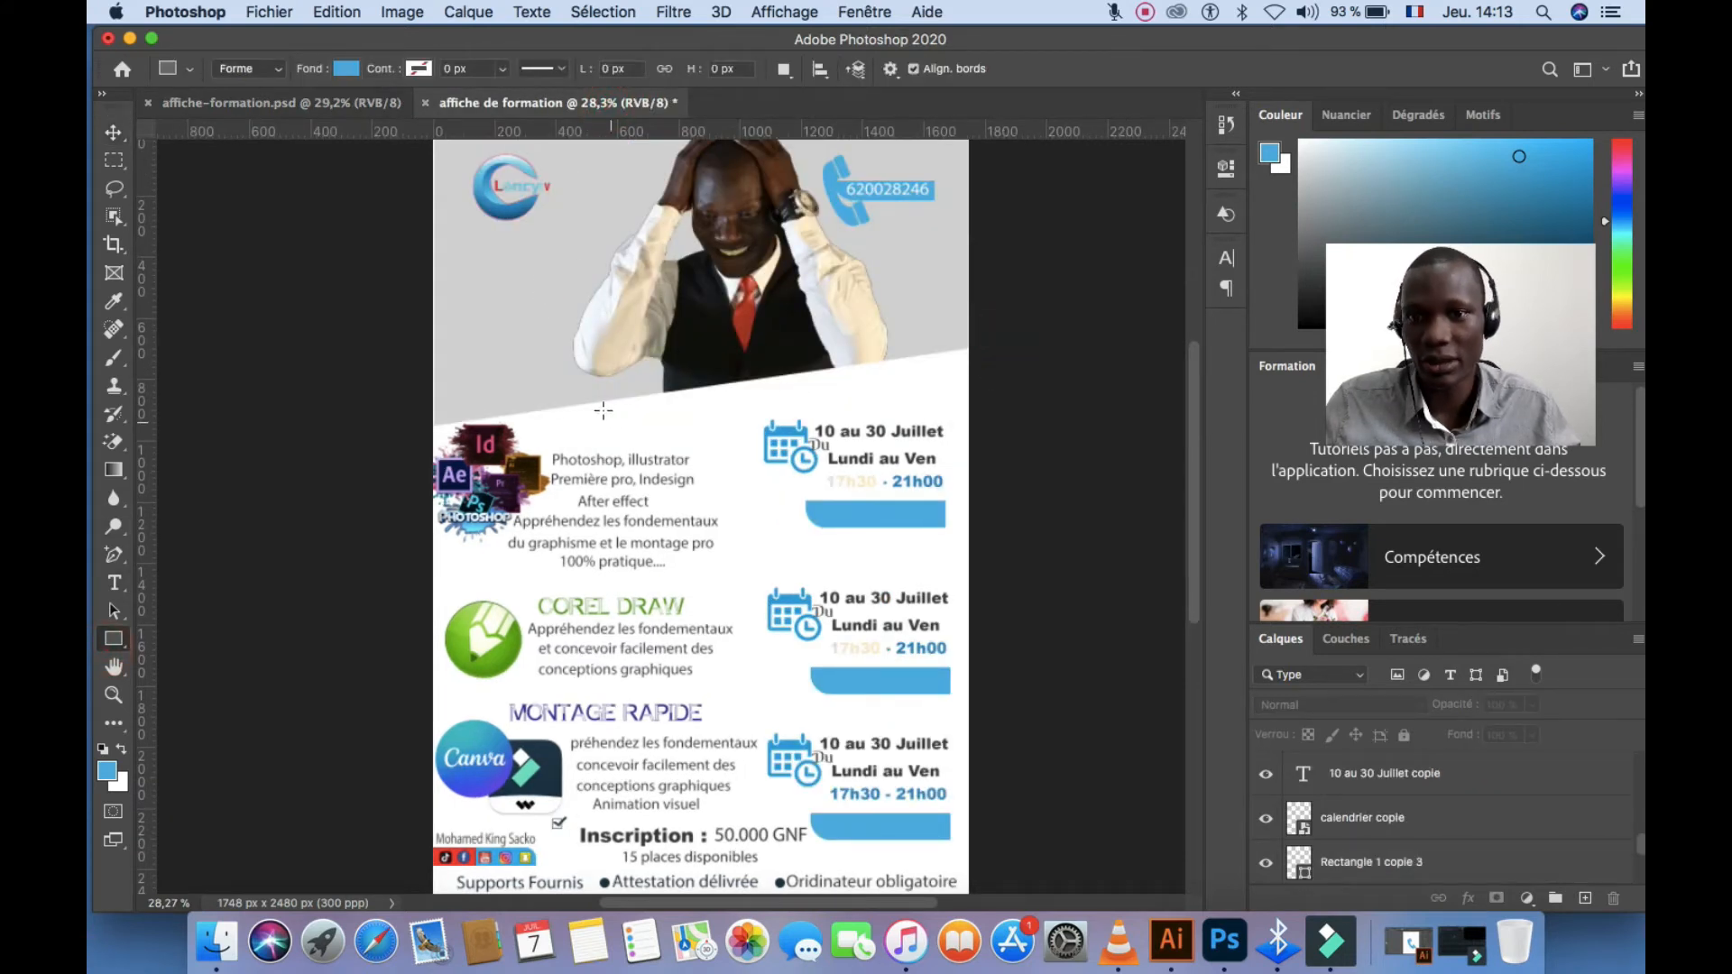
Draw a wide thin rectangle below the trainer photo and fill it dark navy
{"action": "left_click_drag", "start_coordinate": [577, 396], "coordinate": [866, 420]}
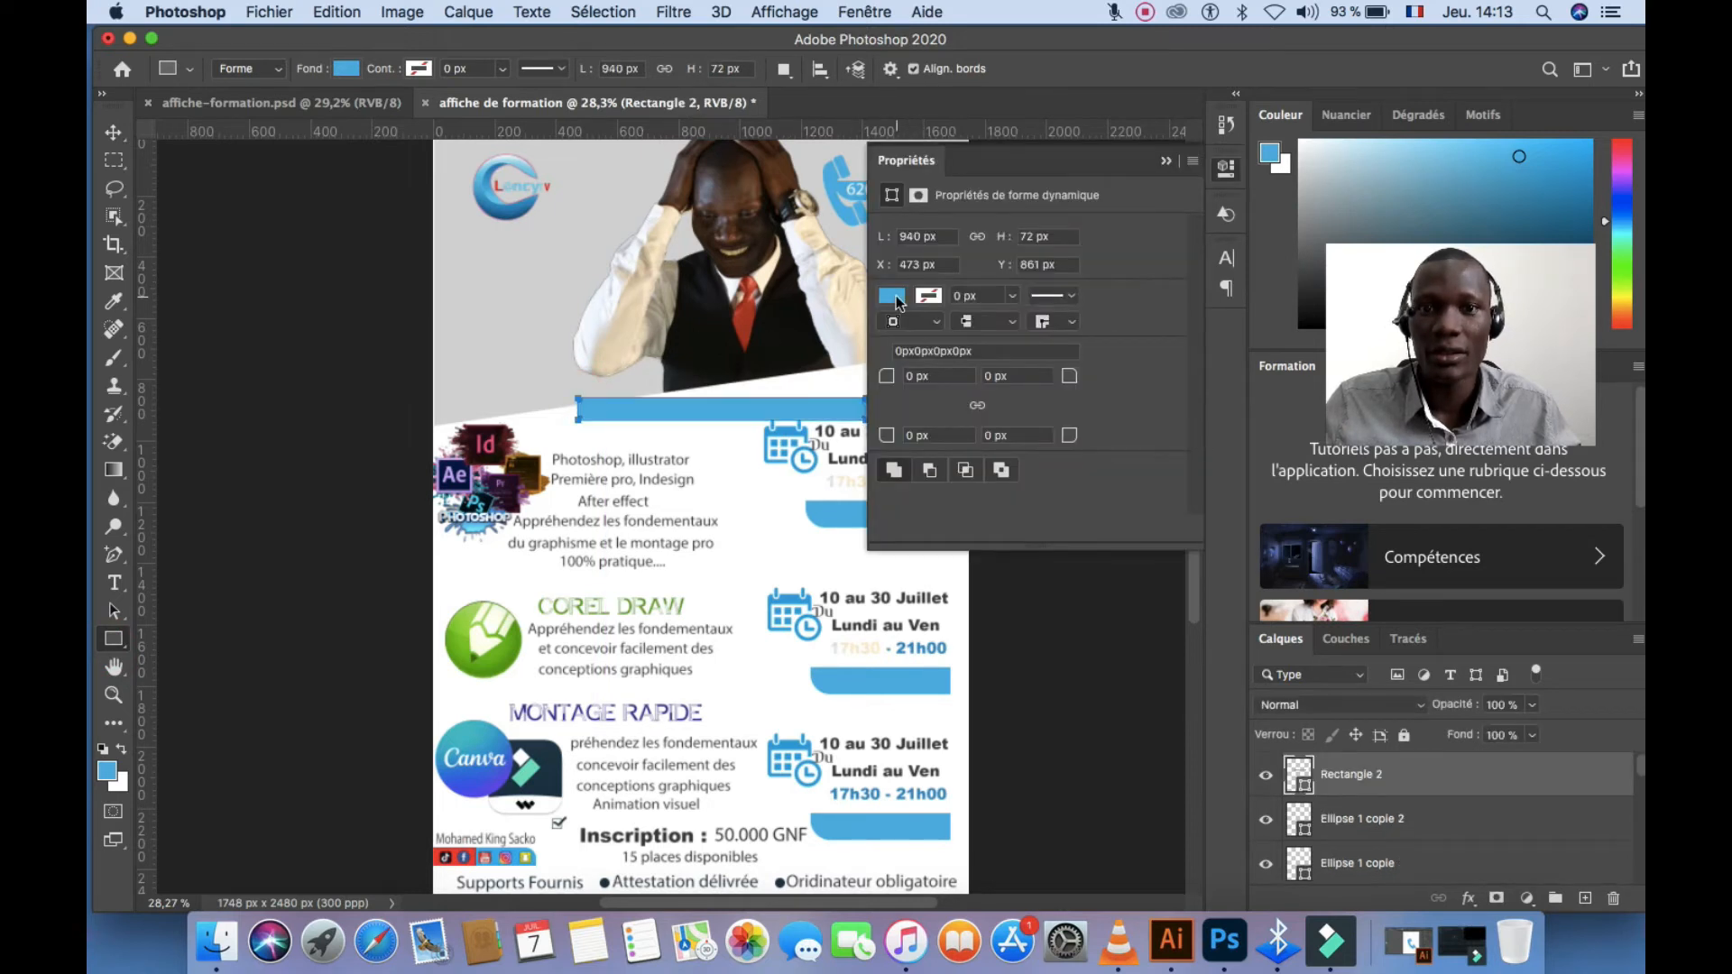
{"action": "left_click", "coordinate": [892, 297]}
{"action": "left_click", "coordinate": [1031, 411]}
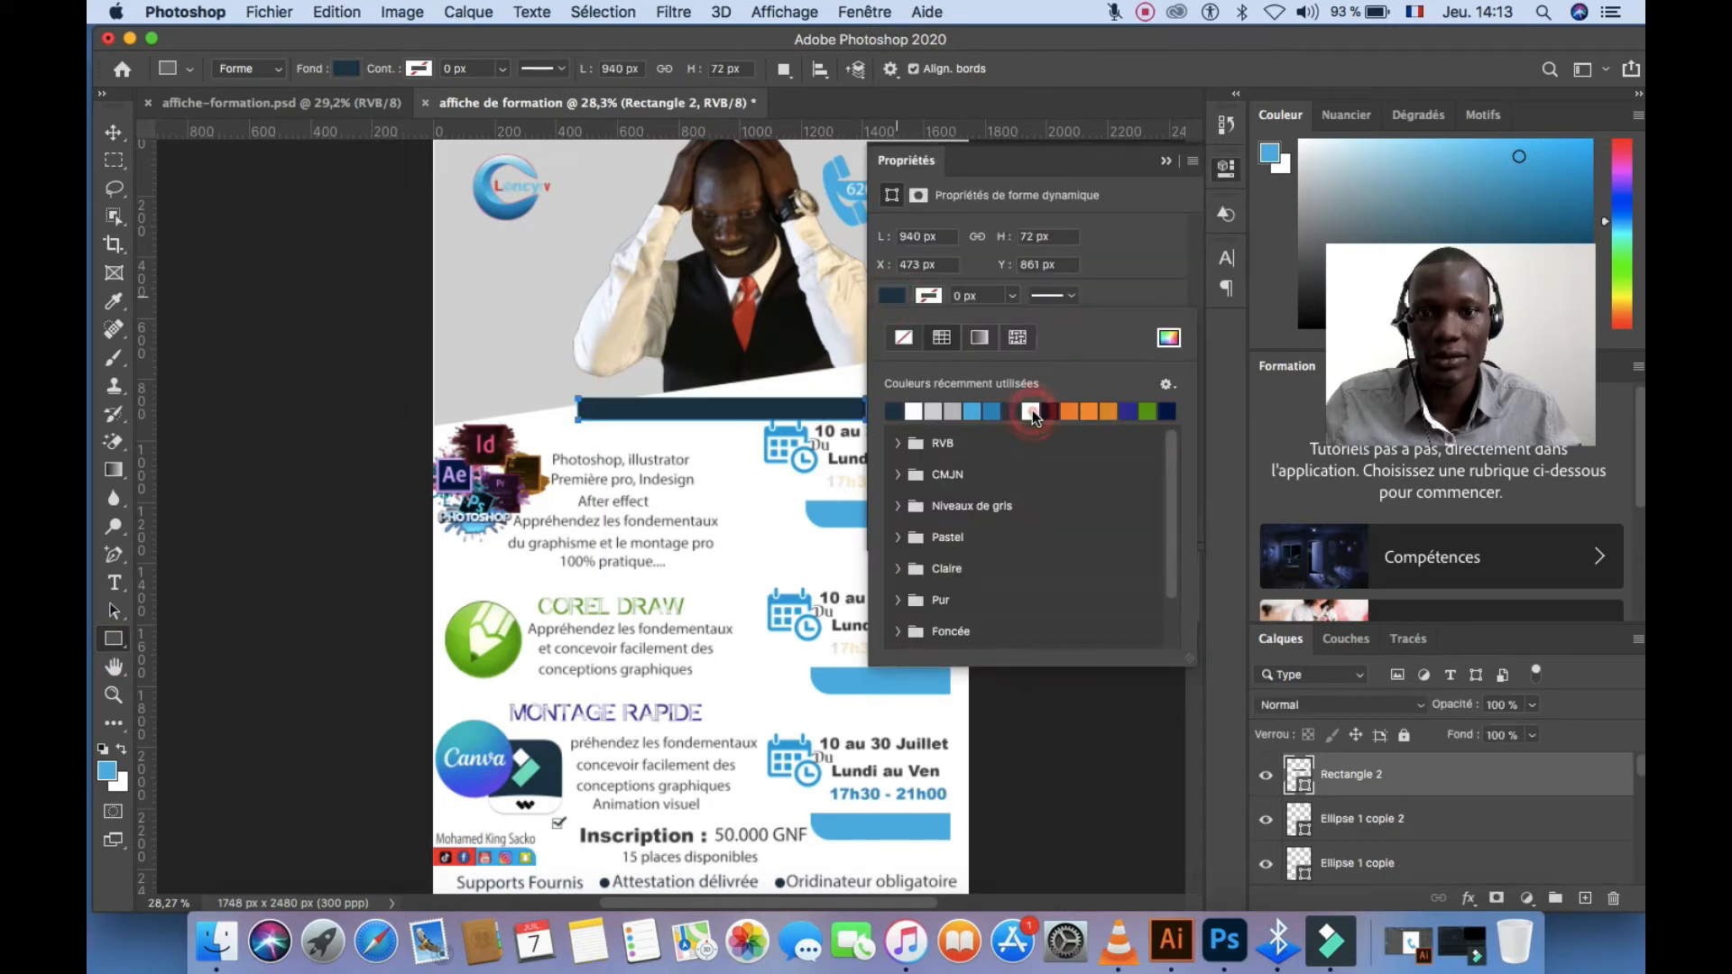
{"action": "left_click", "coordinate": [1166, 163]}
Move the navy bar up under the photo and stretch it slightly taller with Cmd+T
{"action": "left_click", "coordinate": [113, 132]}
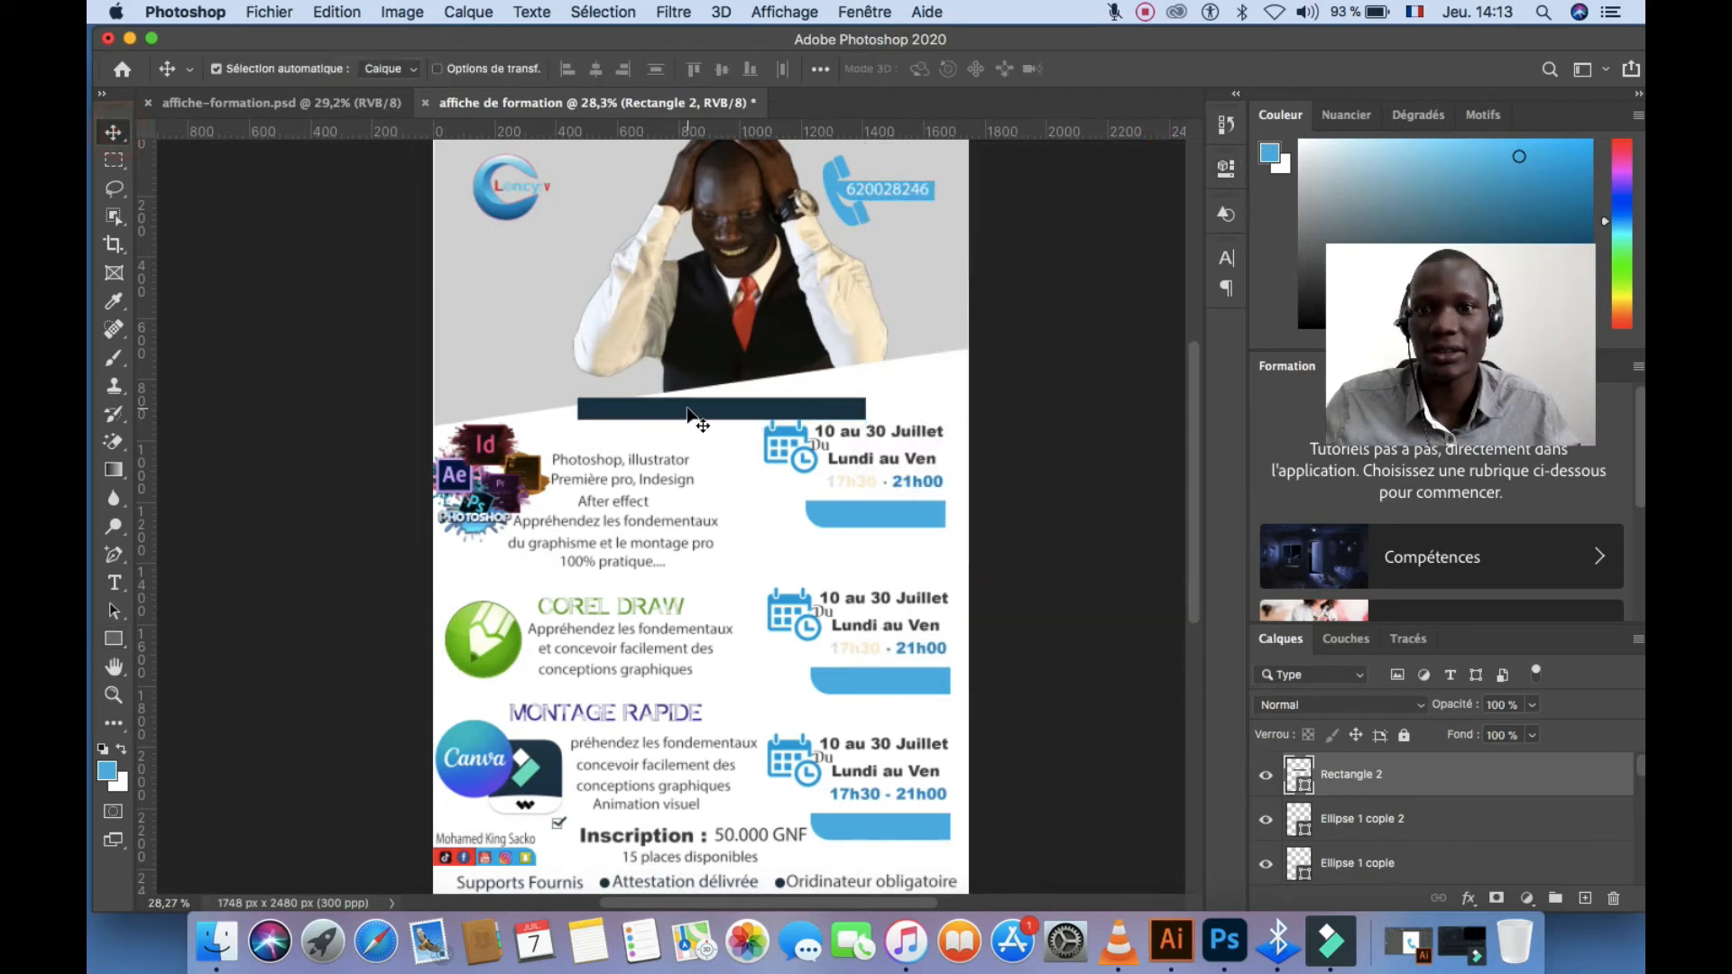
{"action": "left_click_drag", "start_coordinate": [688, 413], "coordinate": [707, 387]}
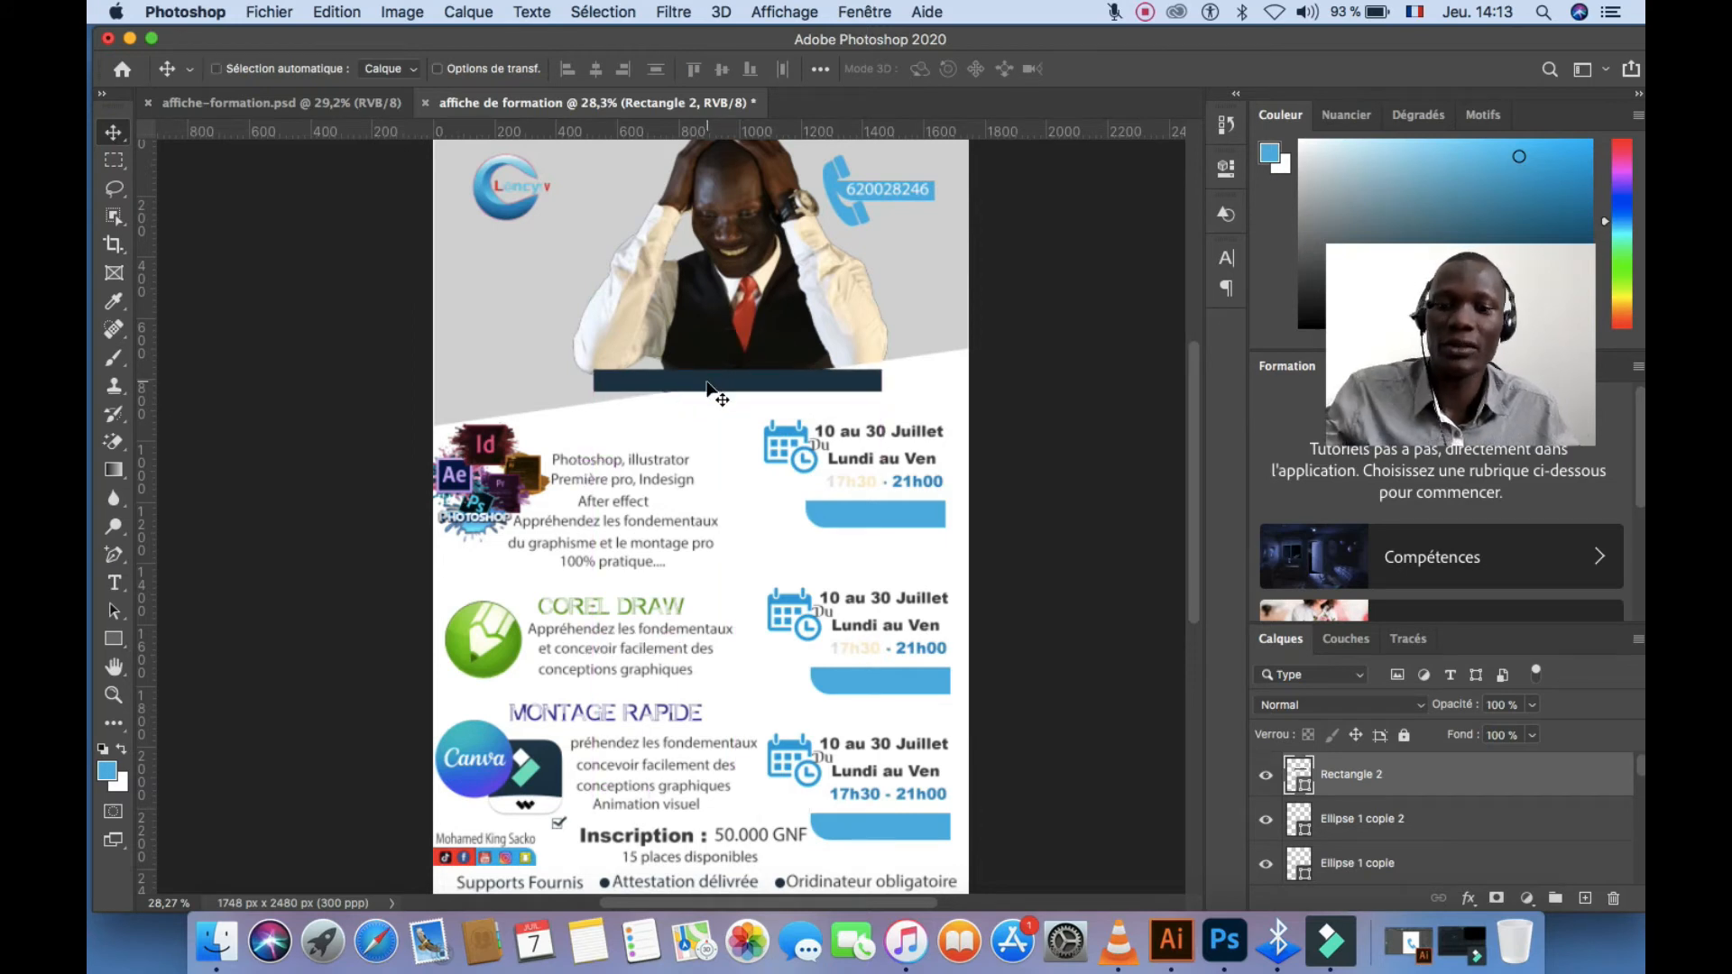
{"action": "key", "text": "super+t"}
{"action": "left_click_drag", "start_coordinate": [738, 394], "coordinate": [742, 365]}
{"action": "left_click", "coordinate": [1278, 74]}
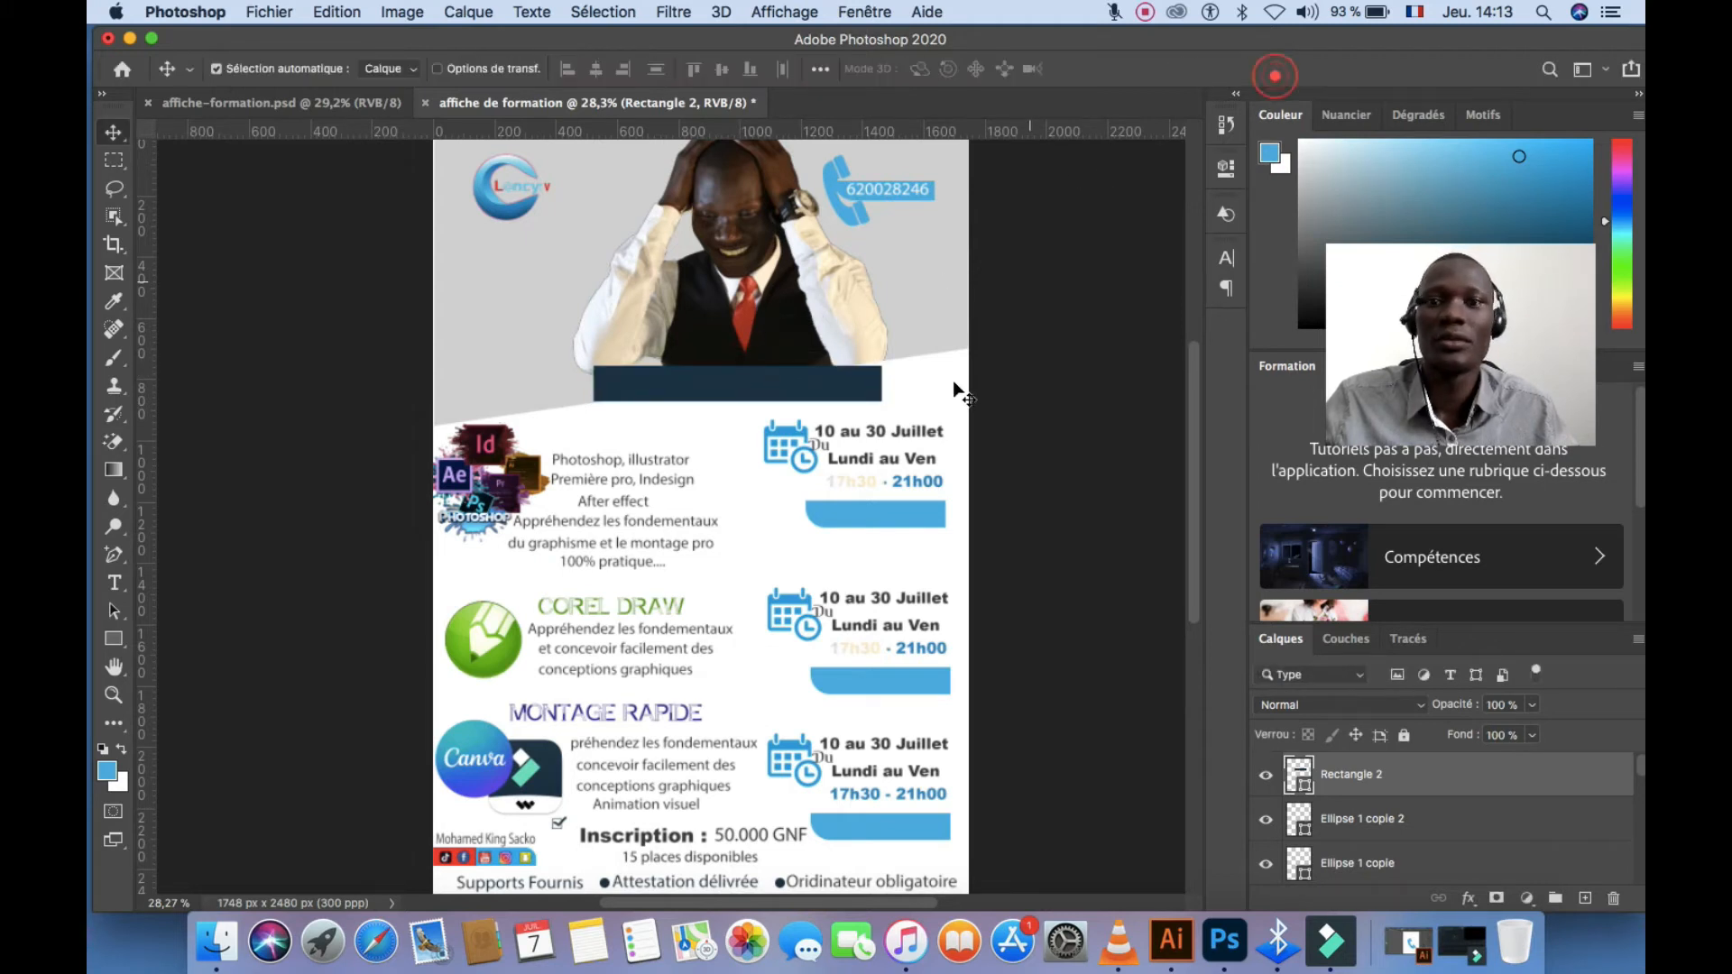
{"action": "left_click", "coordinate": [936, 394]}
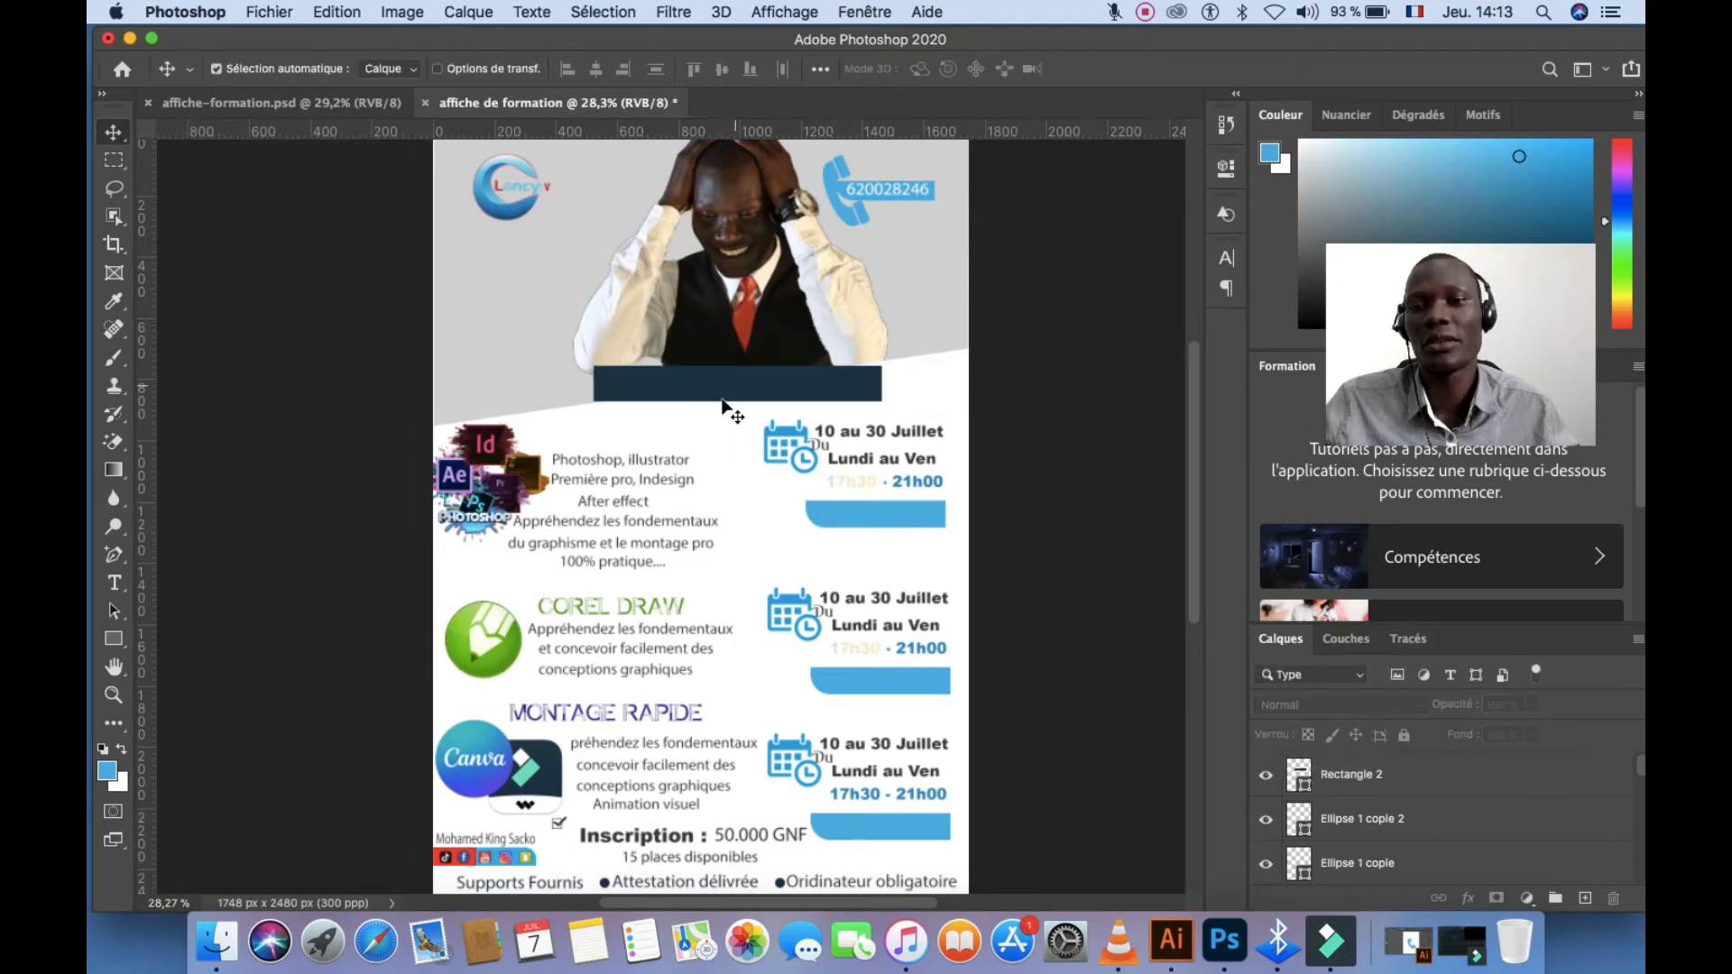
Duplicate the '10 au 30 Juillet' date text, retype it as the trainer's name, and stack it on the navy bar
{"action": "left_click", "coordinate": [633, 461]}
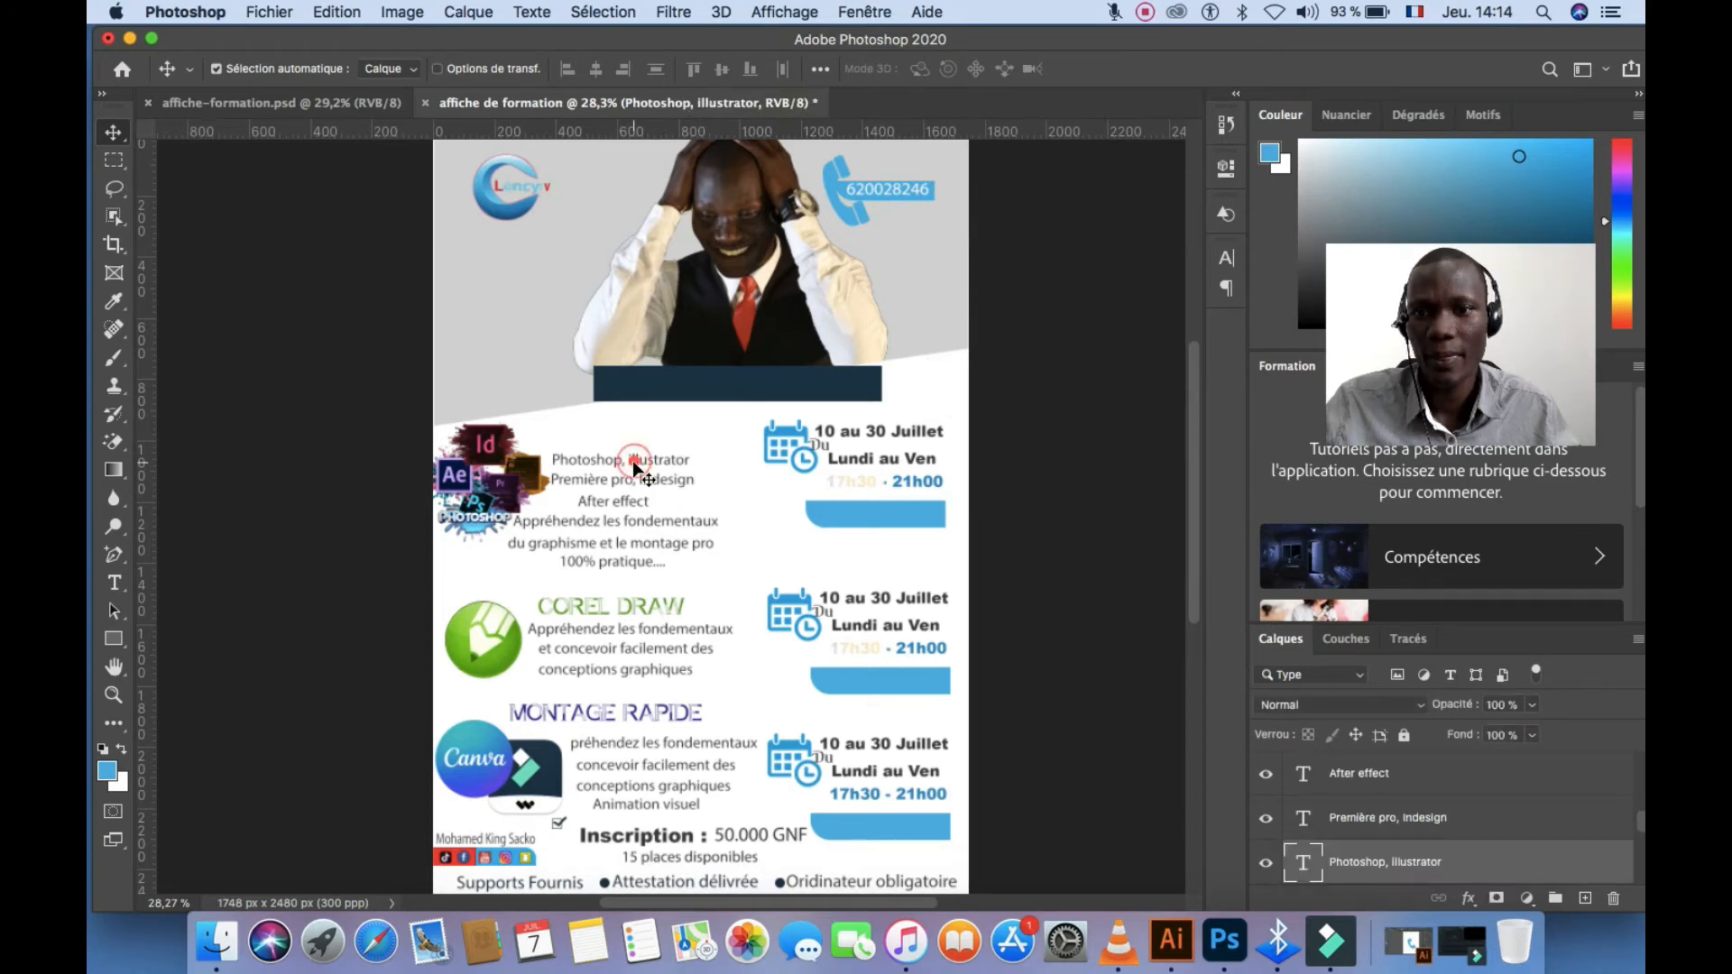
{"action": "left_click", "coordinate": [859, 440]}
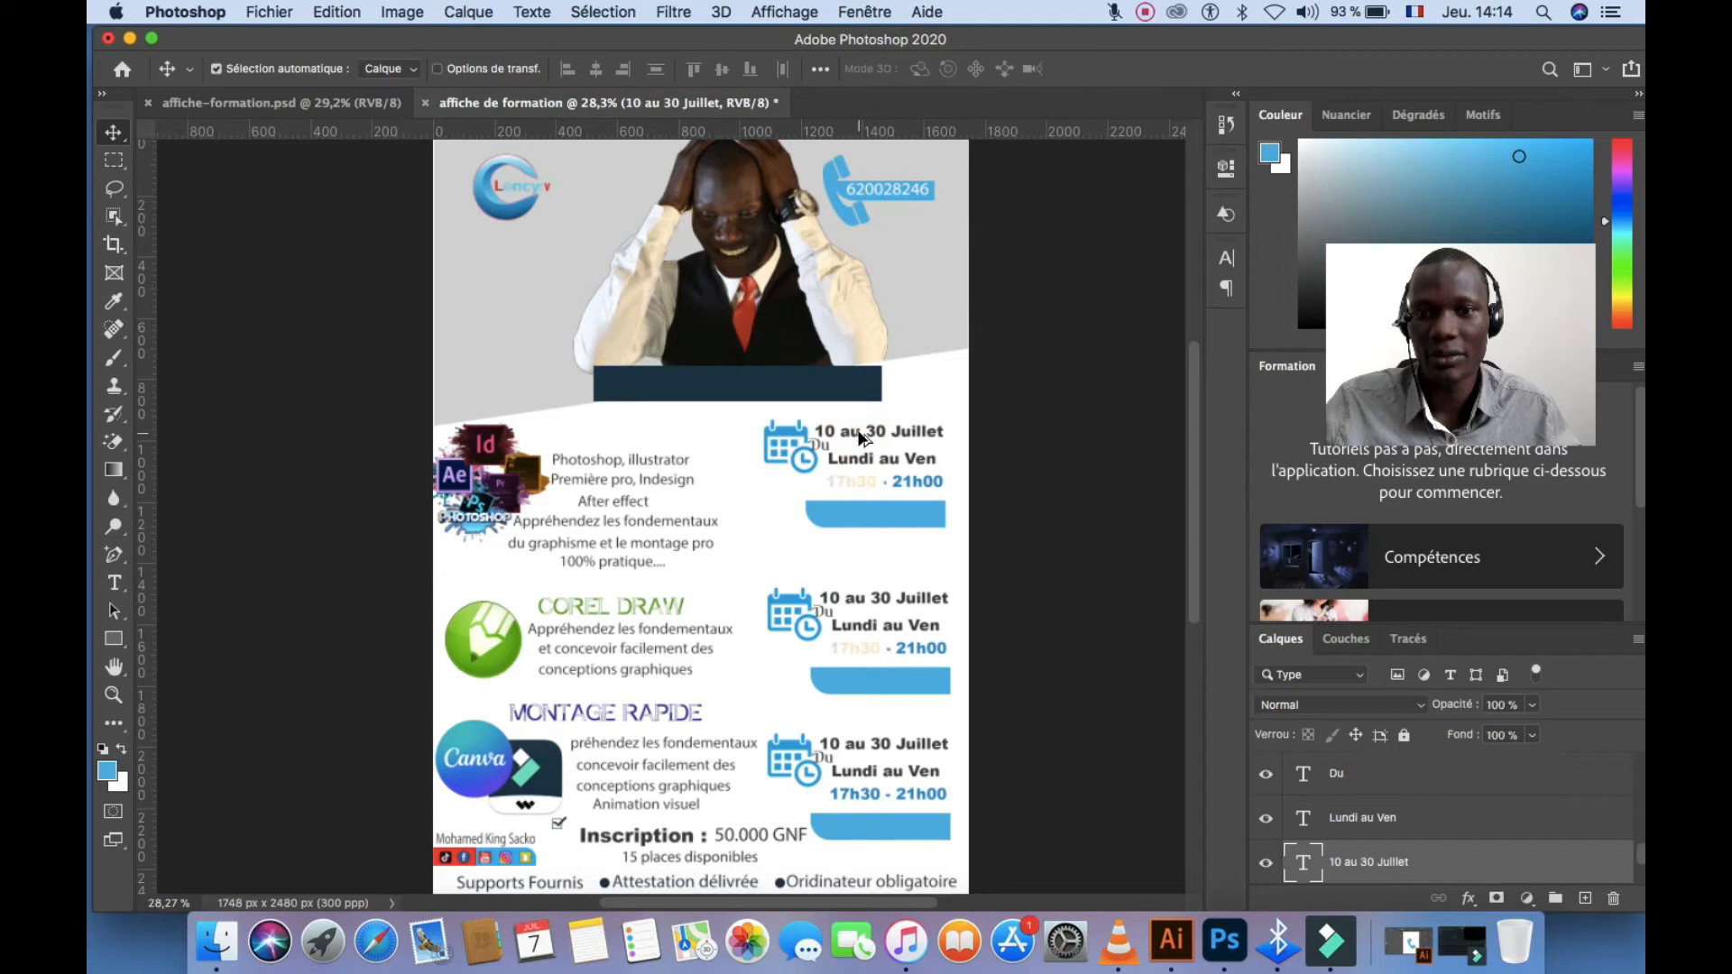
{"action": "left_click_drag", "start_coordinate": [860, 439], "coordinate": [642, 432]}
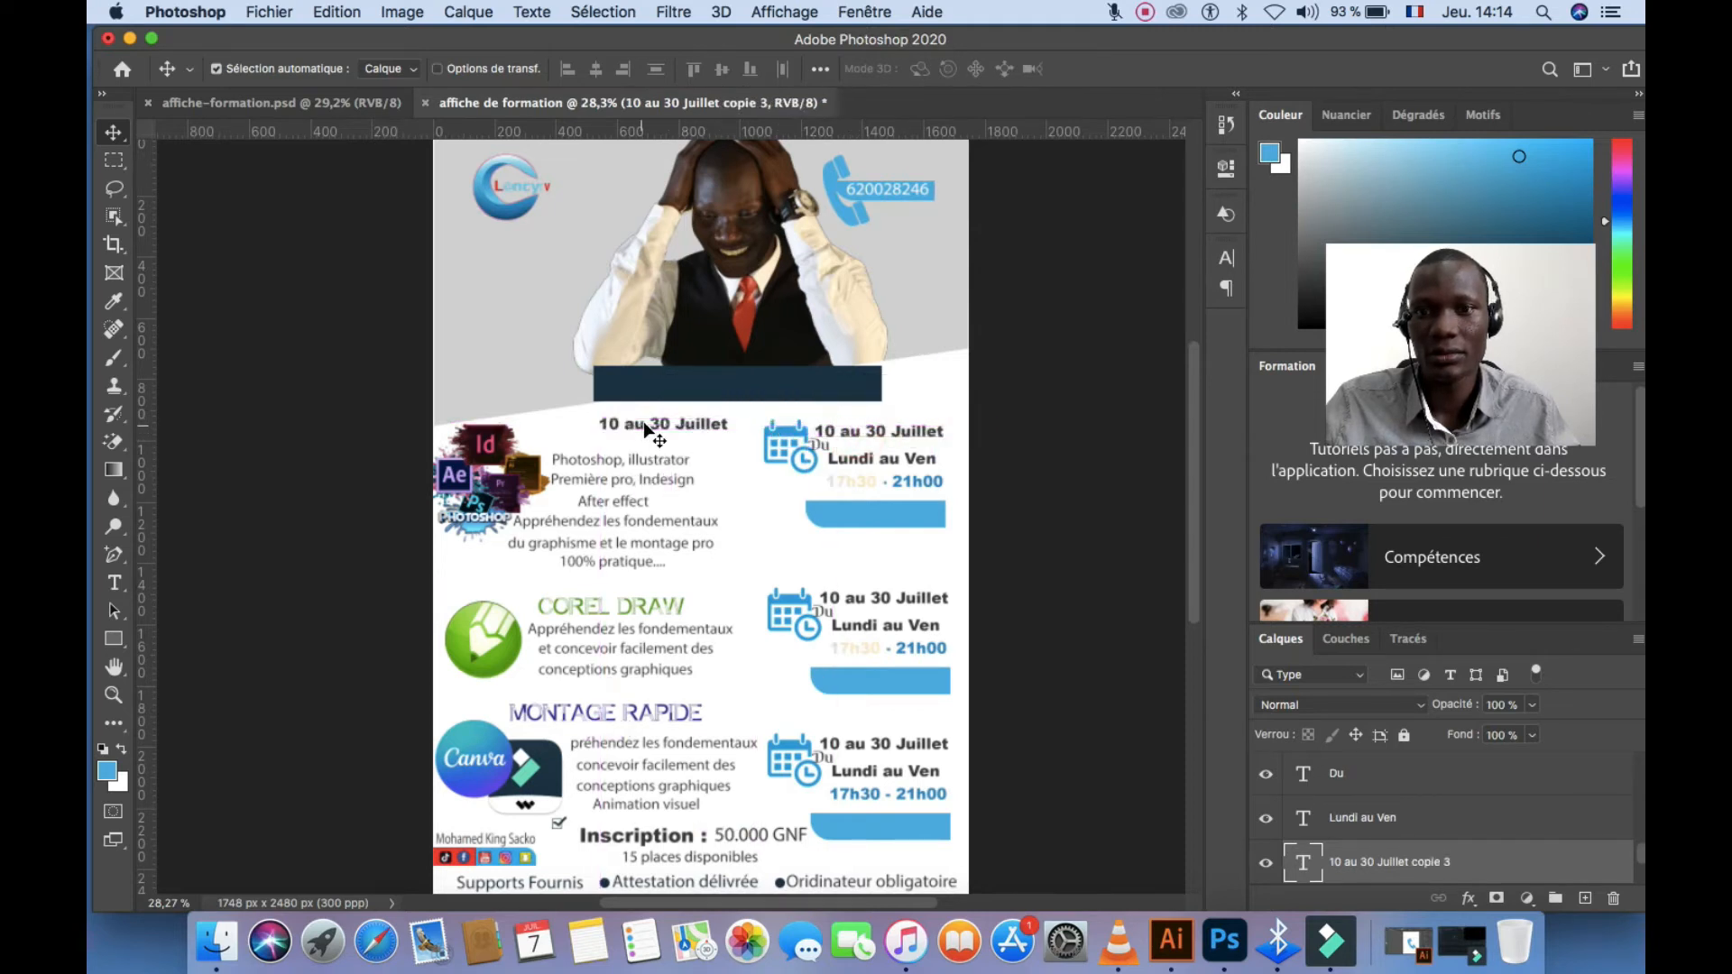
{"action": "double_click", "coordinate": [663, 420]}
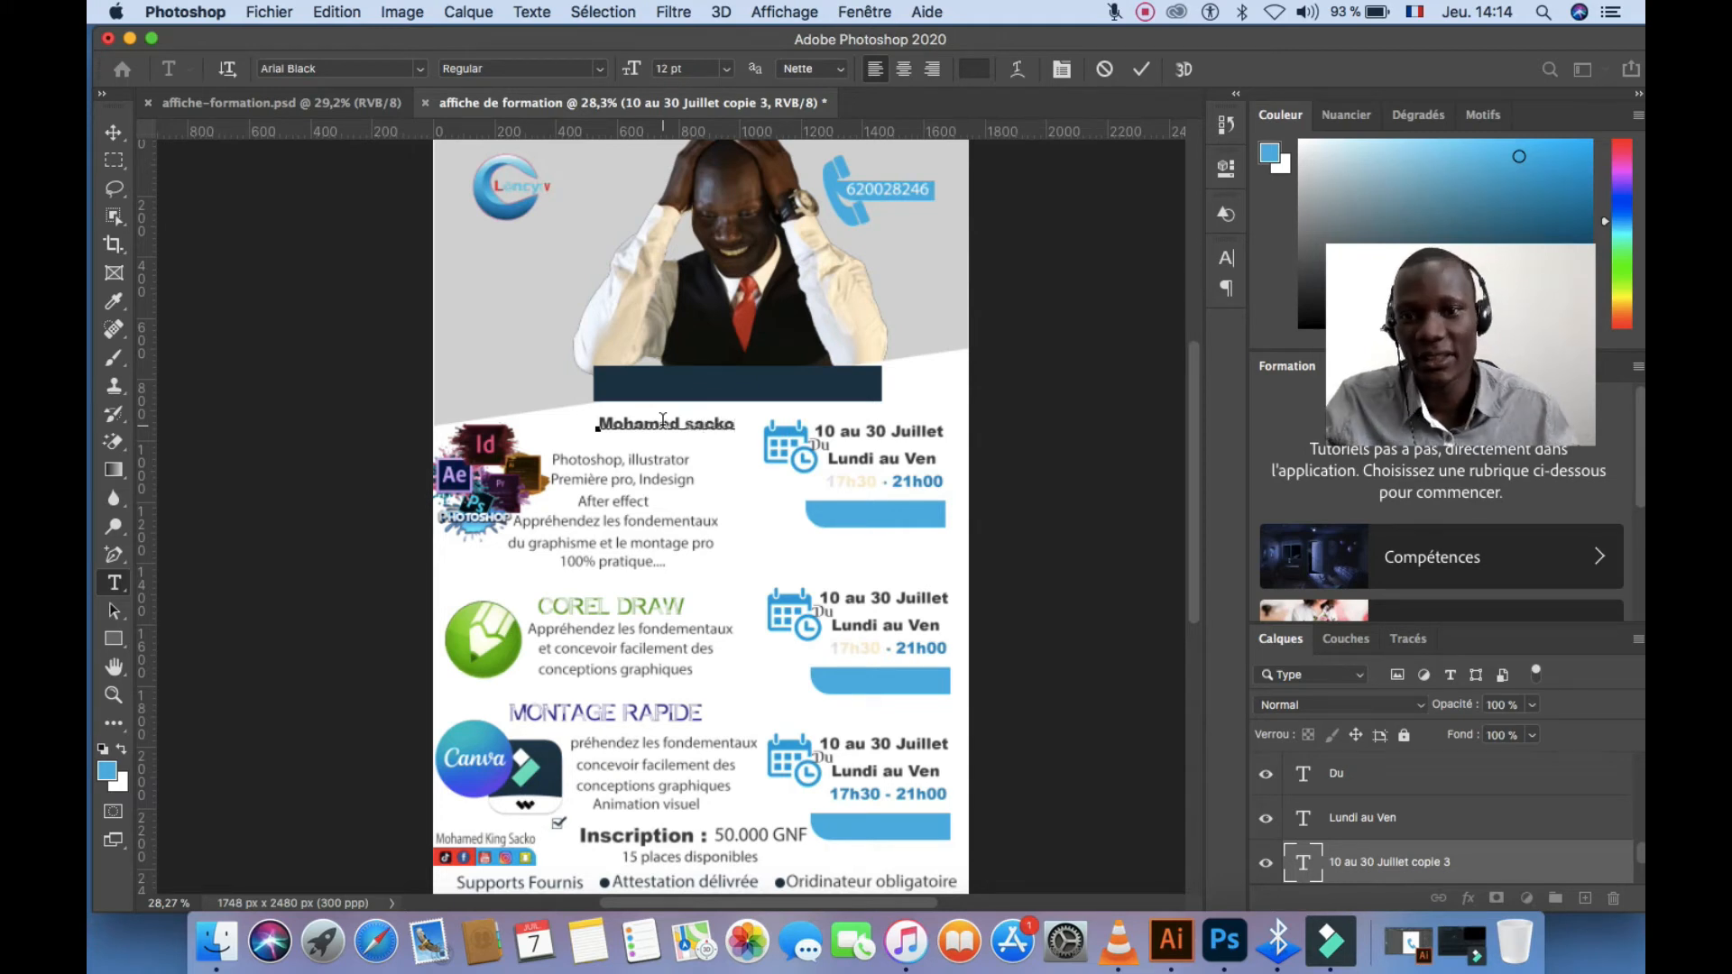
{"action": "left_click_drag", "start_coordinate": [686, 440], "coordinate": [739, 408]}
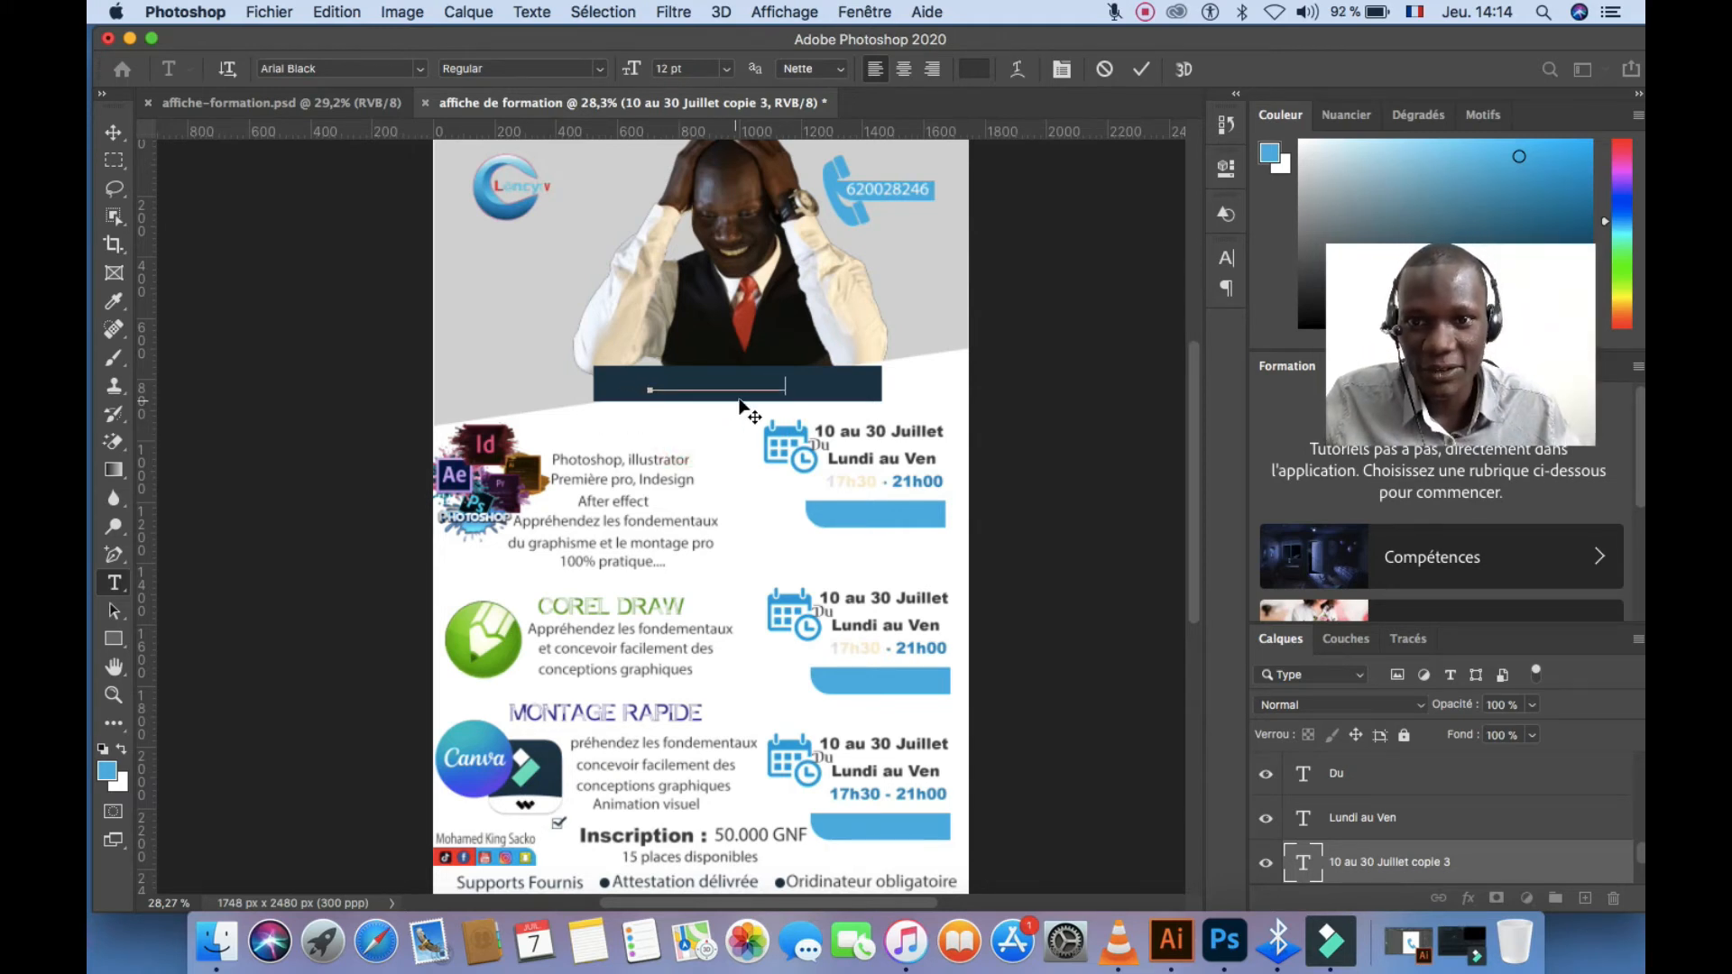
{"action": "left_click_drag", "start_coordinate": [1431, 862], "coordinate": [1412, 760]}
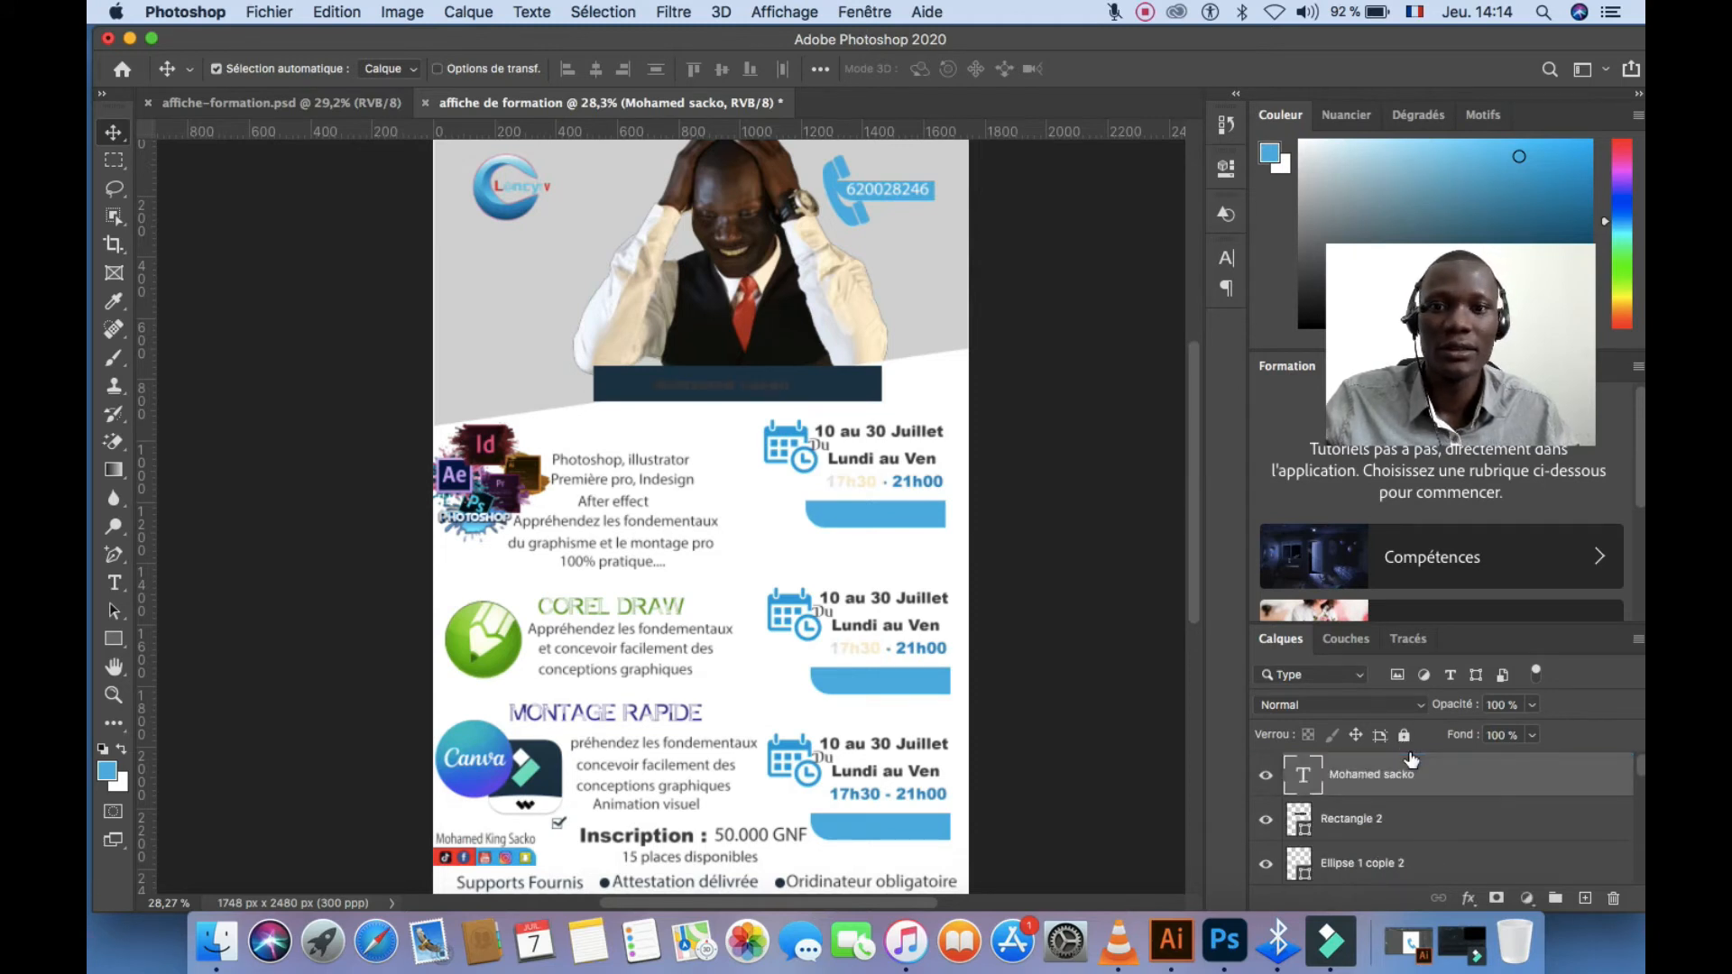
Make the trainer's name on the navy bar white and 15 pt
{"action": "double_click", "coordinate": [783, 393]}
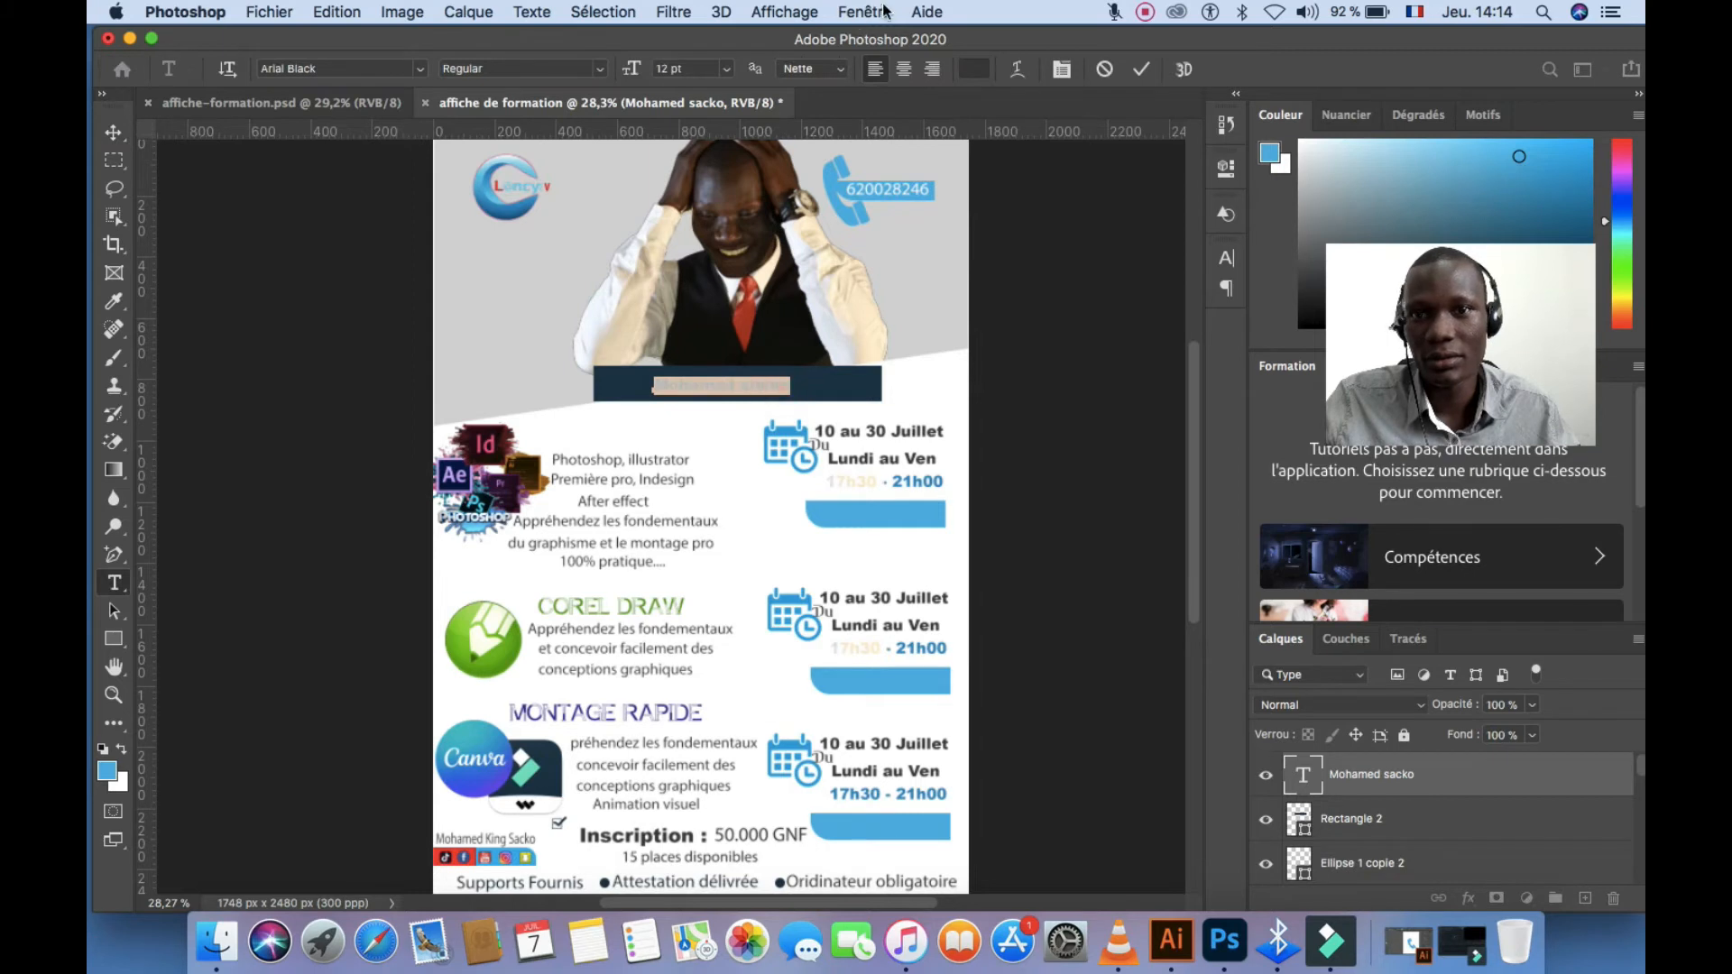
{"action": "left_click", "coordinate": [973, 70]}
{"action": "left_click", "coordinate": [992, 266]}
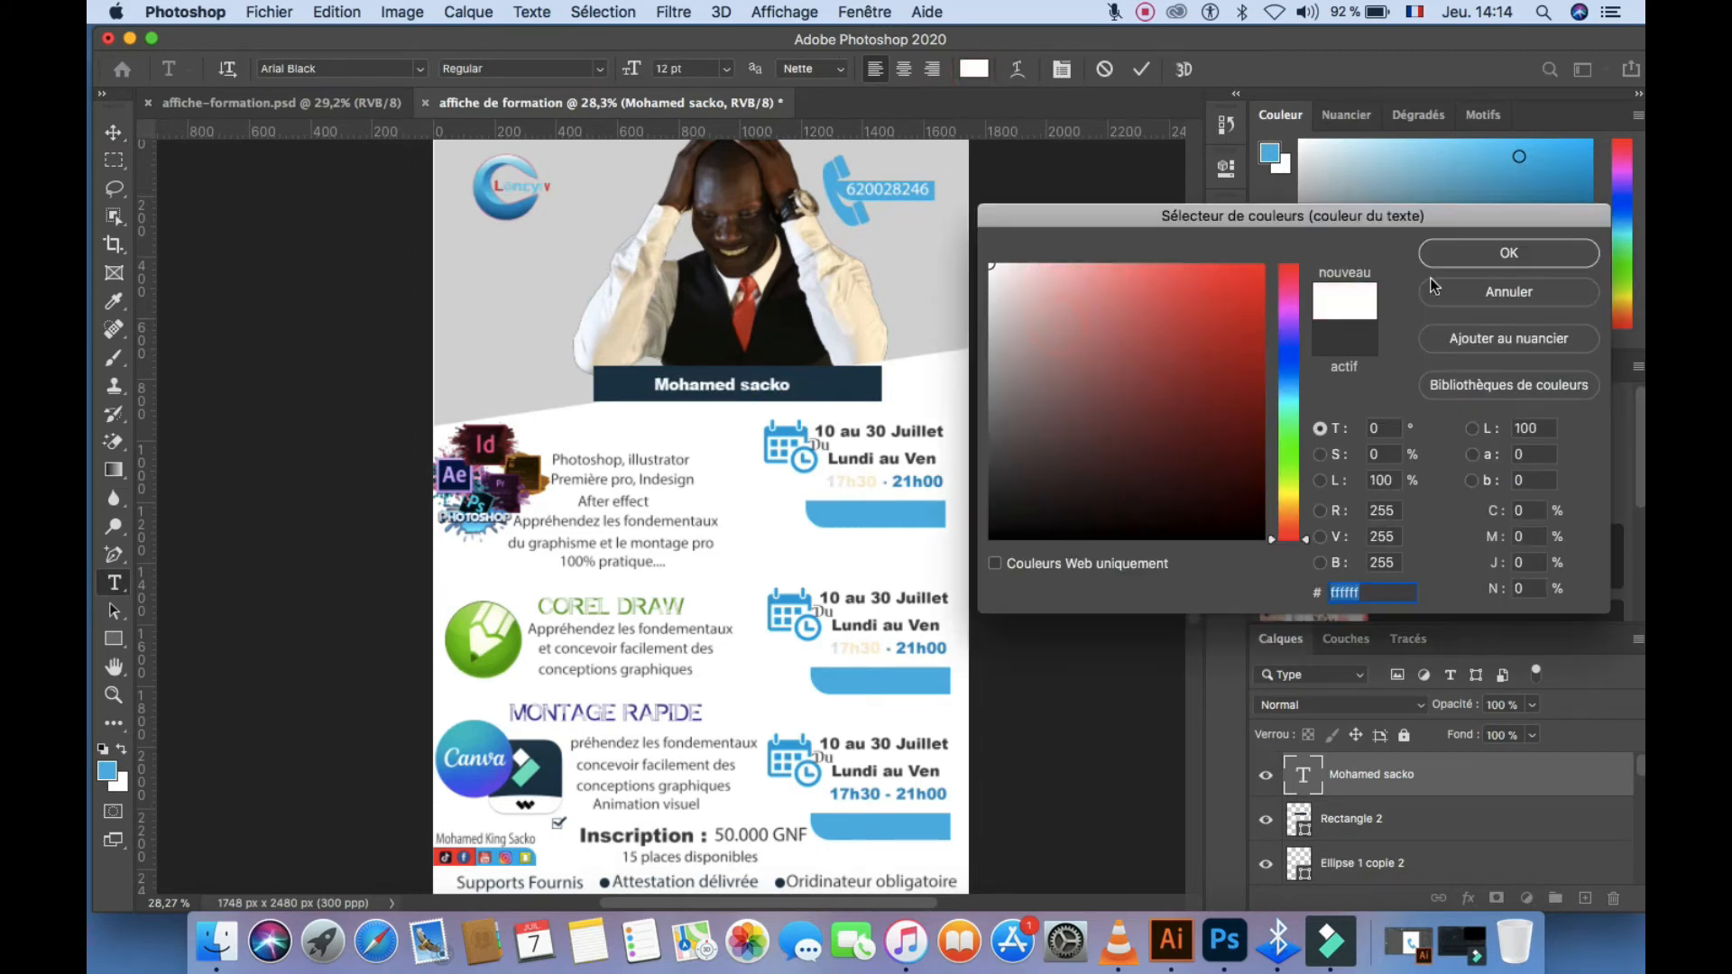
{"action": "left_click", "coordinate": [1475, 254]}
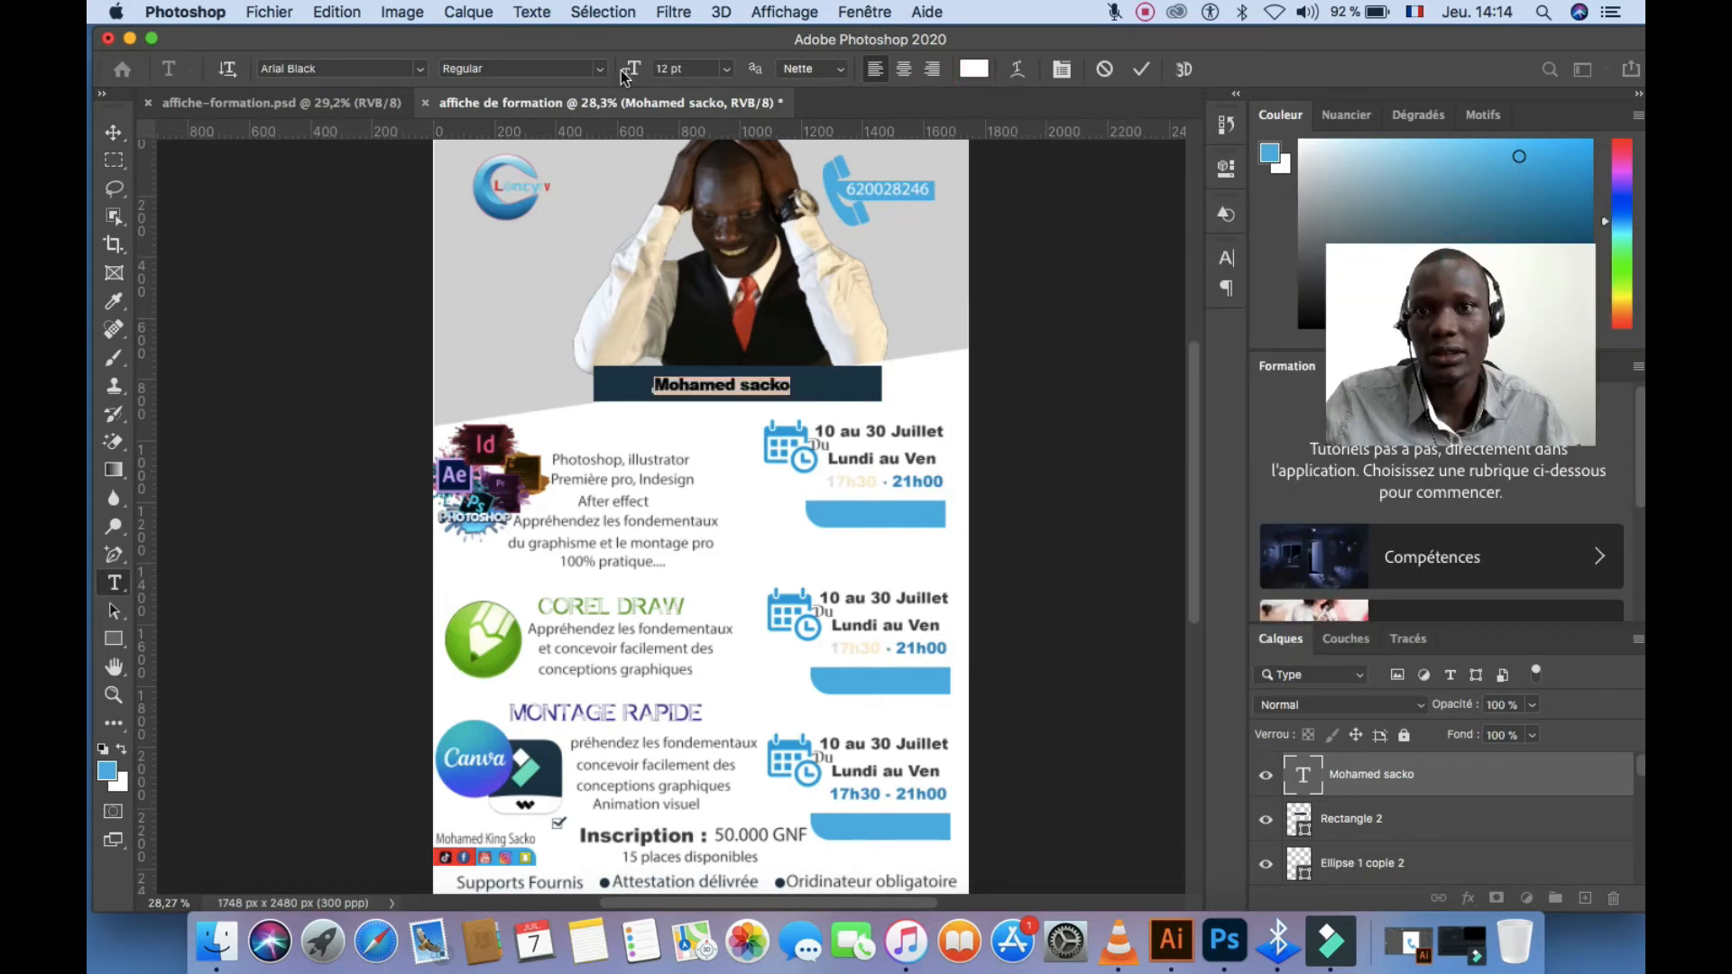
{"action": "left_click_drag", "start_coordinate": [630, 70], "coordinate": [672, 70]}
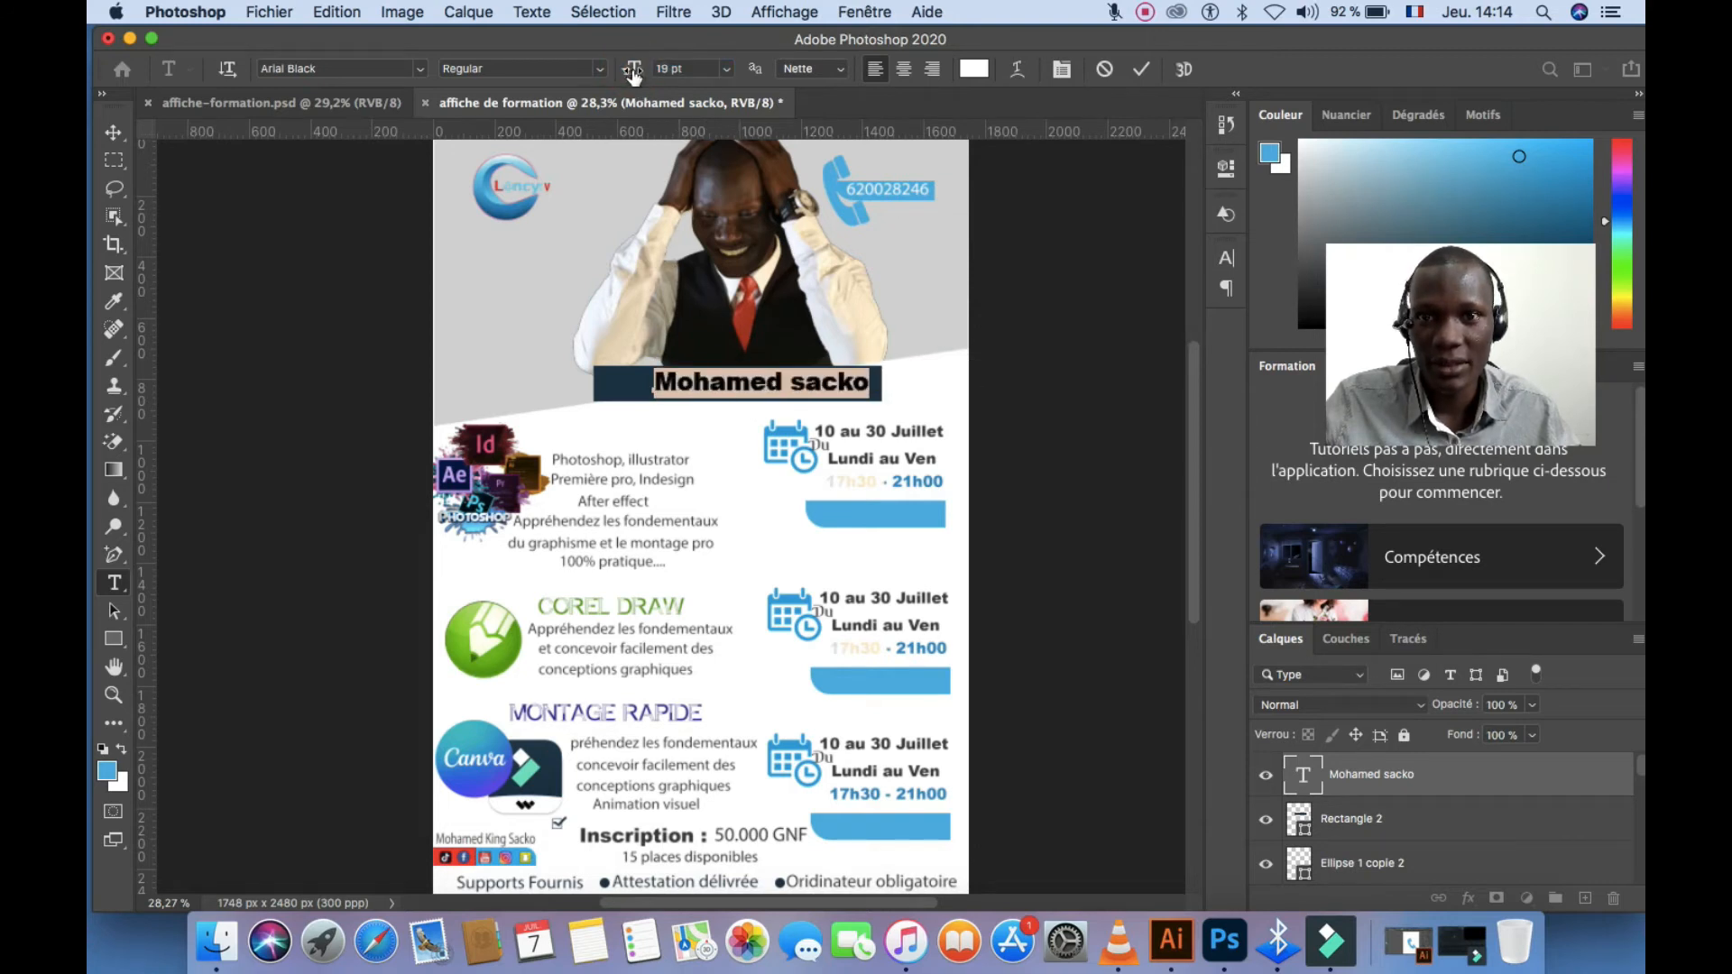
{"action": "left_click_drag", "start_coordinate": [633, 76], "coordinate": [610, 76]}
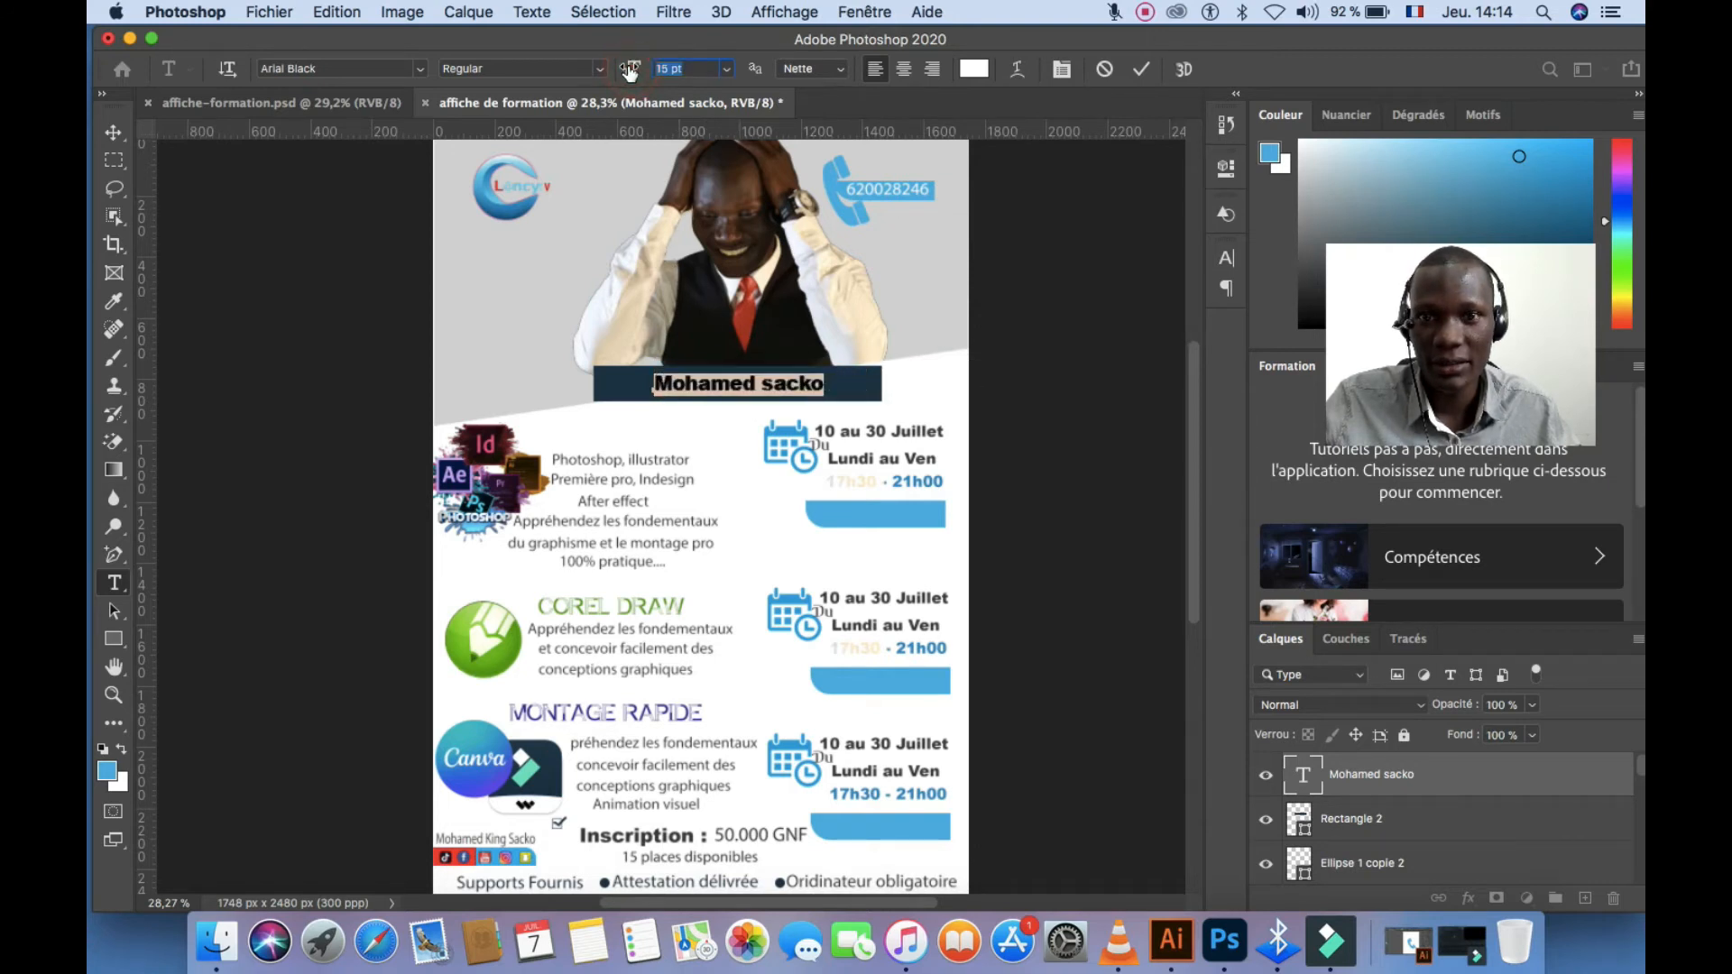
{"action": "left_click", "coordinate": [655, 377]}
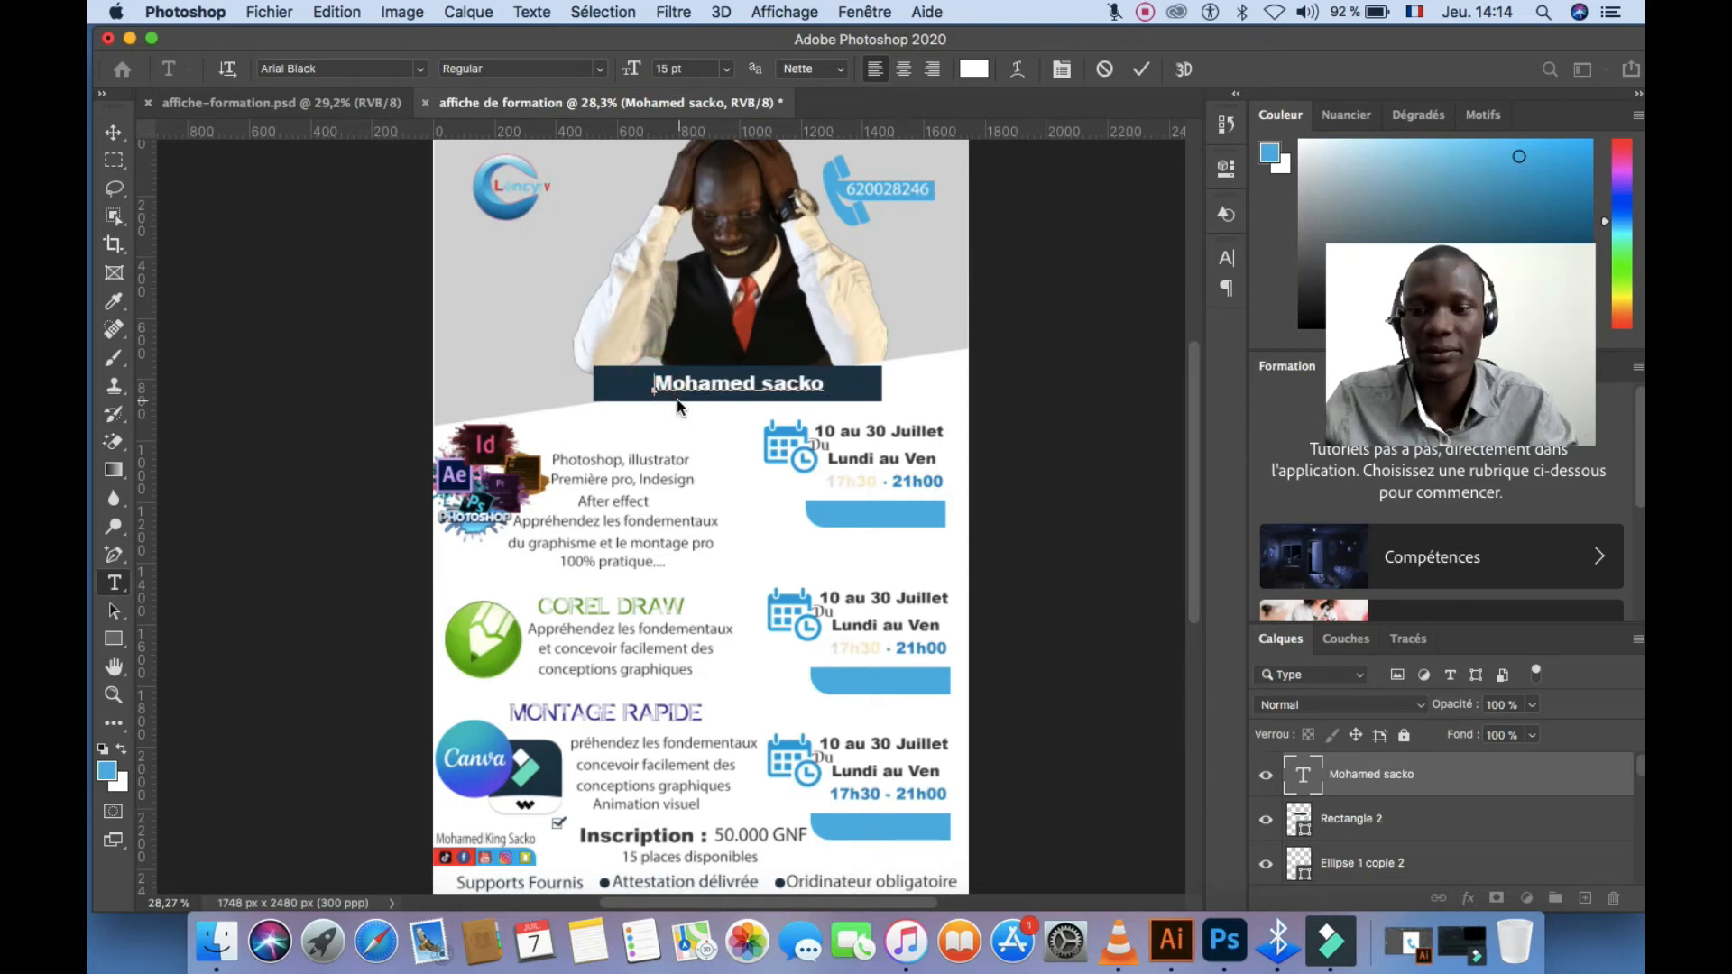
Insert 'Formateur:' before the trainer's name and shift the line slightly left
{"action": "type", "text": "Fo"}
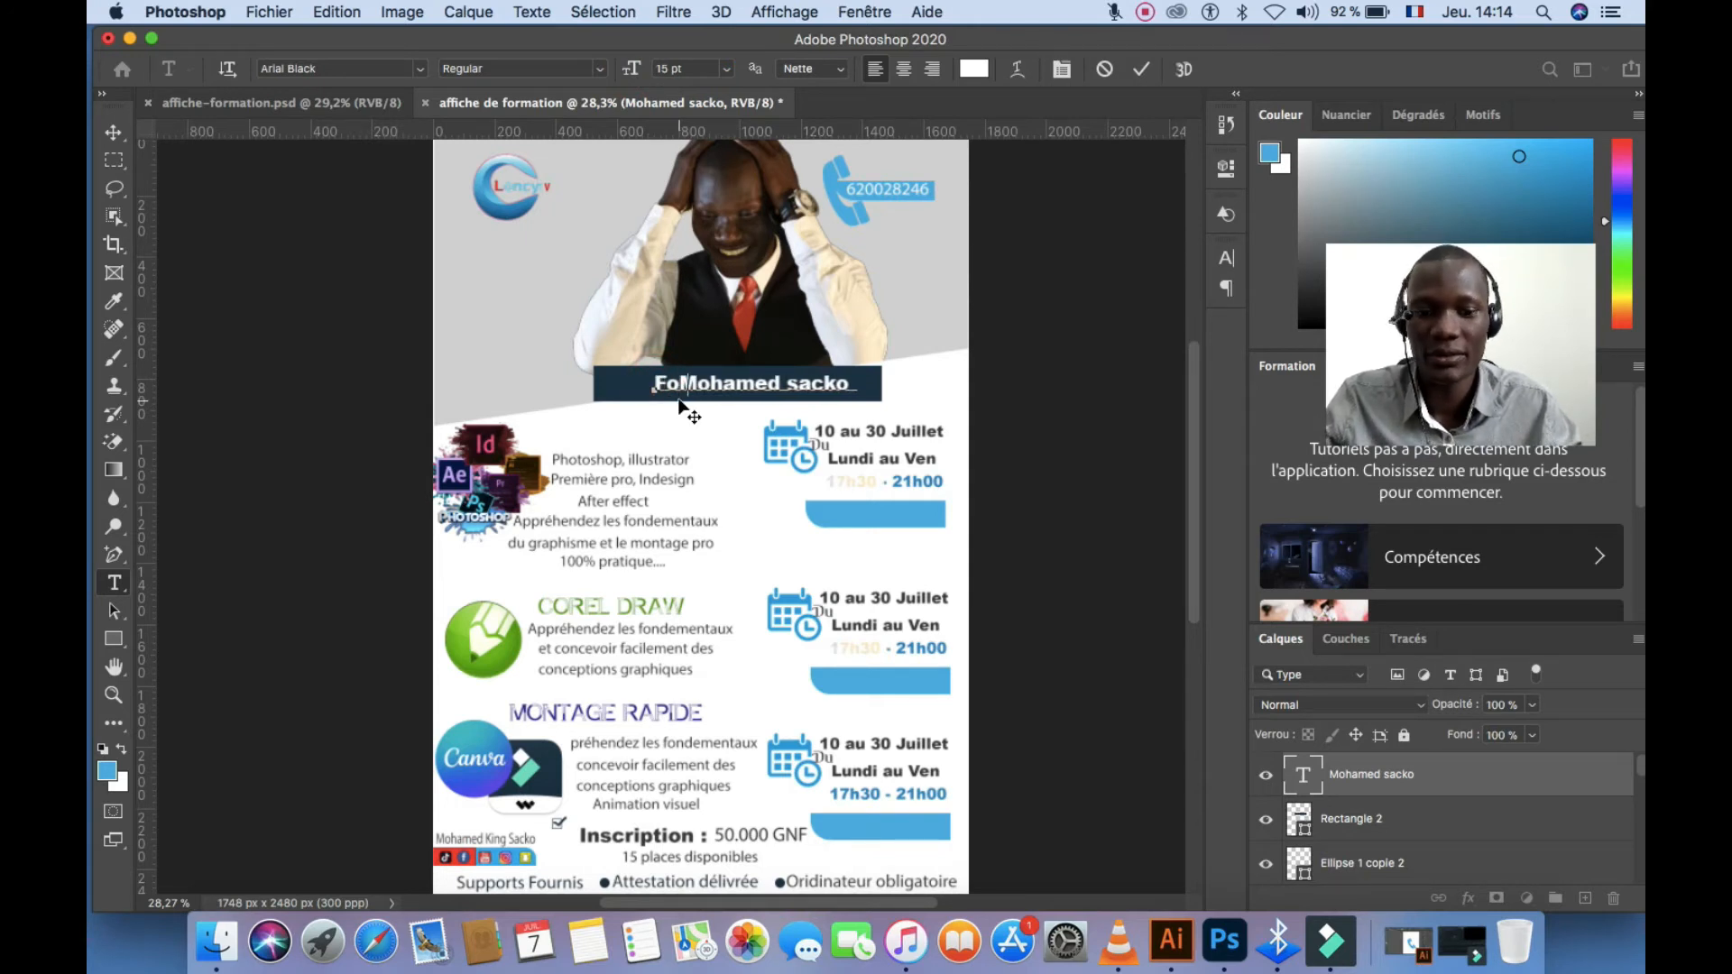
{"action": "type", "text": "rmateu"}
{"action": "type", "text": "r"}
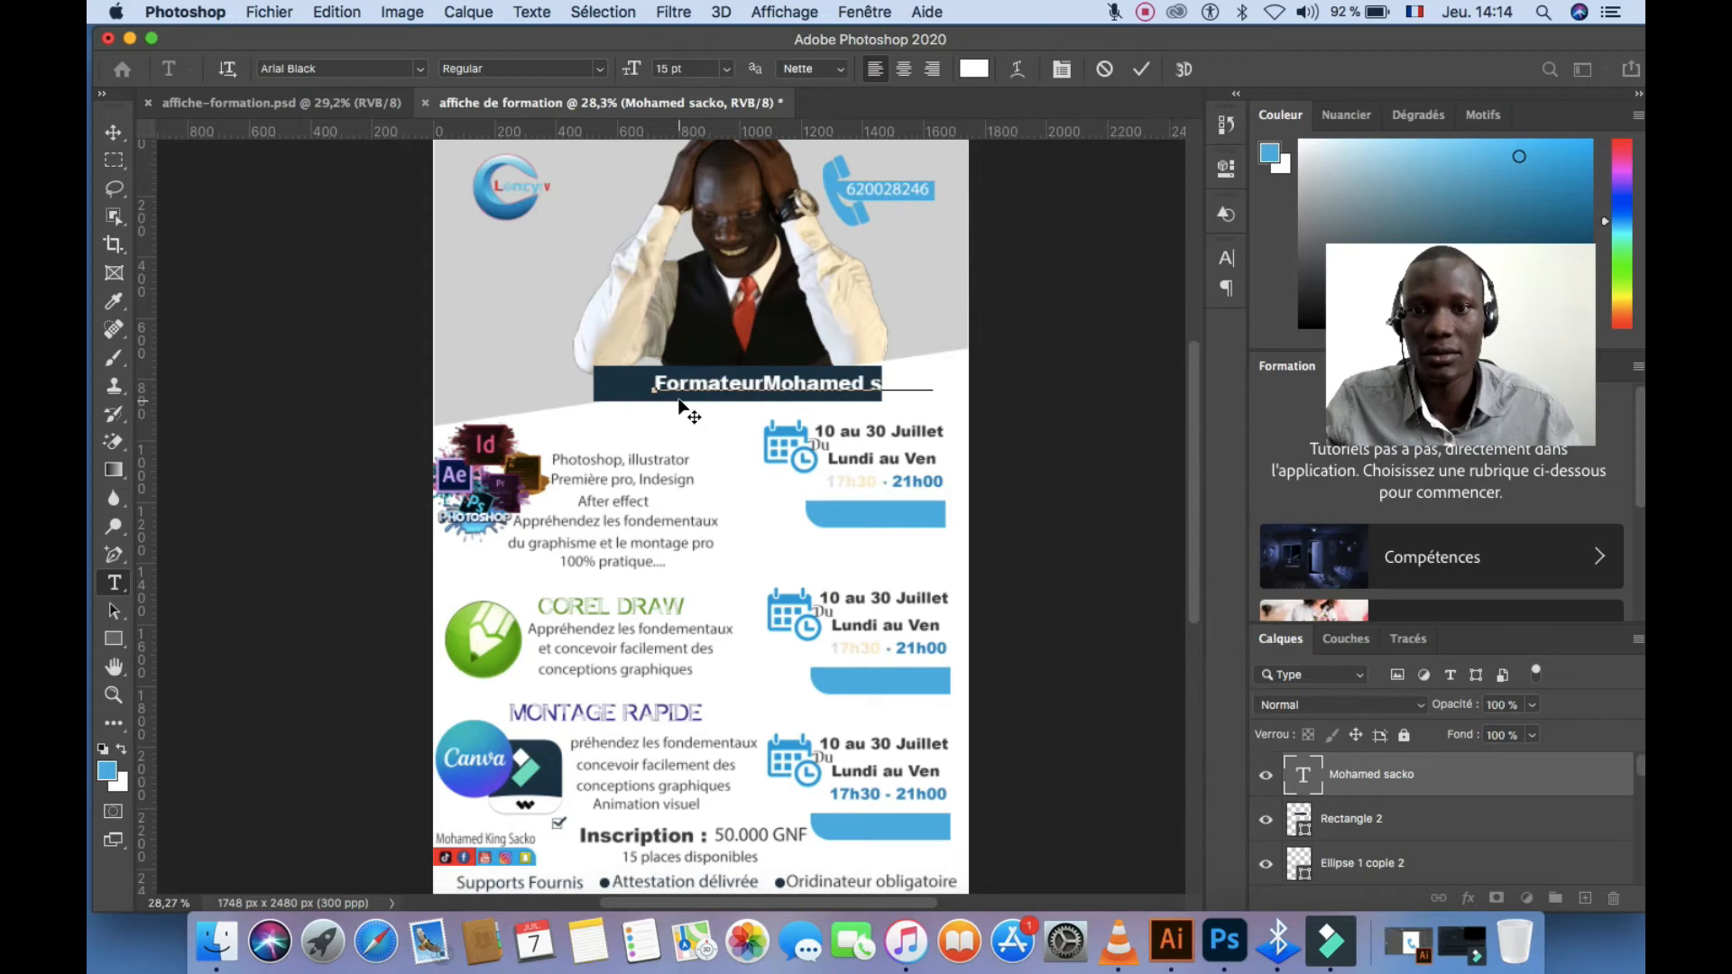
{"action": "type", "text": ":"}
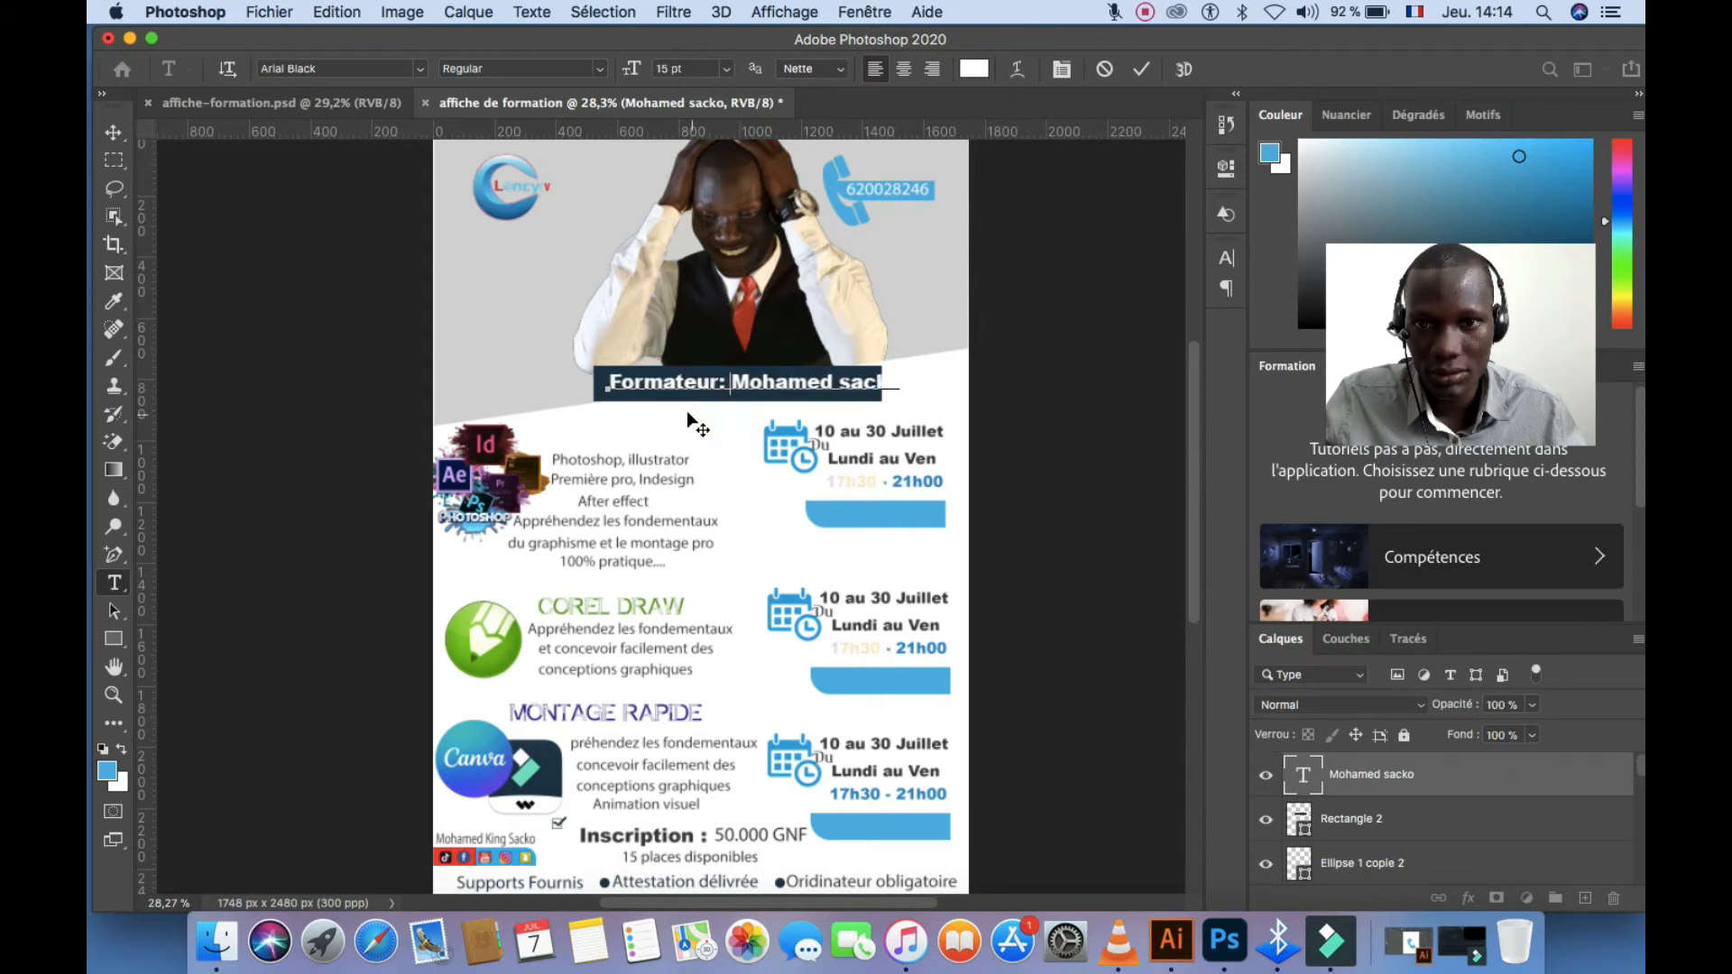
{"action": "left_click_drag", "start_coordinate": [687, 413], "coordinate": [681, 411]}
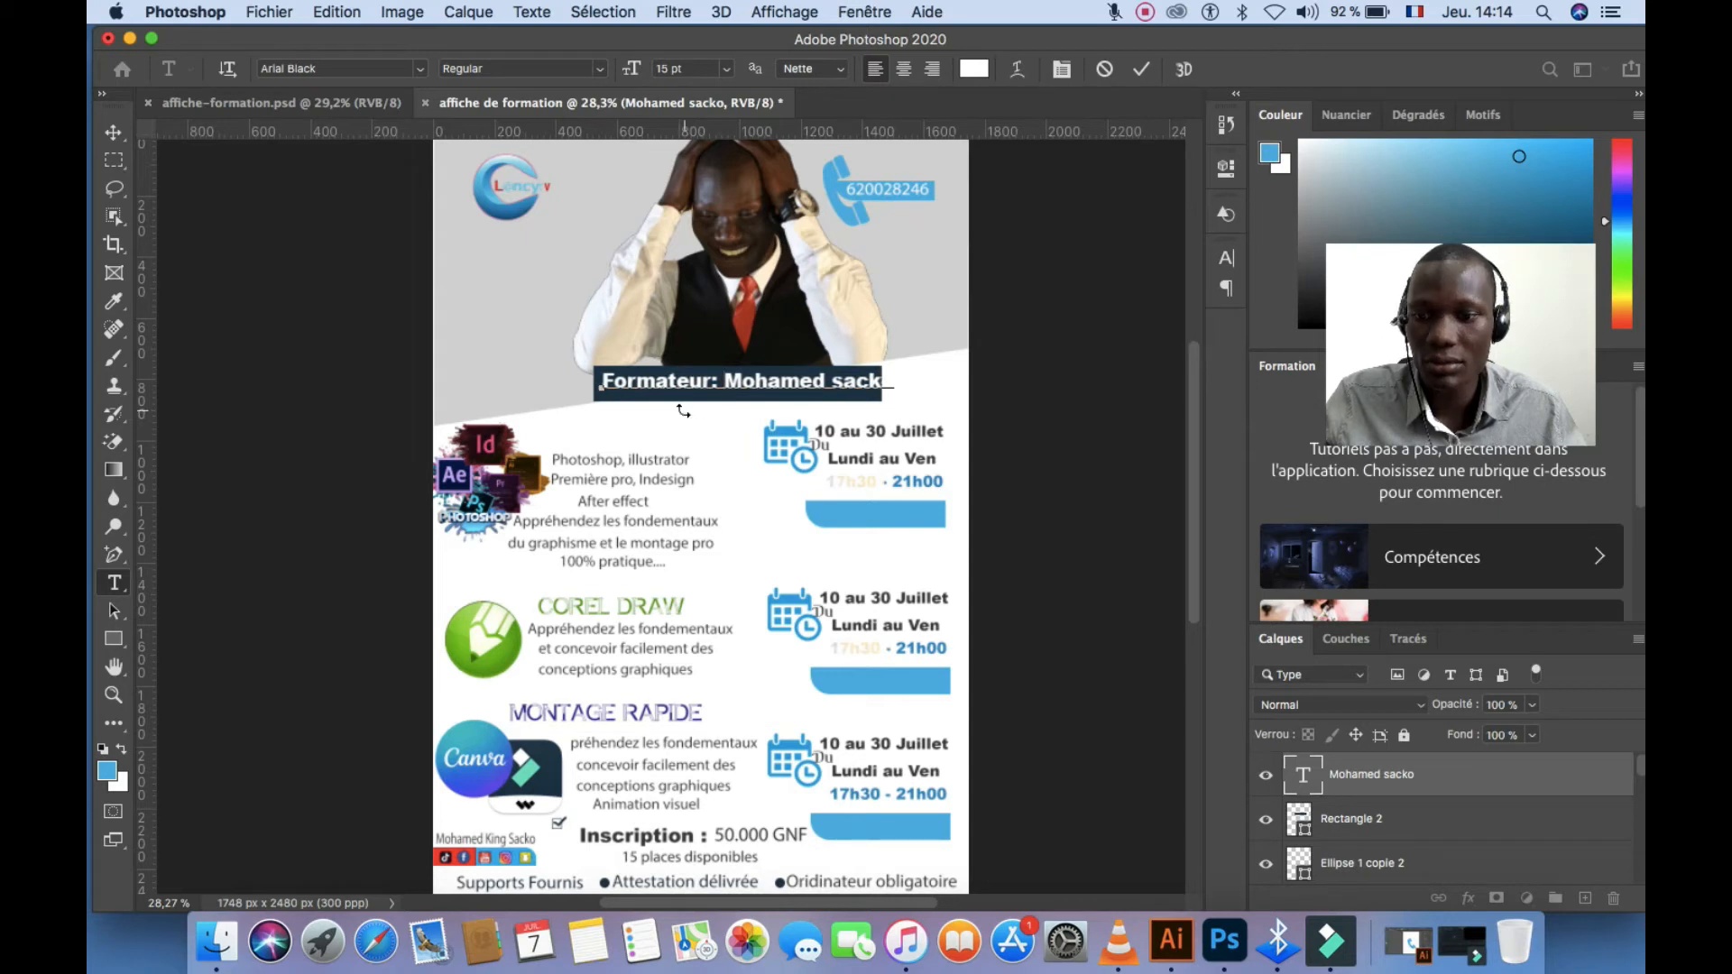
Resize the whole trainer line to 14 pt and commit the edit
{"action": "key", "text": "super+a"}
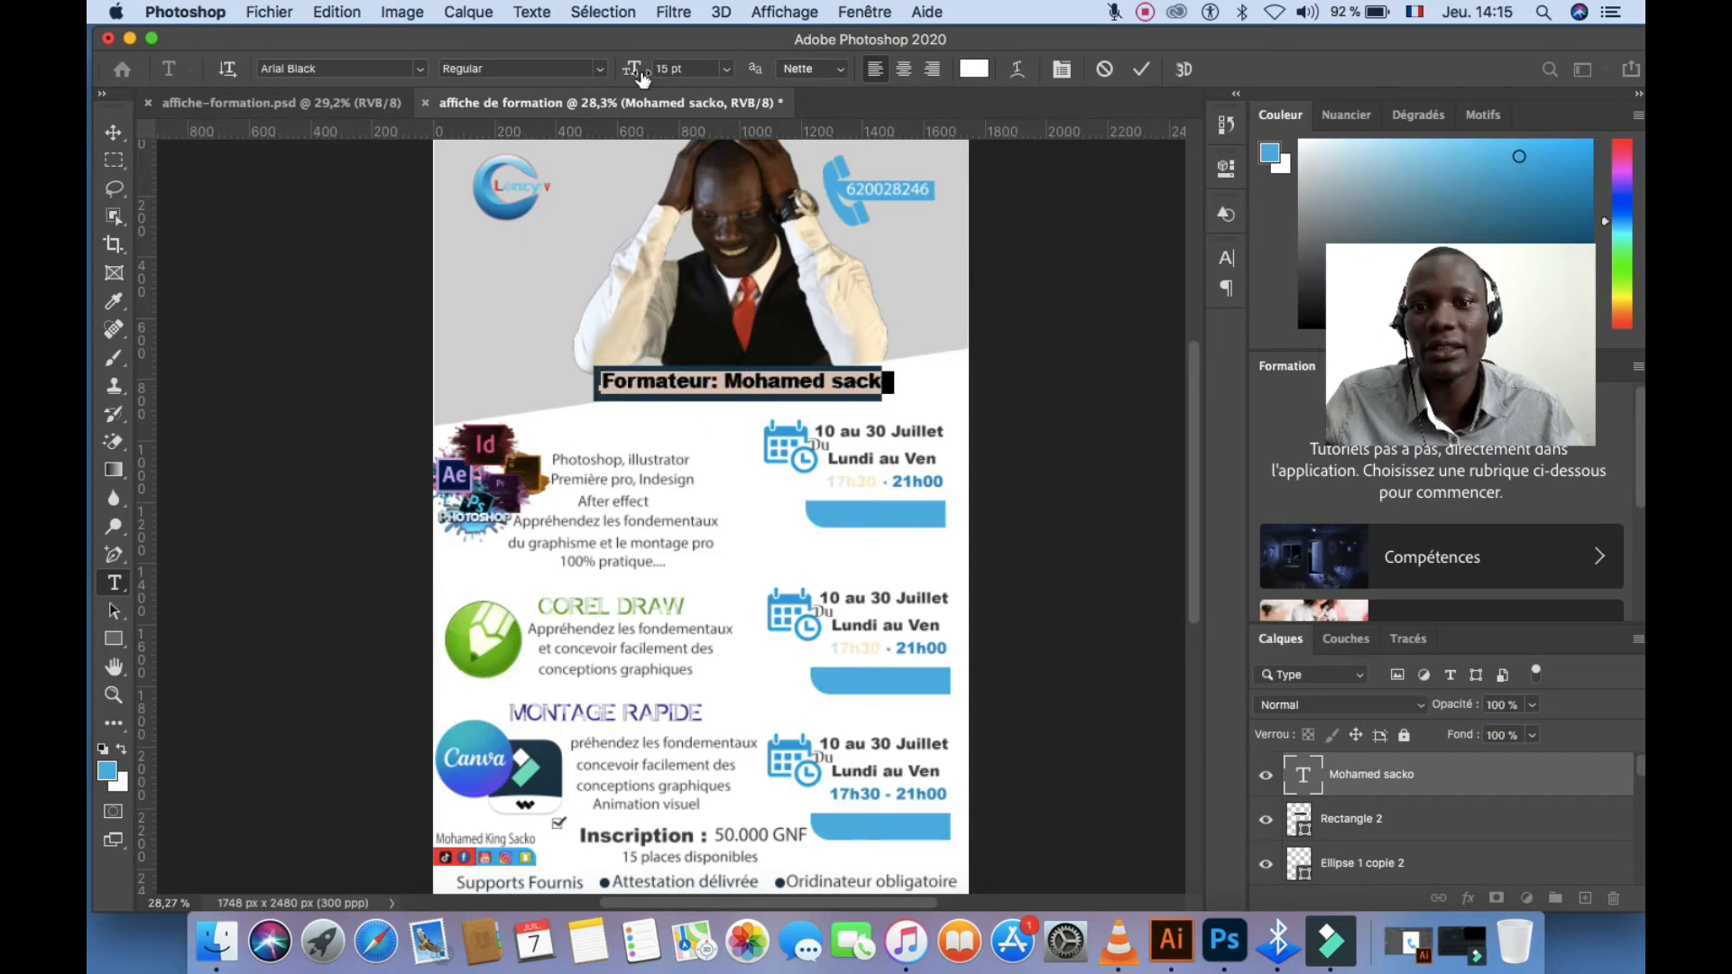
{"action": "left_click_drag", "start_coordinate": [642, 79], "coordinate": [638, 79]}
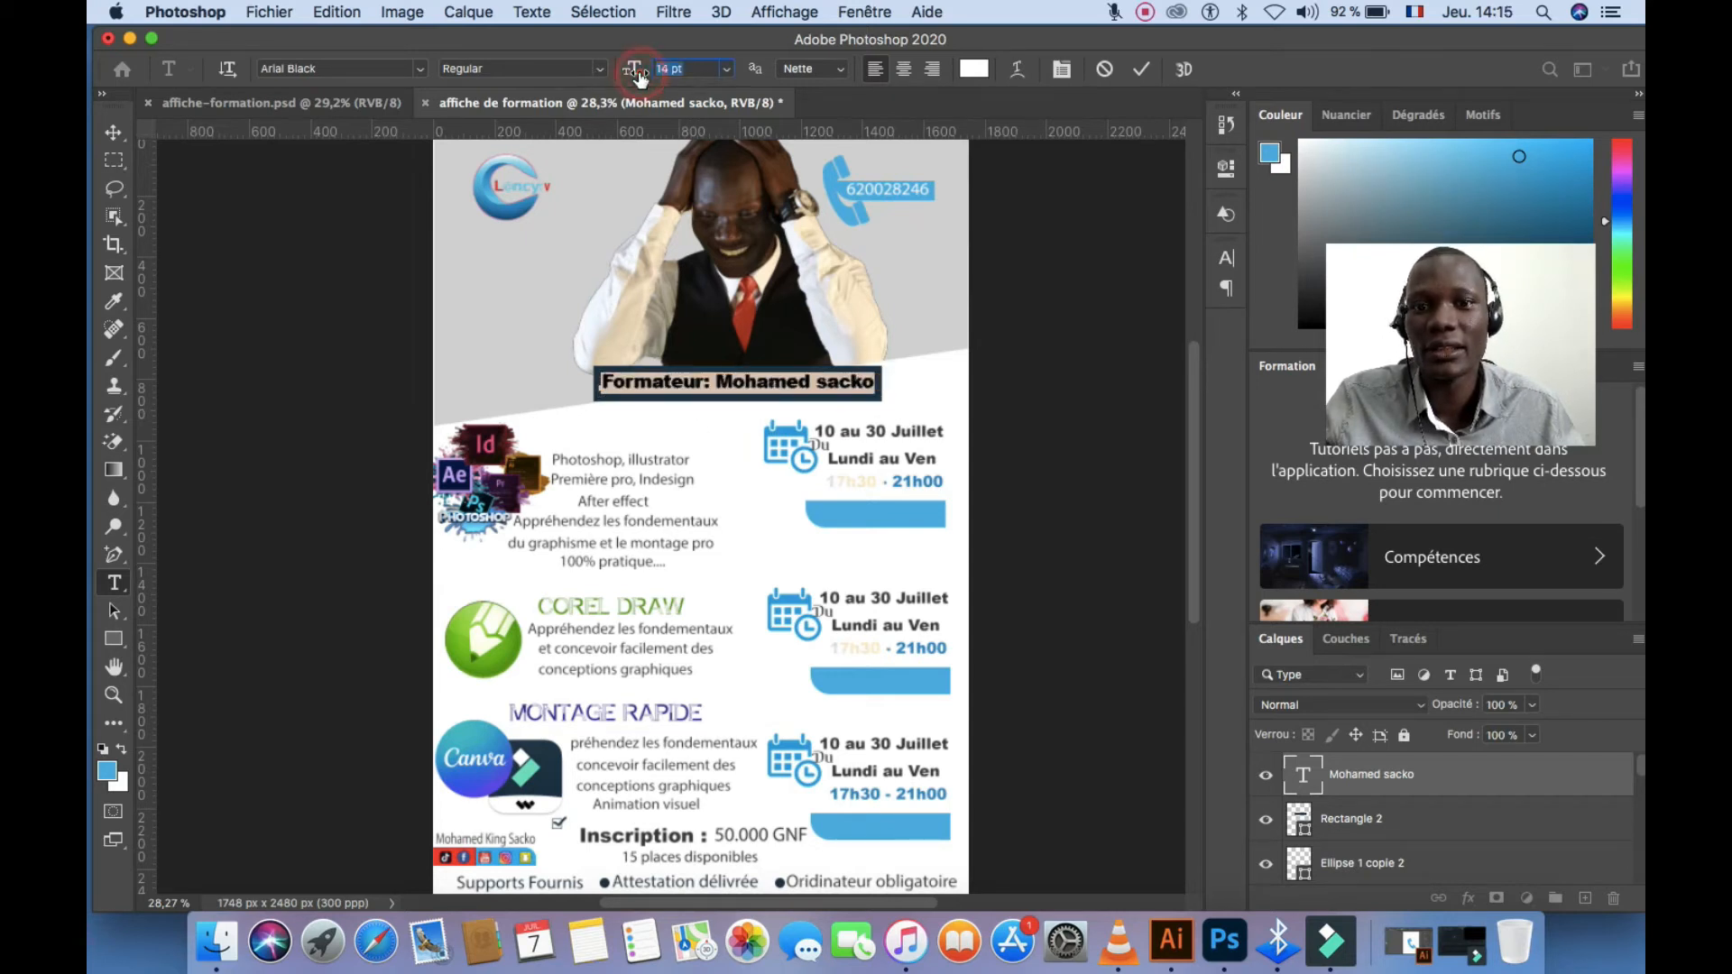
{"action": "left_click", "coordinate": [1143, 70]}
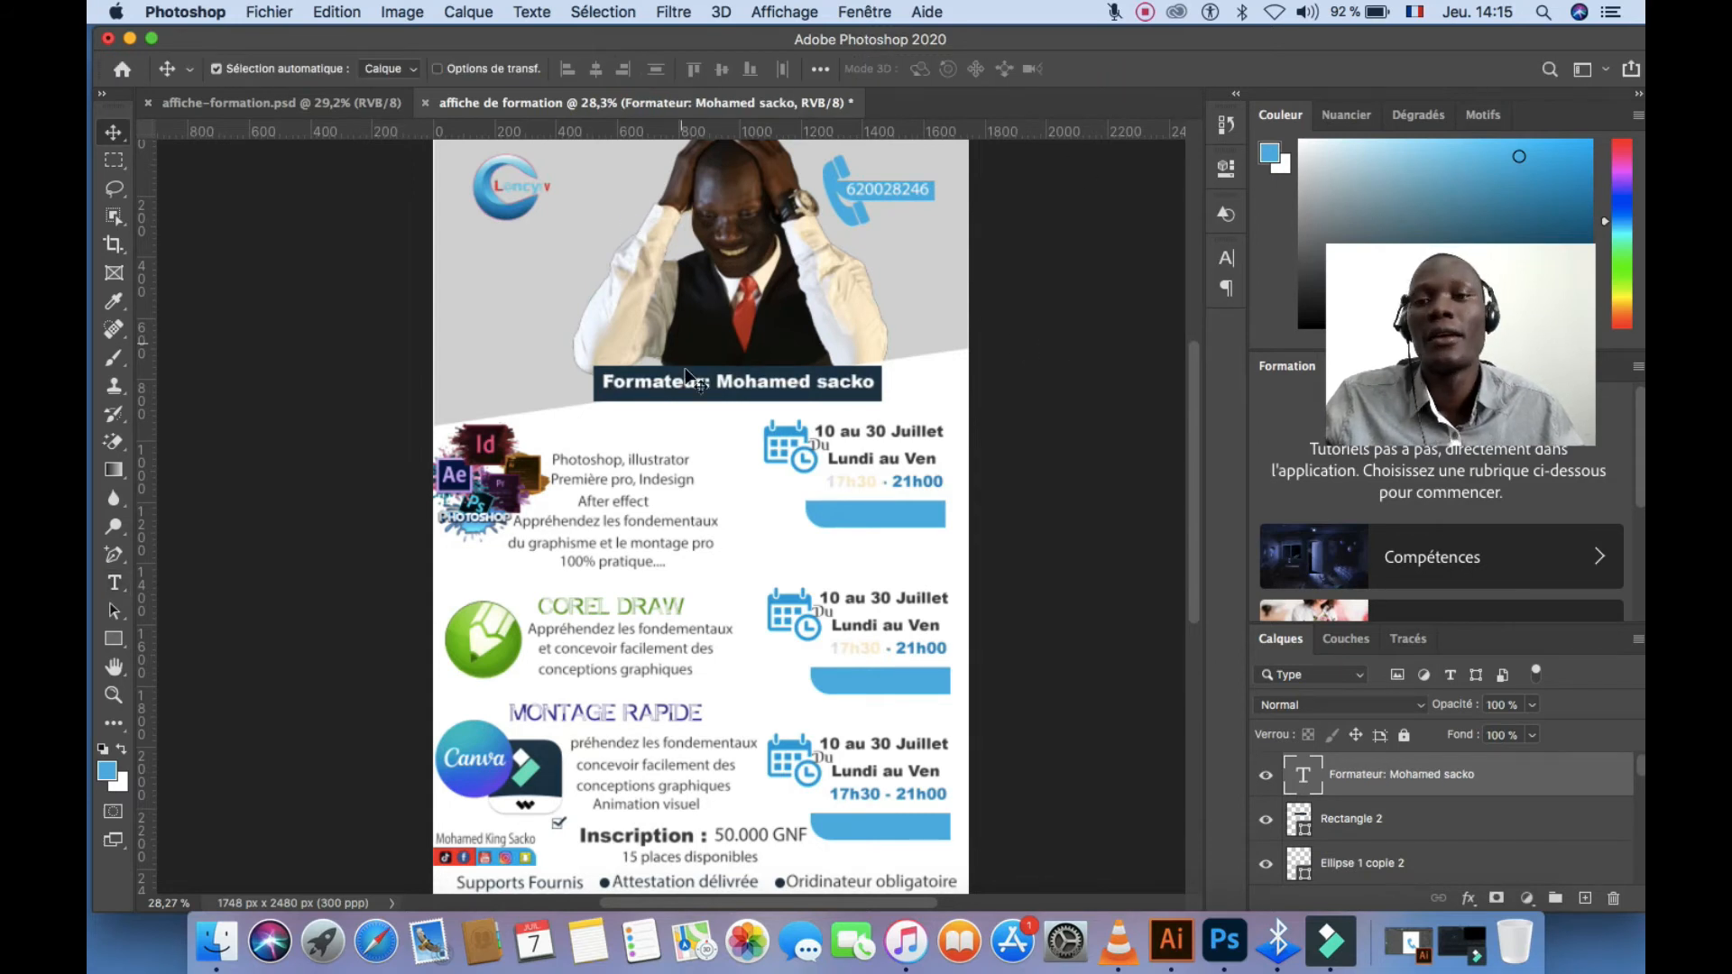
{"action": "left_click", "coordinate": [377, 284]}
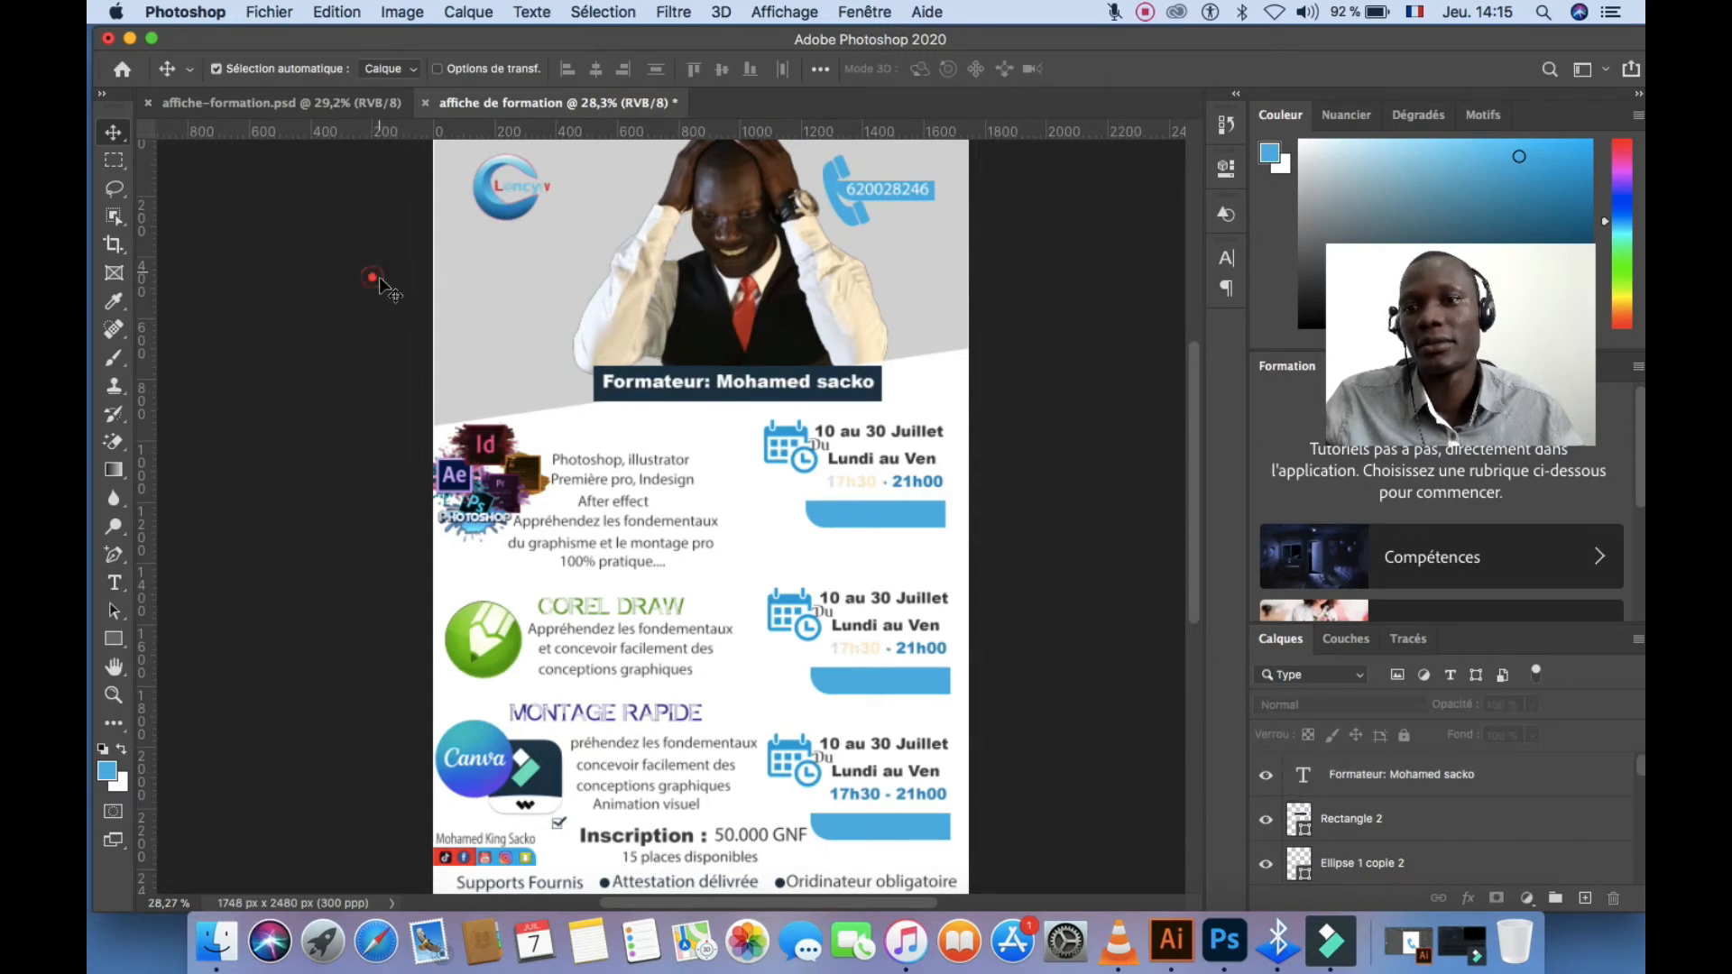
Draw a blue rectangle below the logo and slant its corners, converting it to a path
{"action": "left_click", "coordinate": [113, 639]}
{"action": "left_click_drag", "start_coordinate": [439, 253], "coordinate": [597, 280]}
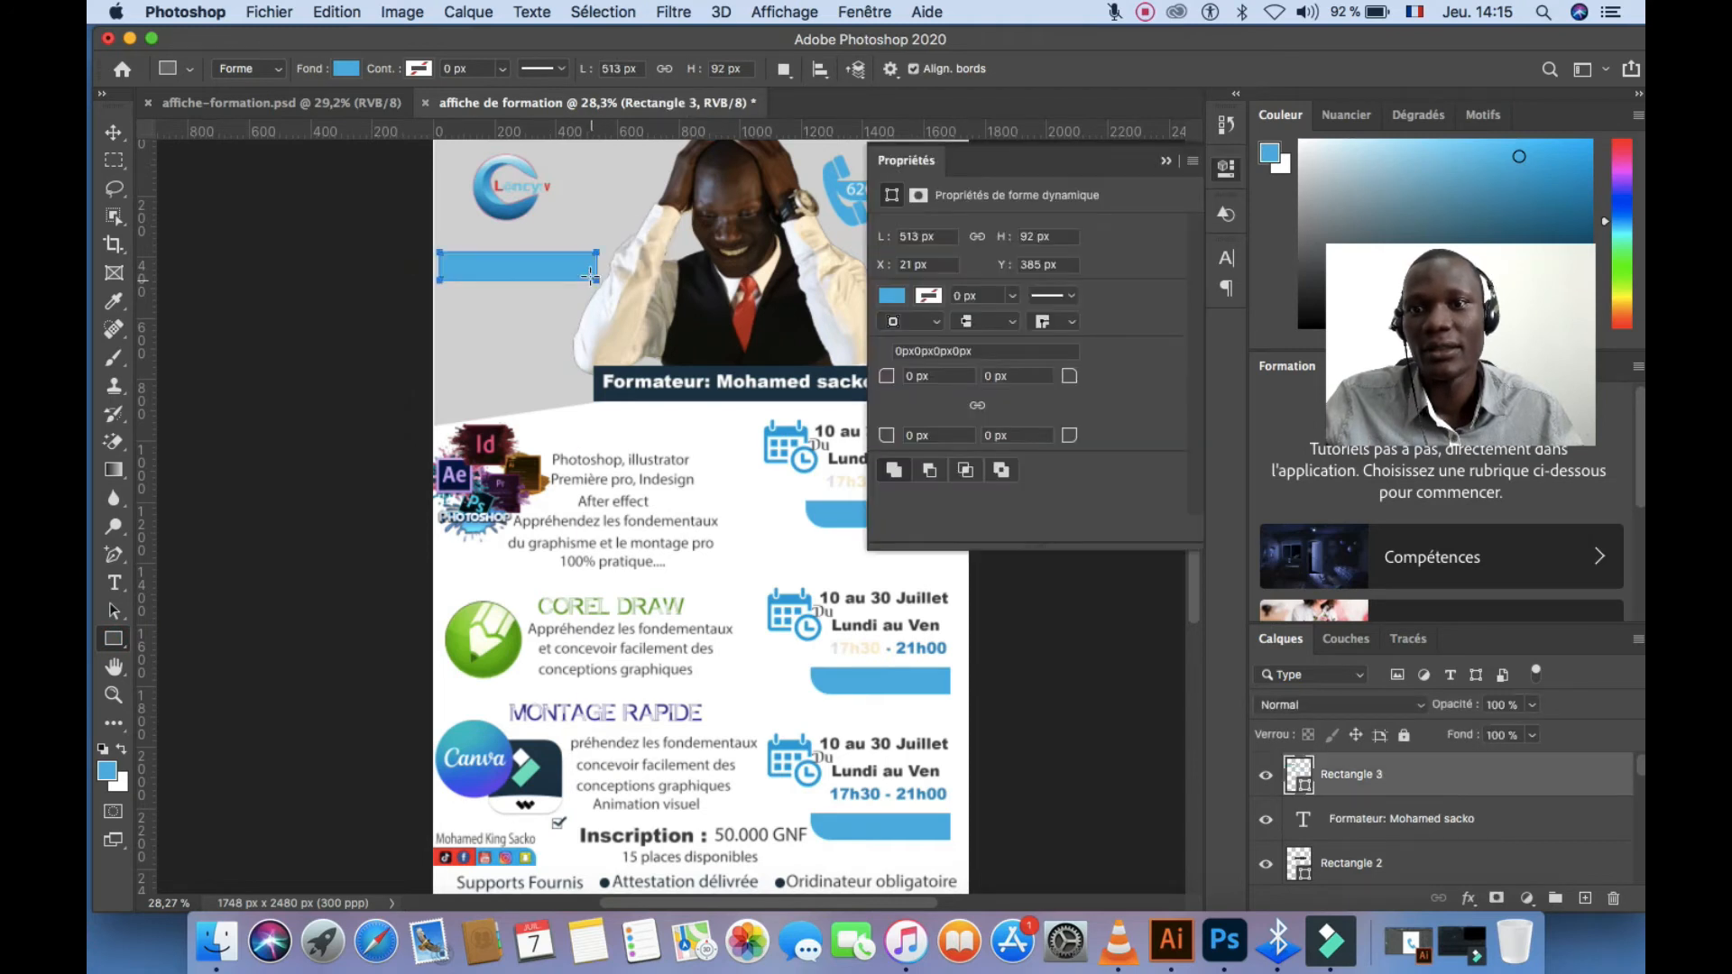
{"action": "left_click", "coordinate": [114, 555]}
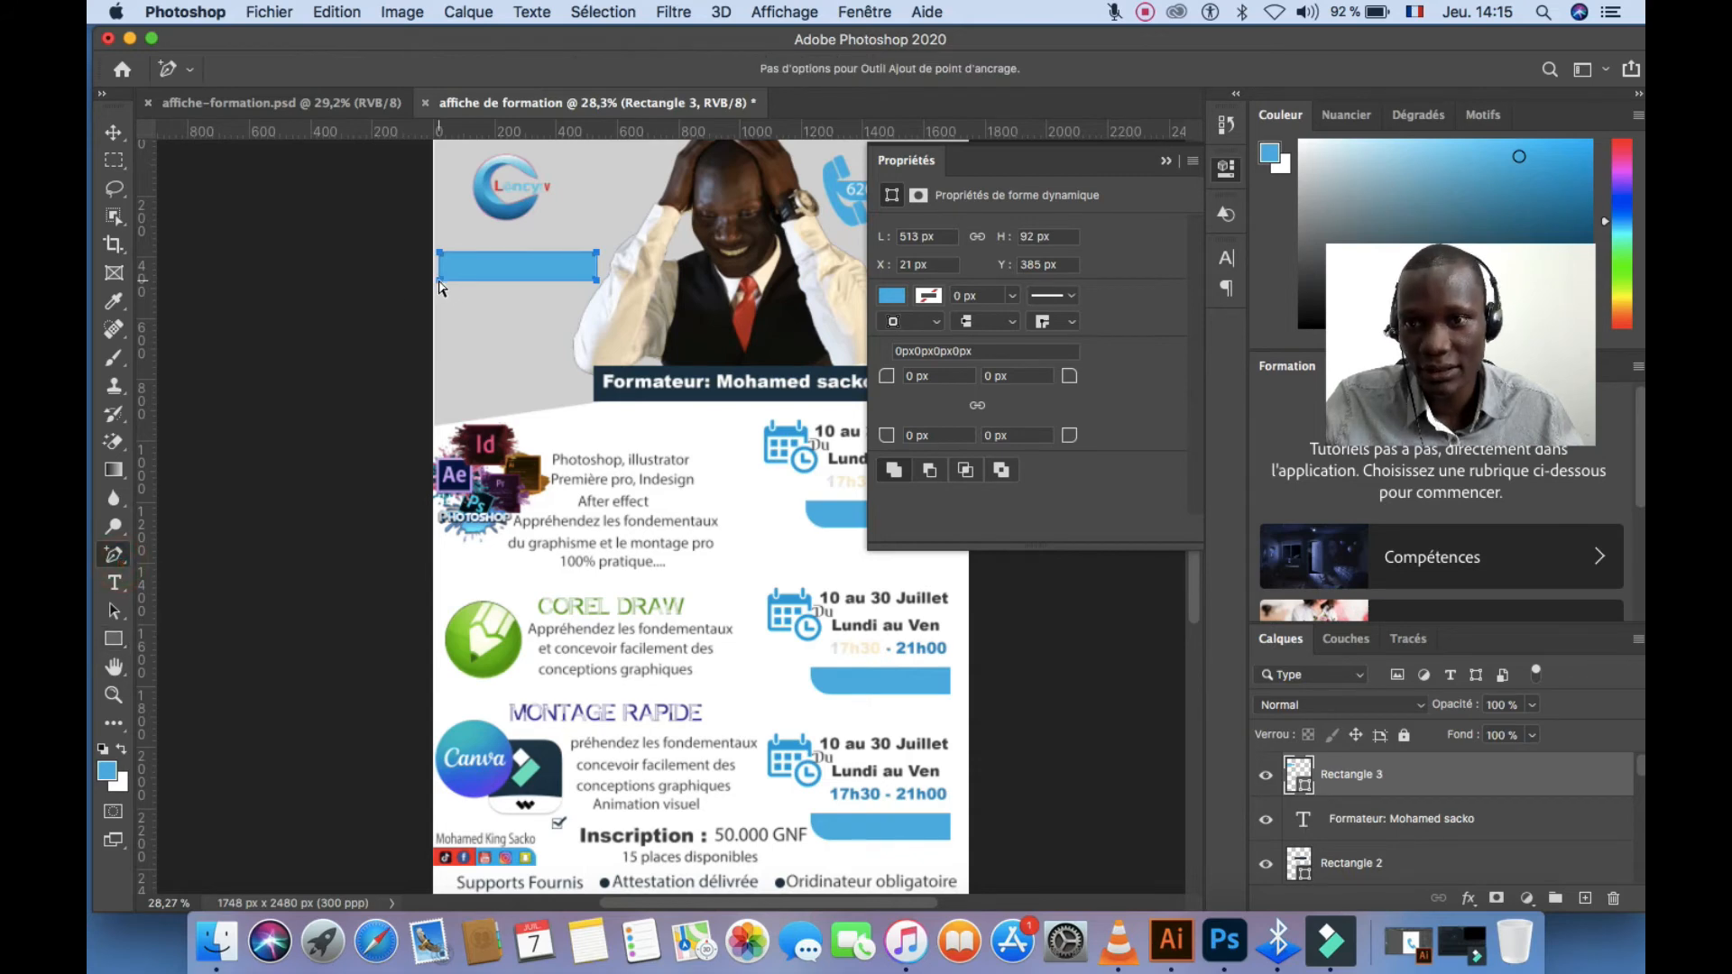
{"action": "left_click_drag", "start_coordinate": [439, 281], "coordinate": [435, 285]}
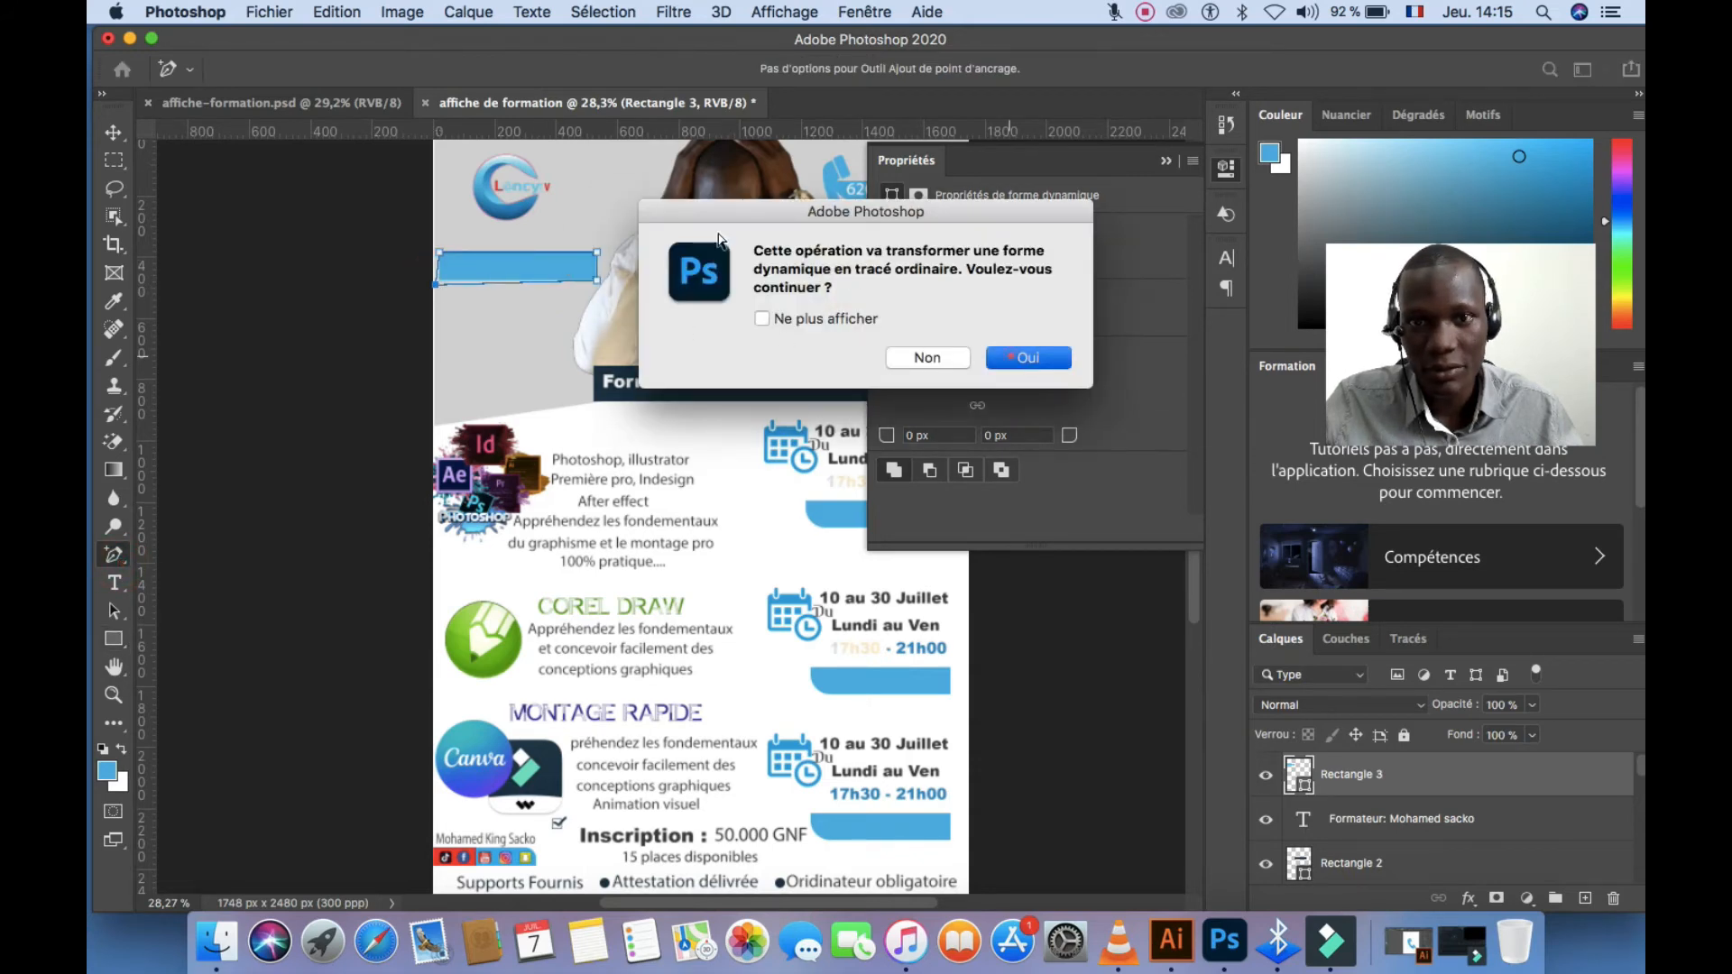
{"action": "left_click", "coordinate": [1029, 360]}
{"action": "mouse_move", "coordinate": [597, 254]}
{"action": "left_mouse_down"}
{"action": "mouse_move", "coordinate": [593, 240]}
{"action": "mouse_move", "coordinate": [599, 268]}
{"action": "left_mouse_up"}
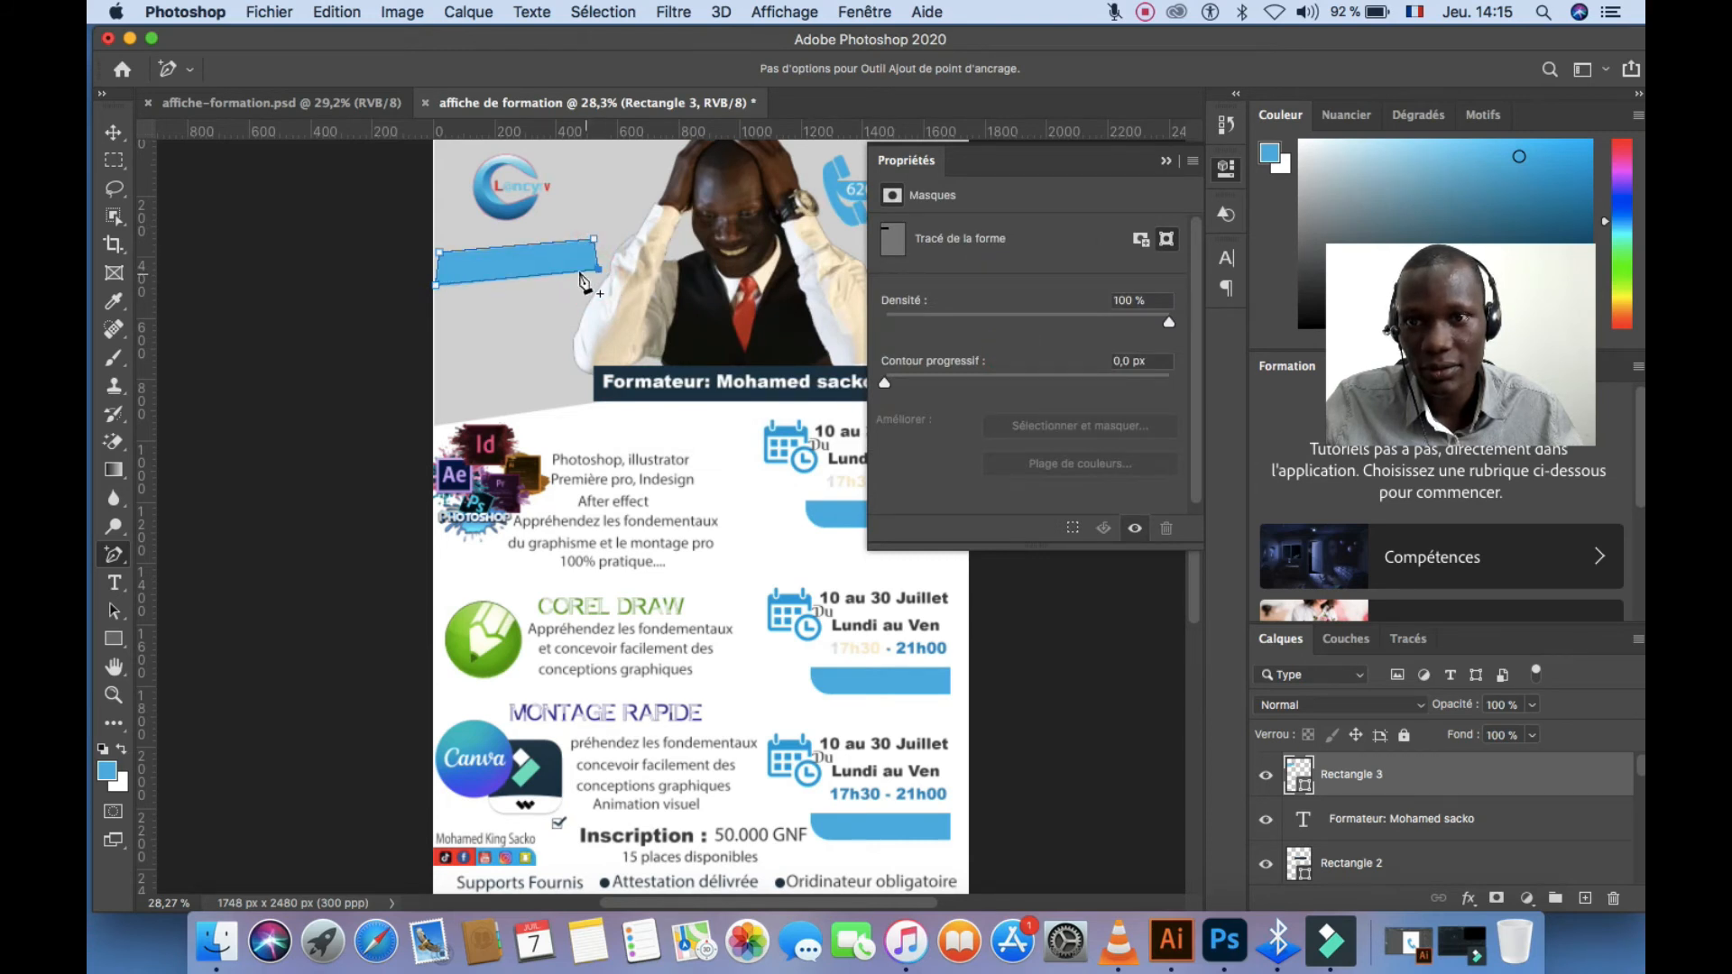
Curve the banner's top and bottom edges with the Curvature Pen, then move it up and right
{"action": "scroll", "coordinate": [478, 257], "scroll_direction": "up", "scroll_amount": 5}
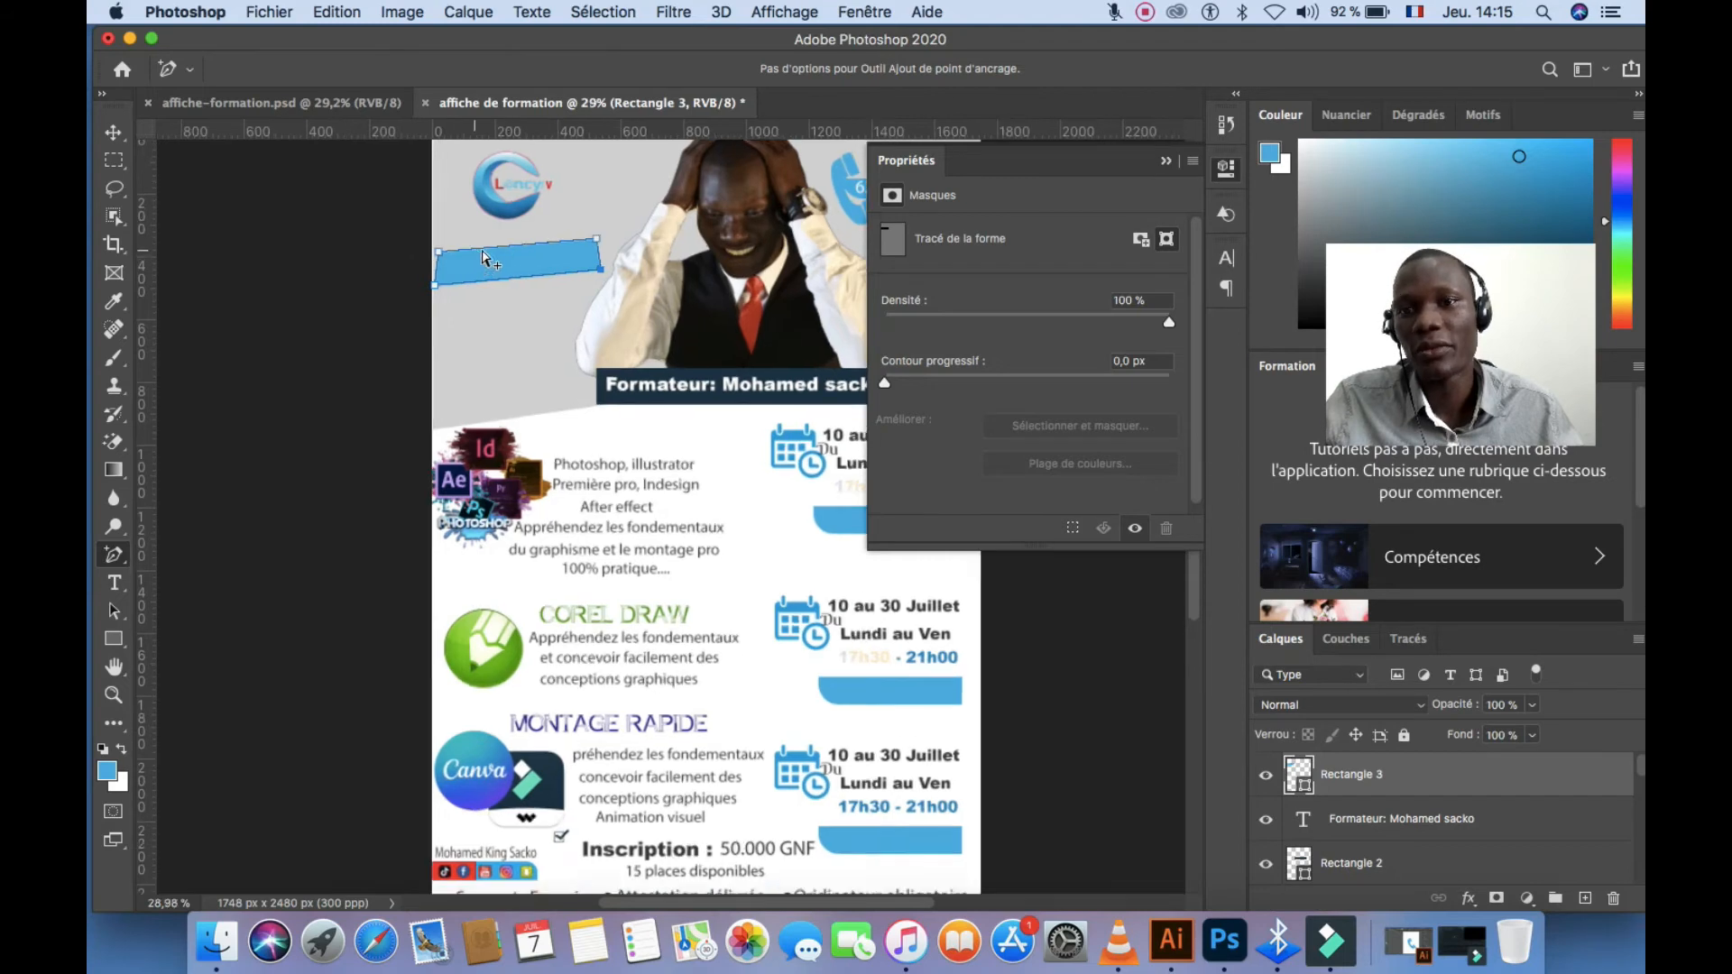
{"action": "right_click", "coordinate": [128, 565]}
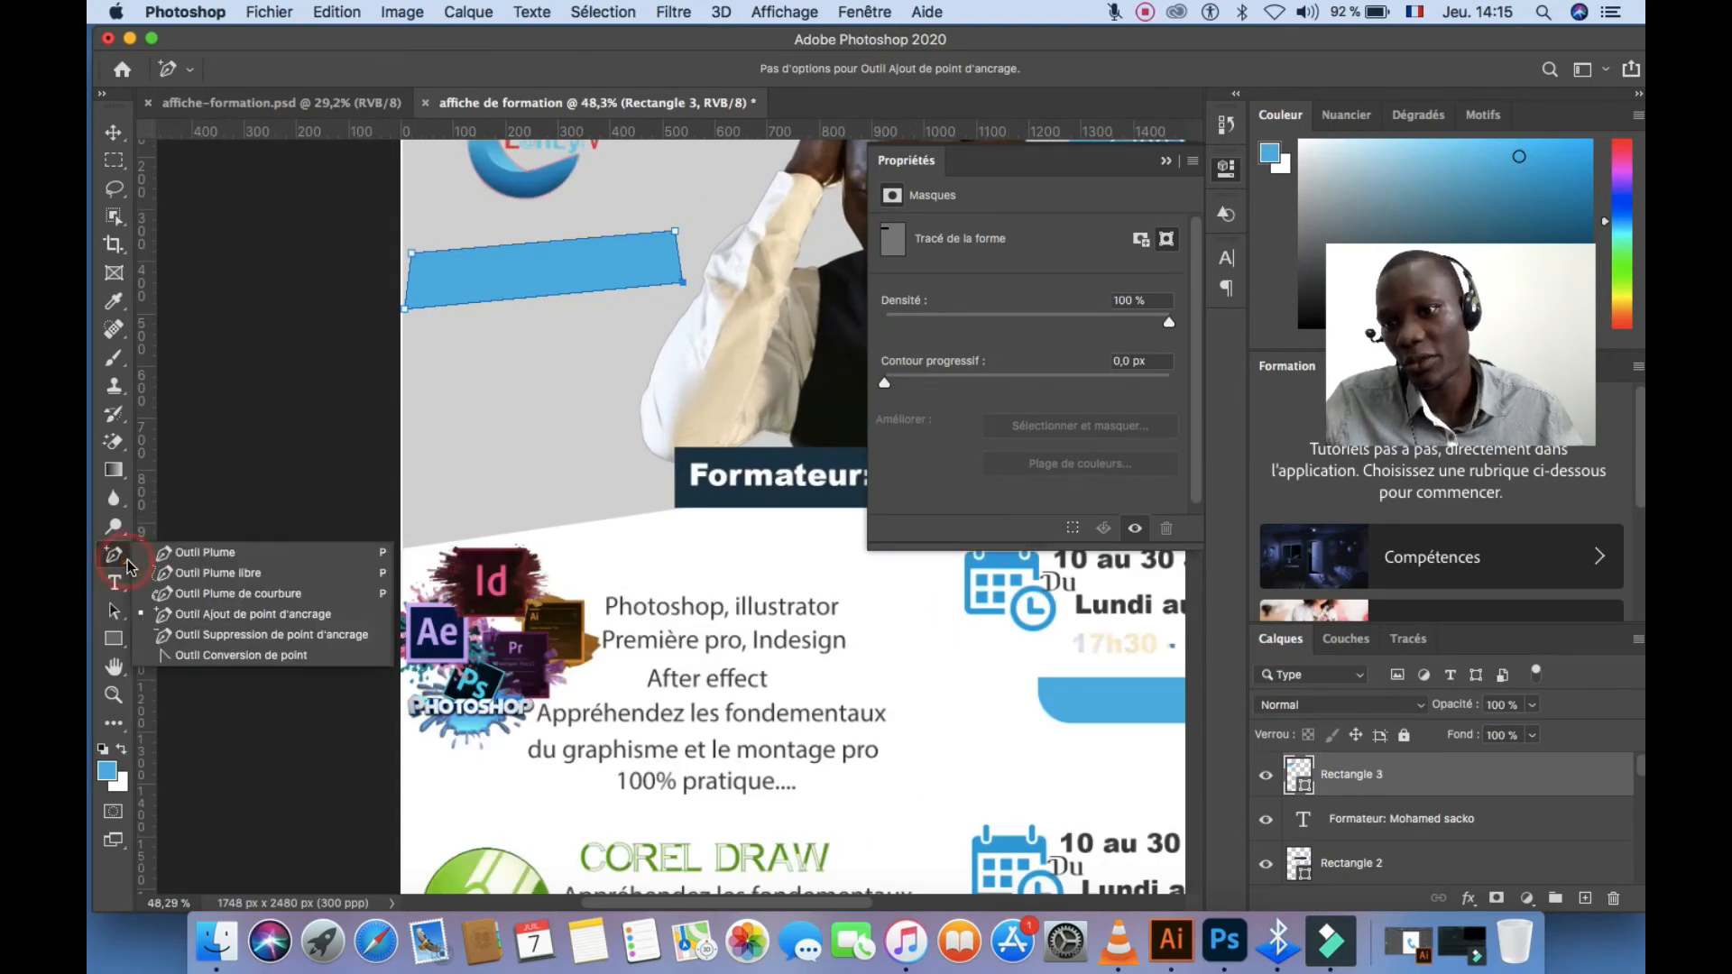
{"action": "left_click", "coordinate": [236, 594]}
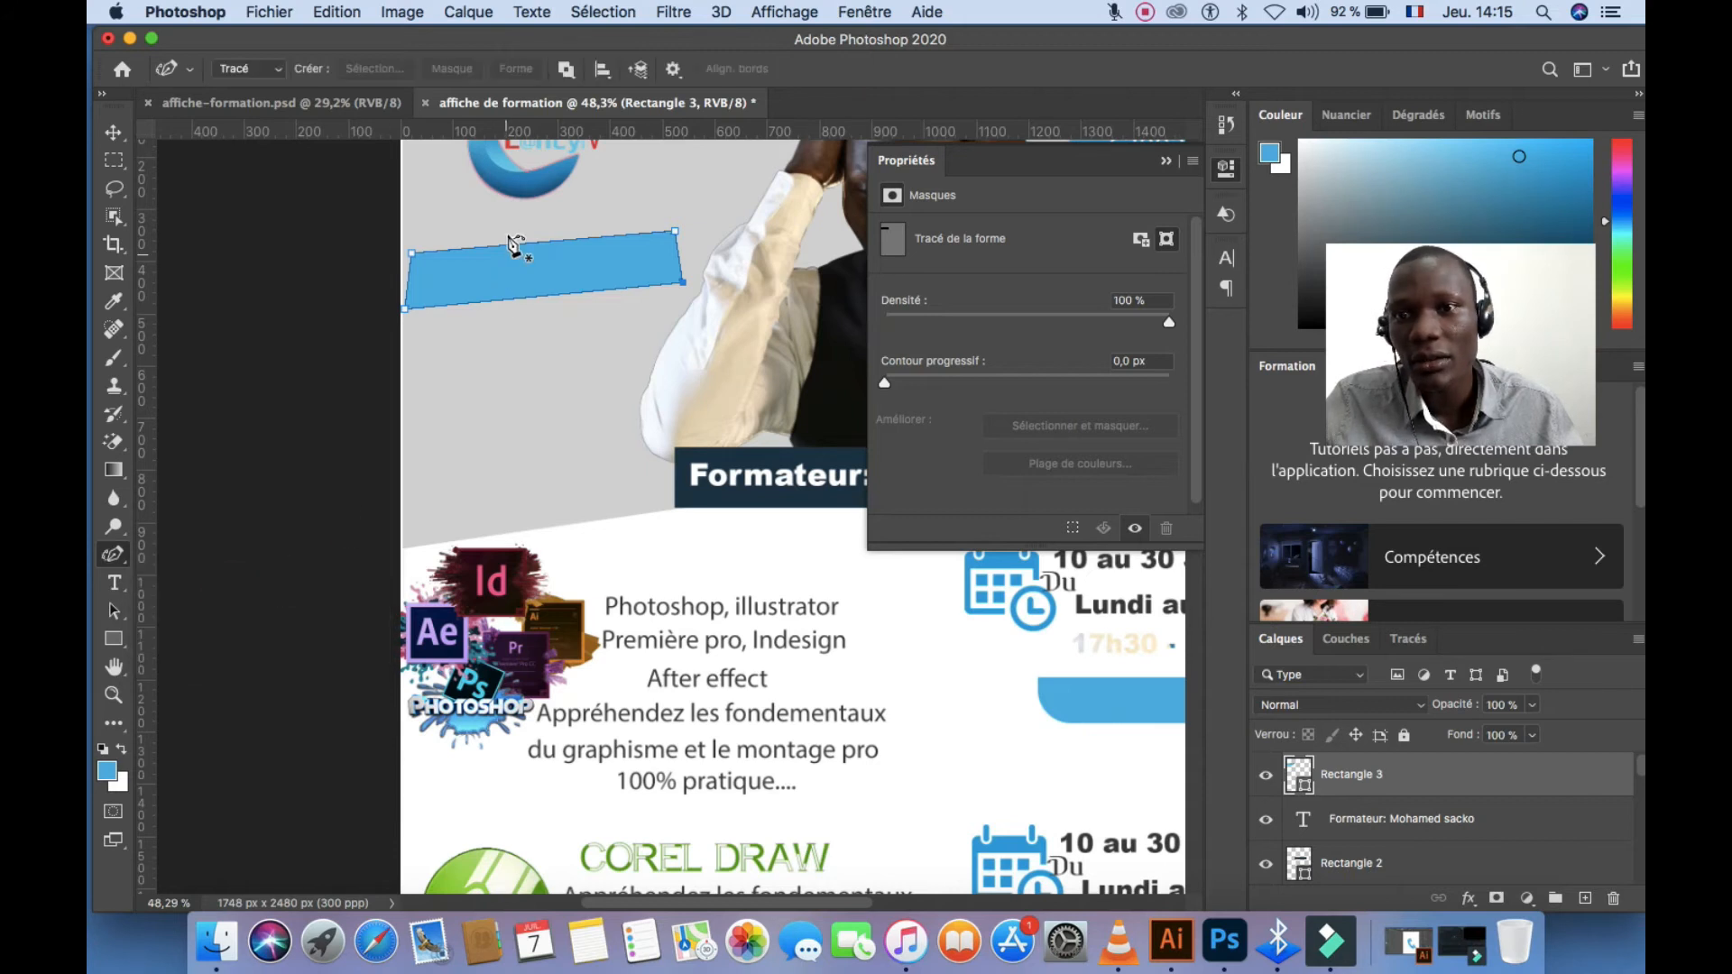
{"action": "left_click_drag", "start_coordinate": [512, 245], "coordinate": [516, 237]}
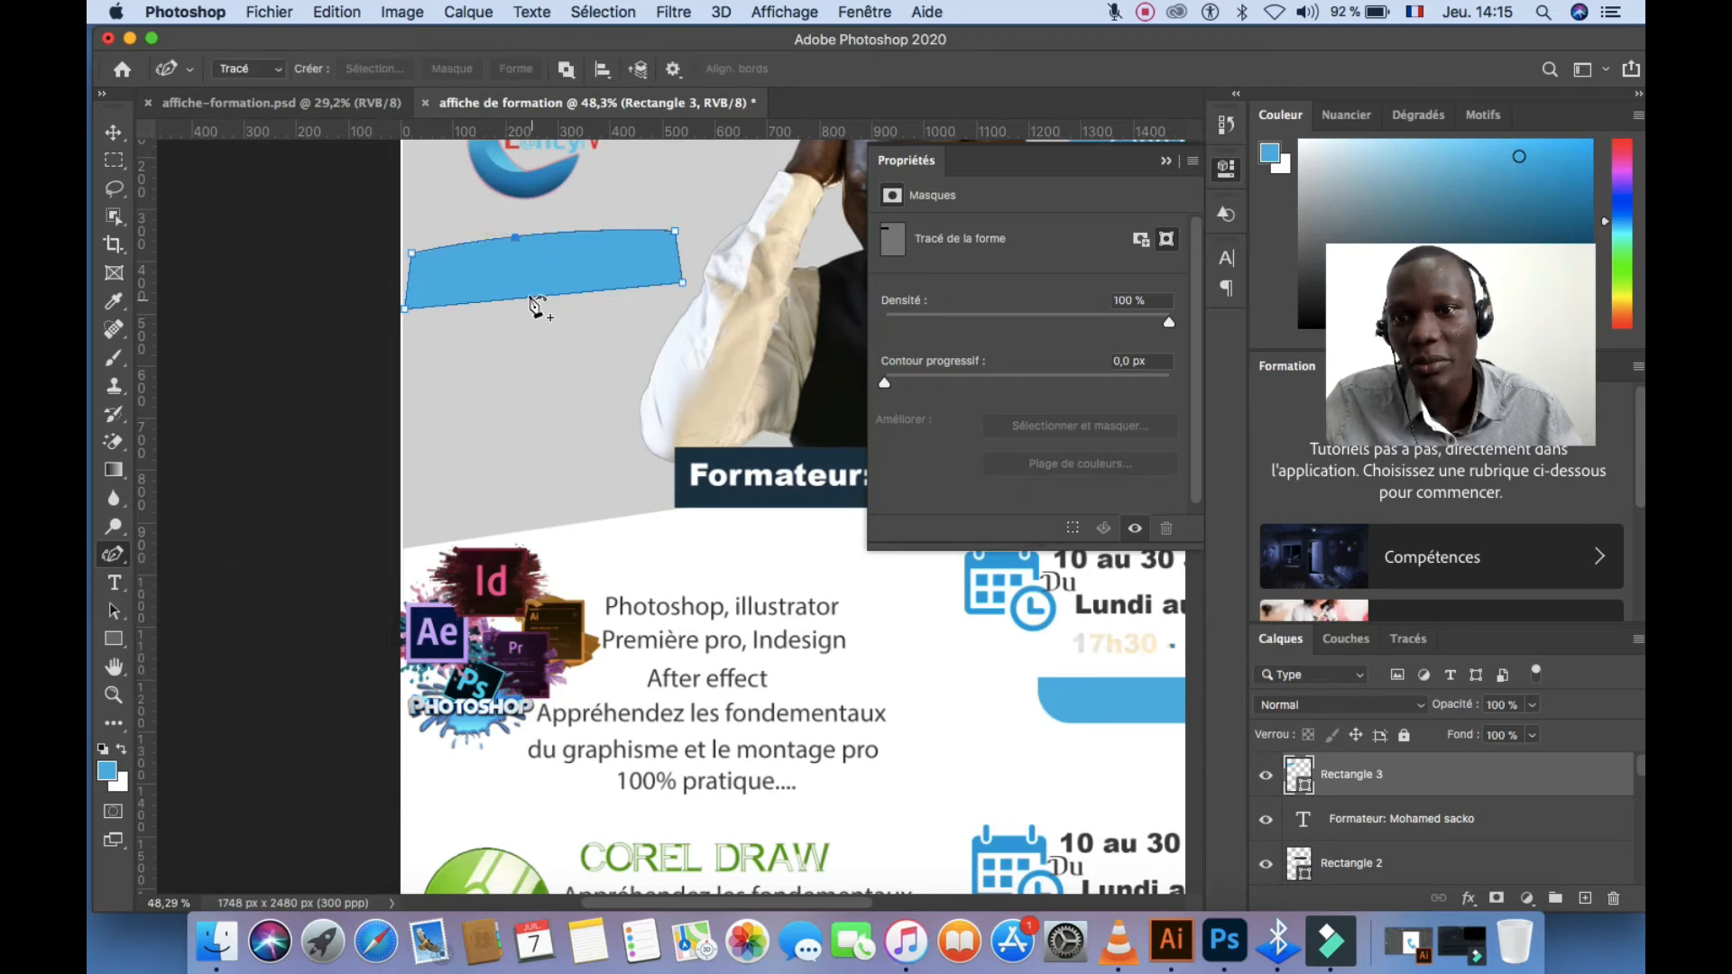
{"action": "left_click", "coordinate": [529, 296]}
{"action": "left_click_drag", "start_coordinate": [531, 298], "coordinate": [532, 302]}
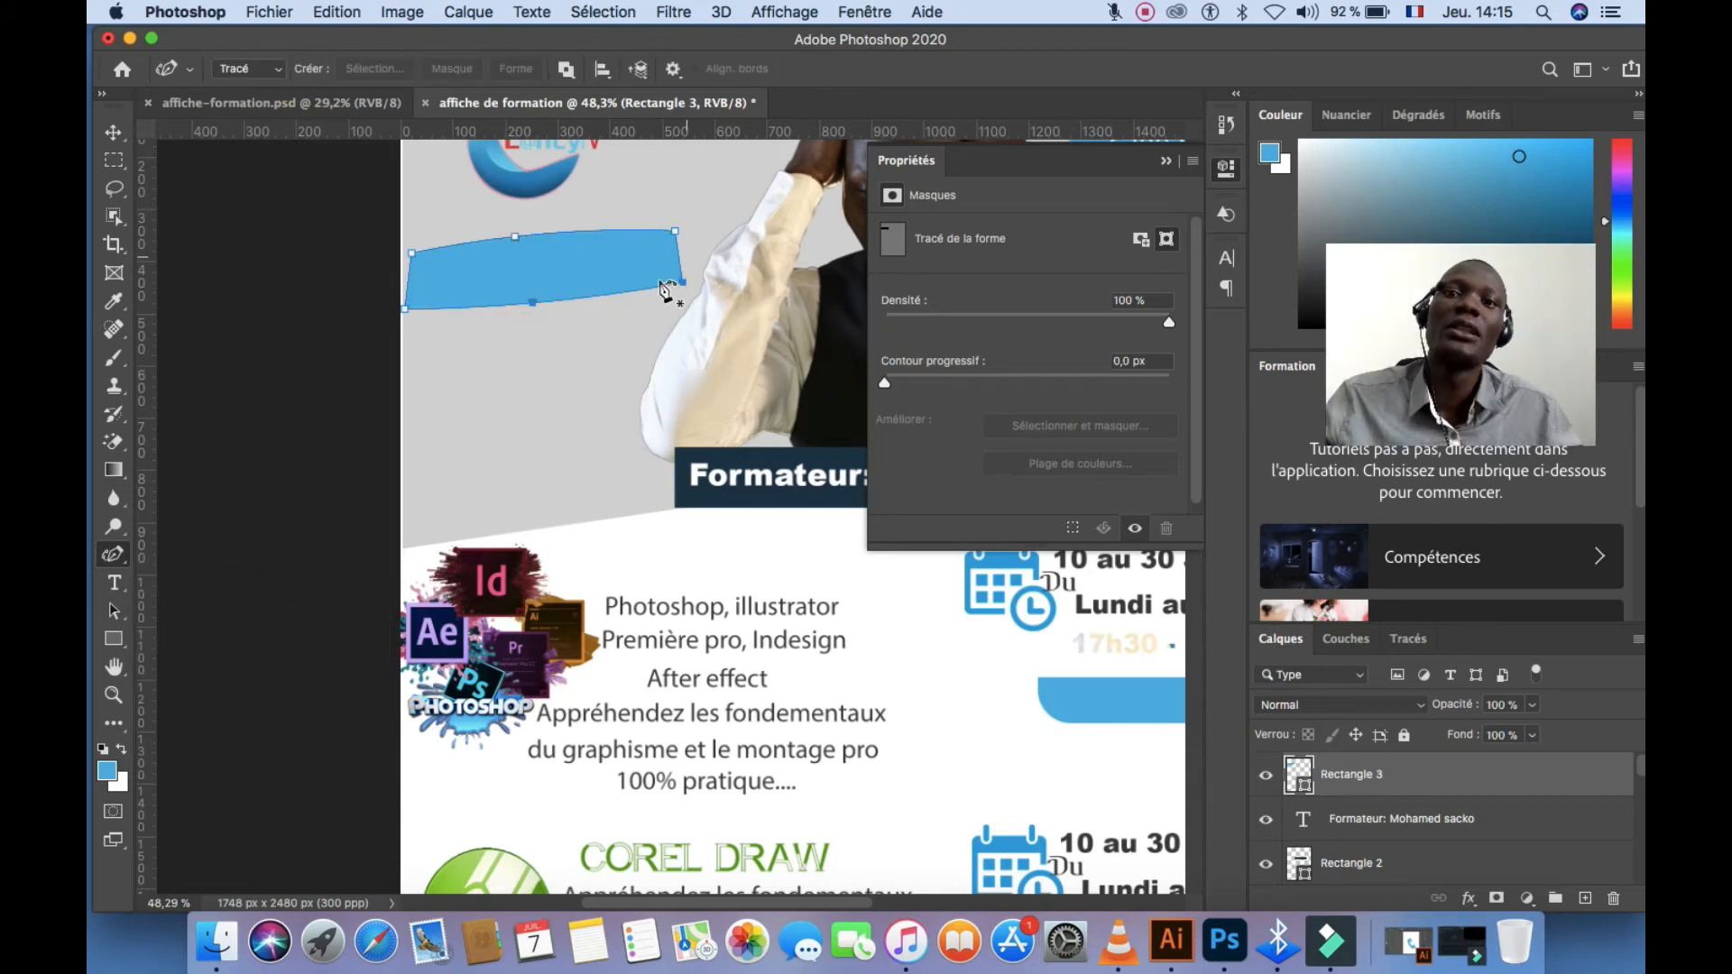
{"action": "left_click", "coordinate": [114, 133]}
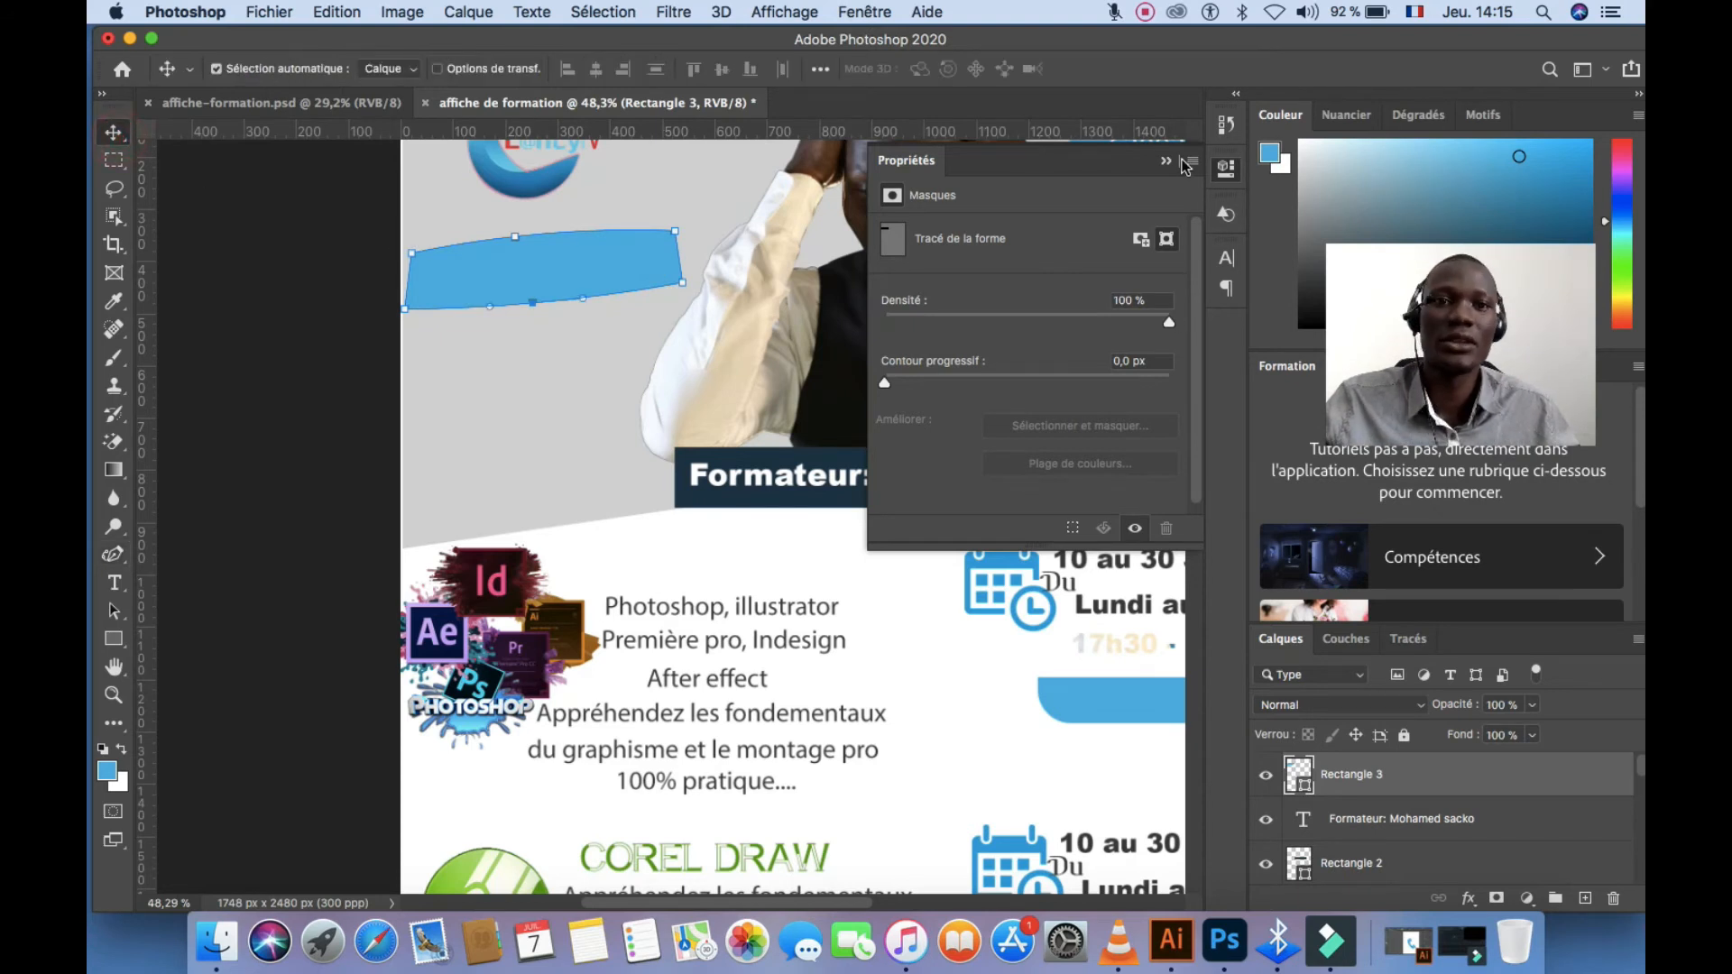
{"action": "left_click_drag", "start_coordinate": [592, 267], "coordinate": [610, 250]}
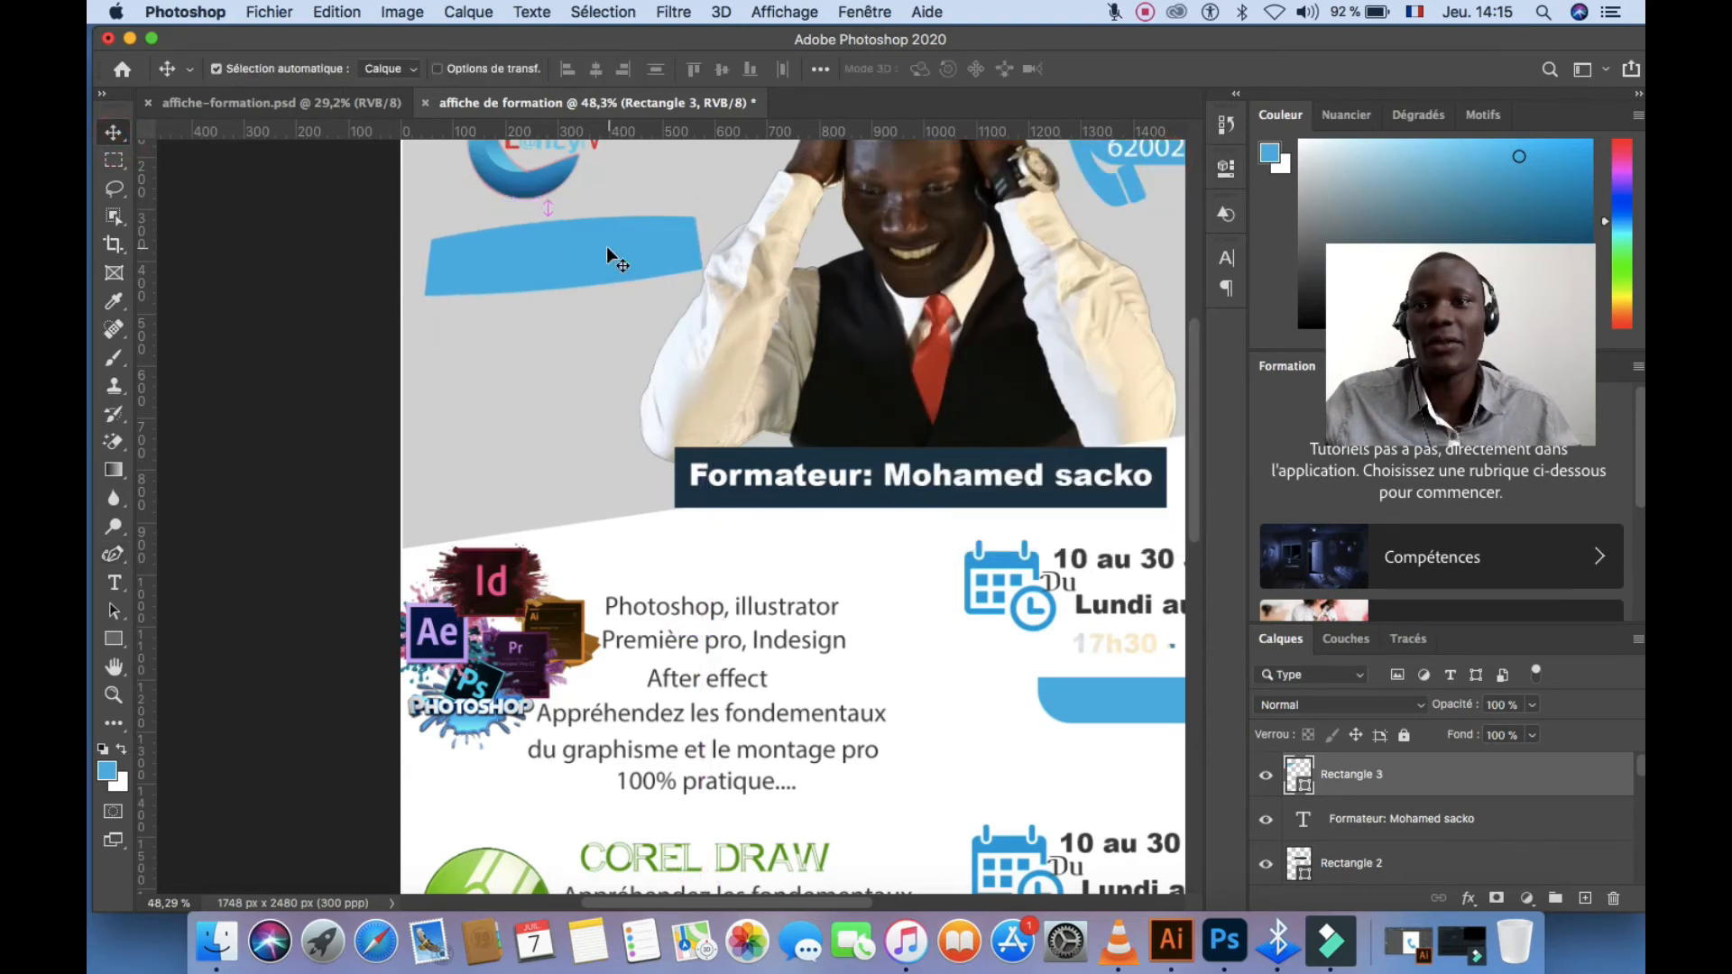
Copy the white trainer text onto the blue banner, above Rectangle 3, and retype it 'FORMATION'
{"action": "left_click", "coordinate": [792, 485]}
{"action": "left_click_drag", "start_coordinate": [792, 481], "coordinate": [553, 258]}
{"action": "left_click_drag", "start_coordinate": [1436, 819], "coordinate": [1389, 729]}
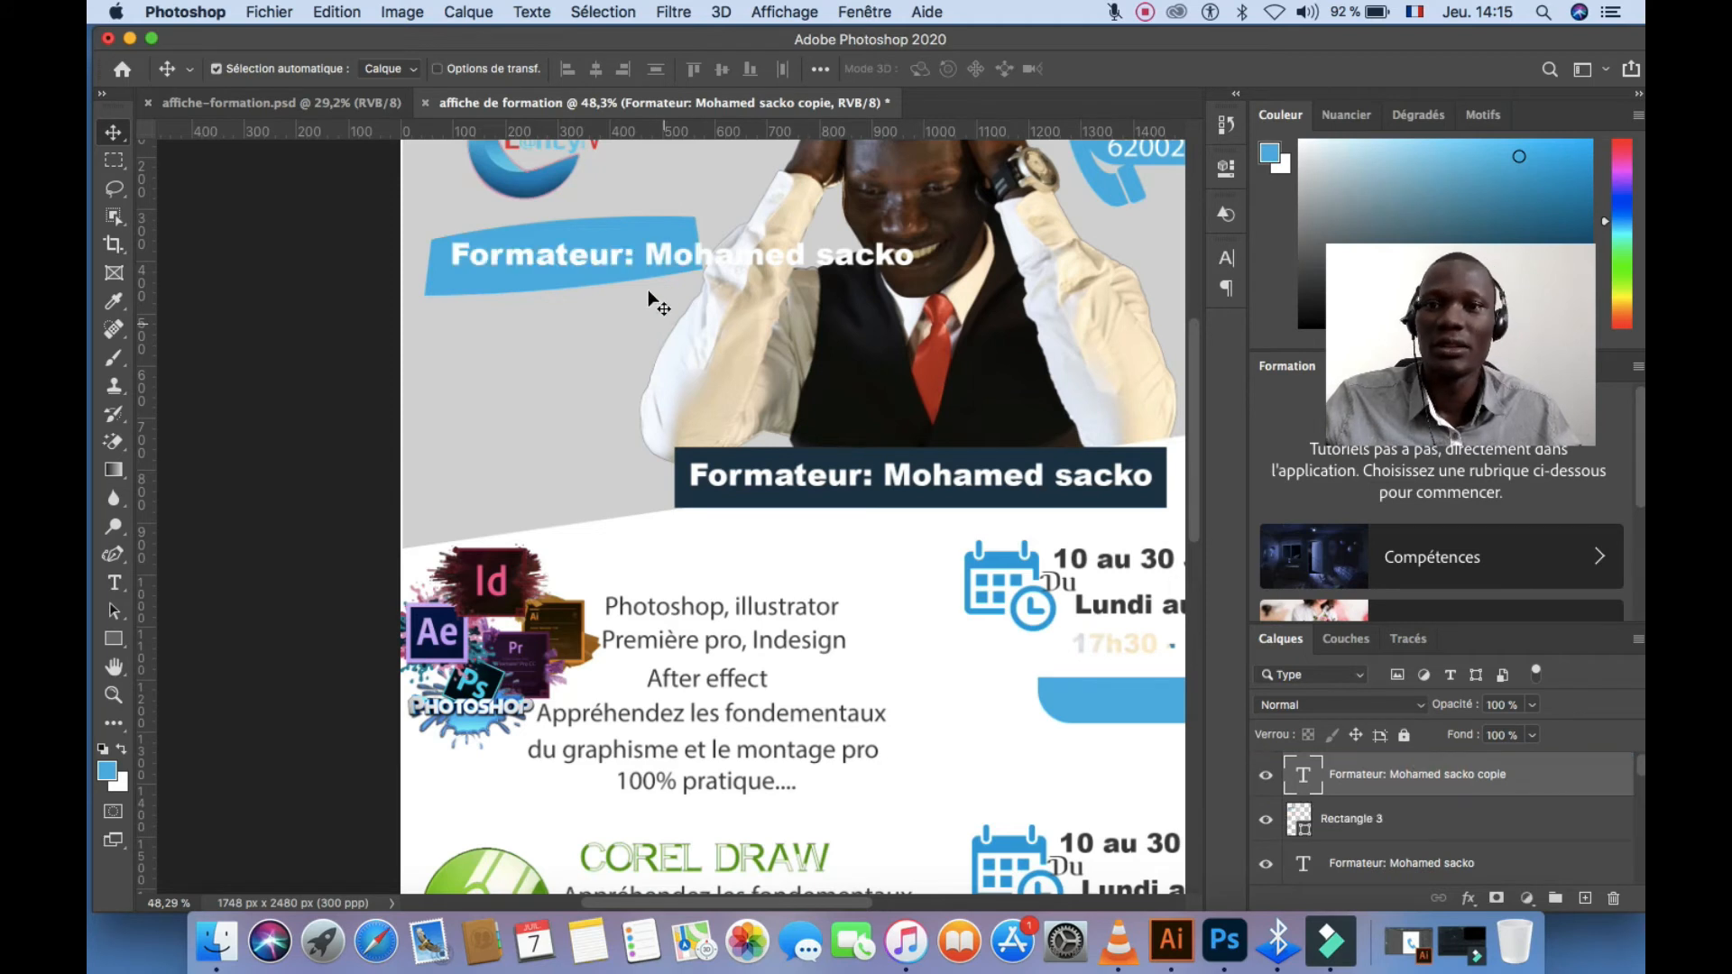
{"action": "double_click", "coordinate": [665, 259]}
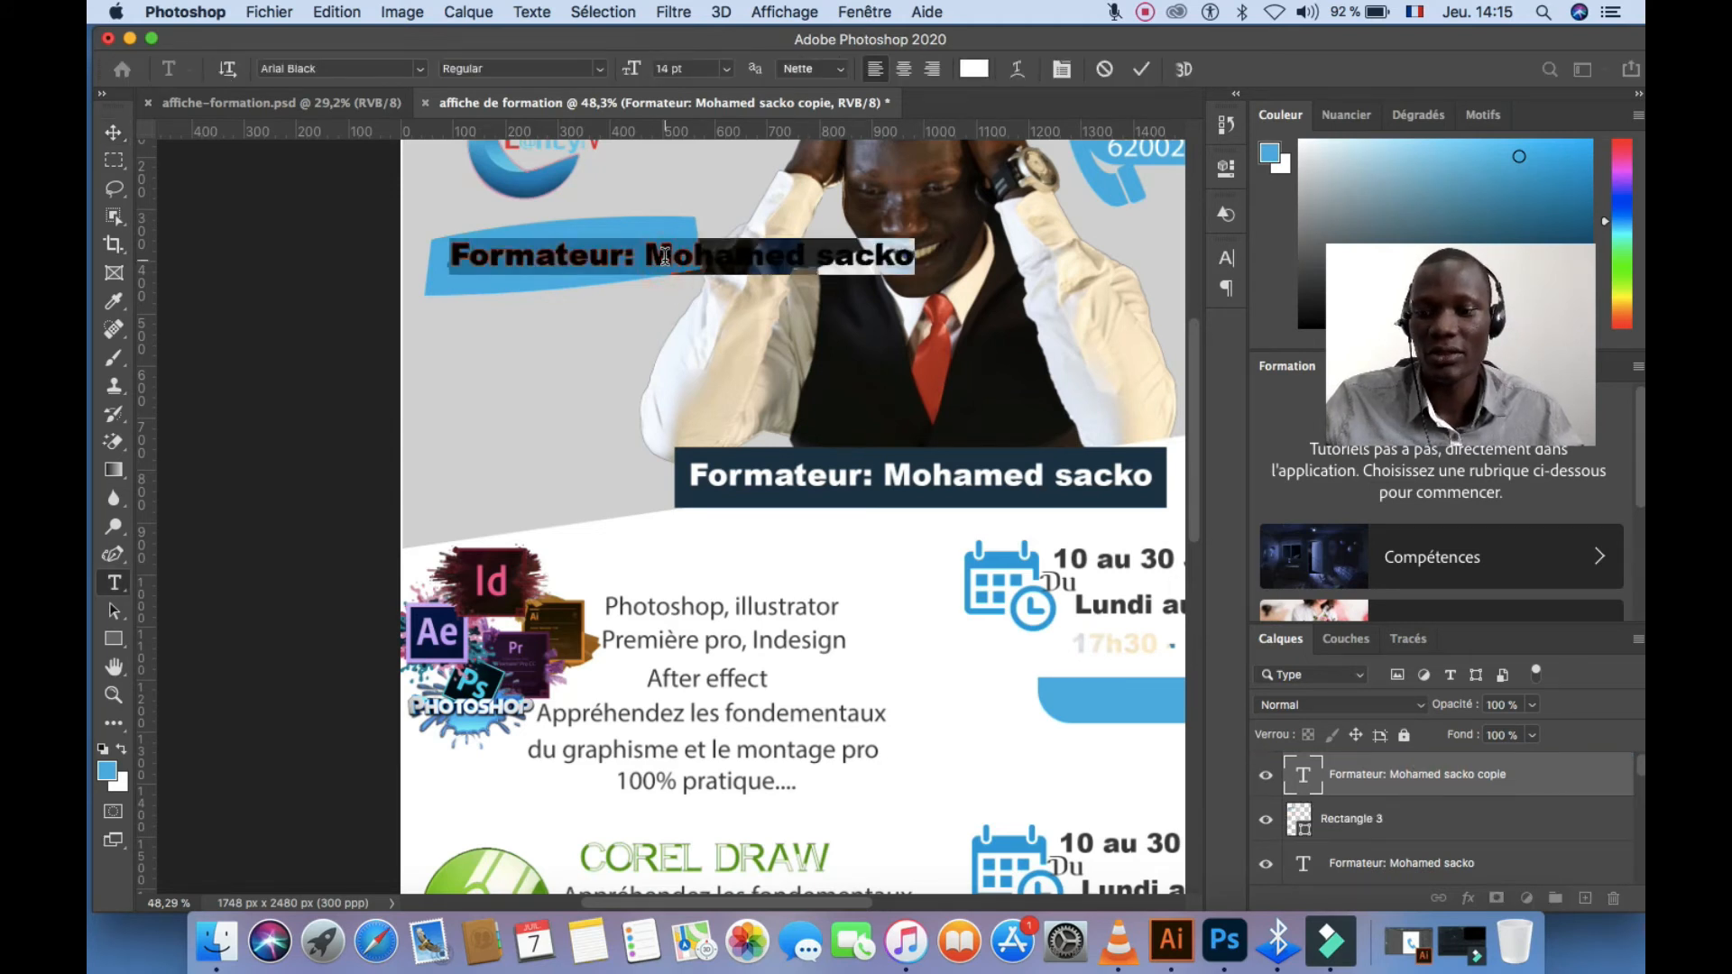
{"action": "type", "text": "F"}
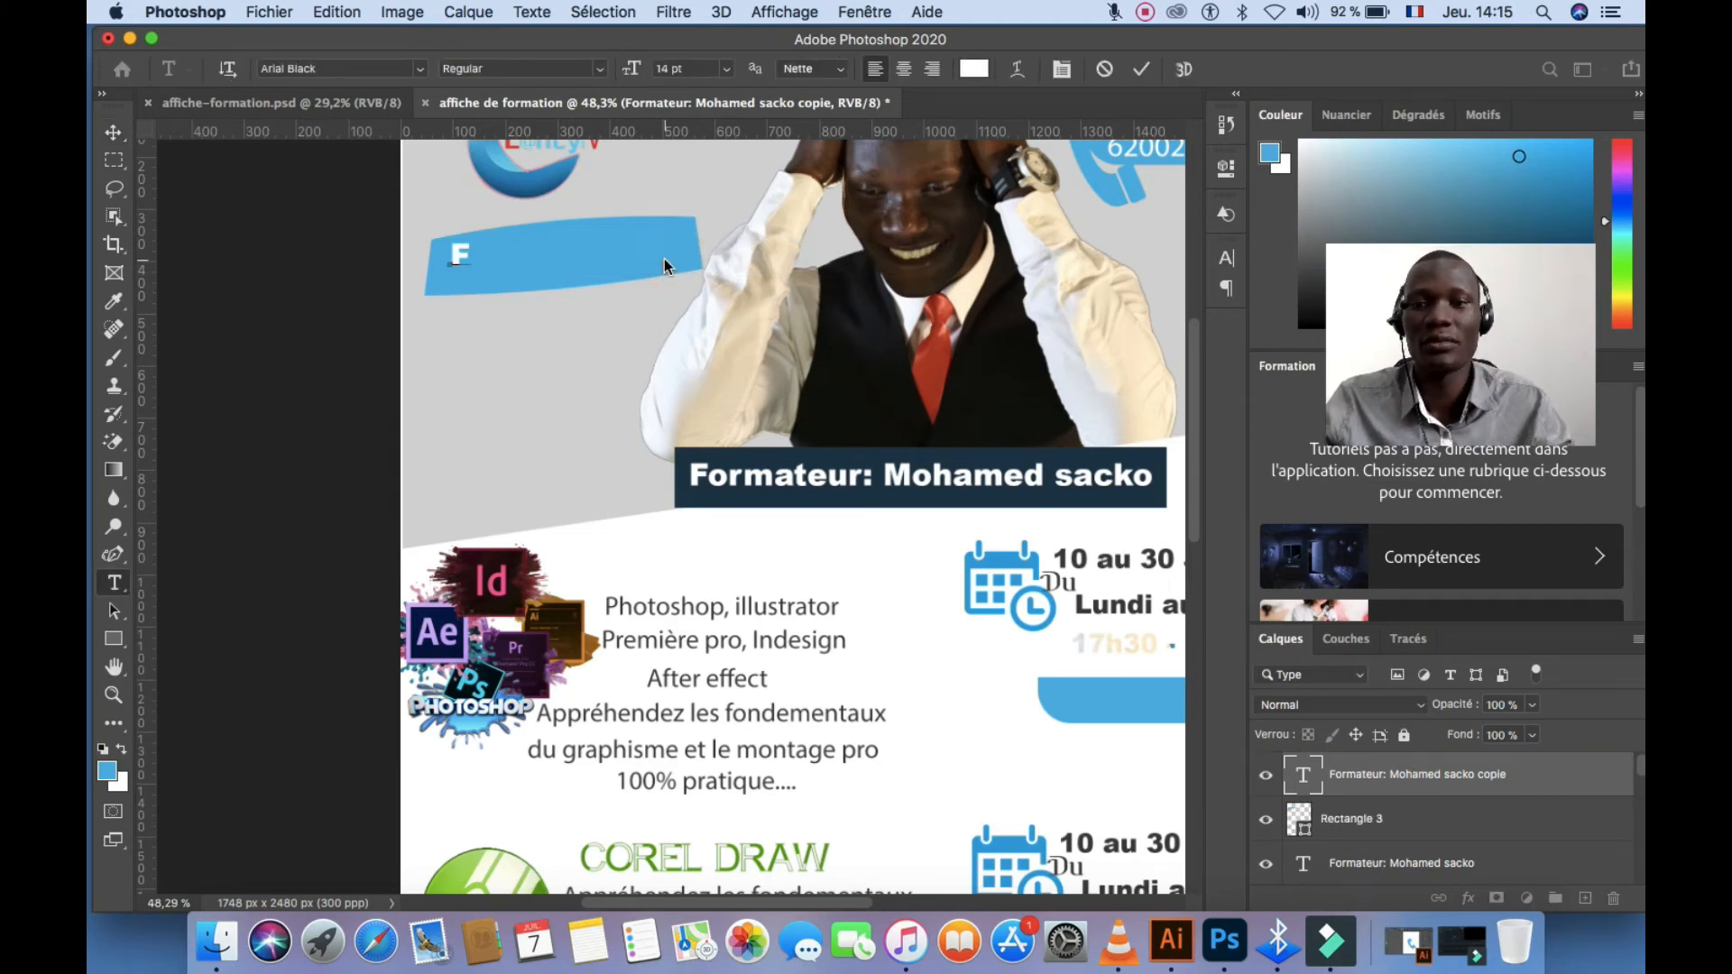
{"action": "type", "text": "ORMAT"}
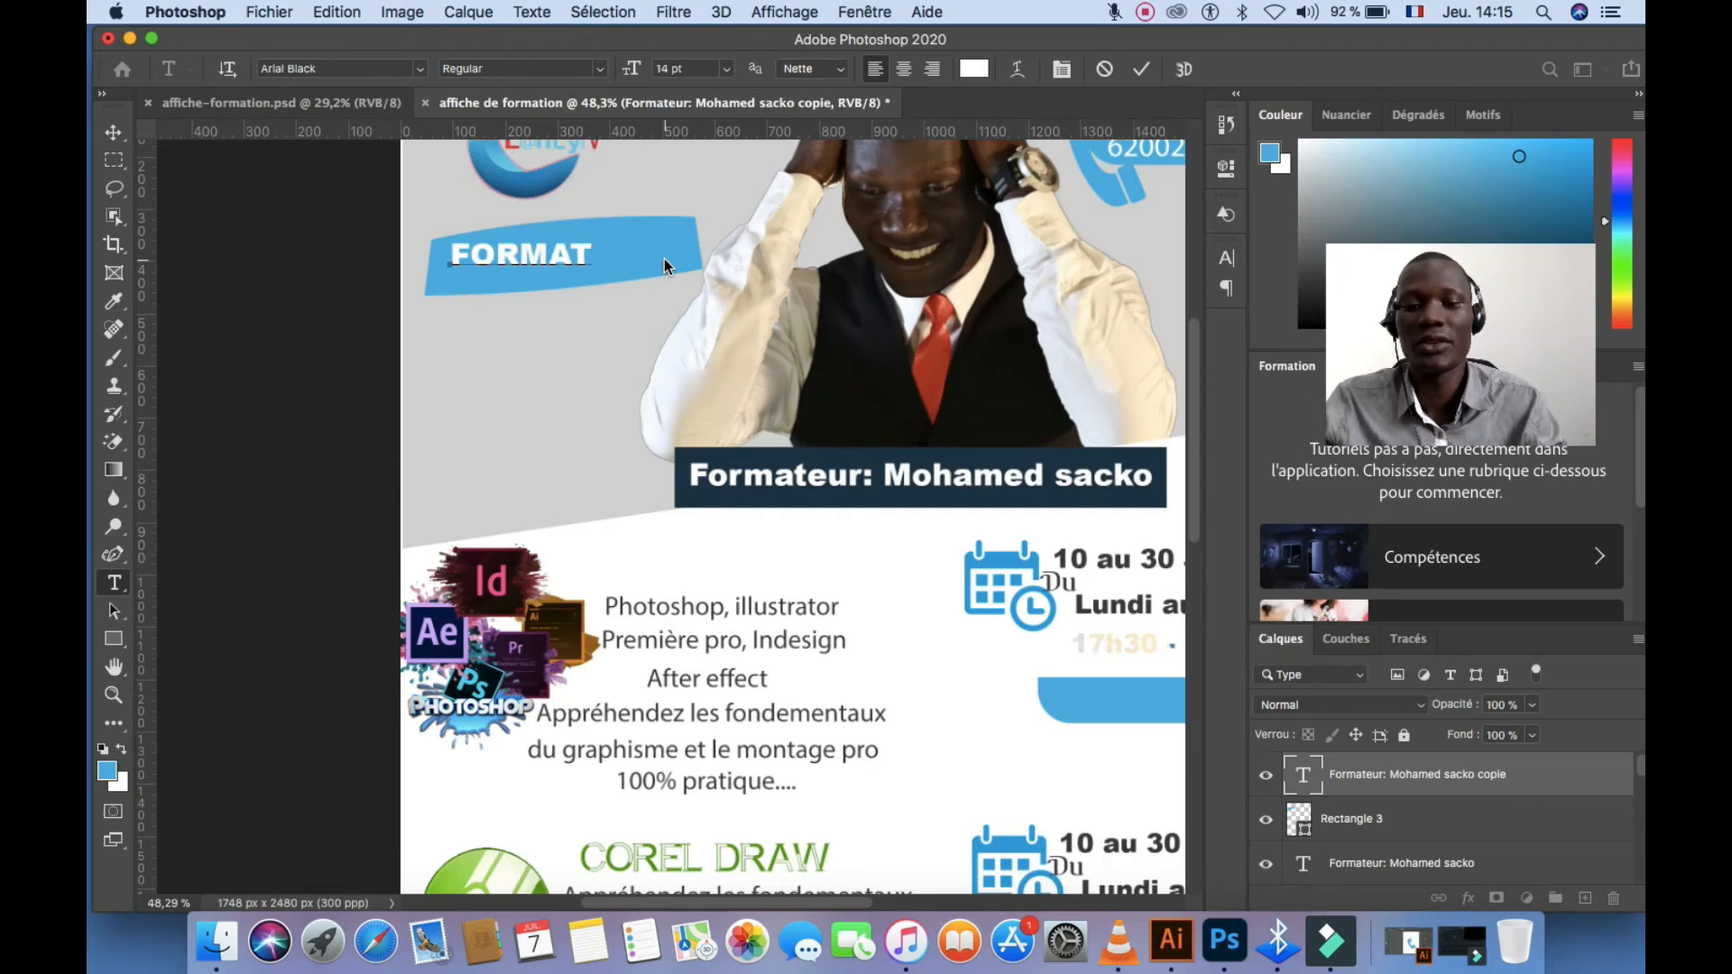
{"action": "type", "text": "ION"}
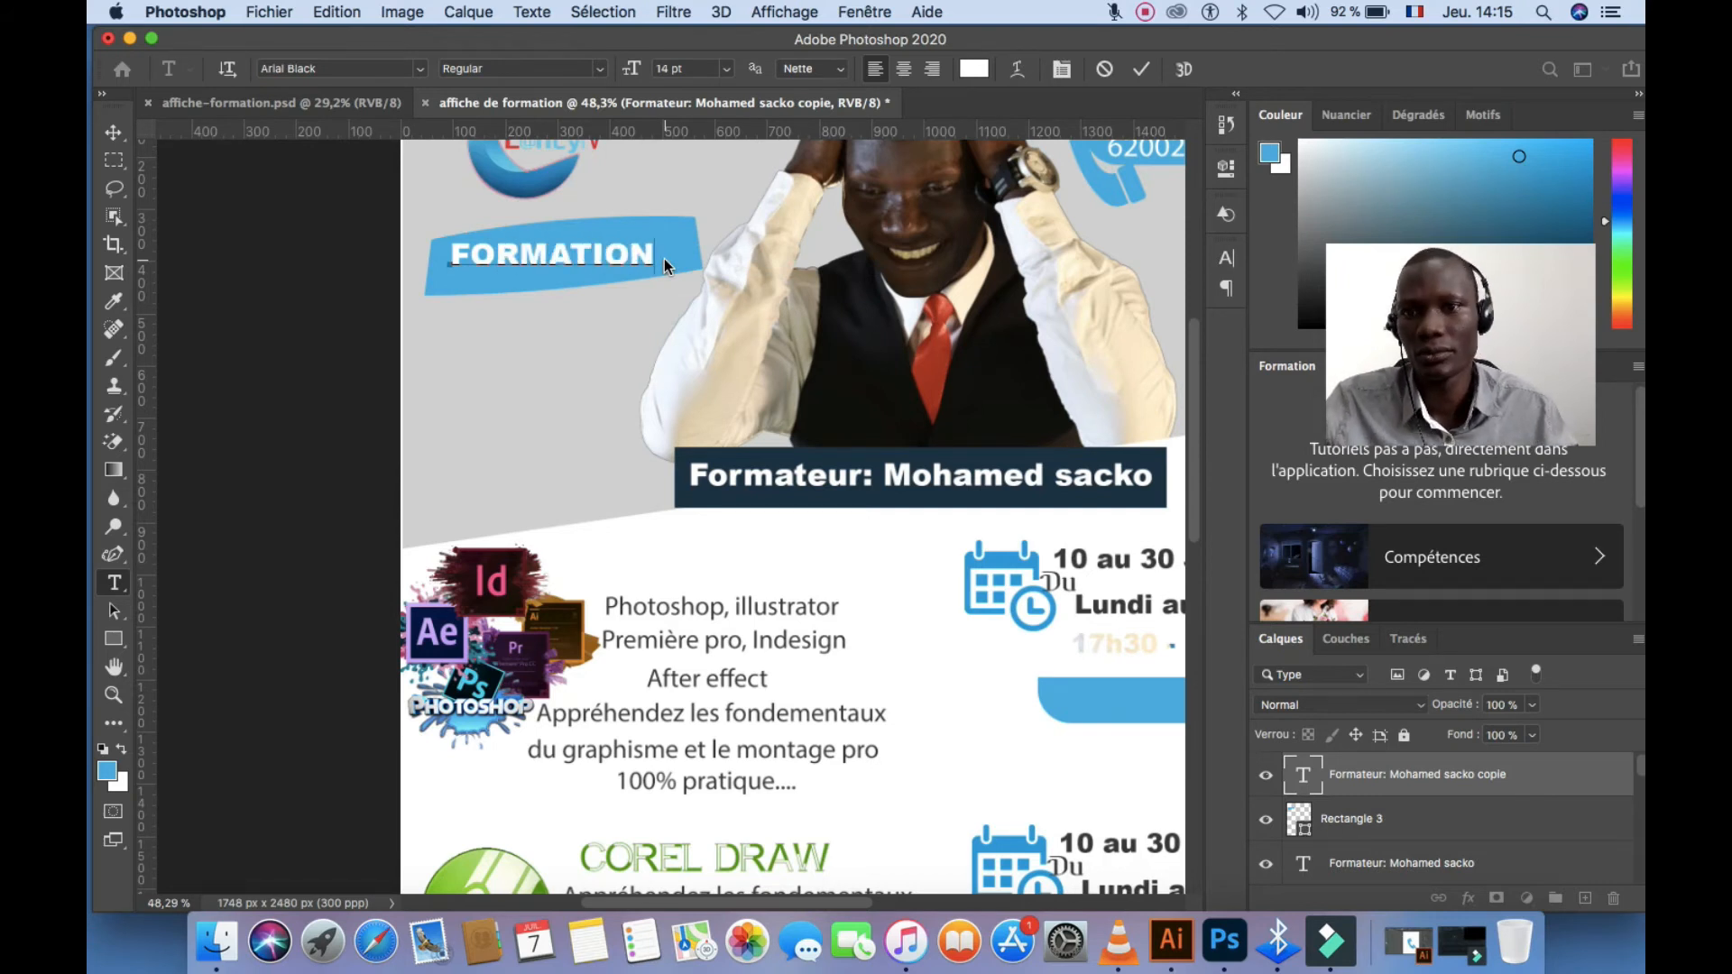
{"action": "left_click", "coordinate": [1142, 72]}
{"action": "key", "text": "v"}
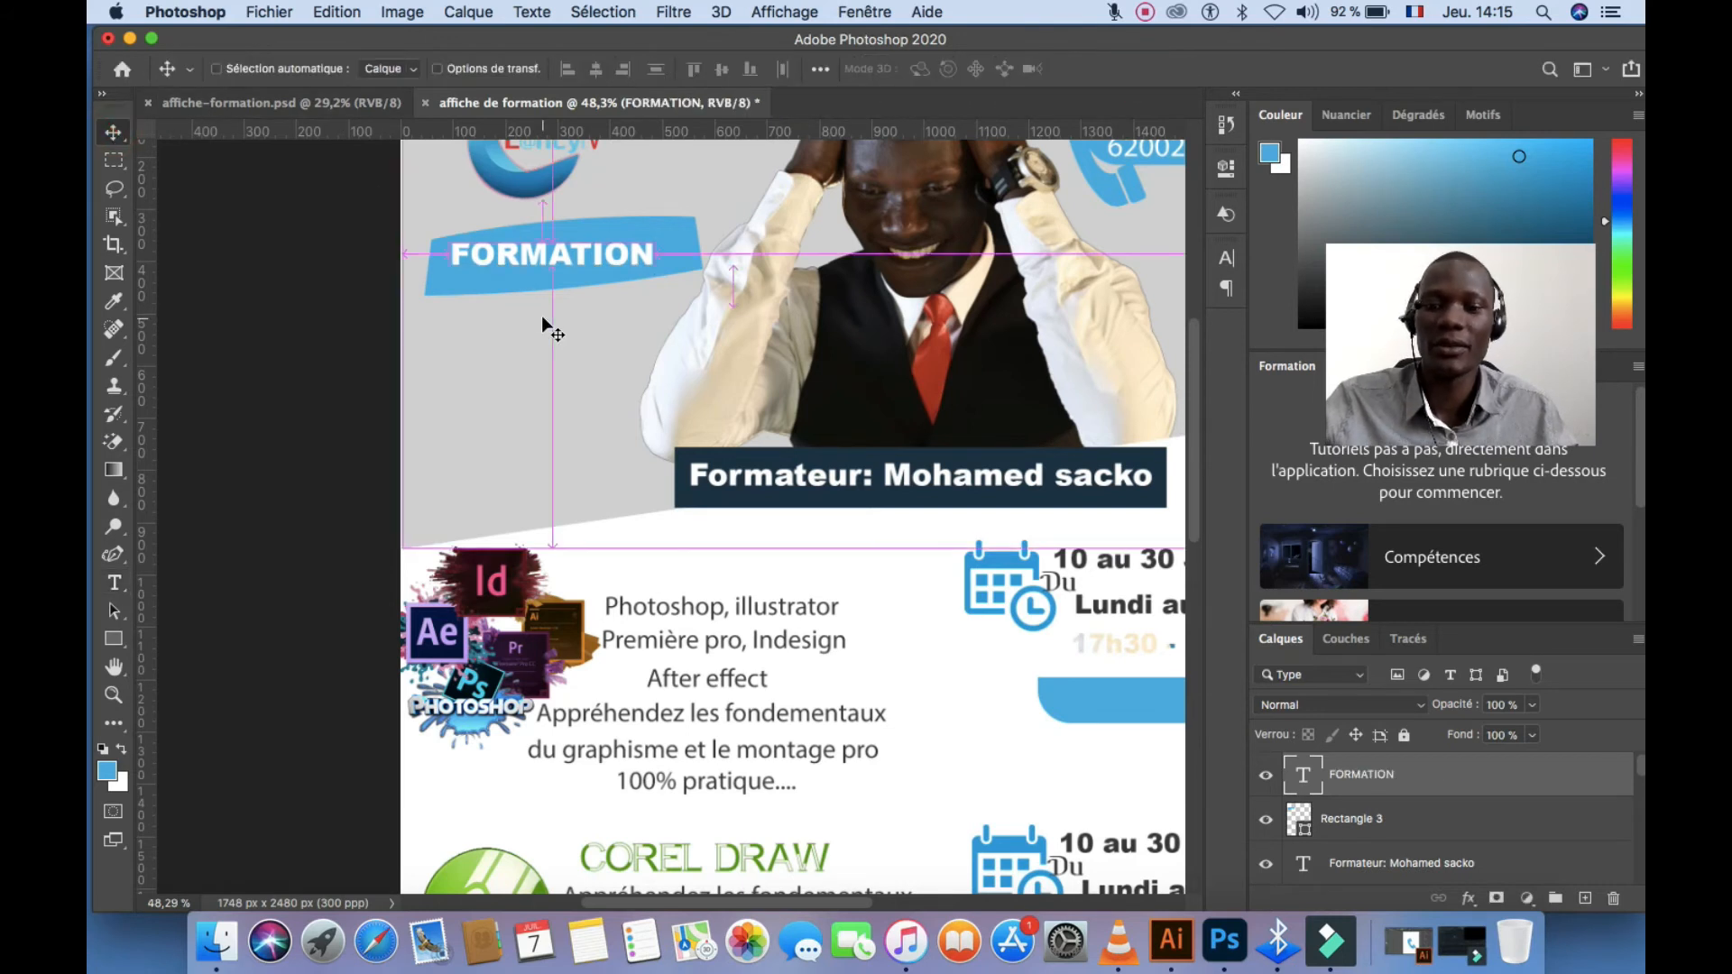
Rotate FORMATION about -5.5° to match the banner, then duplicate it just below
{"action": "key", "text": "super+t"}
{"action": "left_click_drag", "start_coordinate": [673, 289], "coordinate": [676, 245]}
{"action": "left_click", "coordinate": [1282, 69]}
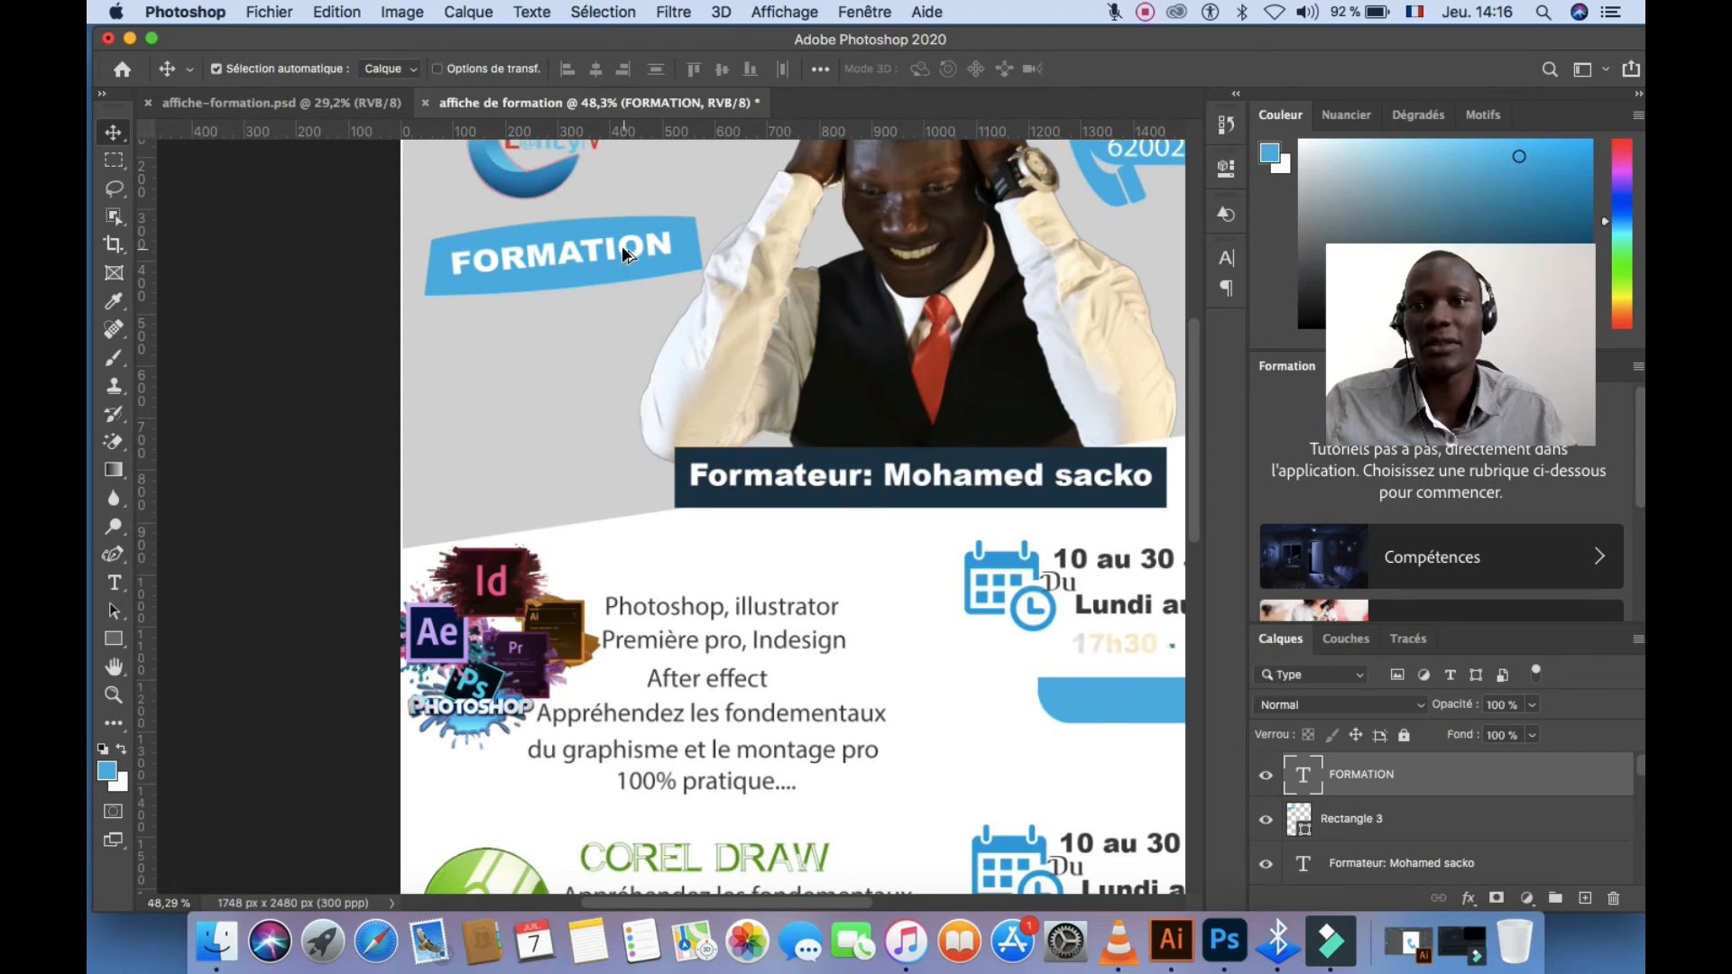
{"action": "left_click_drag", "start_coordinate": [623, 253], "coordinate": [618, 303]}
Retype the FORMATION copy as 'visuel' in the tie's red and position it
{"action": "double_click", "coordinate": [618, 303]}
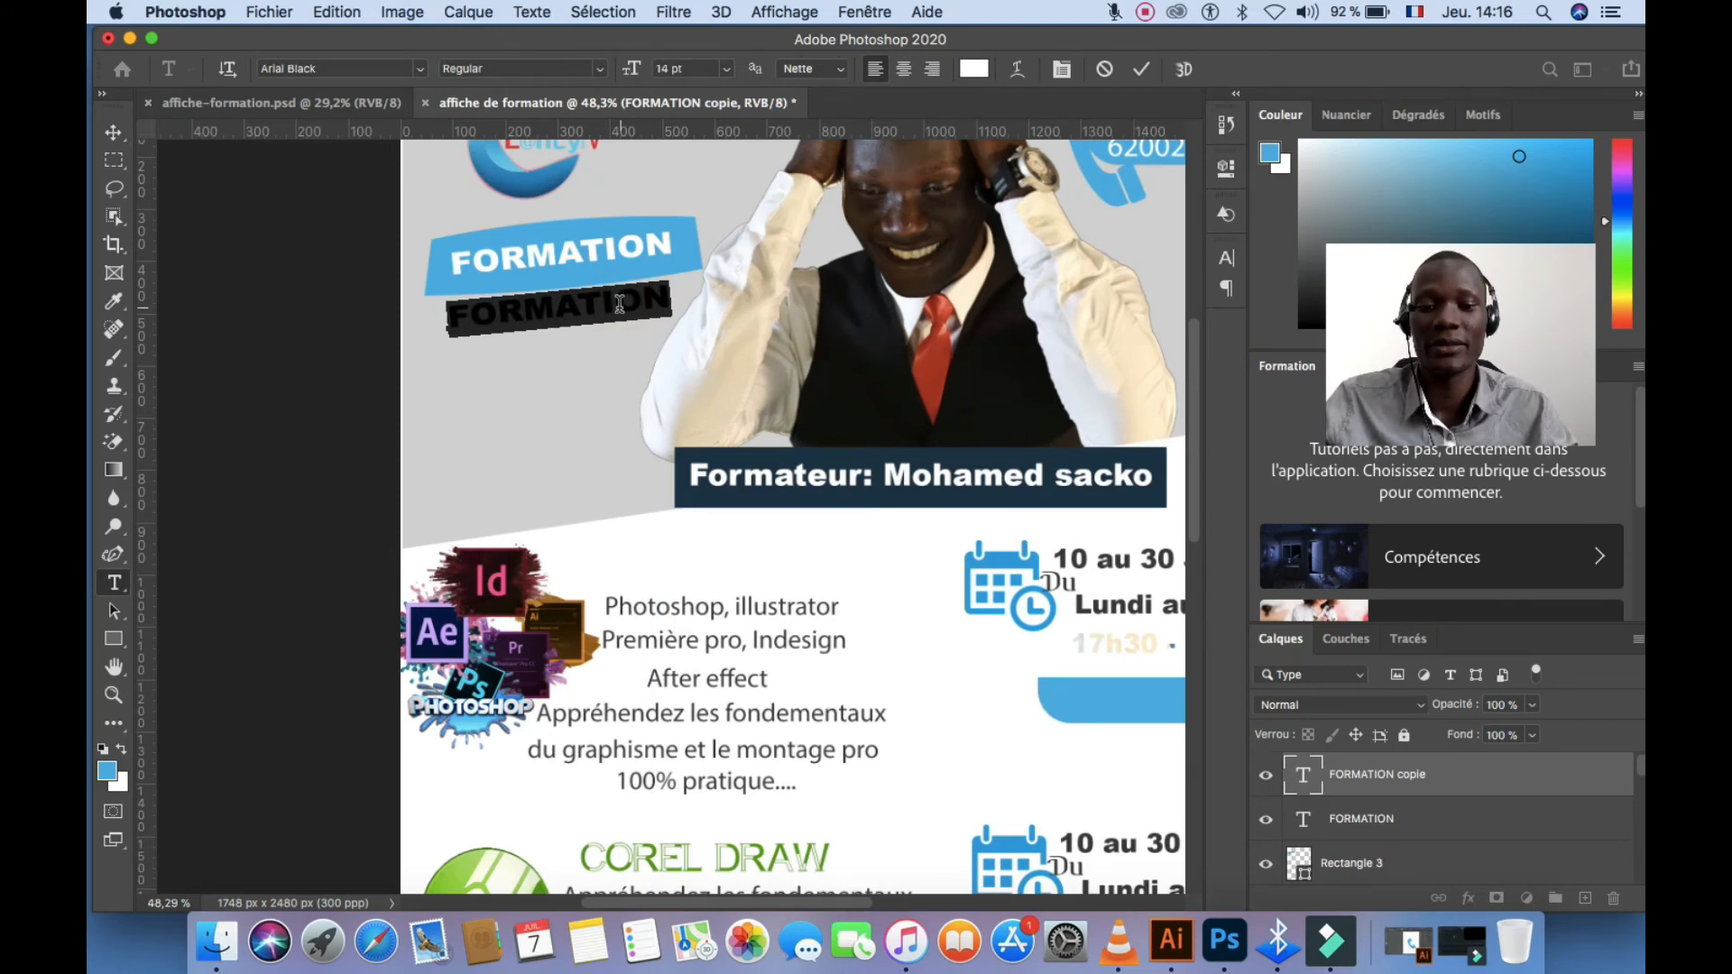
{"action": "type", "text": "visuel"}
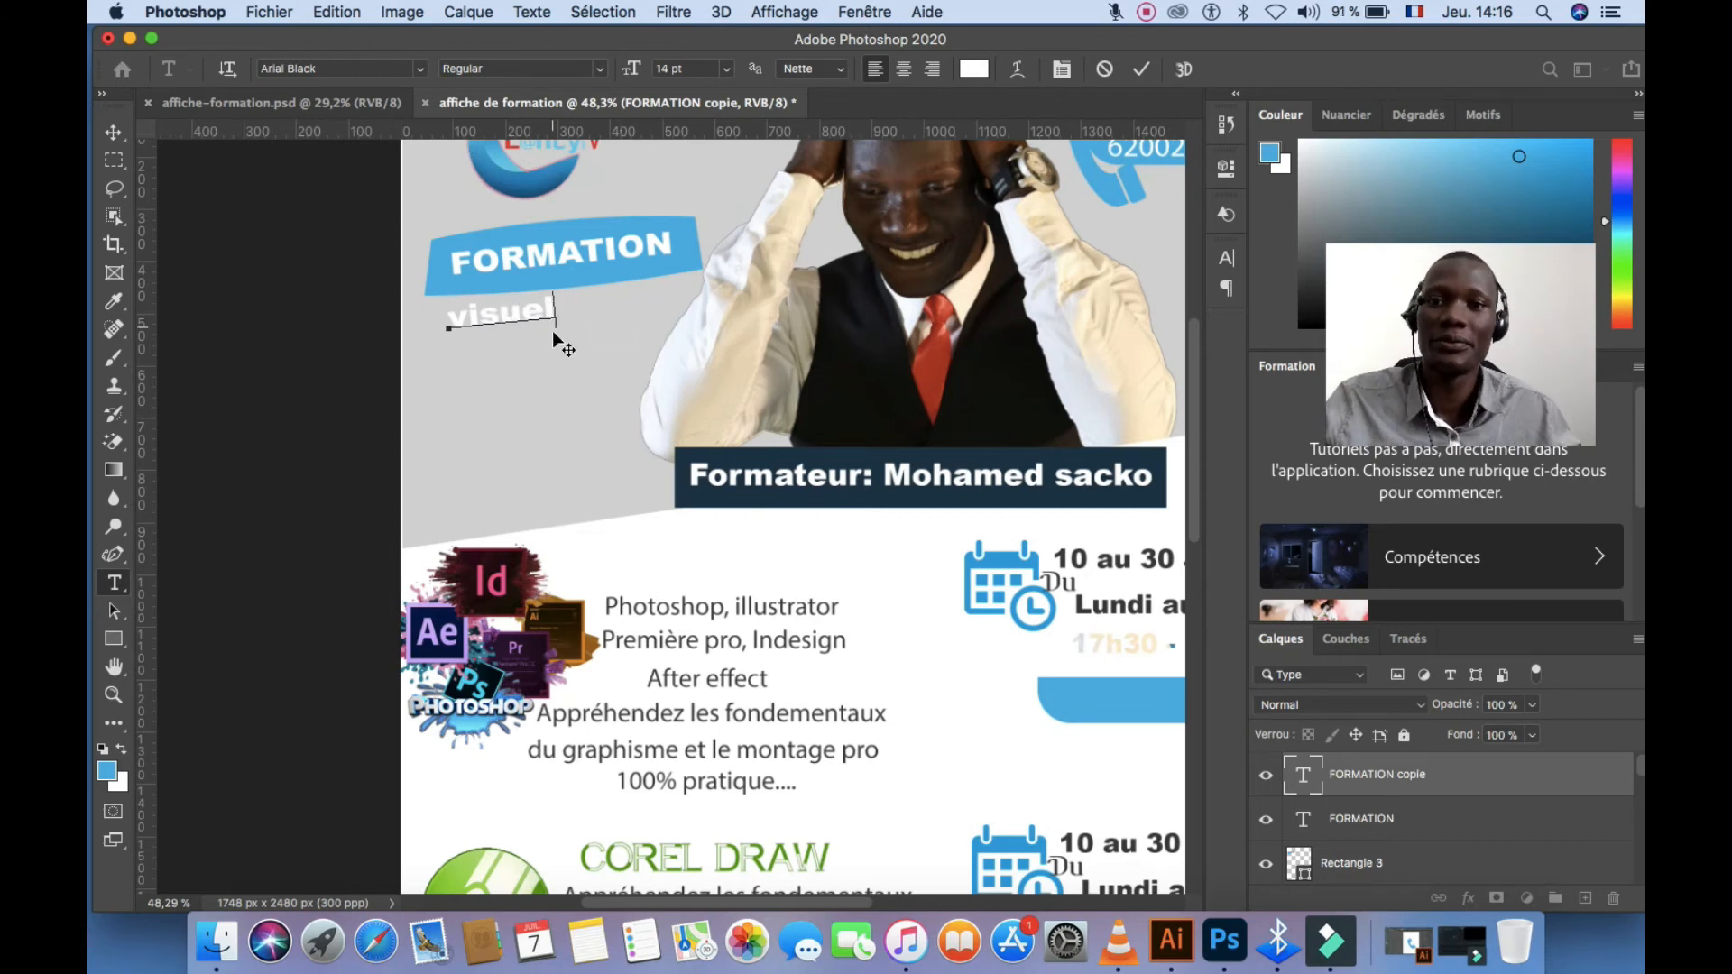
{"action": "left_click_drag", "start_coordinate": [555, 333], "coordinate": [595, 330]}
{"action": "key", "text": "super+a"}
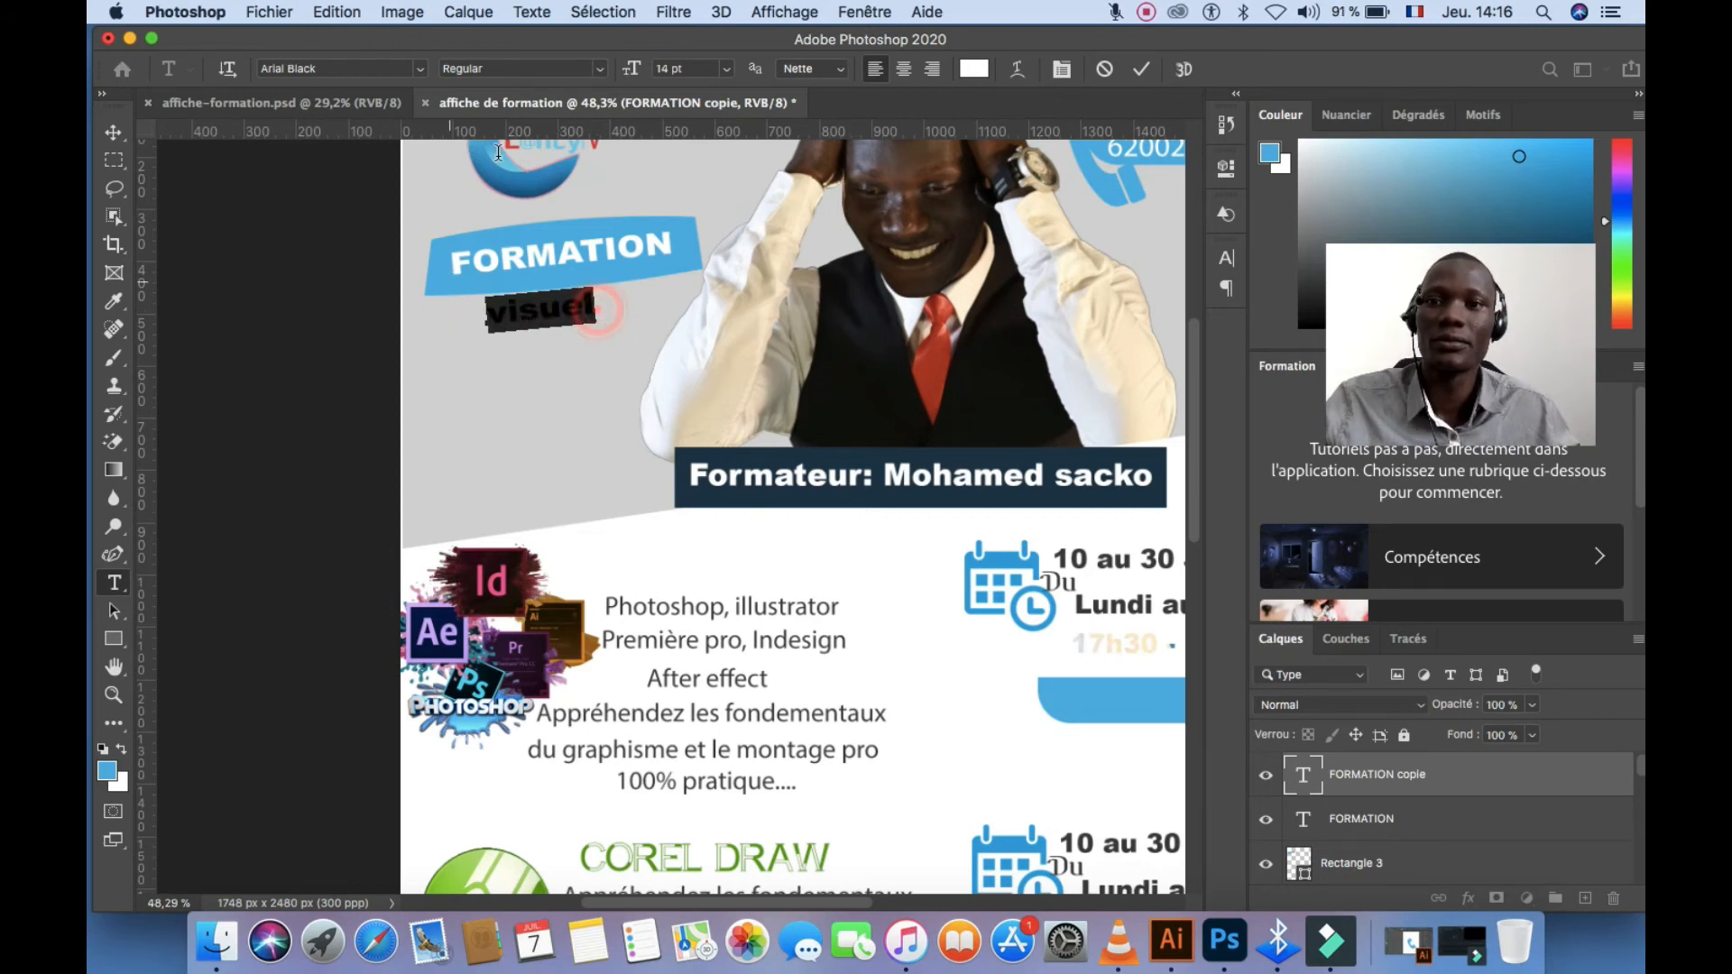
{"action": "left_click", "coordinate": [973, 68]}
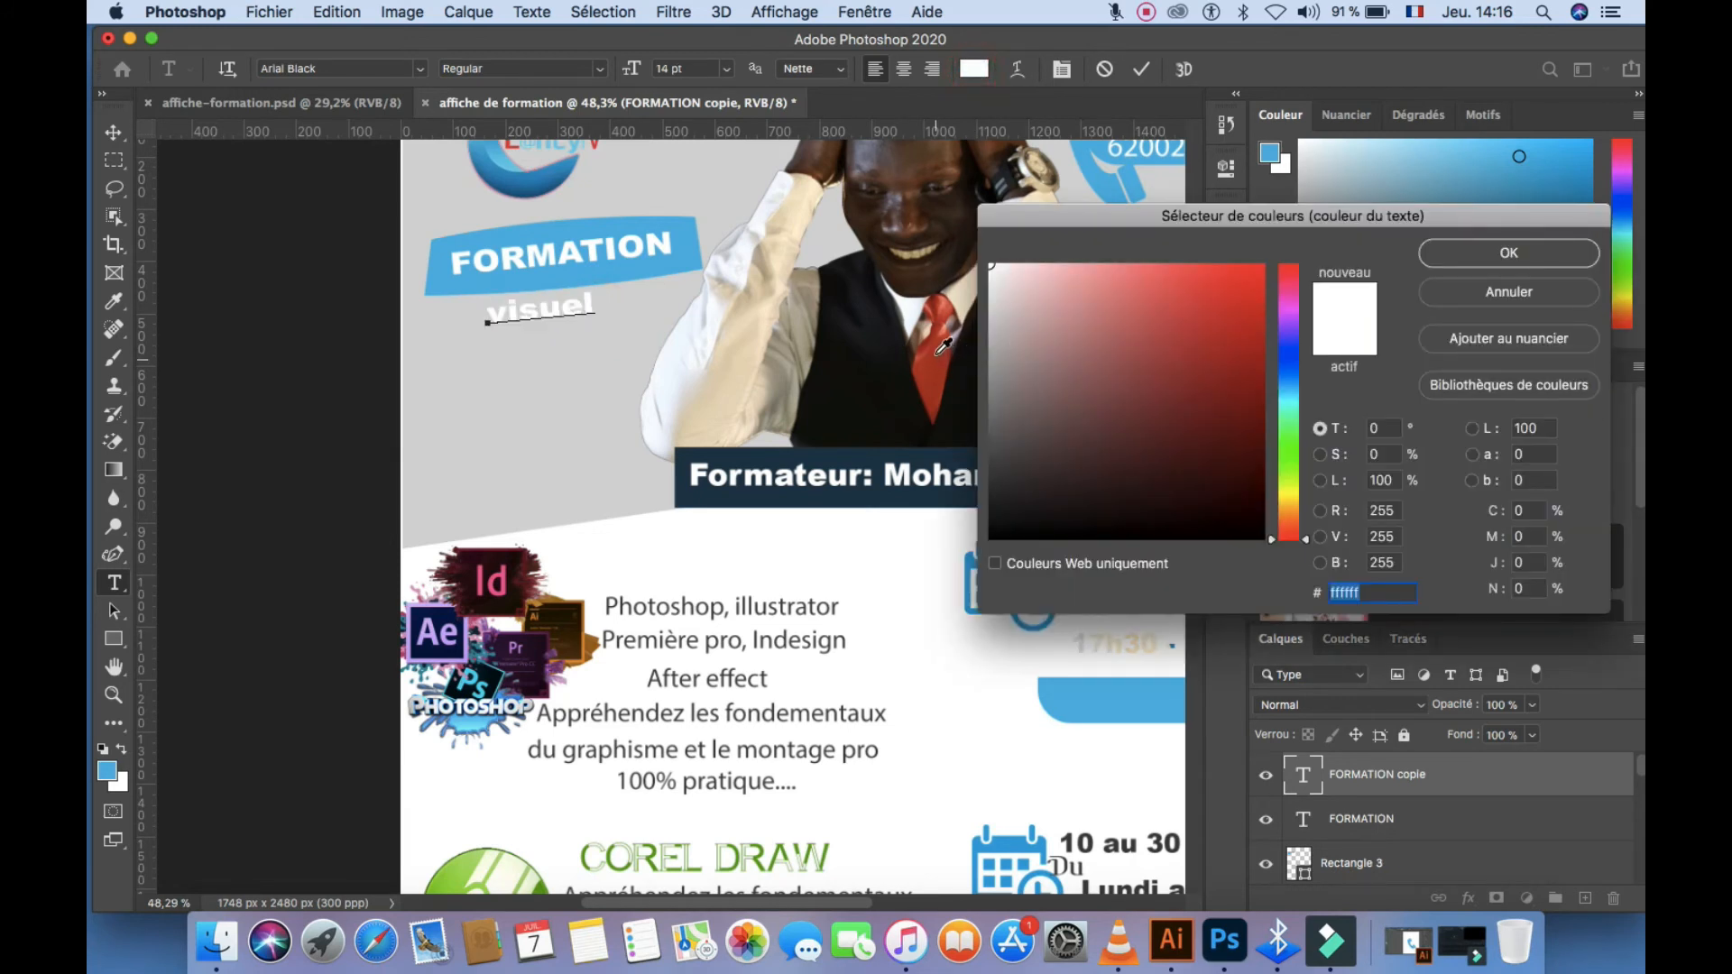
{"action": "left_click", "coordinate": [937, 353]}
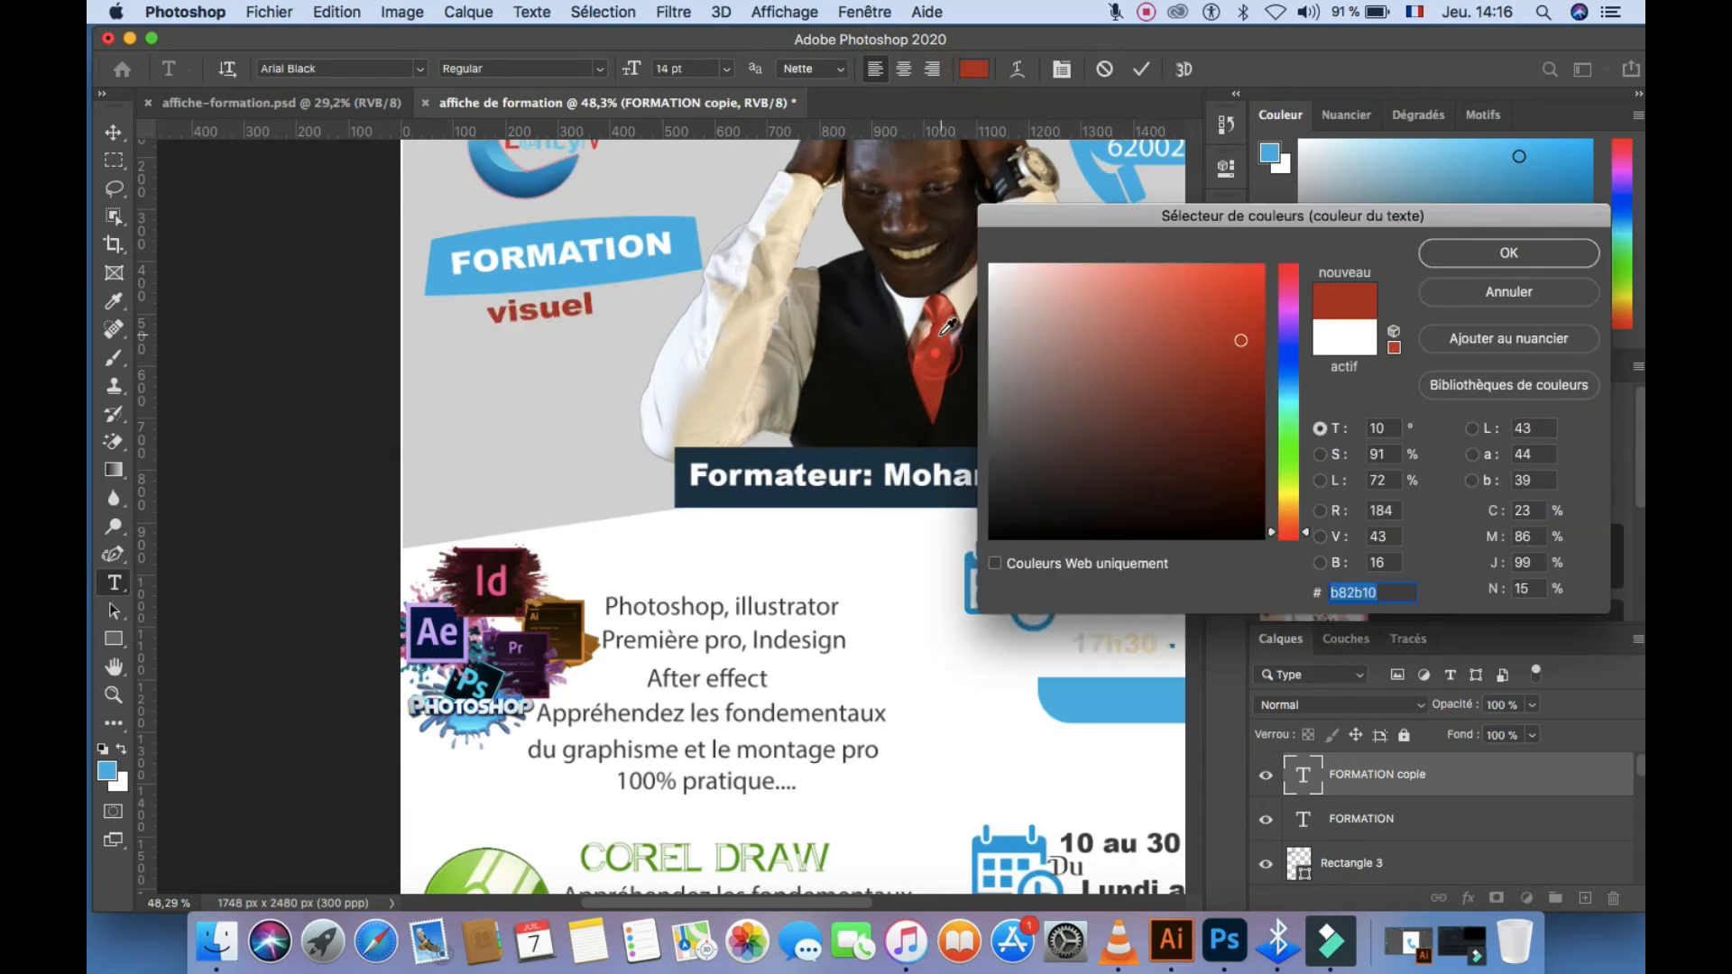
{"action": "left_click", "coordinate": [1459, 245]}
{"action": "left_click", "coordinate": [1142, 68]}
{"action": "key", "text": "v"}
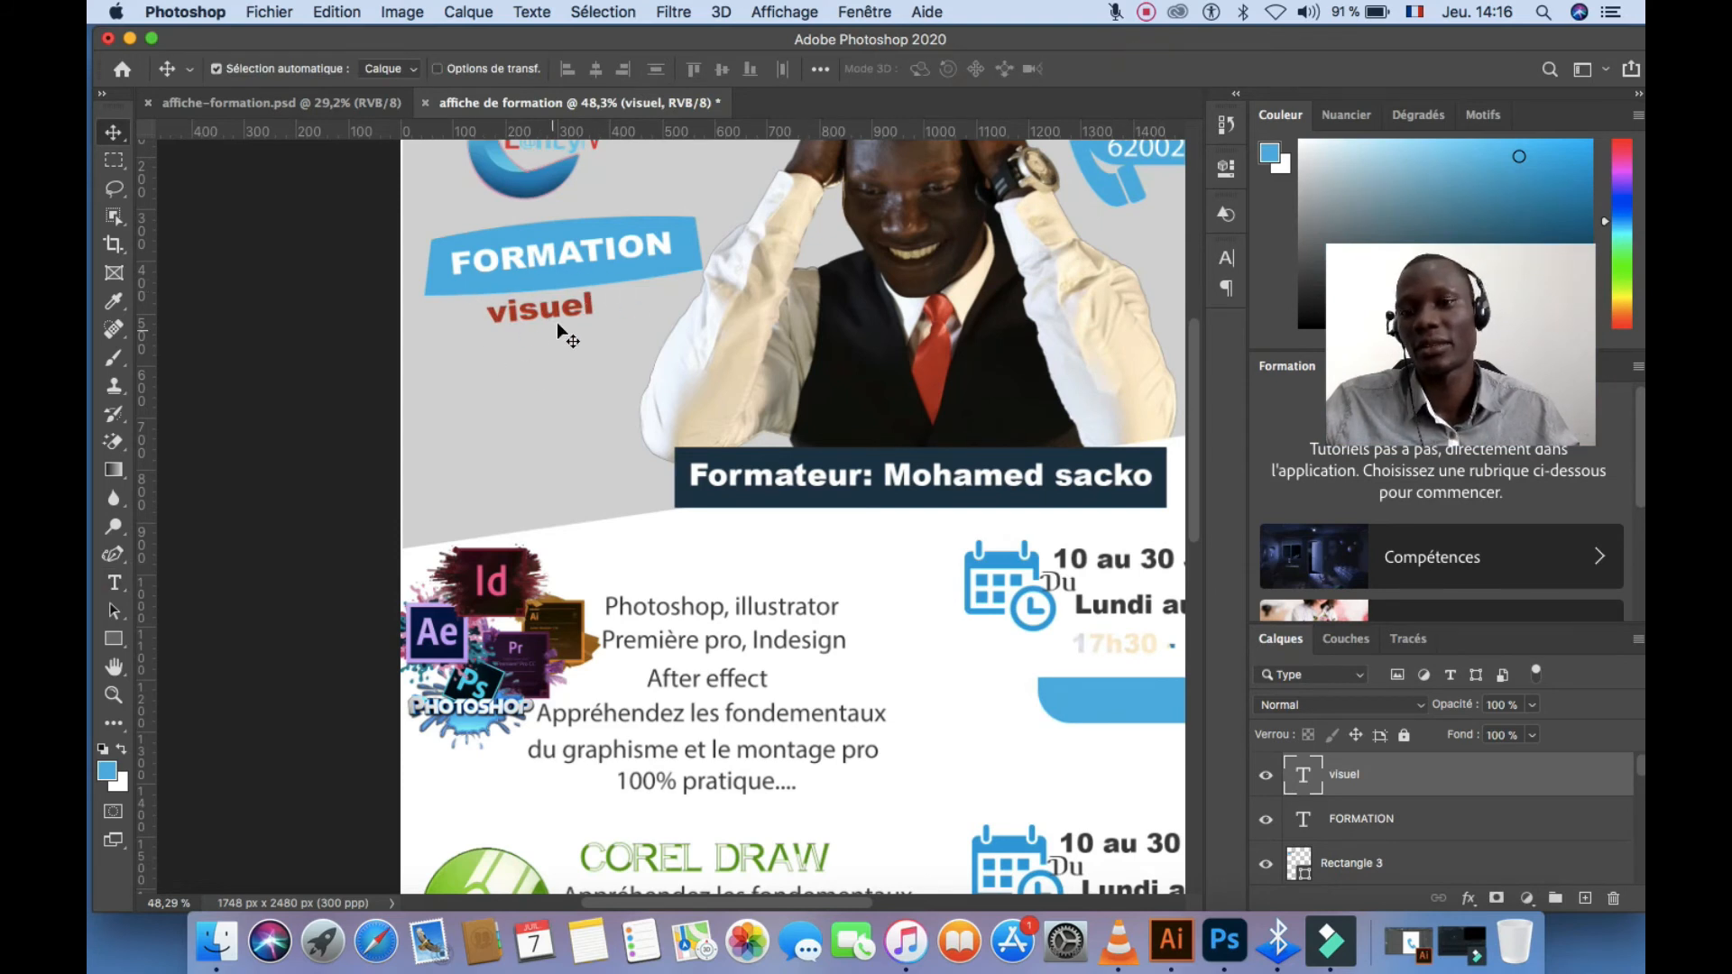
{"action": "mouse_move", "coordinate": [563, 314]}
{"action": "left_mouse_down"}
{"action": "mouse_move", "coordinate": [567, 341]}
{"action": "mouse_move", "coordinate": [561, 309]}
{"action": "left_mouse_up"}
Turn a duplicate into a black 'En' line above visuel, then nudge visuel right
{"action": "double_click", "coordinate": [580, 301]}
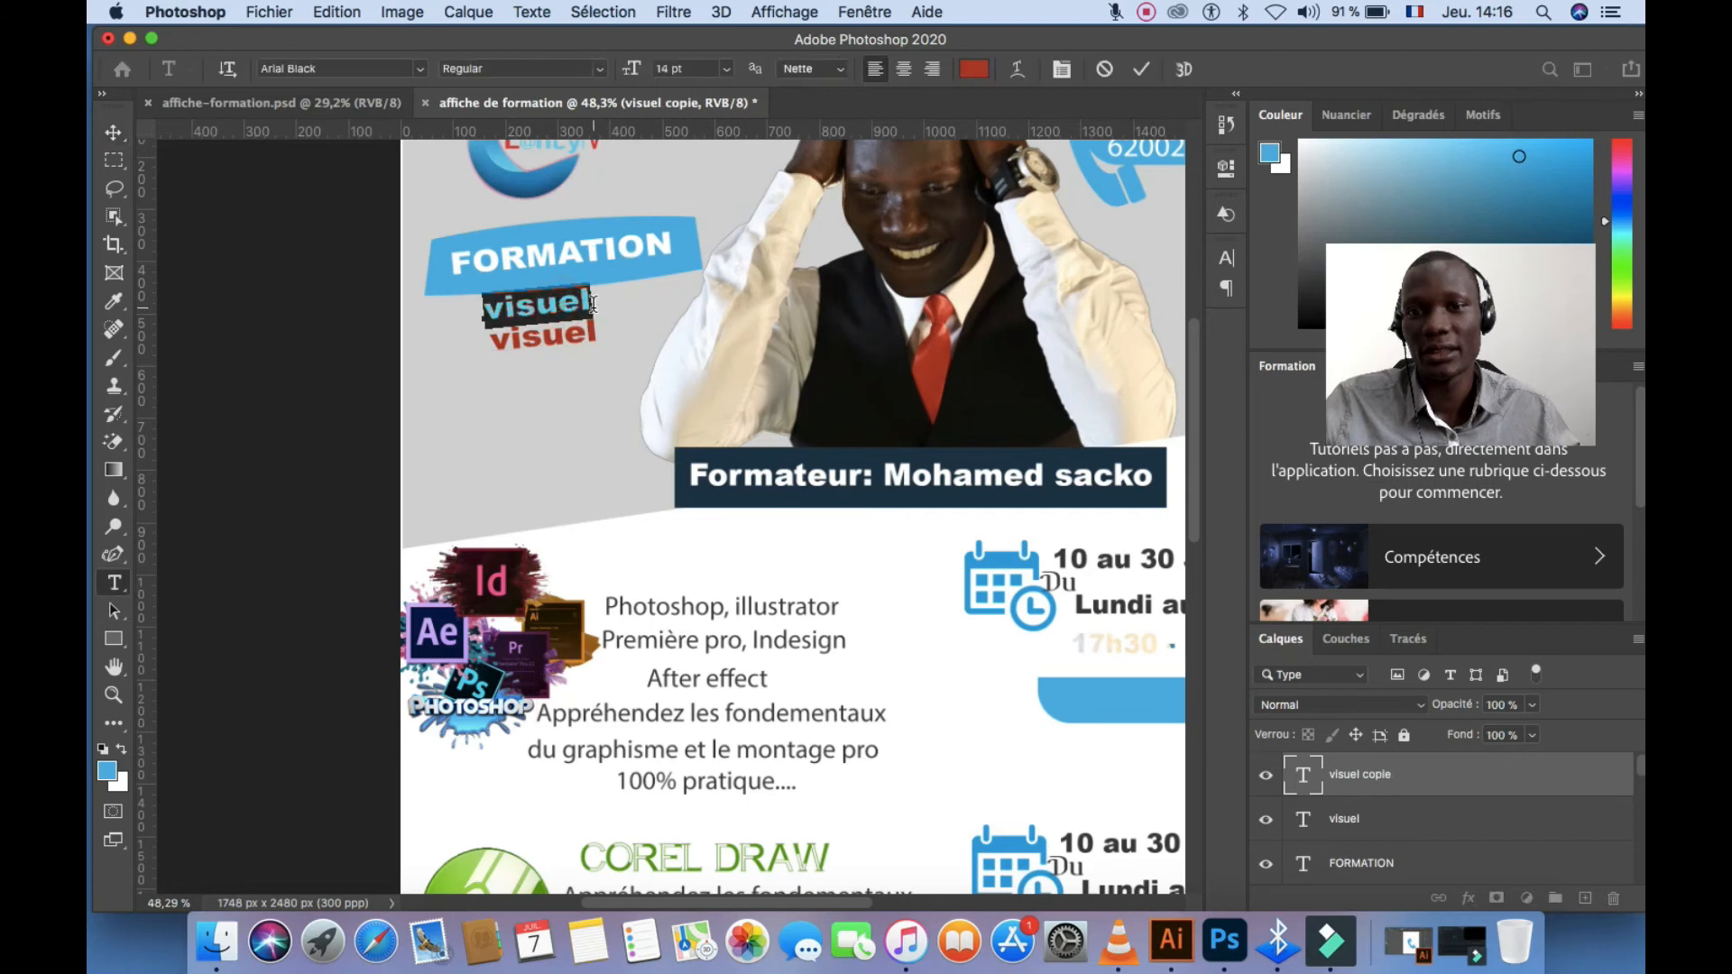
{"action": "type", "text": "En"}
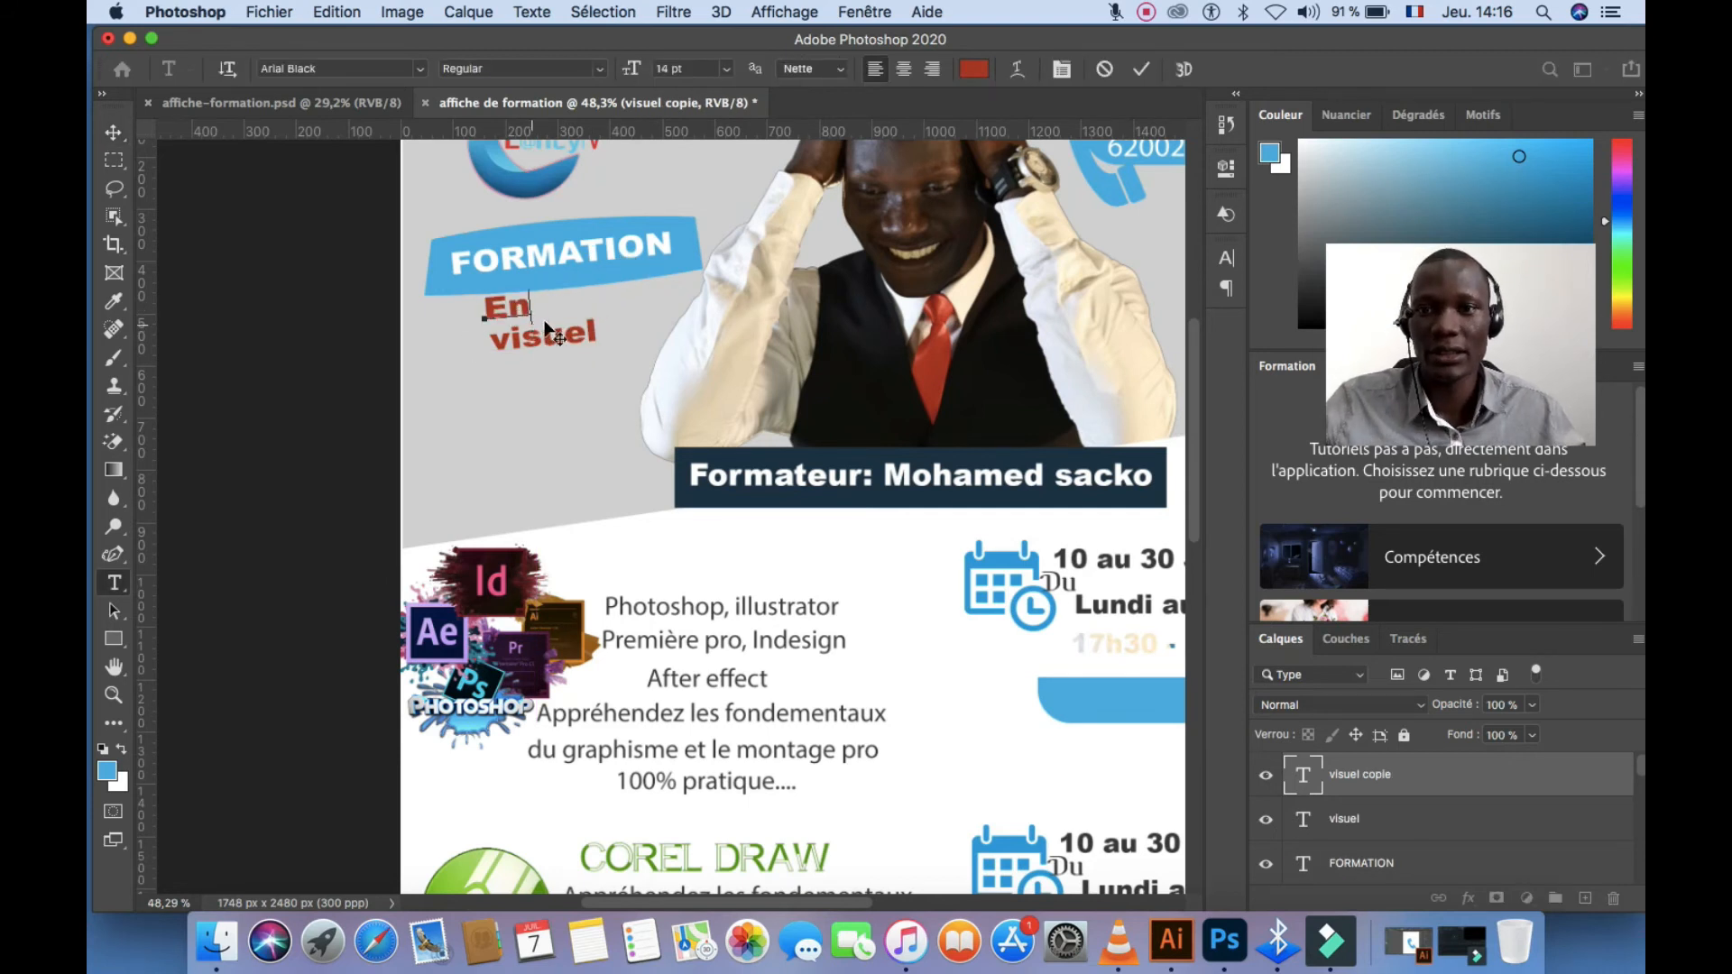
{"action": "left_click_drag", "start_coordinate": [529, 326], "coordinate": [578, 325]}
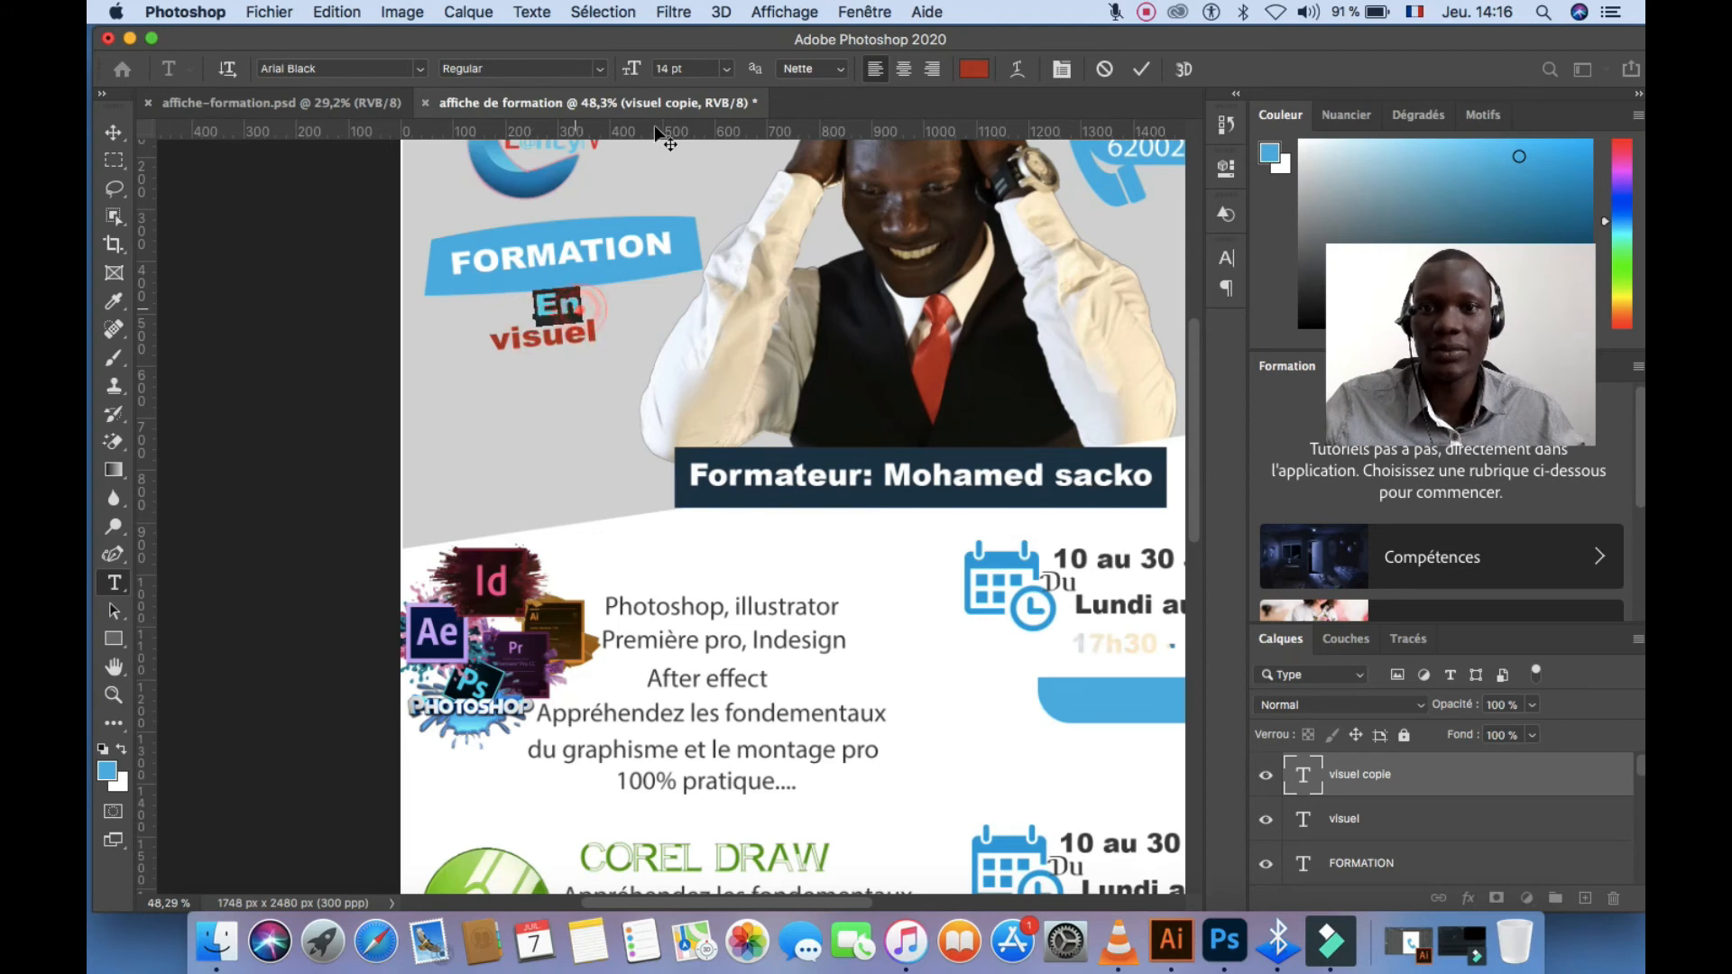
{"action": "left_click", "coordinate": [973, 68]}
{"action": "left_click_drag", "start_coordinate": [1093, 361], "coordinate": [1159, 586]}
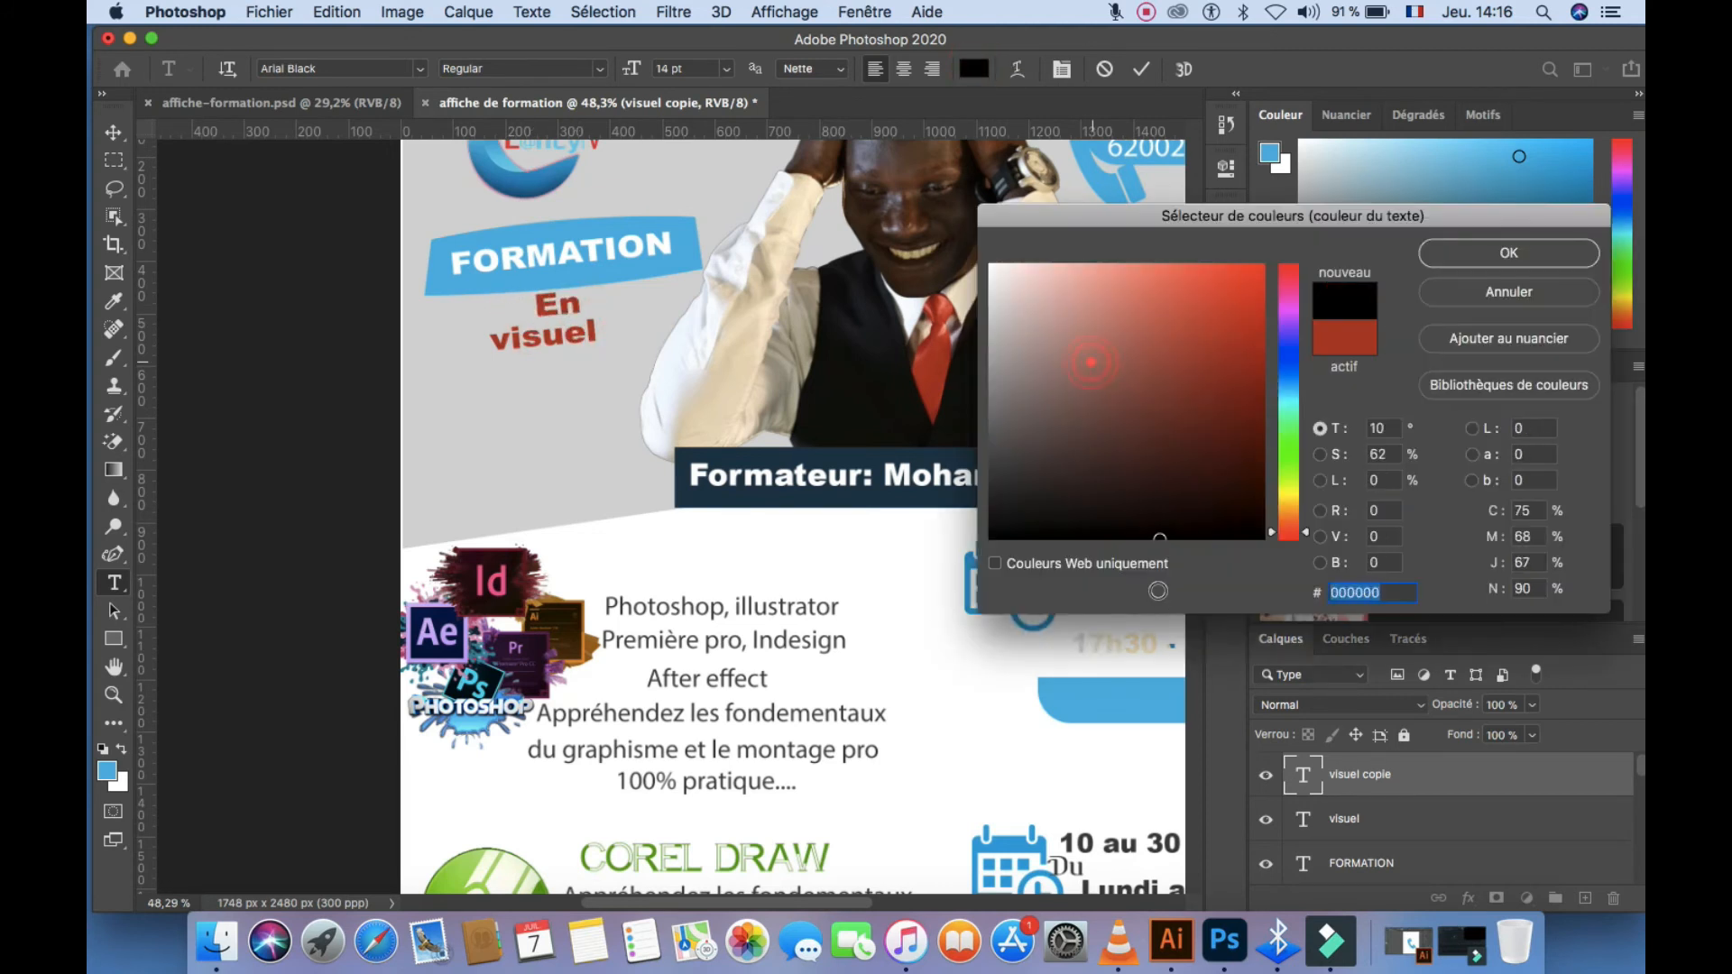
{"action": "left_click", "coordinate": [1529, 255]}
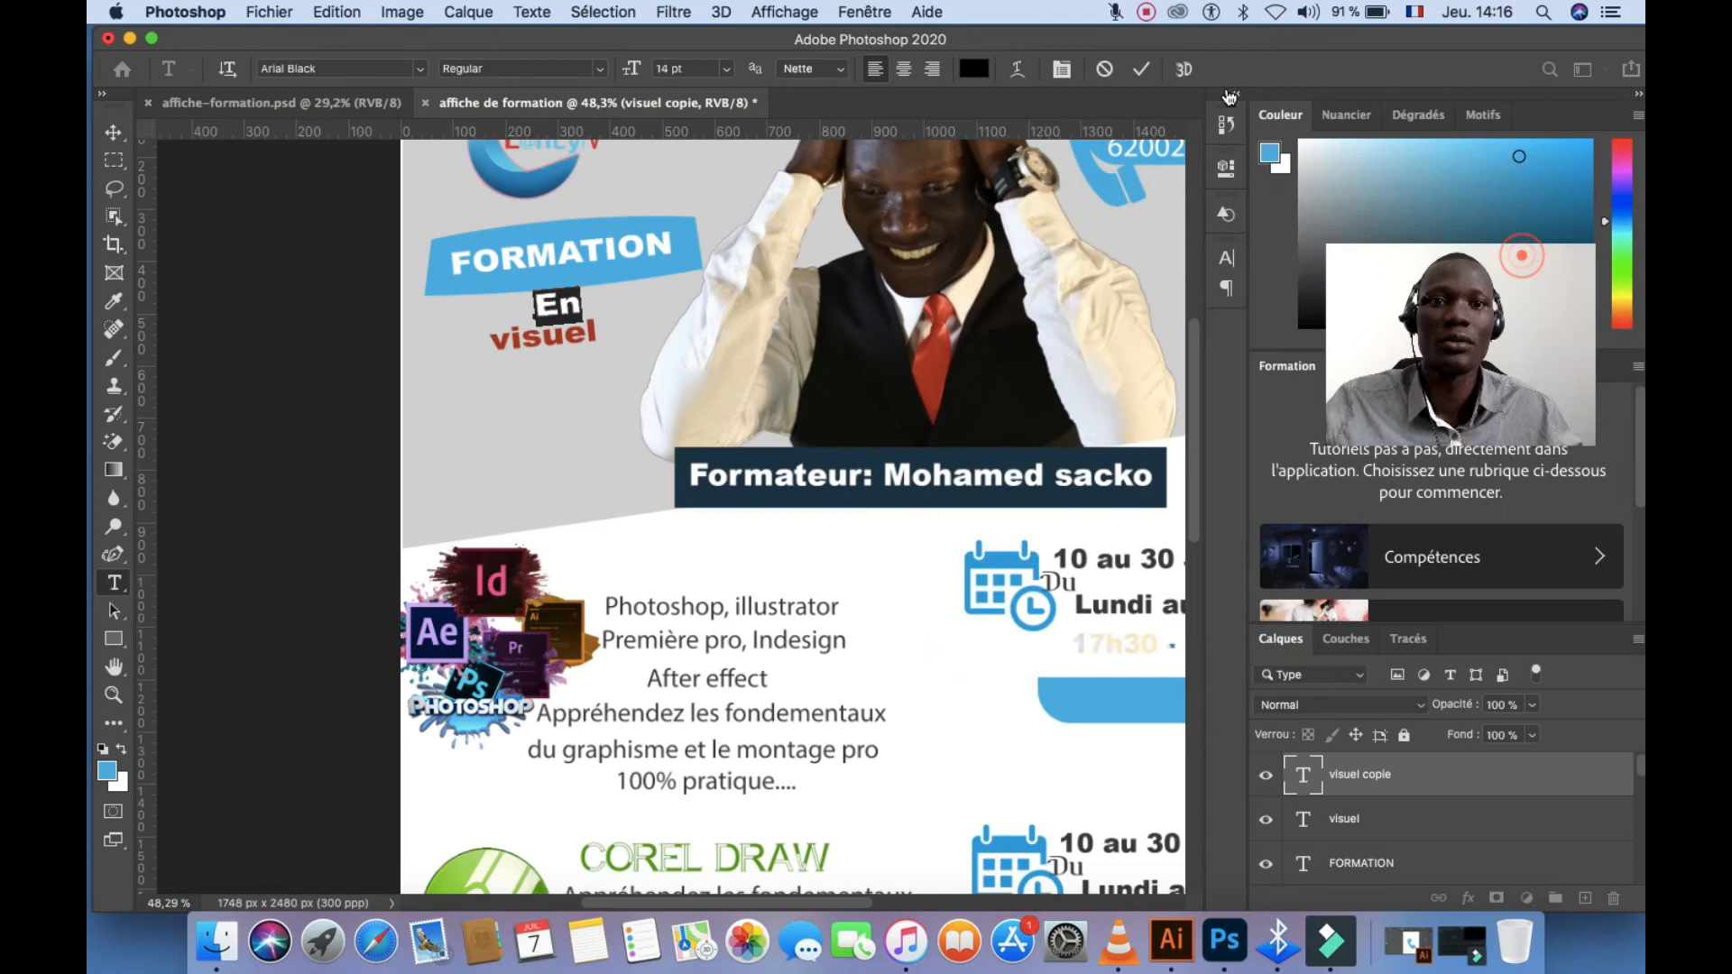
{"action": "left_click", "coordinate": [1142, 70]}
{"action": "key", "text": "v"}
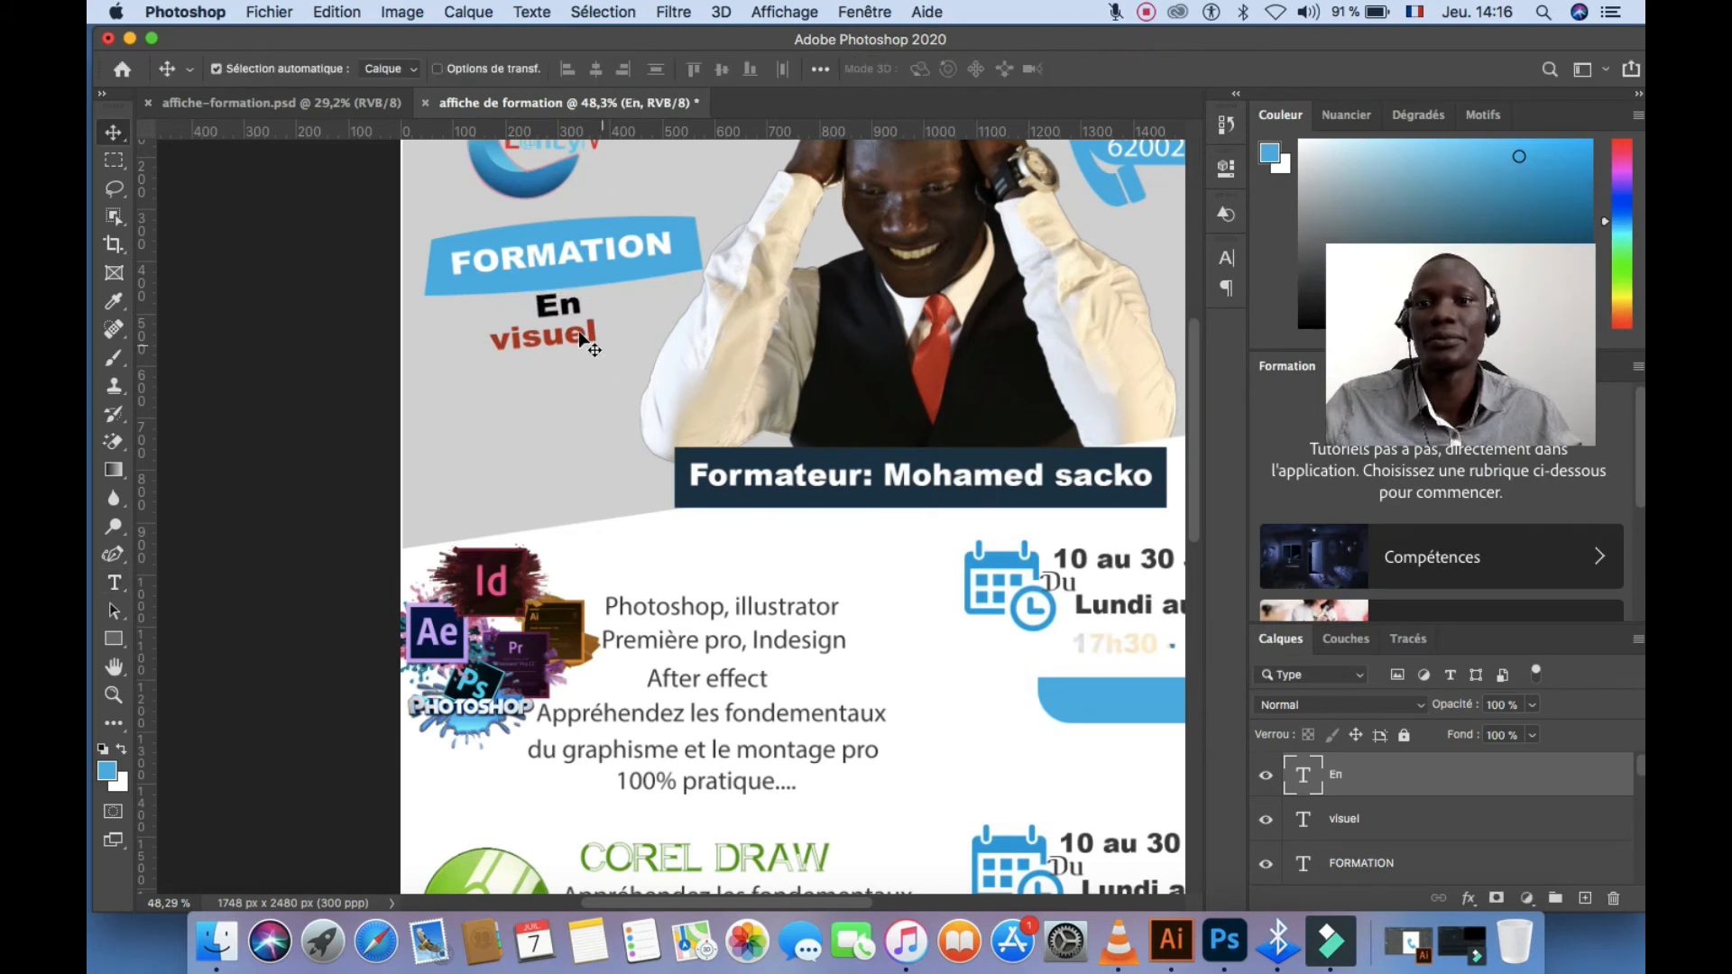
{"action": "left_click_drag", "start_coordinate": [592, 339], "coordinate": [607, 339]}
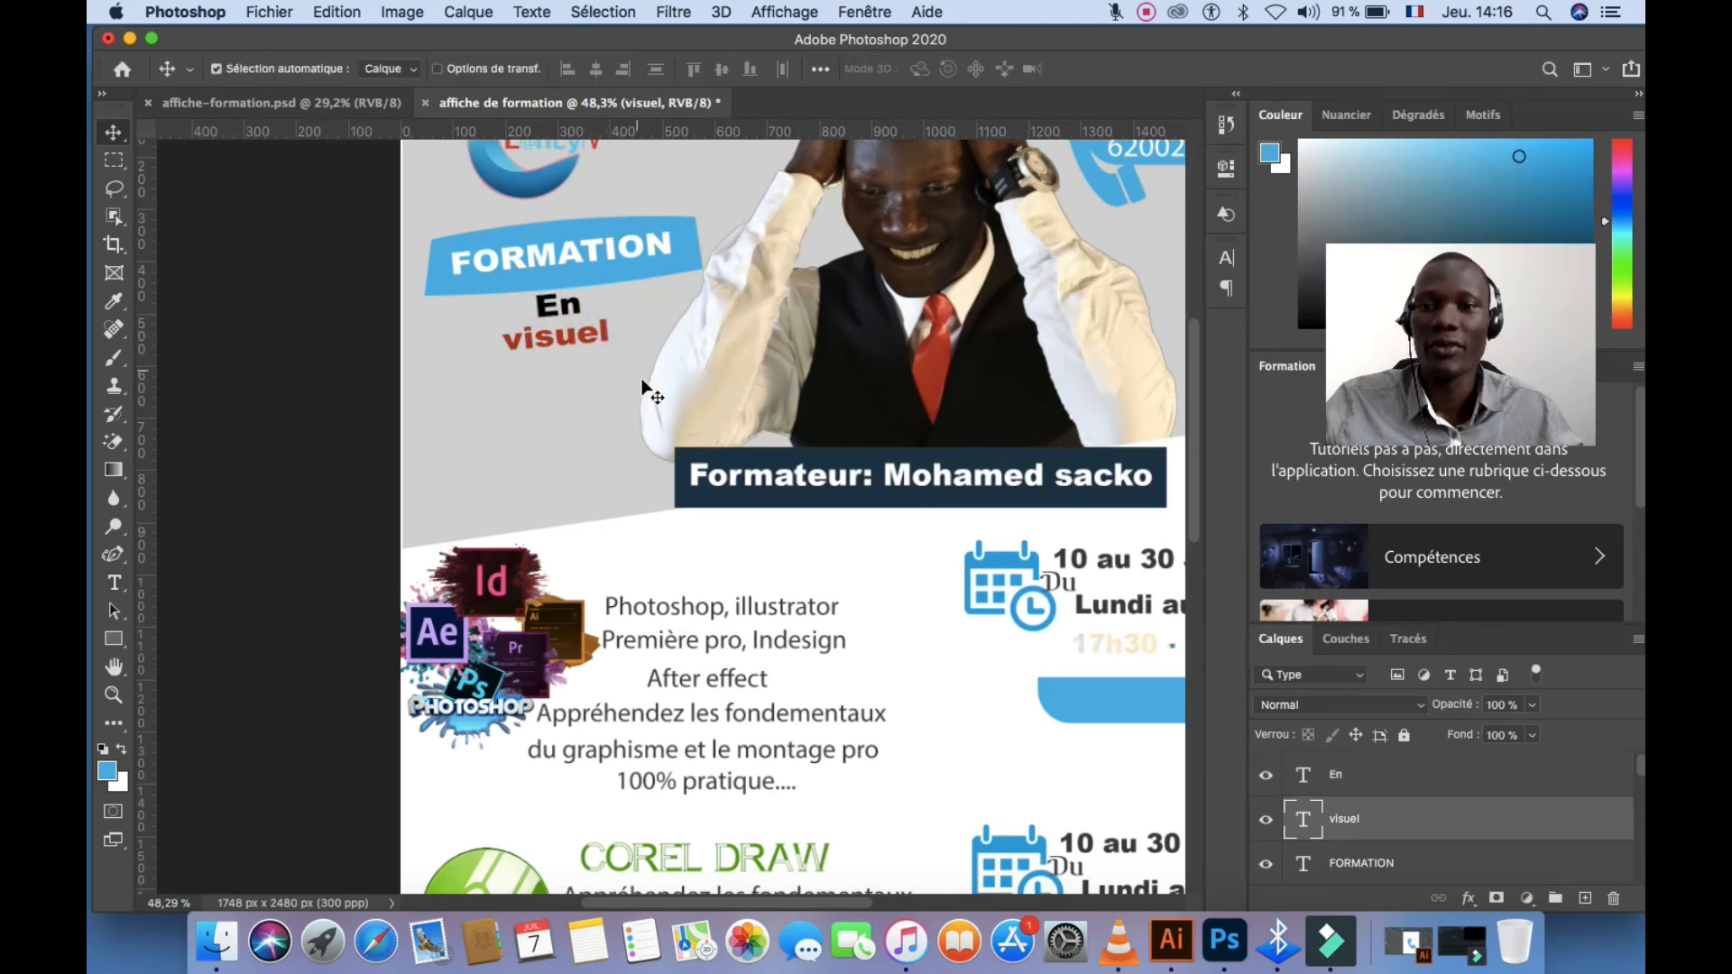
{"action": "scroll", "coordinate": [651, 414], "scroll_direction": "down", "scroll_amount": 4}
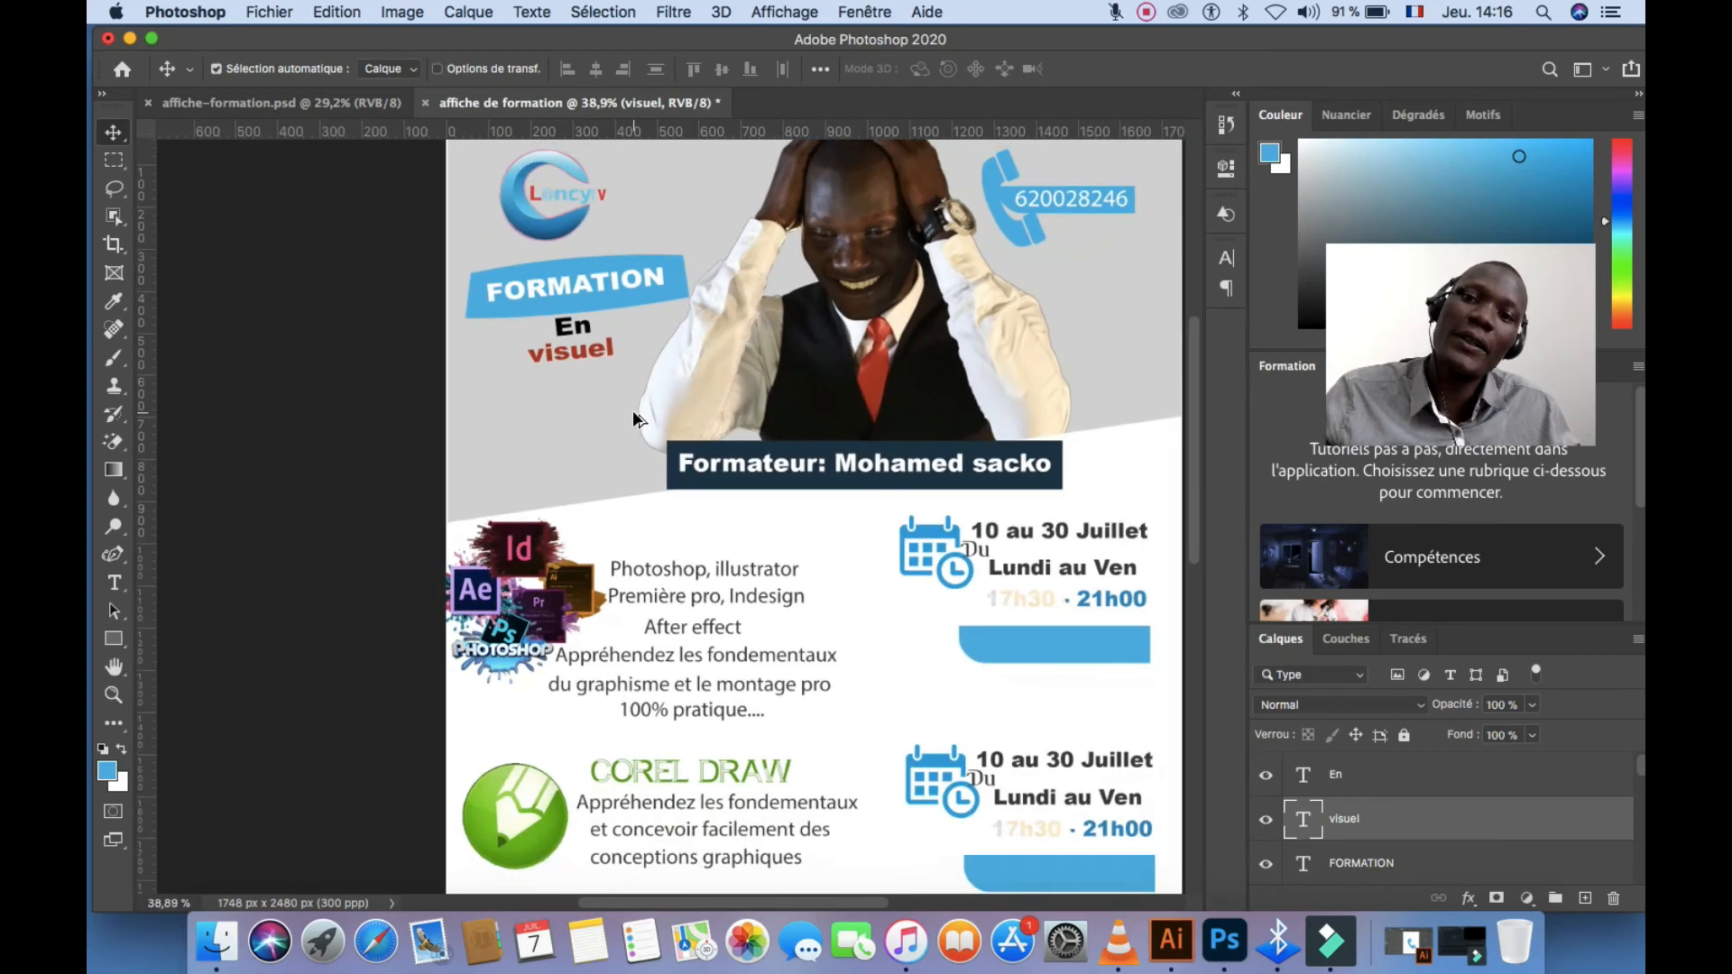
{"action": "scroll", "coordinate": [633, 415], "scroll_direction": "down", "scroll_amount": 1}
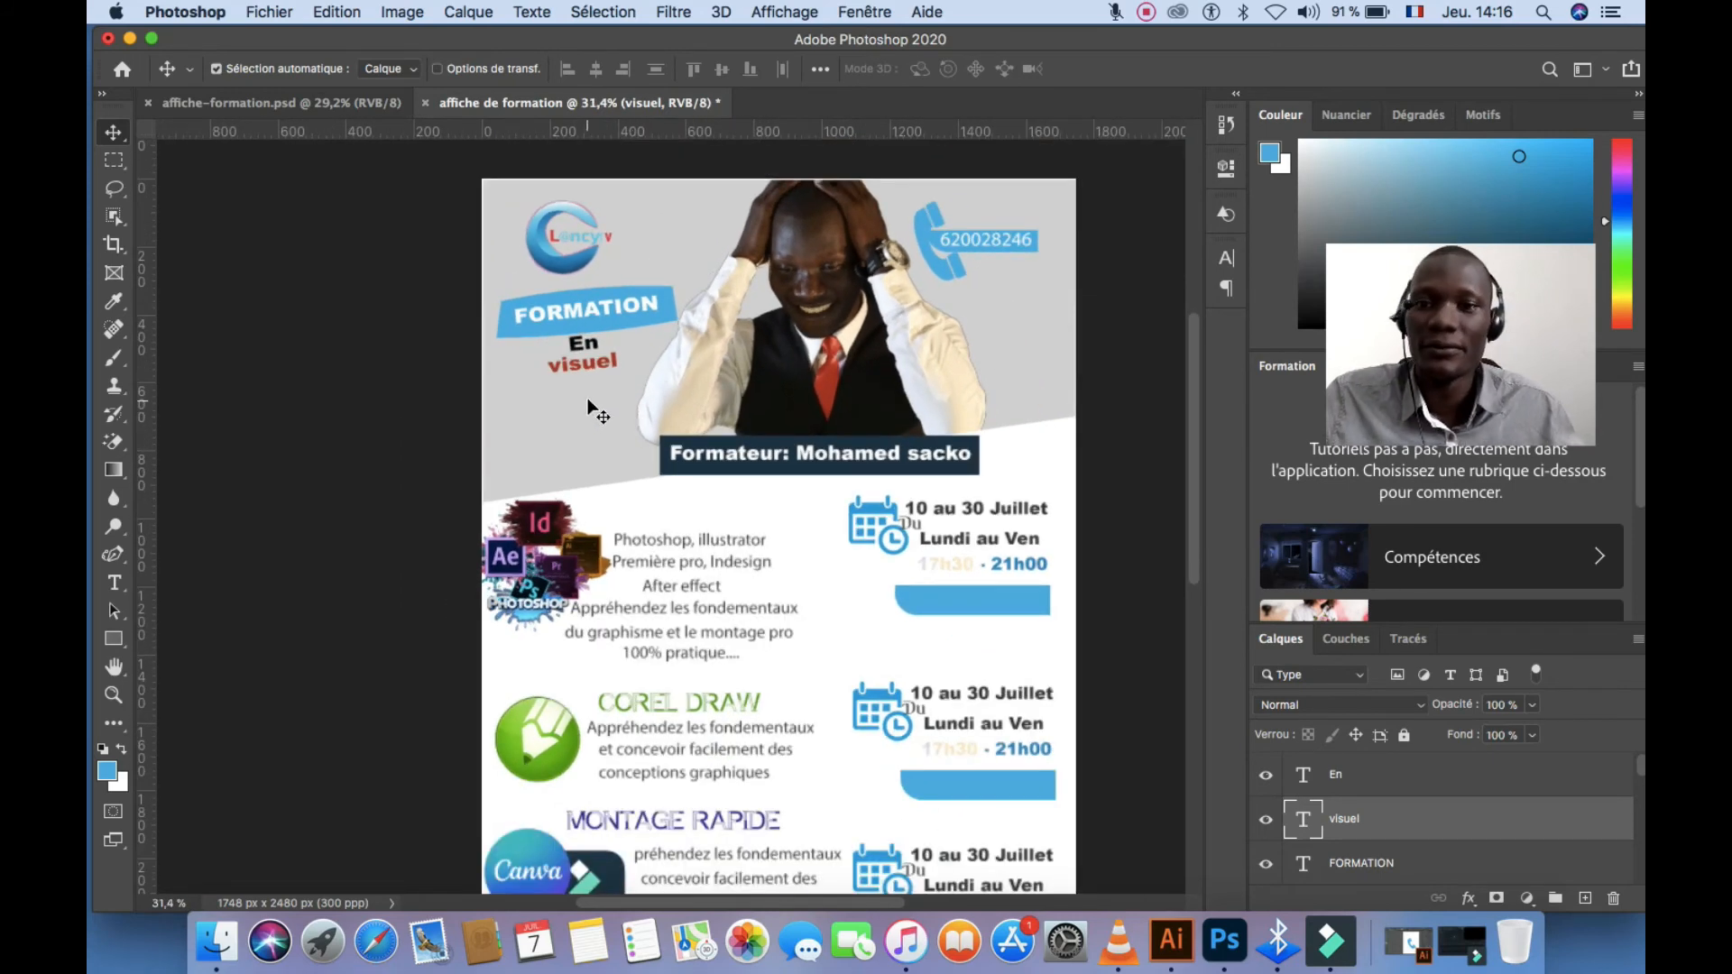
{"action": "scroll", "coordinate": [592, 401], "scroll_direction": "up", "scroll_amount": 1}
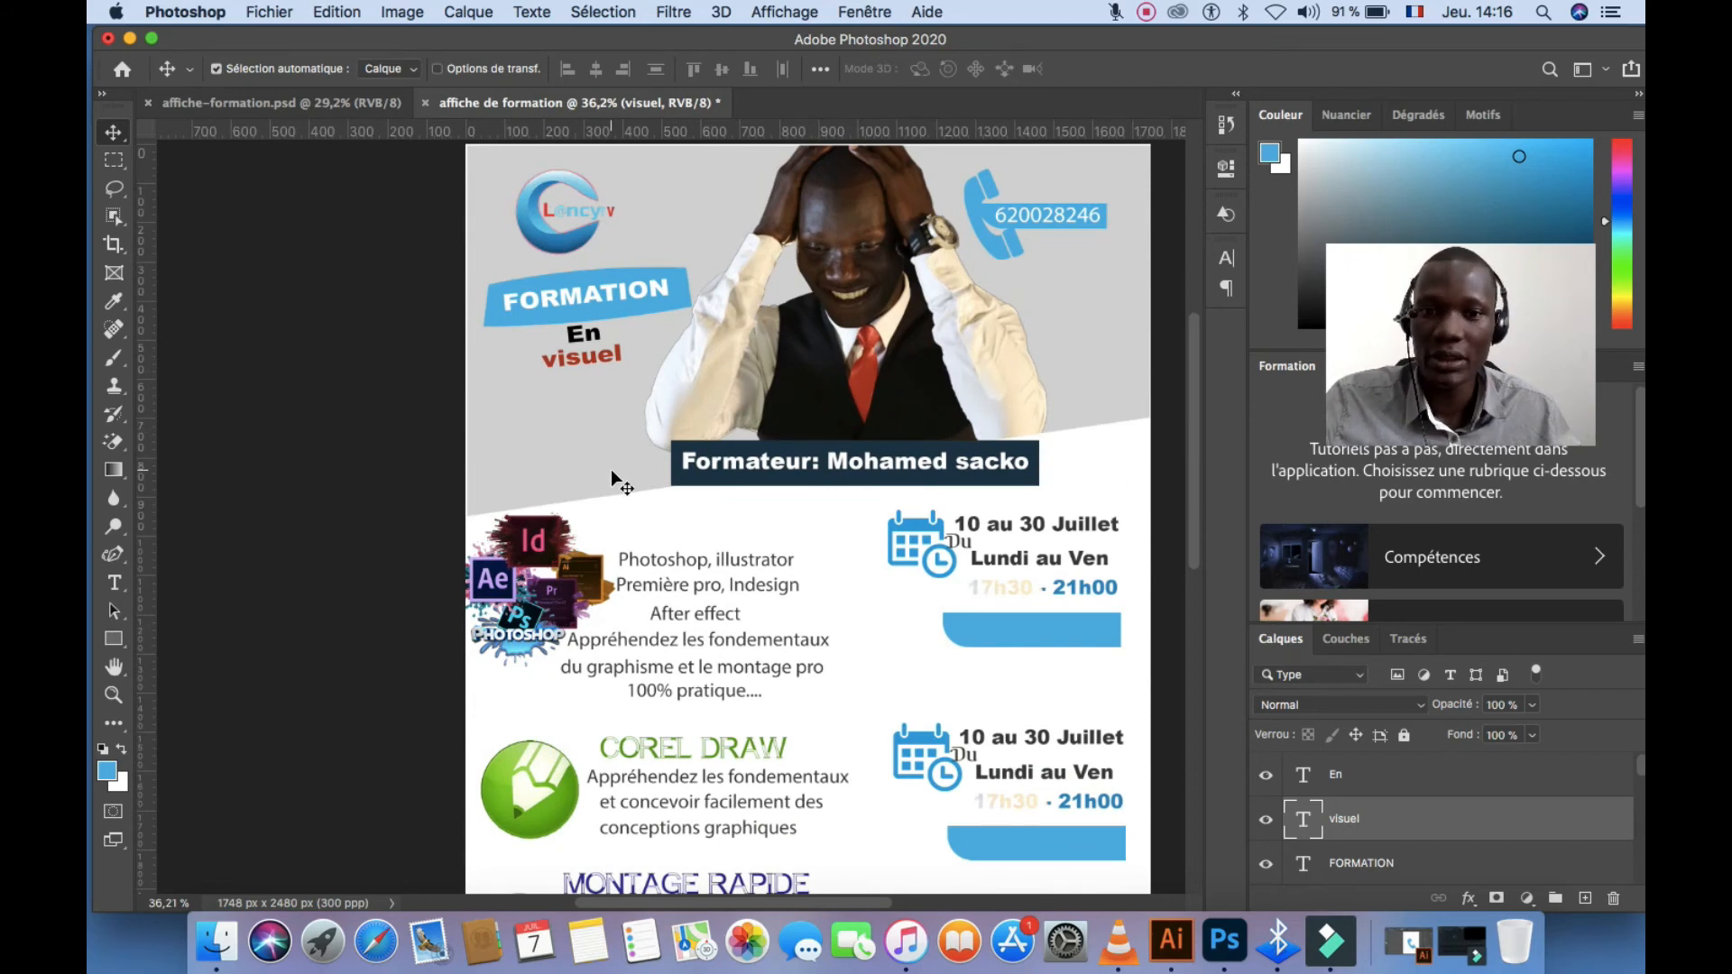
{"action": "scroll", "coordinate": [615, 476], "scroll_direction": "down", "scroll_amount": 1}
{"action": "scroll", "coordinate": [616, 478], "scroll_direction": "up", "scroll_amount": 2}
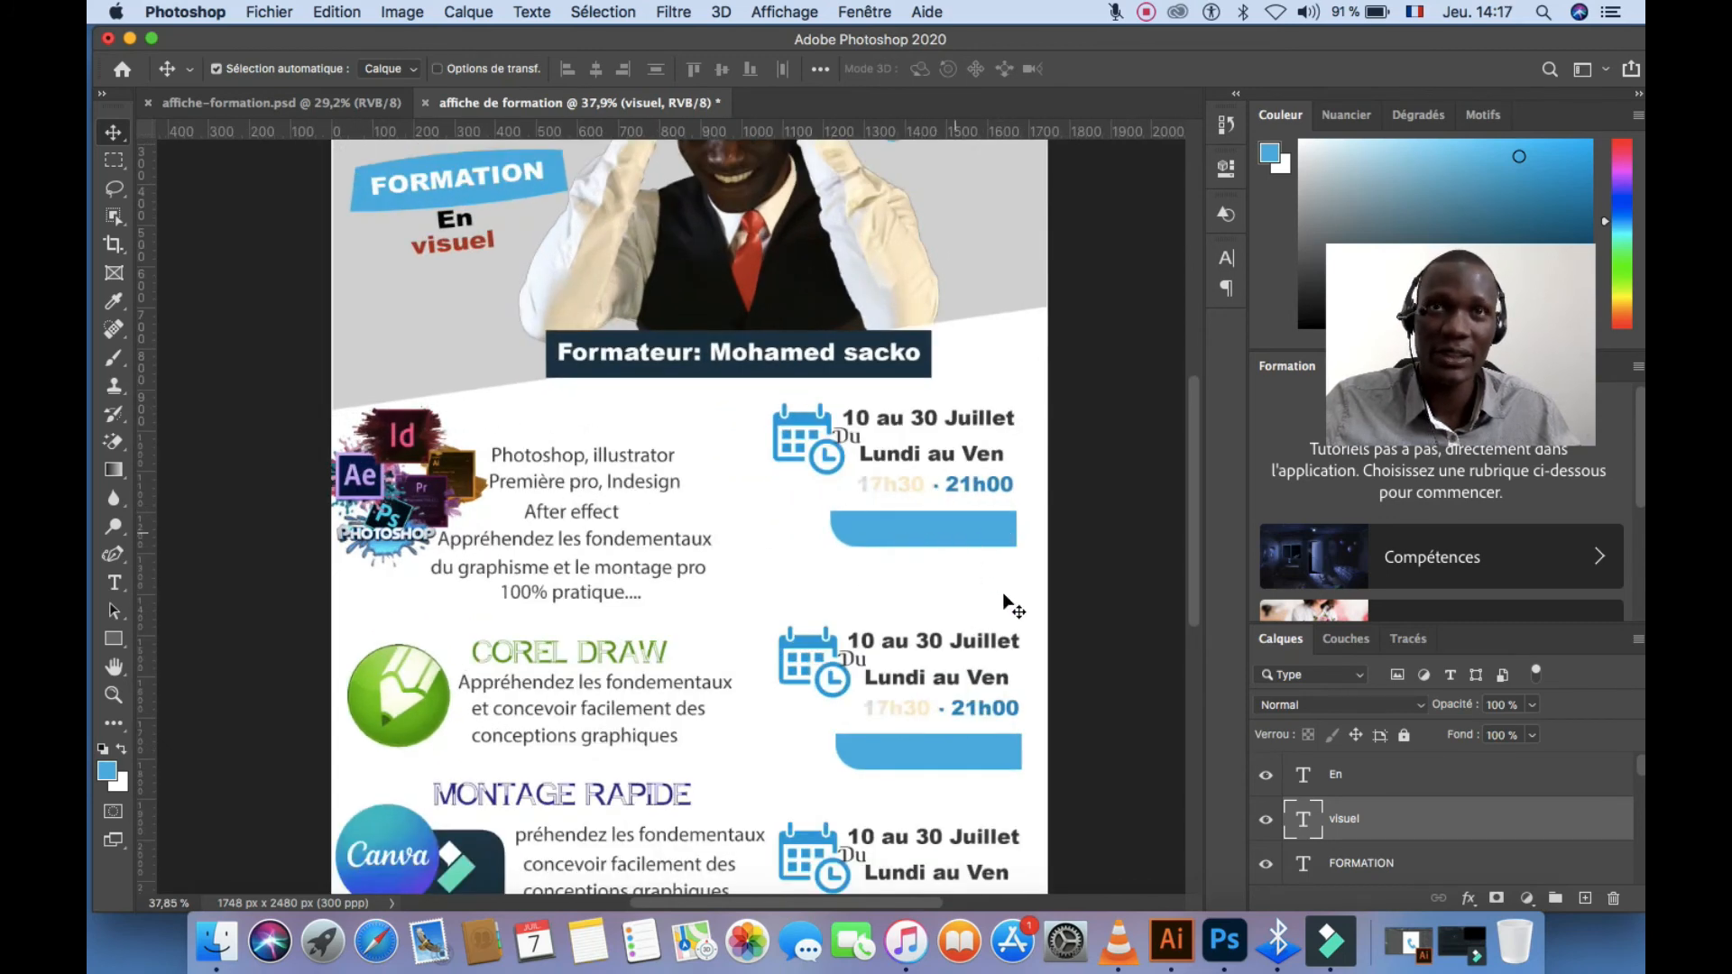
{"action": "scroll", "coordinate": [910, 734], "scroll_direction": "down", "scroll_amount": 2}
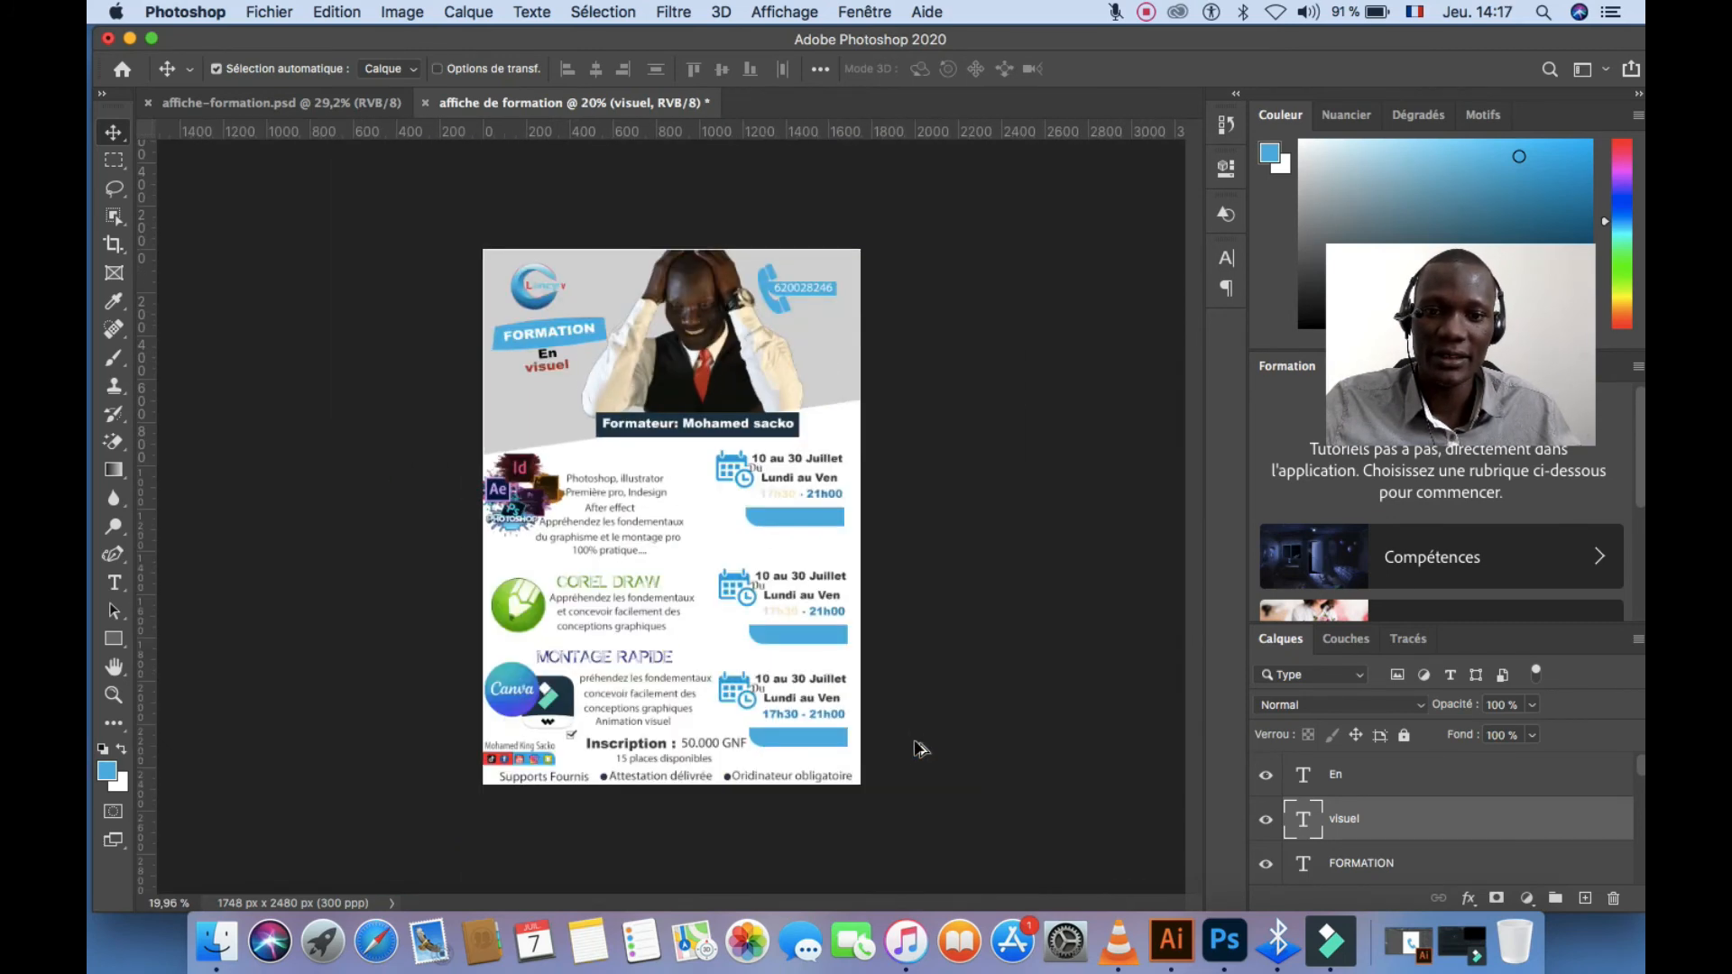
{"action": "scroll", "coordinate": [791, 732], "scroll_direction": "up", "scroll_amount": 1}
{"action": "scroll", "coordinate": [790, 729], "scroll_direction": "up", "scroll_amount": 4}
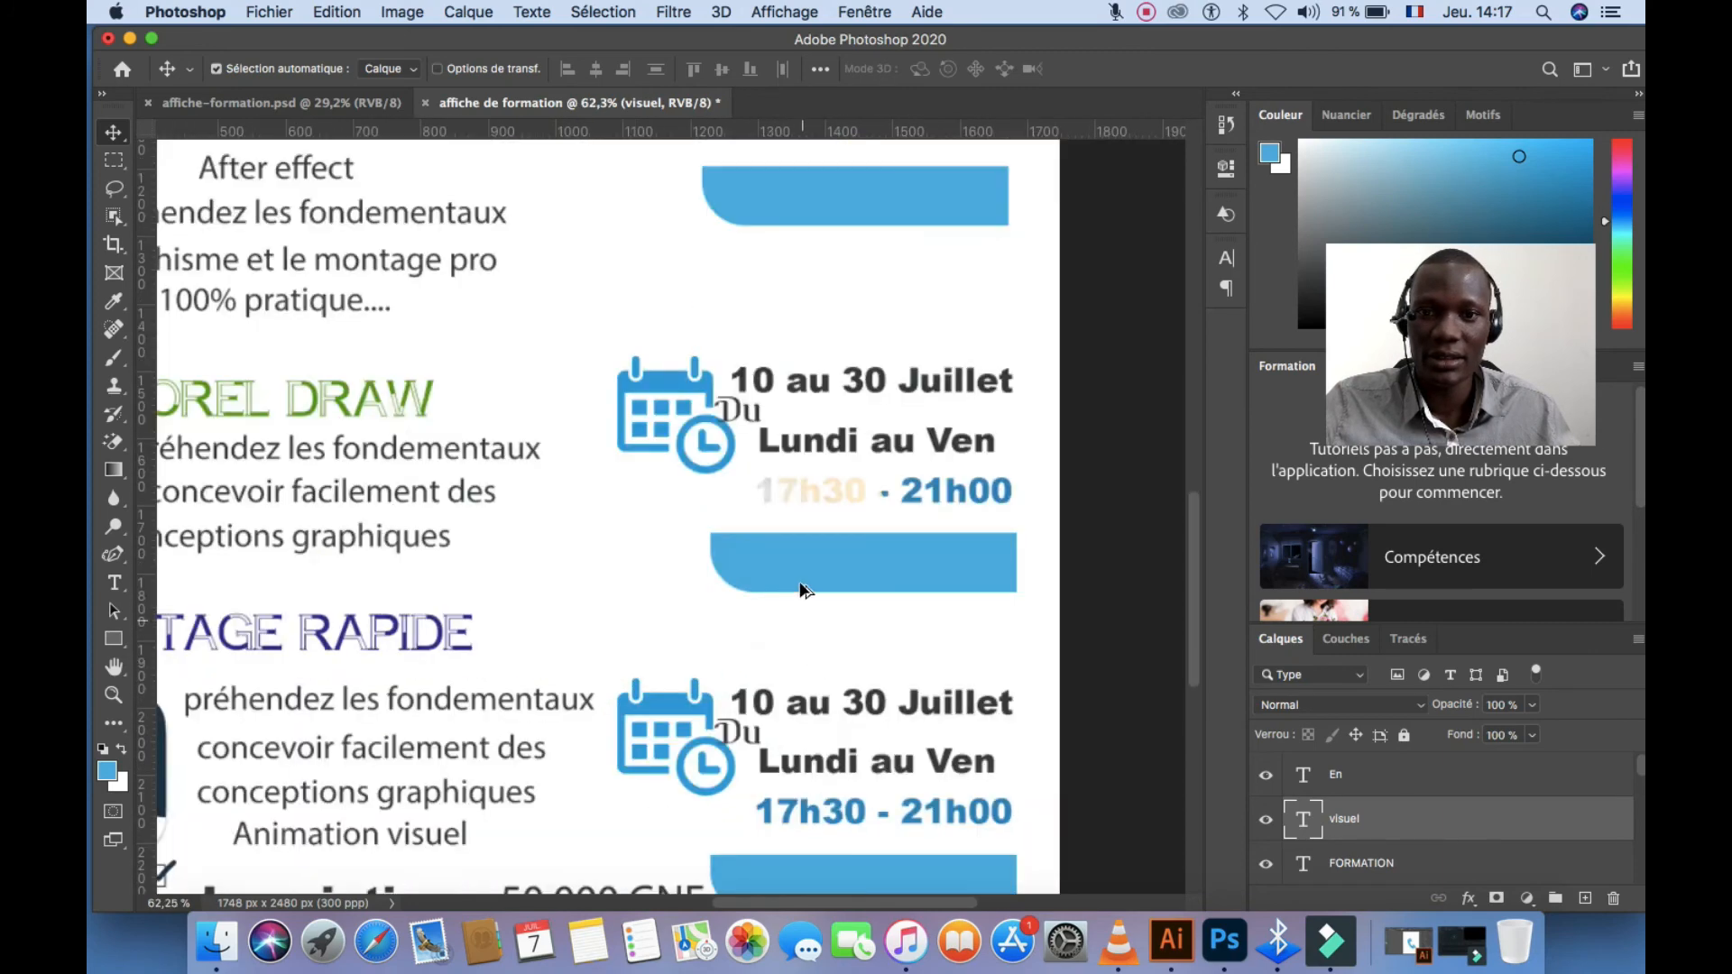
{"action": "scroll", "coordinate": [799, 544], "scroll_direction": "down", "scroll_amount": 3}
Copy the '10 au 30 Juillet' text onto the first blue bar, retype it 'Tarif:...........' in white
{"action": "scroll", "coordinate": [825, 365], "scroll_direction": "up", "scroll_amount": 1}
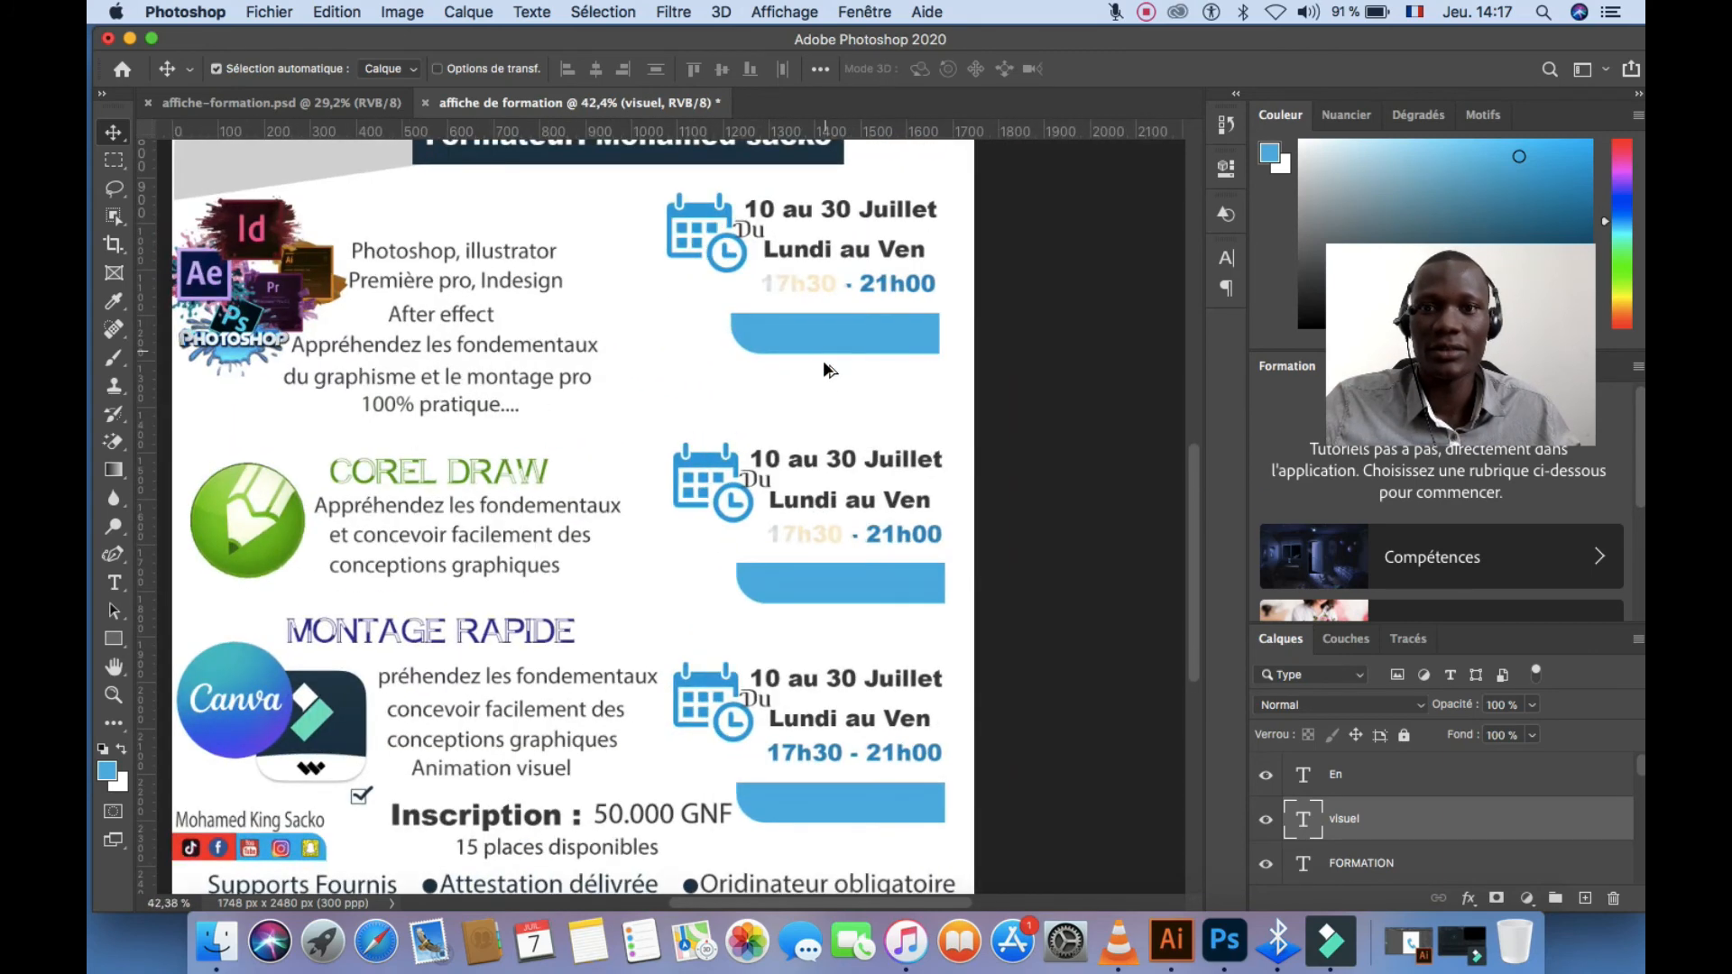
{"action": "left_click", "coordinate": [849, 462]}
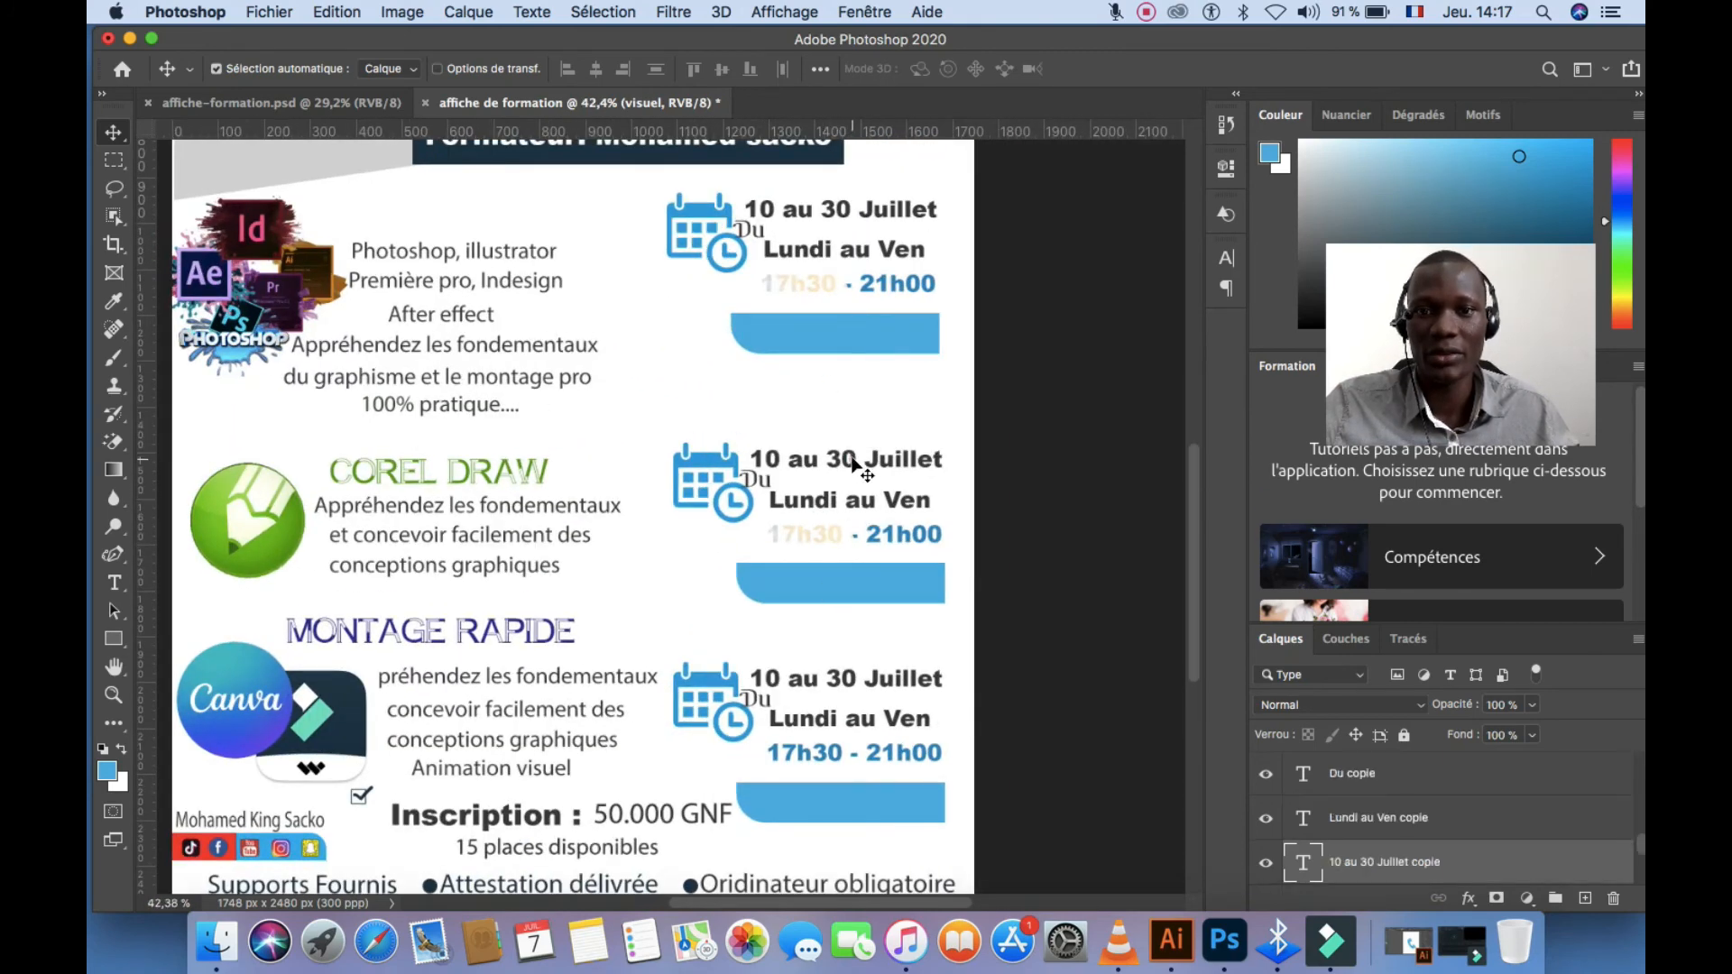
{"action": "left_click_drag", "start_coordinate": [852, 456], "coordinate": [847, 333]}
{"action": "double_click", "coordinate": [847, 333]}
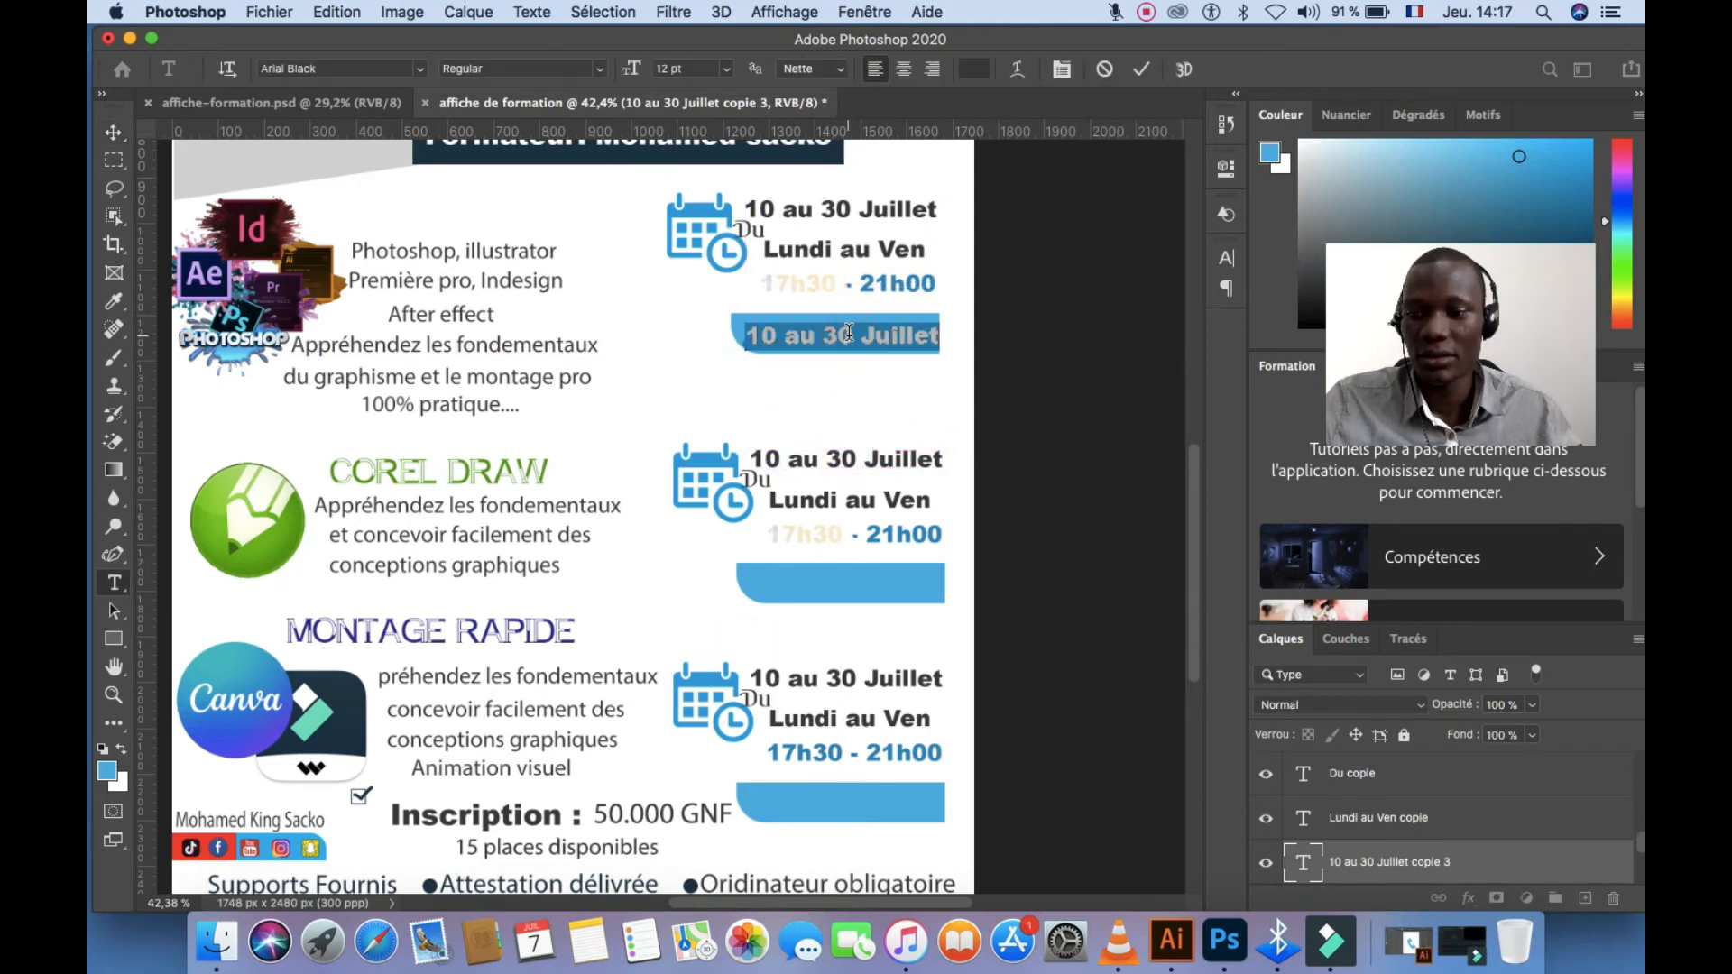
{"action": "type", "text": "T"}
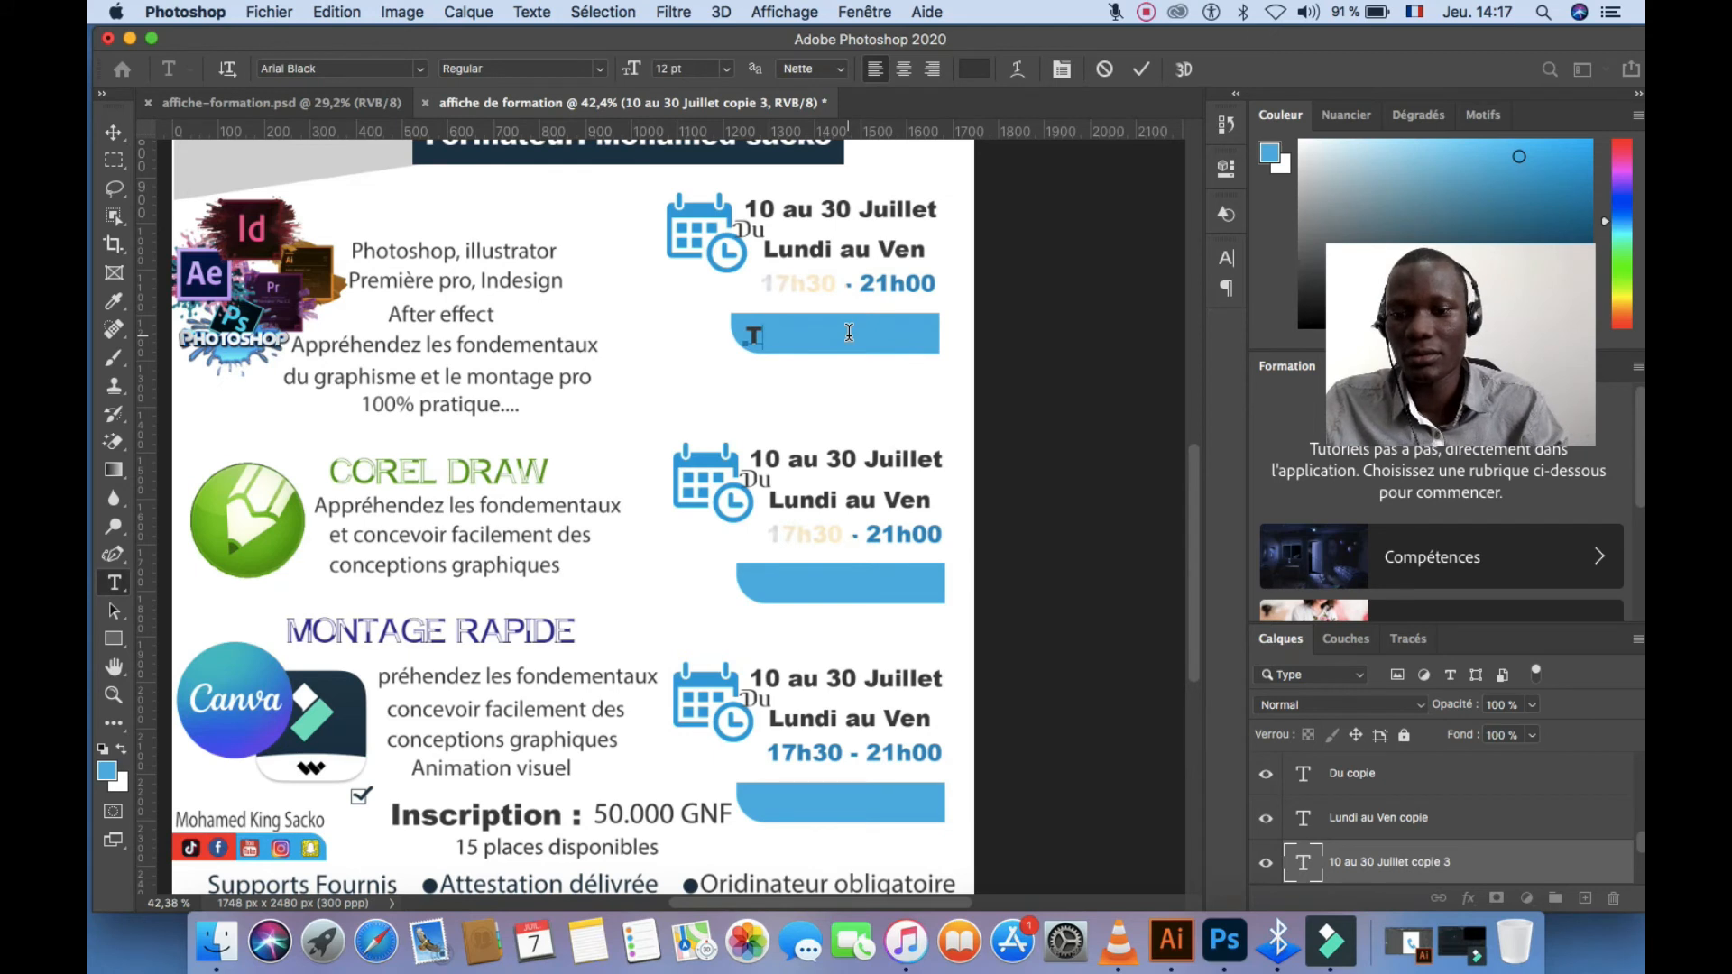
{"action": "type", "text": "arif"}
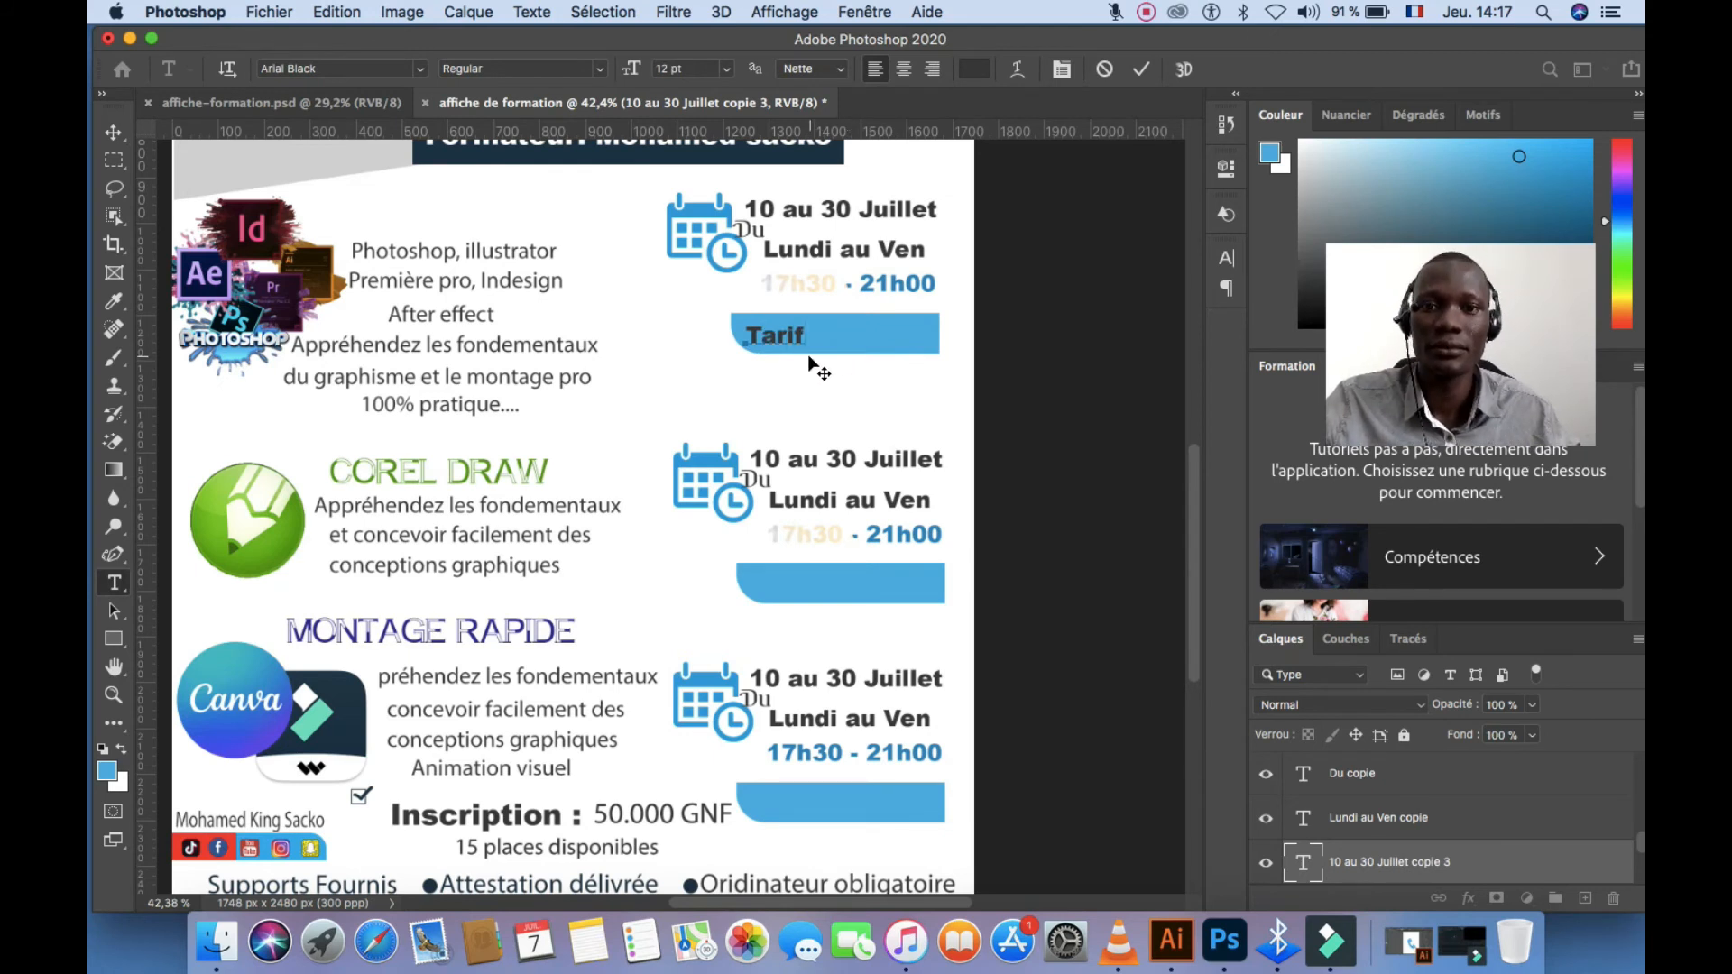
{"action": "type", "text": ":"}
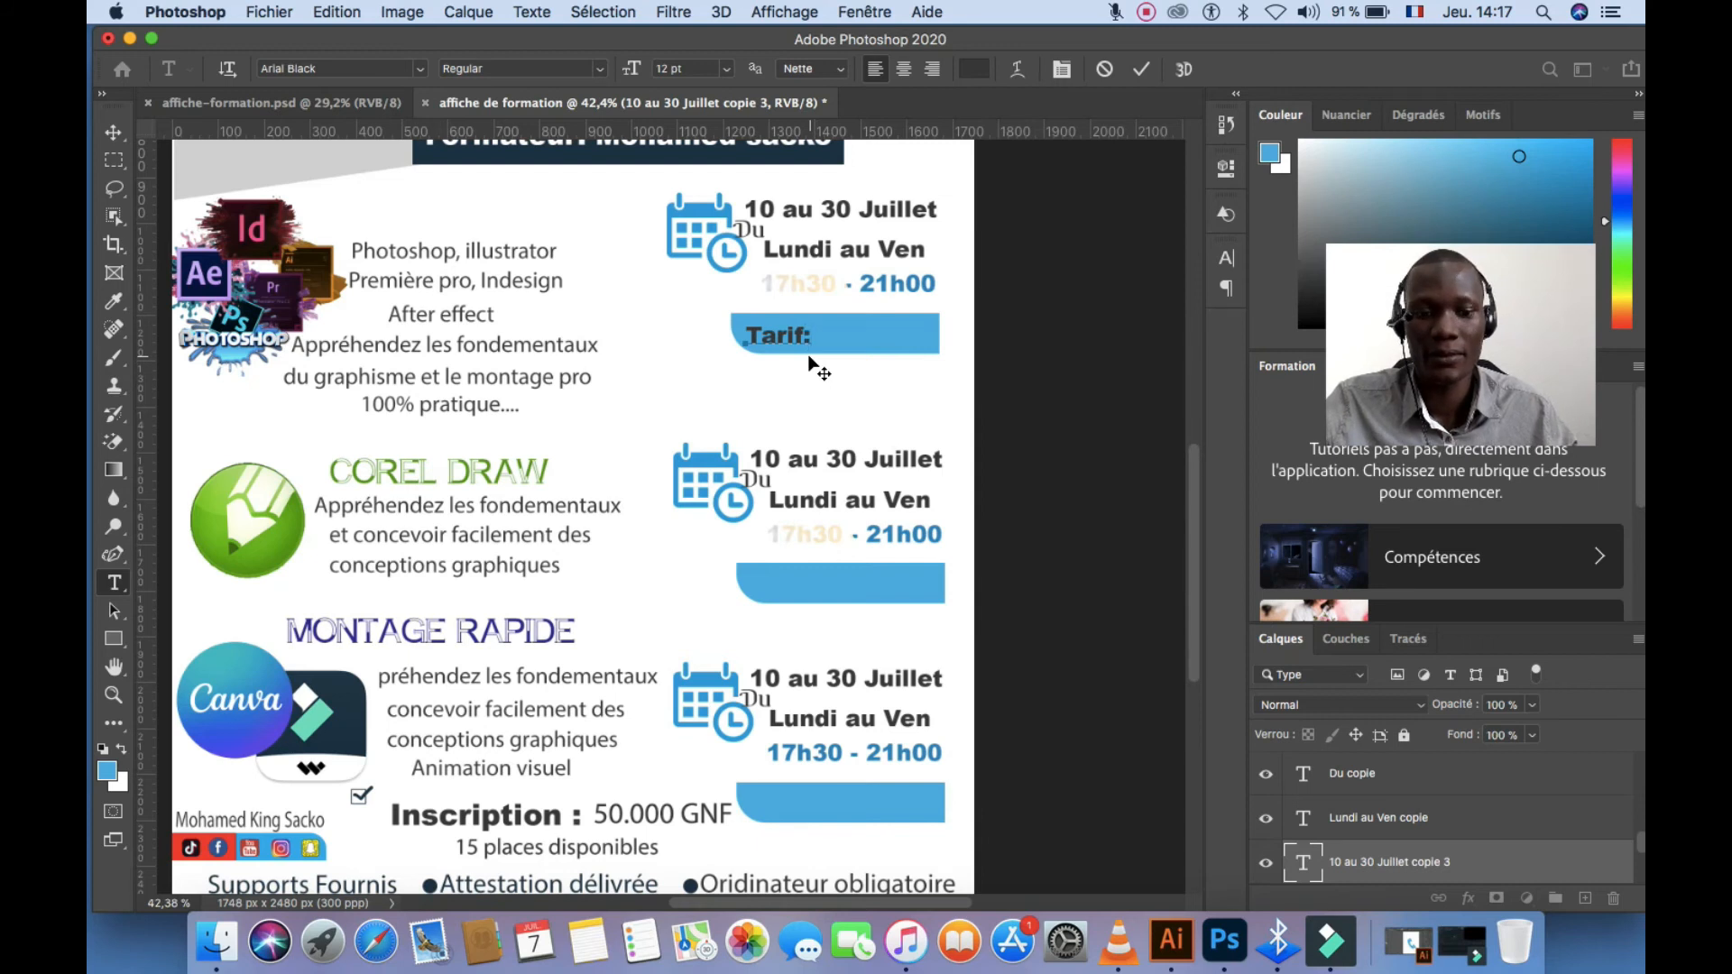
{"action": "type", "text": "...."}
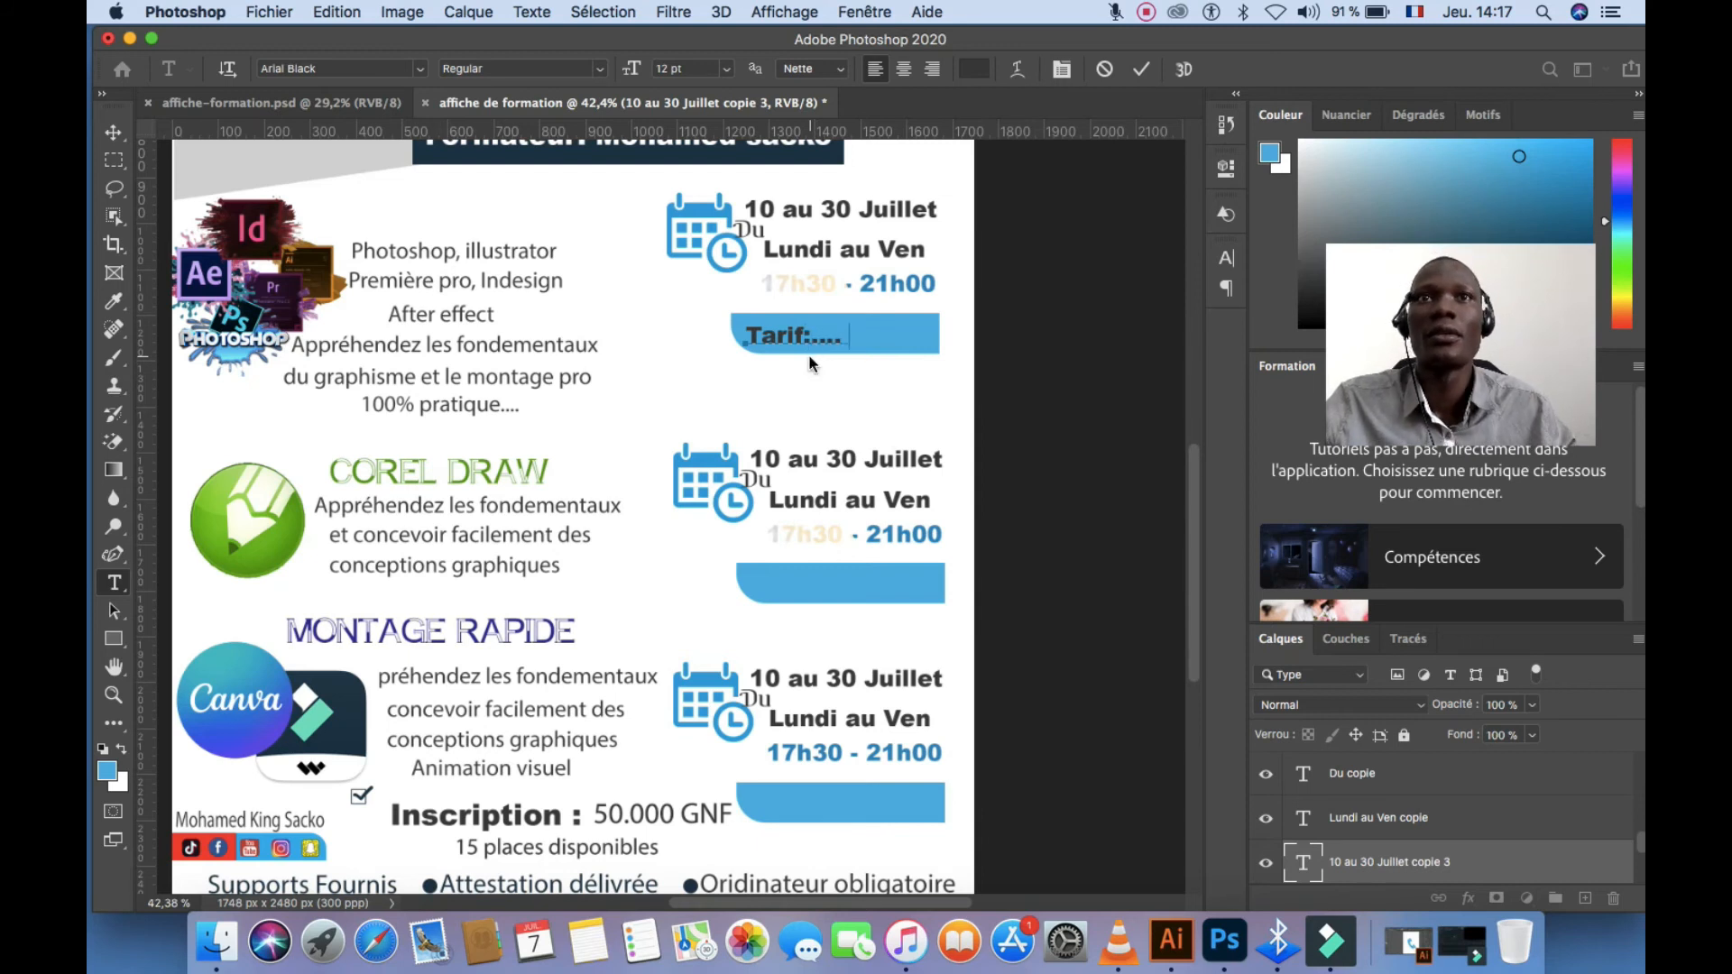
{"action": "type", "text": "......."}
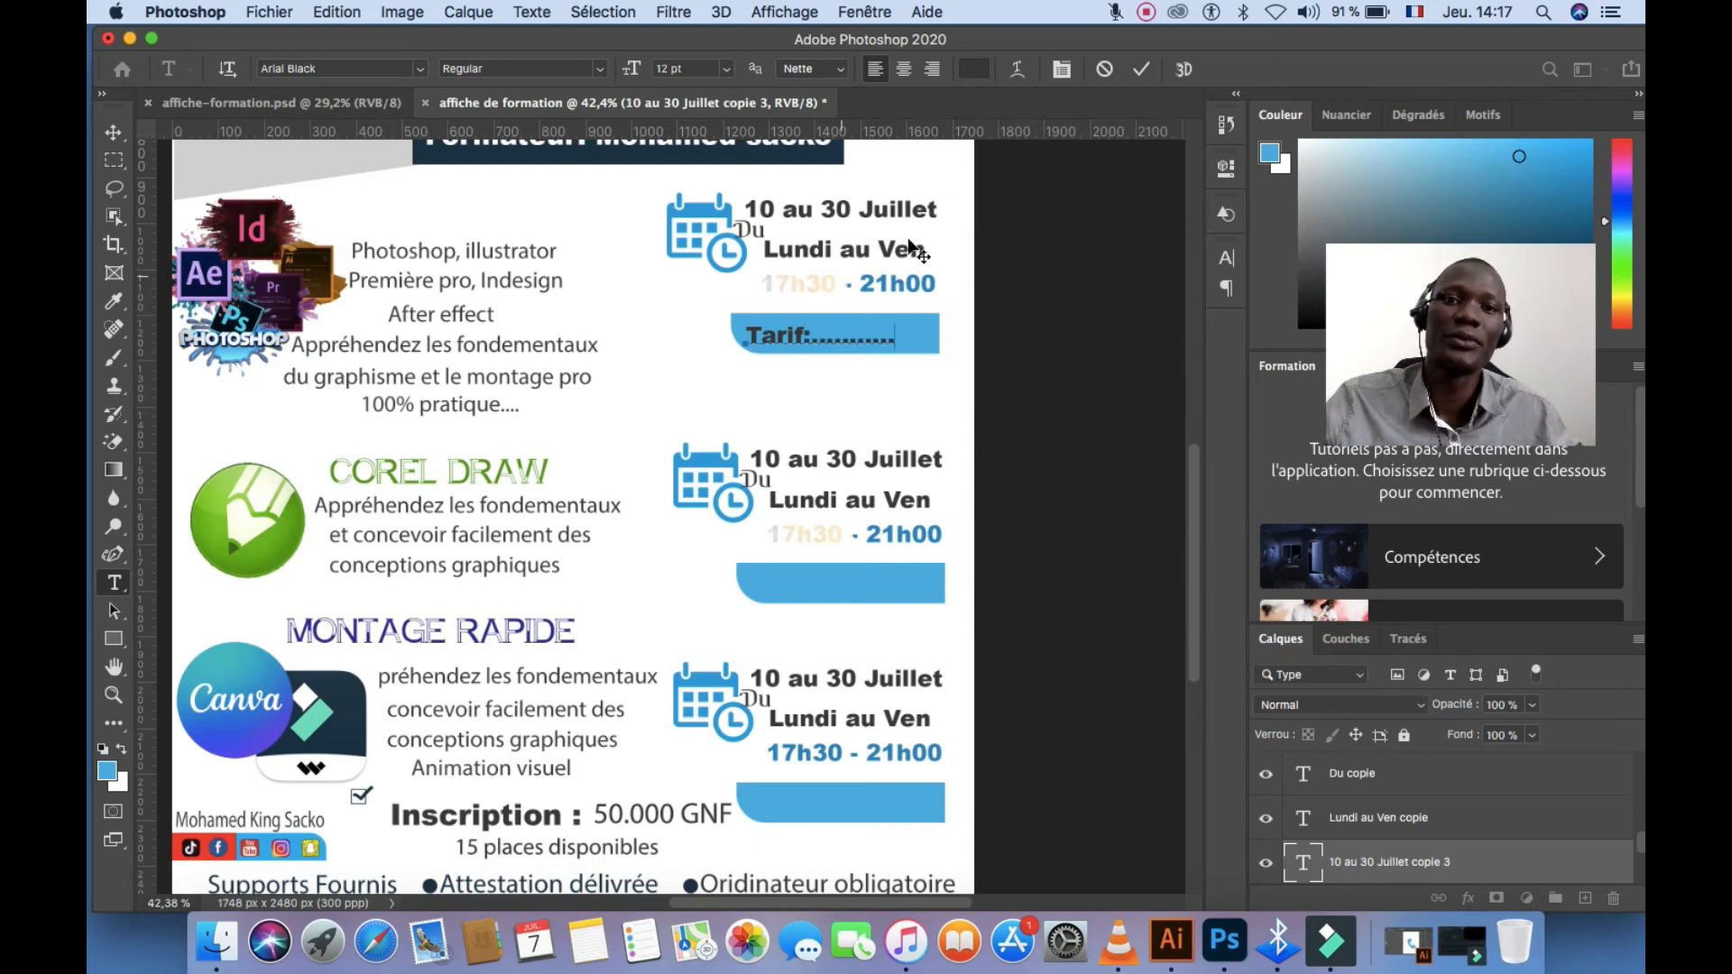
{"action": "left_click_drag", "start_coordinate": [901, 345], "coordinate": [684, 317]}
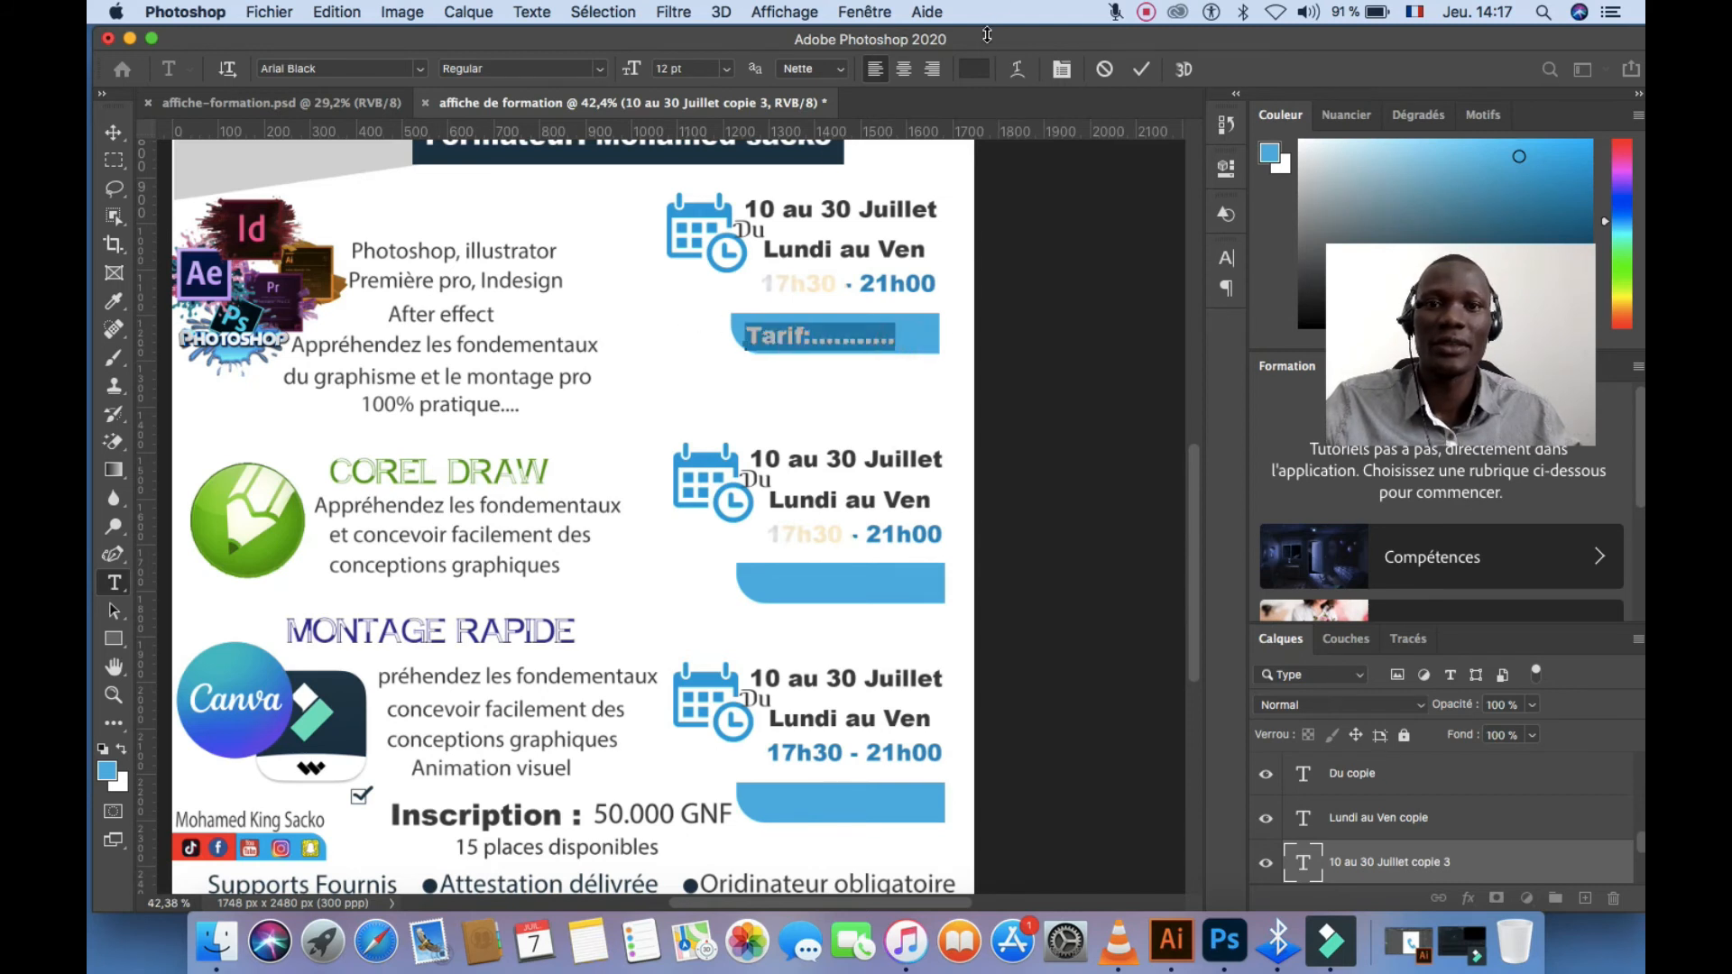
{"action": "left_click", "coordinate": [983, 67]}
{"action": "left_click_drag", "start_coordinate": [1035, 293], "coordinate": [987, 181]}
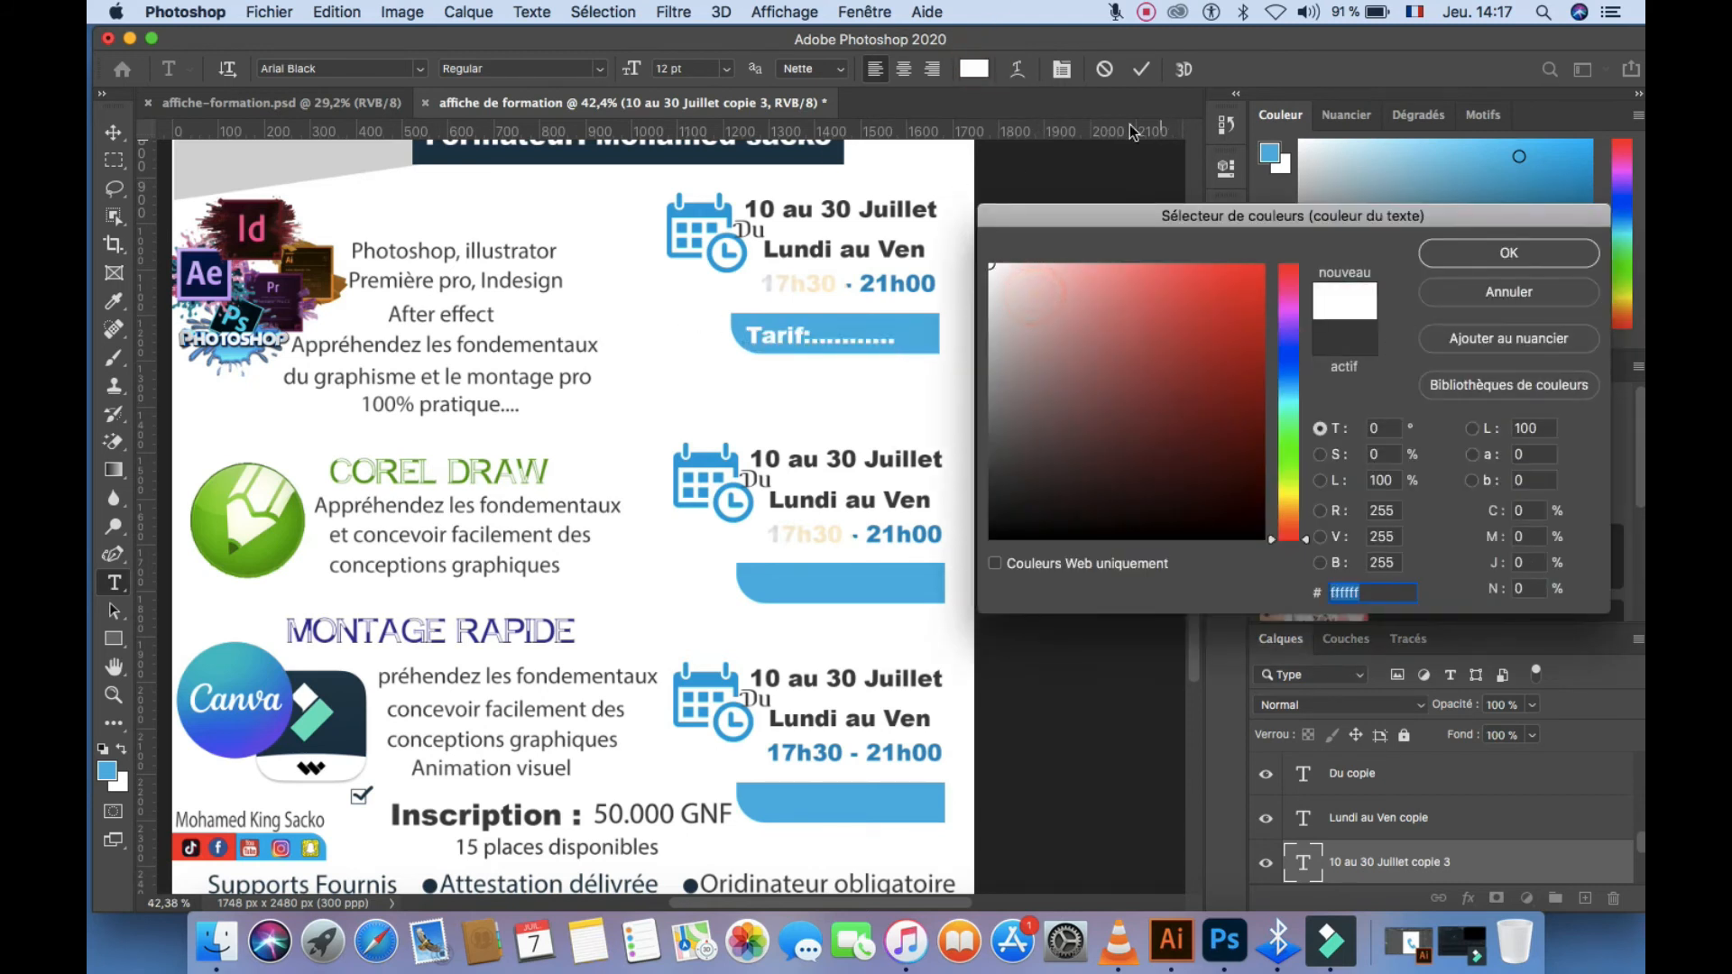
{"action": "left_click", "coordinate": [1513, 253]}
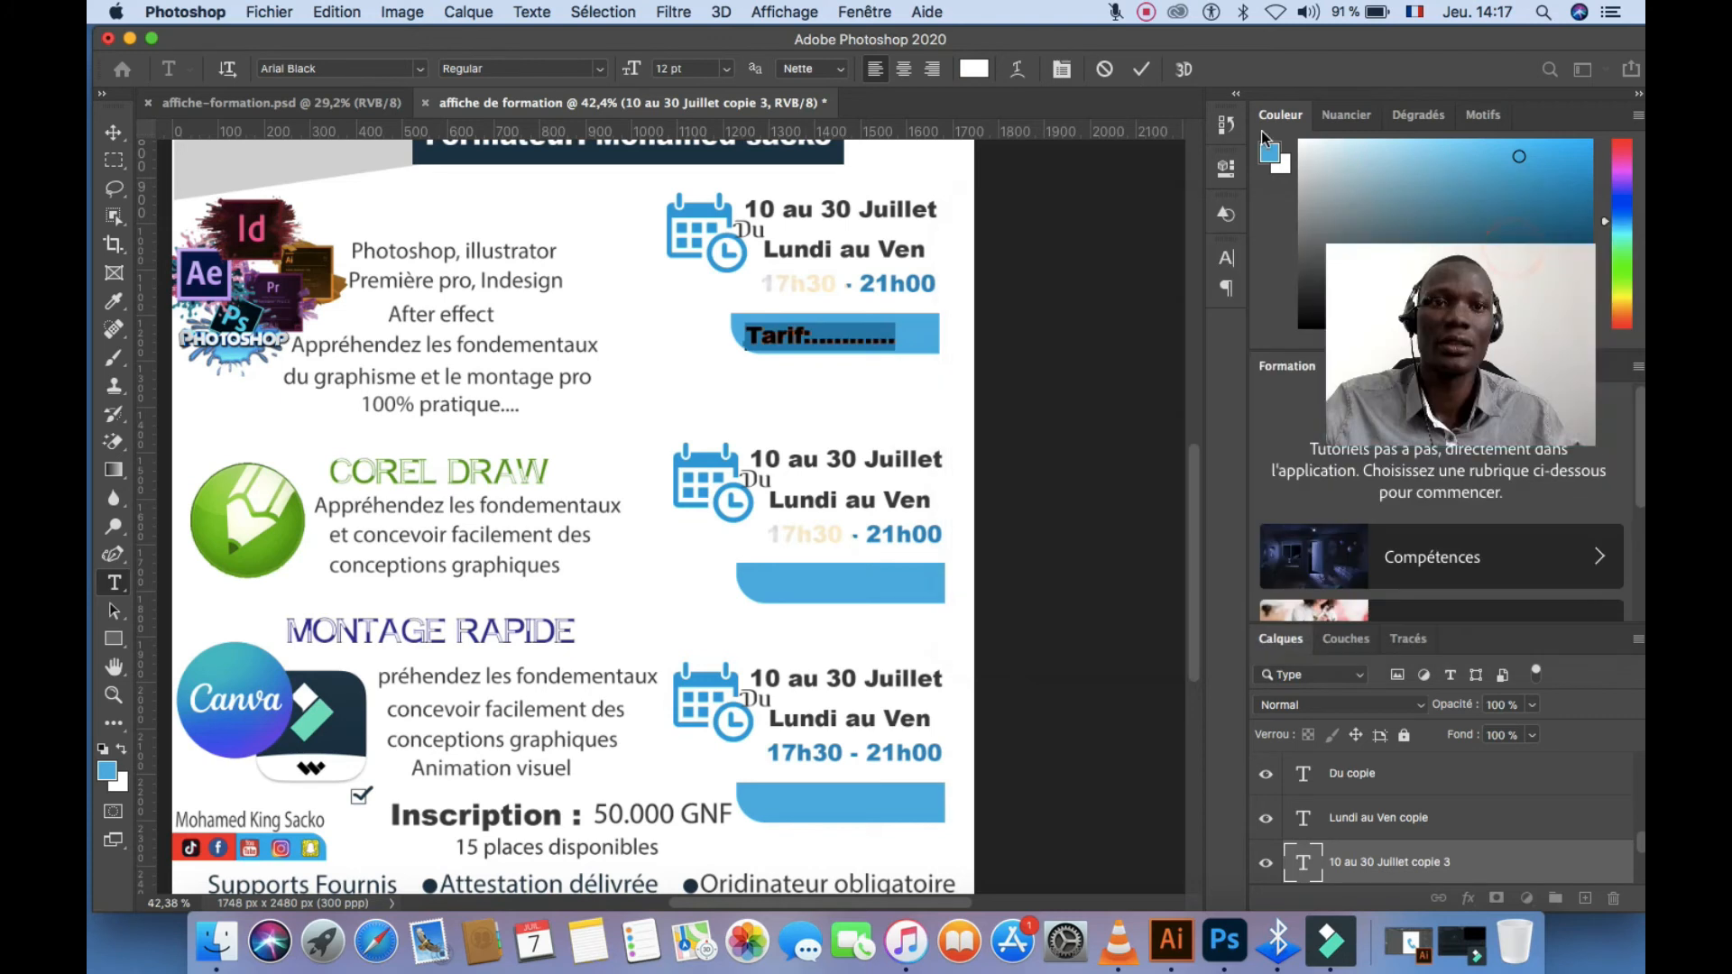
Copy the Tarif label onto the second blue bar and compare against affiche-formation.psd
{"action": "key", "text": "v"}
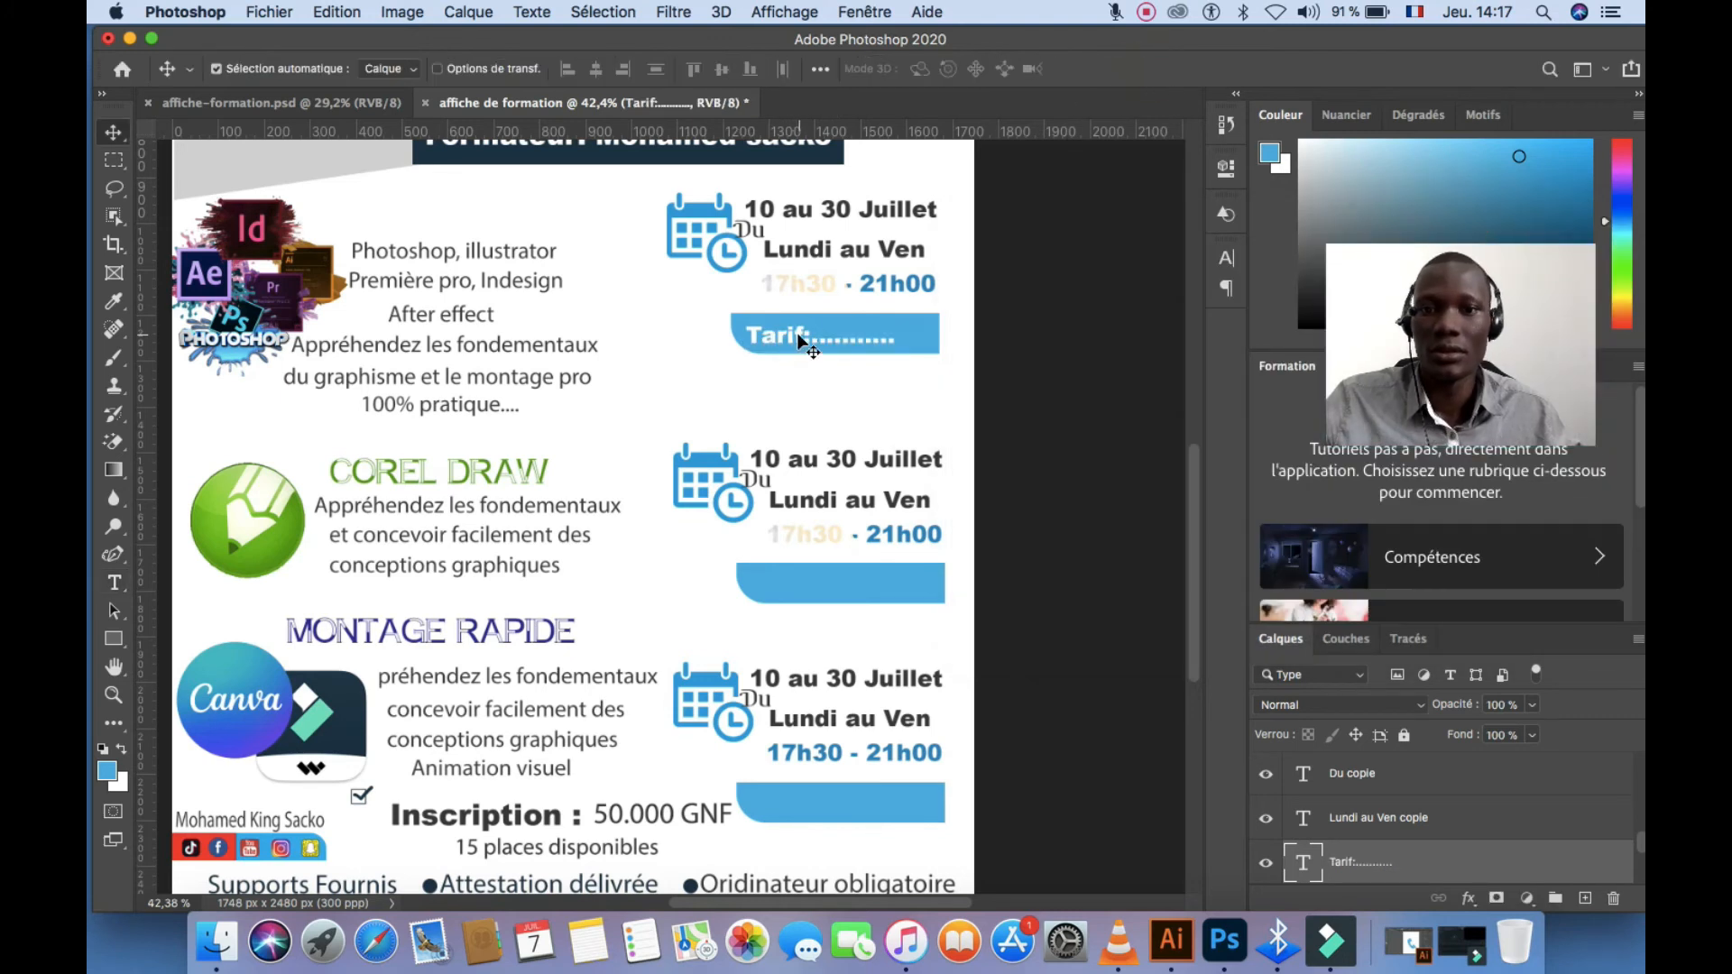
{"action": "left_click_drag", "start_coordinate": [797, 339], "coordinate": [841, 812]}
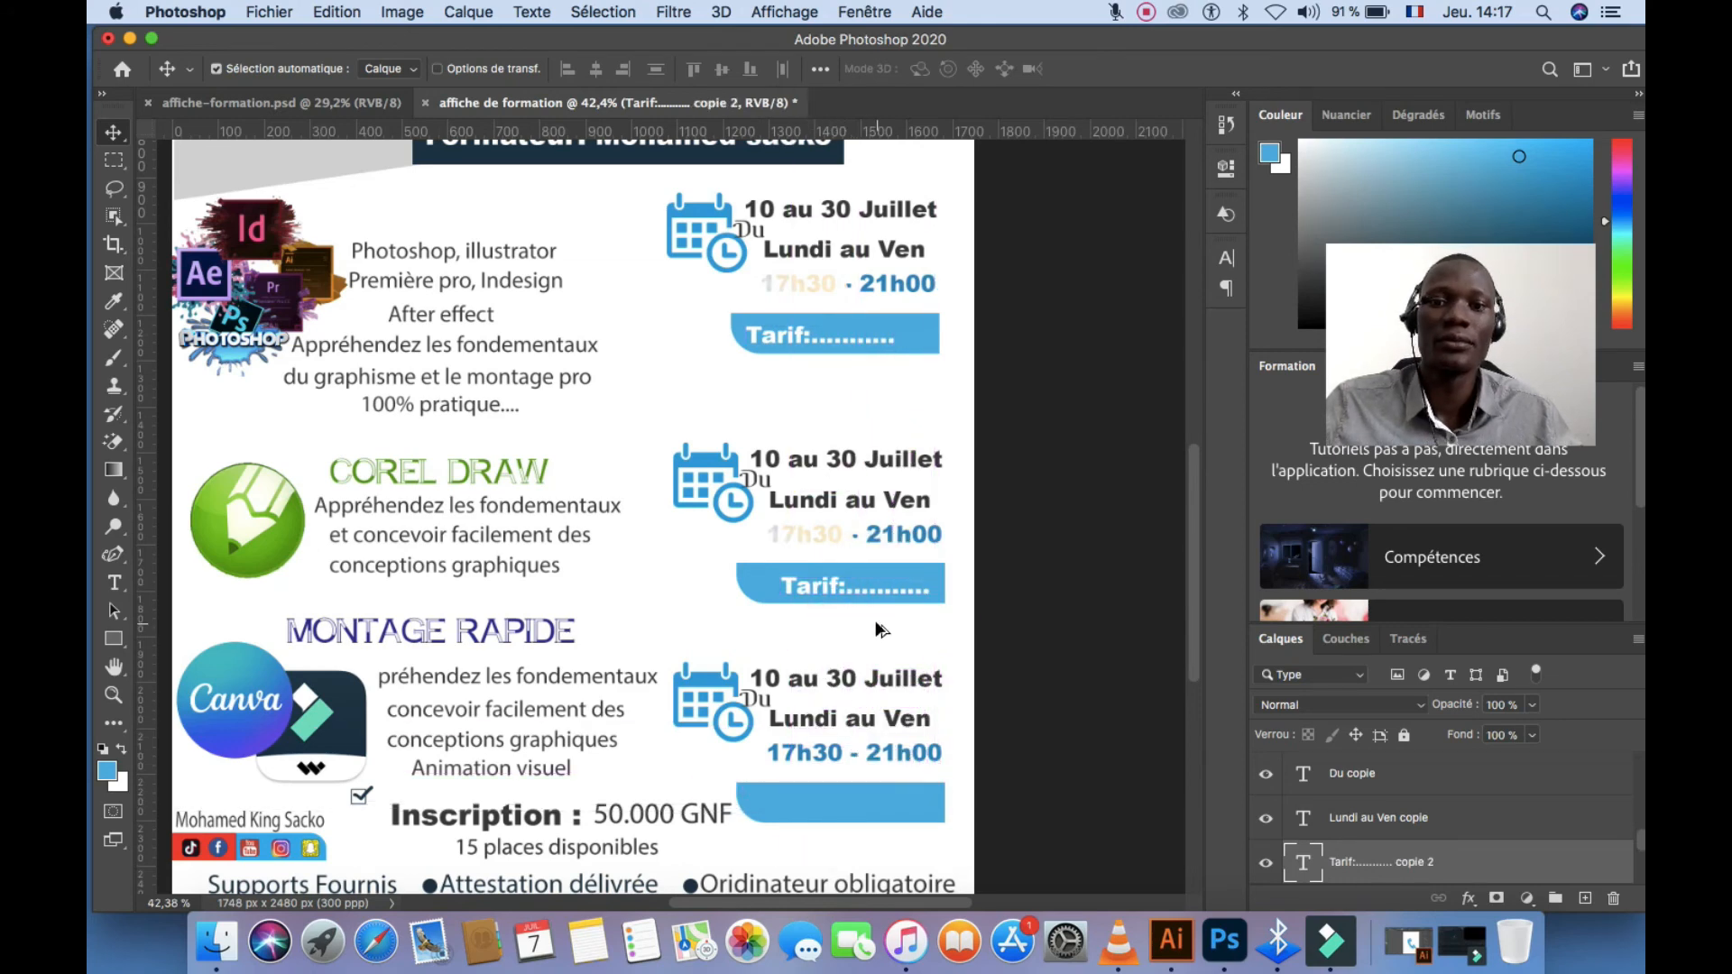
{"action": "scroll", "coordinate": [876, 628], "scroll_direction": "down", "scroll_amount": 5}
{"action": "scroll", "coordinate": [870, 634], "scroll_direction": "up", "scroll_amount": 1}
{"action": "scroll", "coordinate": [641, 588], "scroll_direction": "up", "scroll_amount": 2}
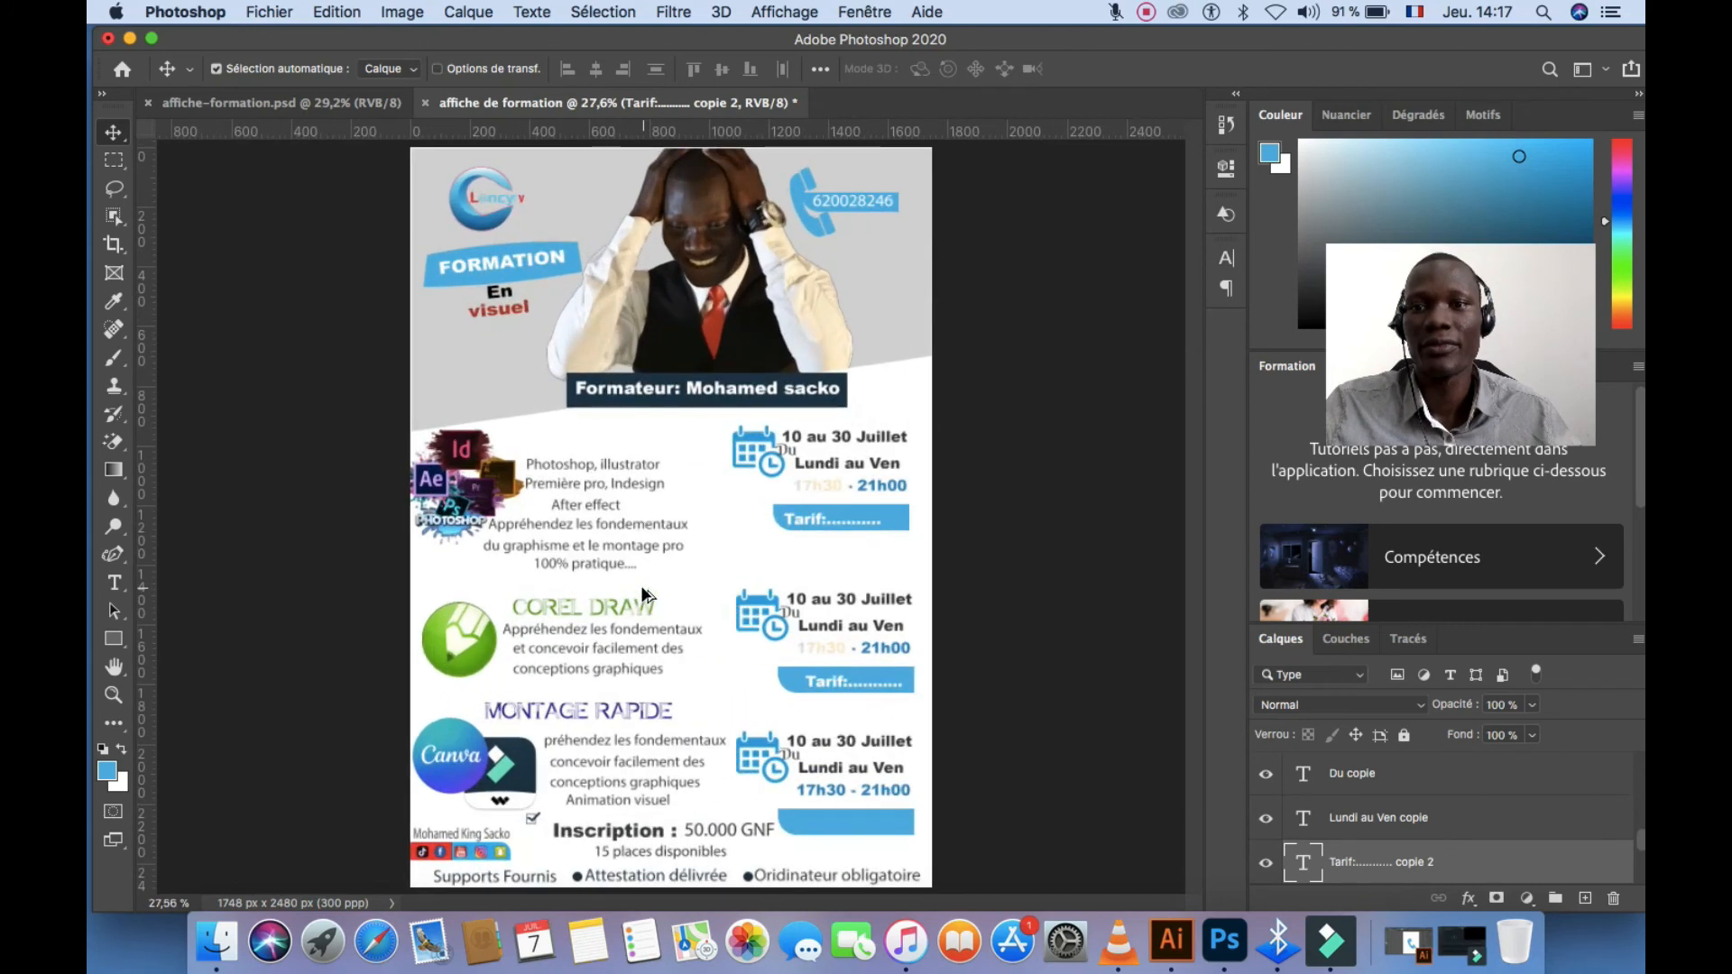
{"action": "left_click", "coordinate": [345, 102]}
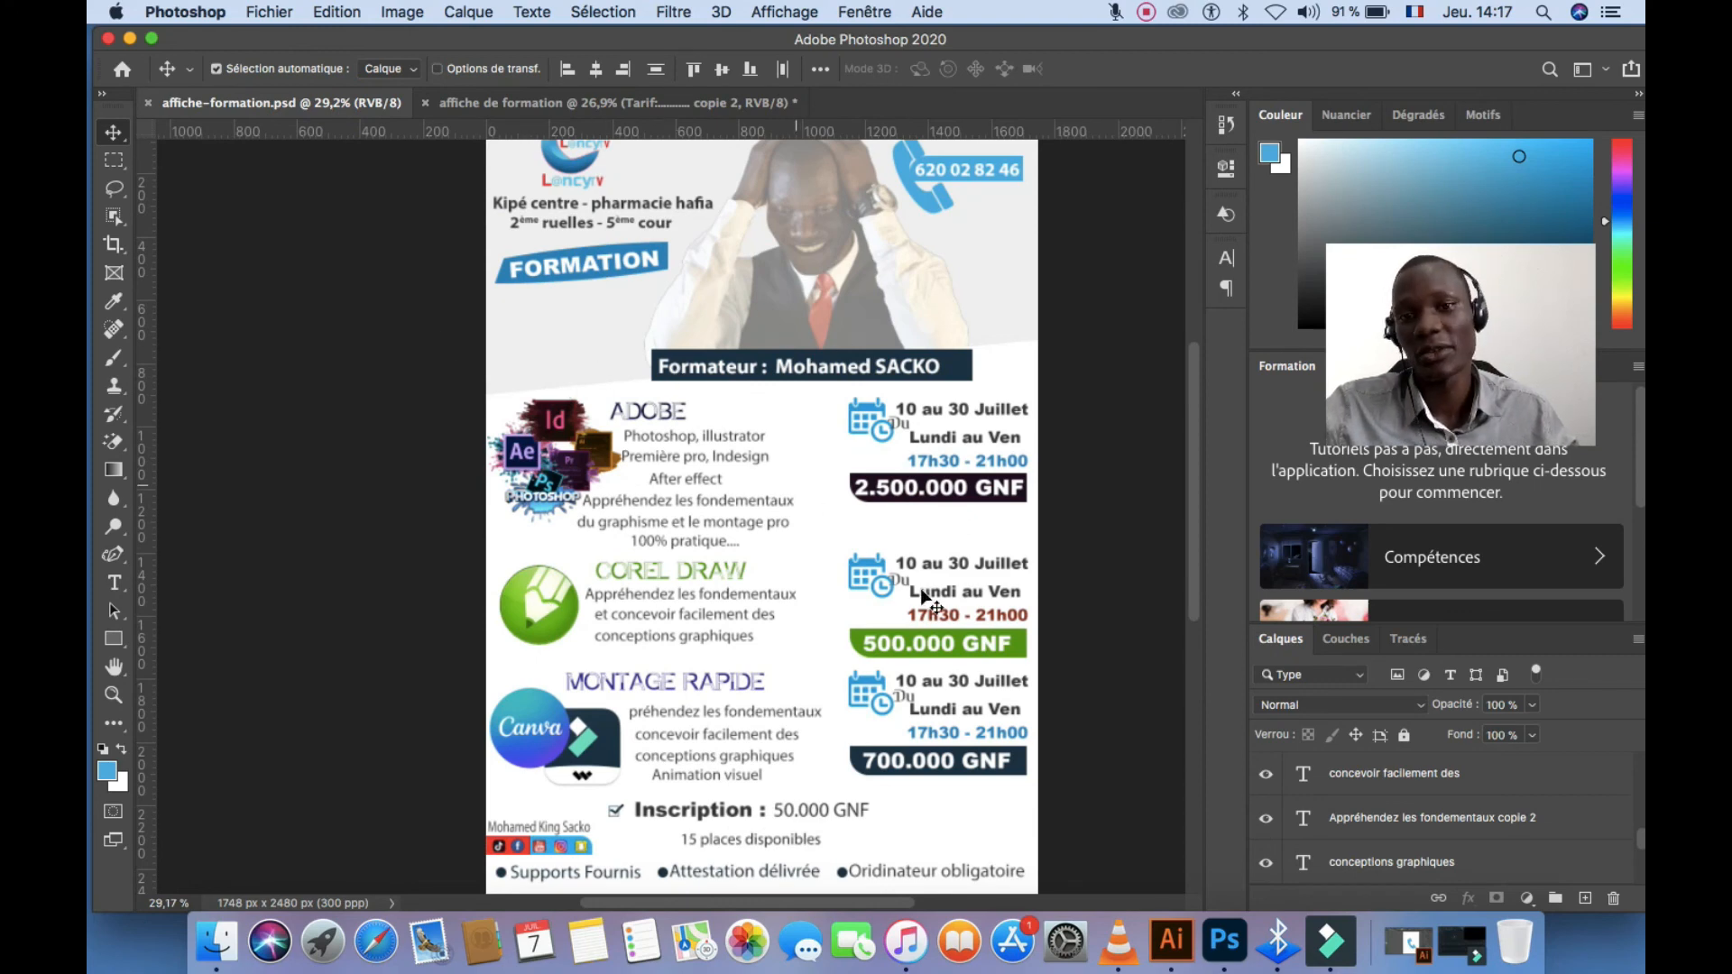
{"action": "left_click", "coordinate": [670, 104]}
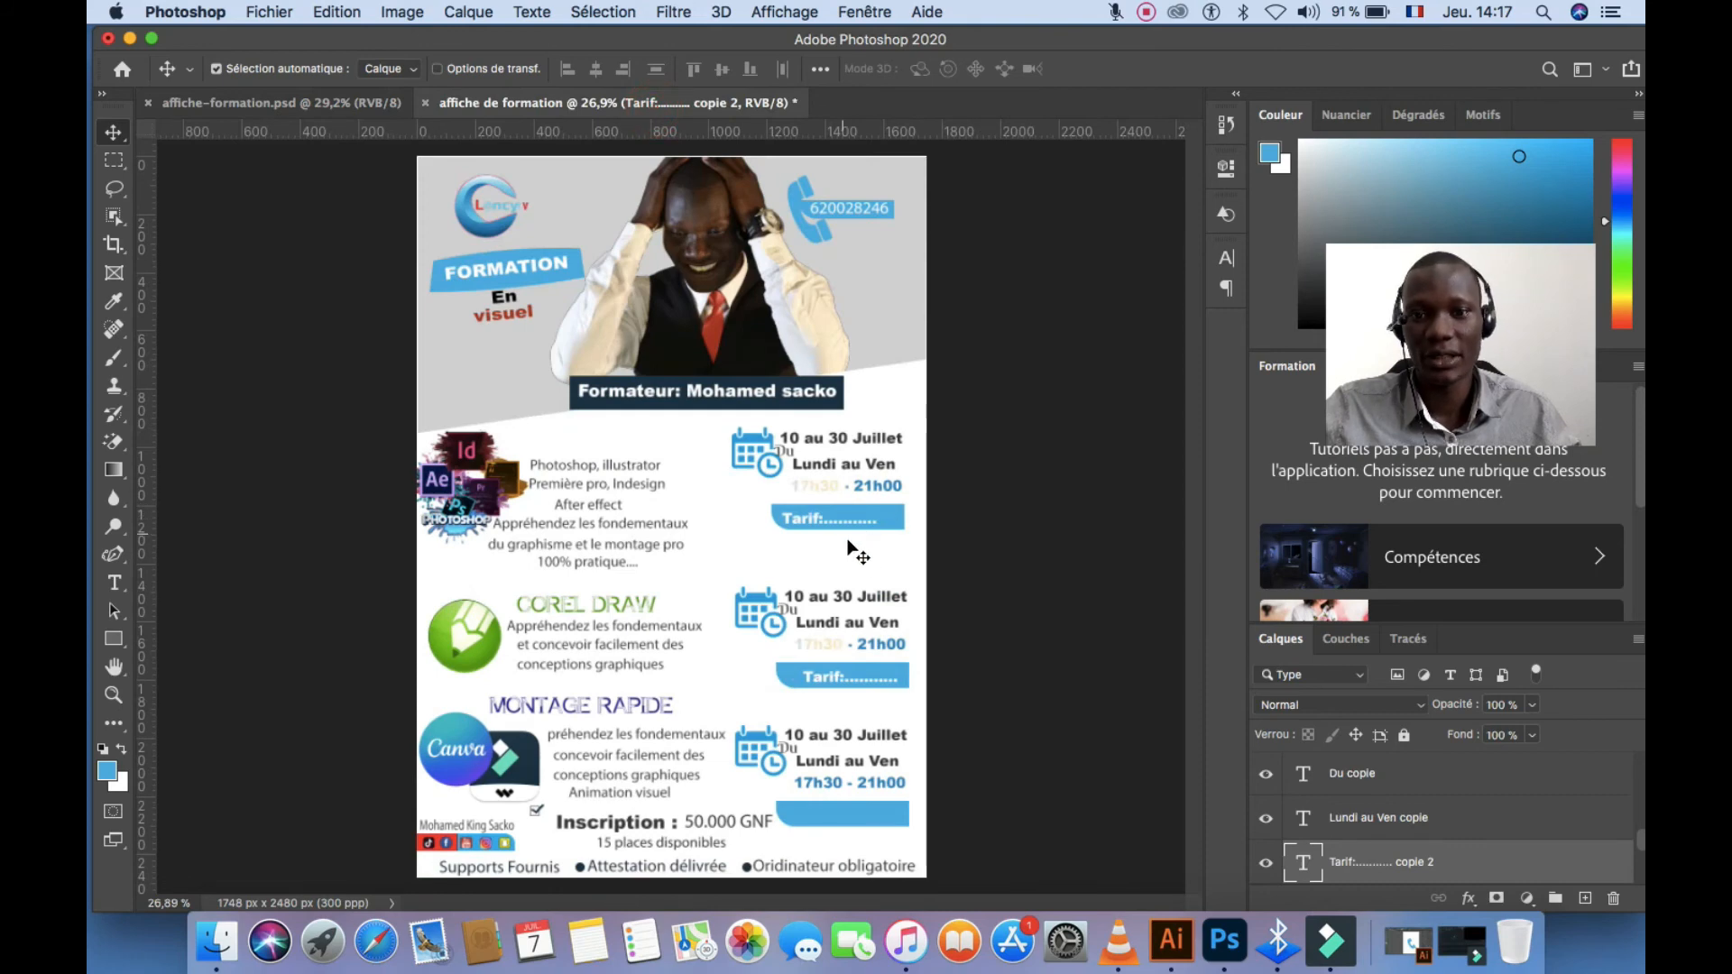
{"action": "scroll", "coordinate": [835, 553], "scroll_direction": "up", "scroll_amount": 3}
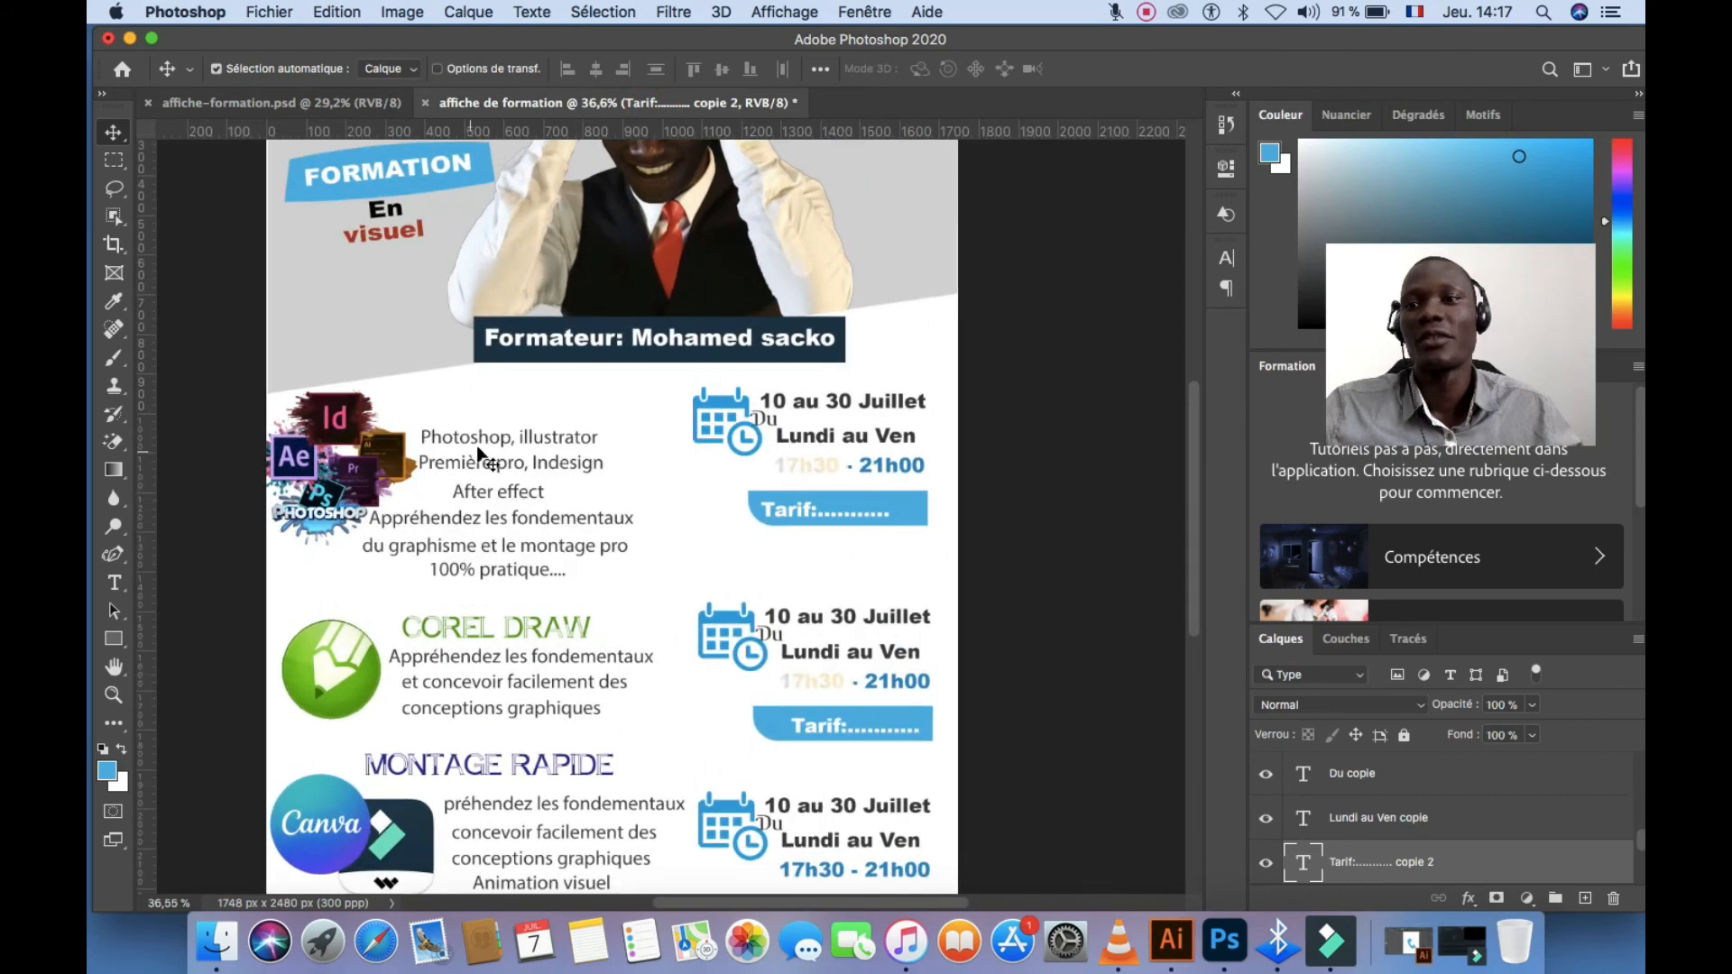
Draw a blue bar with a 102 px rounded corner, move it, then delete it
{"action": "left_click", "coordinate": [114, 638]}
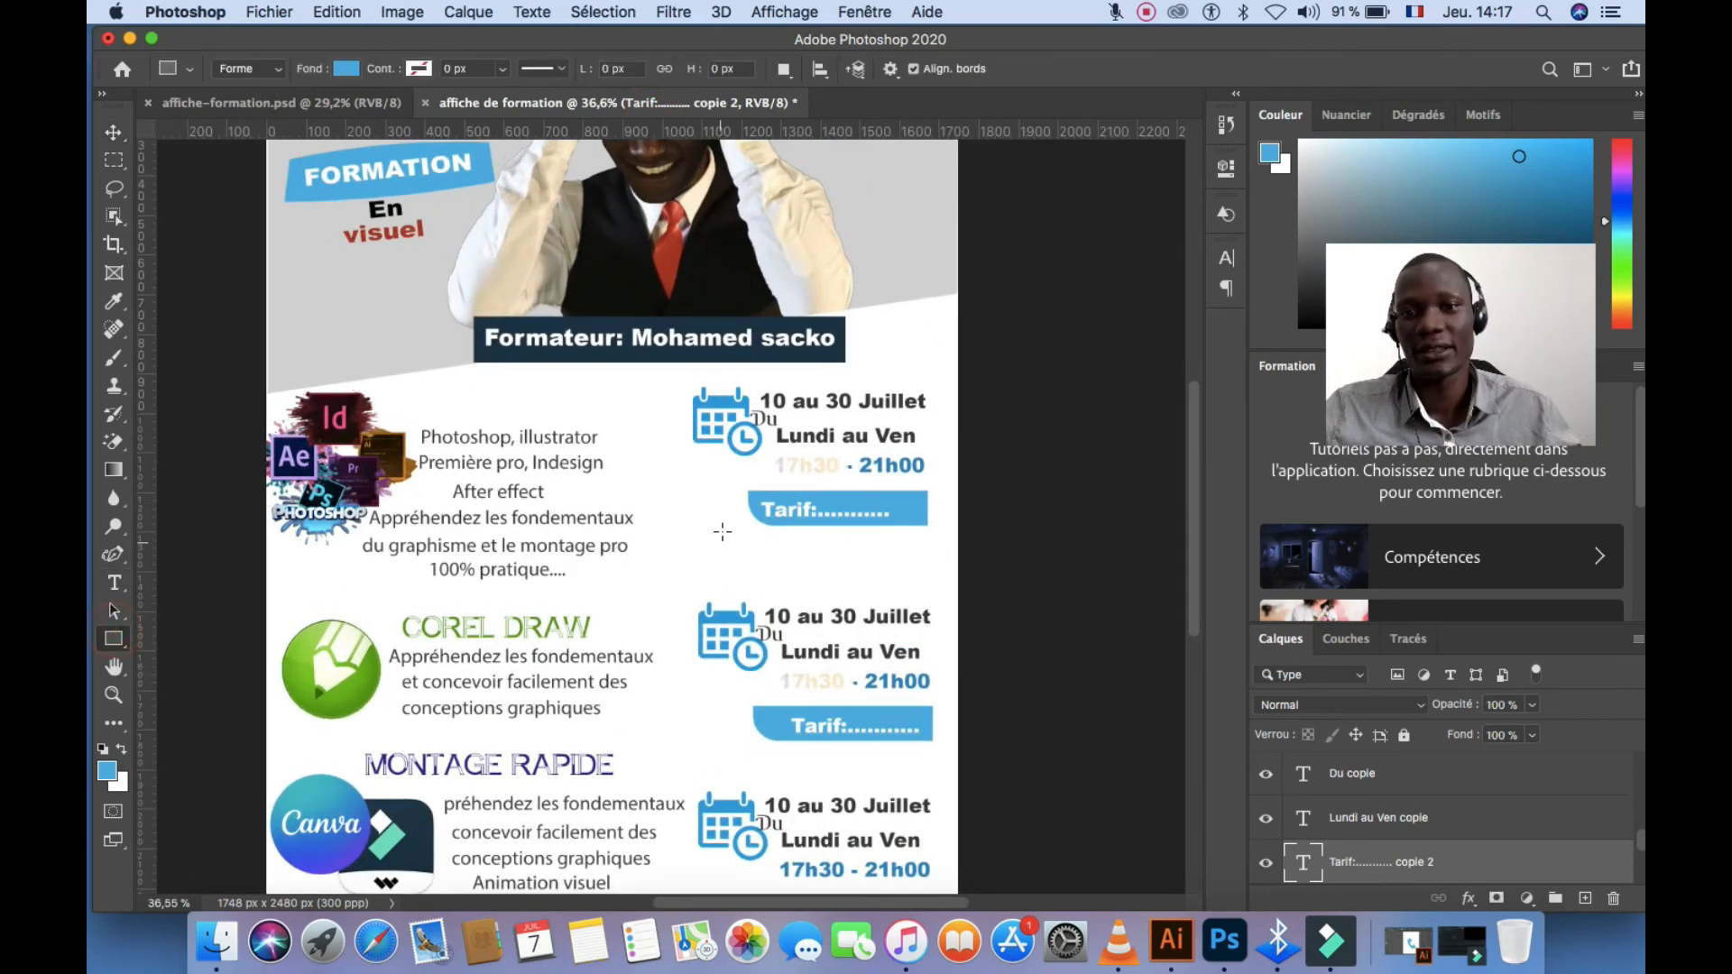
{"action": "left_click_drag", "start_coordinate": [723, 531], "coordinate": [924, 577]}
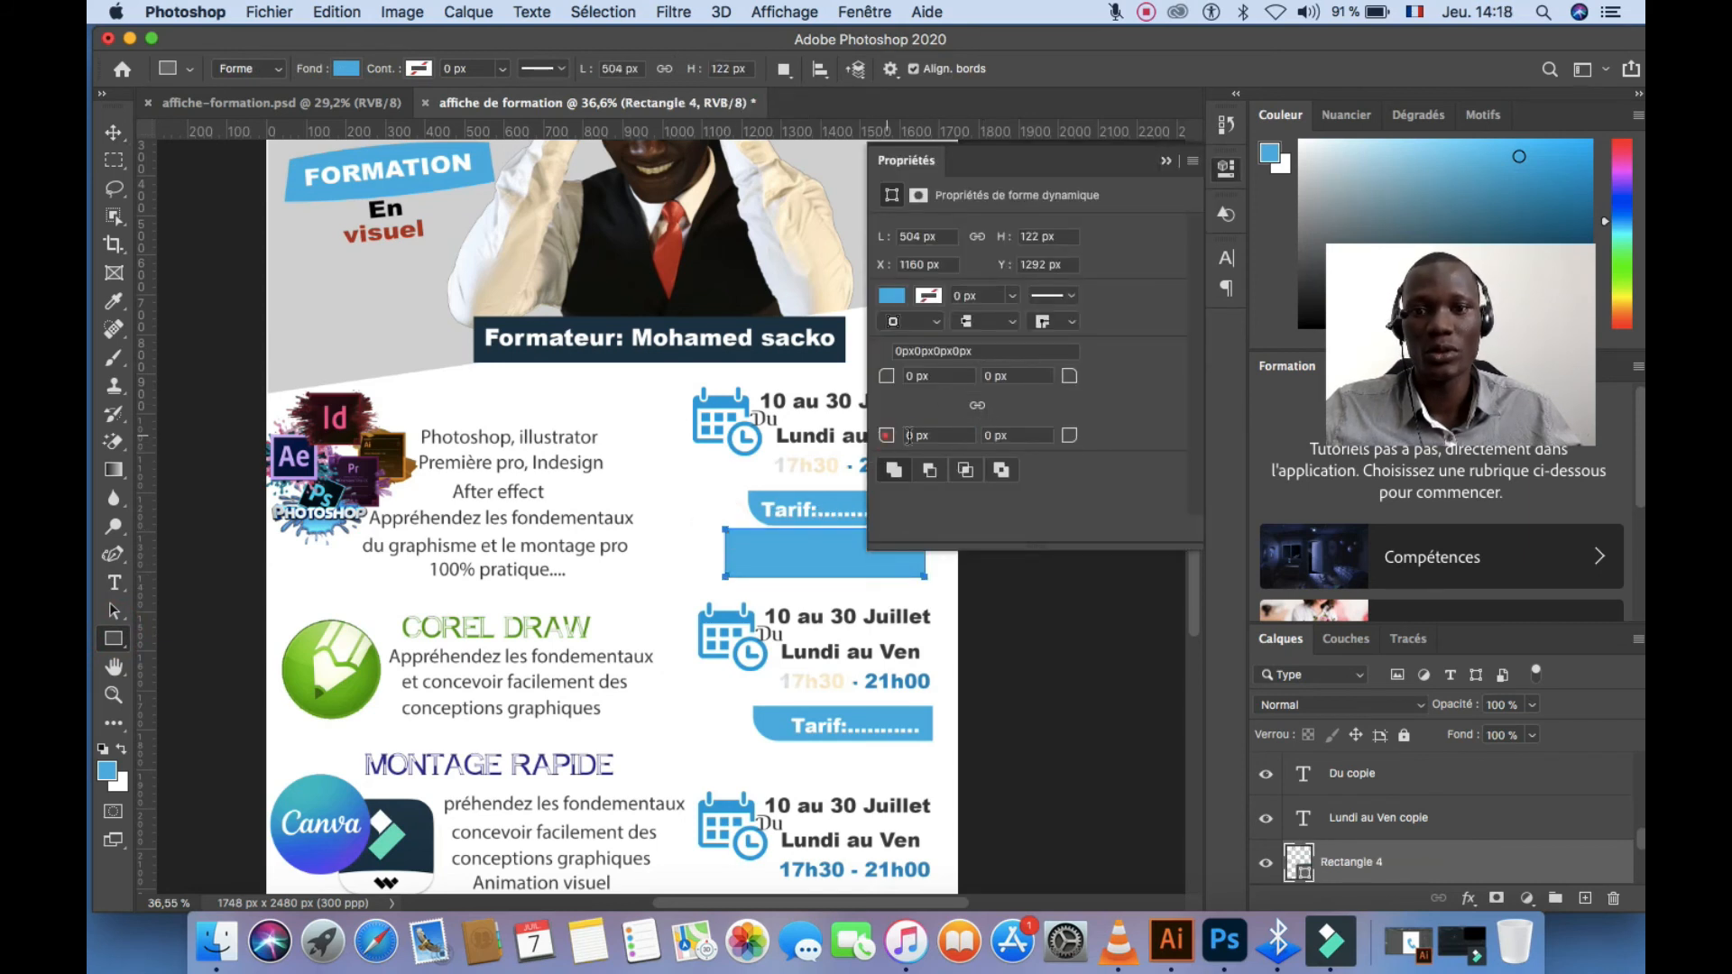
{"action": "left_click_drag", "start_coordinate": [996, 435], "coordinate": [1000, 435]}
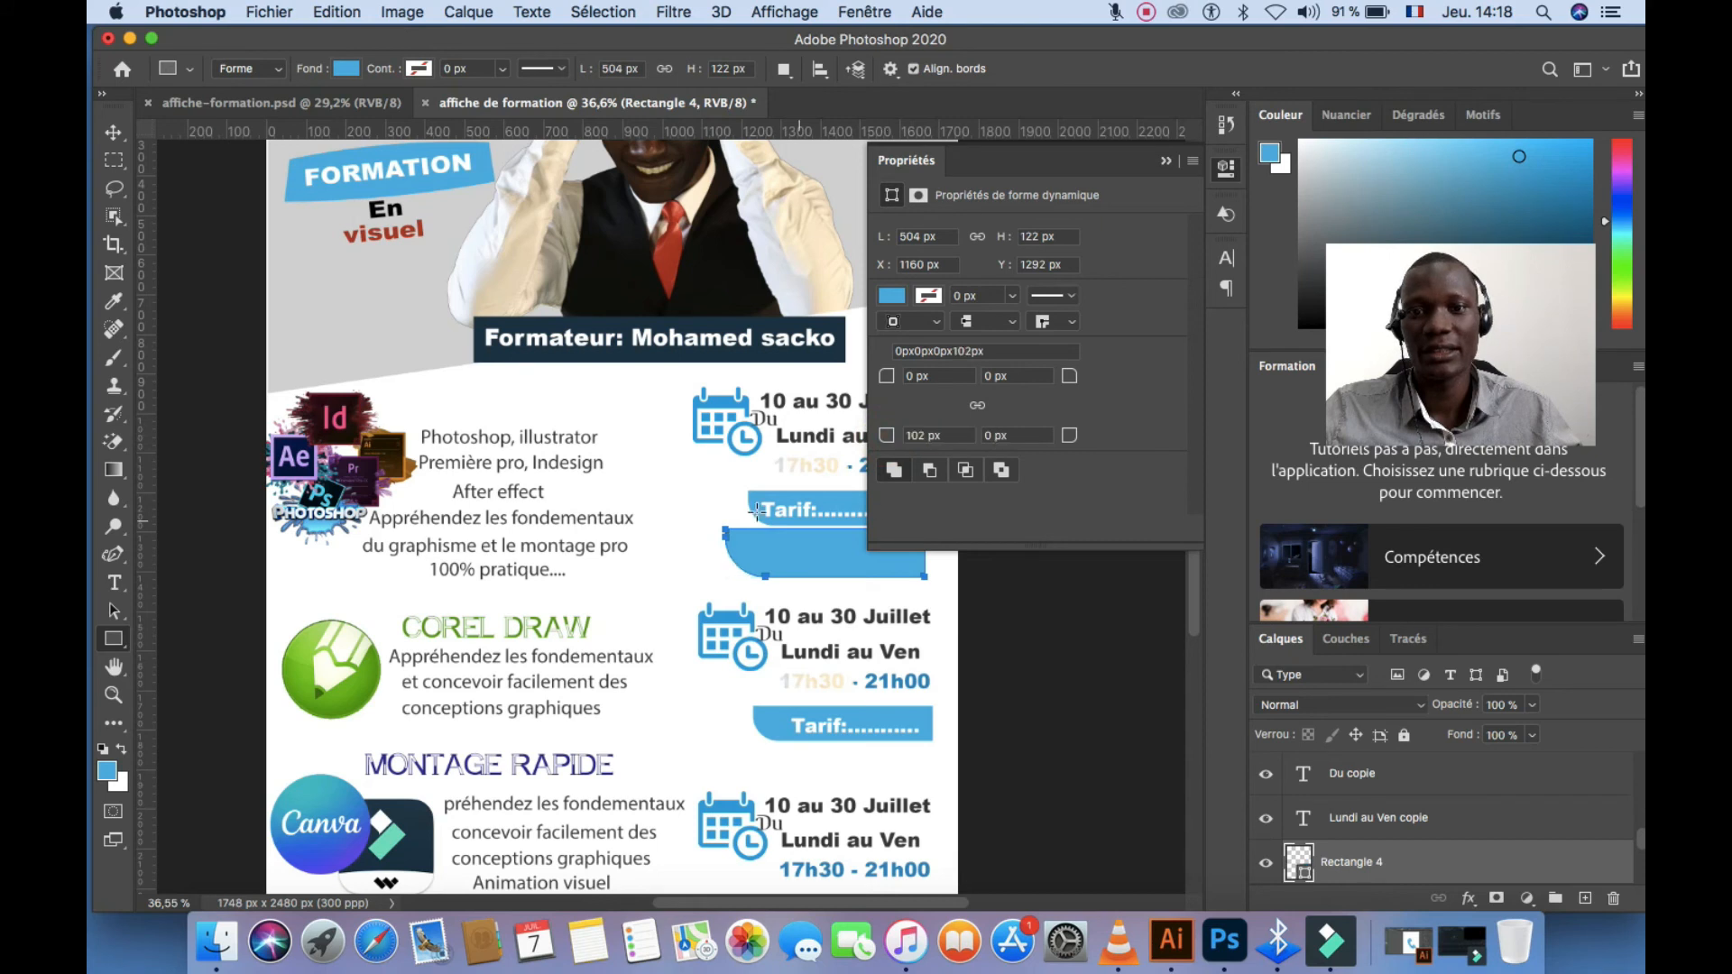
{"action": "left_click", "coordinate": [1166, 161]}
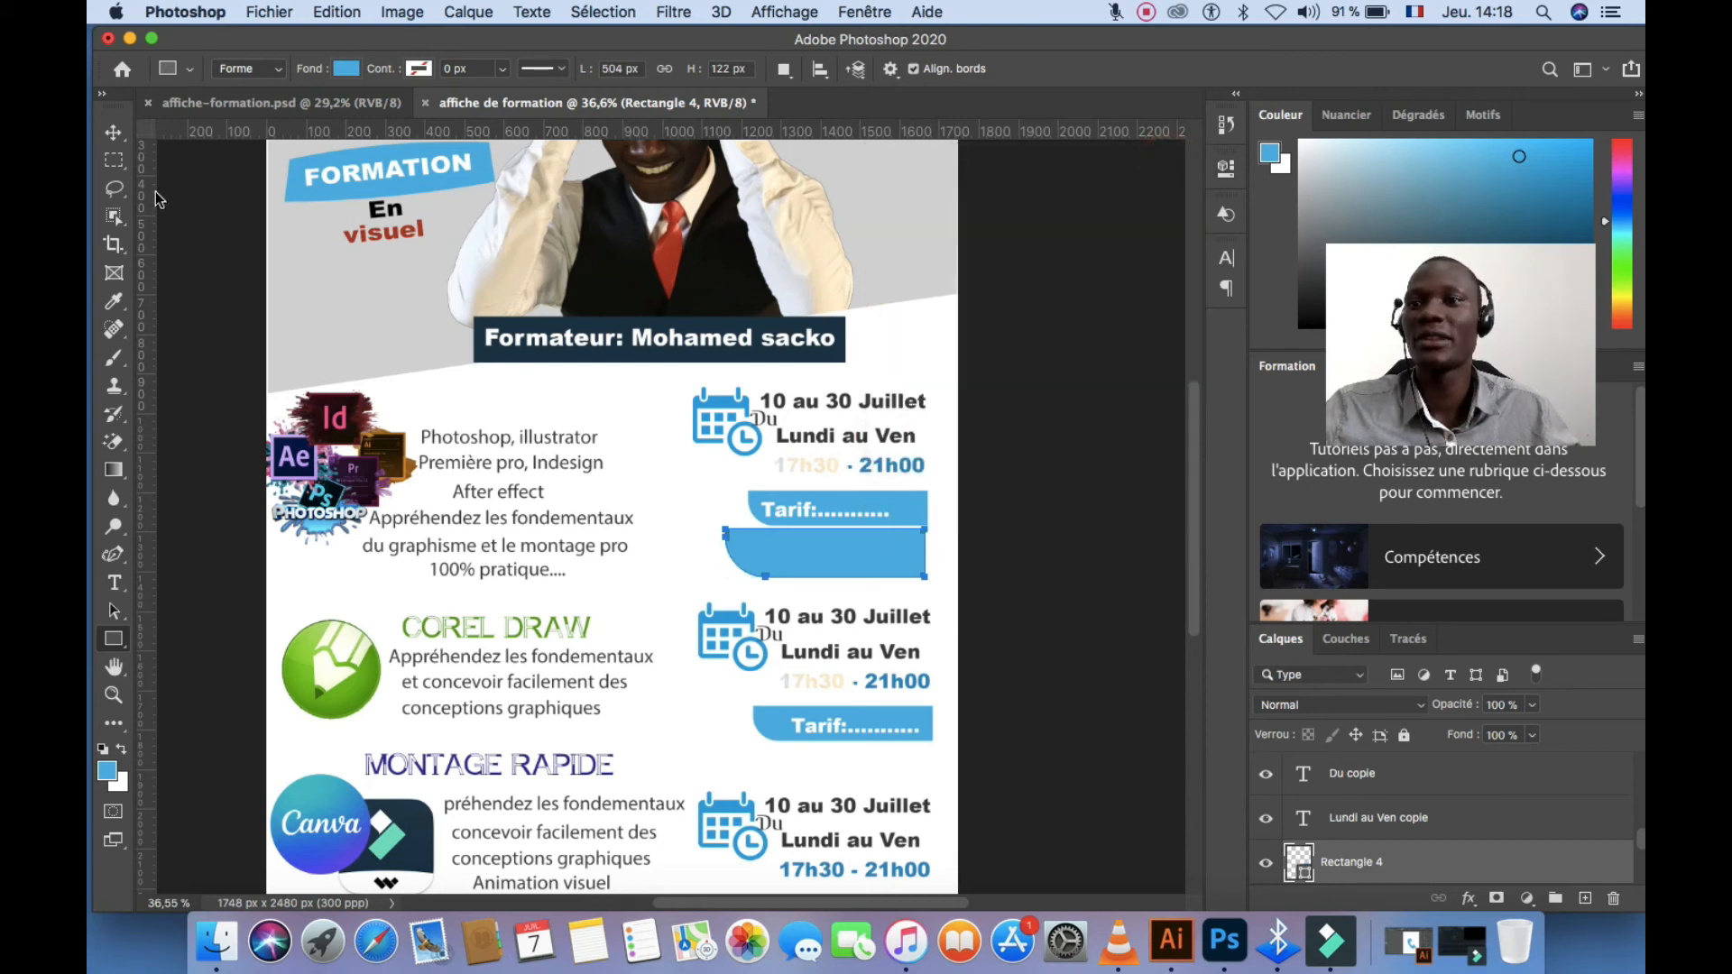
{"action": "left_click", "coordinate": [115, 135]}
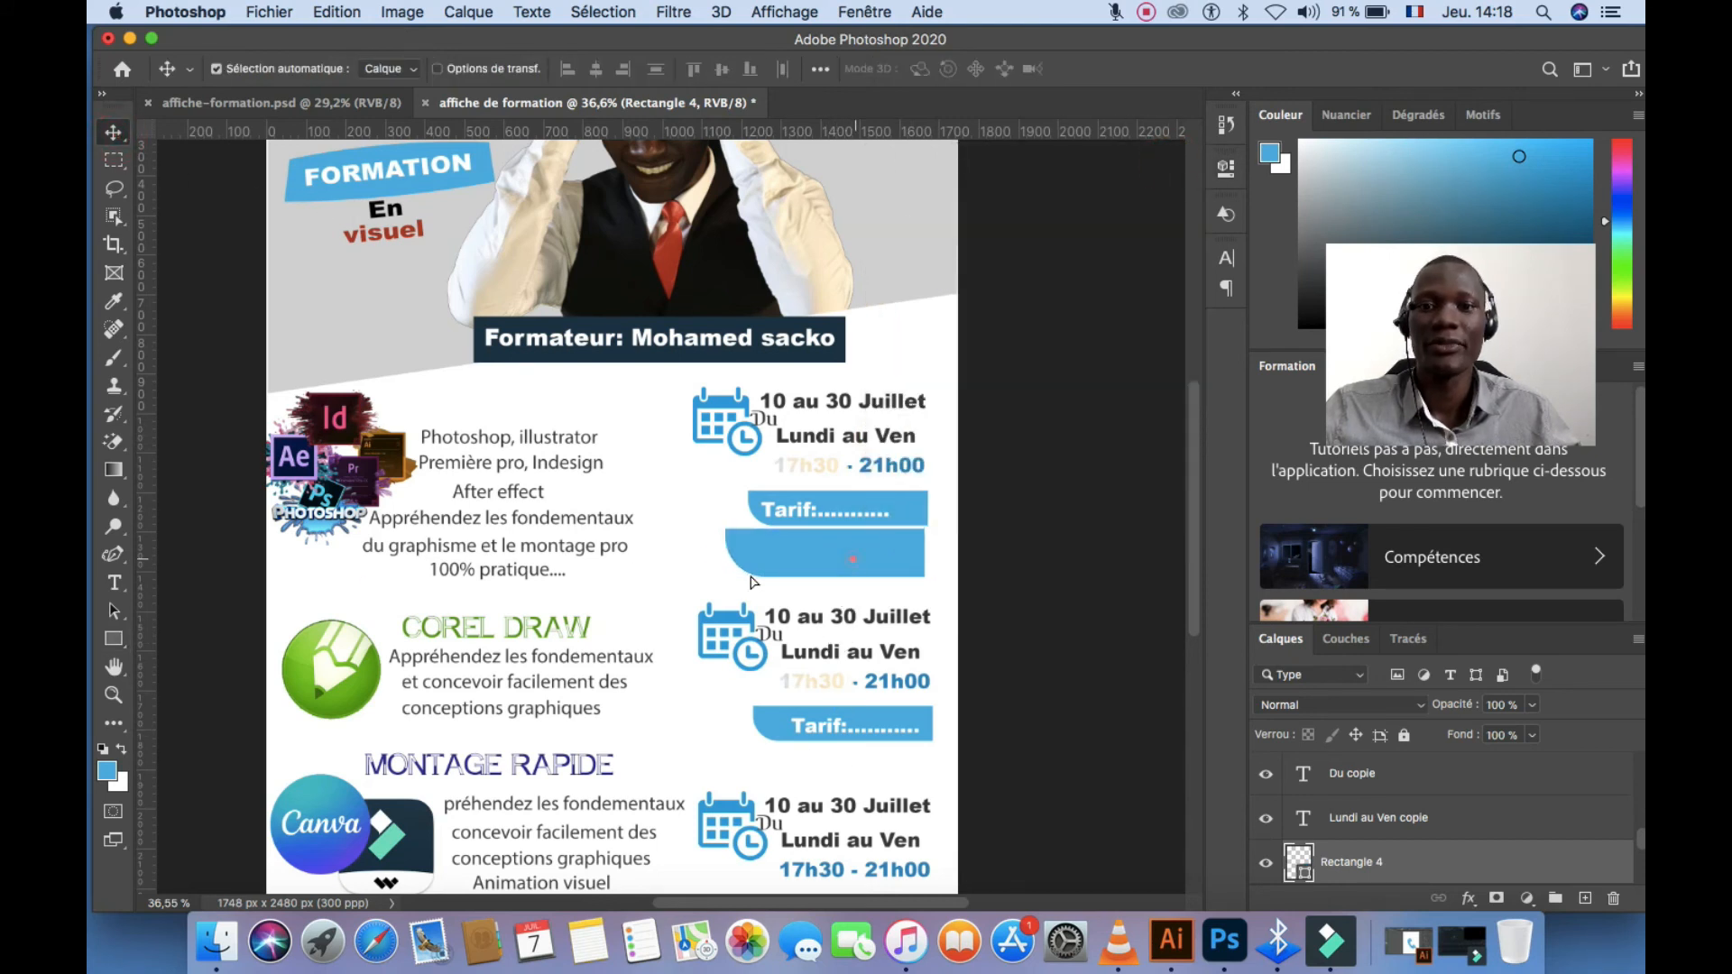
{"action": "left_click_drag", "start_coordinate": [752, 580], "coordinate": [652, 593]}
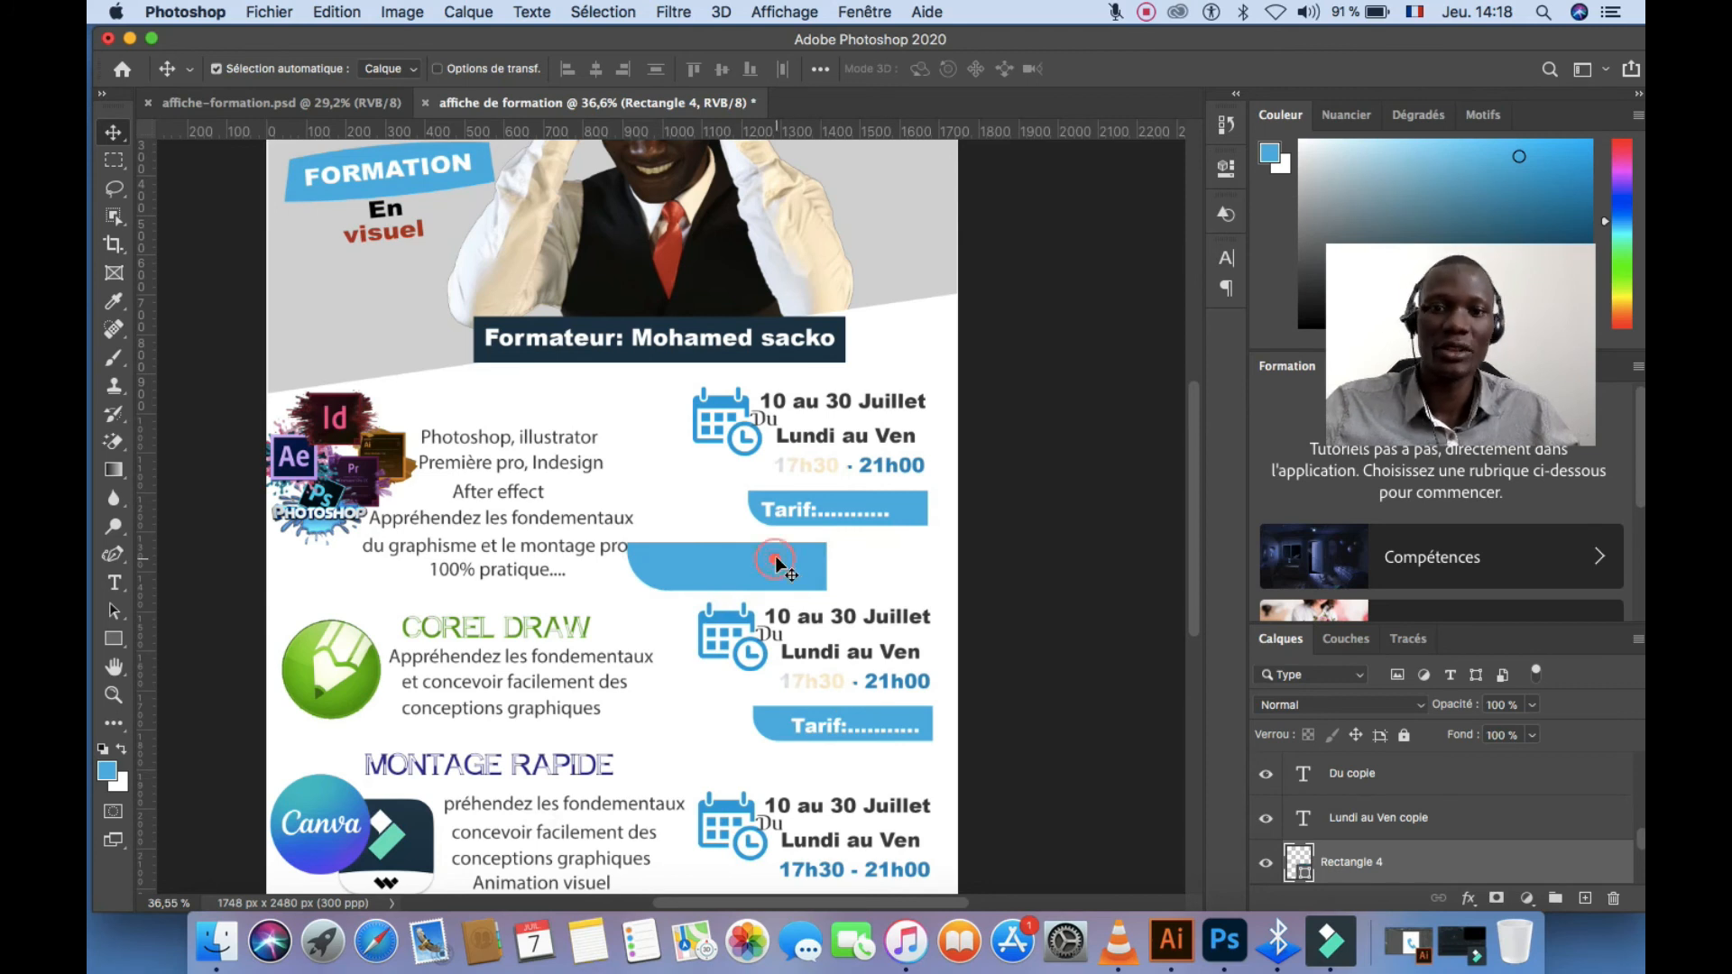
{"action": "key", "text": "Delete"}
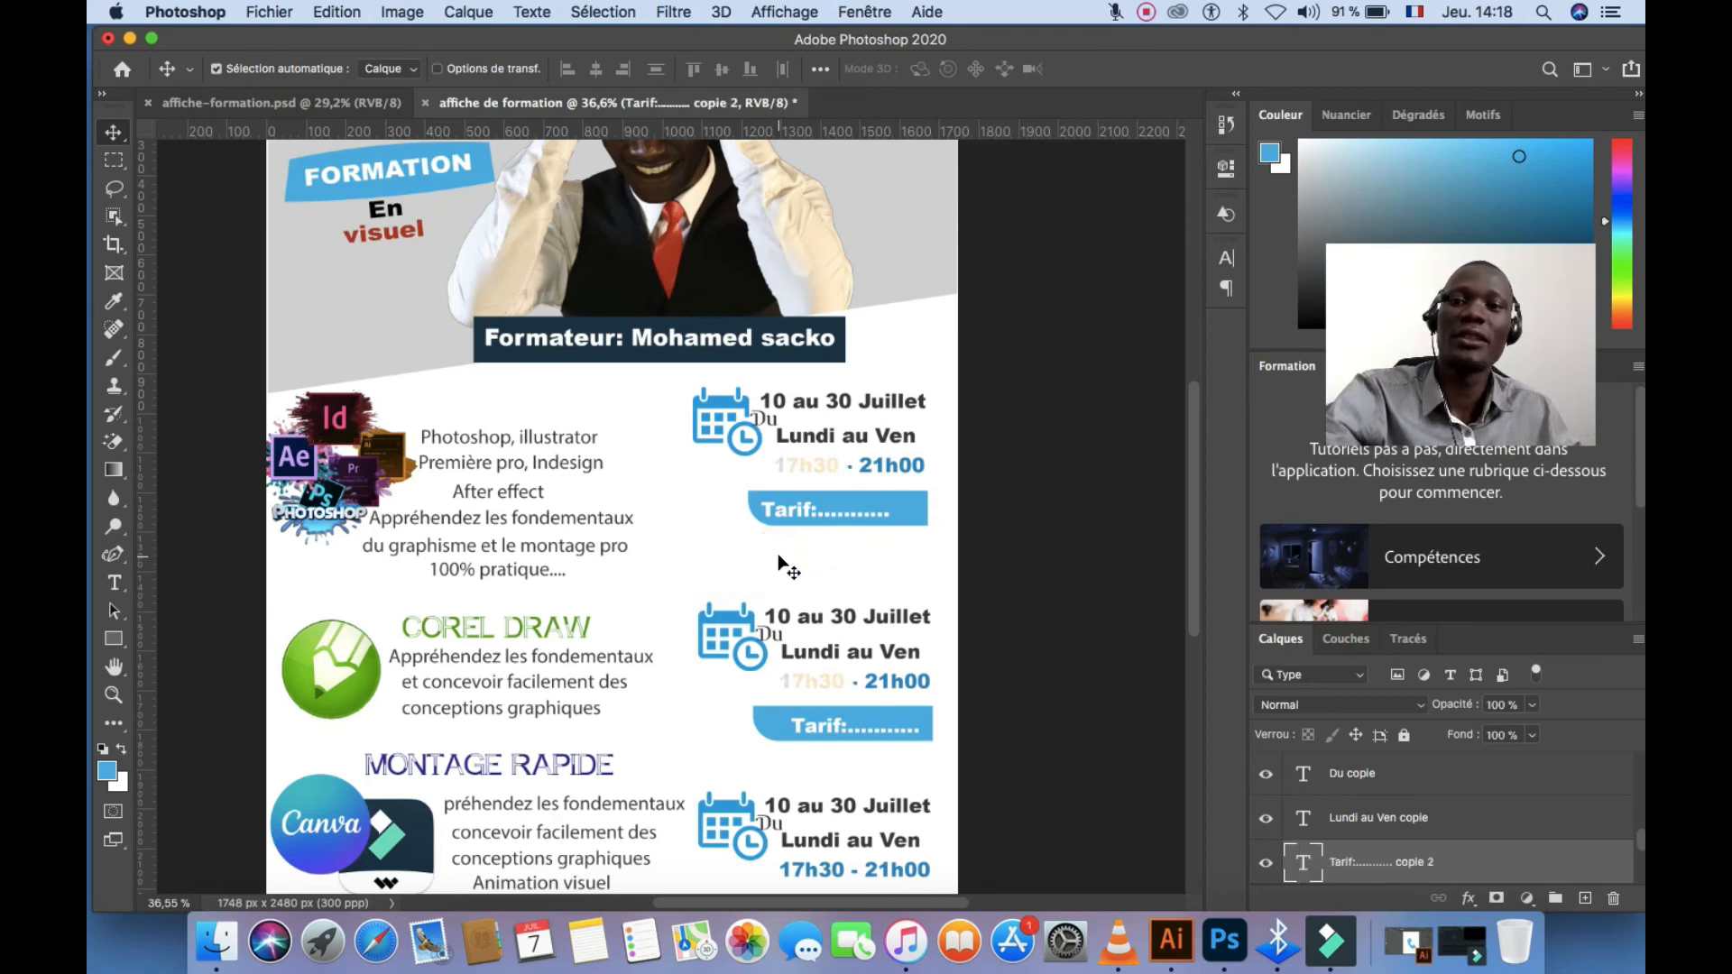
Realign the second block's calendar icon, then bring Illustrator to the front
{"action": "left_click", "coordinate": [731, 621]}
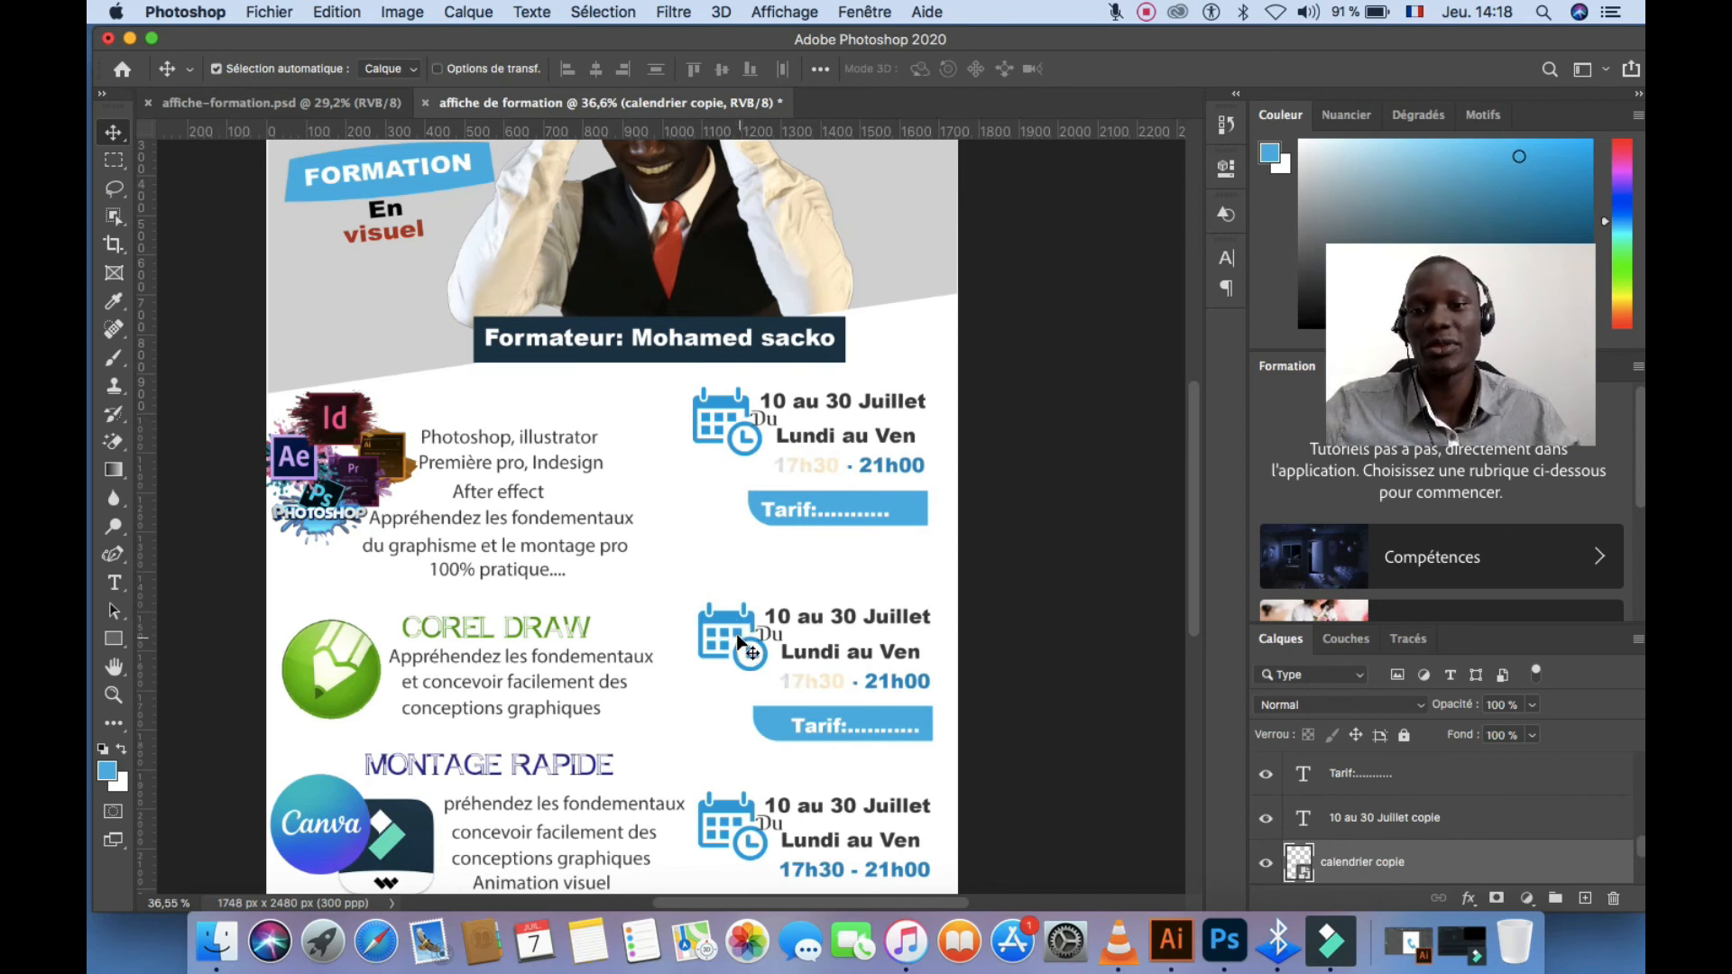
{"action": "mouse_move", "coordinate": [734, 616]}
{"action": "left_mouse_down"}
{"action": "mouse_move", "coordinate": [593, 642]}
{"action": "mouse_move", "coordinate": [654, 636]}
{"action": "mouse_move", "coordinate": [664, 614]}
{"action": "mouse_move", "coordinate": [728, 627]}
{"action": "left_mouse_up"}
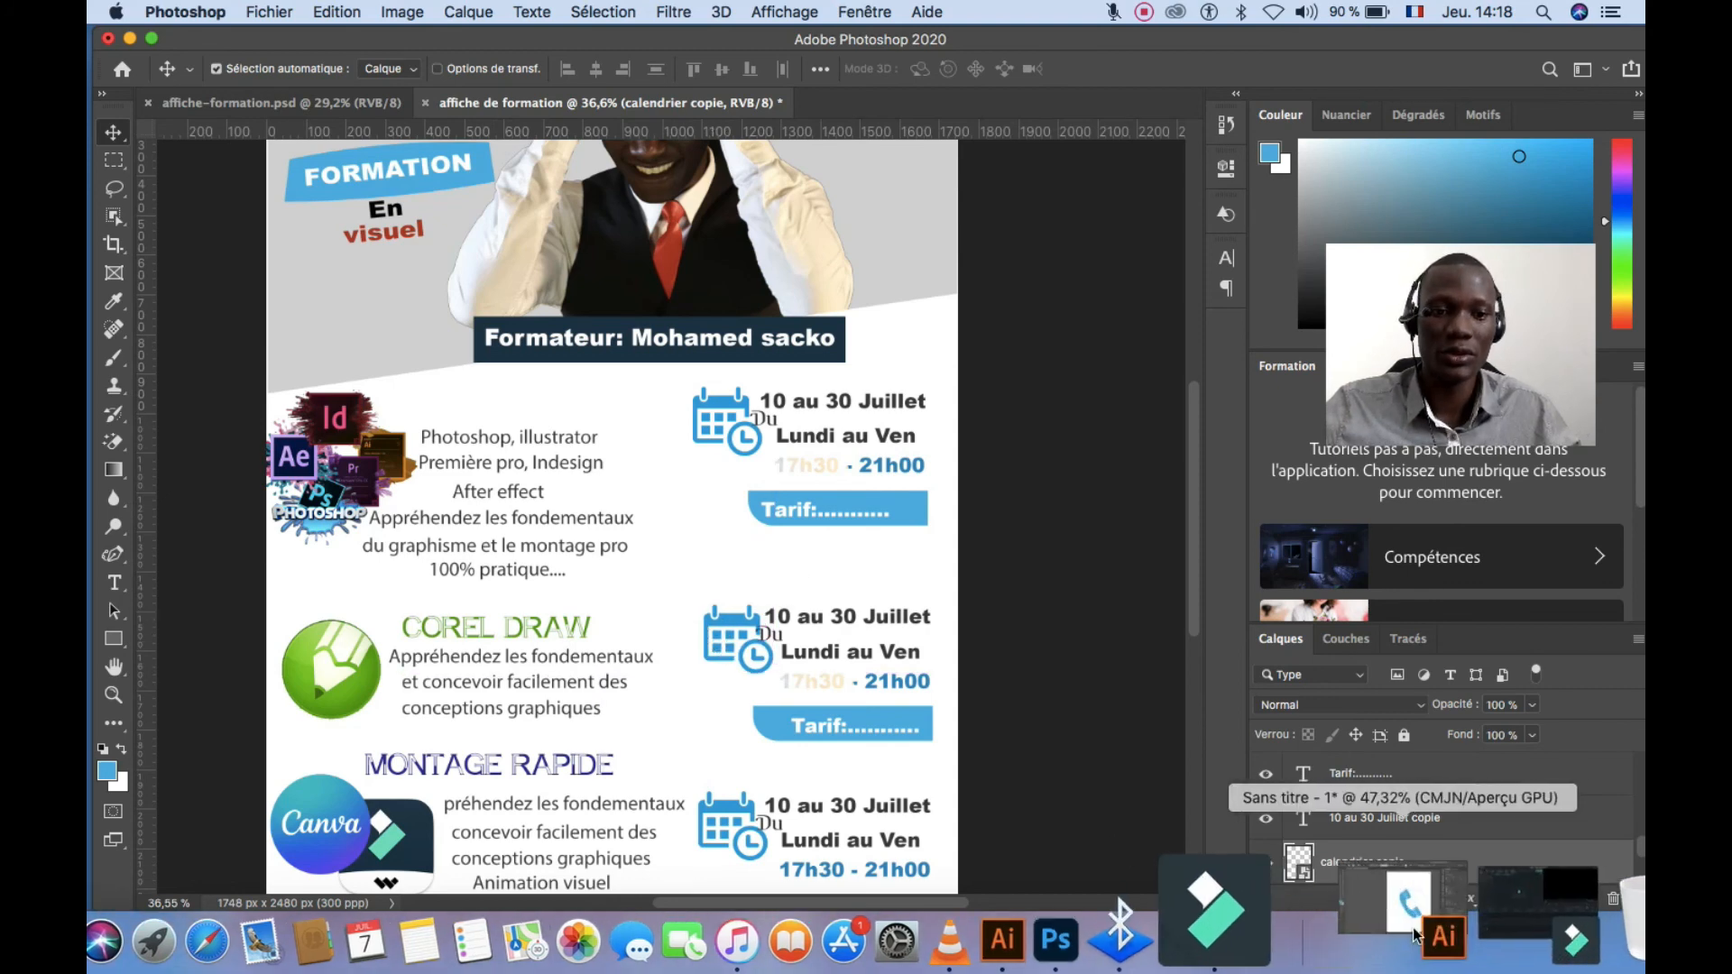
{"action": "left_click", "coordinate": [1171, 941]}
Reposition the phone icon, change its fill from blue to orange, then minimise Illustrator
{"action": "left_click_drag", "start_coordinate": [897, 619], "coordinate": [856, 565]}
{"action": "left_click", "coordinate": [261, 185]}
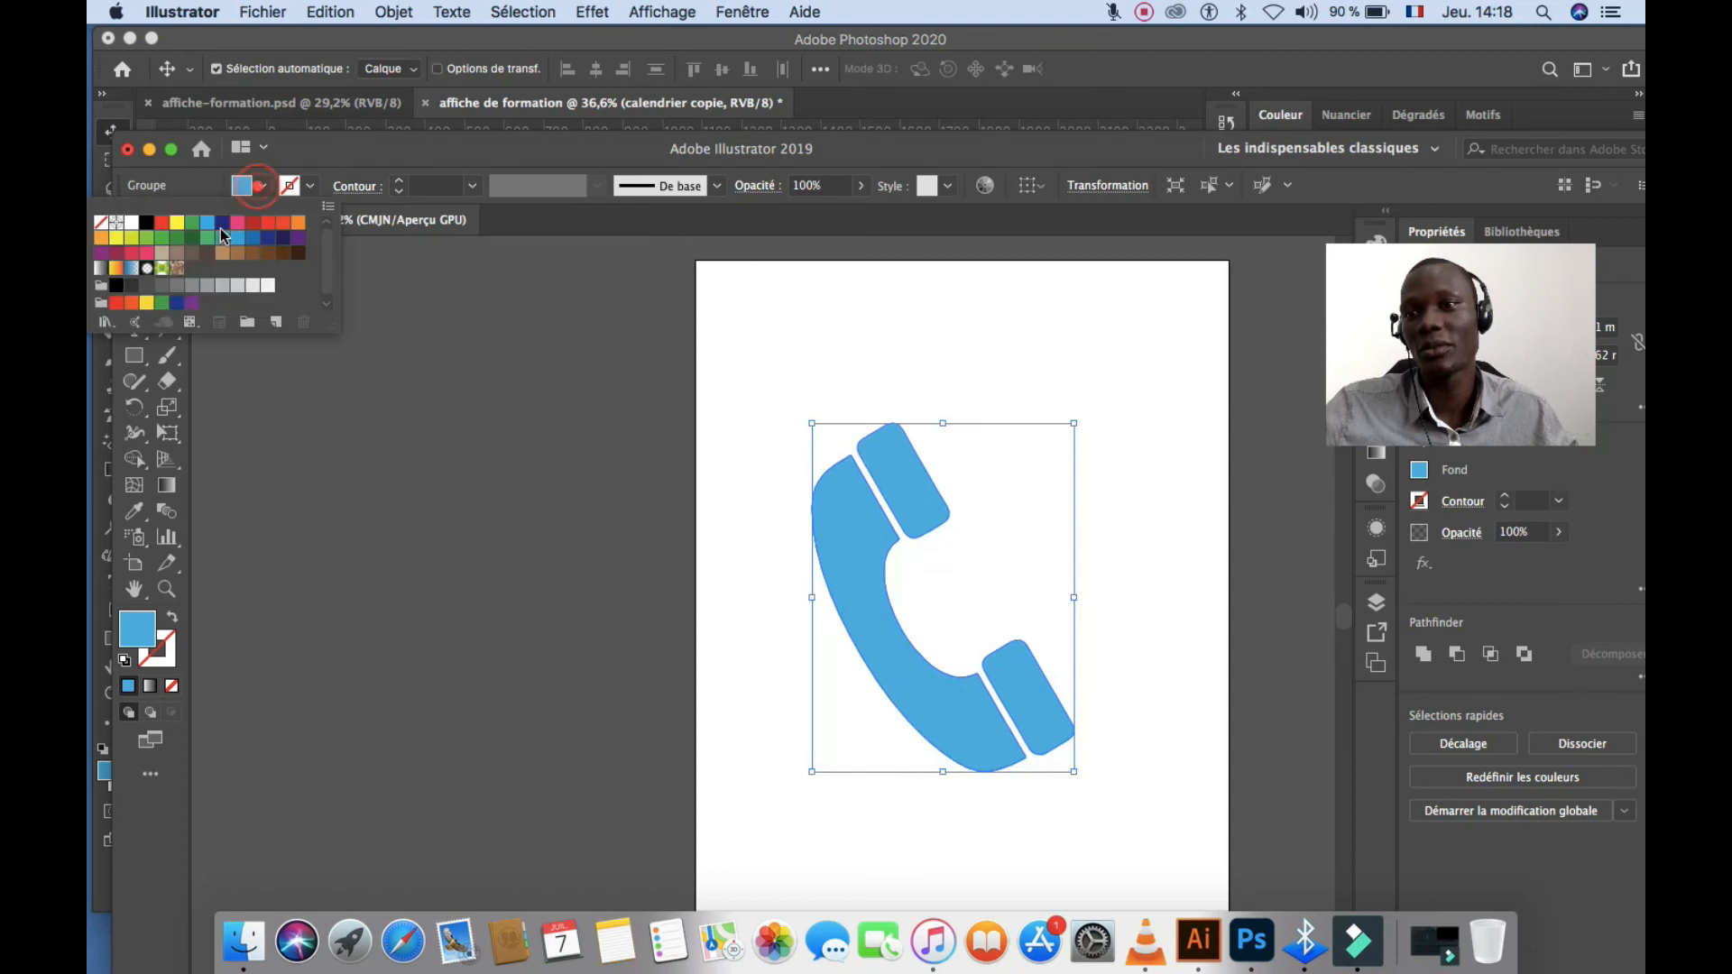
{"action": "left_click", "coordinate": [167, 222]}
{"action": "left_click", "coordinate": [165, 232]}
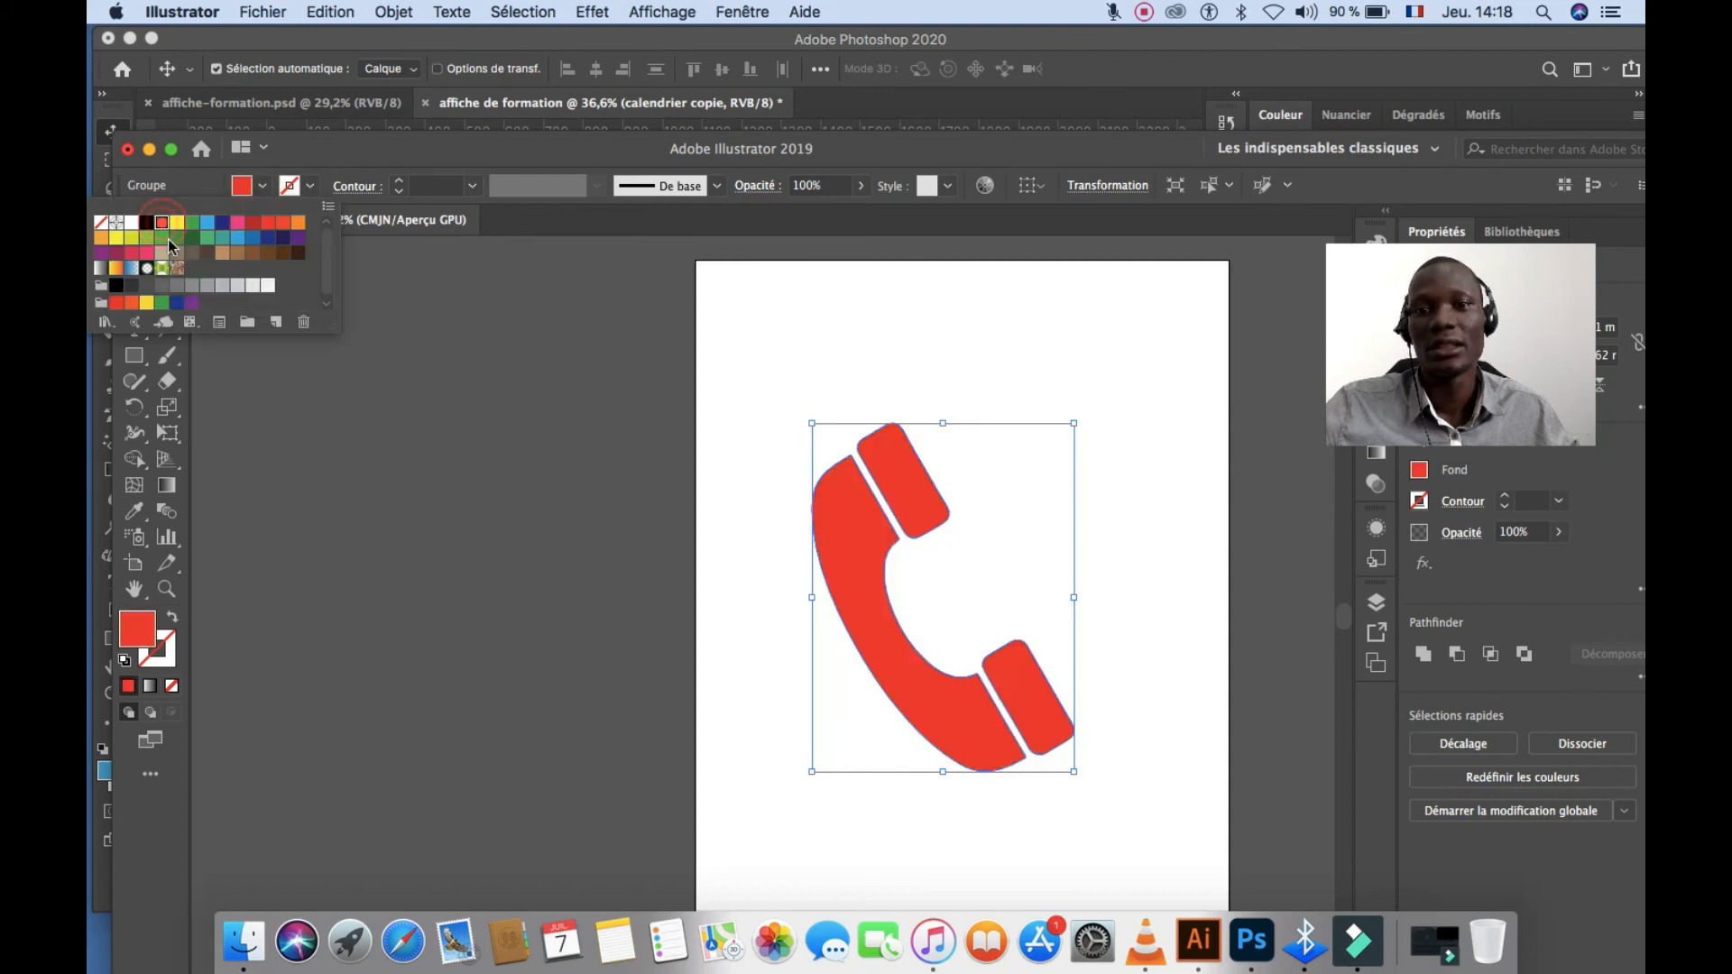
{"action": "left_click", "coordinate": [256, 238]}
{"action": "left_click", "coordinate": [257, 239]}
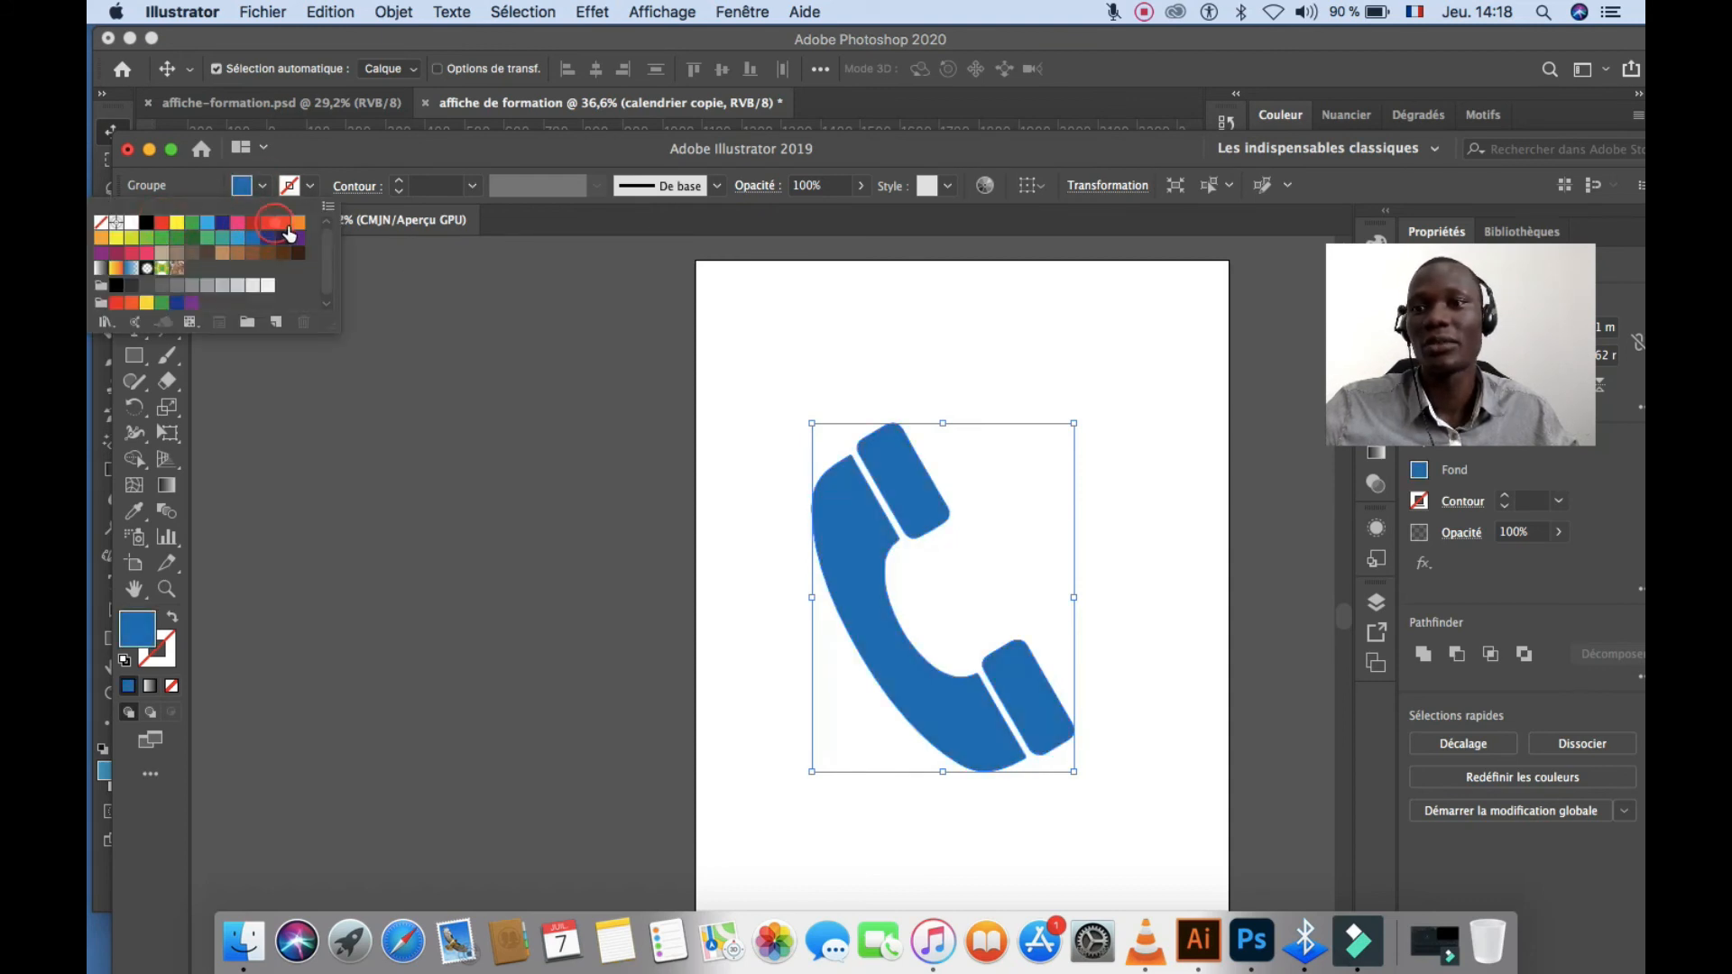
{"action": "left_click", "coordinate": [298, 222]}
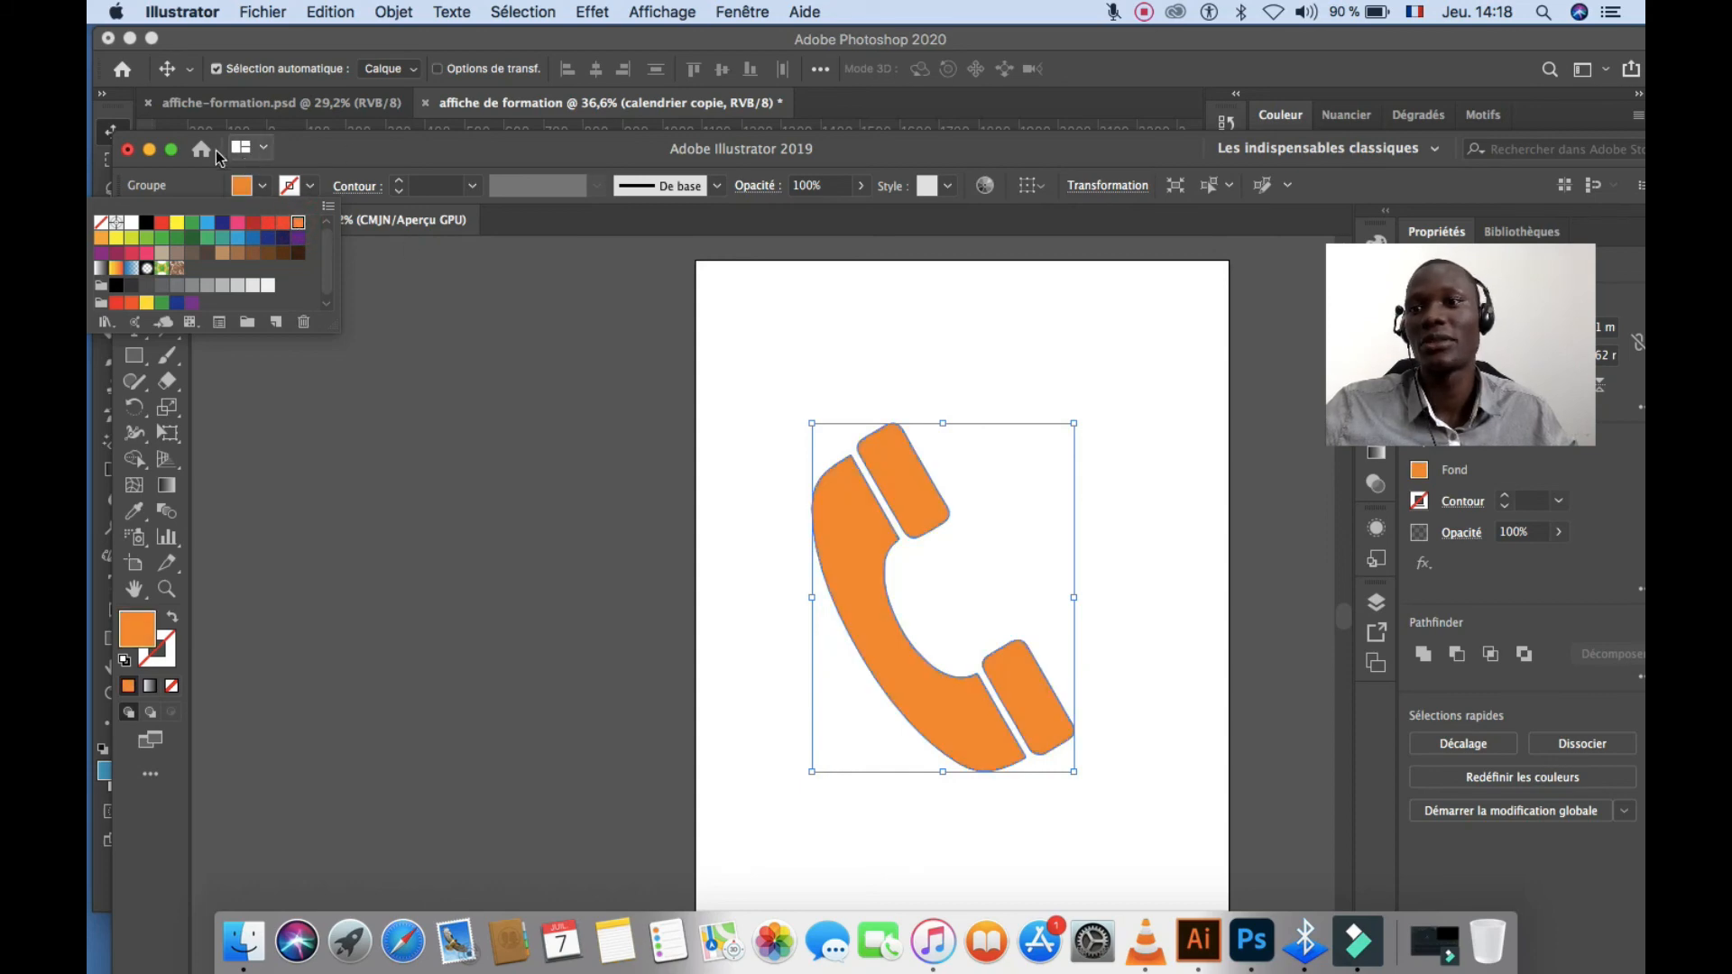
{"action": "left_click", "coordinate": [149, 149]}
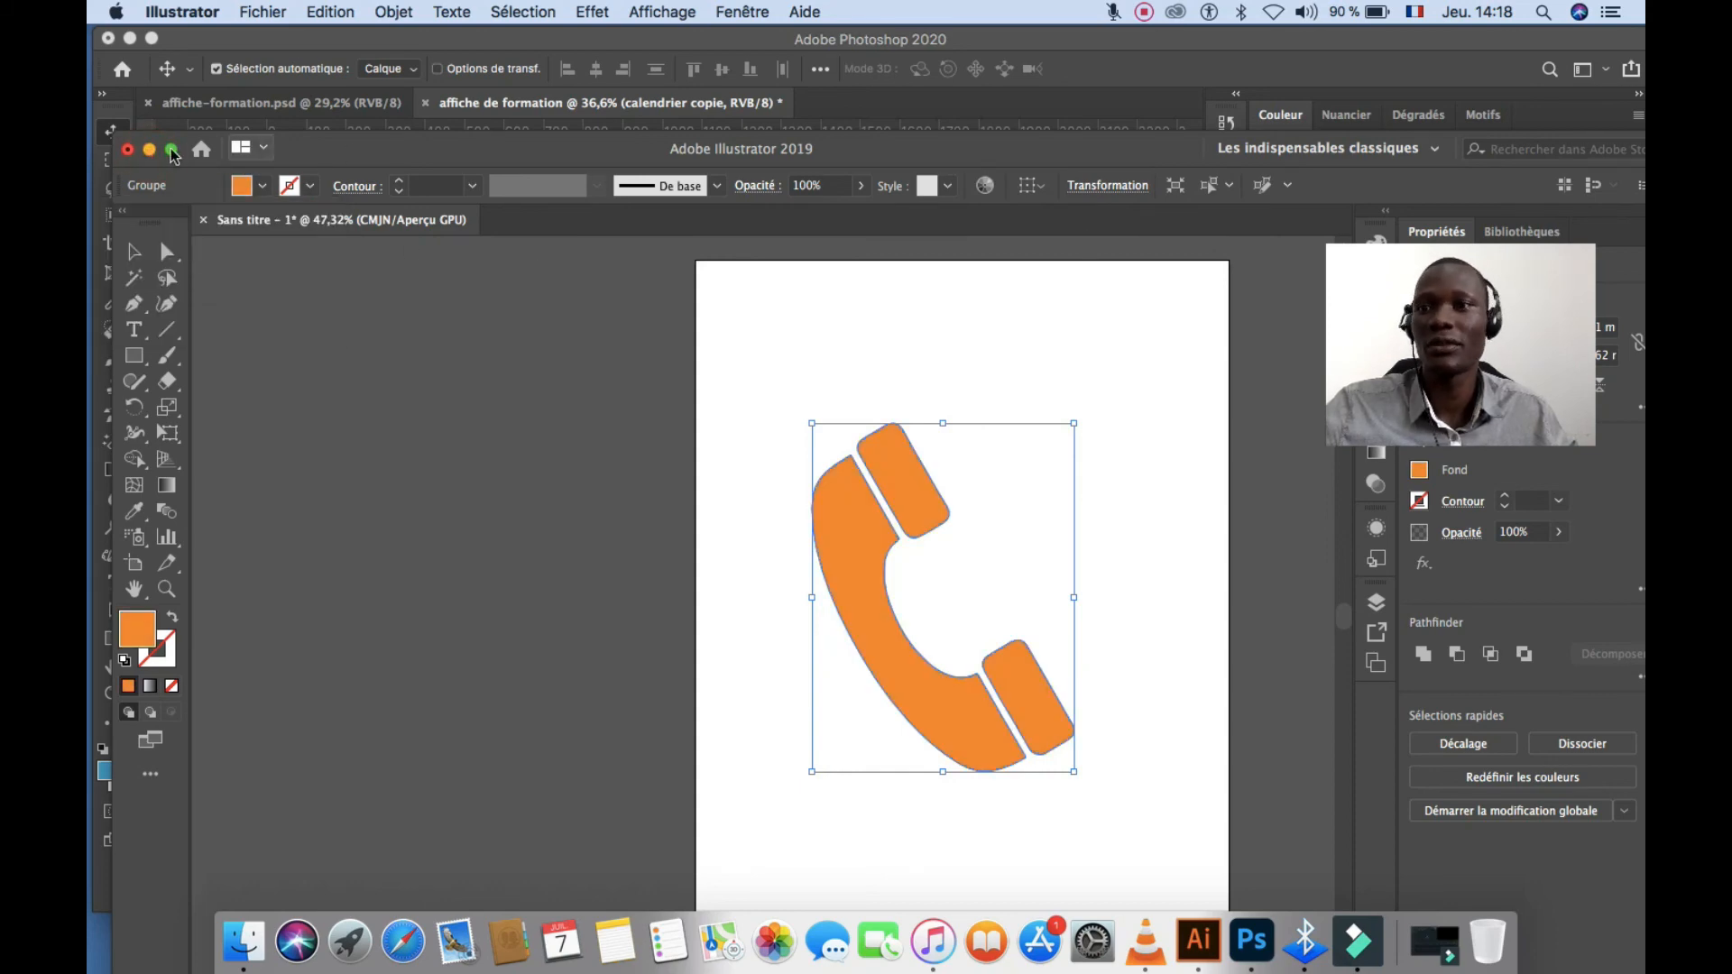
{"action": "left_click", "coordinate": [150, 149]}
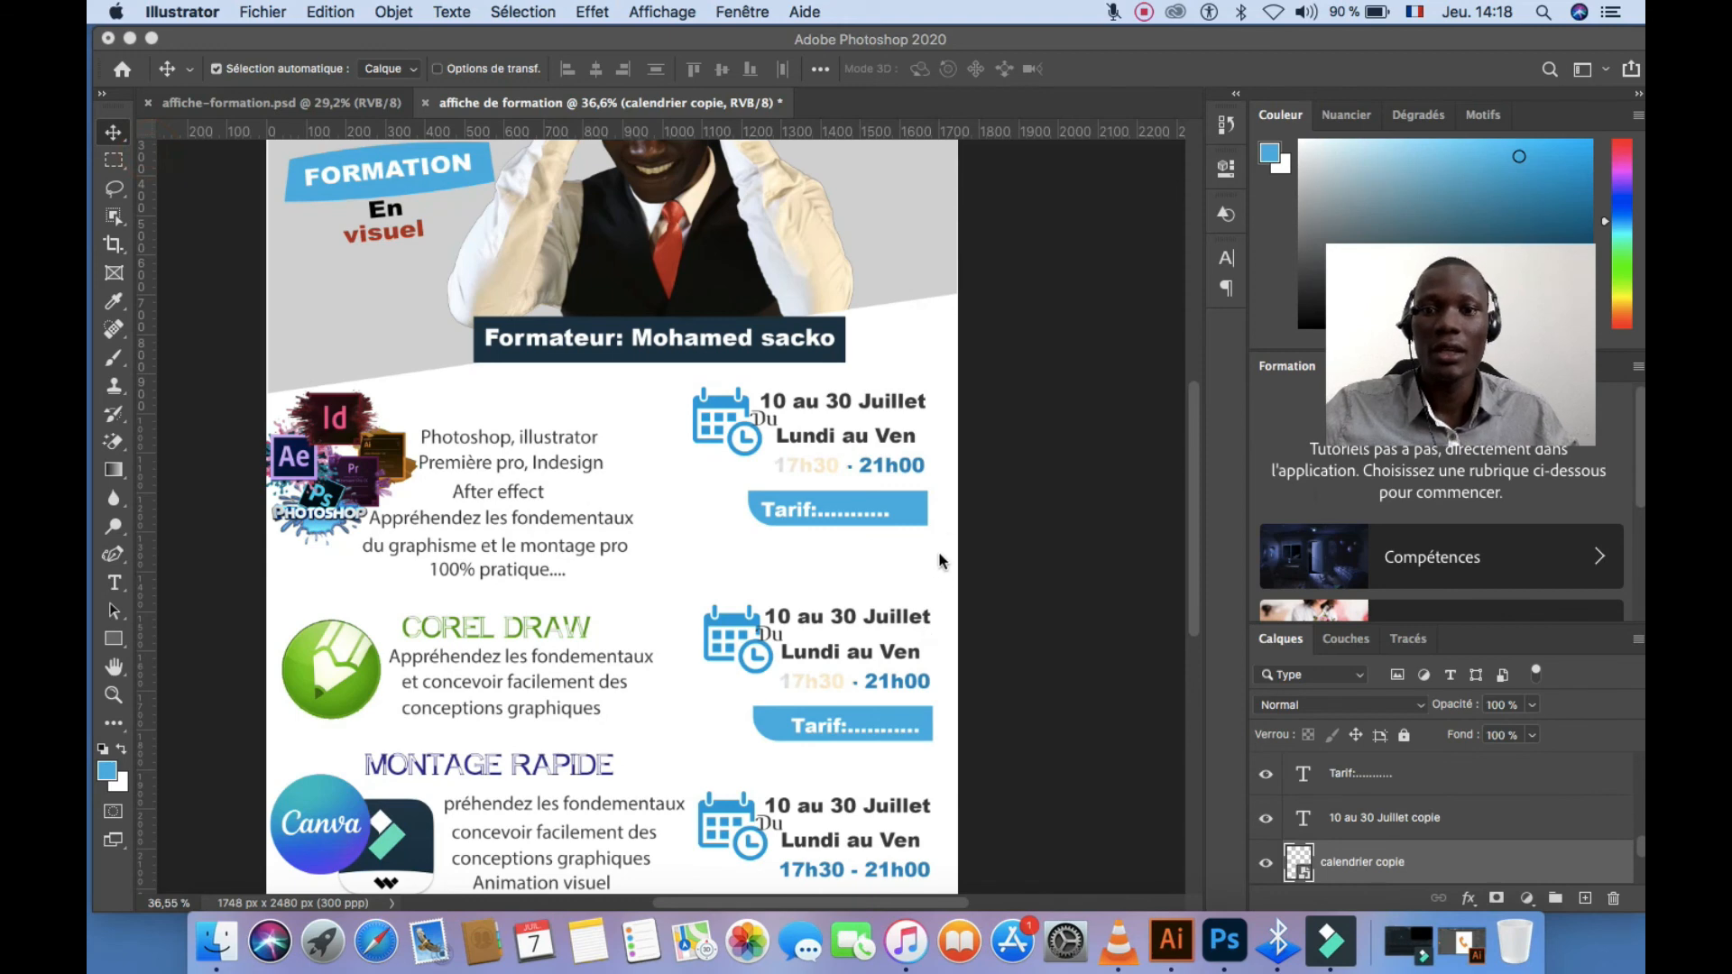
Nudge the Corel Draw, Canva and Id logos into alignment beside their course texts
{"action": "scroll", "coordinate": [862, 536], "scroll_direction": "down", "scroll_amount": 4}
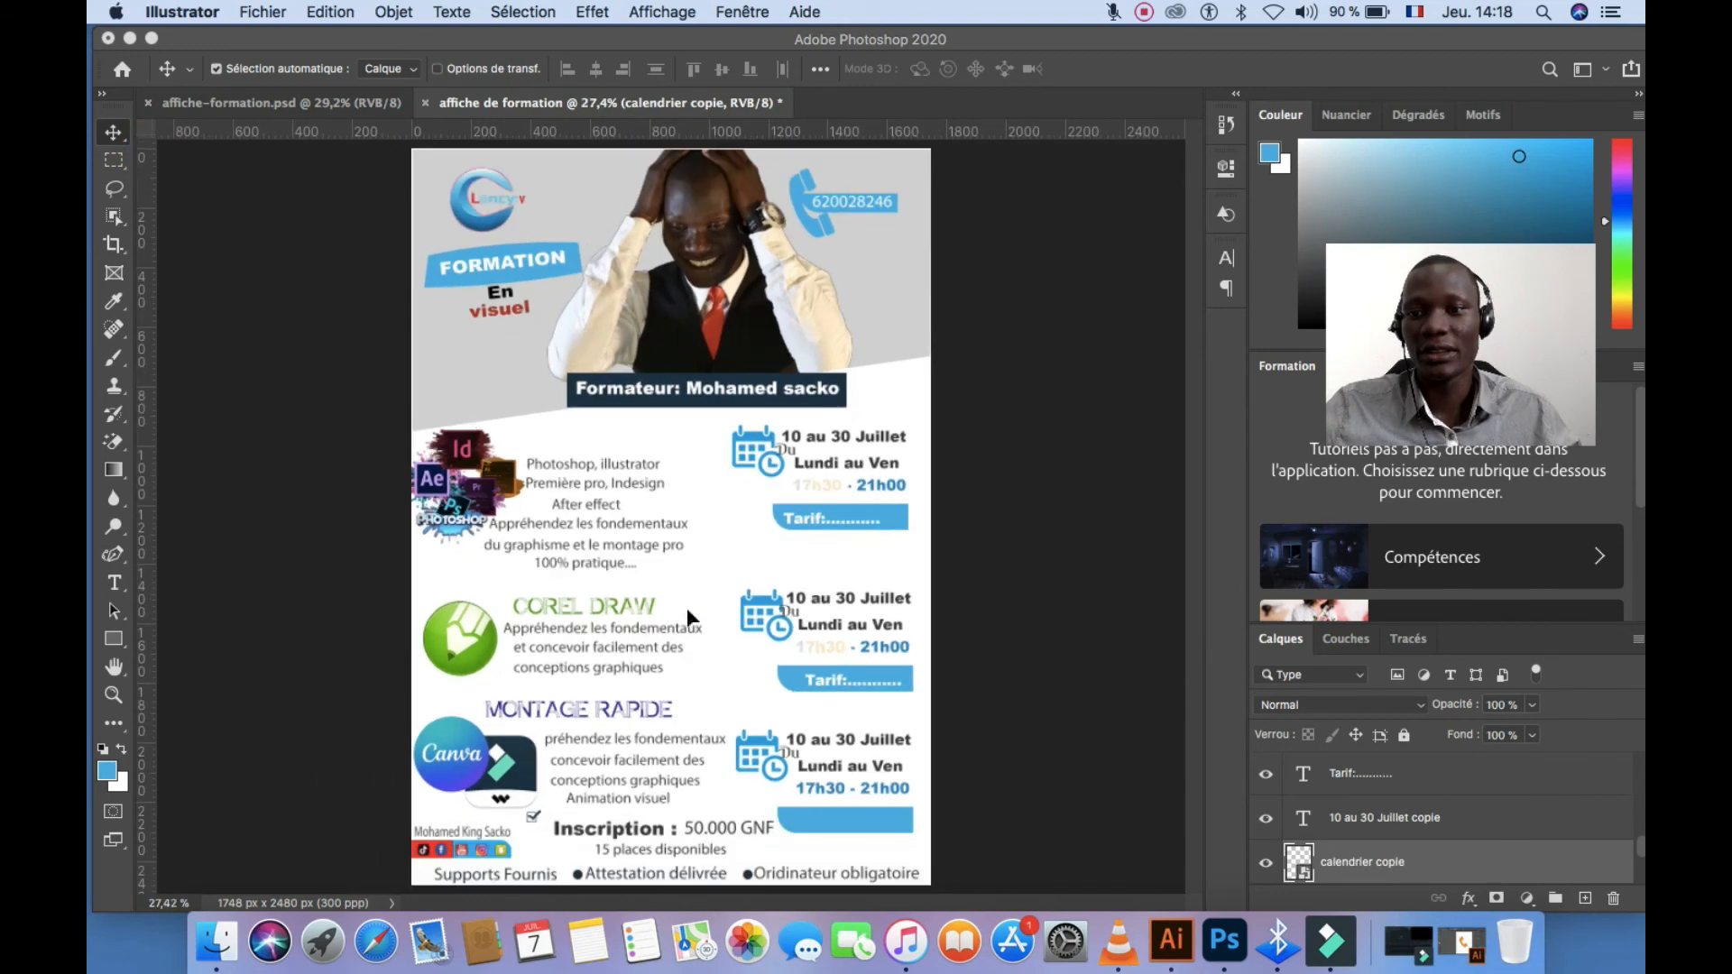
{"action": "left_click", "coordinate": [455, 648]}
{"action": "left_click_drag", "start_coordinate": [456, 647], "coordinate": [449, 661]}
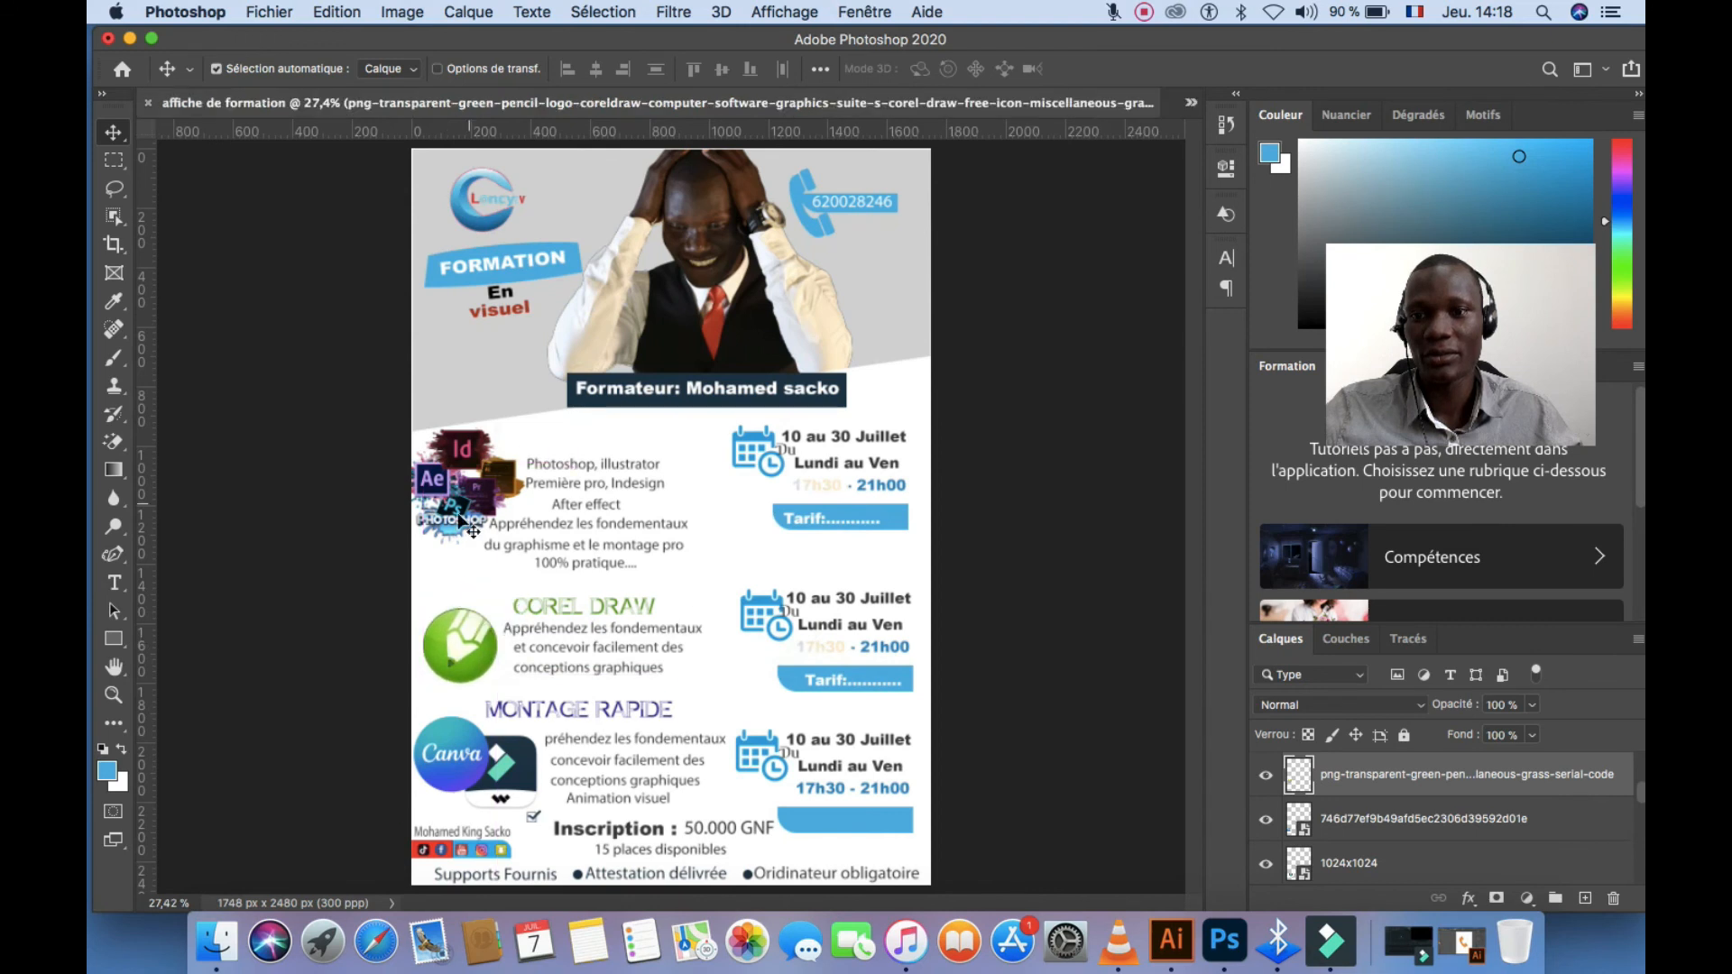
{"action": "left_click_drag", "start_coordinate": [456, 744], "coordinate": [456, 744]}
{"action": "left_click", "coordinate": [519, 785]}
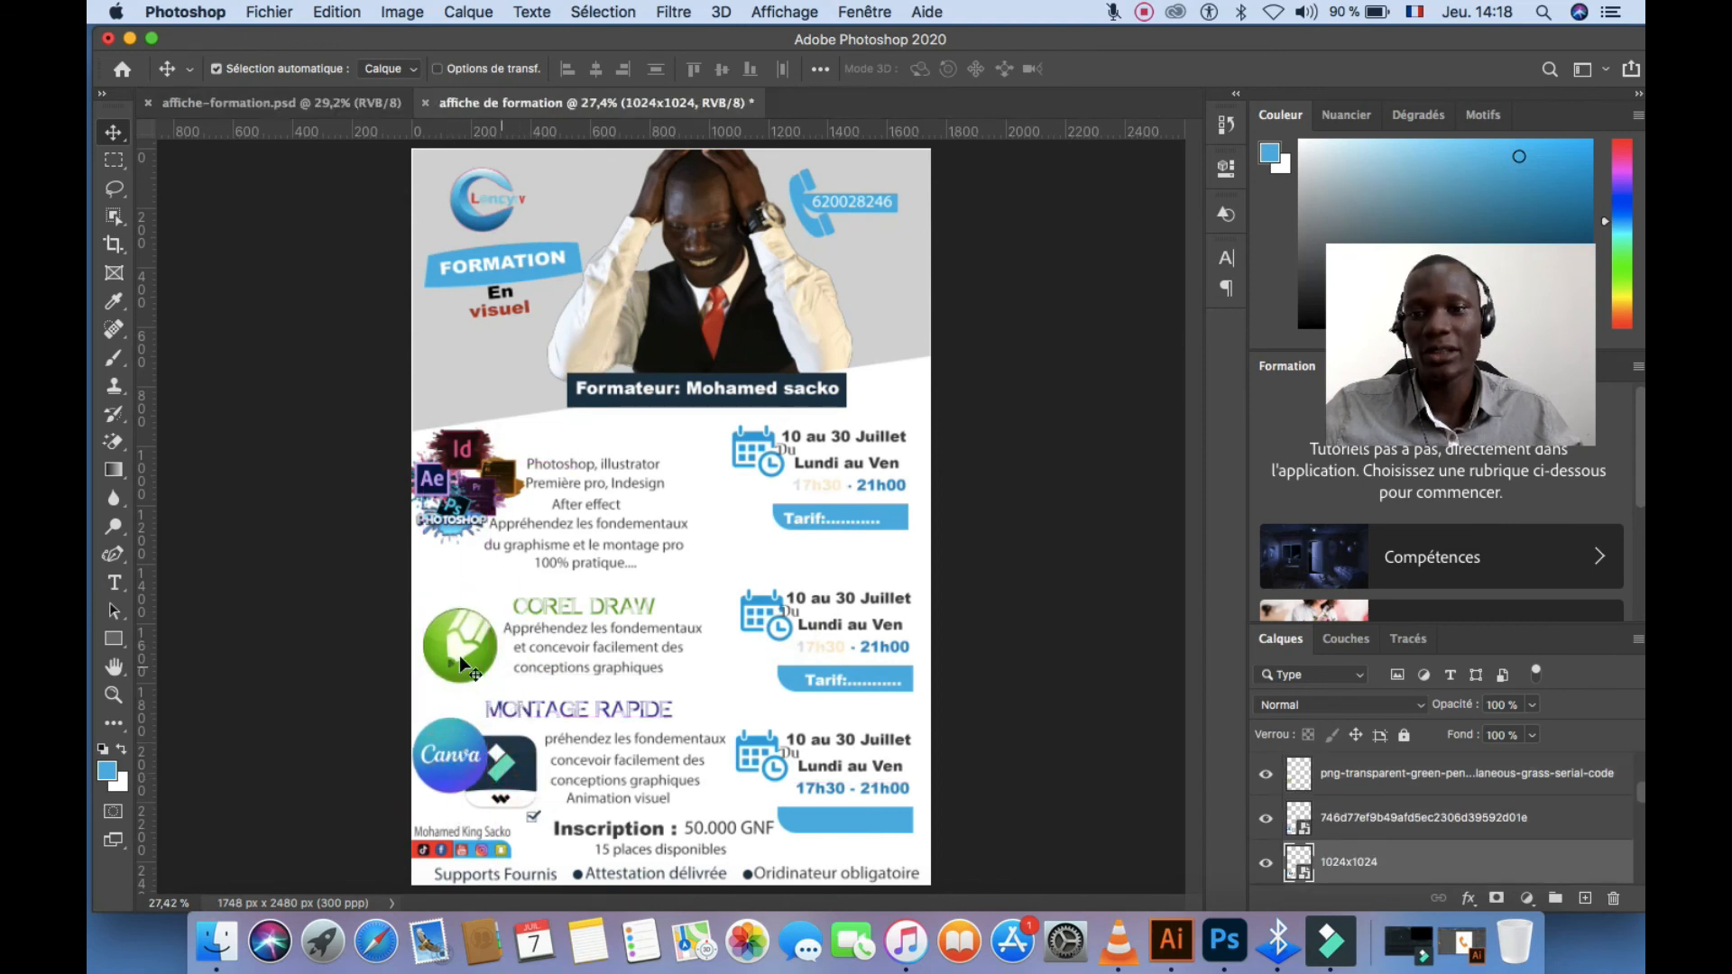
{"action": "left_click_drag", "start_coordinate": [464, 460], "coordinate": [462, 458]}
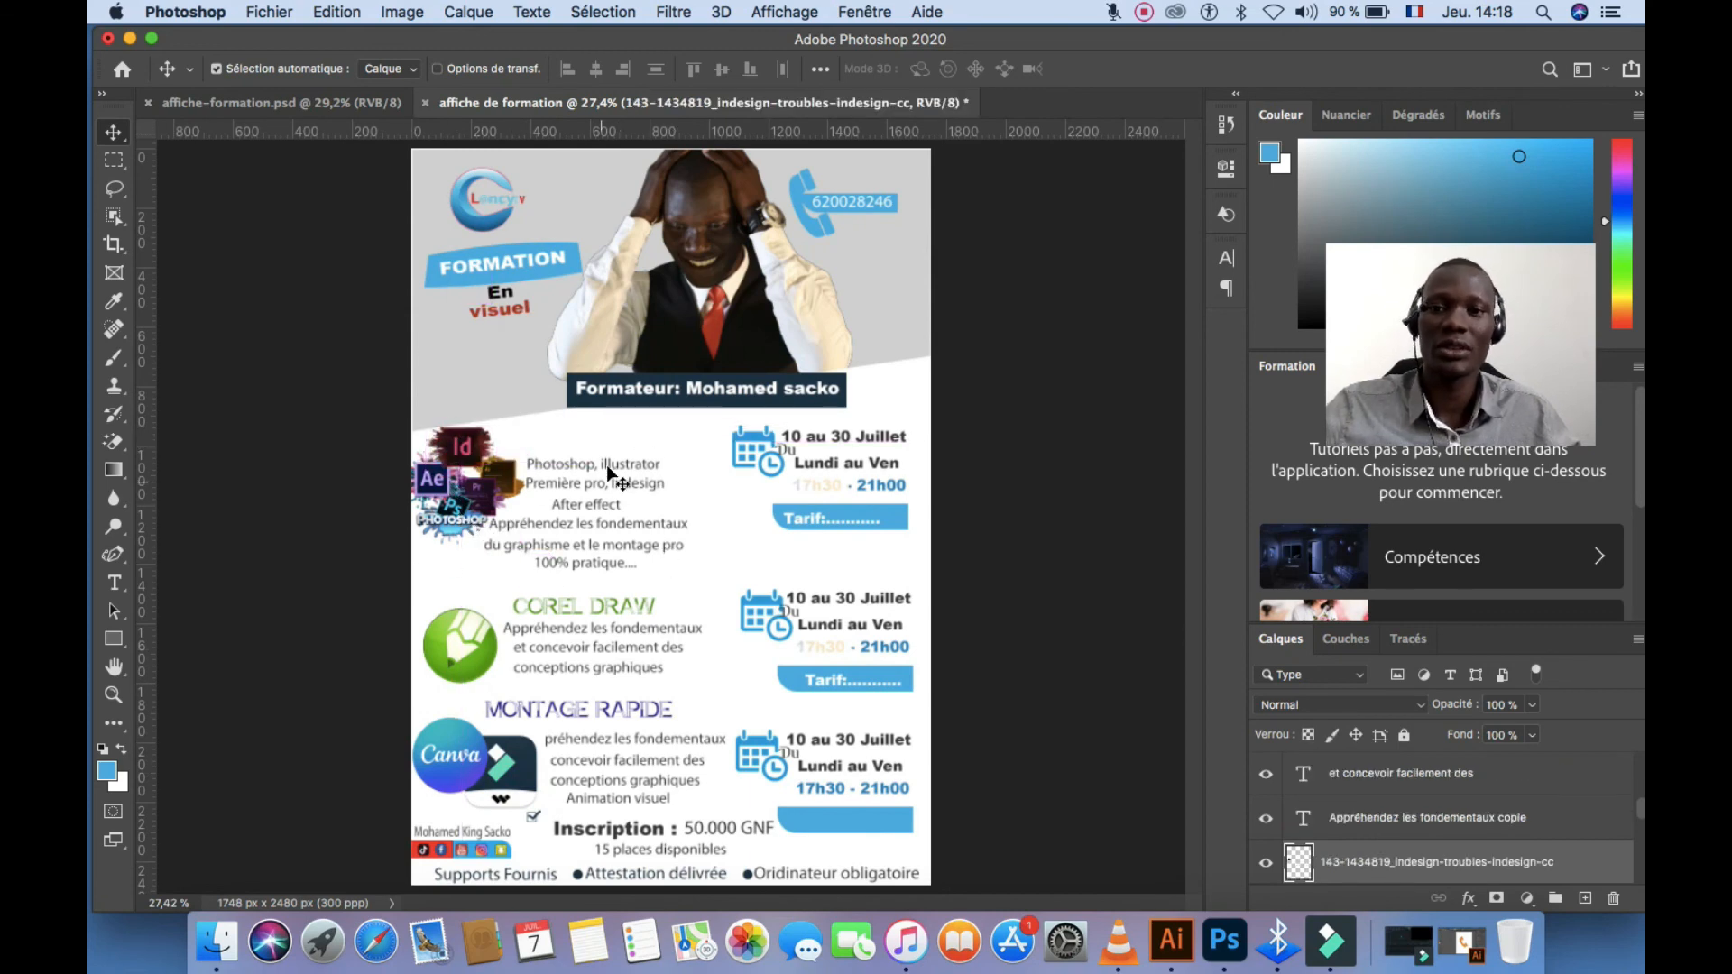
Edit the 'Photoshop, illustrator' text line and commit the change
{"action": "scroll", "coordinate": [598, 491], "scroll_direction": "up", "scroll_amount": 4}
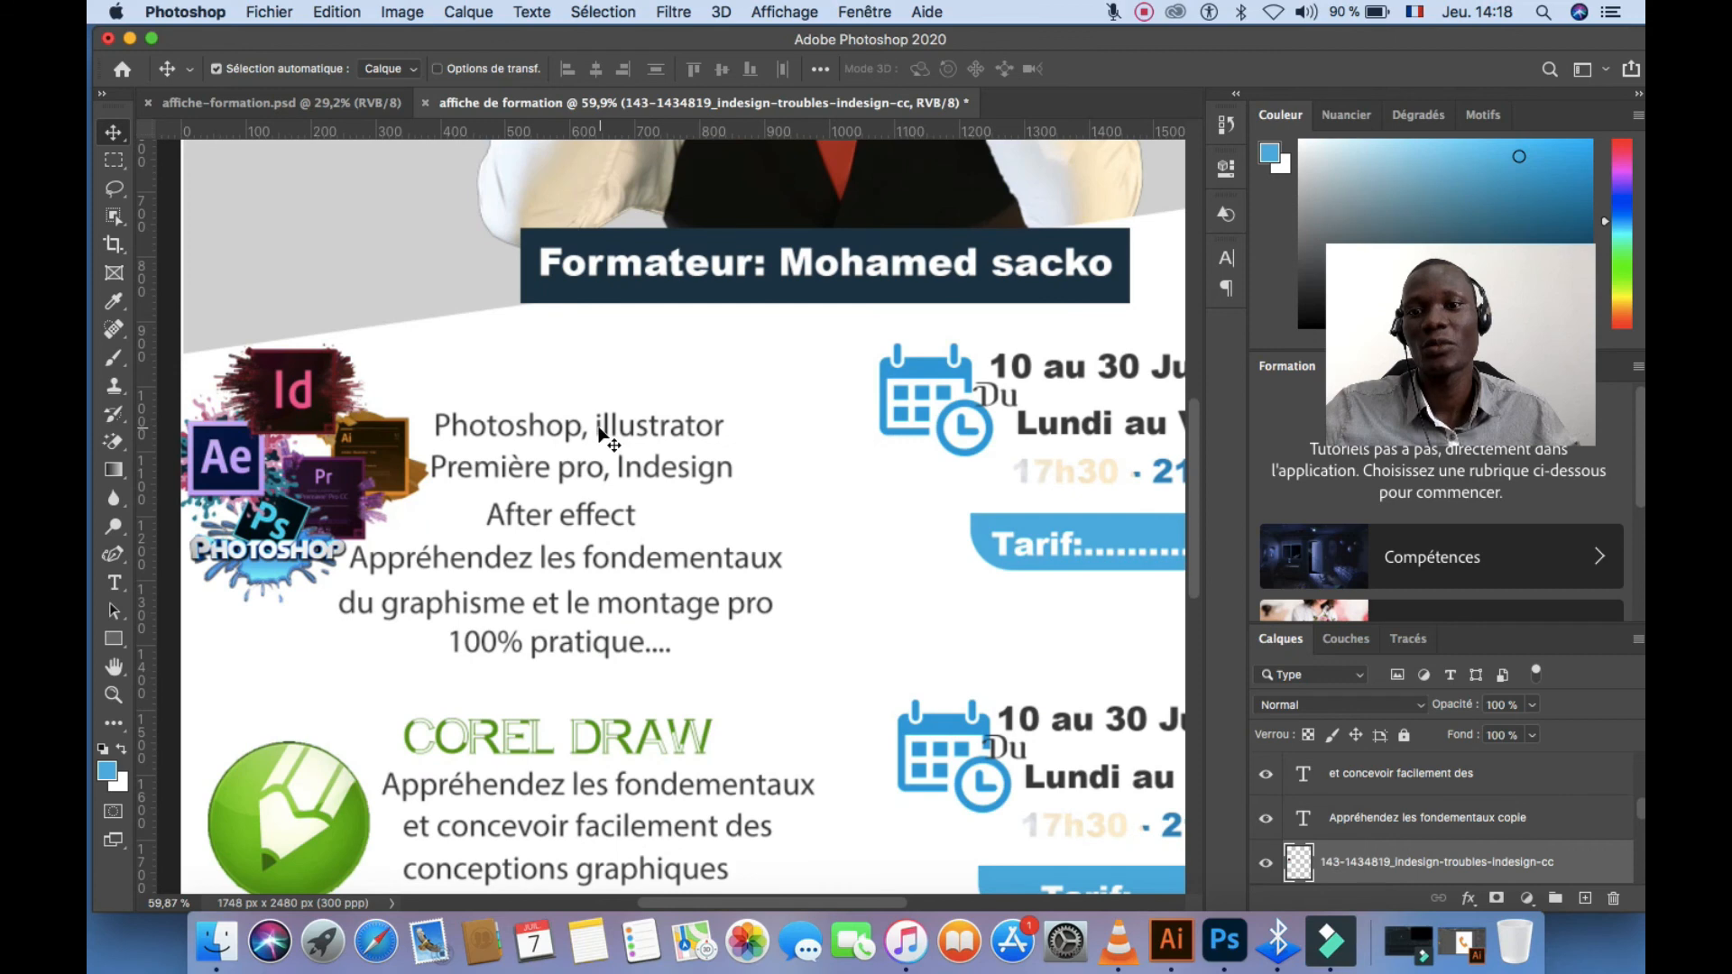
{"action": "double_click", "coordinate": [599, 429]}
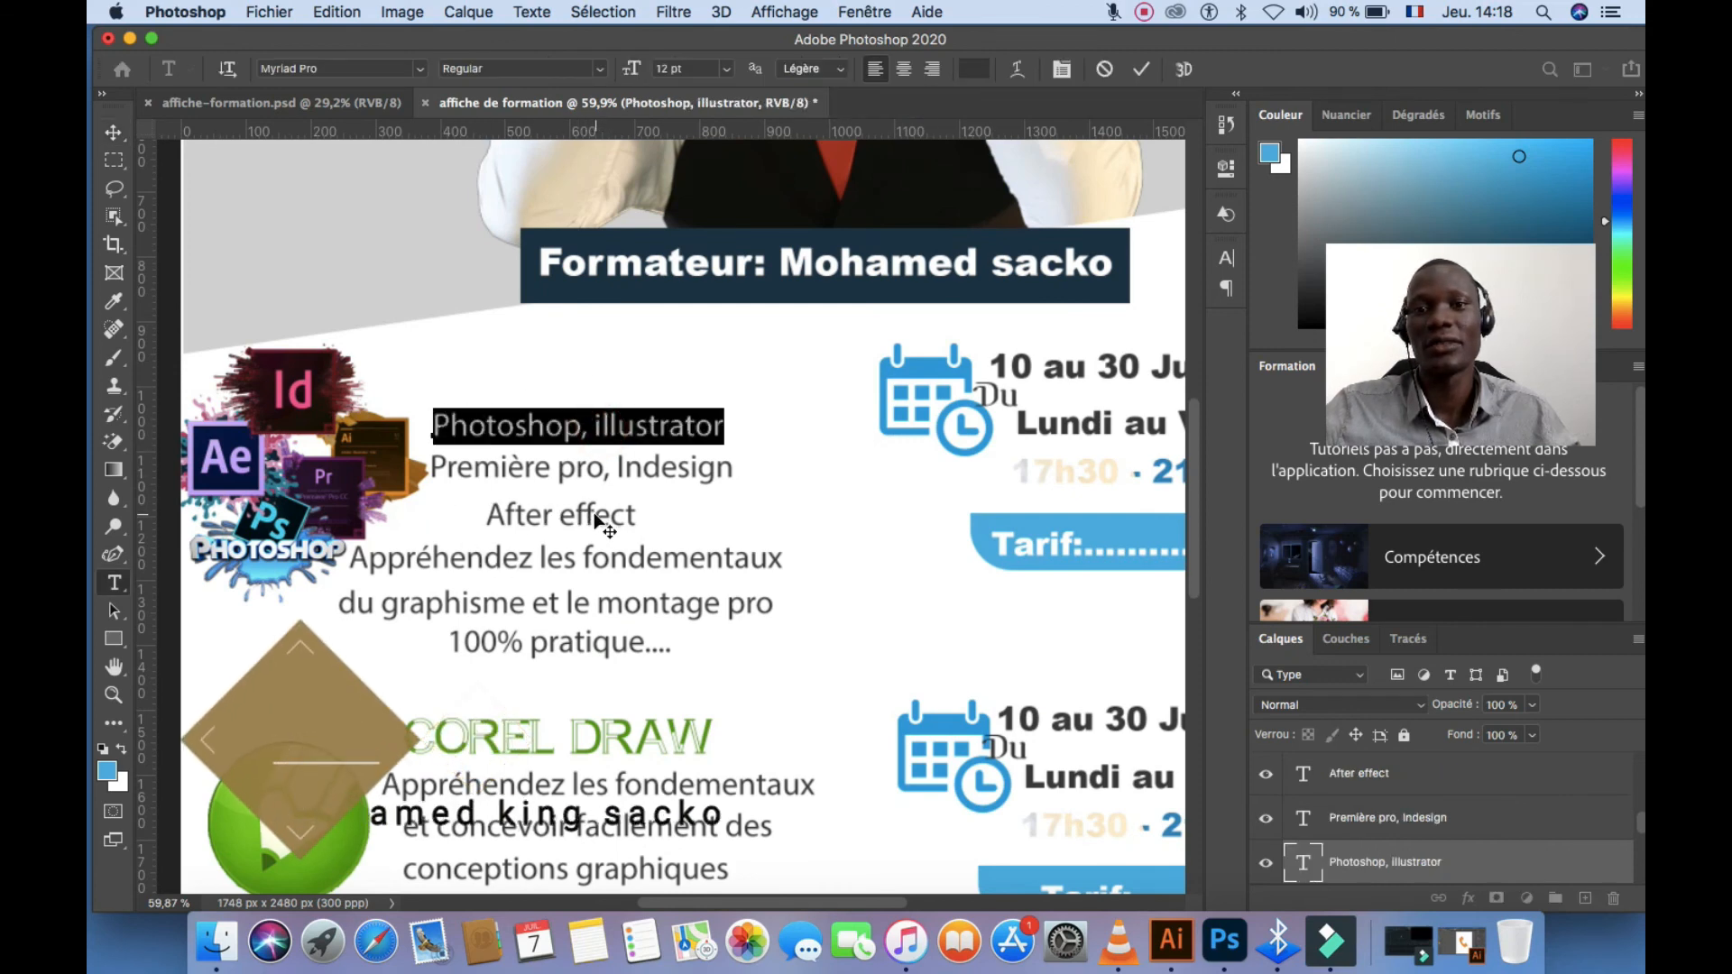
{"action": "scroll", "coordinate": [598, 523], "scroll_direction": "down", "scroll_amount": 3}
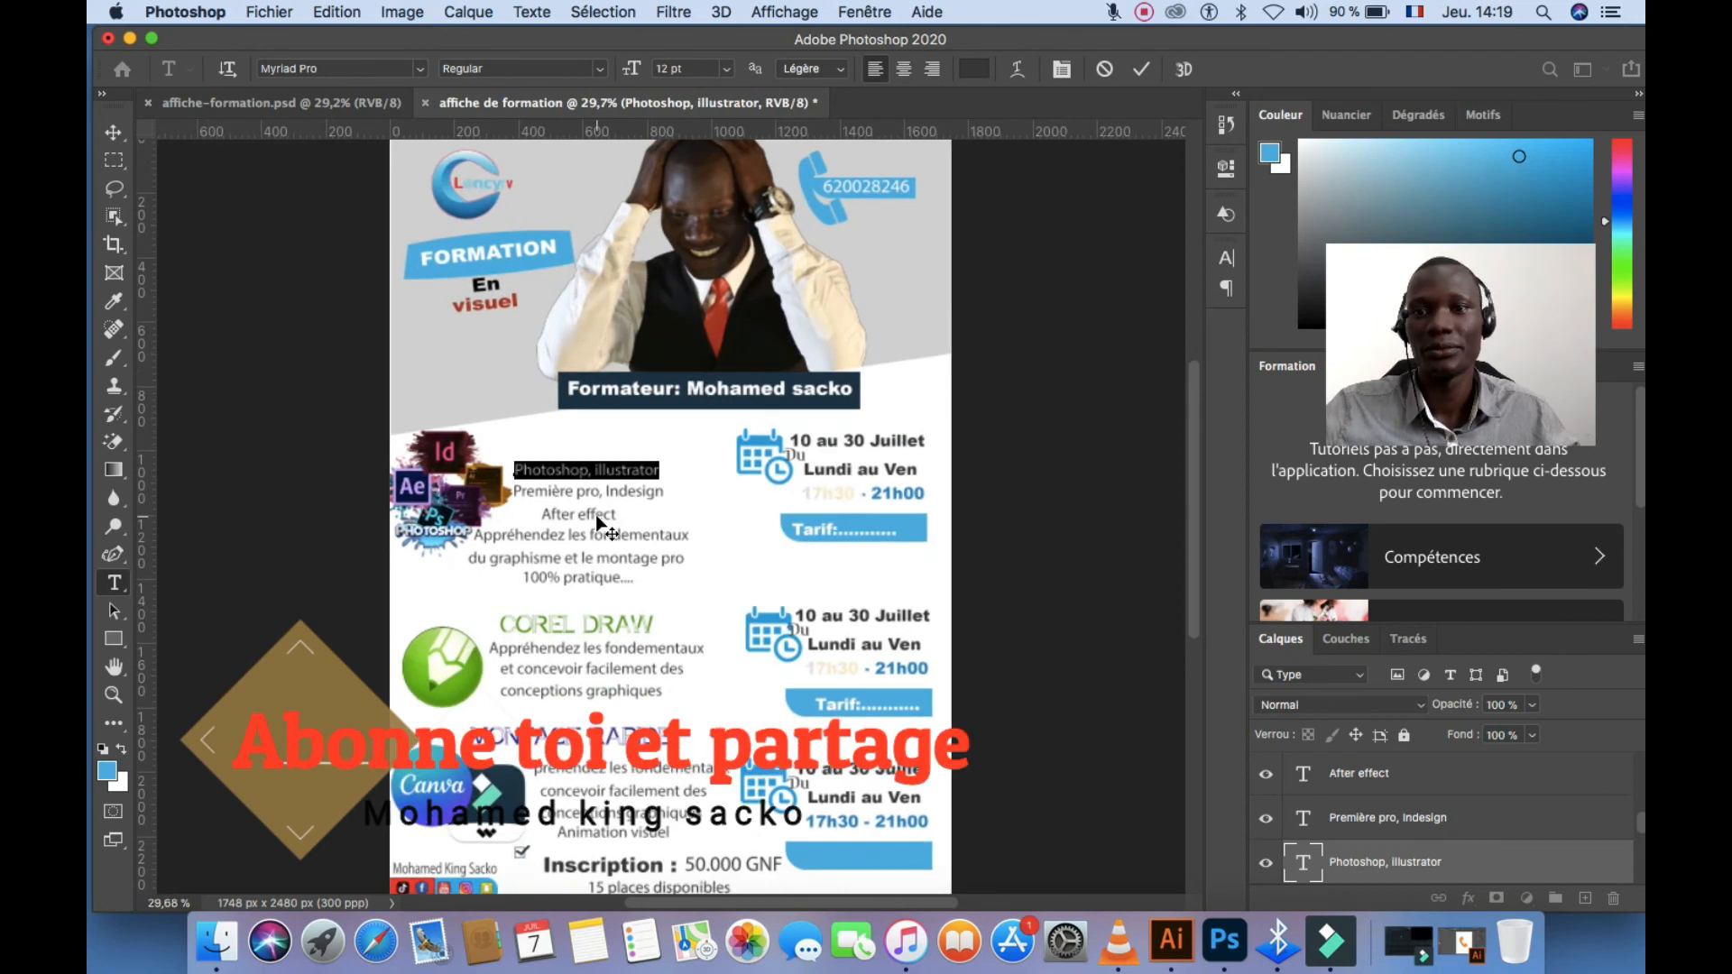
{"action": "left_click", "coordinate": [720, 549]}
{"action": "left_click", "coordinate": [1139, 69]}
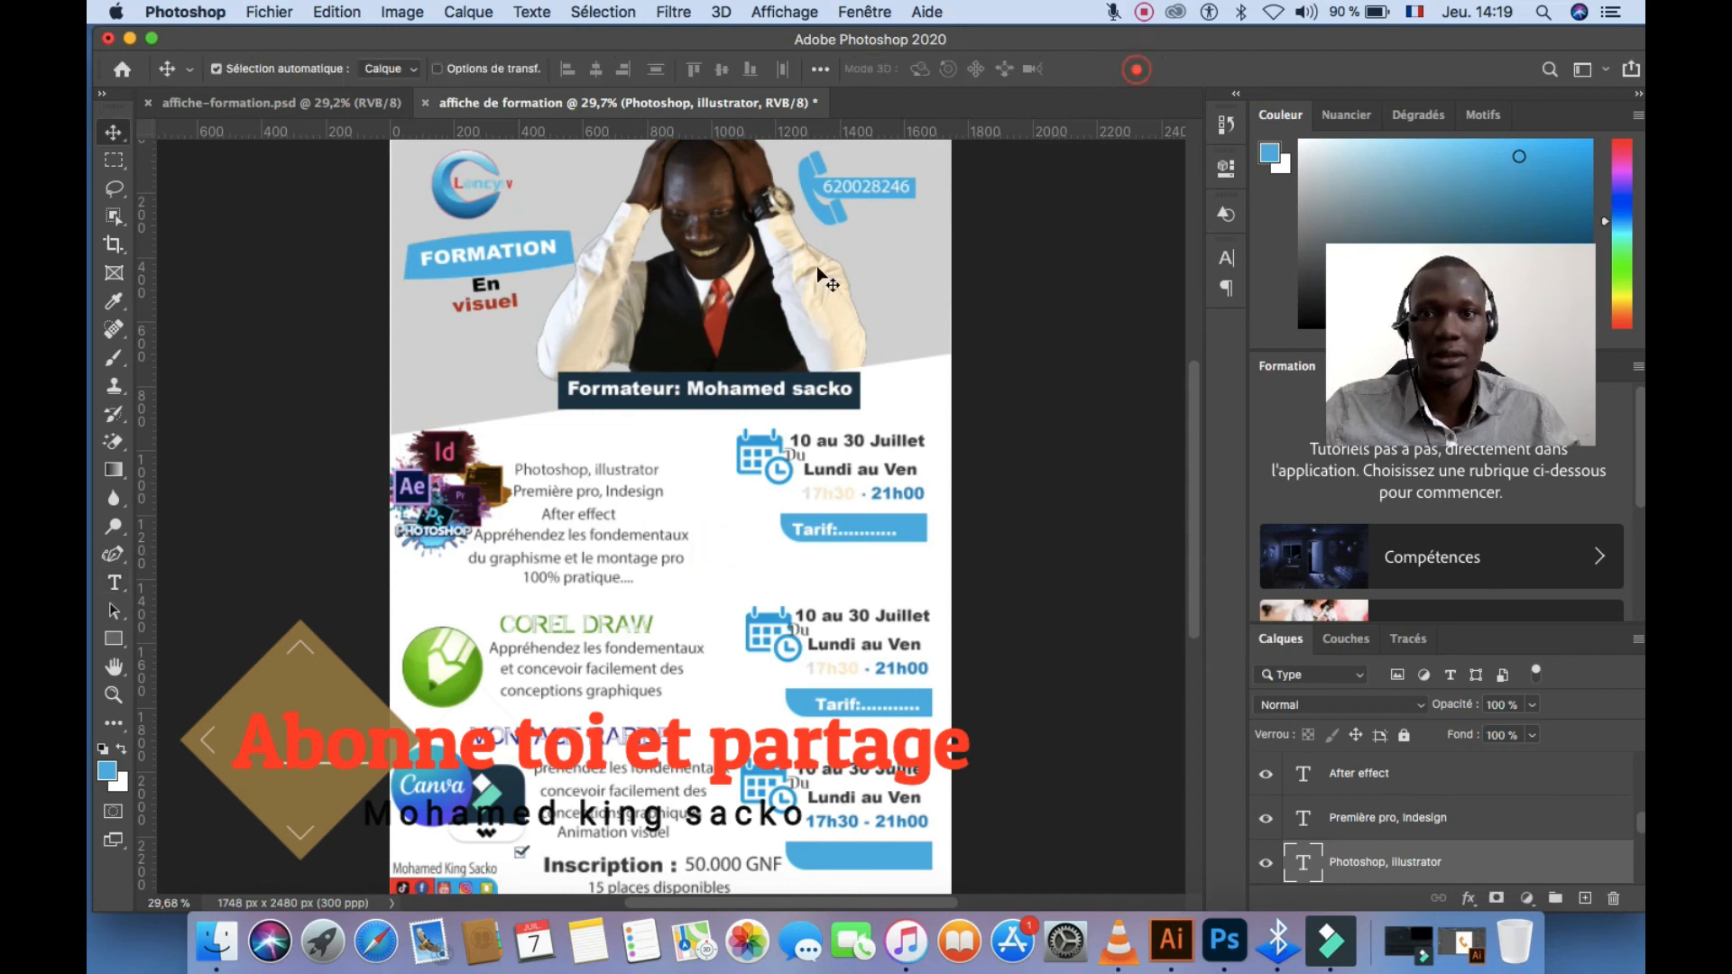
With the full poster in view, minimise the Photoshop document window and the img-icones Finder window
{"action": "scroll", "coordinate": [736, 406], "scroll_direction": "down", "scroll_amount": 2}
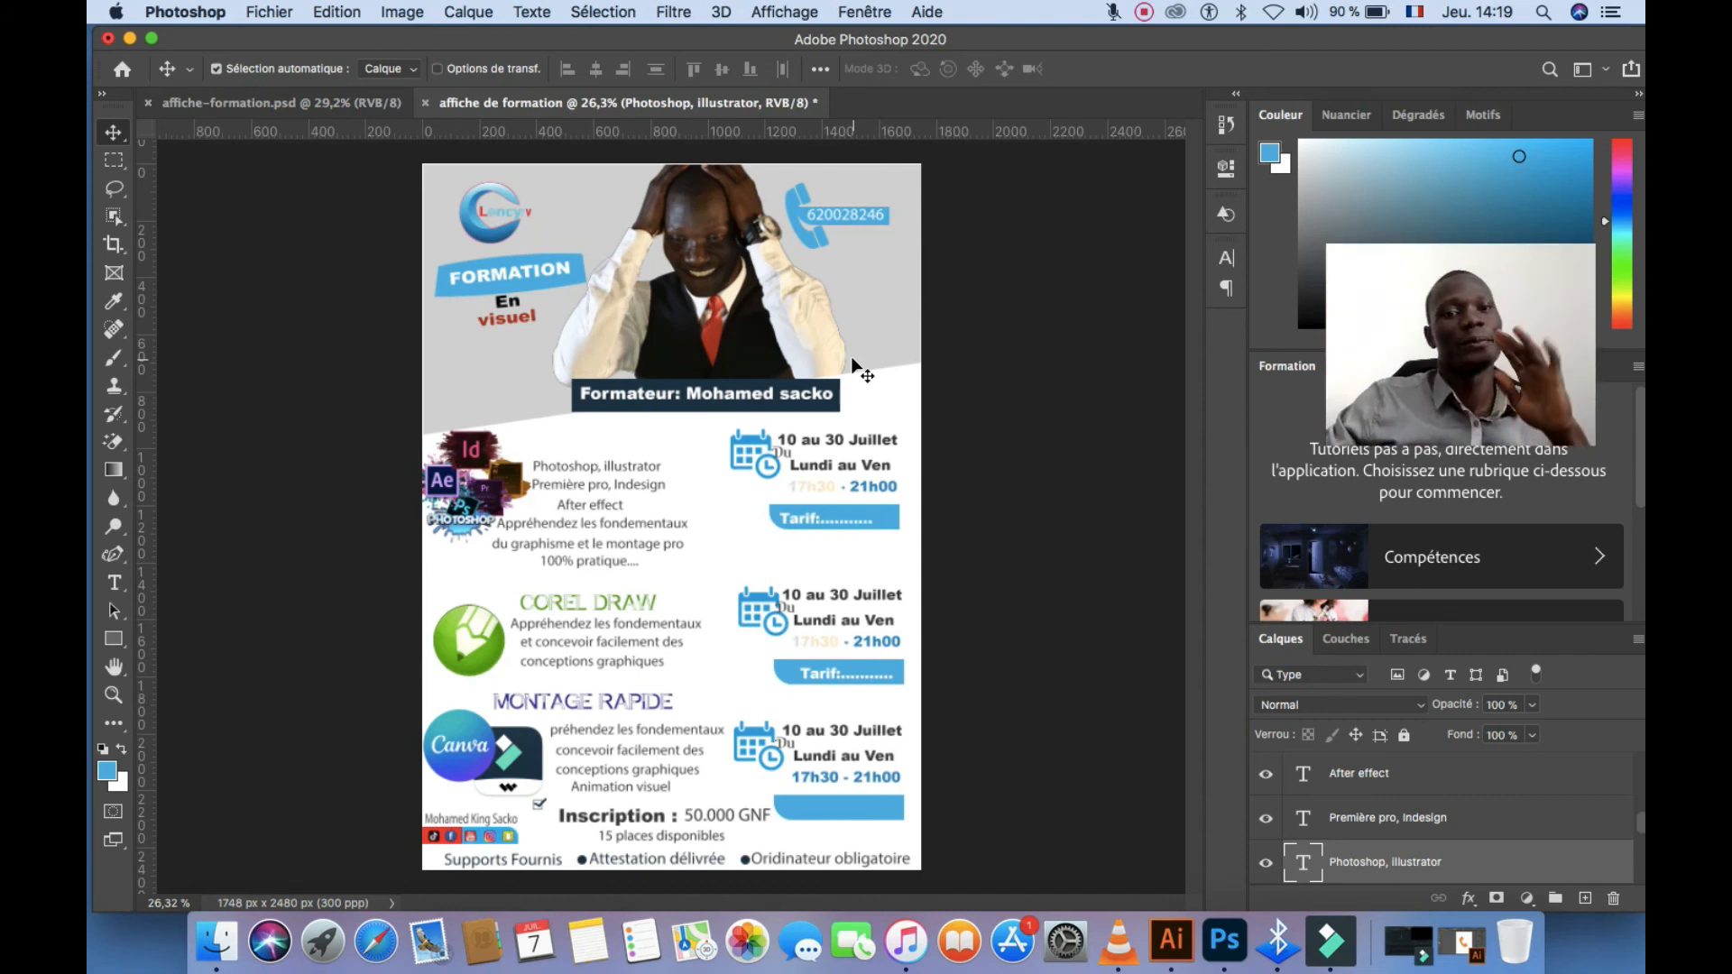
{"action": "left_click", "coordinate": [129, 38]}
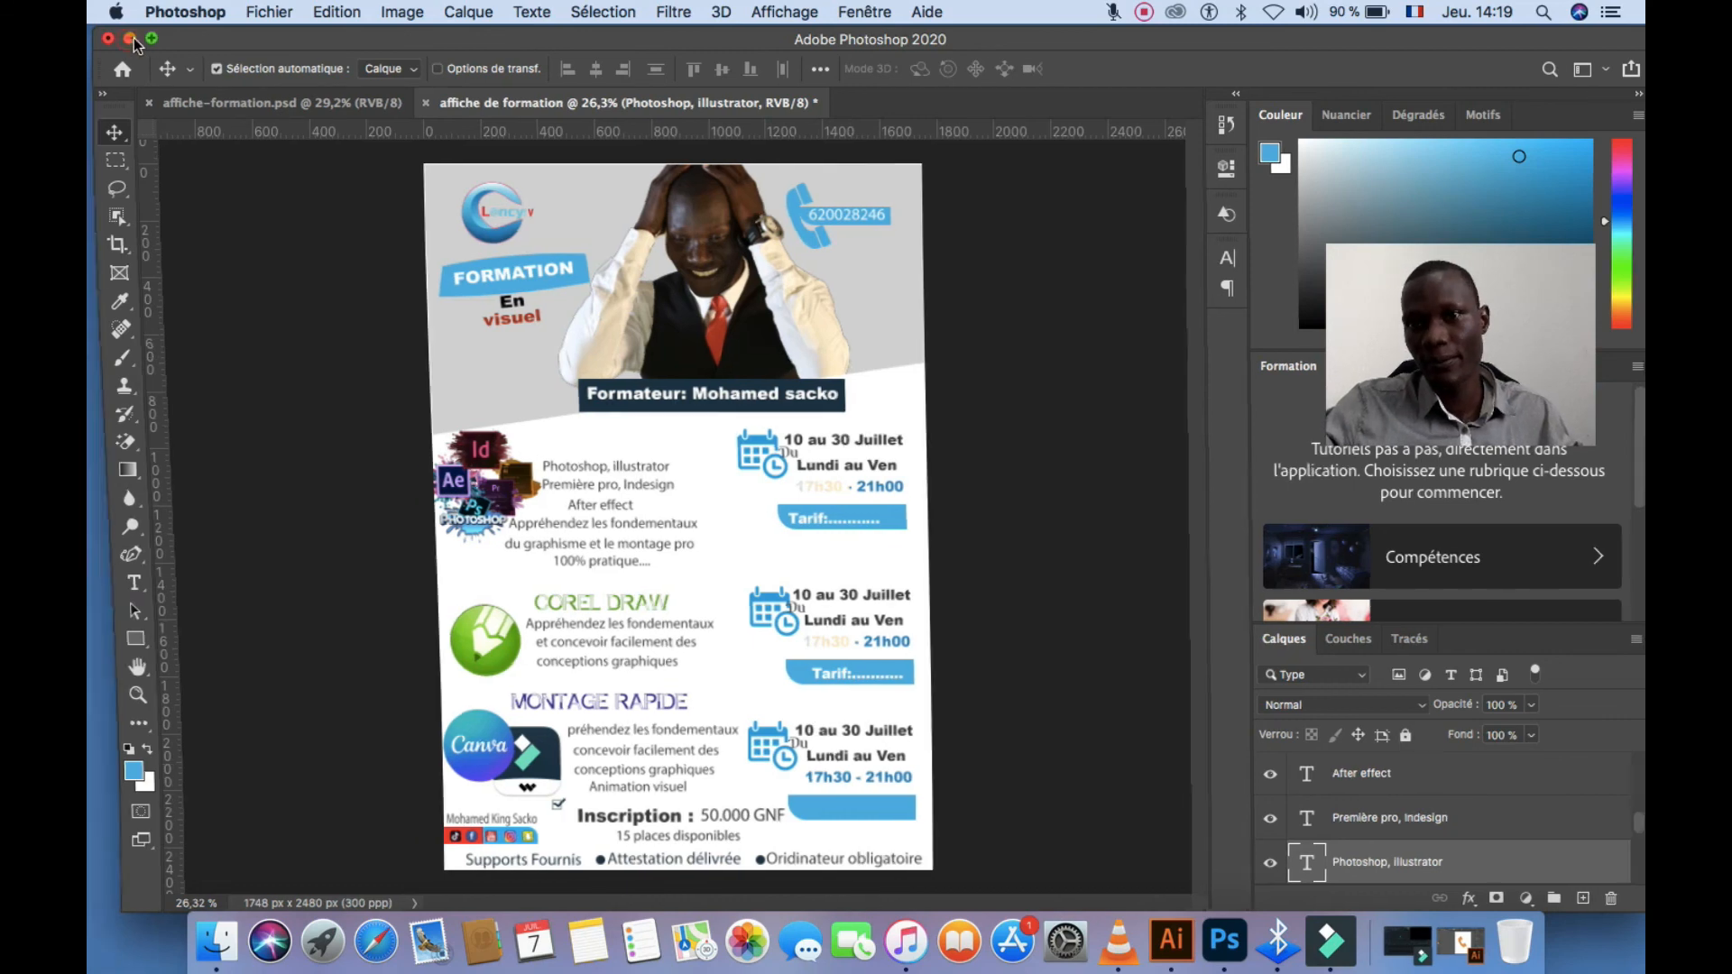
{"action": "left_click", "coordinate": [228, 94]}
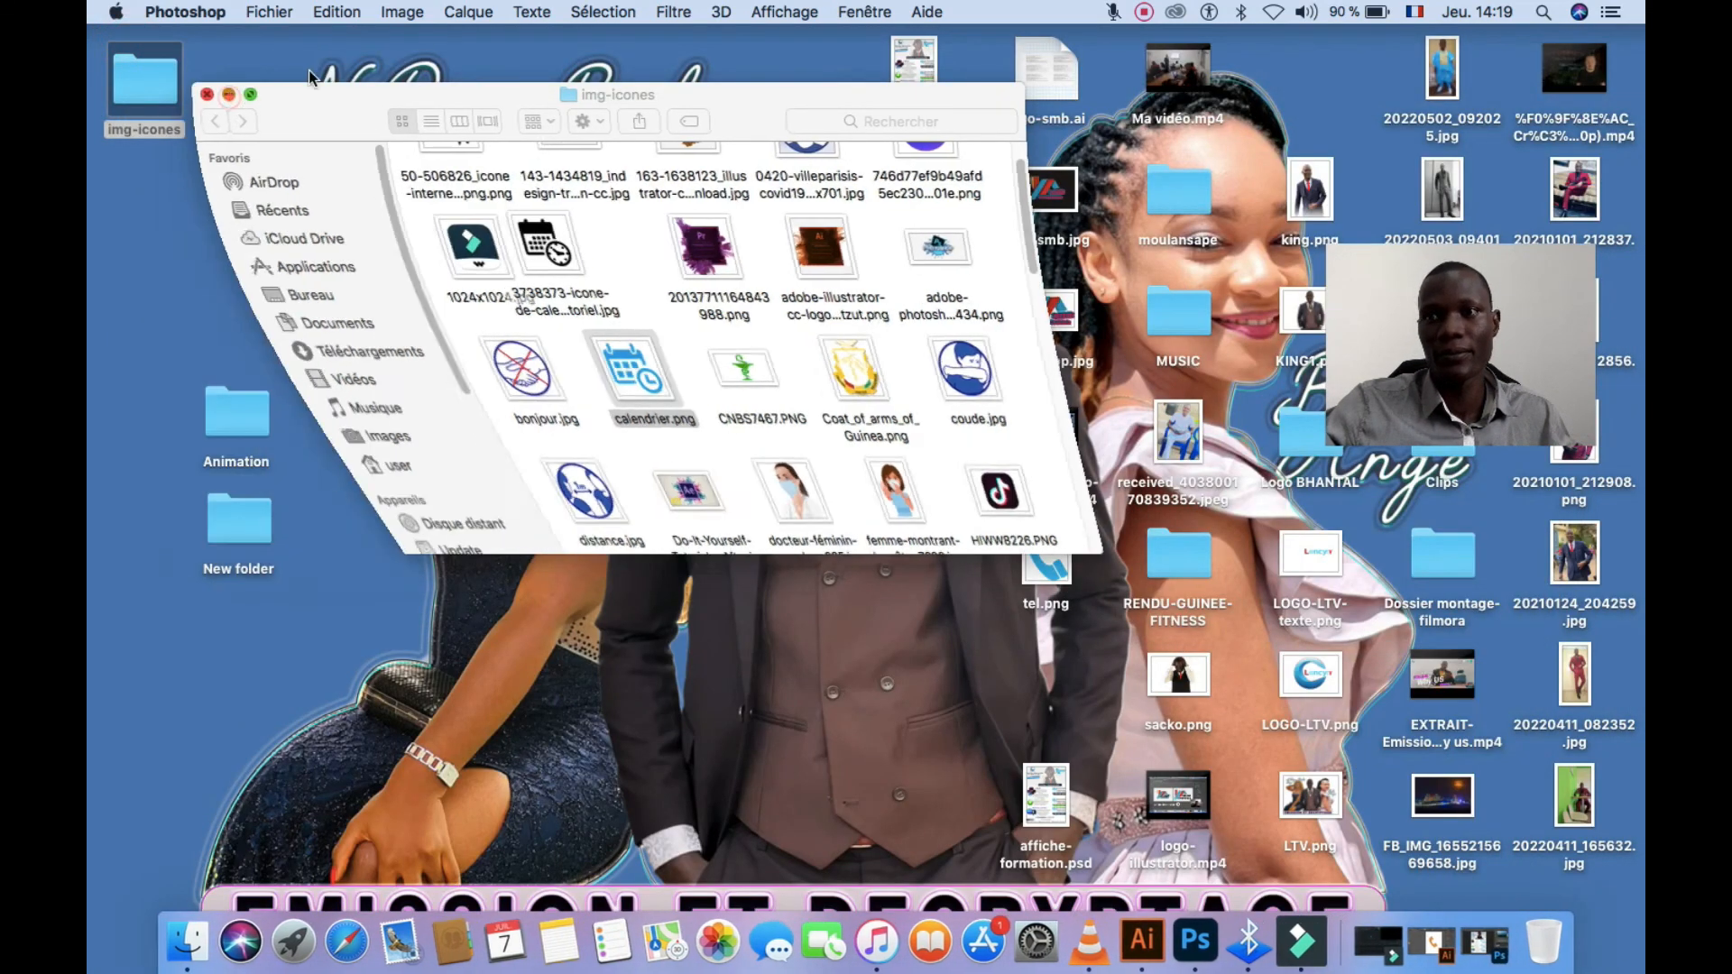